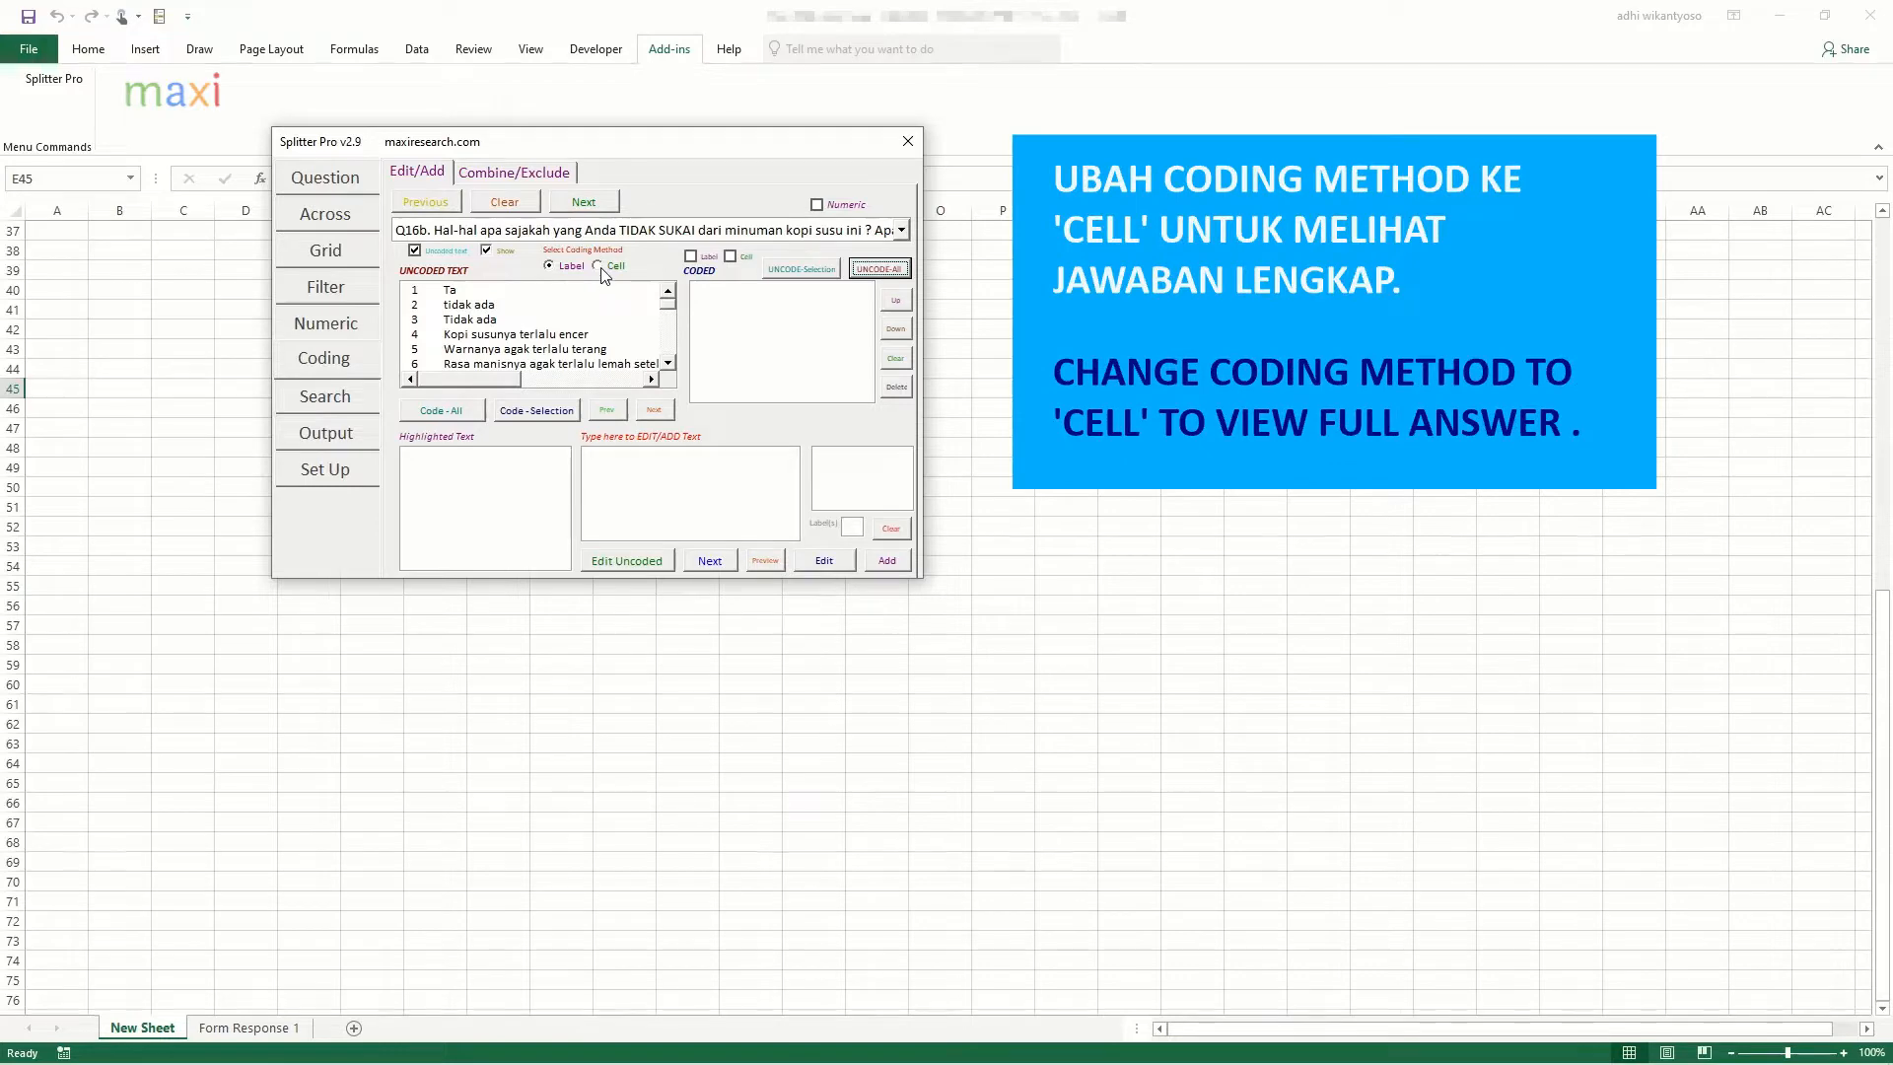
Step: Set the coding method to Cell and accept uncoded answers 1 through 10 without editing their text
{"action": "left_click", "coordinate": [603, 266]}
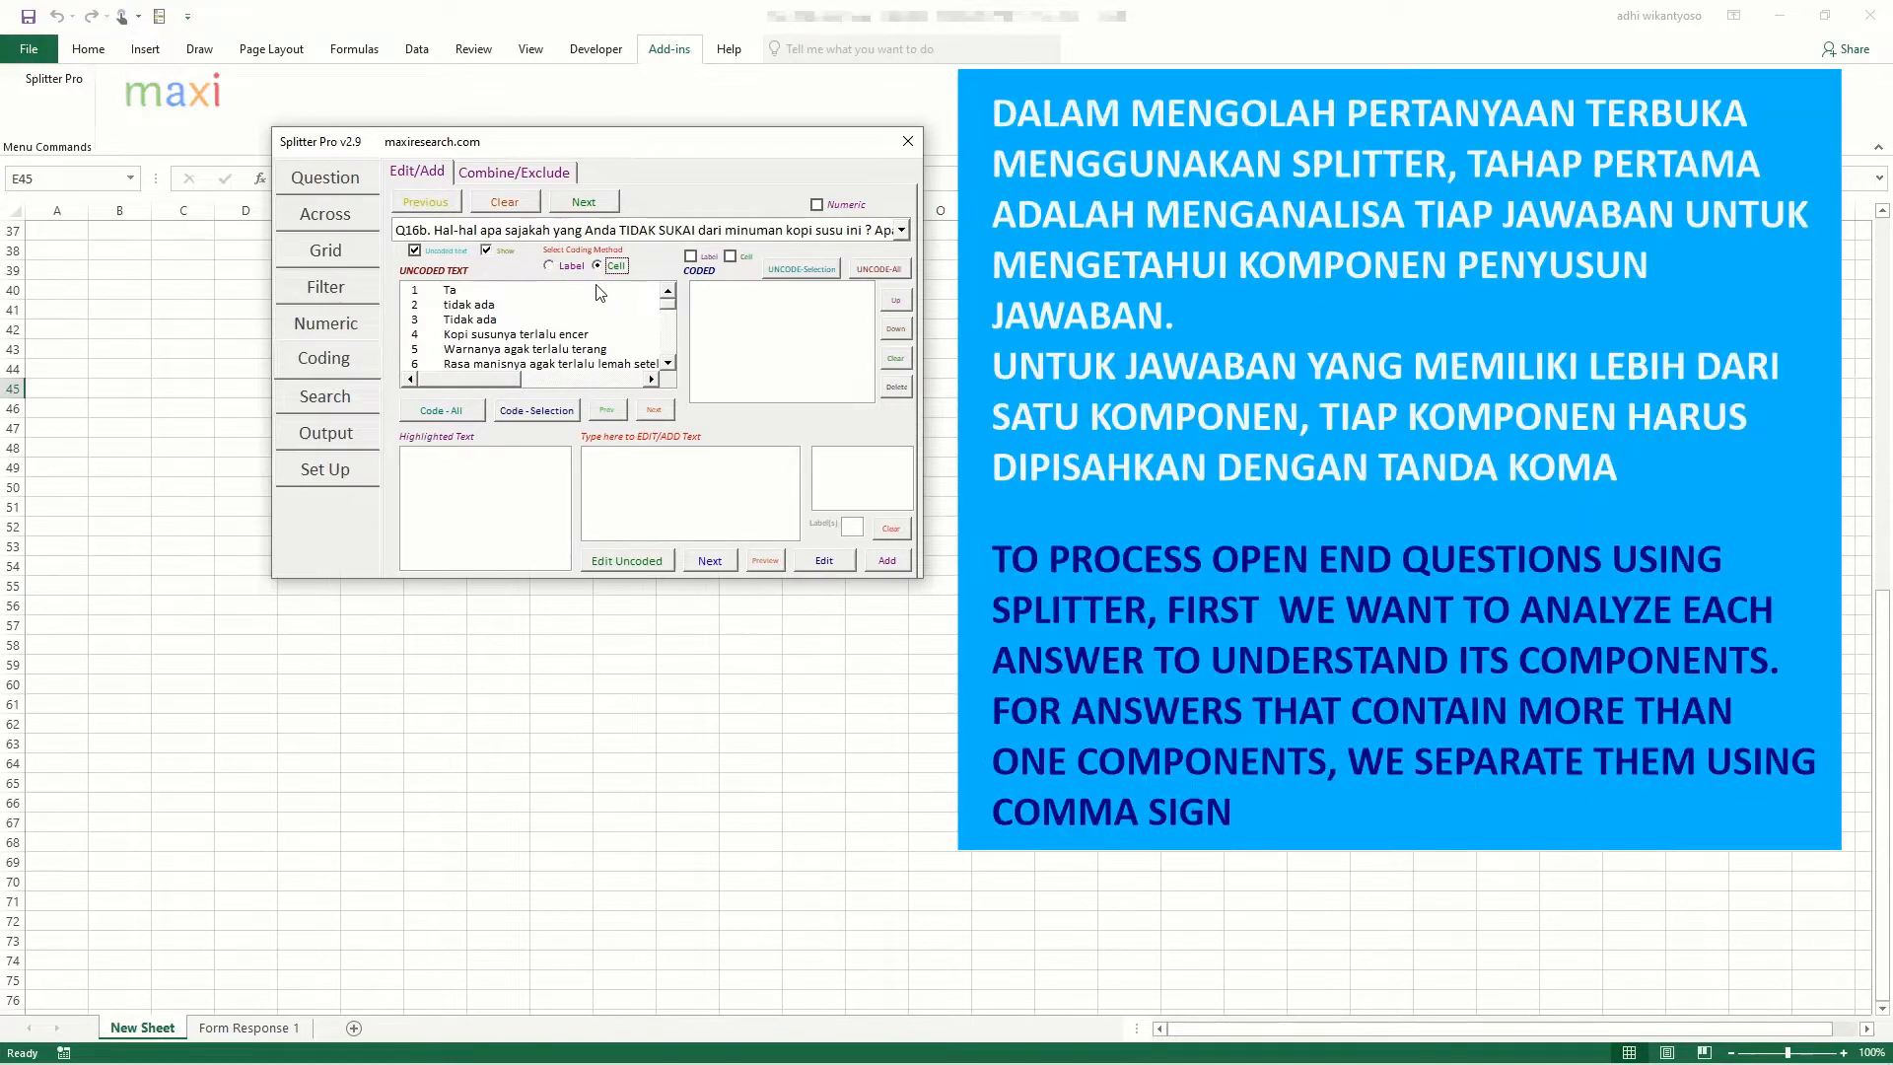
{"action": "left_click", "coordinate": [591, 290]}
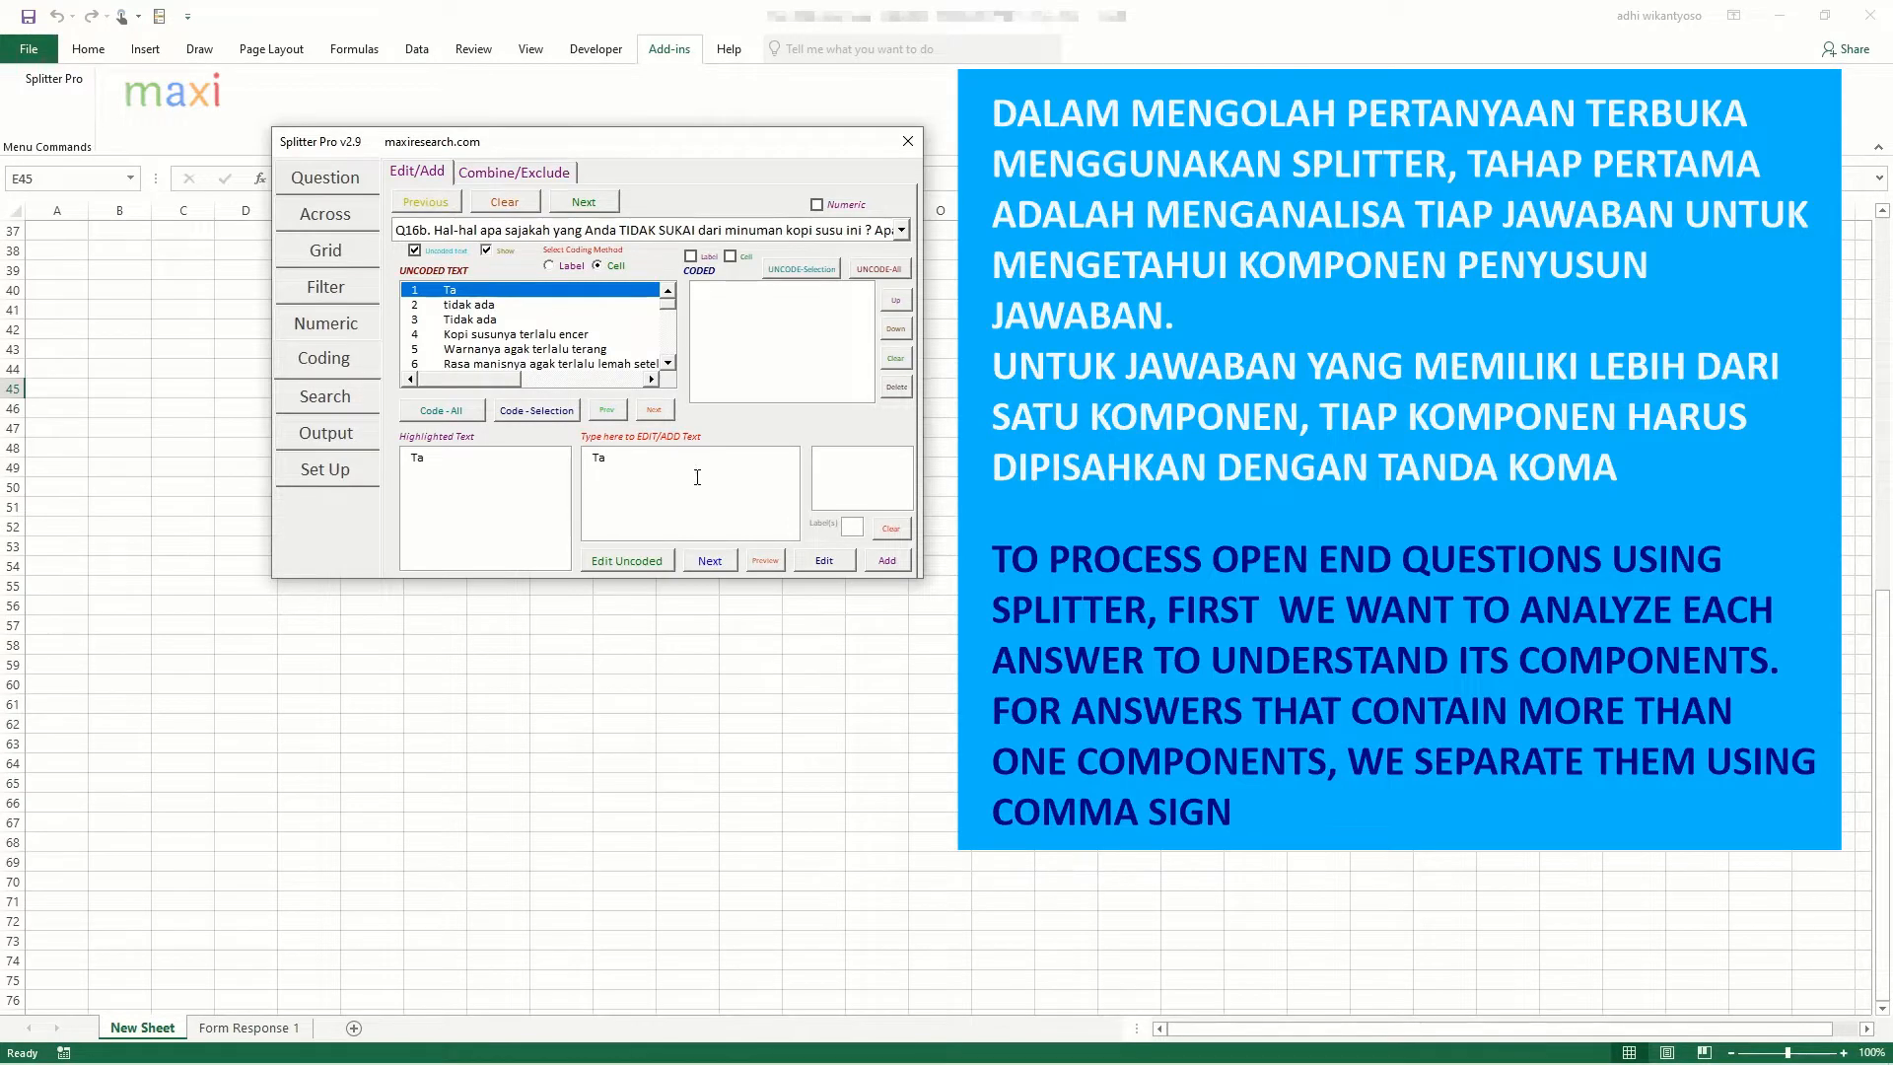
{"action": "left_click", "coordinate": [643, 562]}
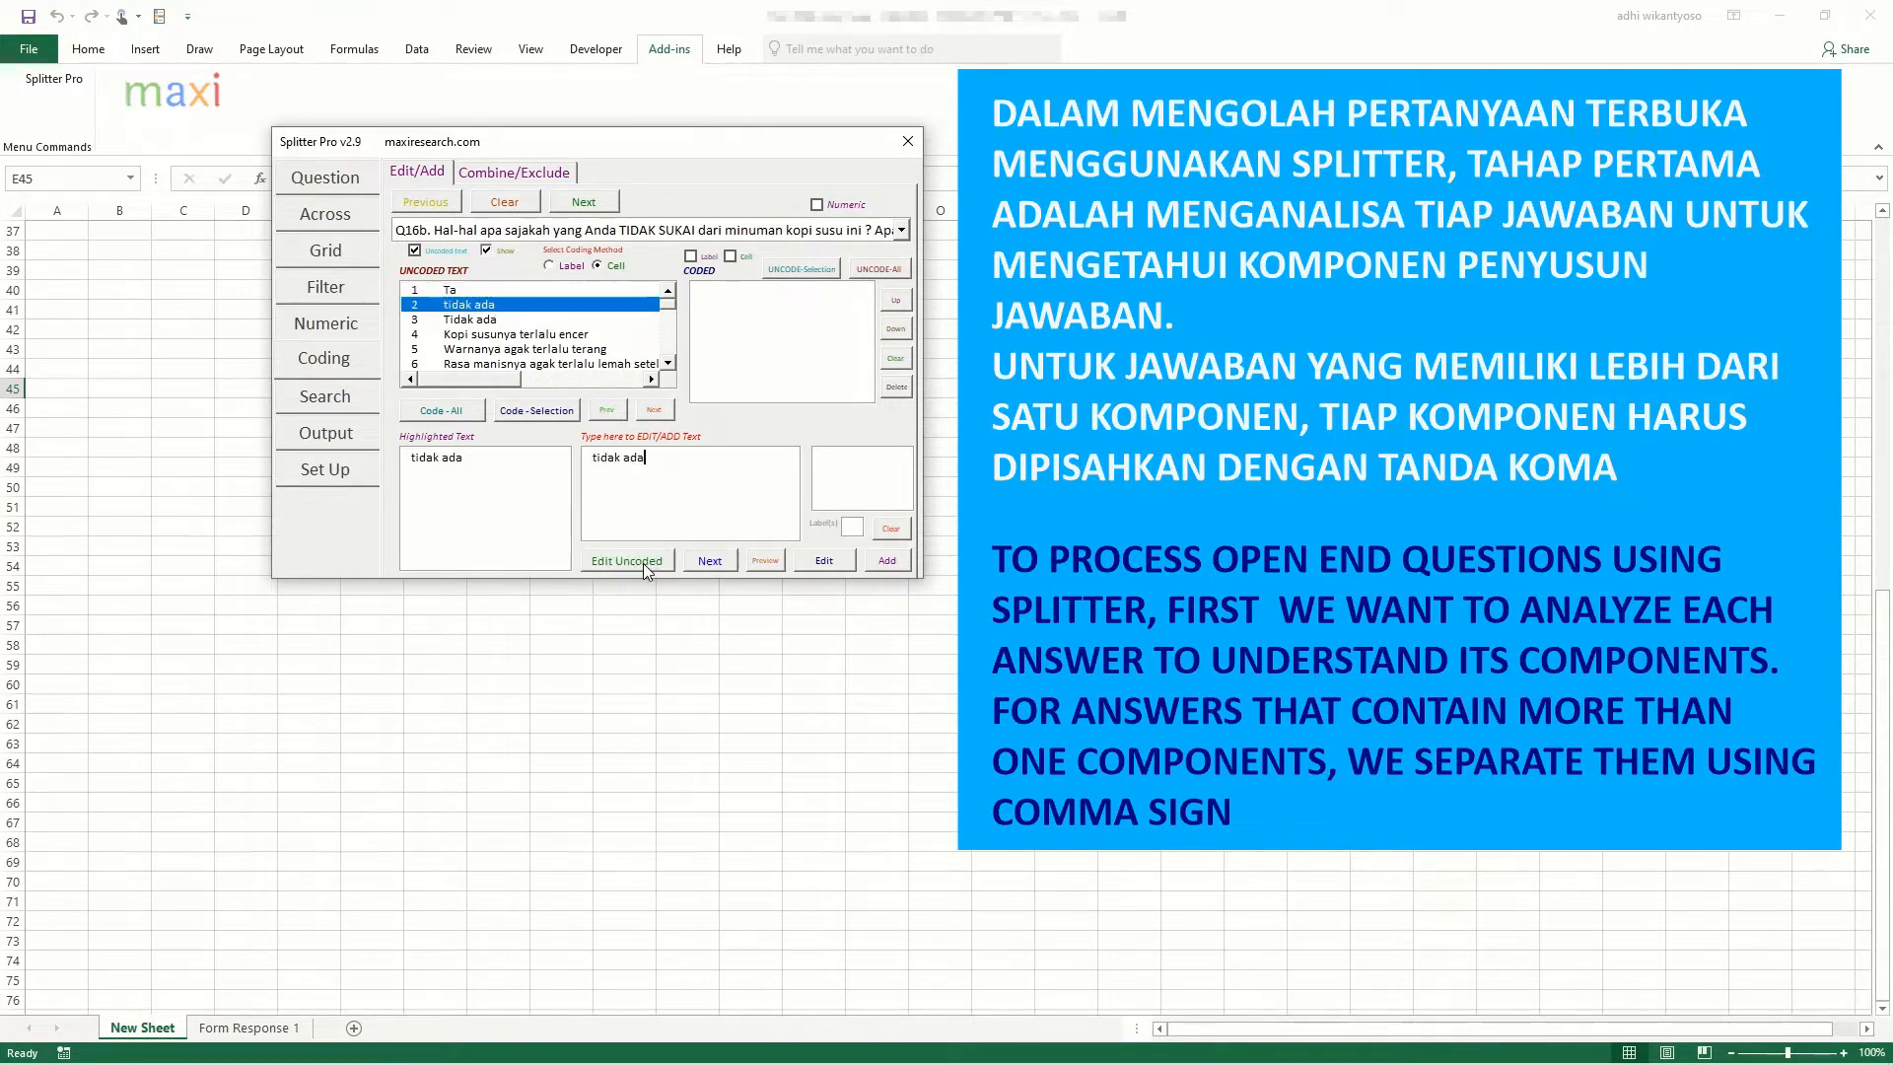
{"action": "left_click", "coordinate": [643, 564]}
{"action": "left_click", "coordinate": [642, 564]}
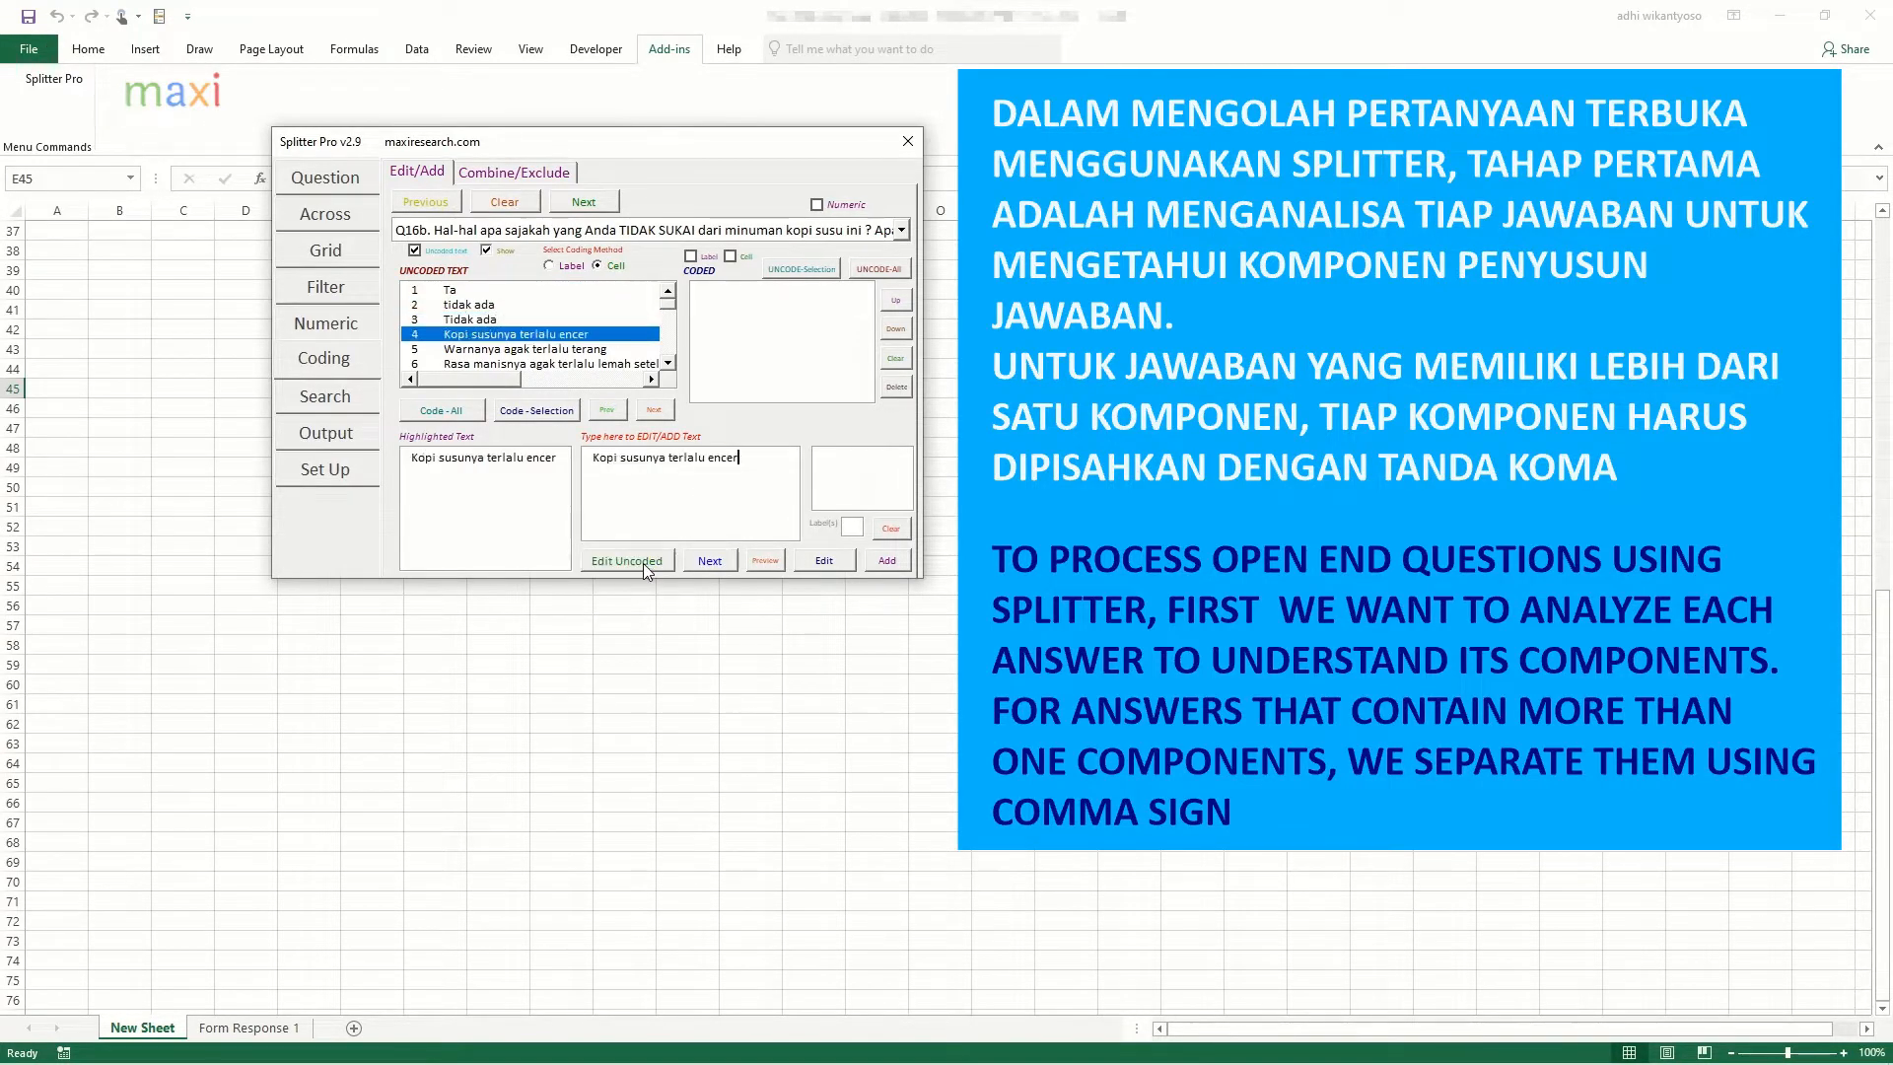
{"action": "left_click", "coordinate": [643, 564]}
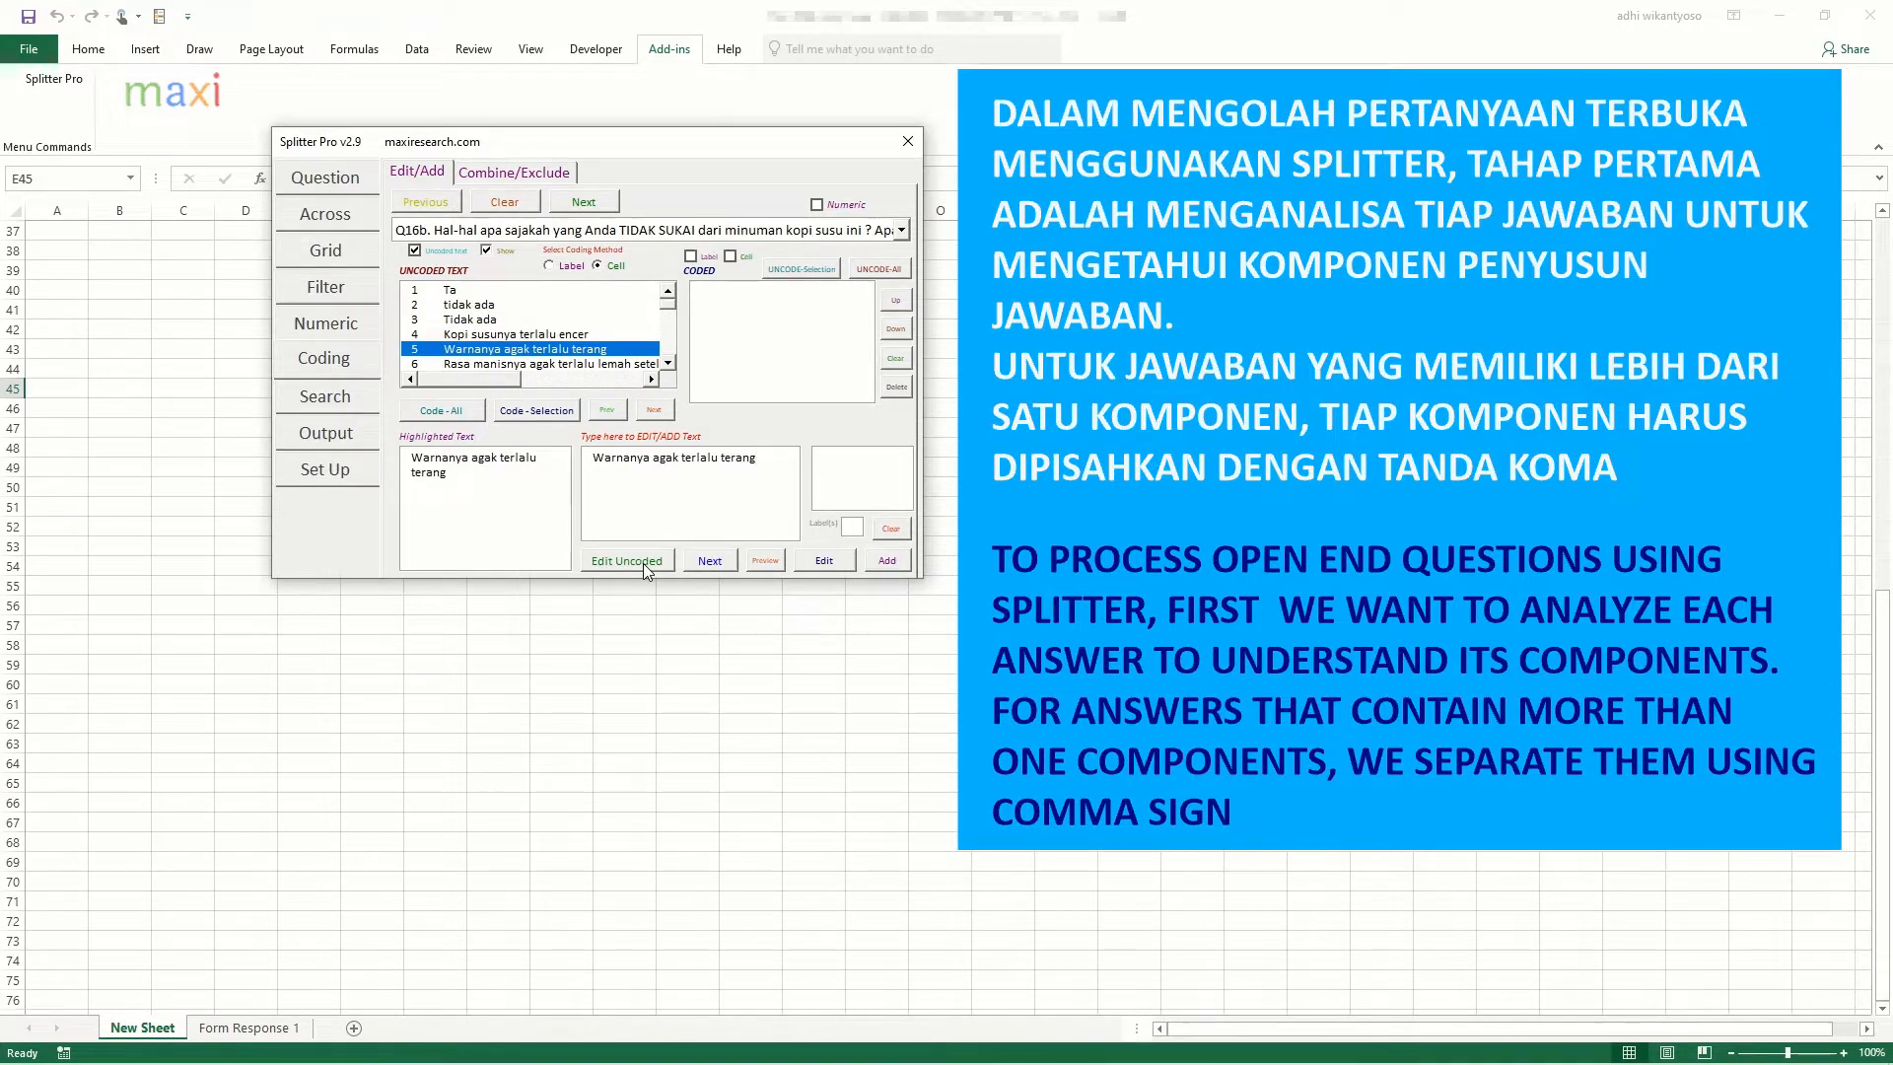
{"action": "left_click", "coordinate": [643, 564]}
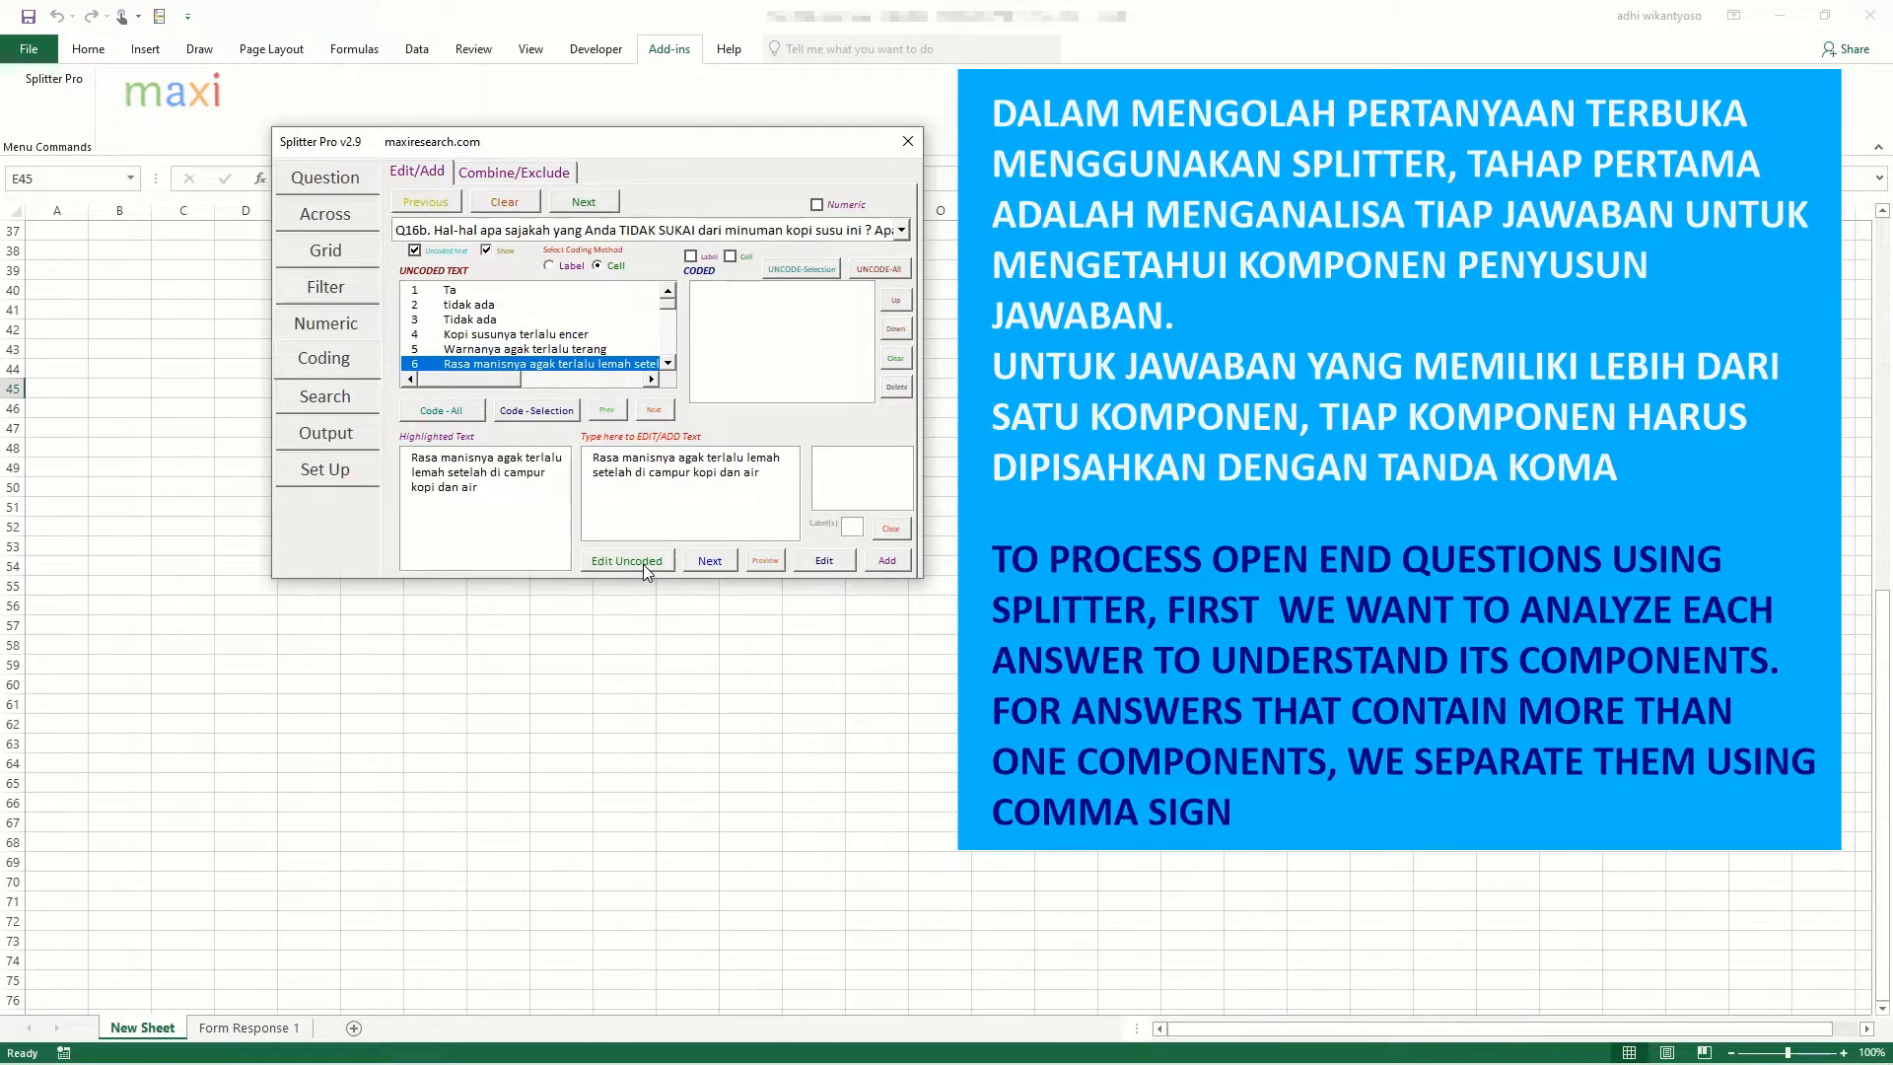
{"action": "left_click", "coordinate": [643, 564]}
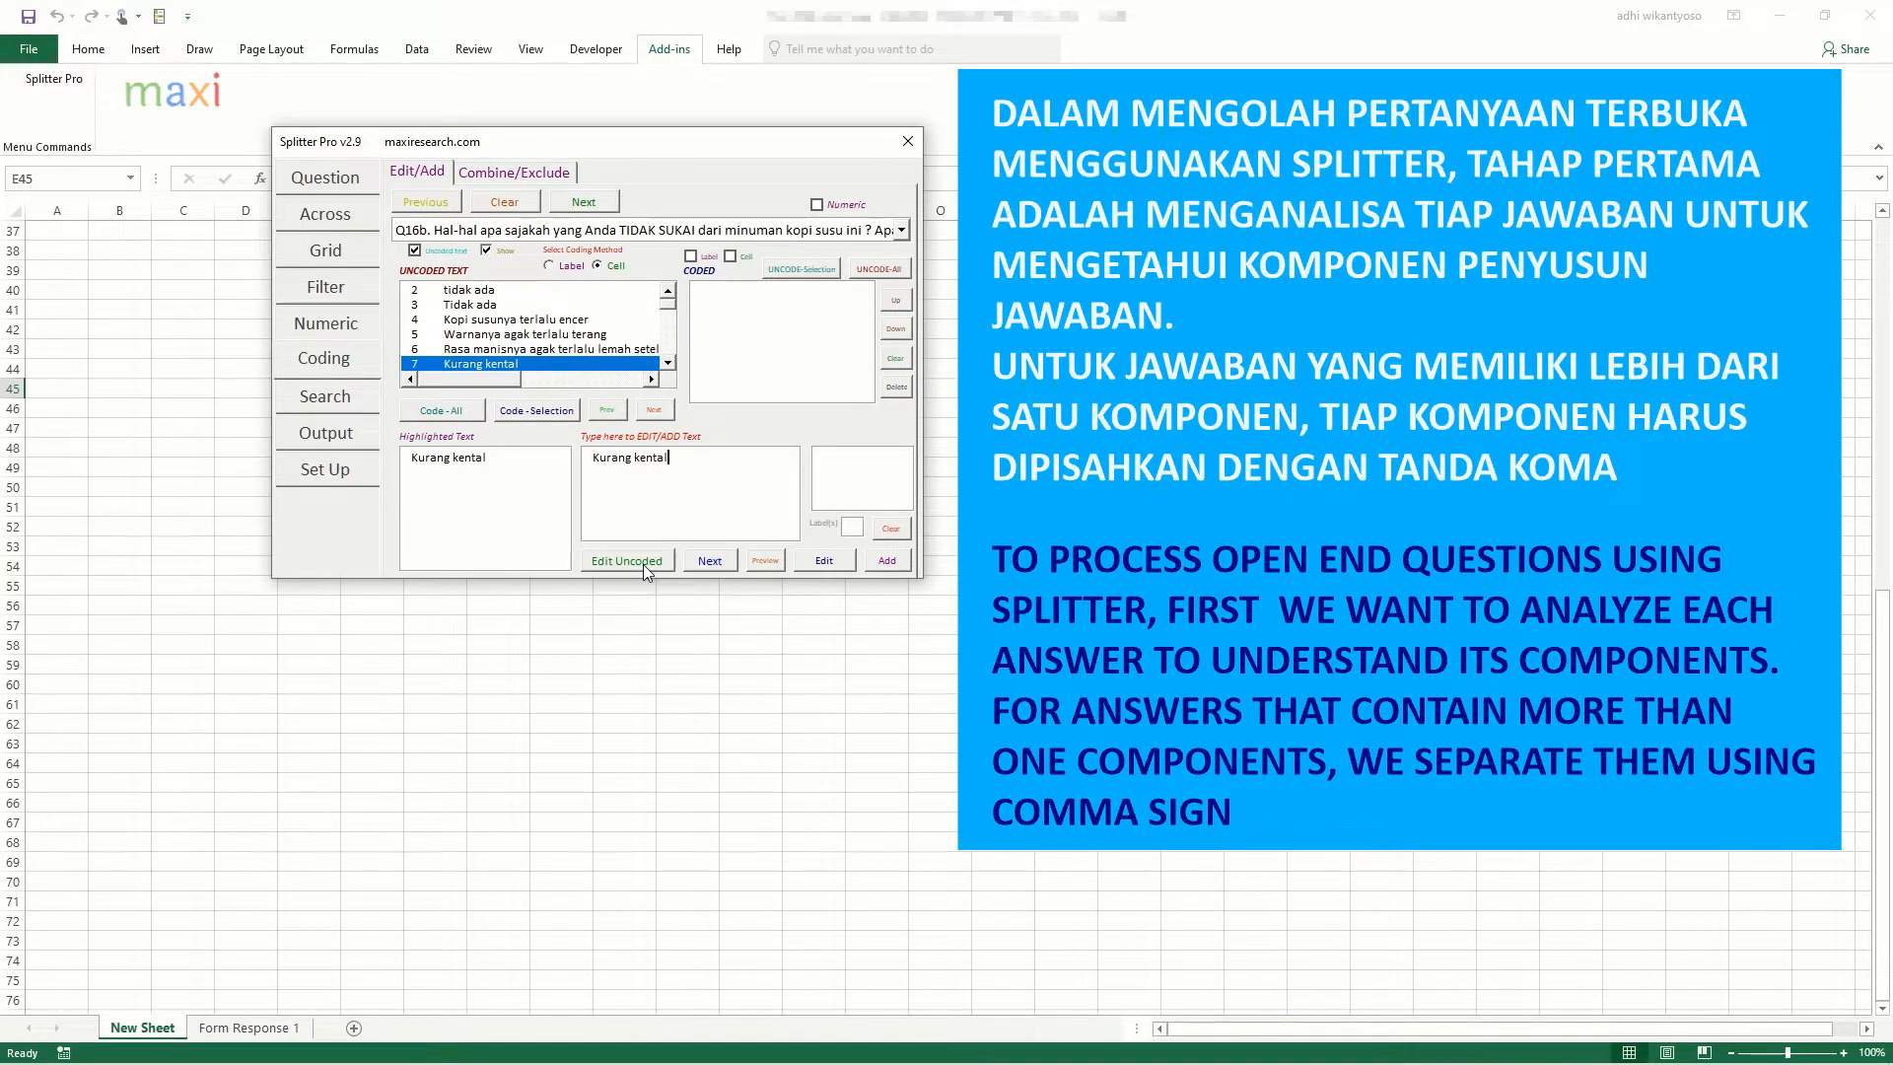
{"action": "left_click", "coordinate": [643, 564]}
{"action": "left_click", "coordinate": [643, 564]}
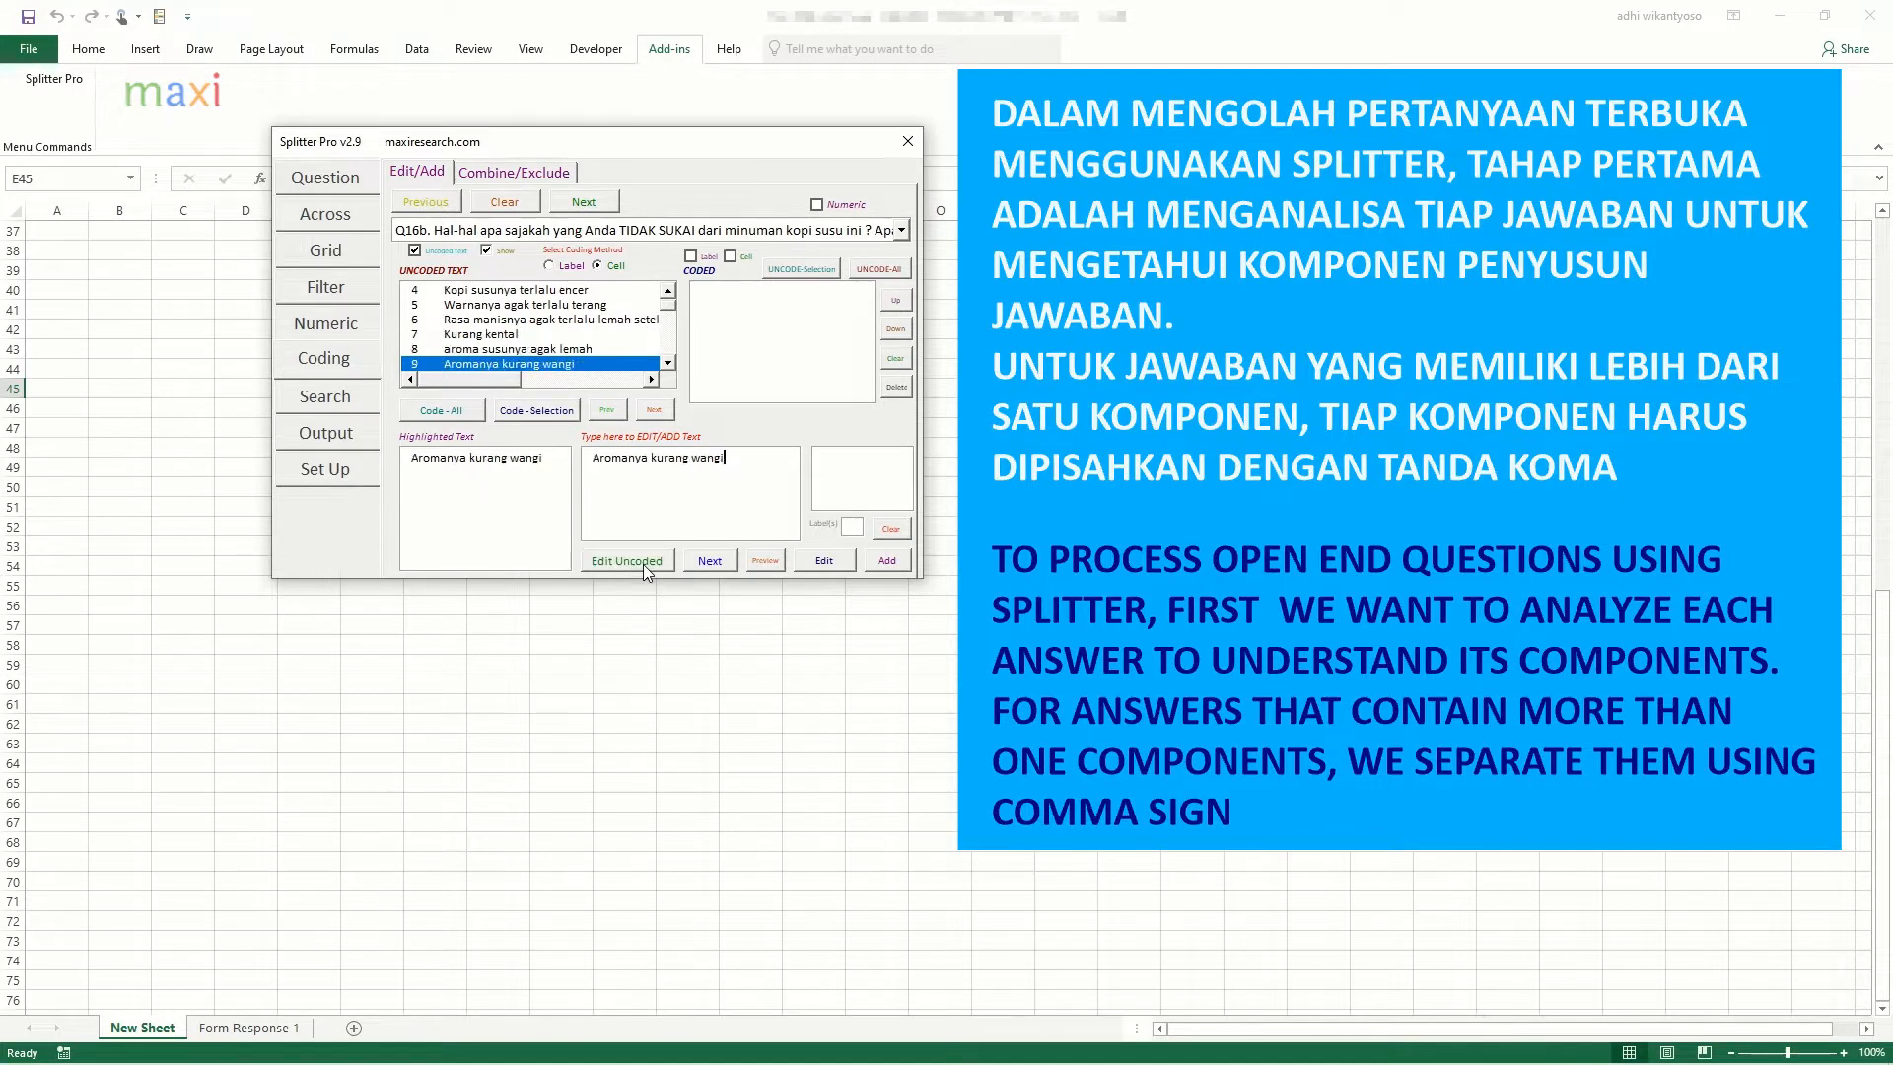
{"action": "left_click", "coordinate": [643, 563]}
{"action": "left_click", "coordinate": [643, 564]}
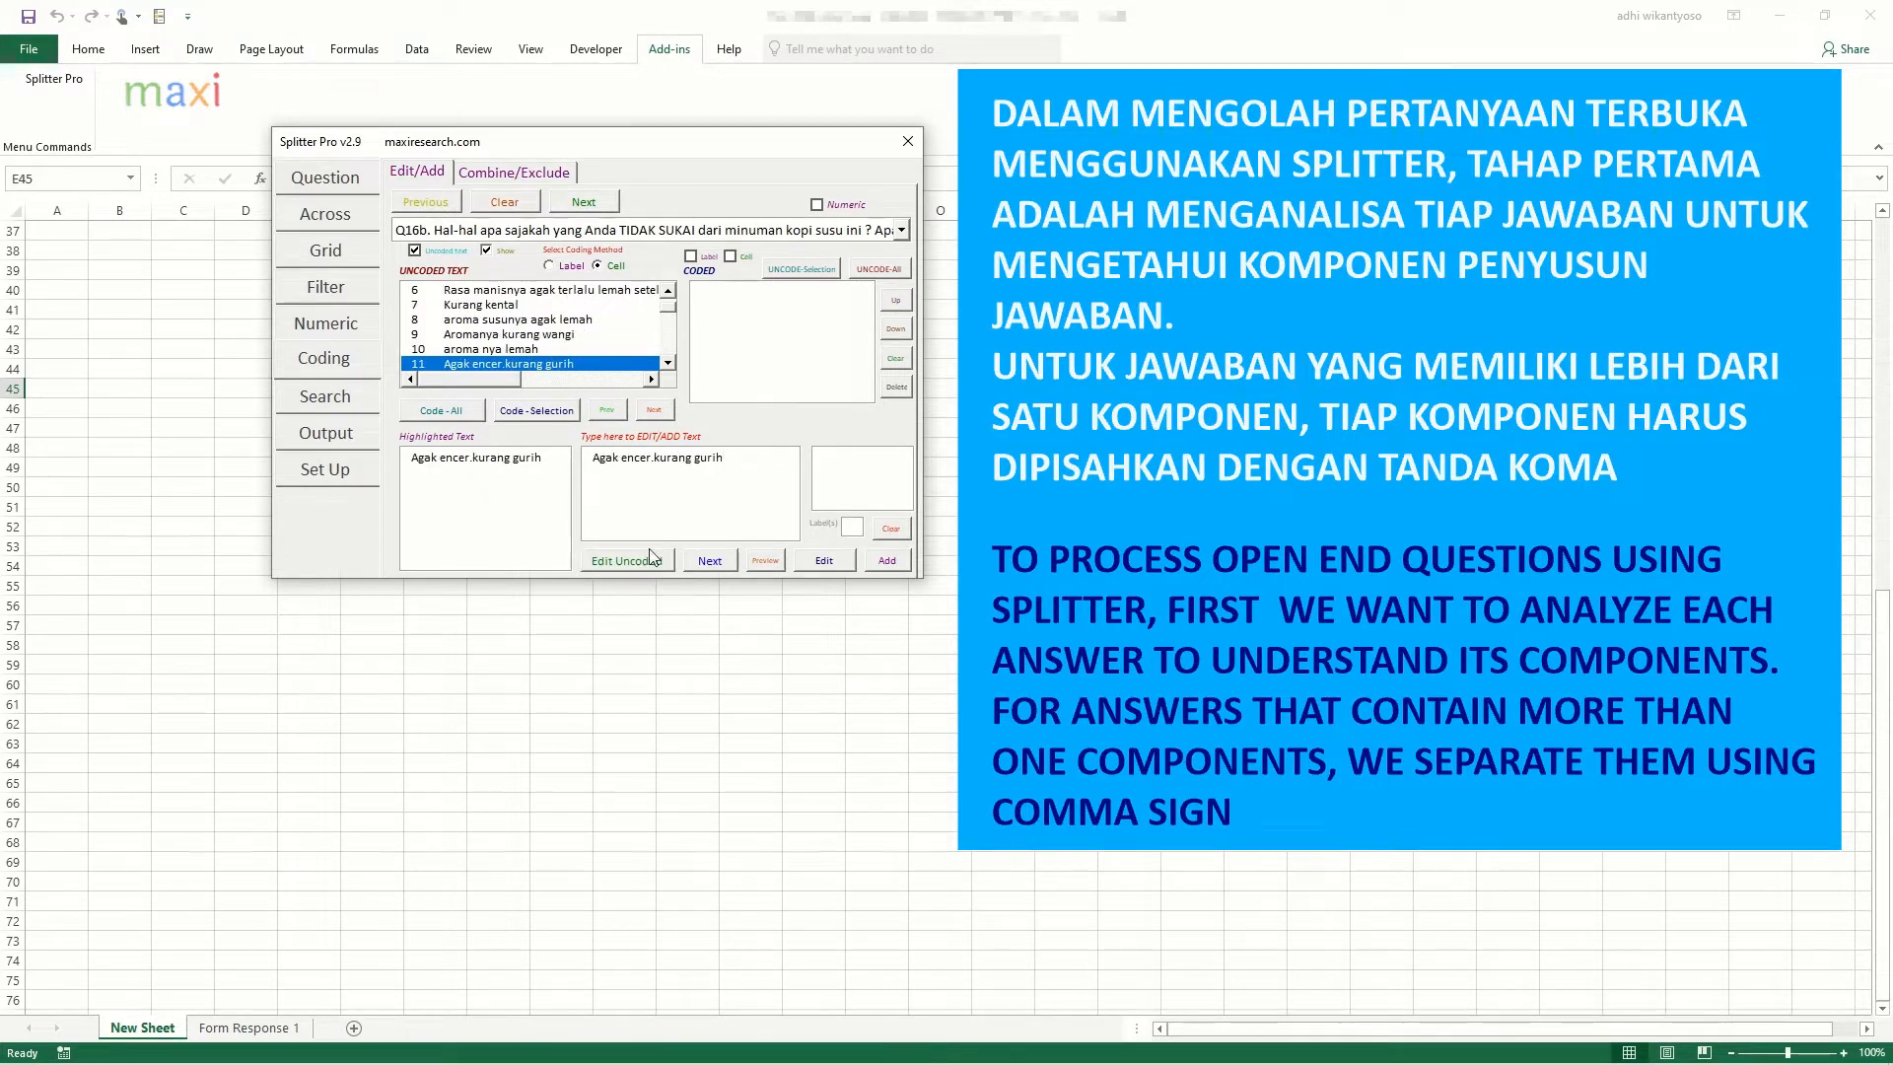
Step: Replace the period between the two components of answer 11 with a comma, giving "Agak encer,kurang gurih", and save it
{"action": "left_click", "coordinate": [652, 458]}
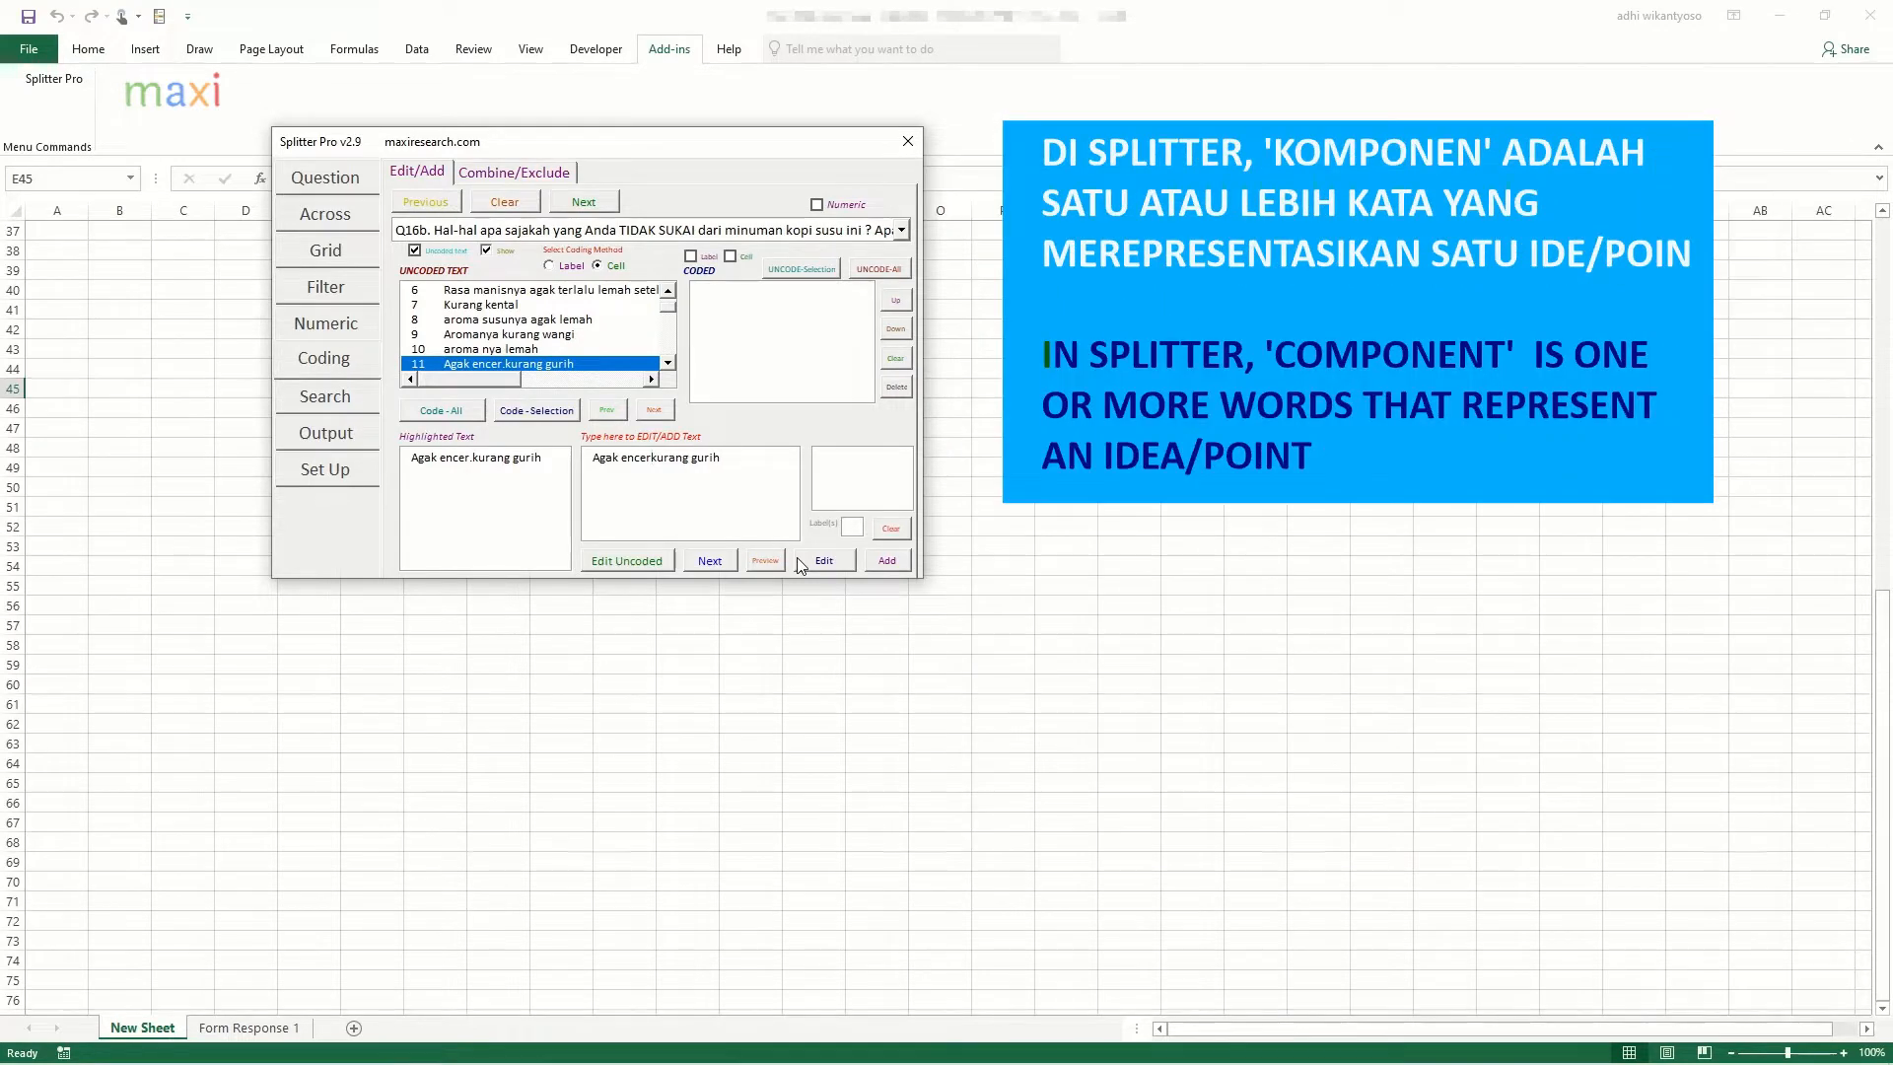
{"action": "type", "text": ","}
{"action": "left_click", "coordinate": [801, 564]}
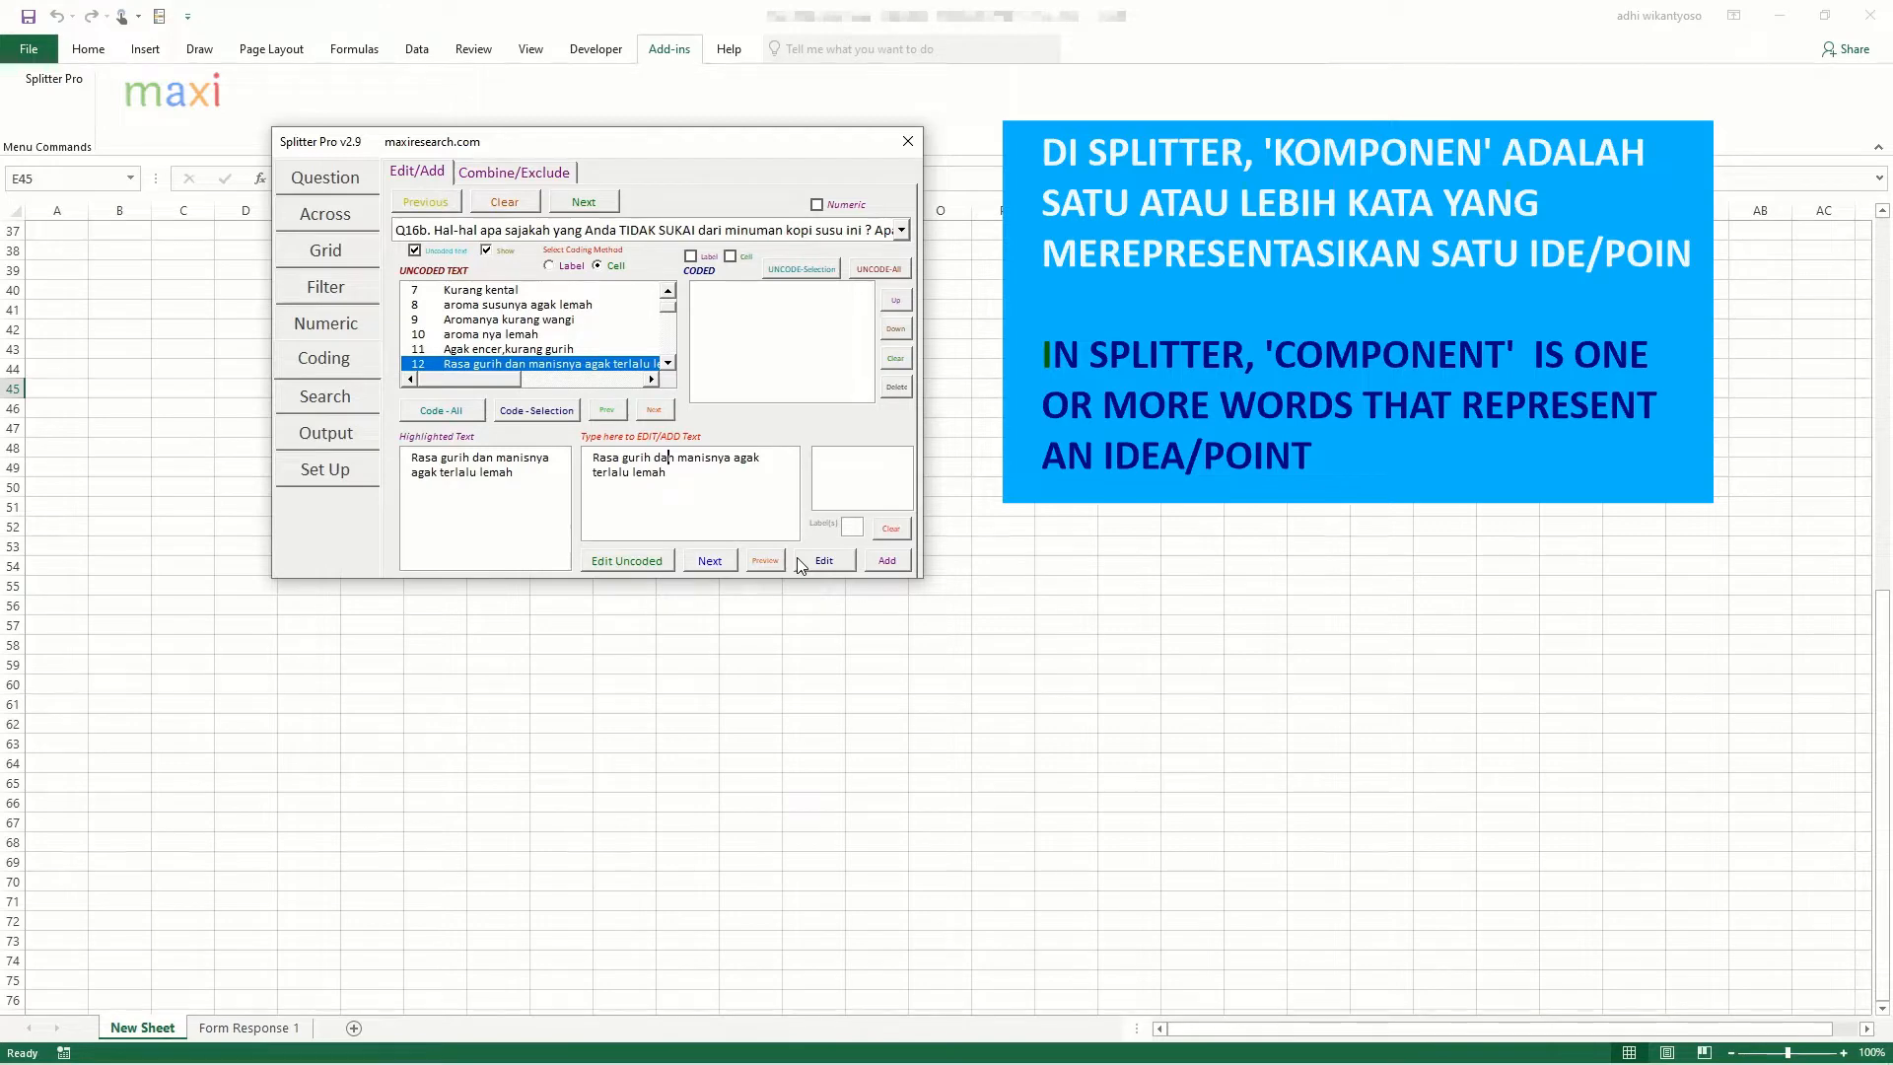
Step: Replace "dan" in answer 12 with "kurang," so it reads "Rasa gurih kurang,manisnya agak terlalu lemah", and save it
{"action": "key", "text": "BackSpace"}
{"action": "key", "text": "BackSpace"}
{"action": "key", "text": "BackSpace"}
{"action": "type", "text": "kurang,"}
{"action": "left_click", "coordinate": [800, 564]}
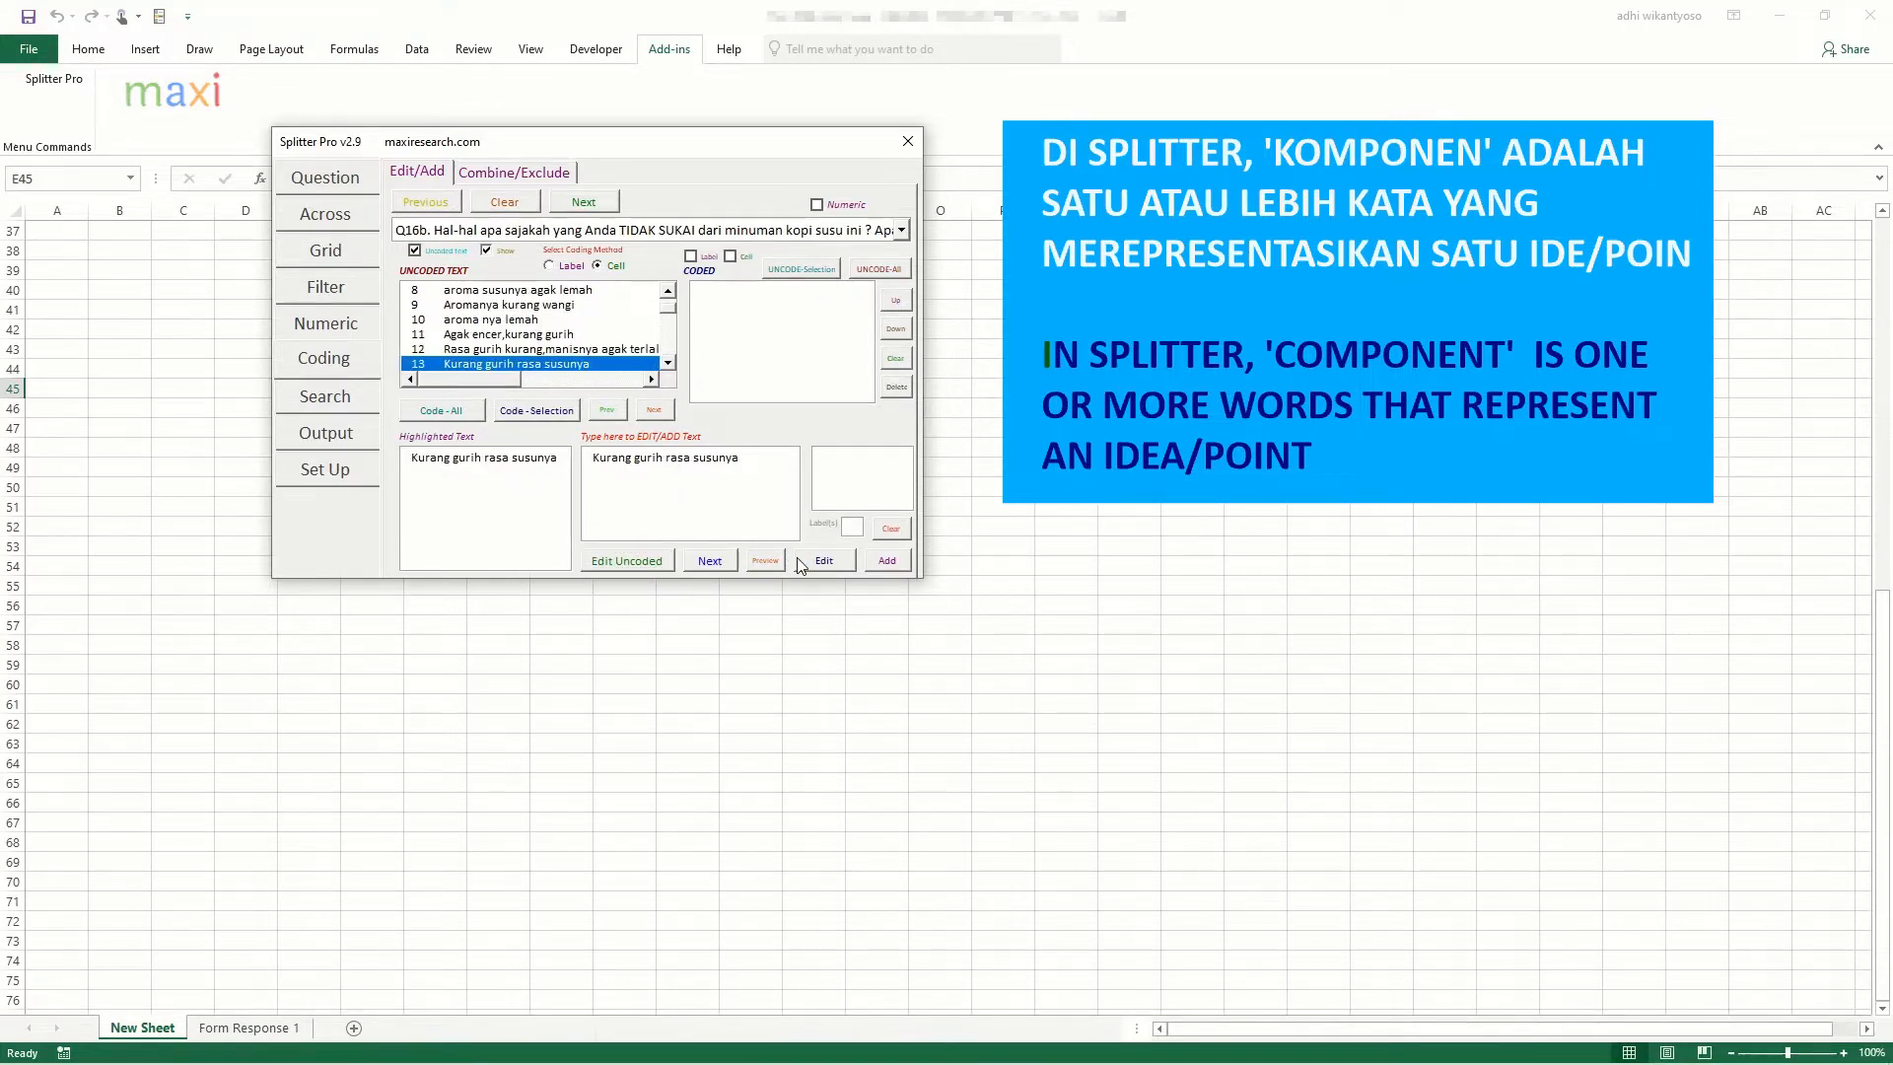
Step: Accept the single-component uncoded answers 13 through 21 without editing their text
{"action": "left_click", "coordinate": [801, 564]}
{"action": "left_click", "coordinate": [801, 564]}
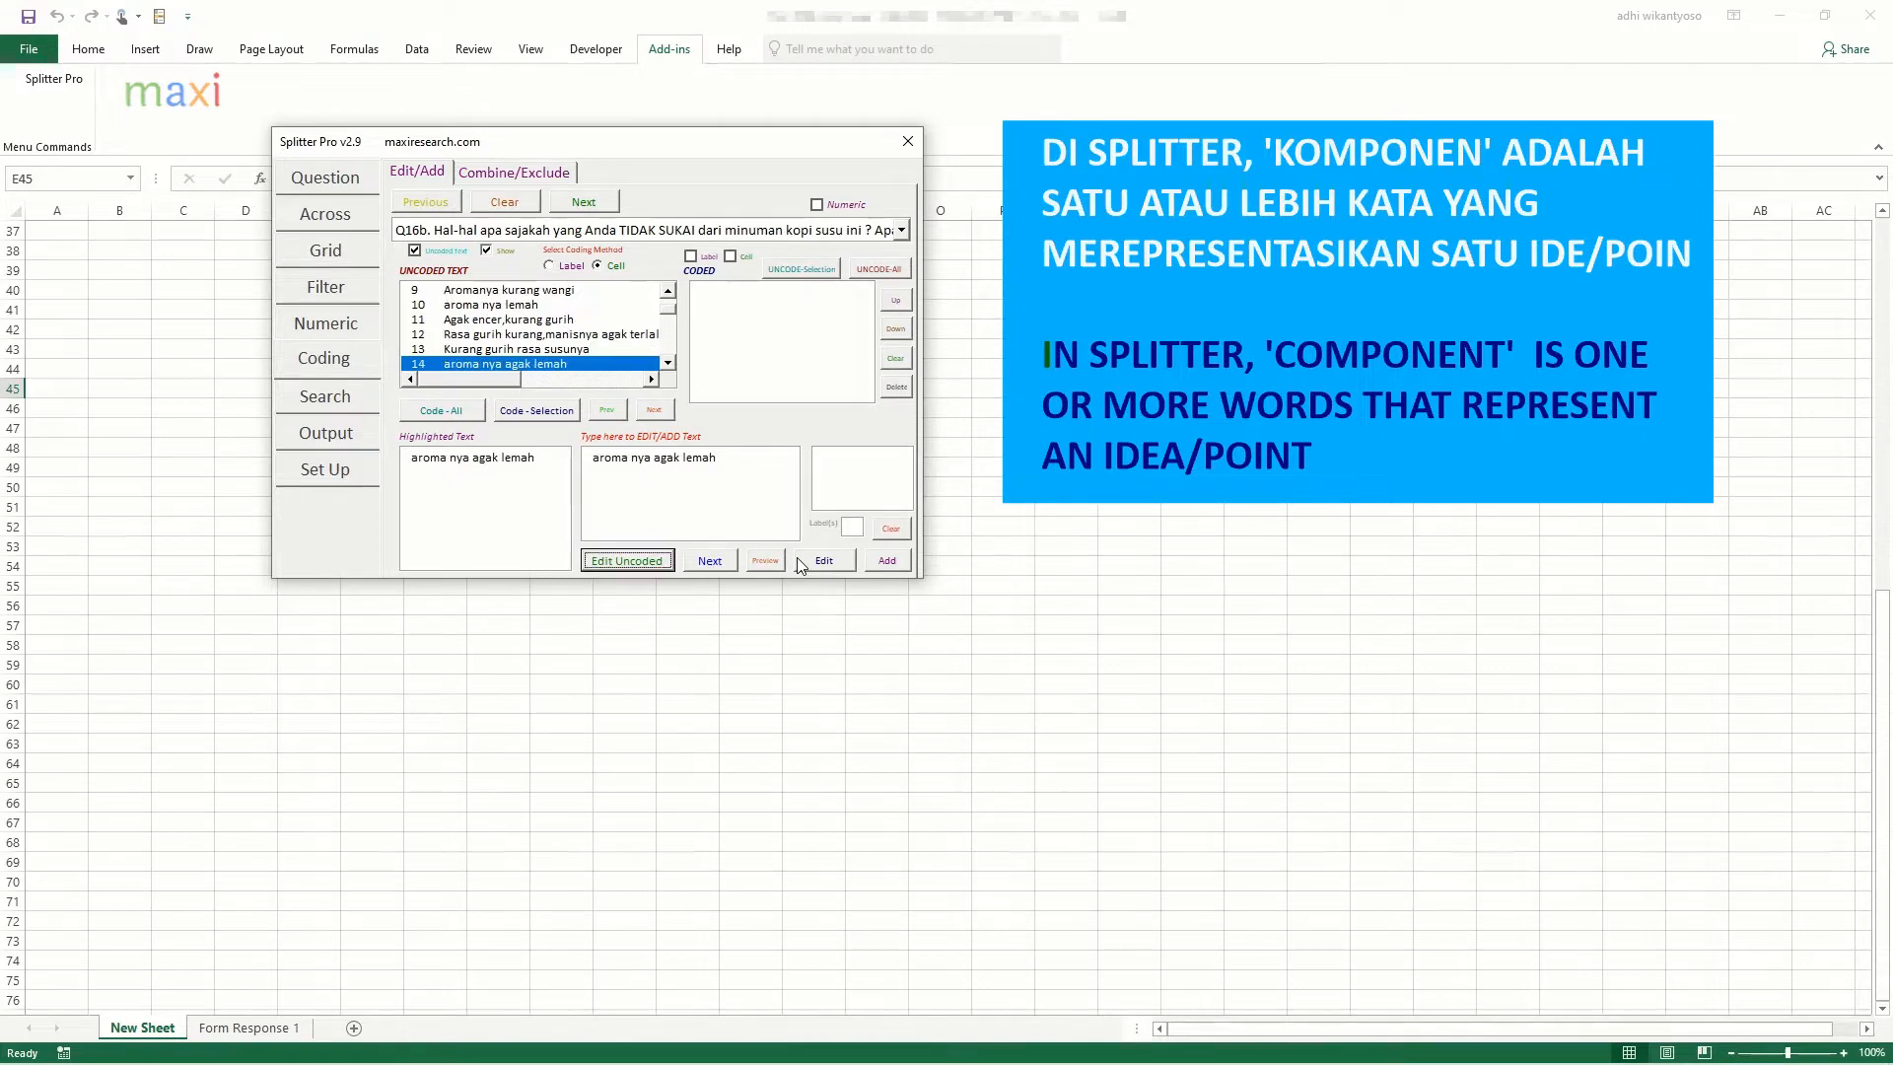
{"action": "left_click", "coordinate": [800, 564]}
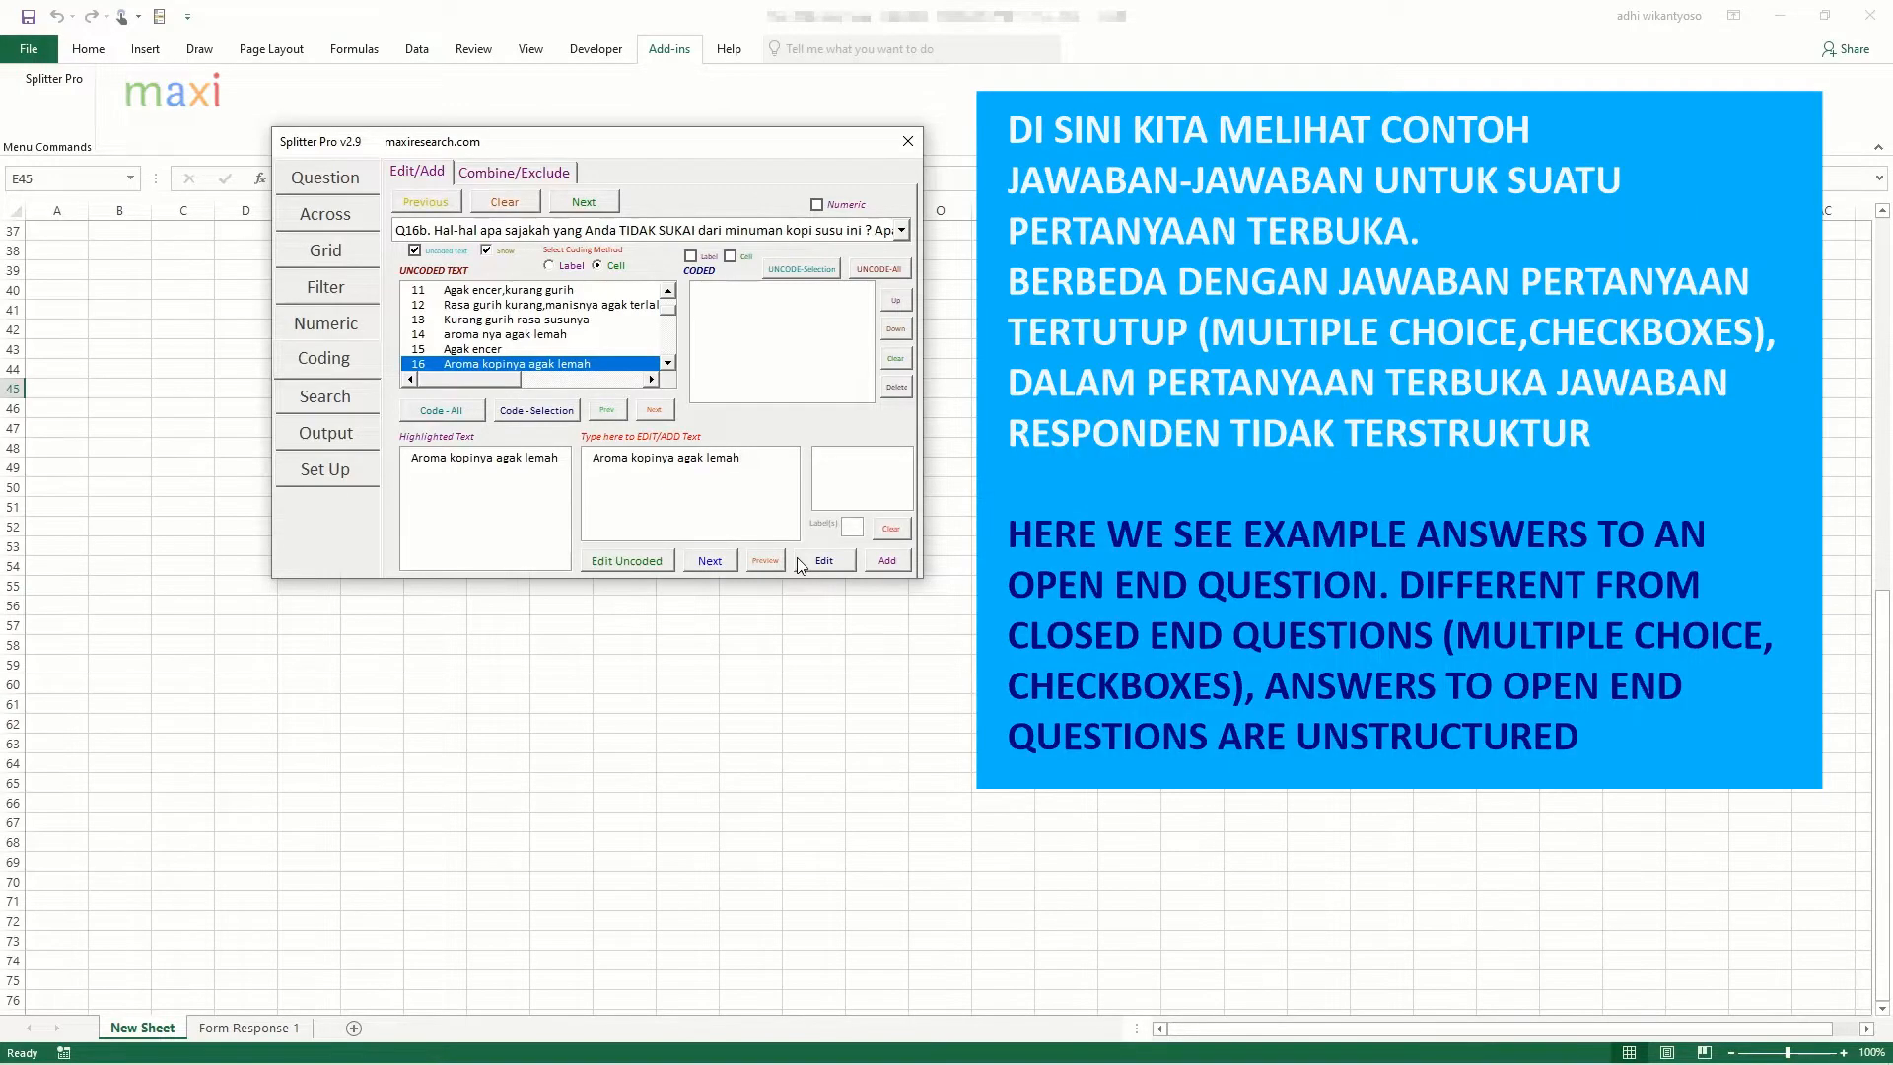
{"action": "left_click", "coordinate": [800, 564]}
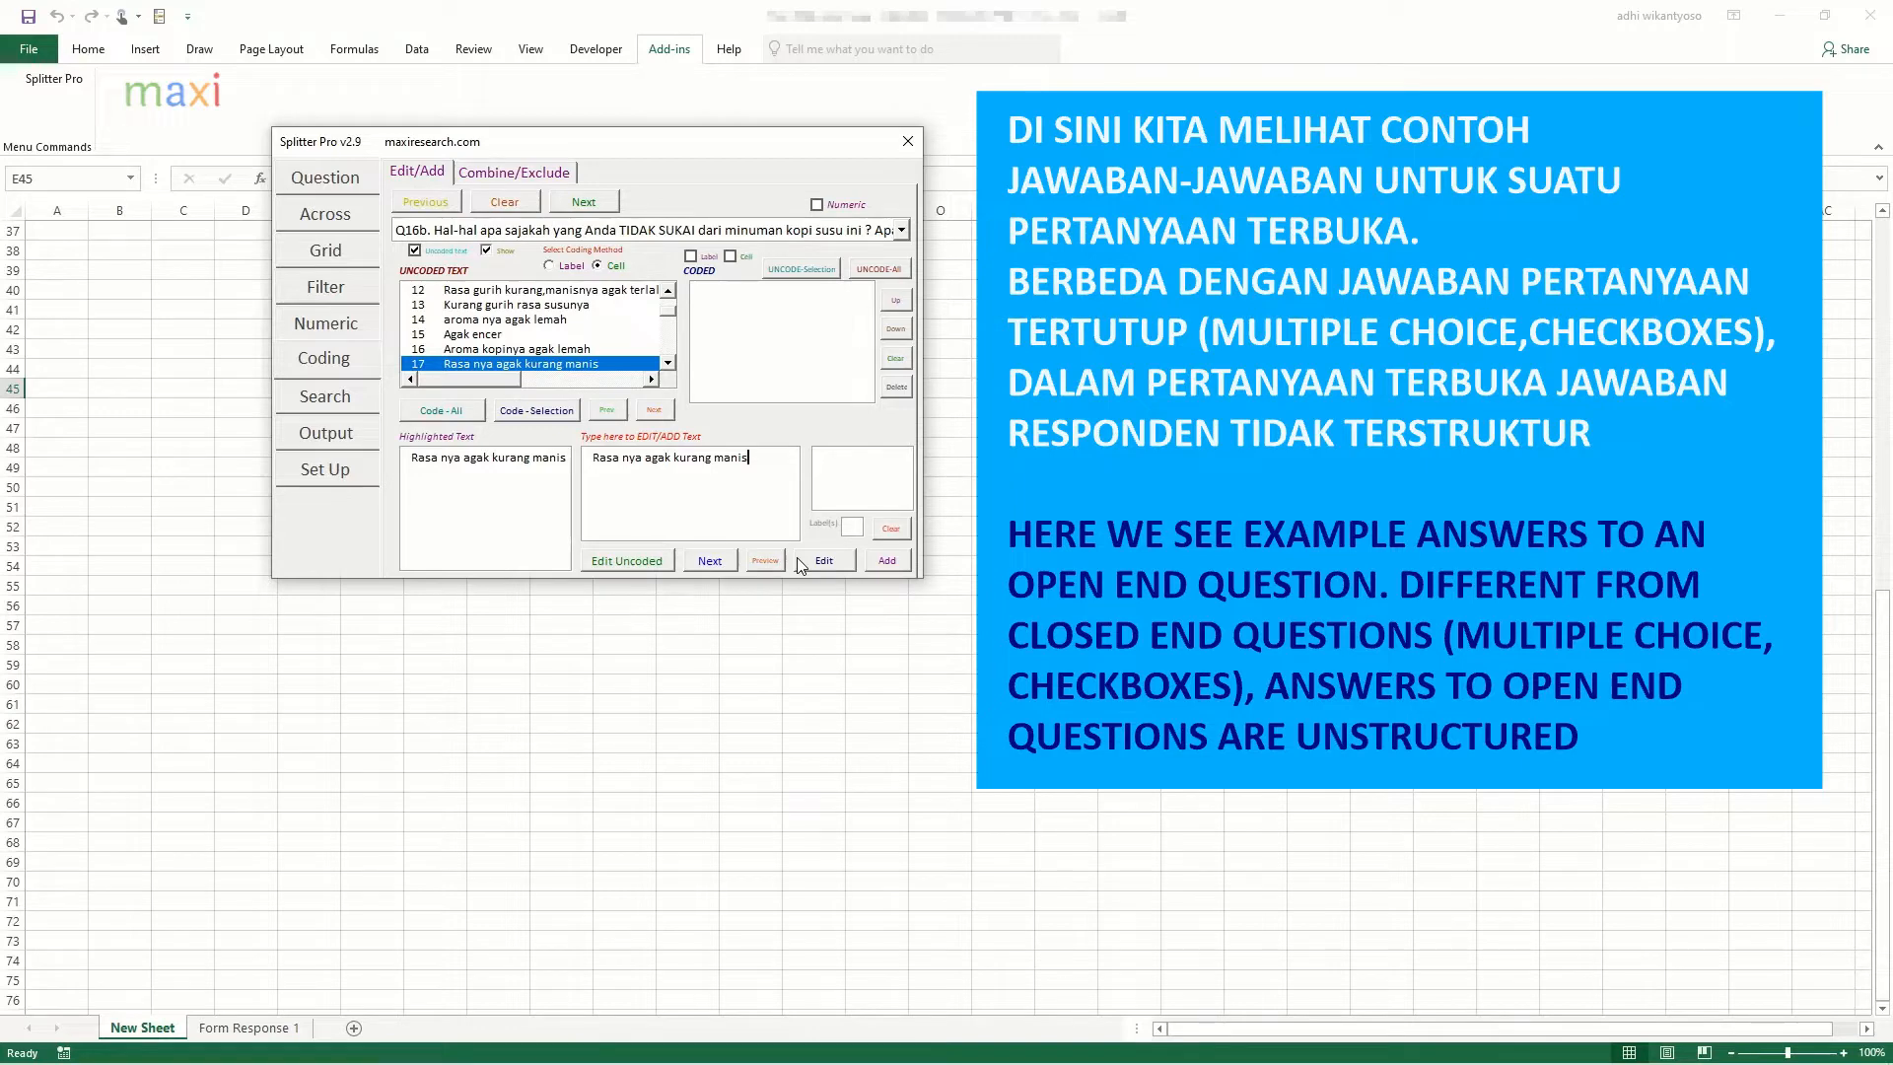
{"action": "left_click", "coordinate": [800, 564]}
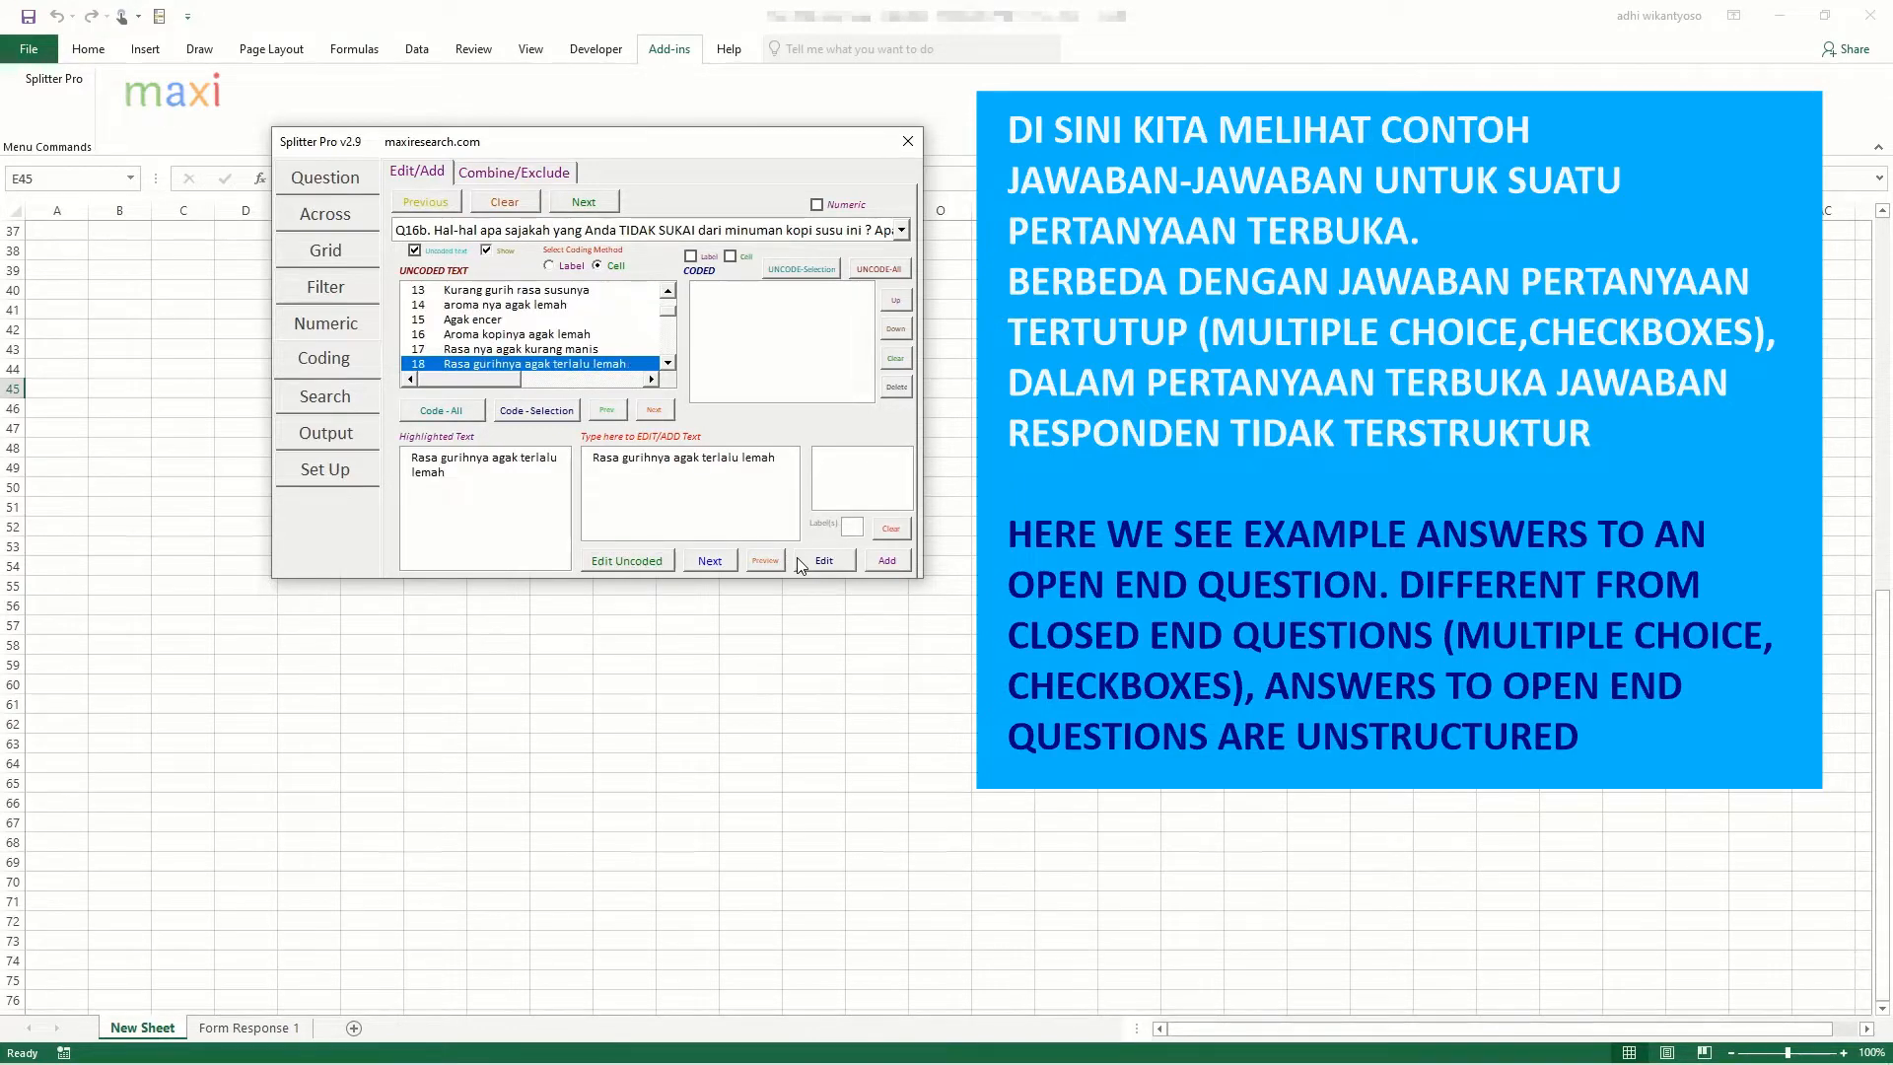
{"action": "left_click", "coordinate": [801, 564]}
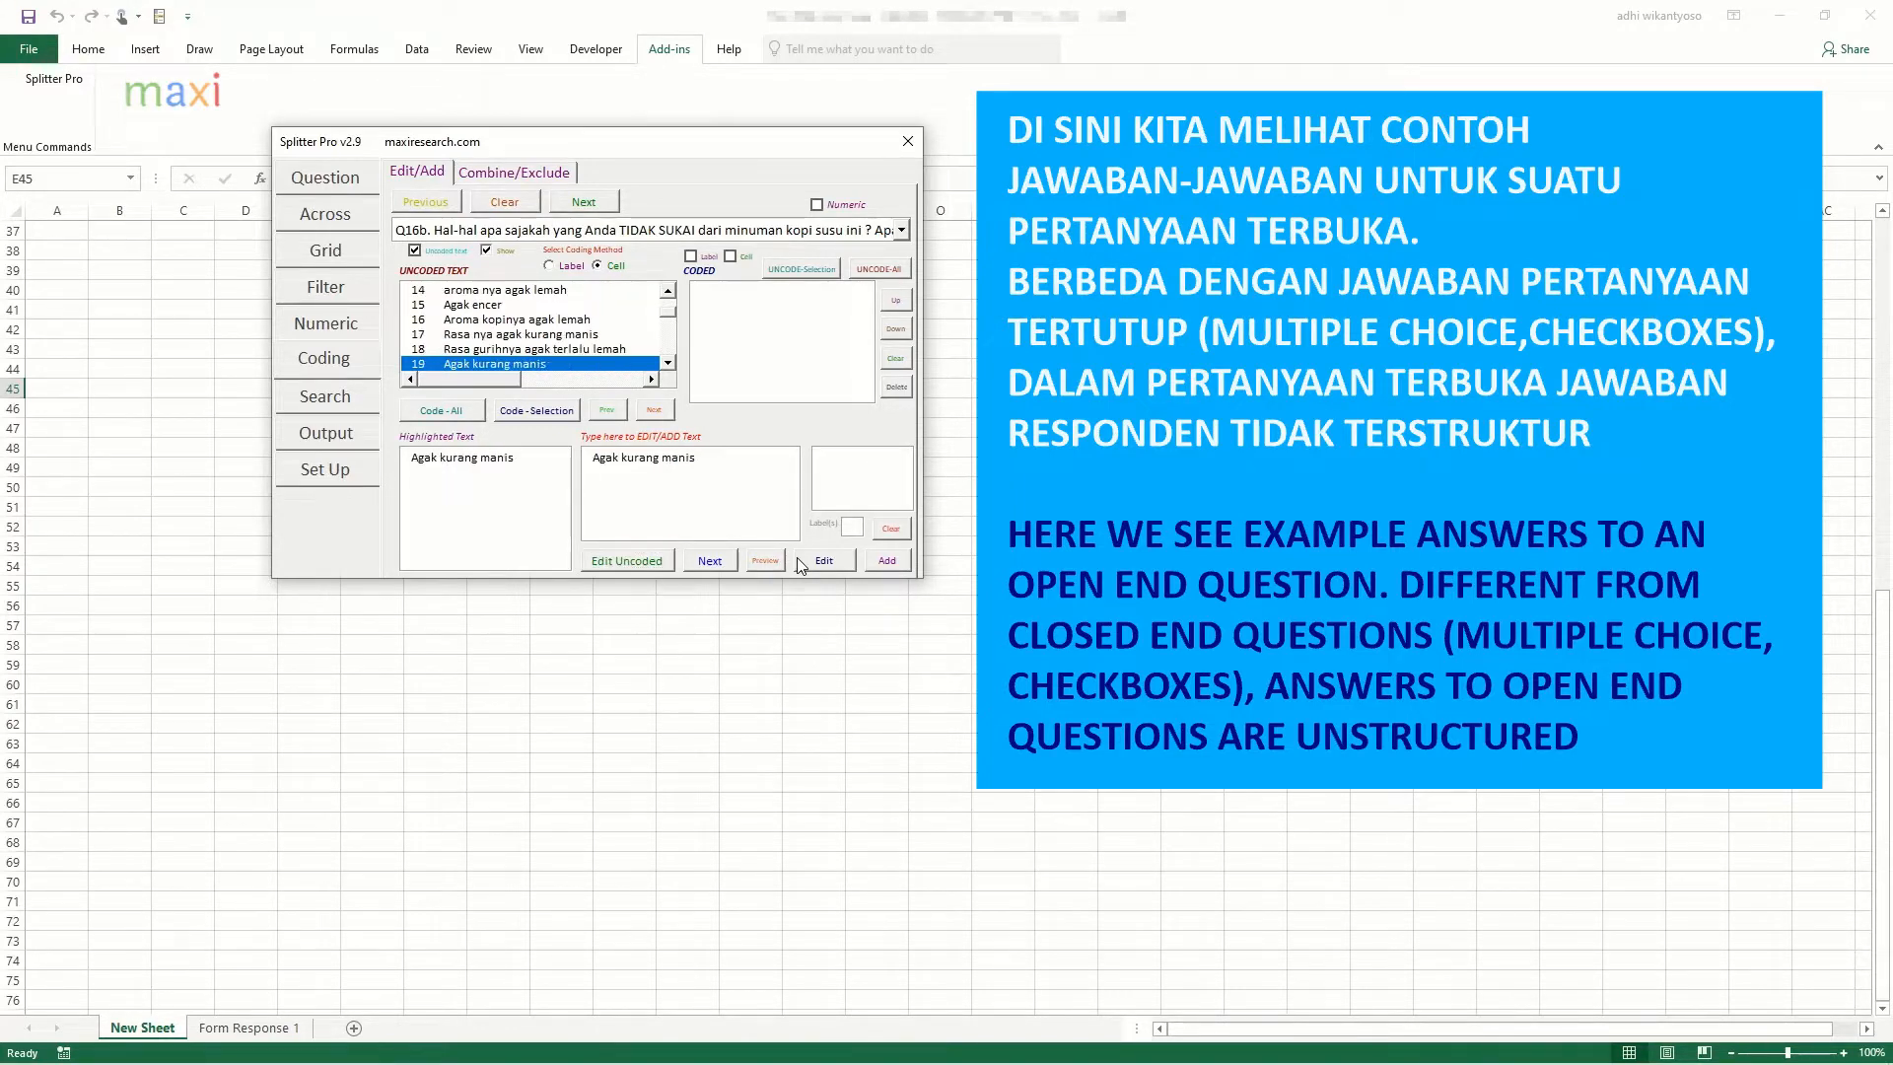
{"action": "left_click", "coordinate": [801, 564]}
{"action": "left_click", "coordinate": [800, 564]}
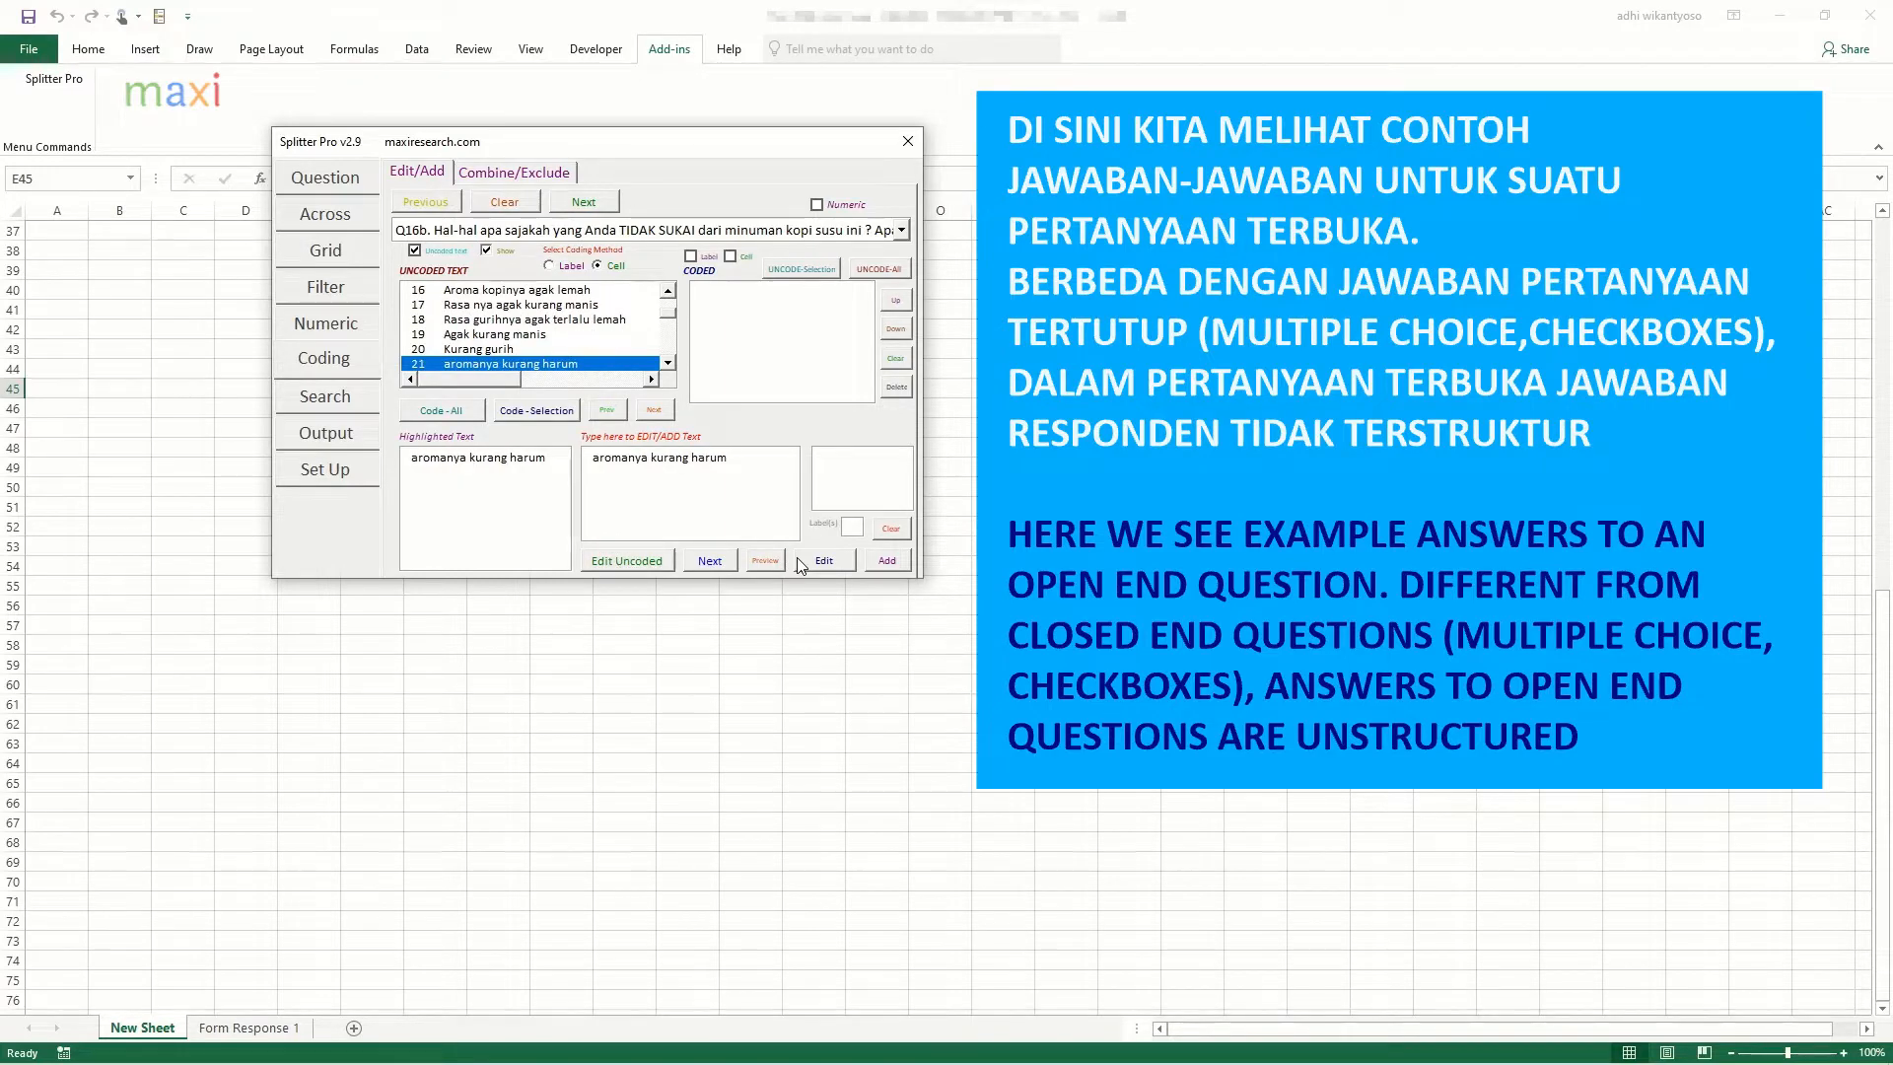
{"action": "left_click", "coordinate": [800, 564]}
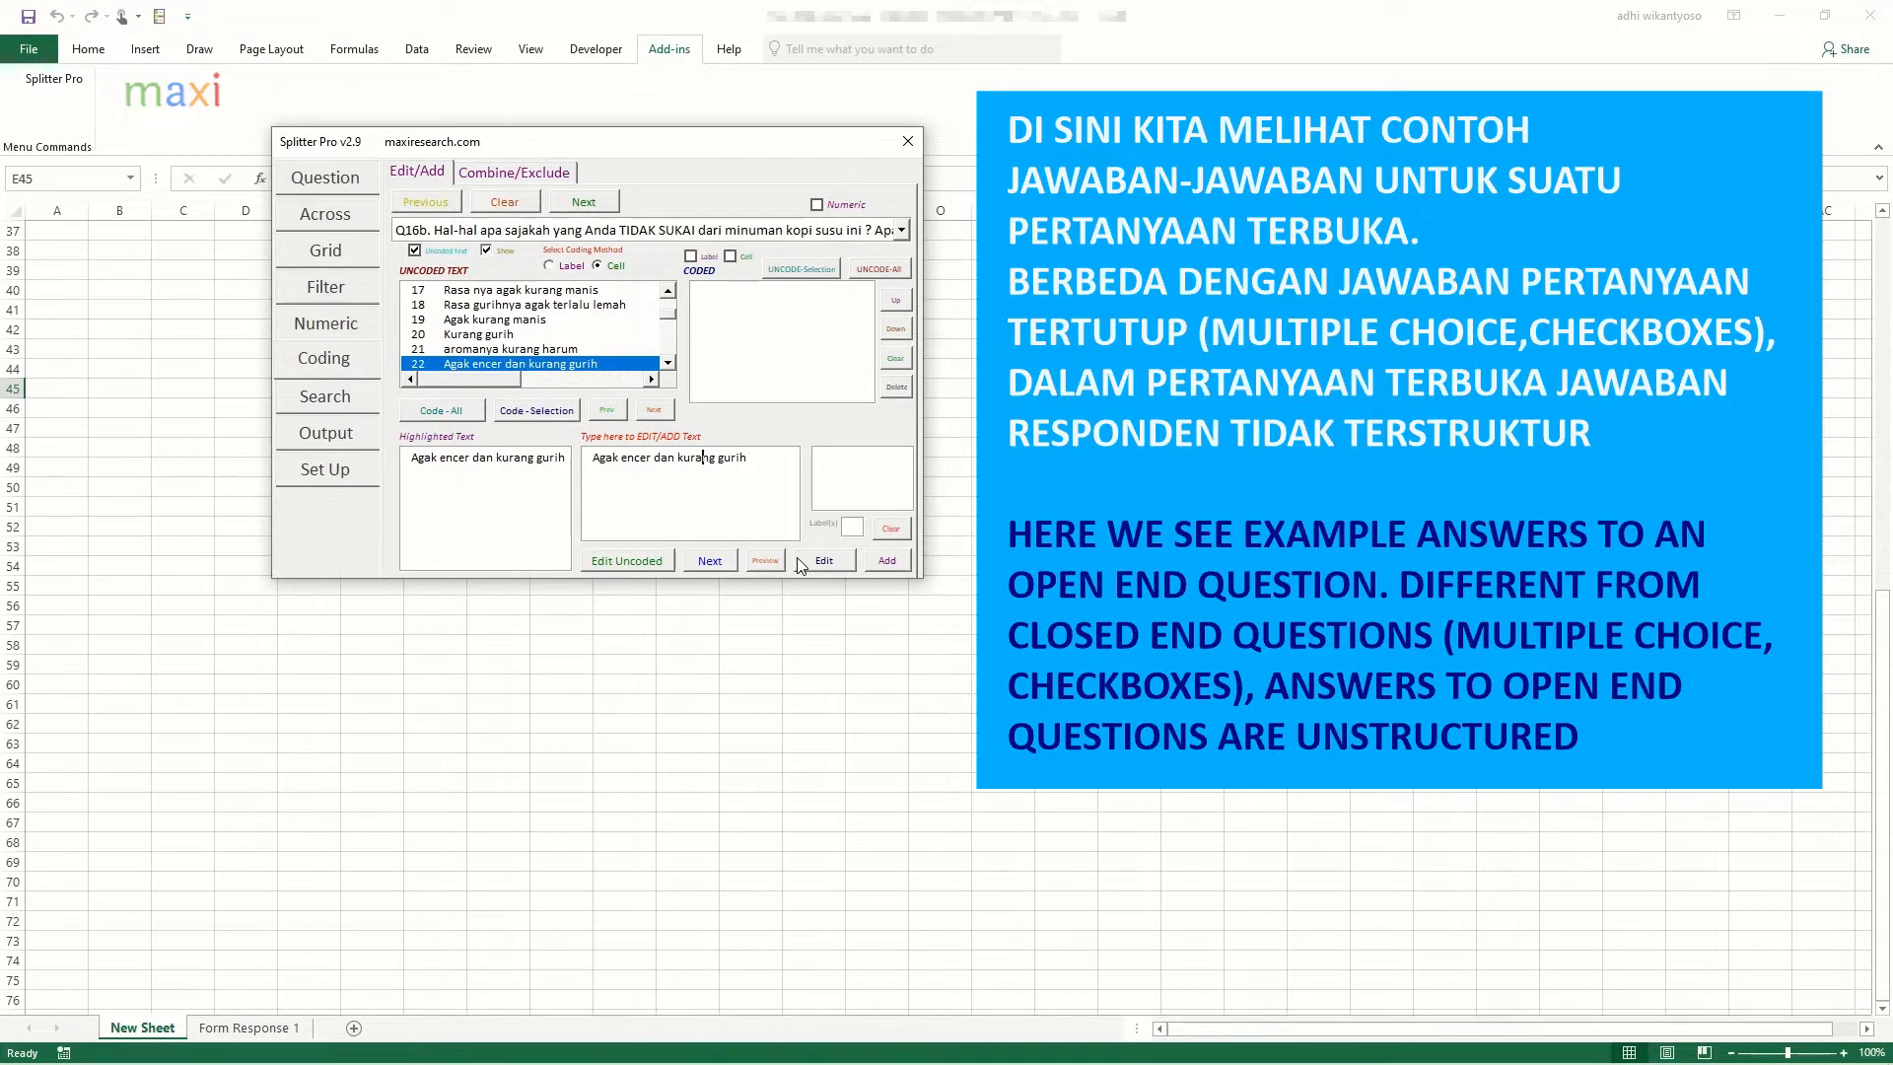
Step: Replace "dan" with a comma in answer 22, "Agak encer dan kurang gurih", and save it
{"action": "key", "text": "BackSpace"}
{"action": "key", "text": "BackSpace"}
{"action": "key", "text": "BackSpace"}
{"action": "left_click", "coordinate": [800, 564]}
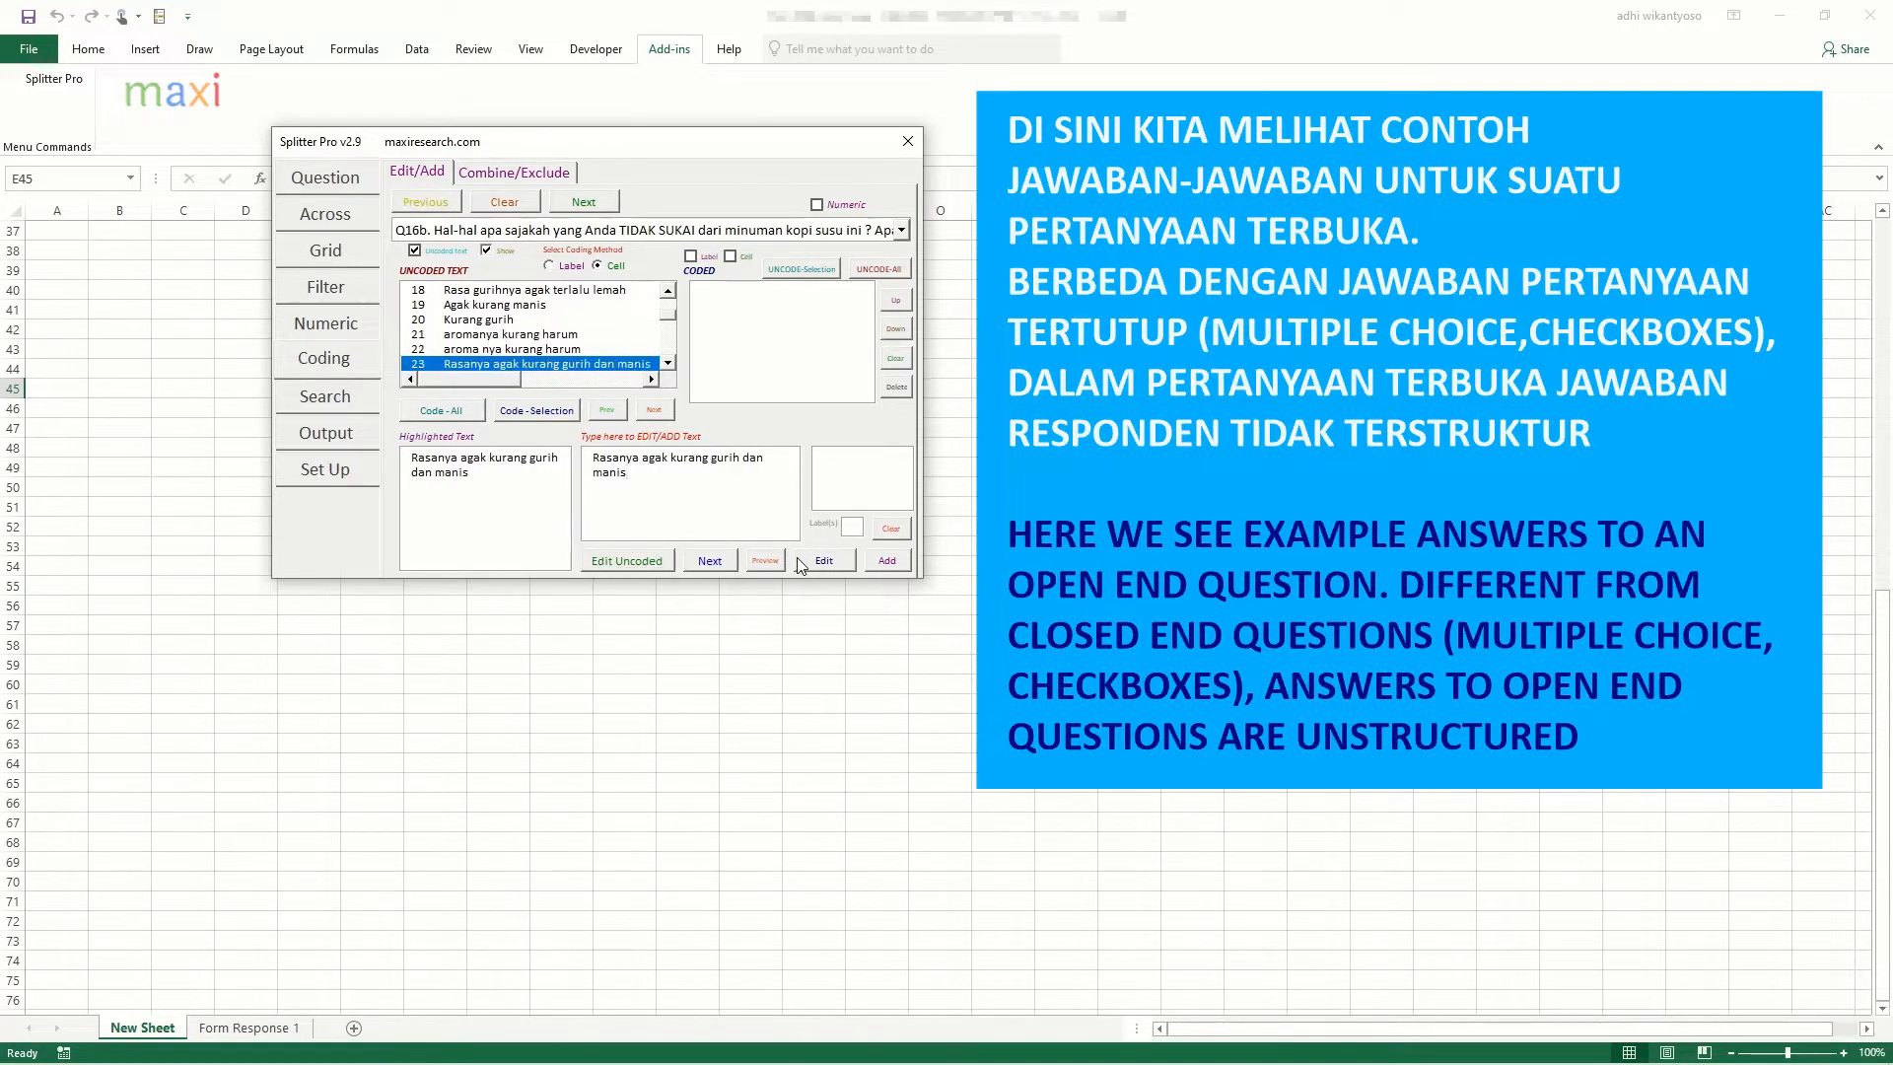
Step: Replace "dan" in answer 23 with ",kurang" so it reads "Rasanya agak kurang gurih,kurang manis", and save it
{"action": "key", "text": "Left"}
{"action": "key", "text": "Right"}
{"action": "key", "text": "Right"}
{"action": "key", "text": "BackSpace"}
{"action": "key", "text": "BackSpace"}
{"action": "key", "text": "BackSpace"}
{"action": "key", "text": "BackSpace"}
{"action": "type", "text": ",kurang"}
{"action": "key", "text": "Tab"}
{"action": "key", "text": "Return"}
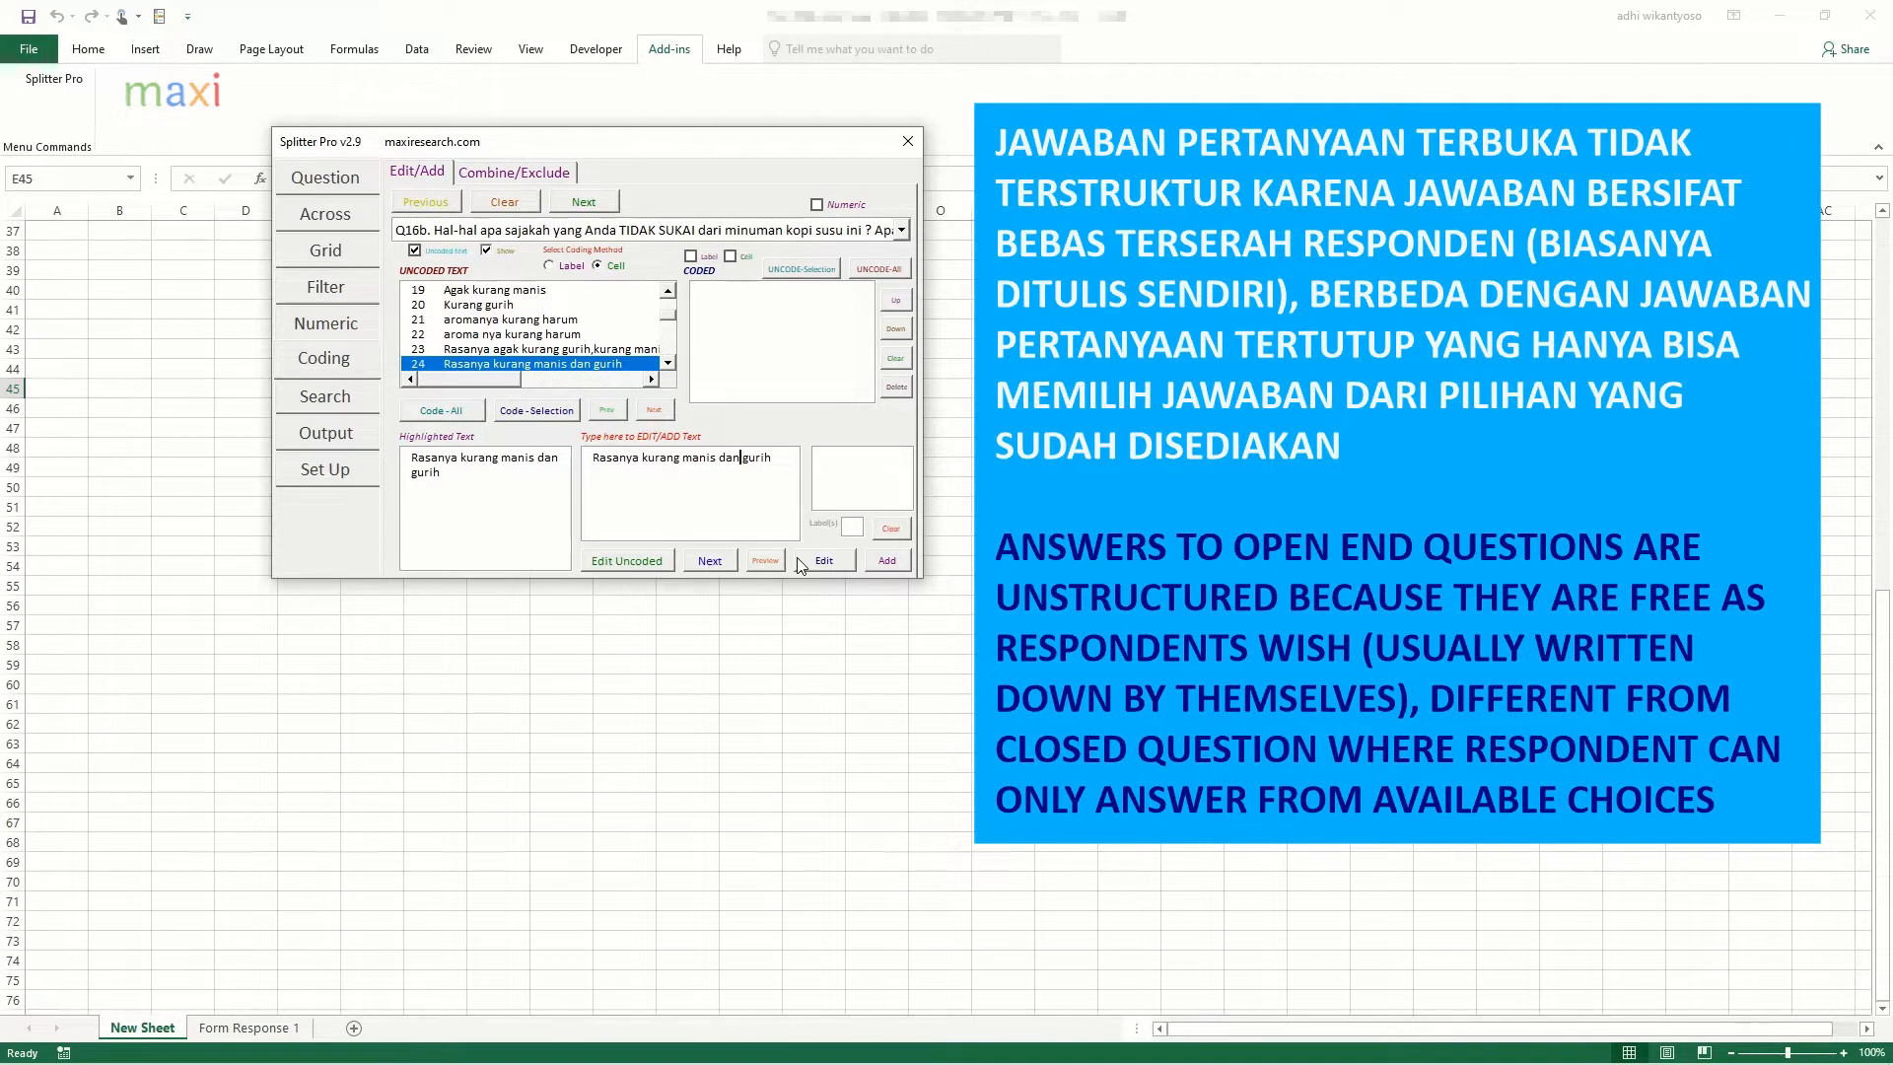
Step: Split answer 24 into two comma-separated components, "Rasanya kurang manis,kurang gurih", and save it
{"action": "key", "text": "BackSpace"}
{"action": "key", "text": "BackSpace"}
{"action": "key", "text": "BackSpace"}
{"action": "key", "text": "BackSpace"}
{"action": "type", "text": ", ku"}
{"action": "type", "text": "rang"}
{"action": "left_click", "coordinate": [801, 564]}
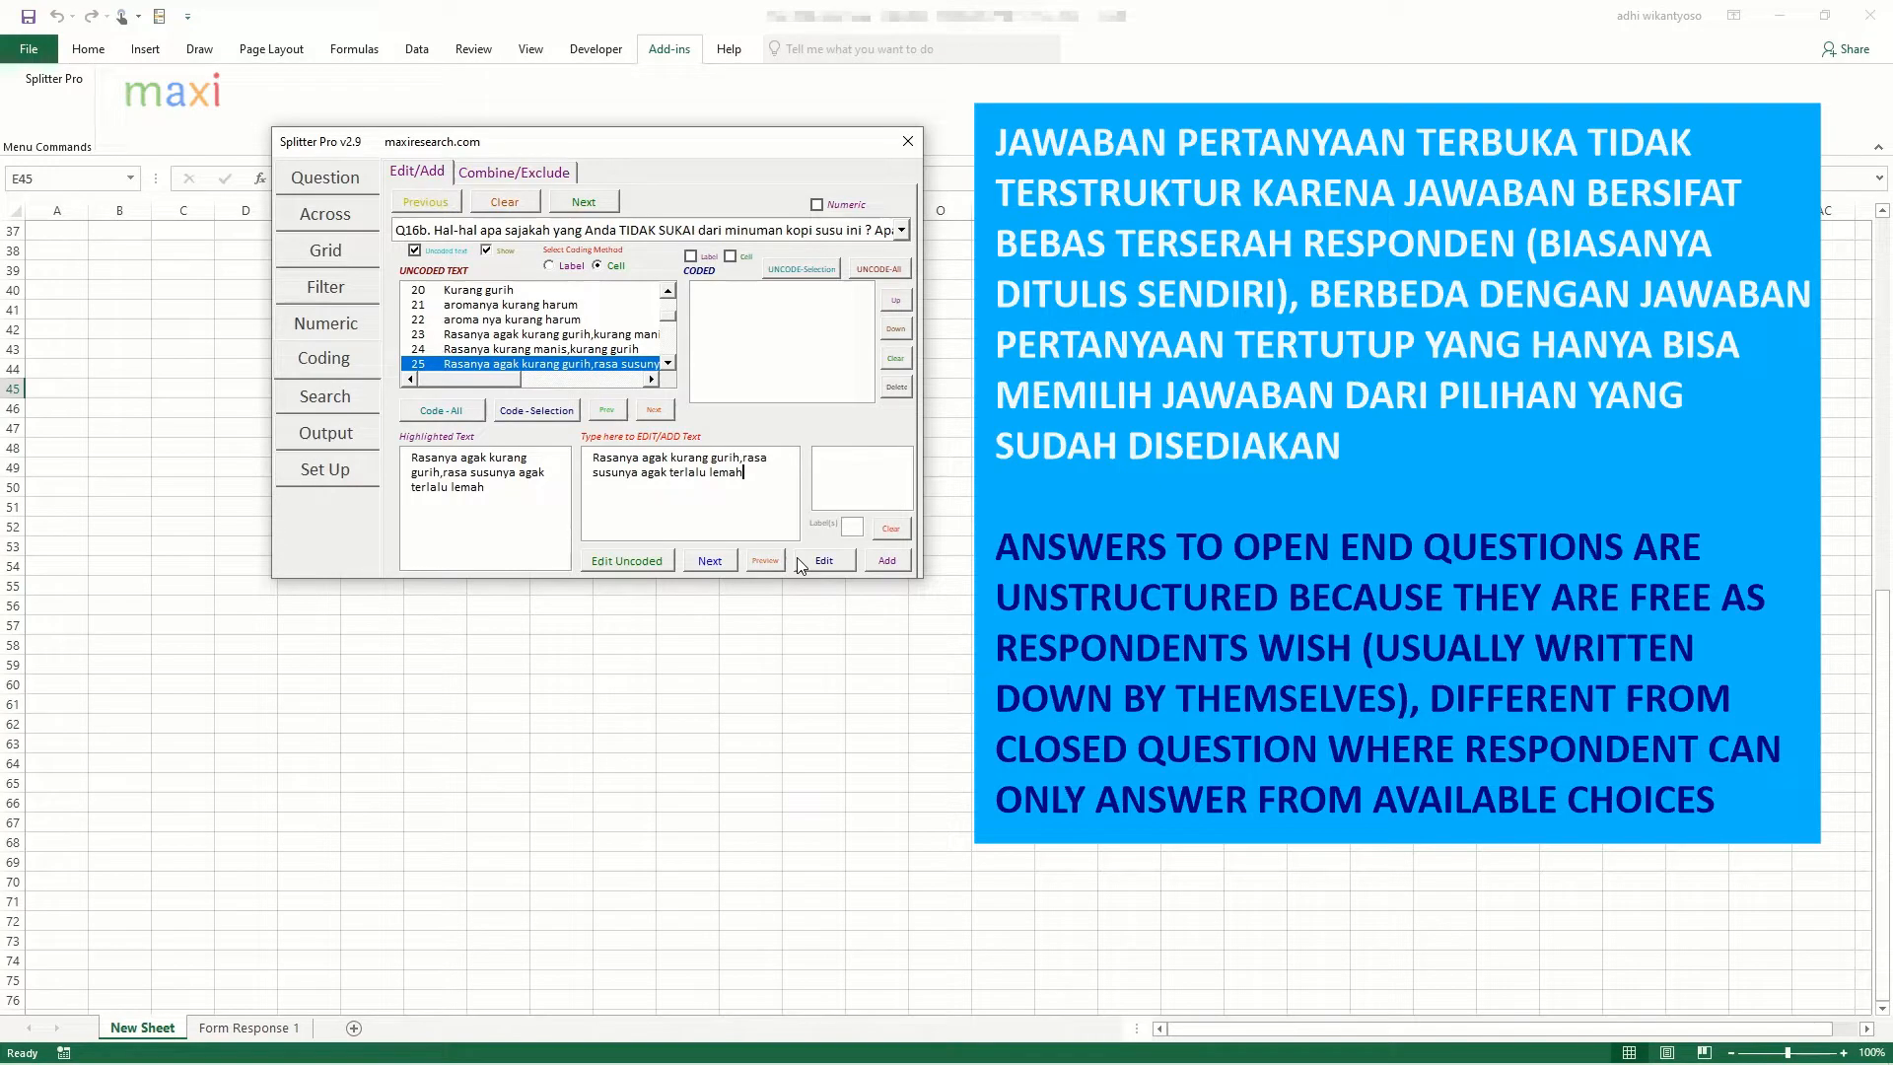
Step: Accept answer 25 as is, and split answer 26 into "Rasanya agak kurang manis,kurang gurih" with a comma instead of "dan"
{"action": "left_click", "coordinate": [800, 564]}
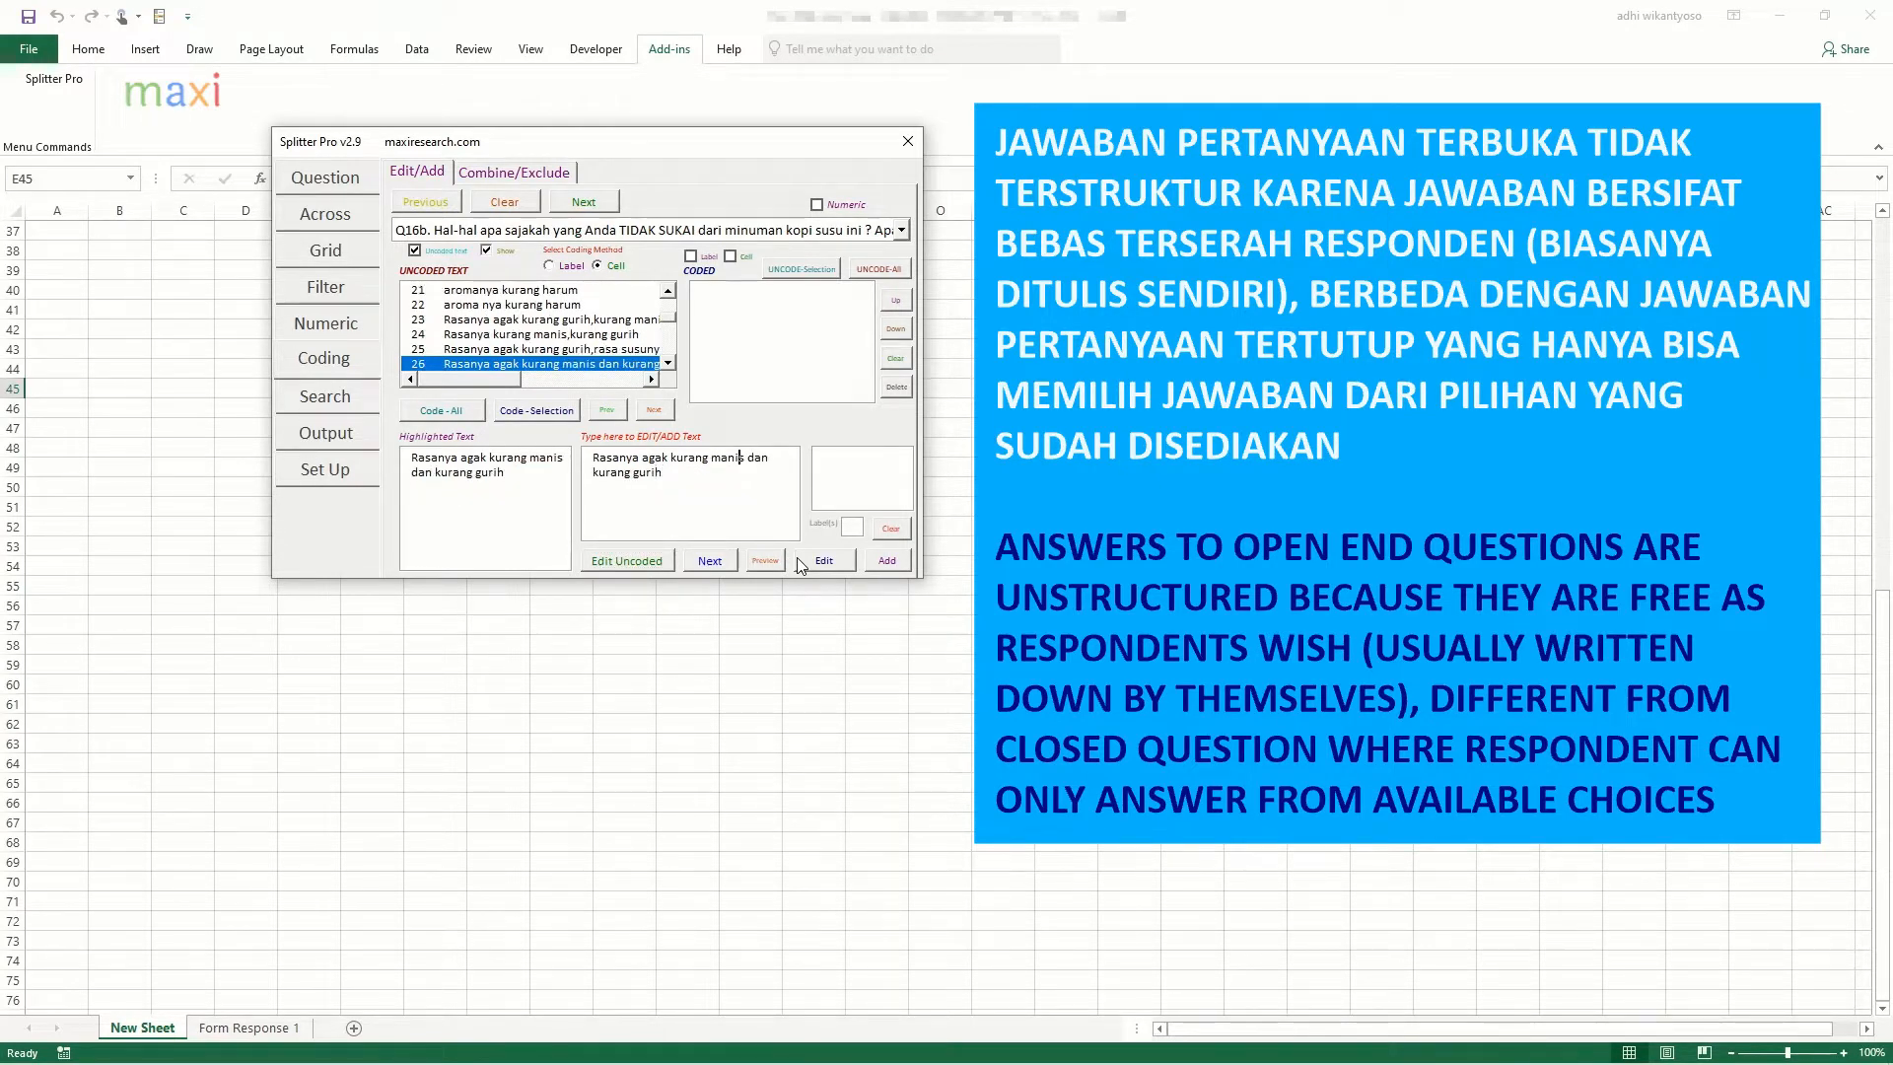
{"action": "key", "text": "BackSpace"}
{"action": "key", "text": "BackSpace"}
{"action": "key", "text": "BackSpace"}
{"action": "key", "text": "BackSpace"}
{"action": "key", "text": "BackSpace"}
{"action": "type", "text": ","}
{"action": "left_click", "coordinate": [800, 564]}
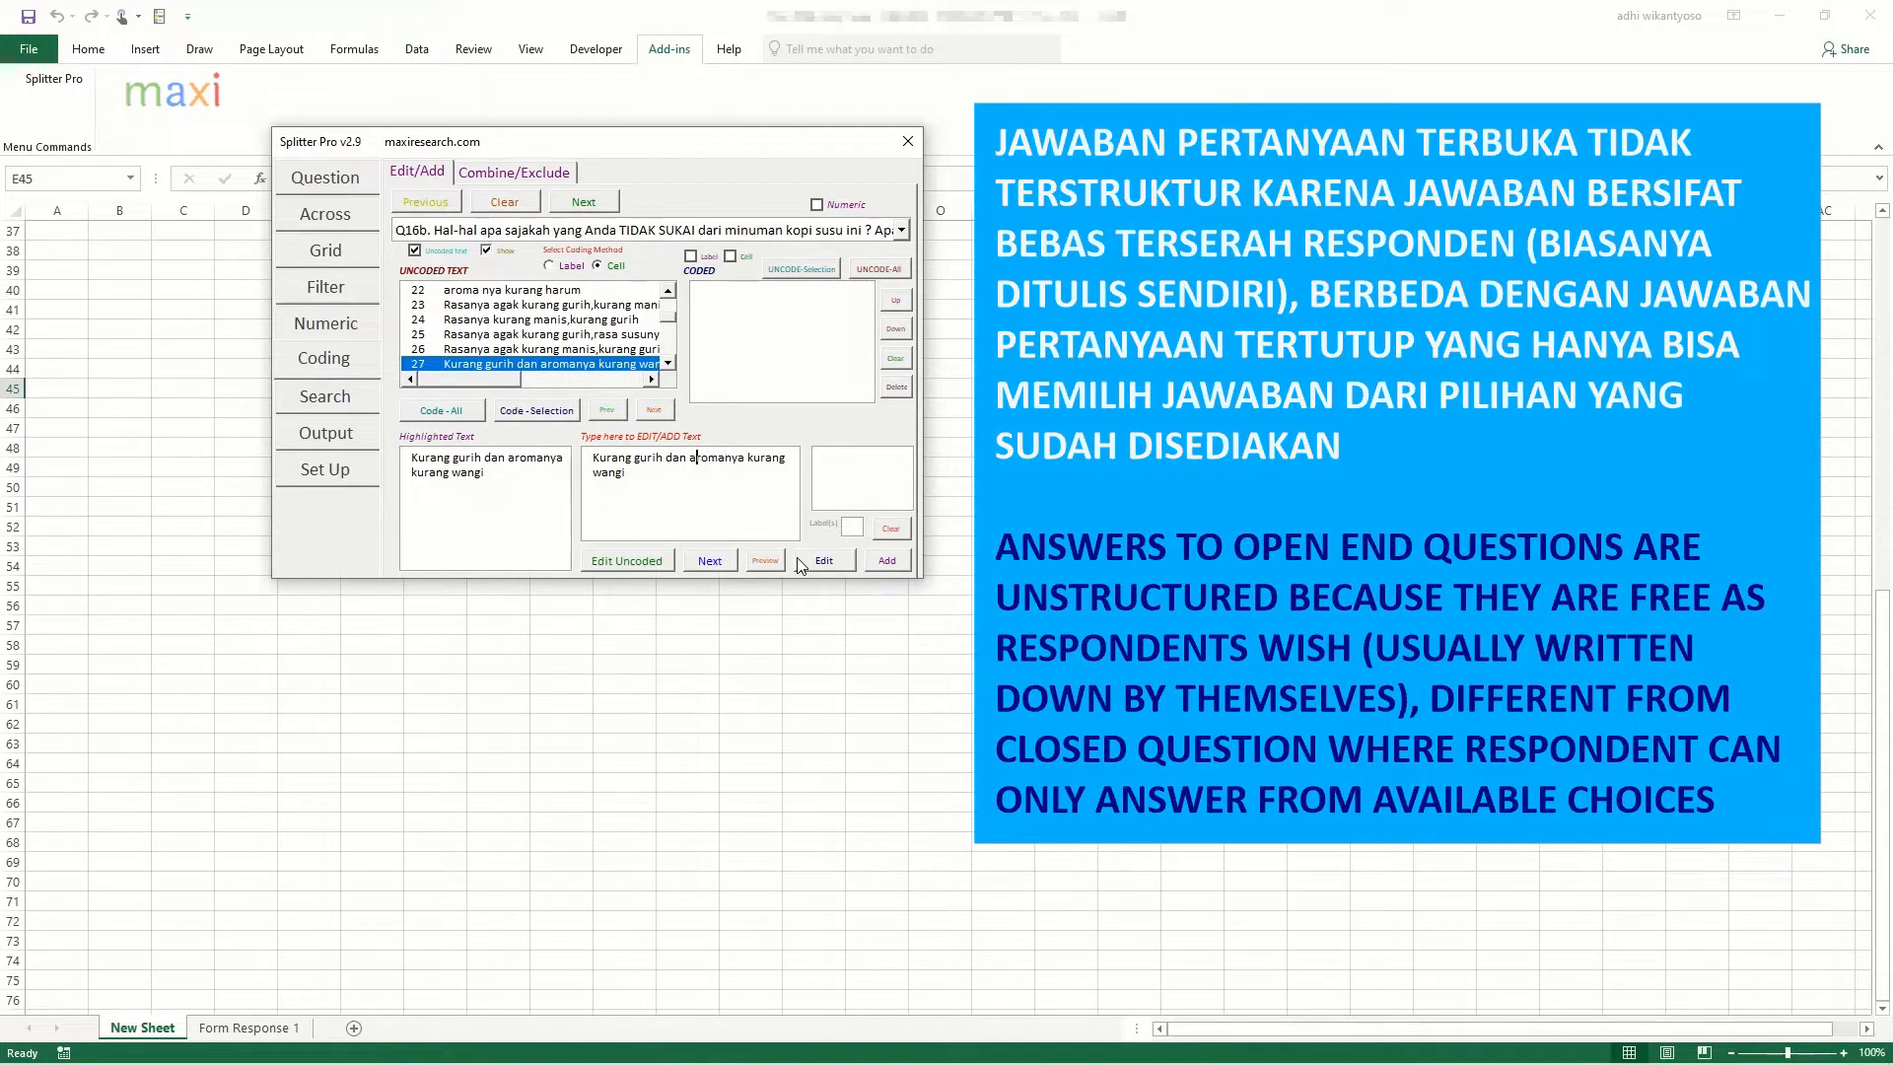
Step: Replace "dan" in answer 27 with a comma so it reads "Kurang gurih,aromanya kurang wangi", and save it
{"action": "key", "text": "BackSpace"}
{"action": "key", "text": "BackSpace"}
{"action": "key", "text": "BackSpace"}
{"action": "key", "text": "BackSpace"}
{"action": "key", "text": "BackSpace"}
{"action": "type", "text": ","}
{"action": "left_click", "coordinate": [801, 564]}
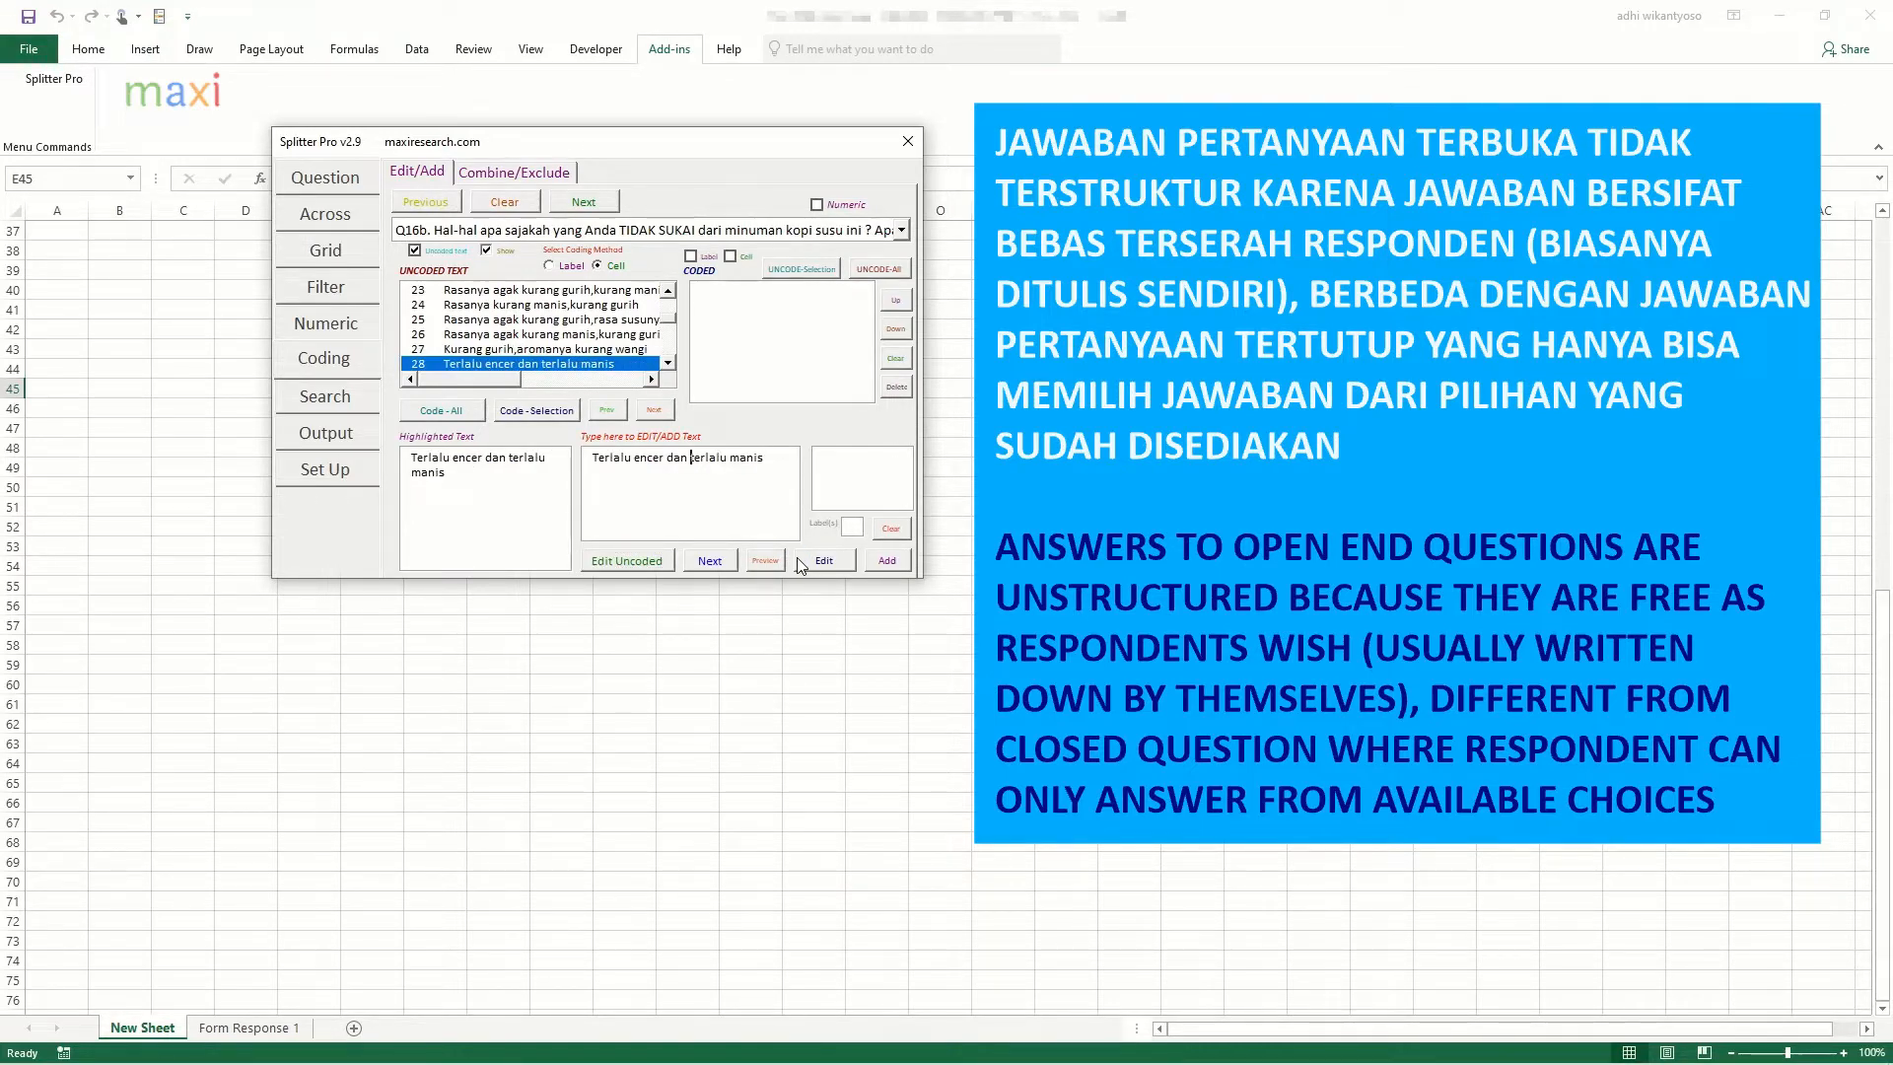
Step: Replace "dan" in answer 28 with a comma so it reads "Terlalu encer,terlalu manis", and save it
{"action": "key", "text": "BackSpace"}
{"action": "key", "text": "BackSpace"}
{"action": "key", "text": "BackSpace"}
{"action": "key", "text": "BackSpace"}
{"action": "key", "text": "BackSpace"}
{"action": "type", "text": ","}
{"action": "left_click", "coordinate": [800, 564]}
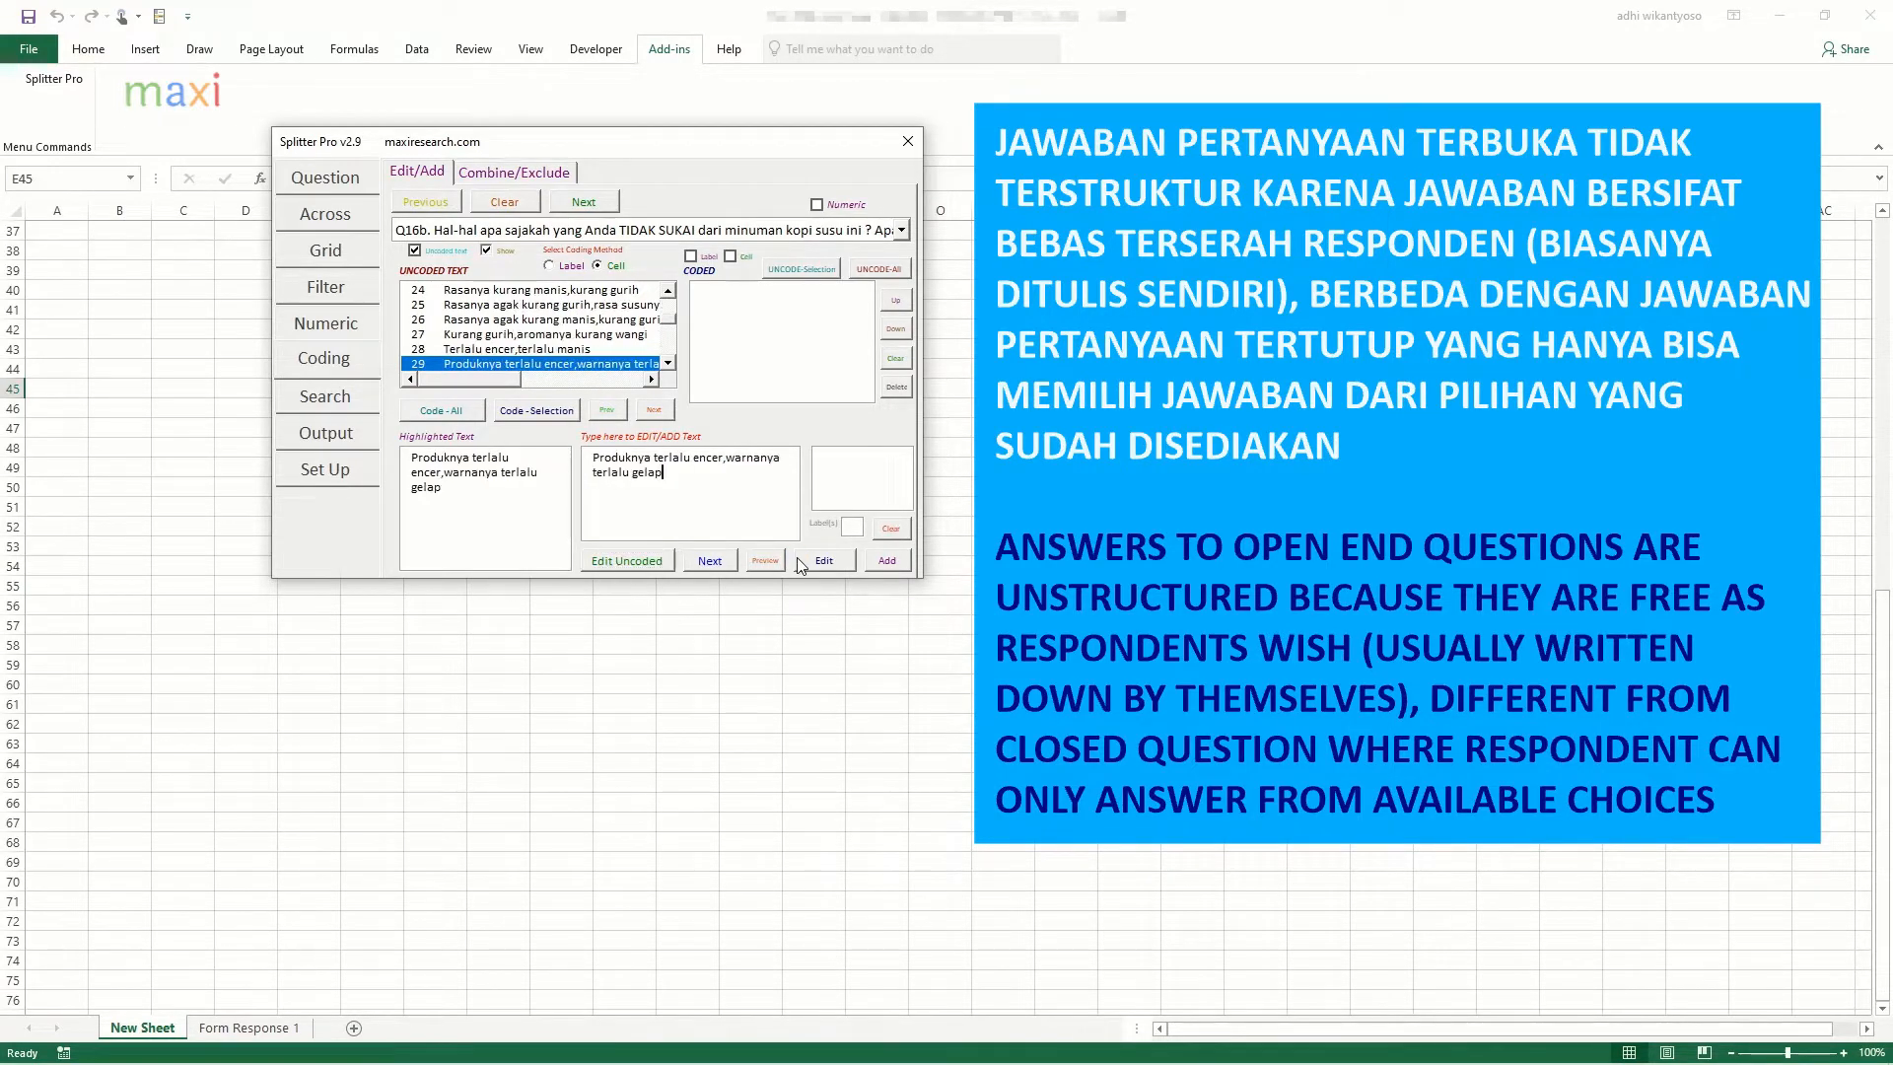
Step: Accept uncoded answers 29 through 33 without editing their text
{"action": "left_click", "coordinate": [801, 564]}
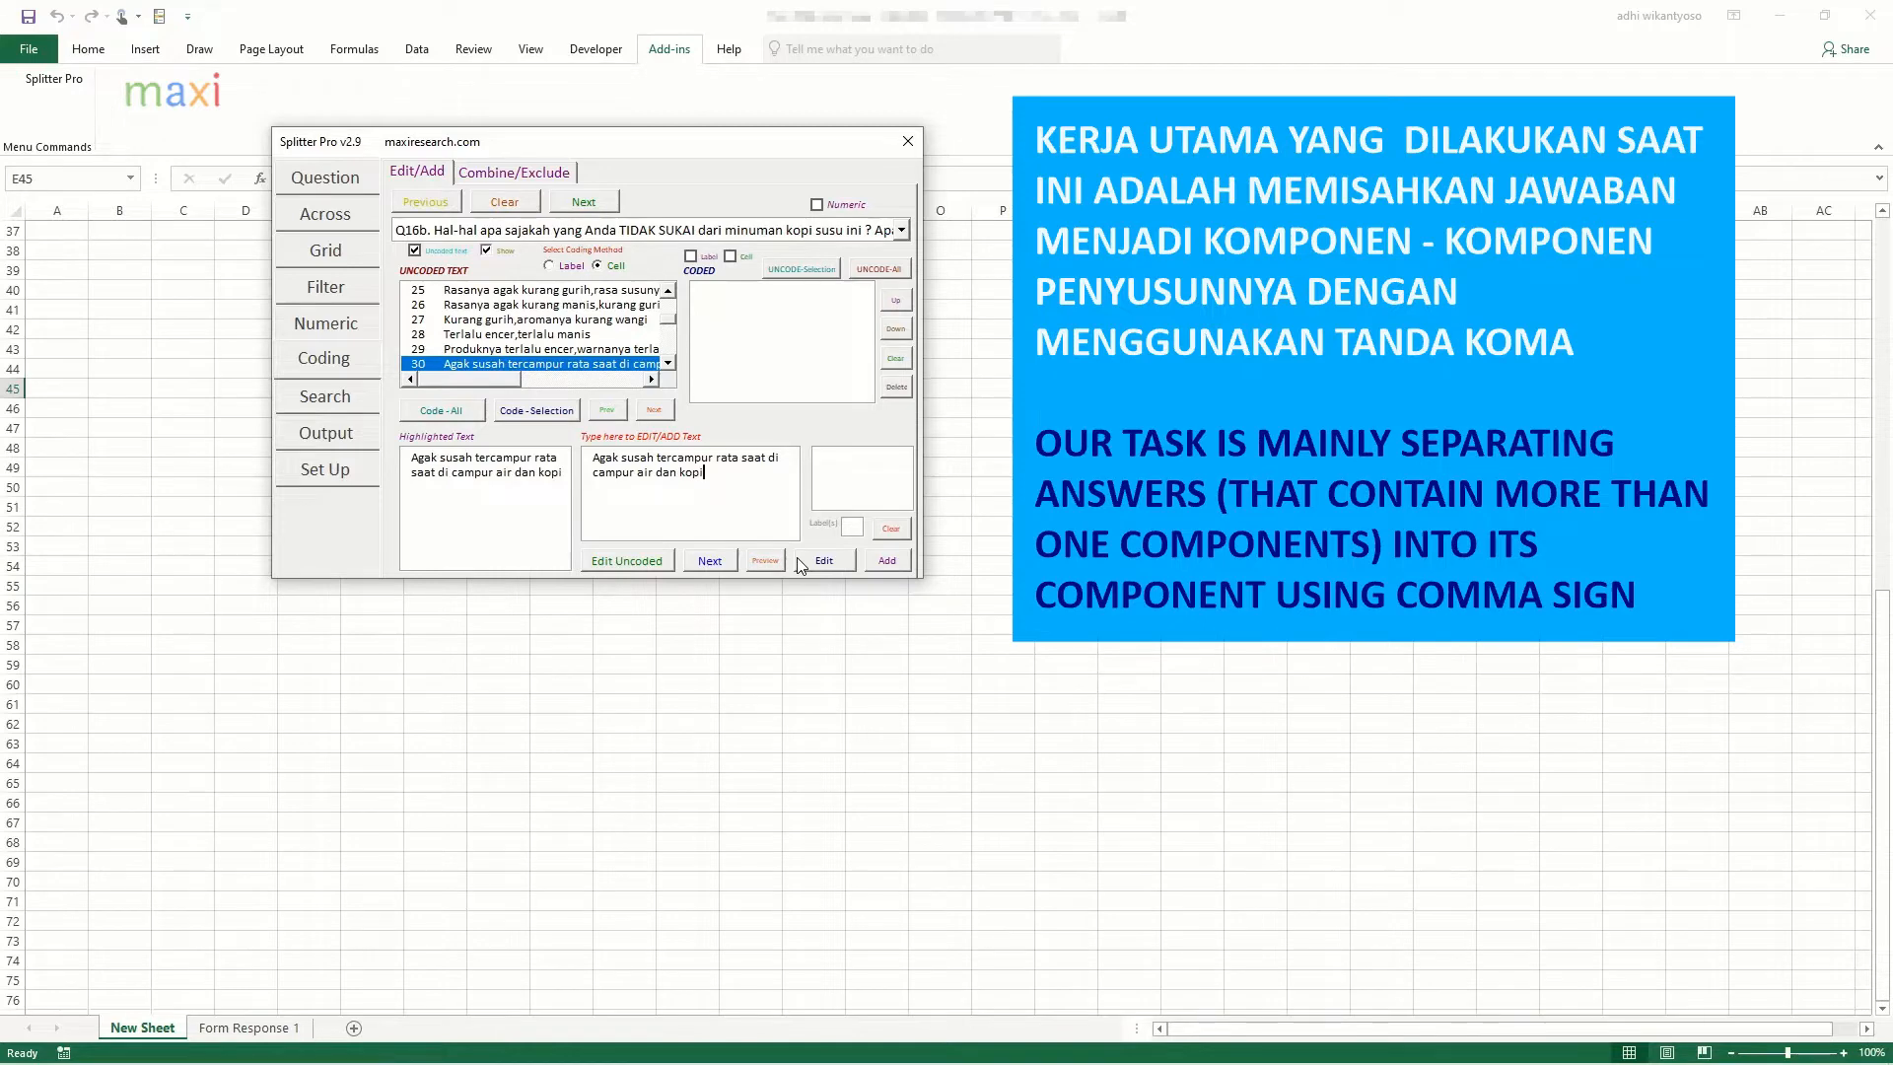
{"action": "left_click", "coordinate": [800, 564]}
{"action": "left_click", "coordinate": [801, 564]}
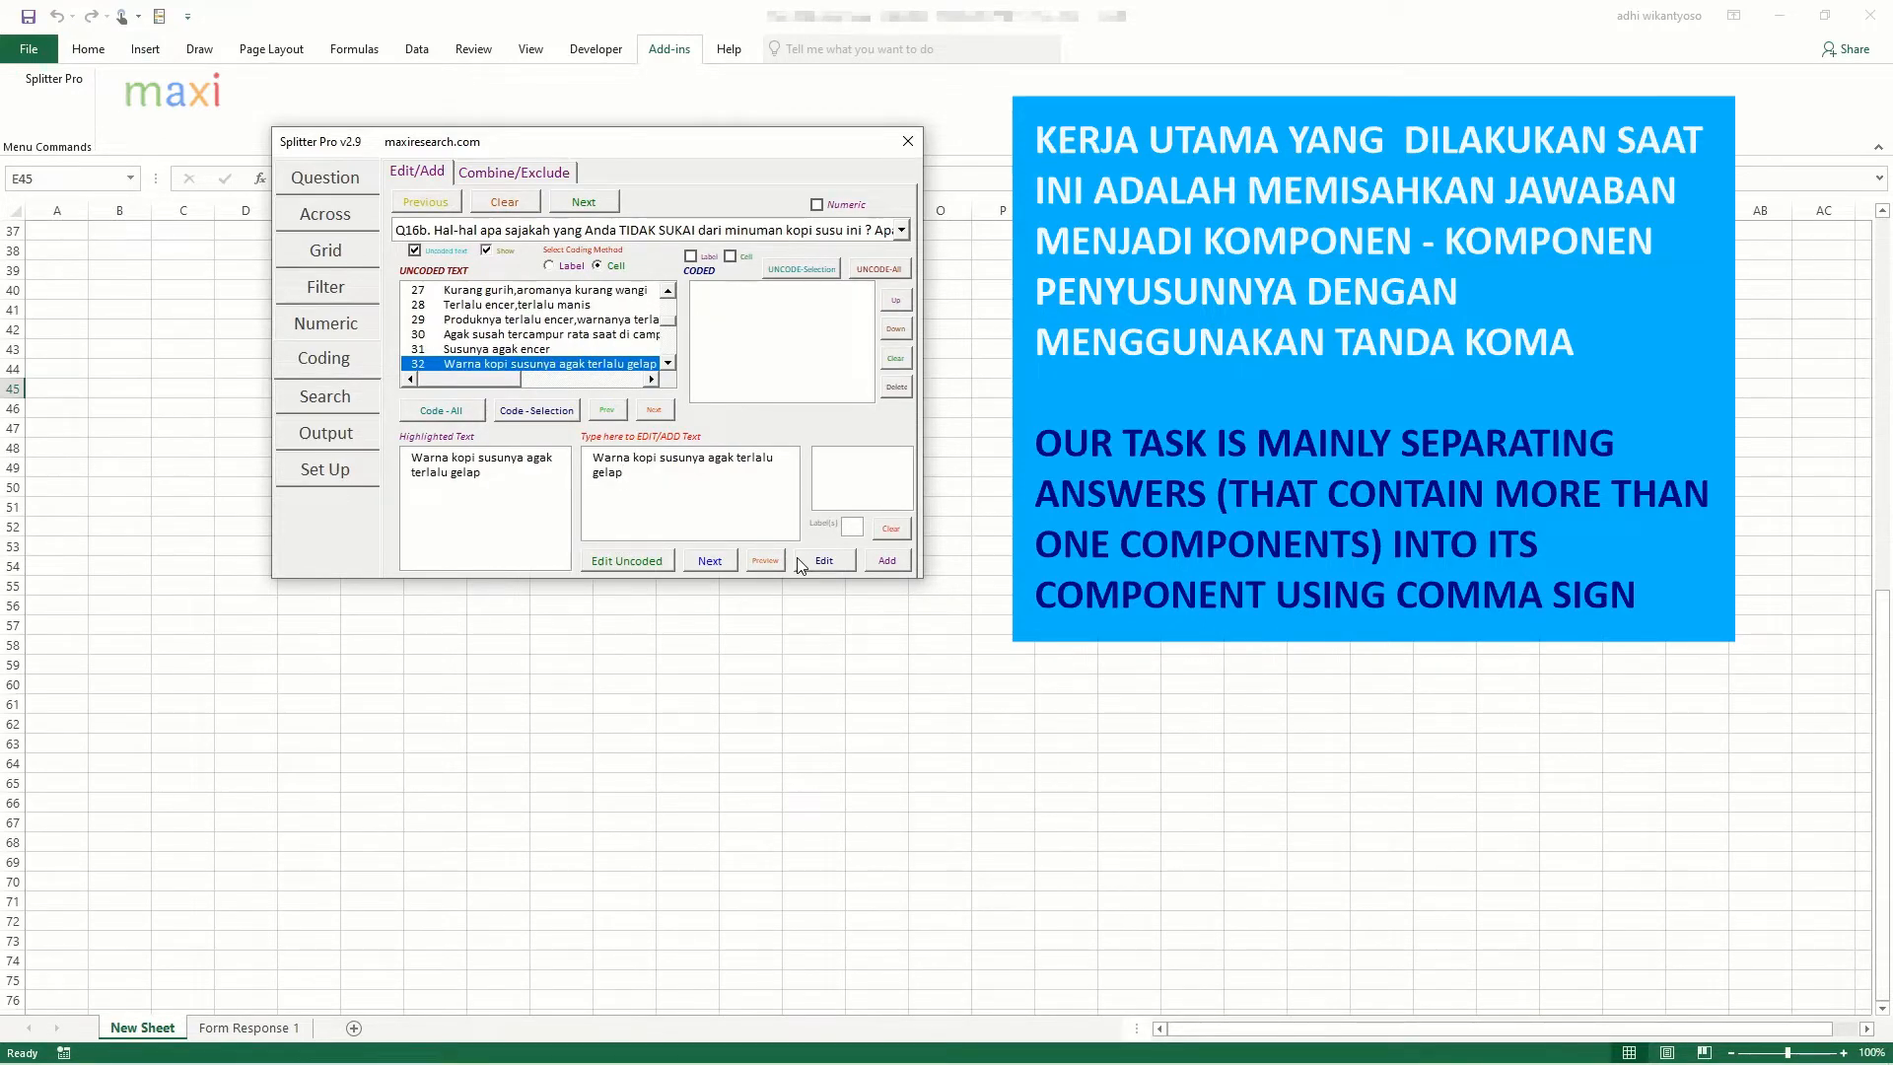
{"action": "left_click", "coordinate": [801, 564]}
{"action": "left_click", "coordinate": [801, 564]}
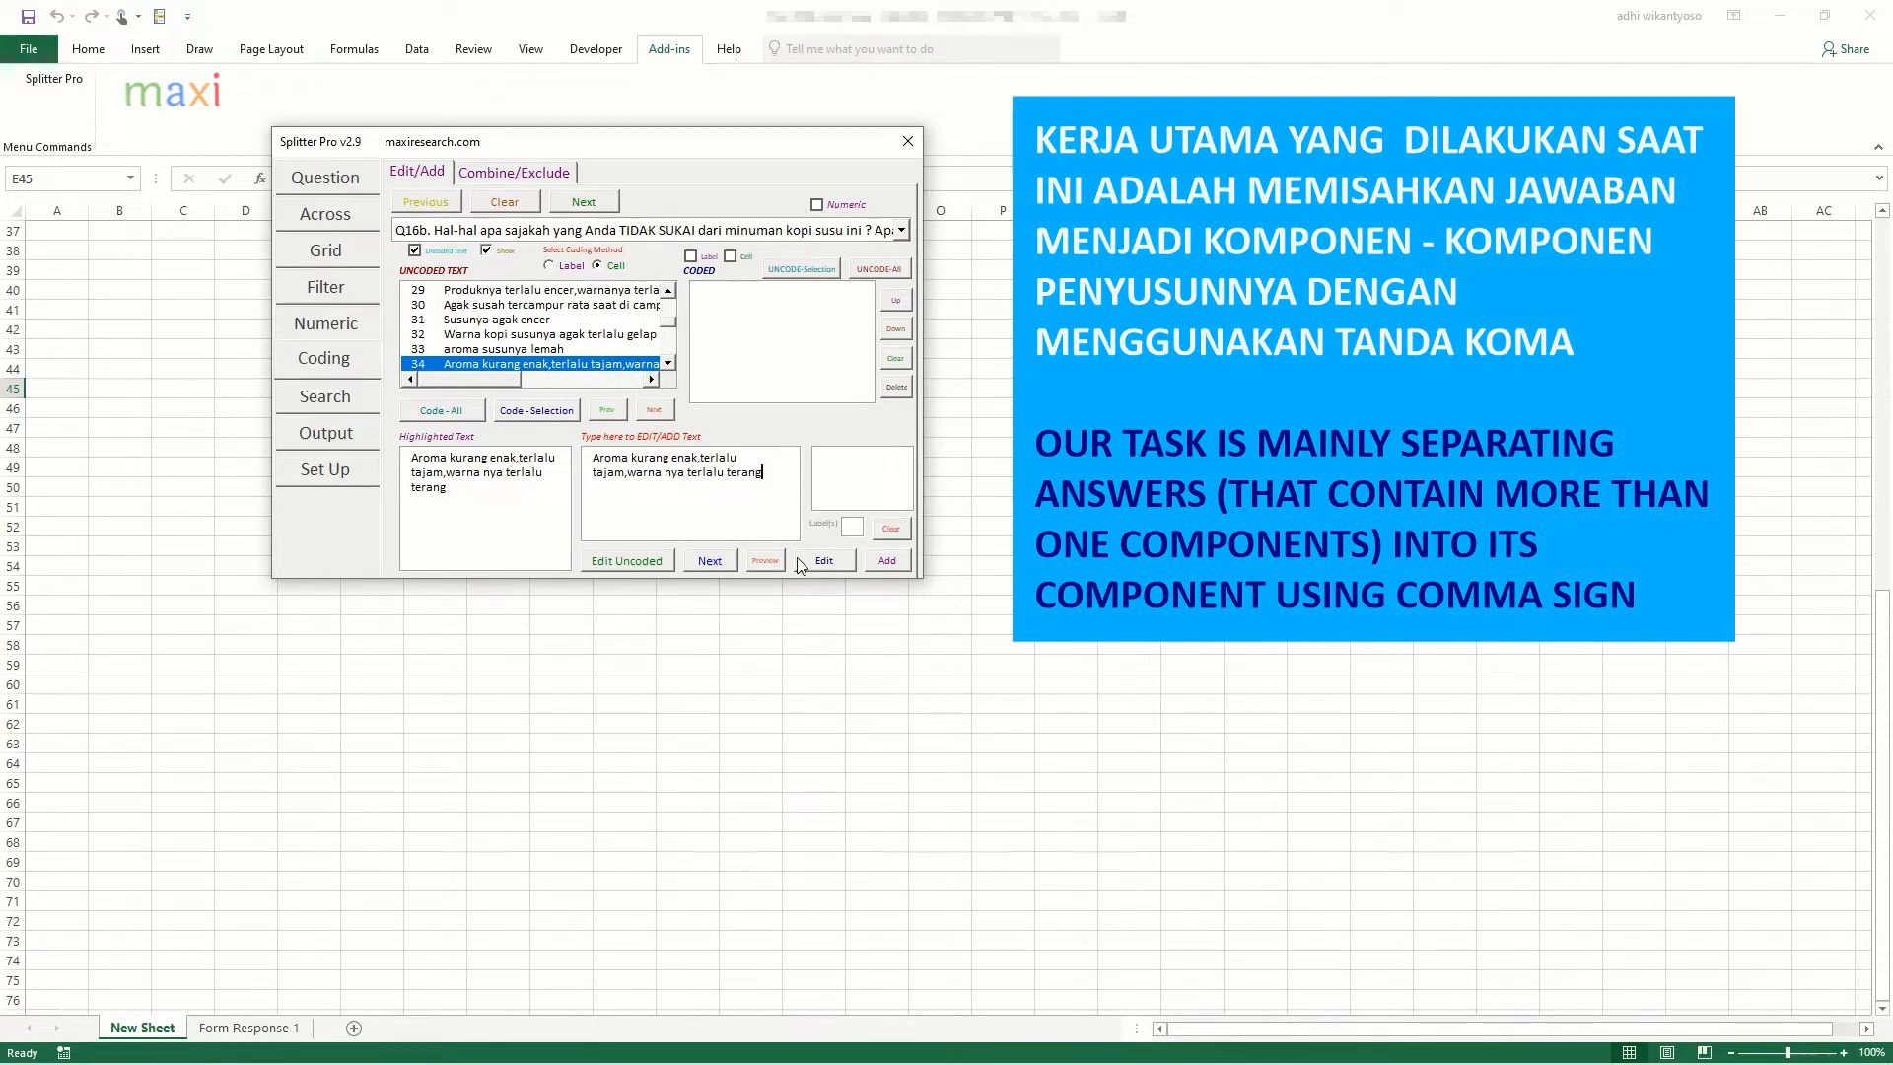
Step: Select answer 35, "kurang kental", in the uncoded list and accept answers 35 through 38 without editing their text
{"action": "left_click", "coordinate": [658, 760]}
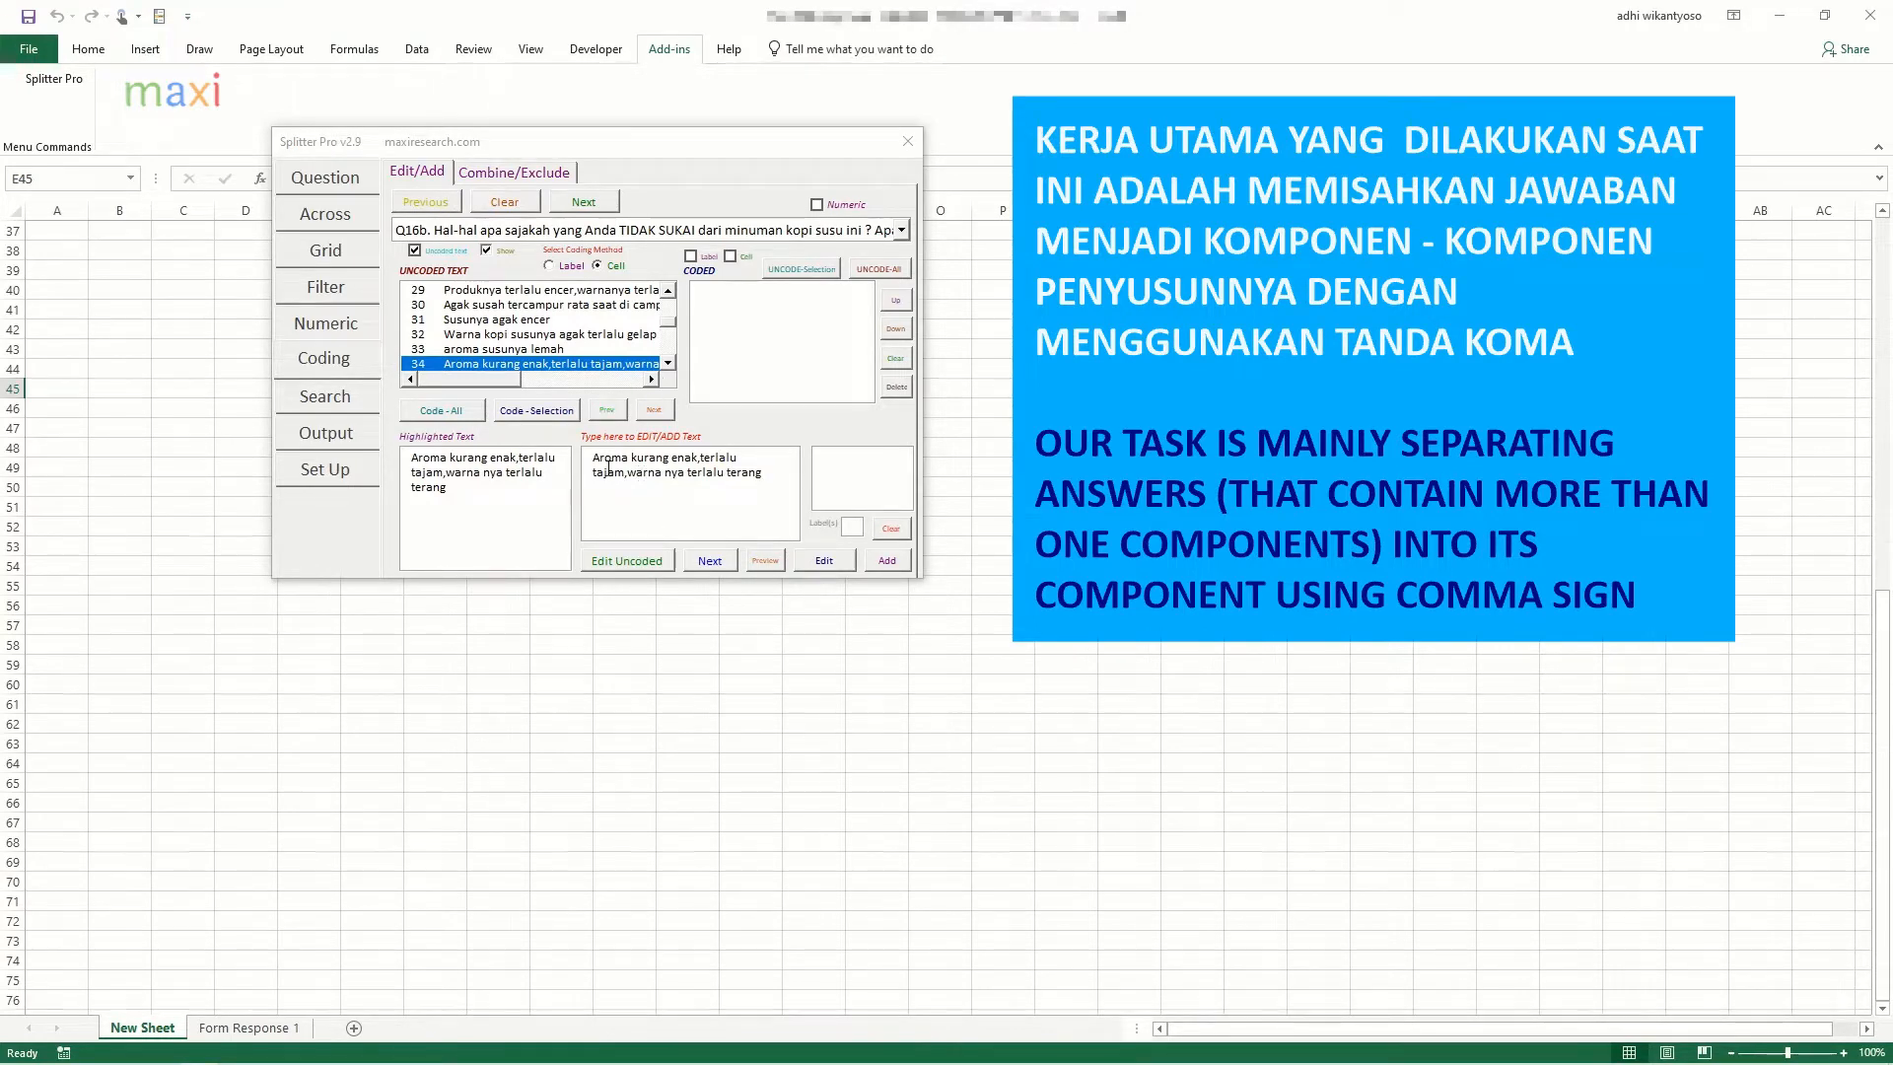
{"action": "left_click", "coordinate": [667, 363]}
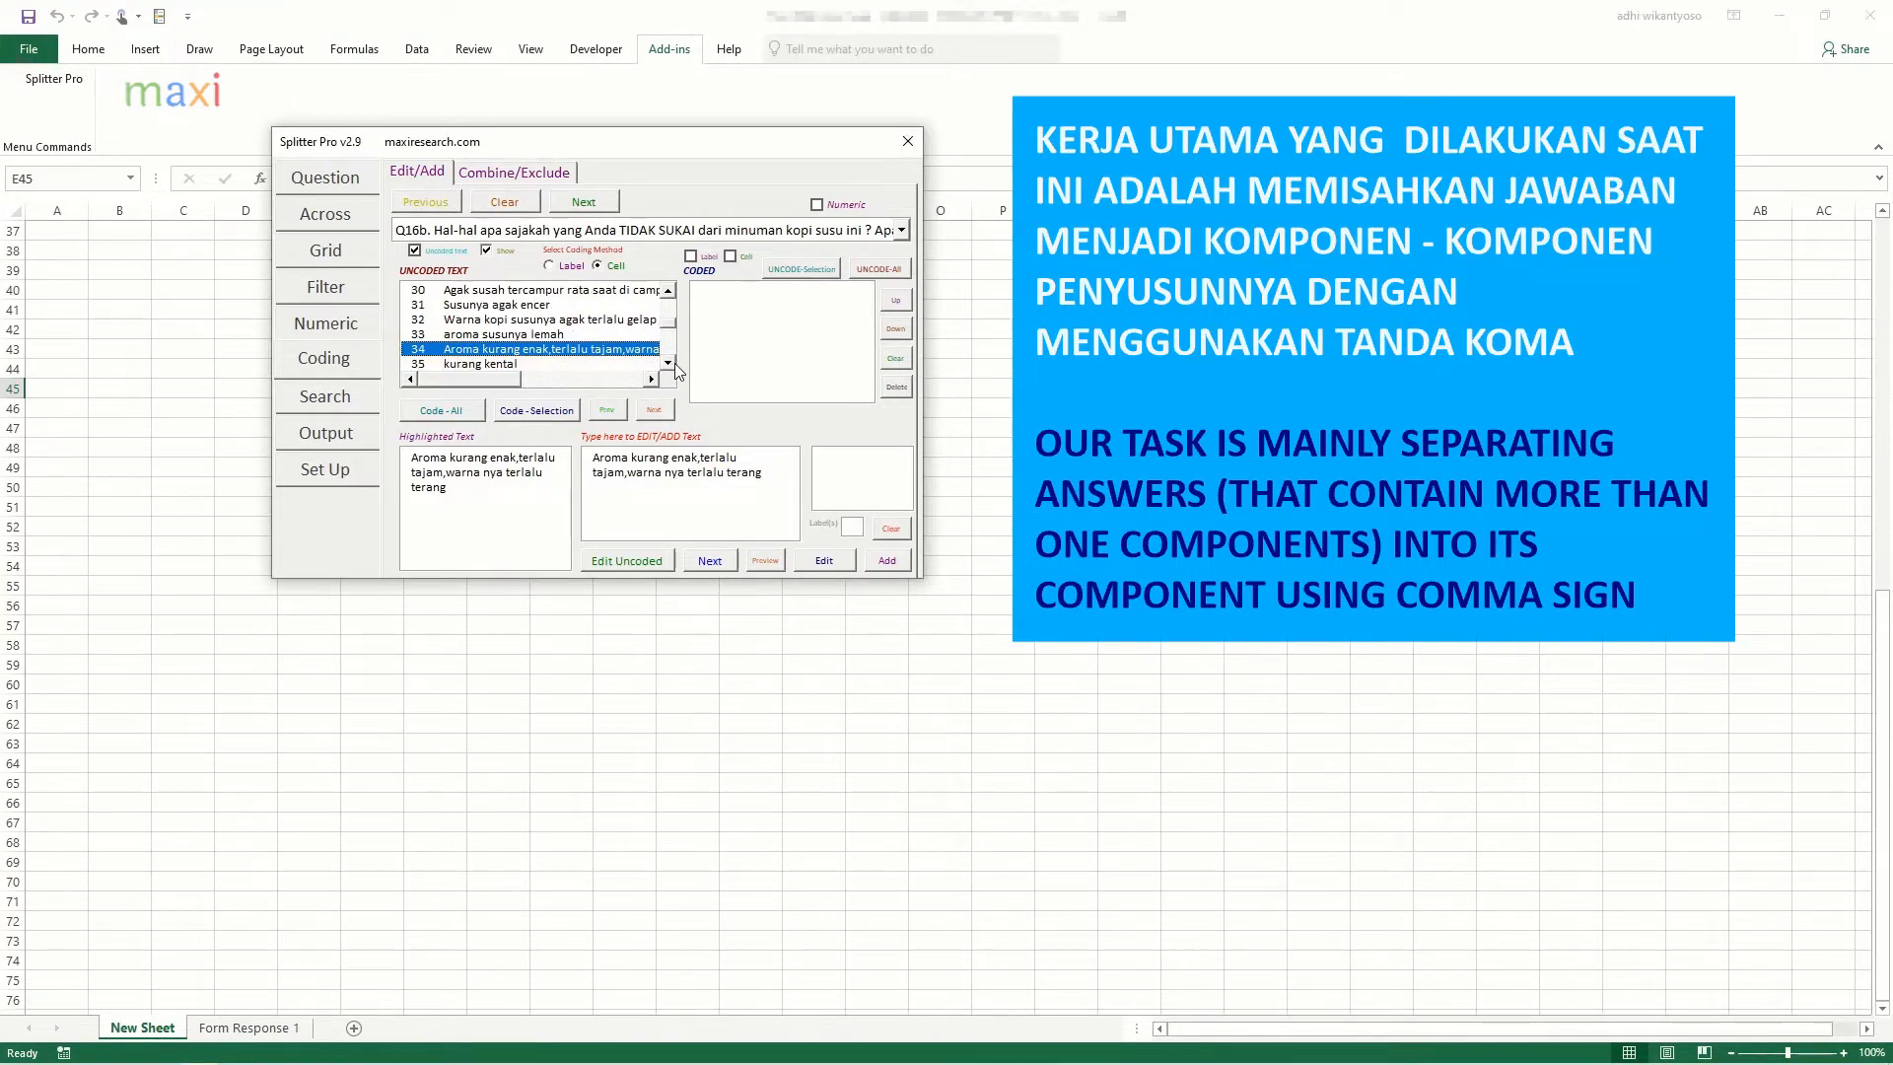
{"action": "left_click", "coordinate": [583, 367]}
{"action": "left_click", "coordinate": [602, 512]}
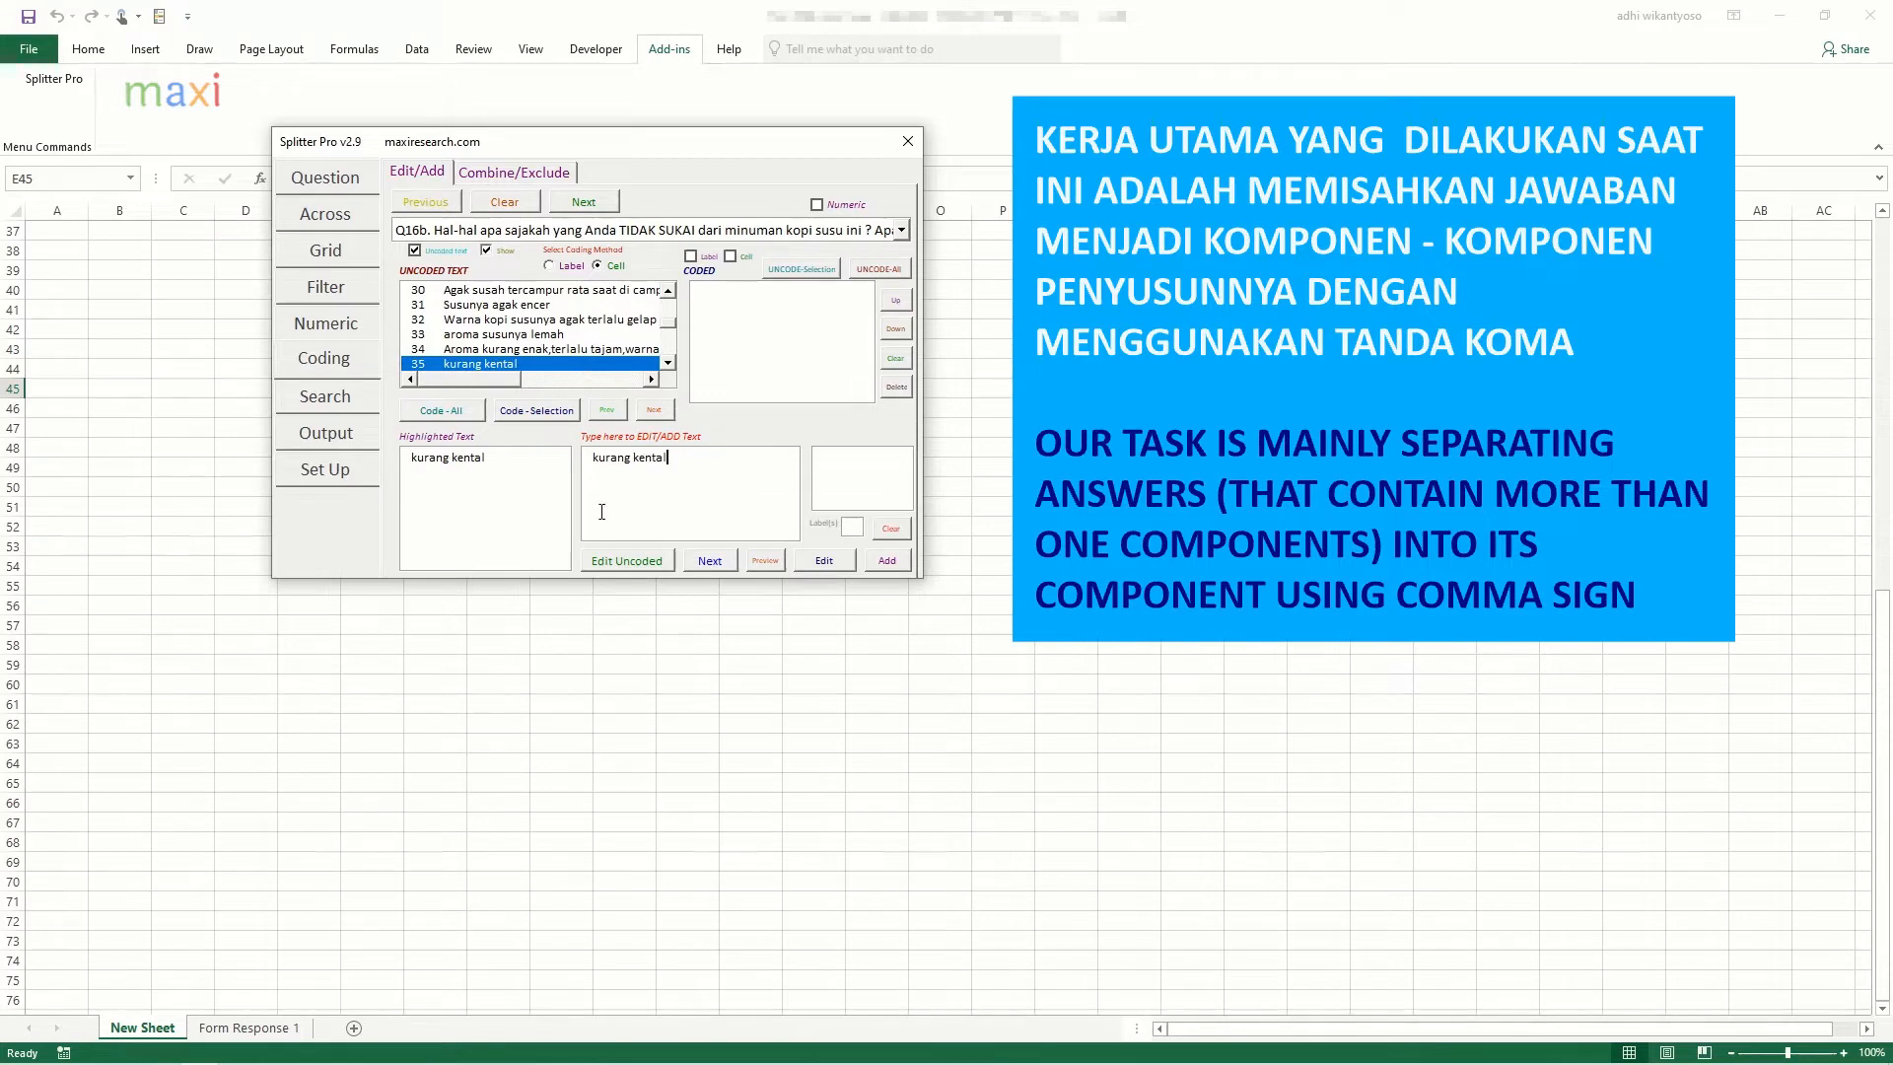
{"action": "left_click", "coordinate": [627, 564]}
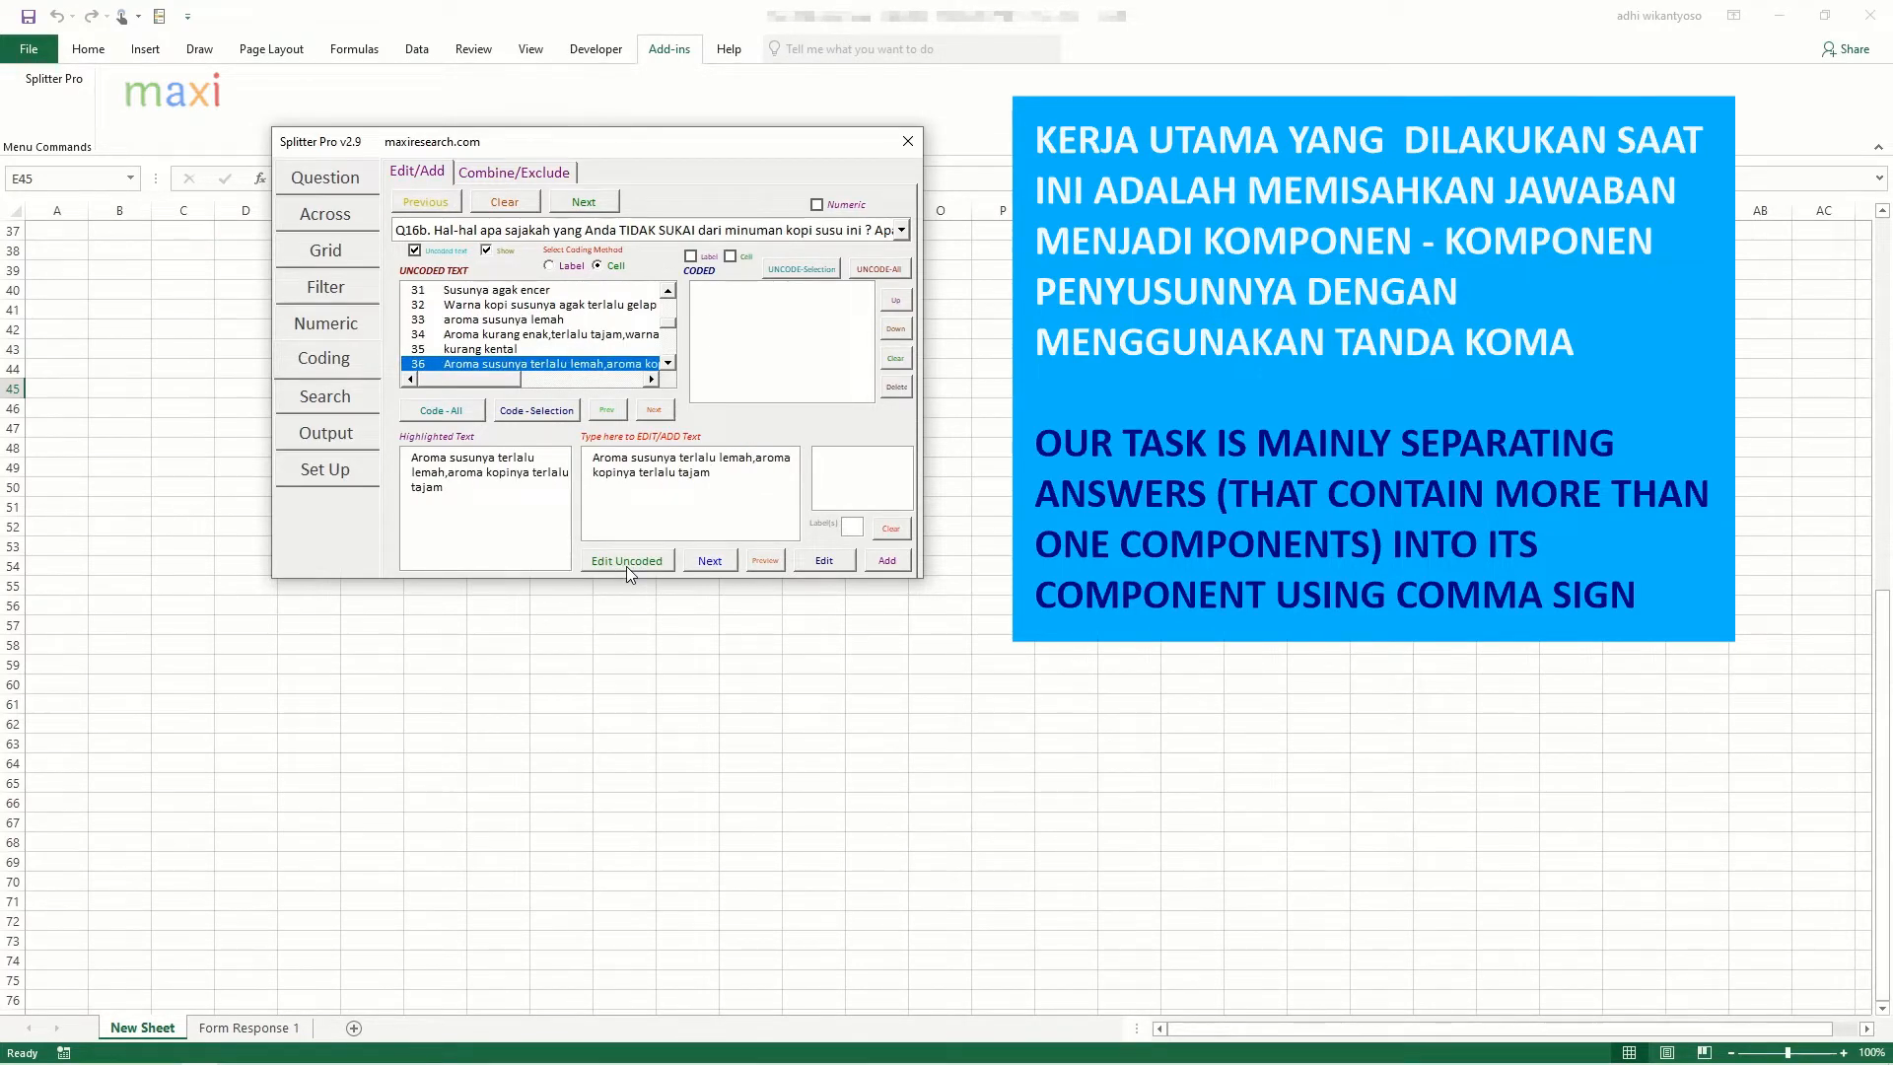
{"action": "left_click", "coordinate": [625, 565]}
{"action": "left_click", "coordinate": [626, 565]}
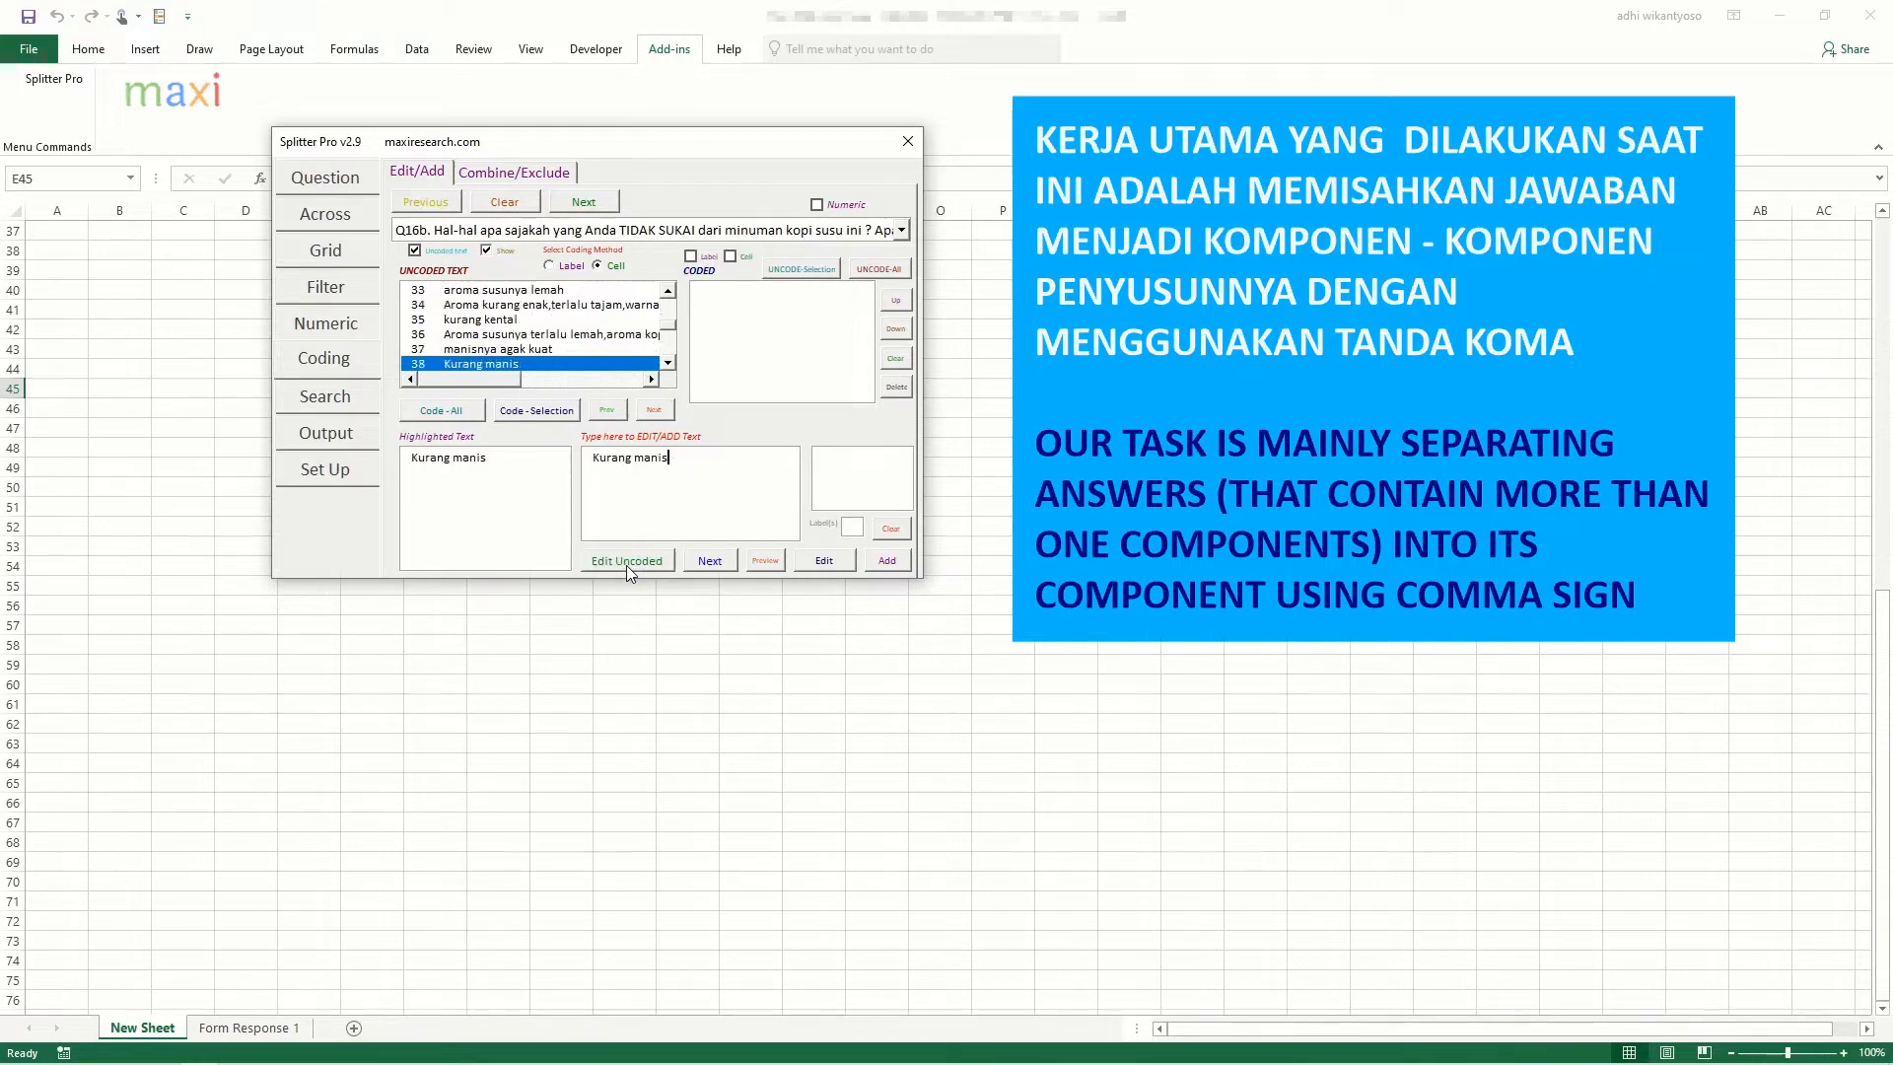
{"action": "left_click", "coordinate": [625, 565]}
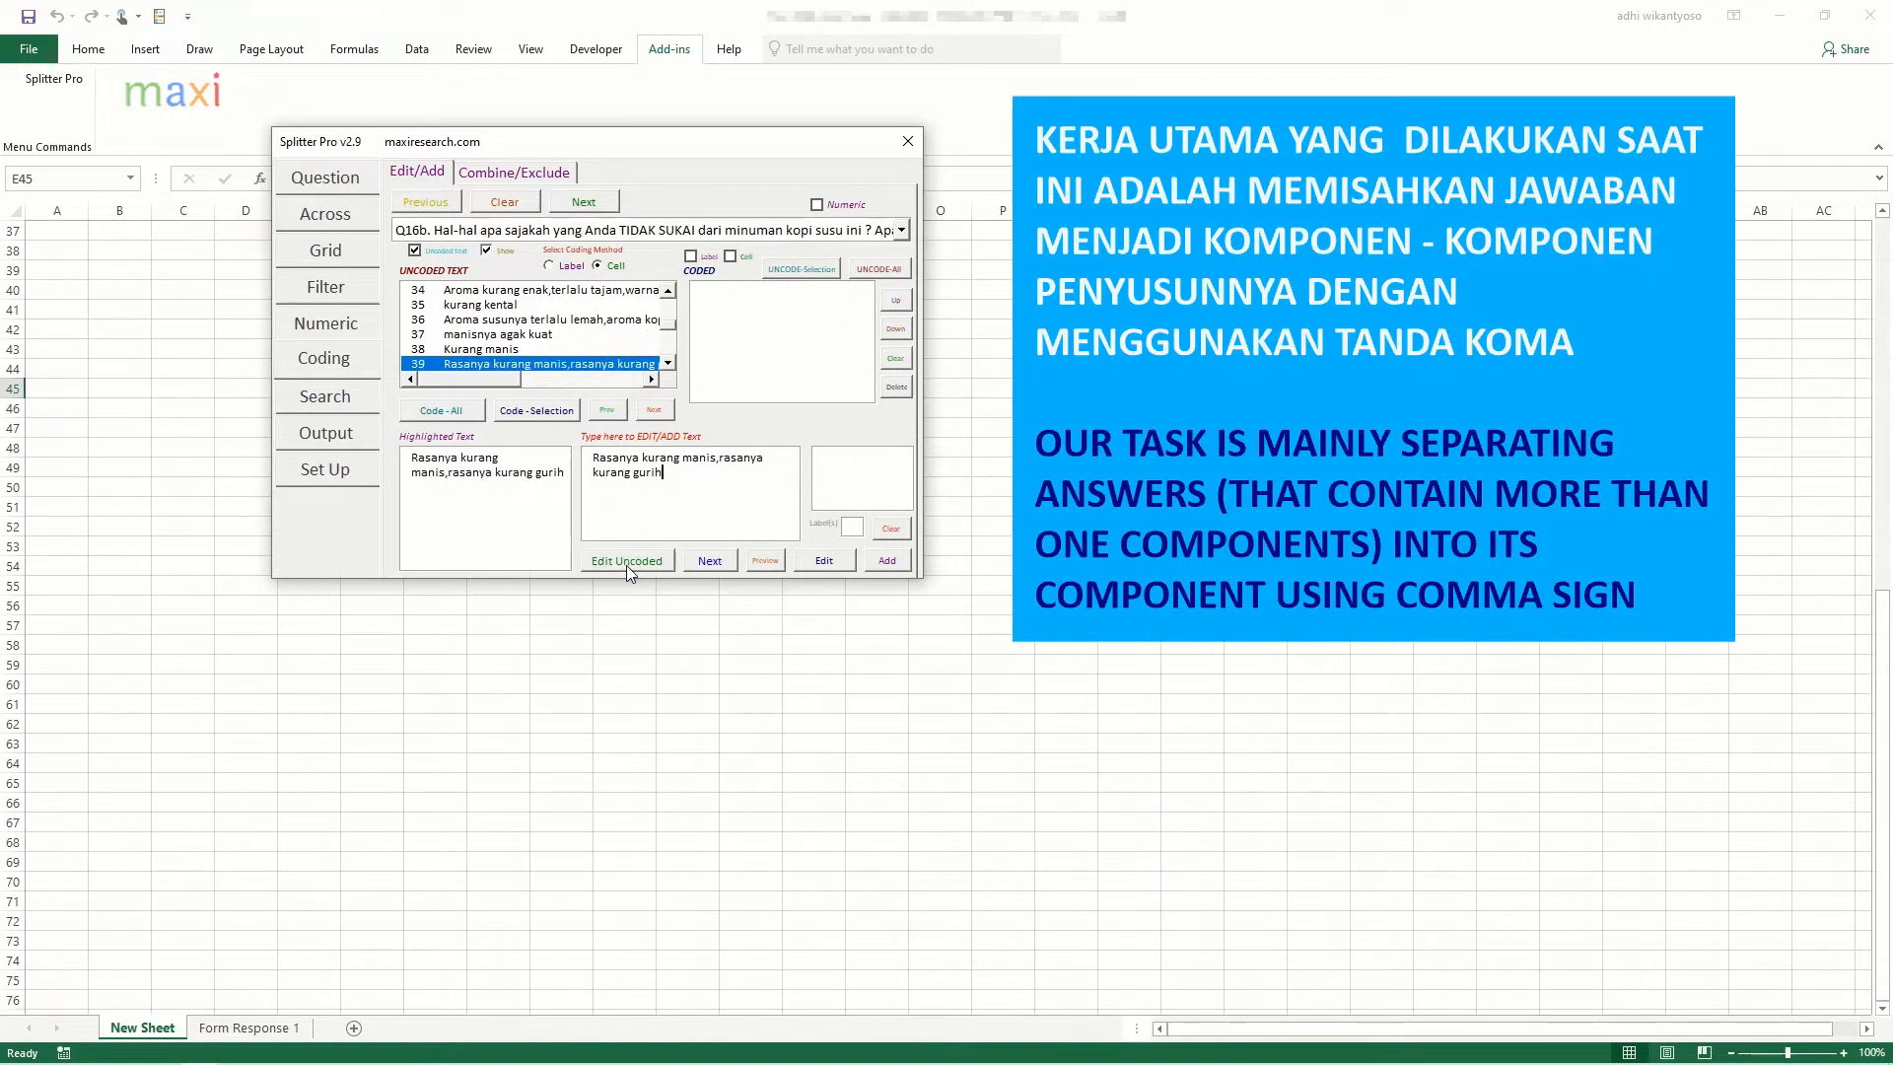
Step: Accept uncoded answers 39 through 42 without editing their text
{"action": "left_click", "coordinate": [625, 565]}
{"action": "left_click", "coordinate": [625, 565]}
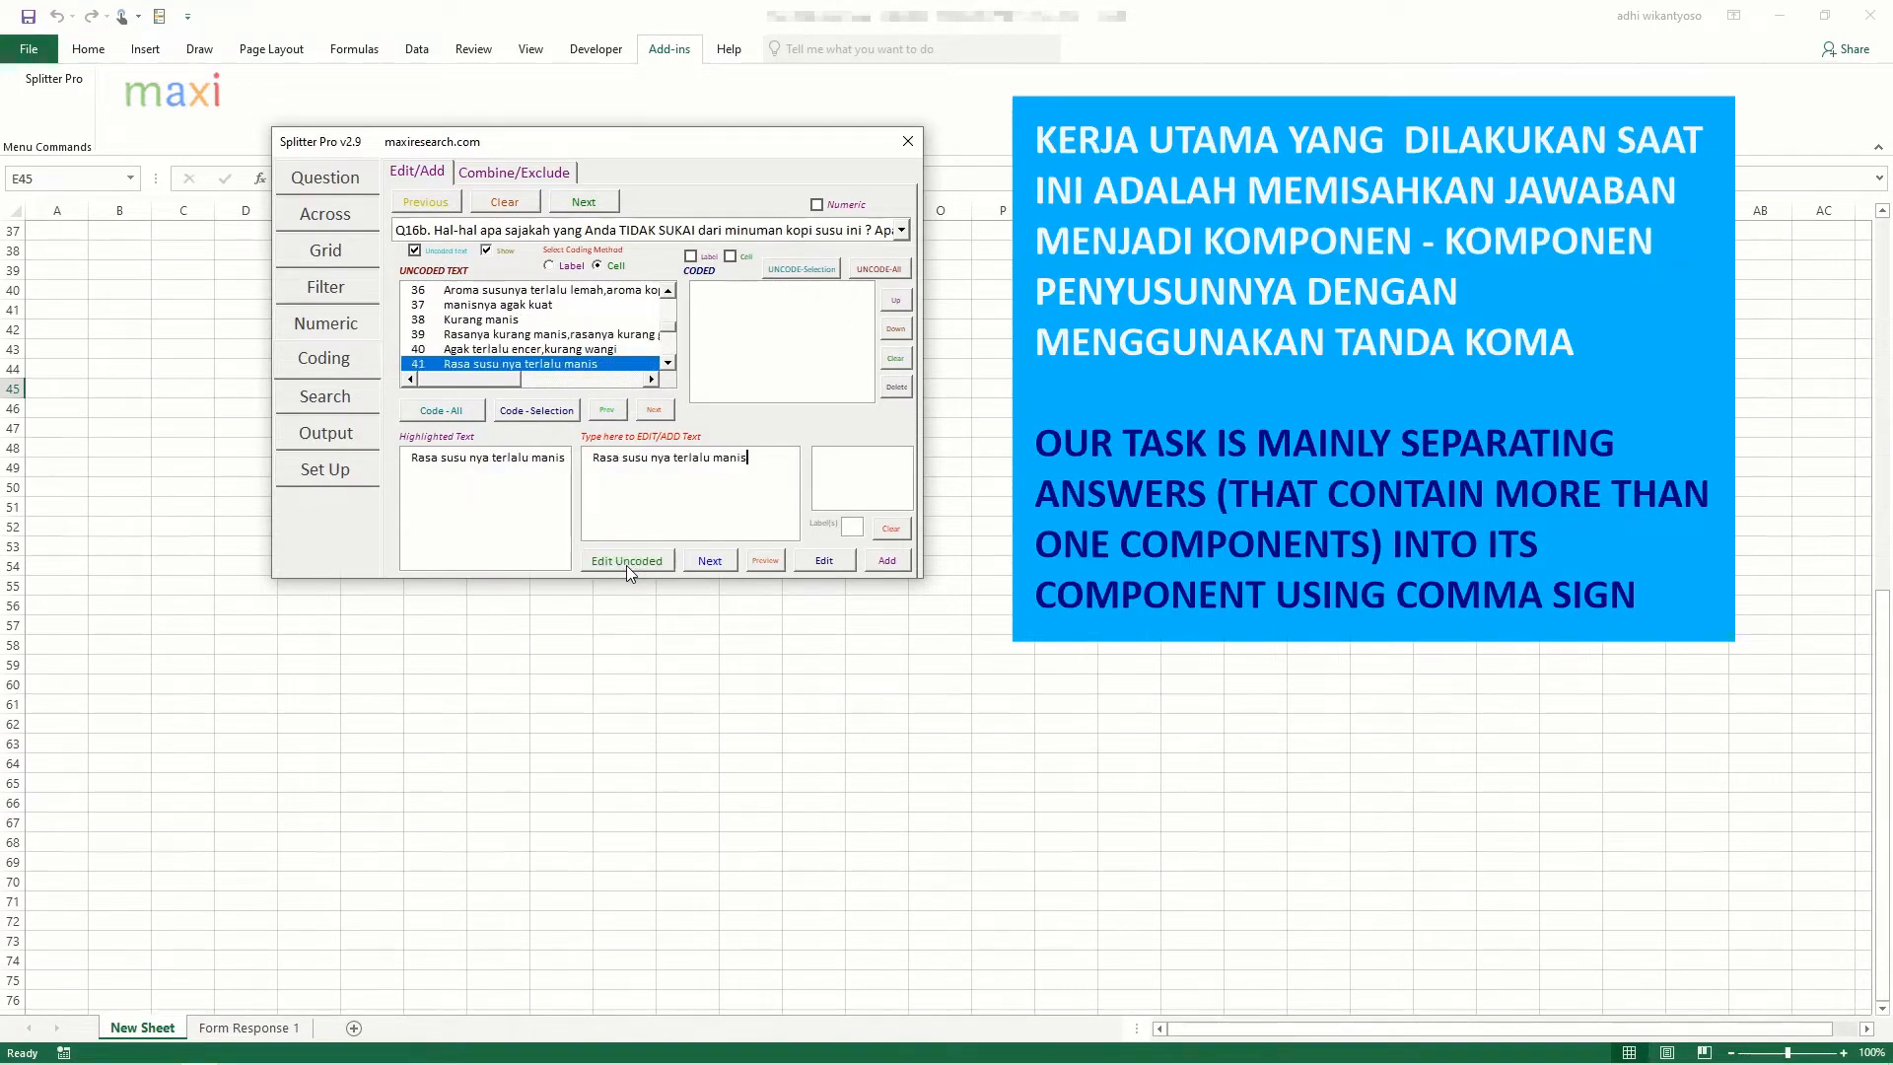
{"action": "left_click", "coordinate": [625, 565]}
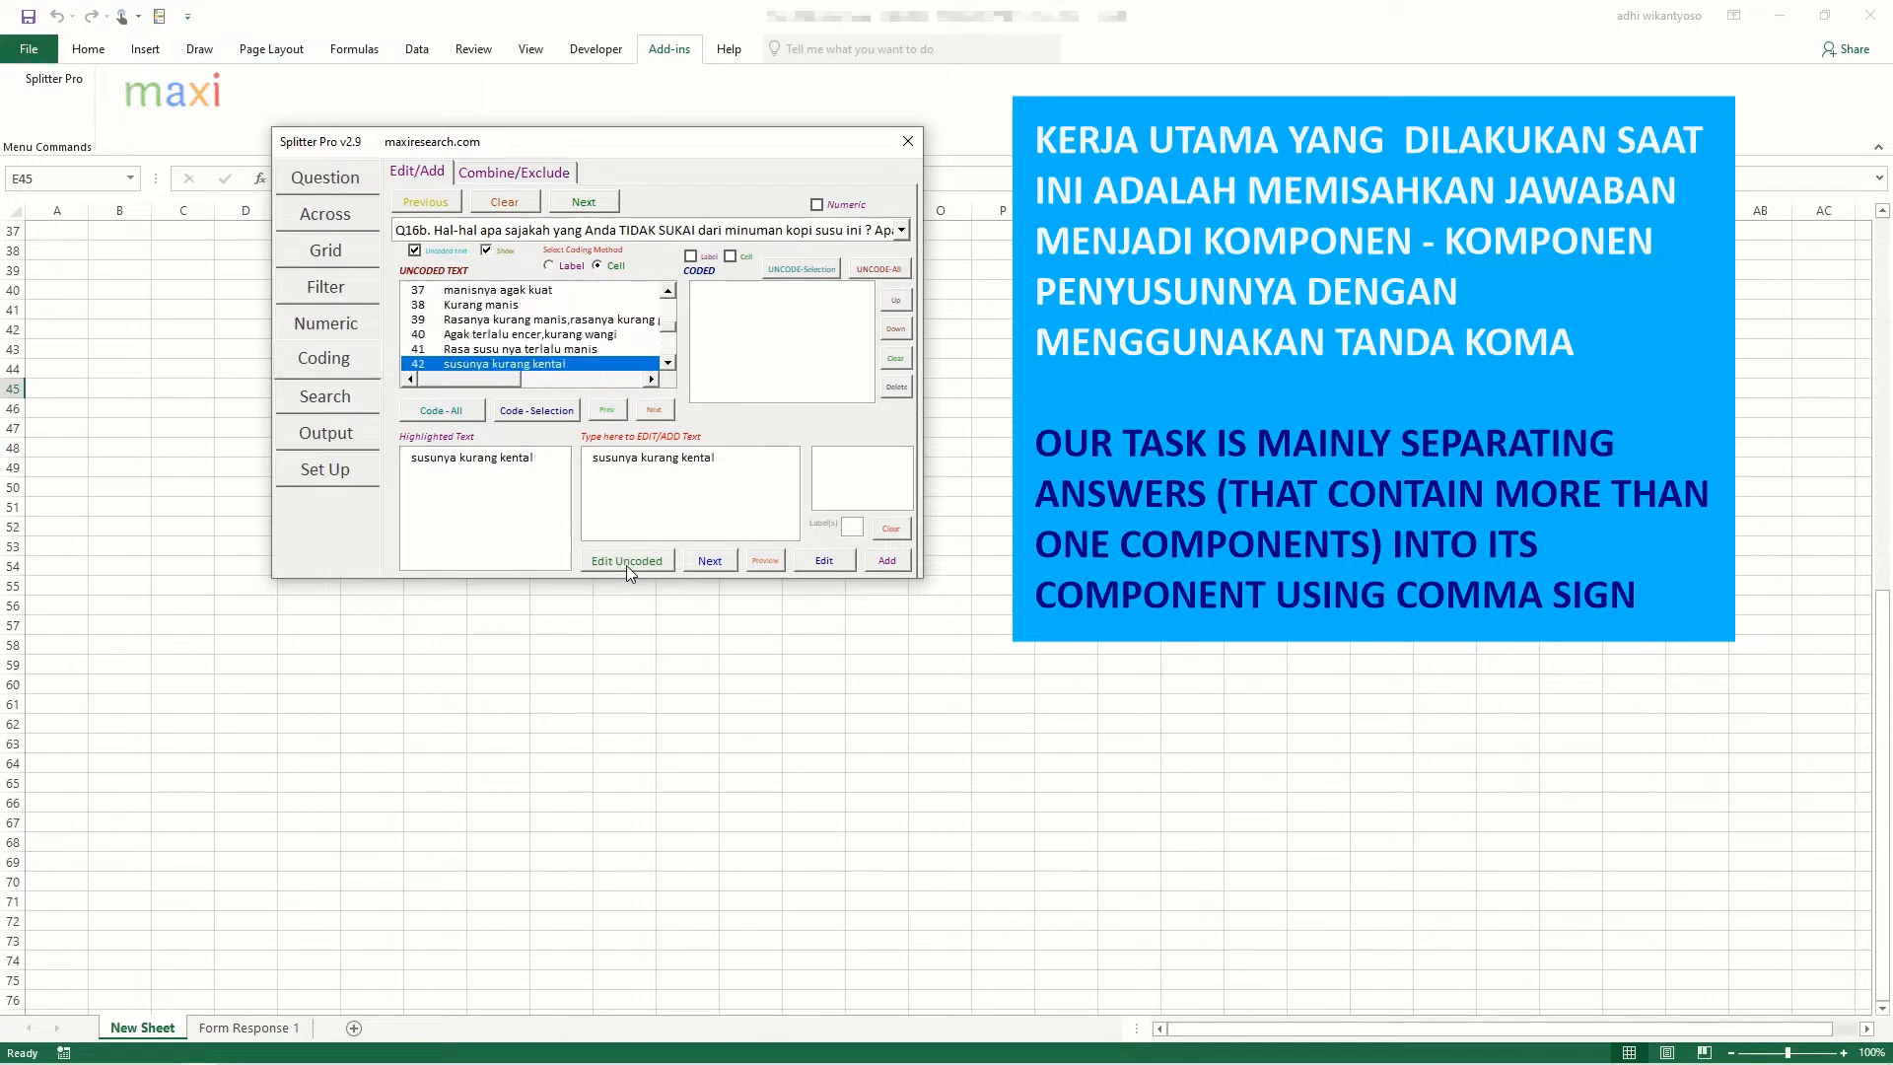
{"action": "left_click", "coordinate": [625, 565]}
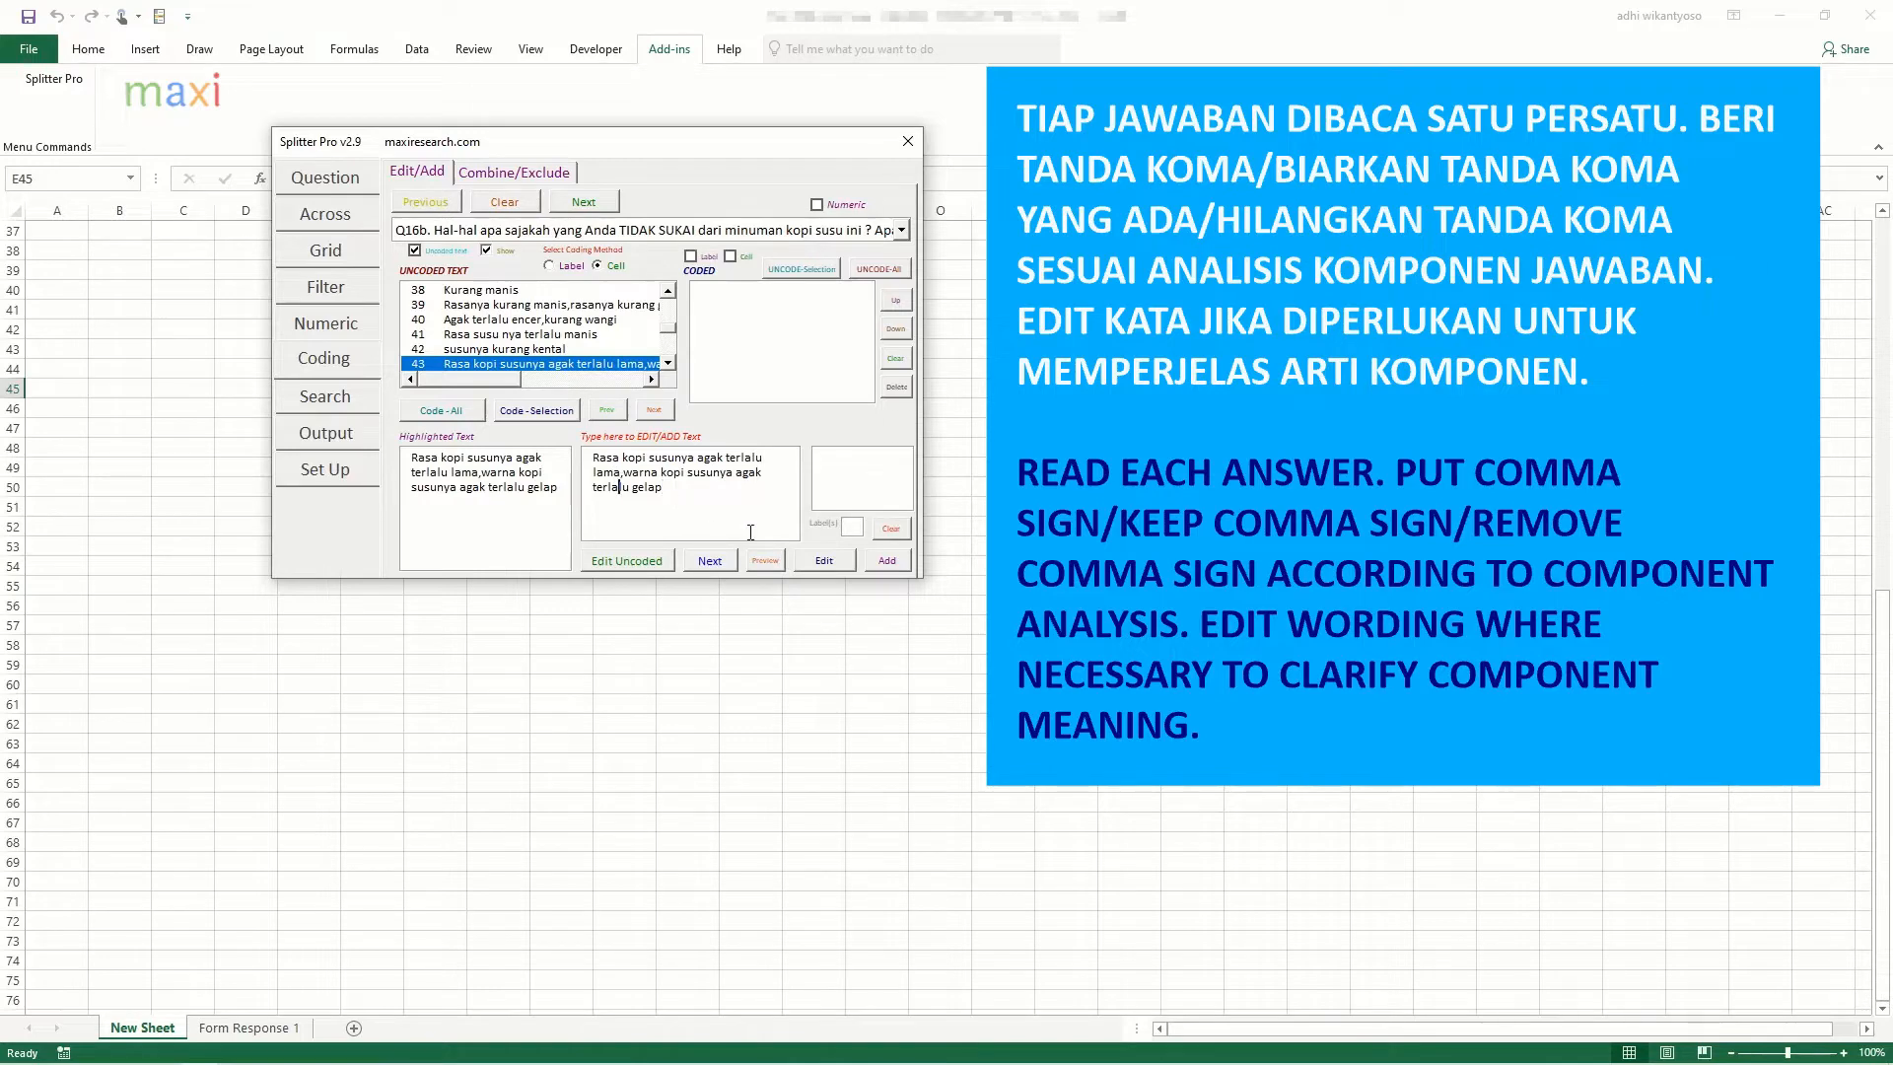
Step: Replace "lama" in answer 43 with "lemah" so its first component reads "Rasa kopi susunya agak terlalu lemah", and save it
{"action": "key", "text": "BackSpace"}
{"action": "key", "text": "BackSpace"}
{"action": "key", "text": "BackSpace"}
{"action": "key", "text": "BackSpace"}
{"action": "key", "text": "BackSpace"}
{"action": "type", "text": "lemah"}
{"action": "left_click", "coordinate": [623, 560]}
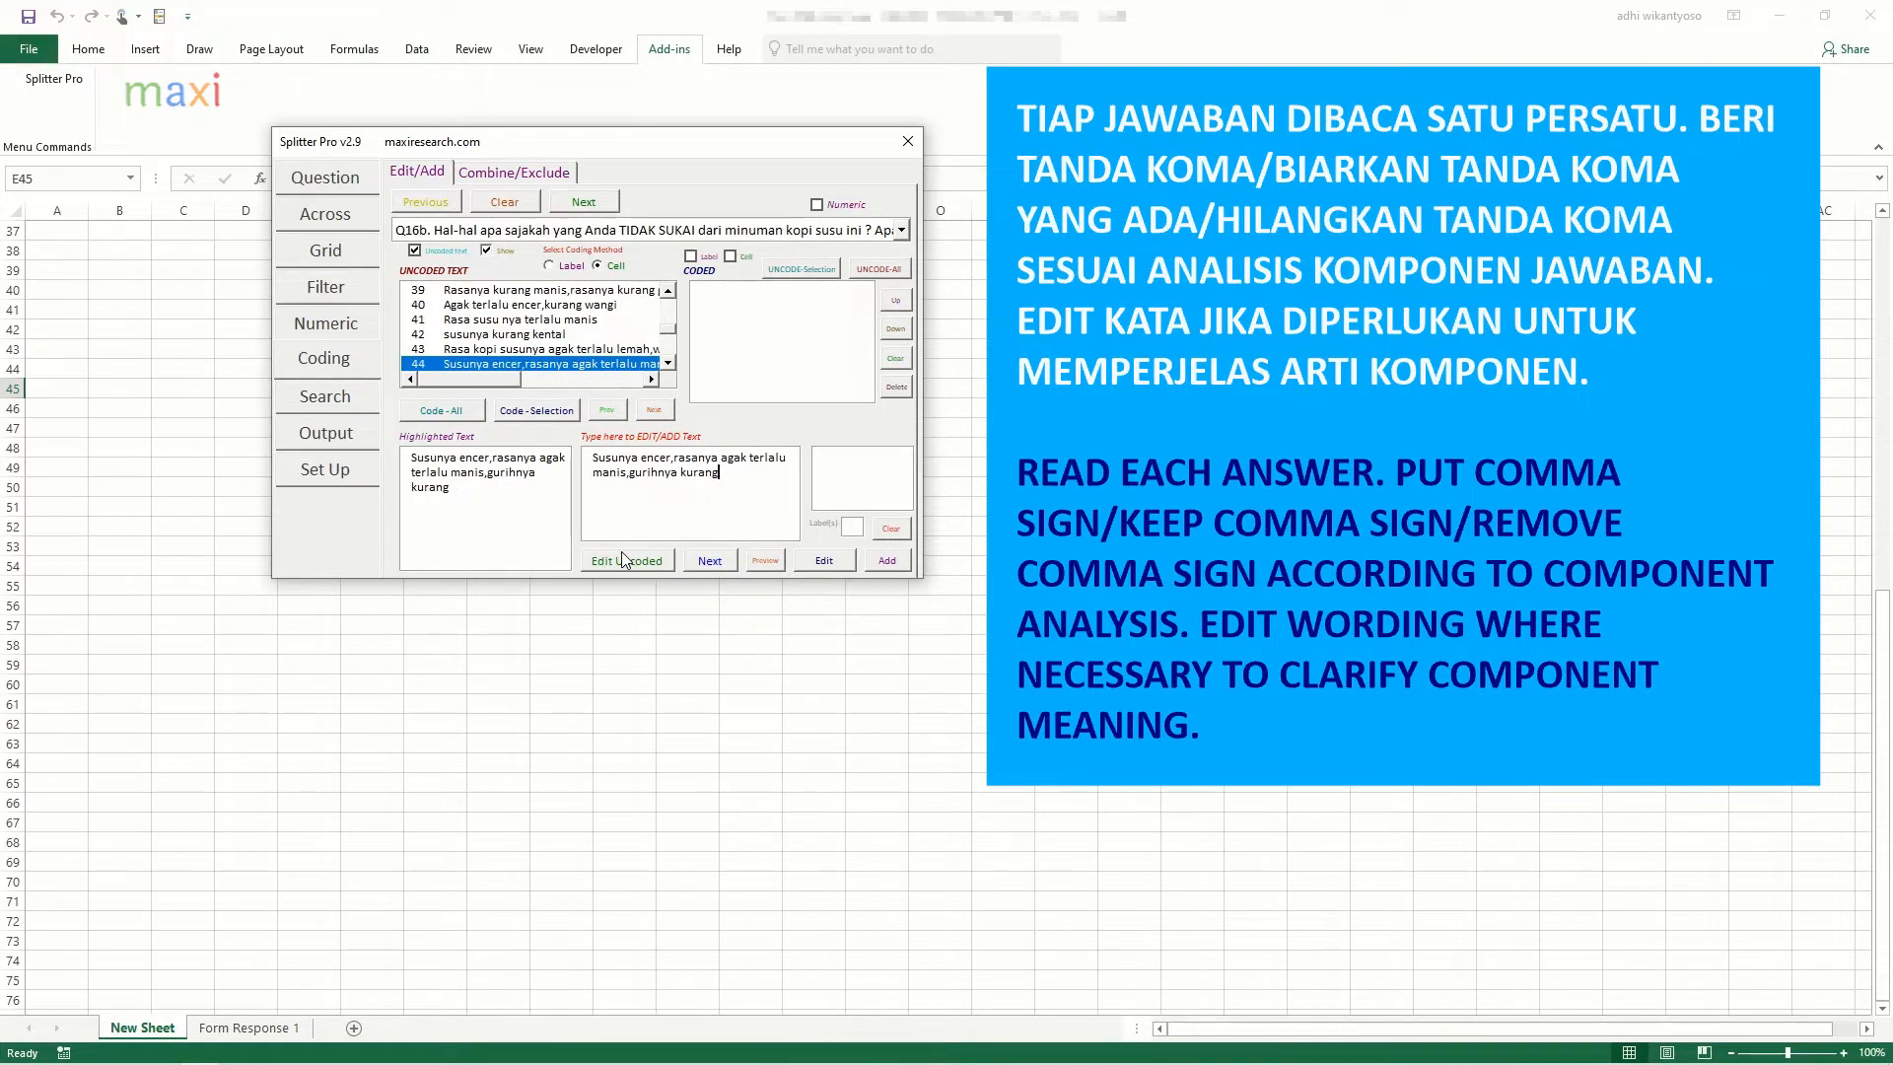
Step: Accept answers 44 and 45 unedited, and replace "dan" in answer 46 with a comma, saving it as "Agak encer,kurang wangi"
{"action": "left_click", "coordinate": [623, 560]}
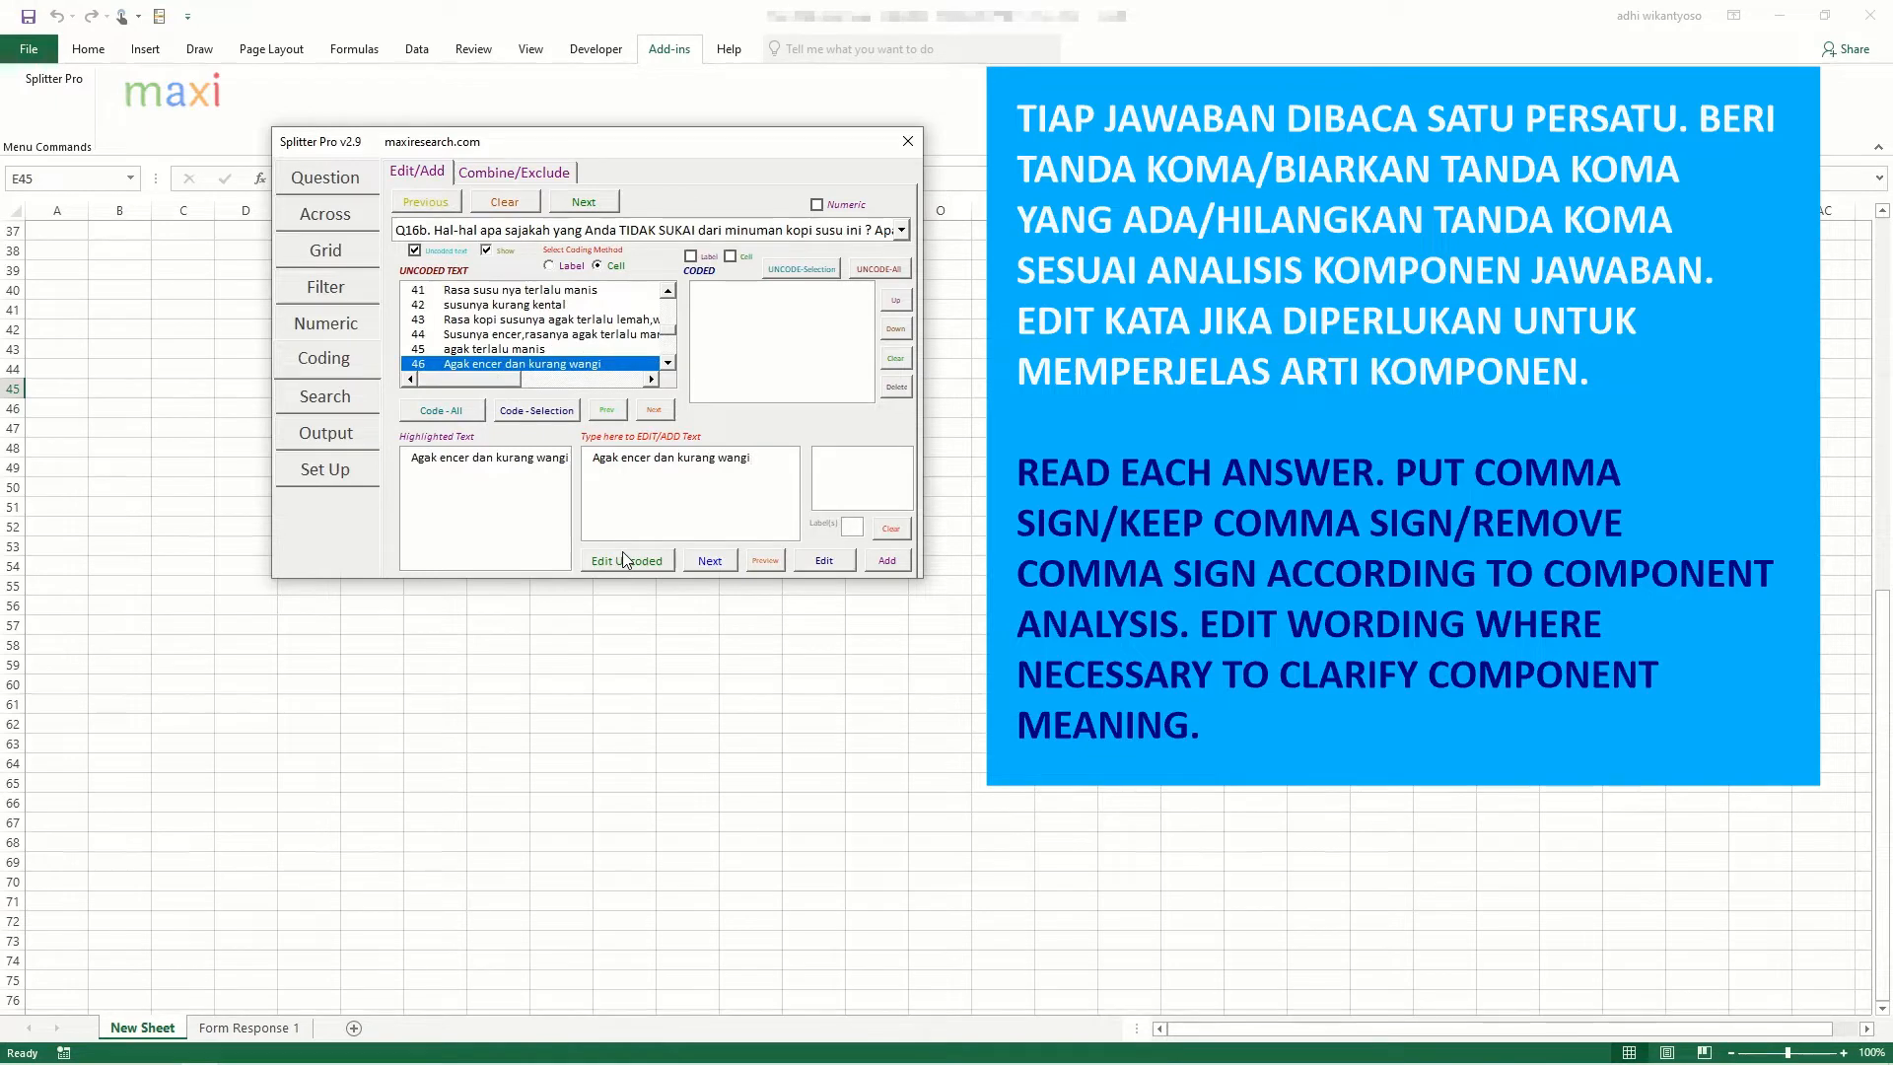
{"action": "left_click", "coordinate": [675, 459]}
{"action": "key", "text": "BackSpace"}
{"action": "key", "text": "BackSpace"}
{"action": "key", "text": "BackSpace"}
{"action": "key", "text": "BackSpace"}
{"action": "type", "text": ","}
{"action": "key", "text": "Return"}
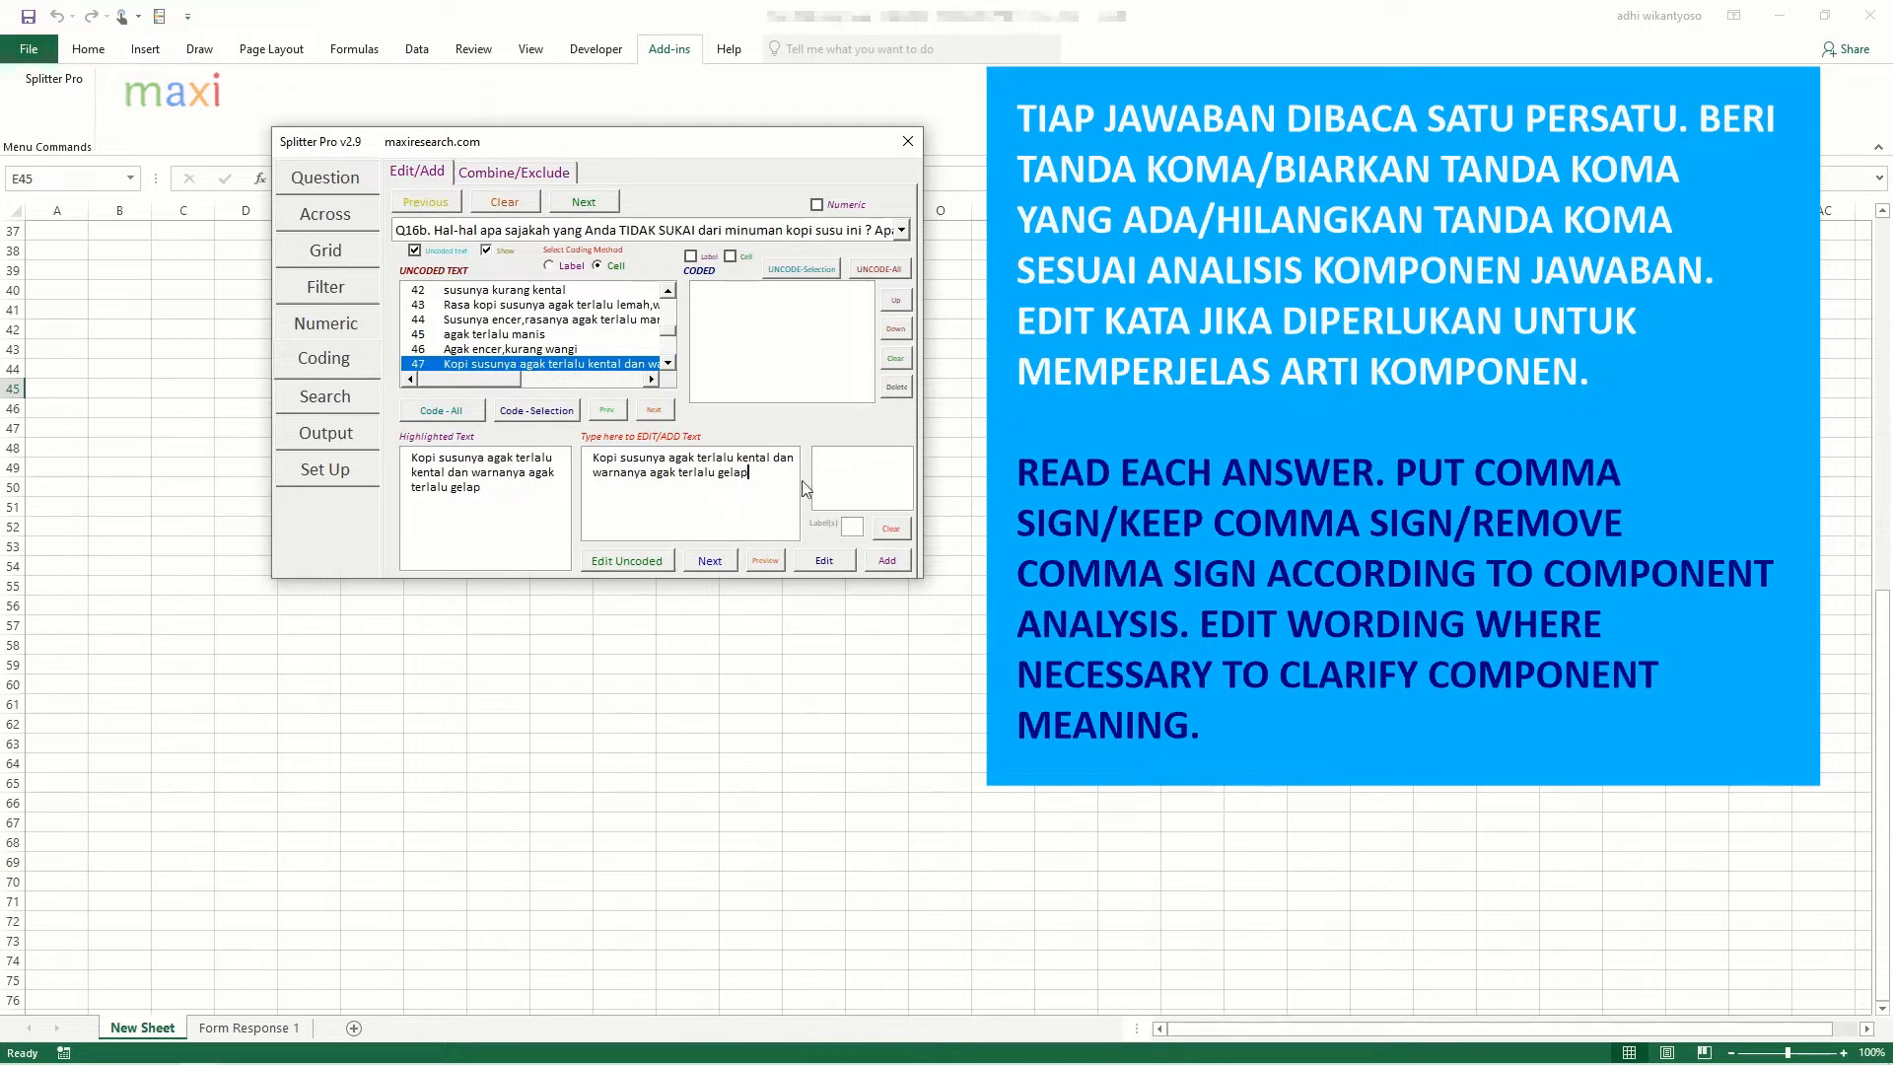
Step: Replace "dan" in answer 47 with a comma so it reads "Kopi susunya agak terlalu kental,warnanya agak terlalu gelap", and save it
{"action": "double_click", "coordinate": [783, 458]}
{"action": "type", "text": ","}
{"action": "left_click", "coordinate": [623, 559]}
{"action": "left_click", "coordinate": [625, 562]}
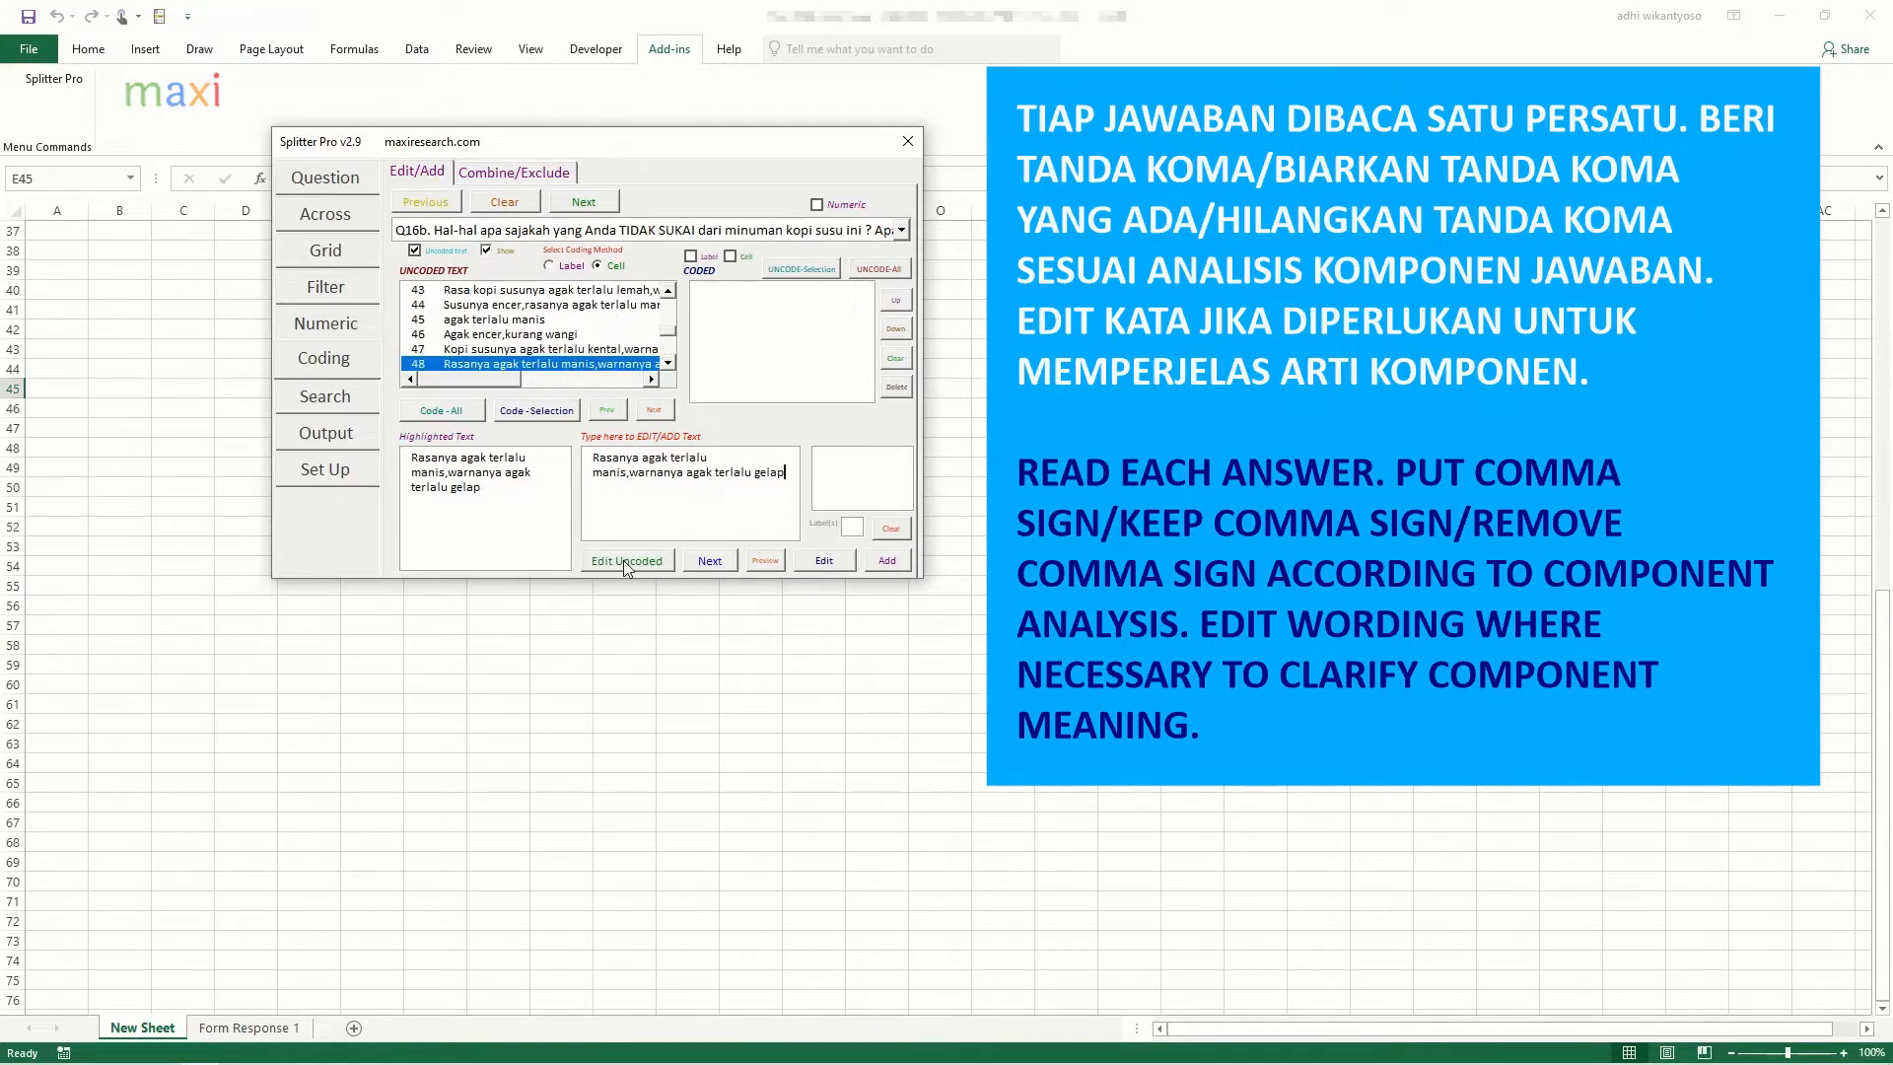
Step: Accept uncoded answers 48 through 58 without editing their text
{"action": "left_click", "coordinate": [624, 564]}
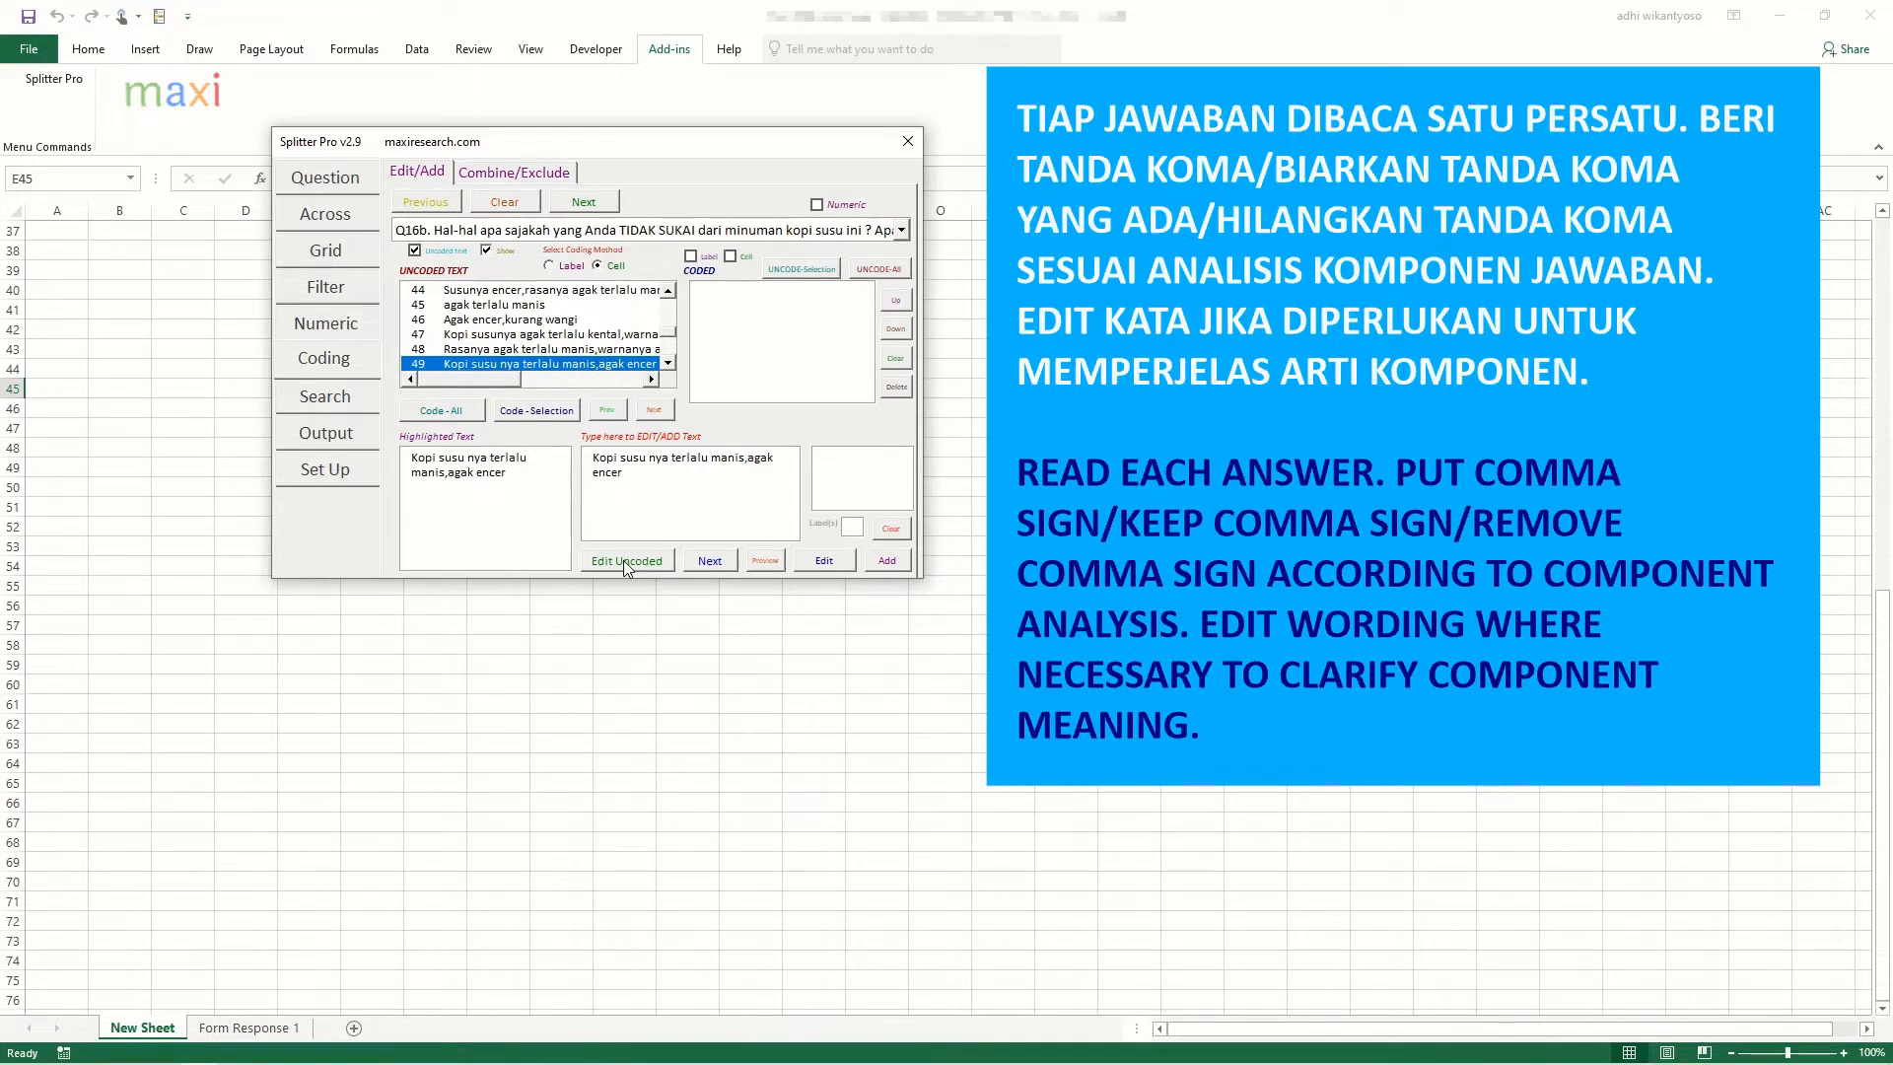
{"action": "left_click", "coordinate": [624, 562]}
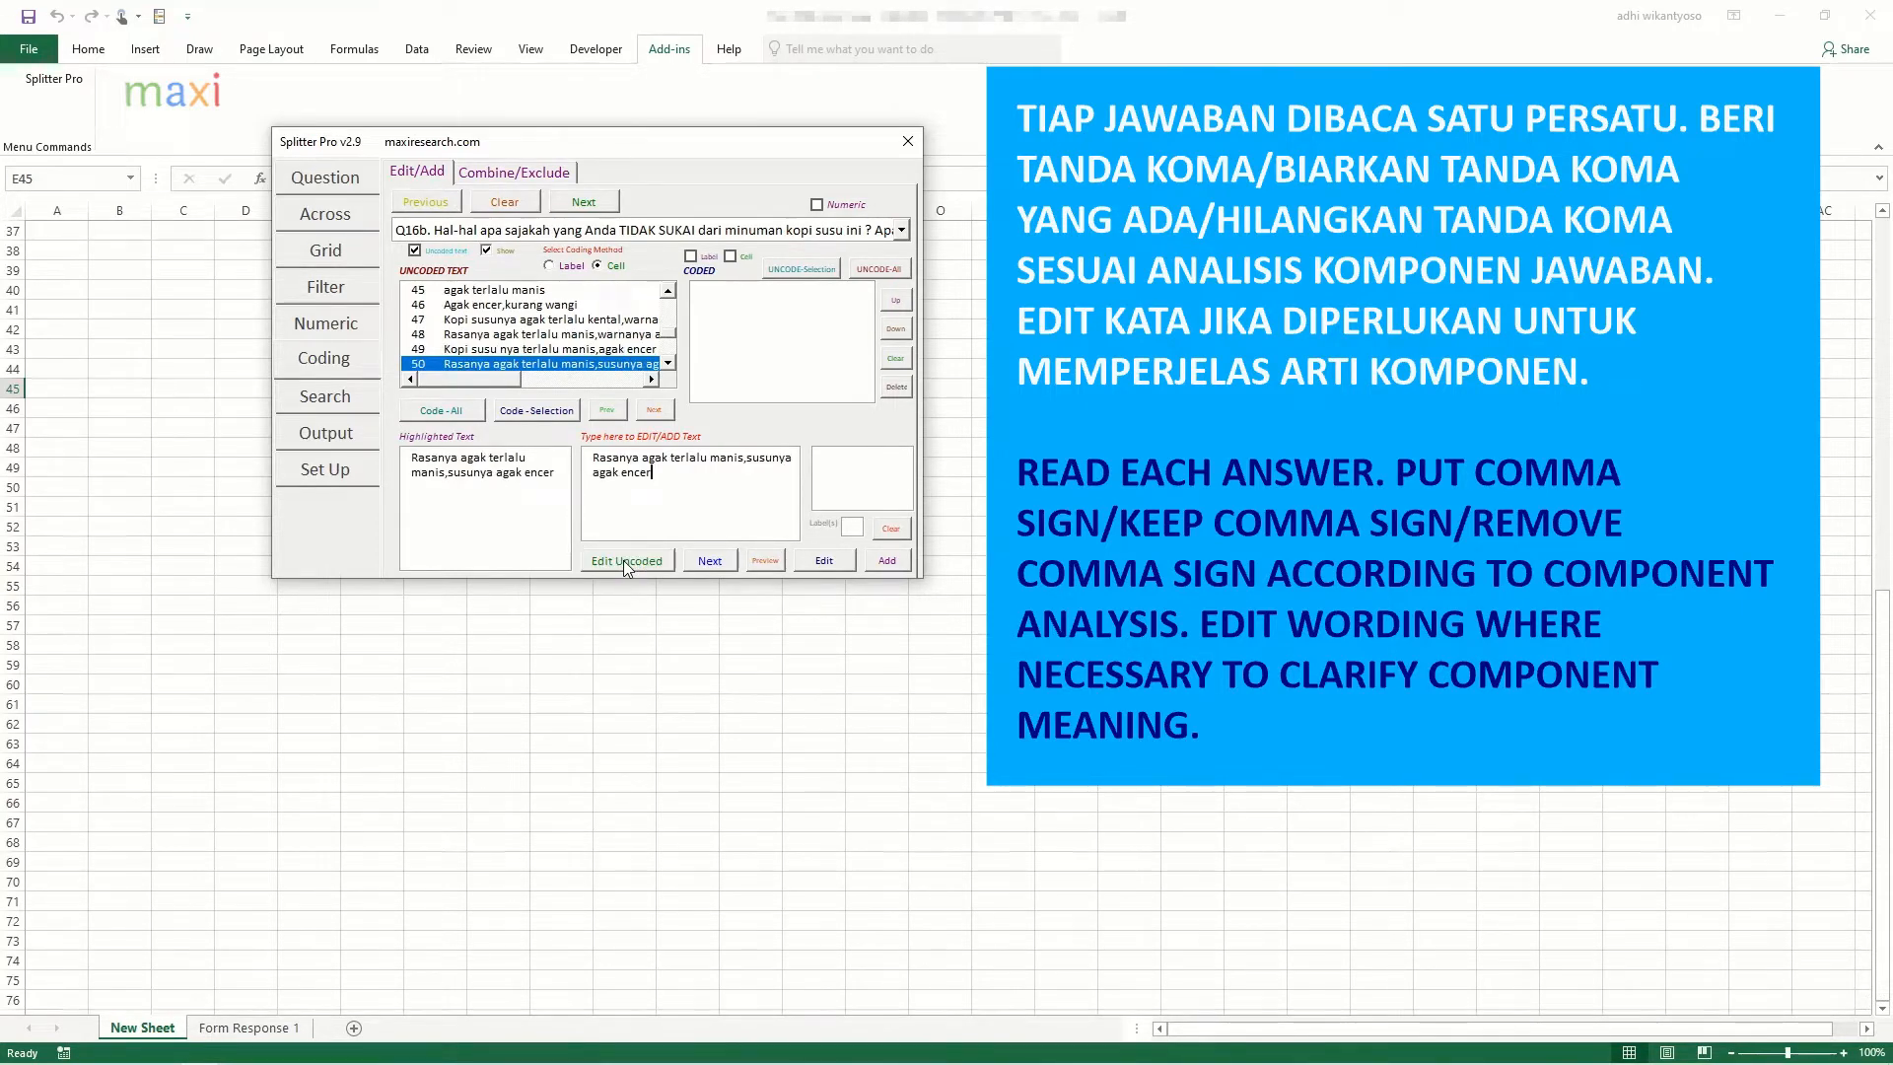
{"action": "left_click", "coordinate": [624, 562]}
{"action": "left_click", "coordinate": [624, 562]}
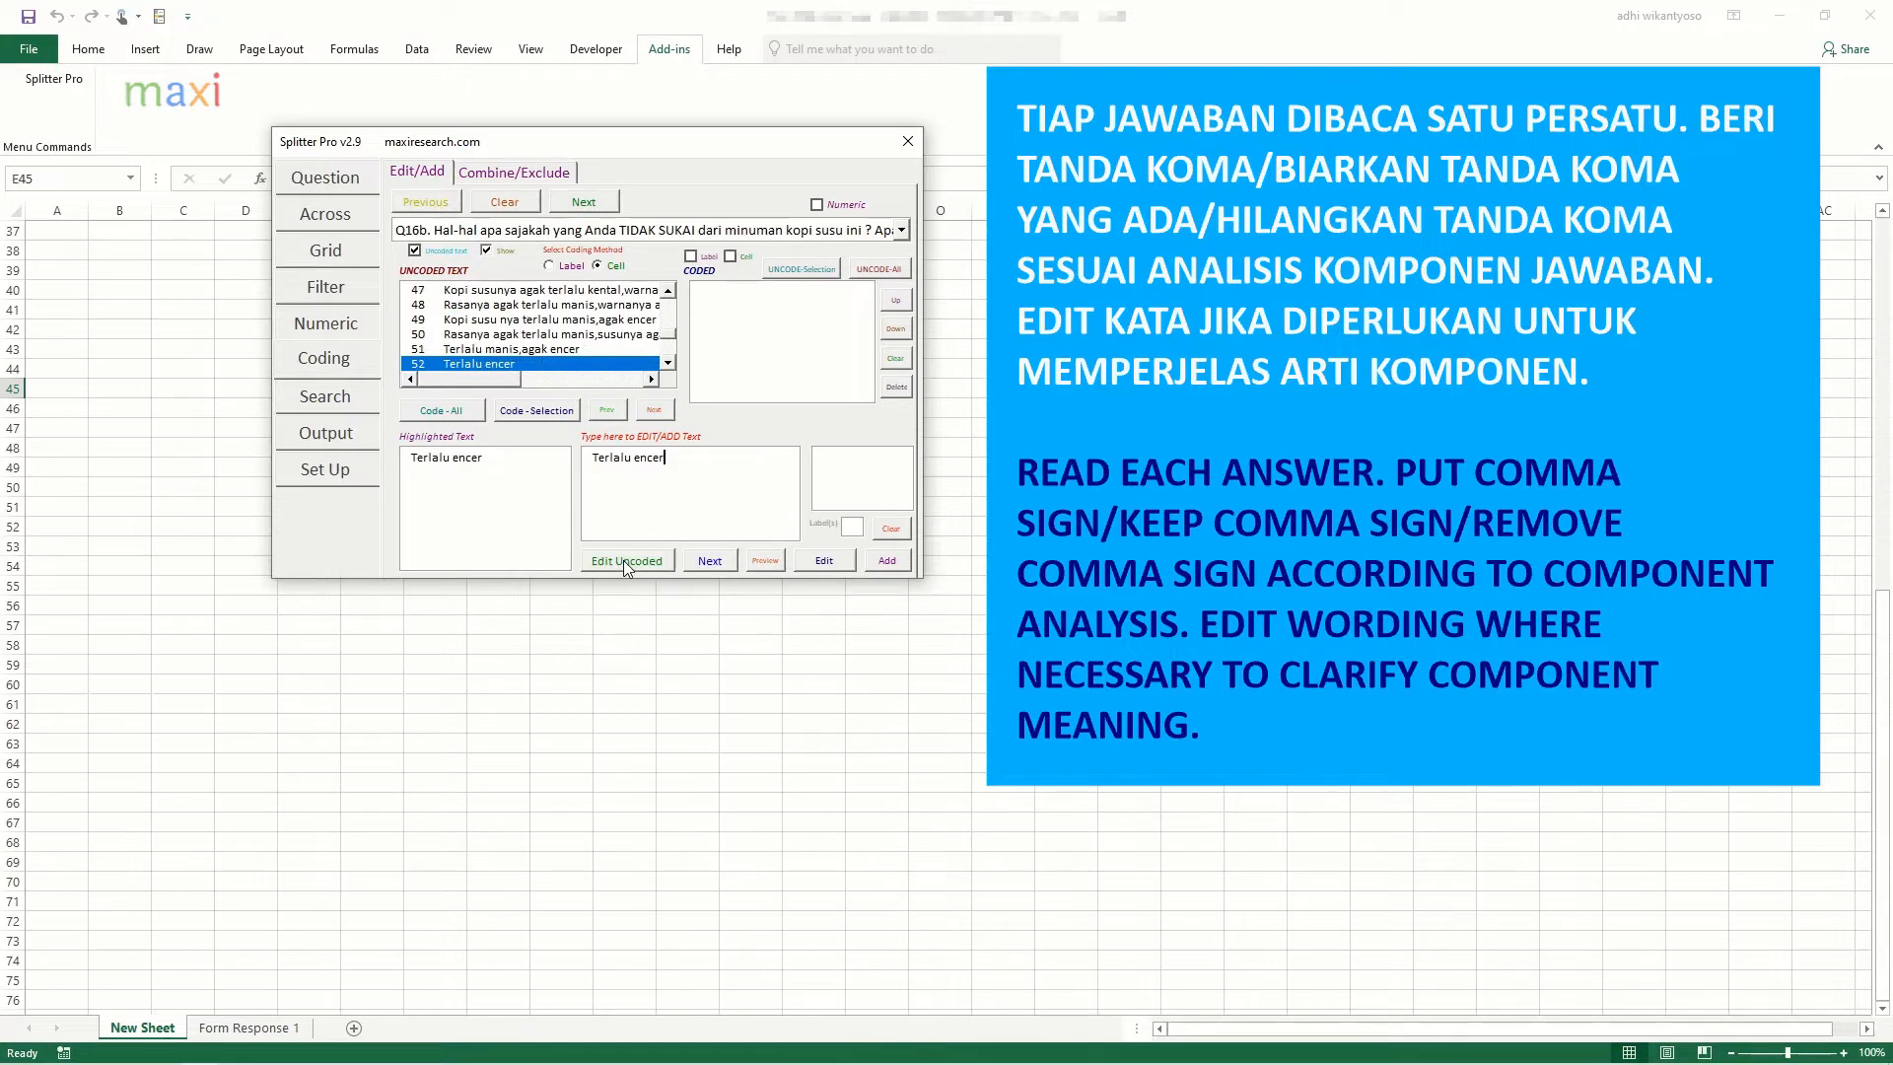
{"action": "left_click", "coordinate": [624, 562]}
{"action": "left_click", "coordinate": [623, 560]}
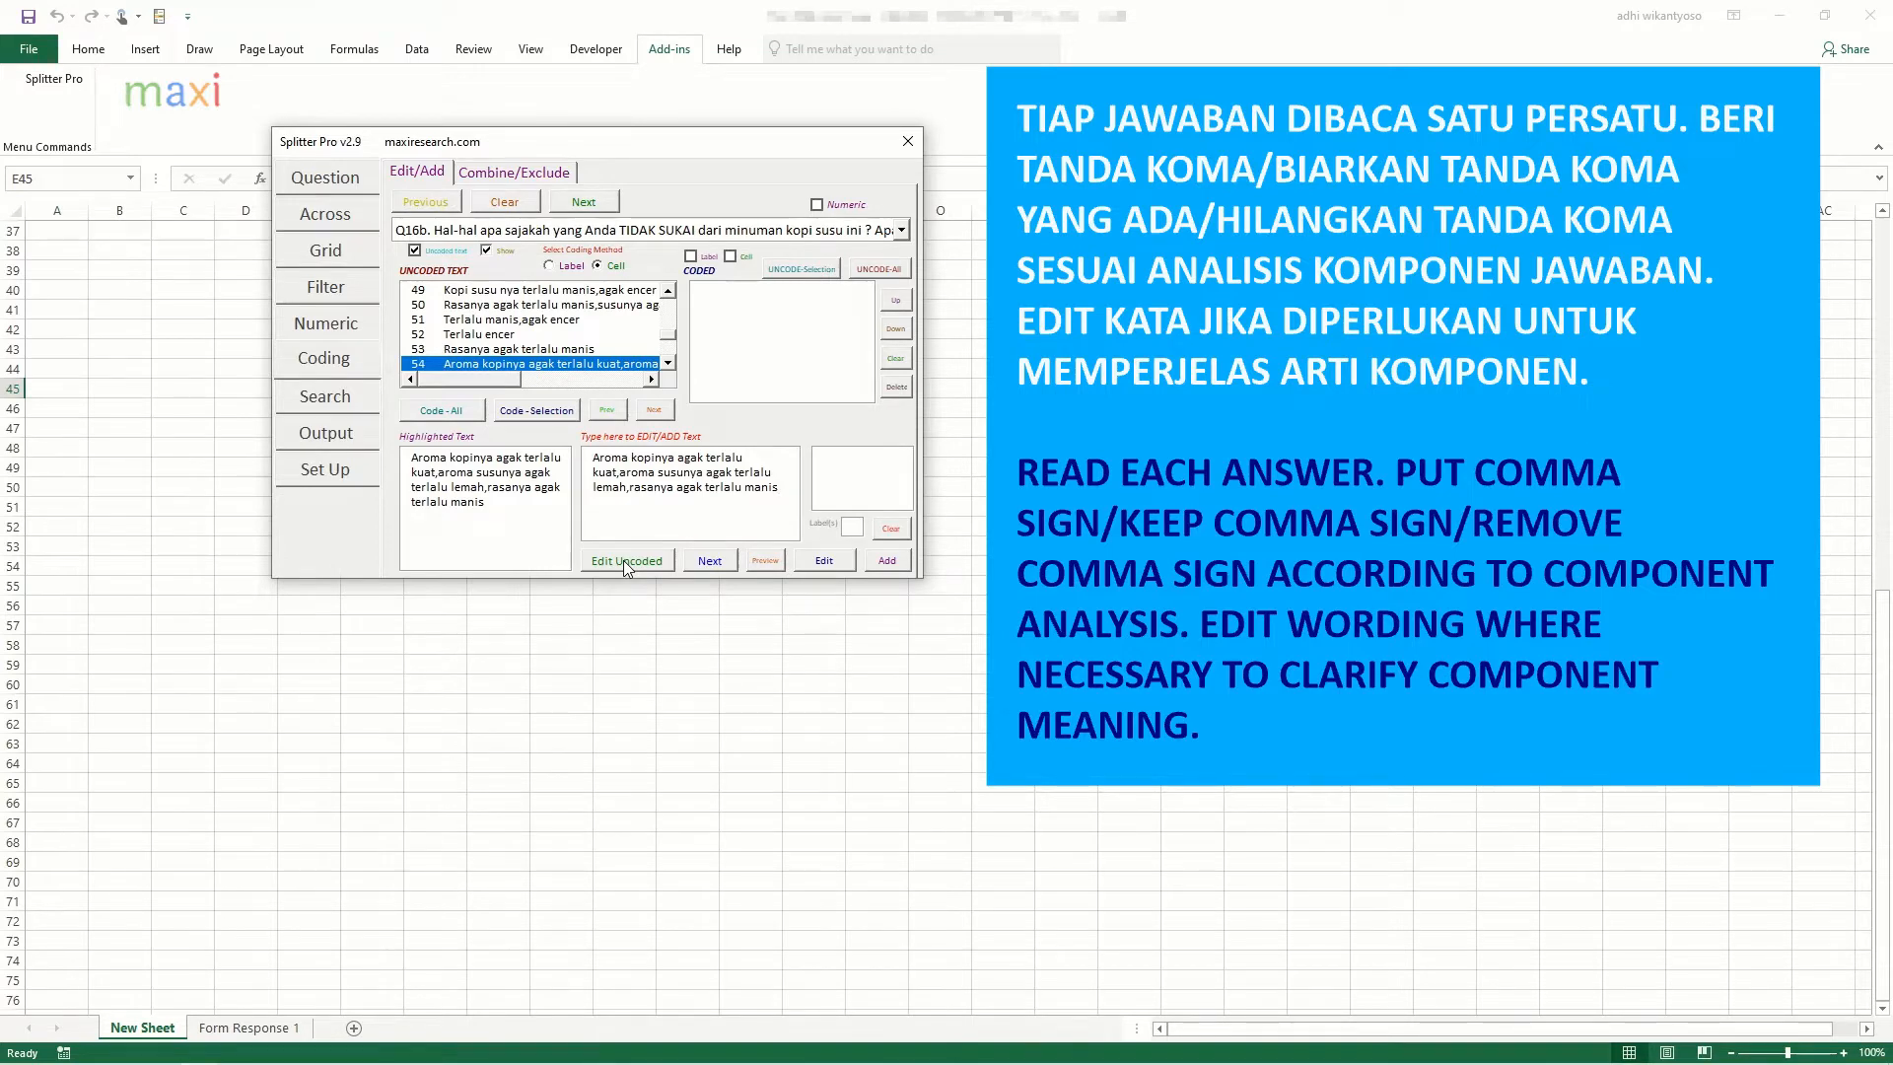
{"action": "left_click", "coordinate": [623, 560]}
{"action": "left_click", "coordinate": [623, 560]}
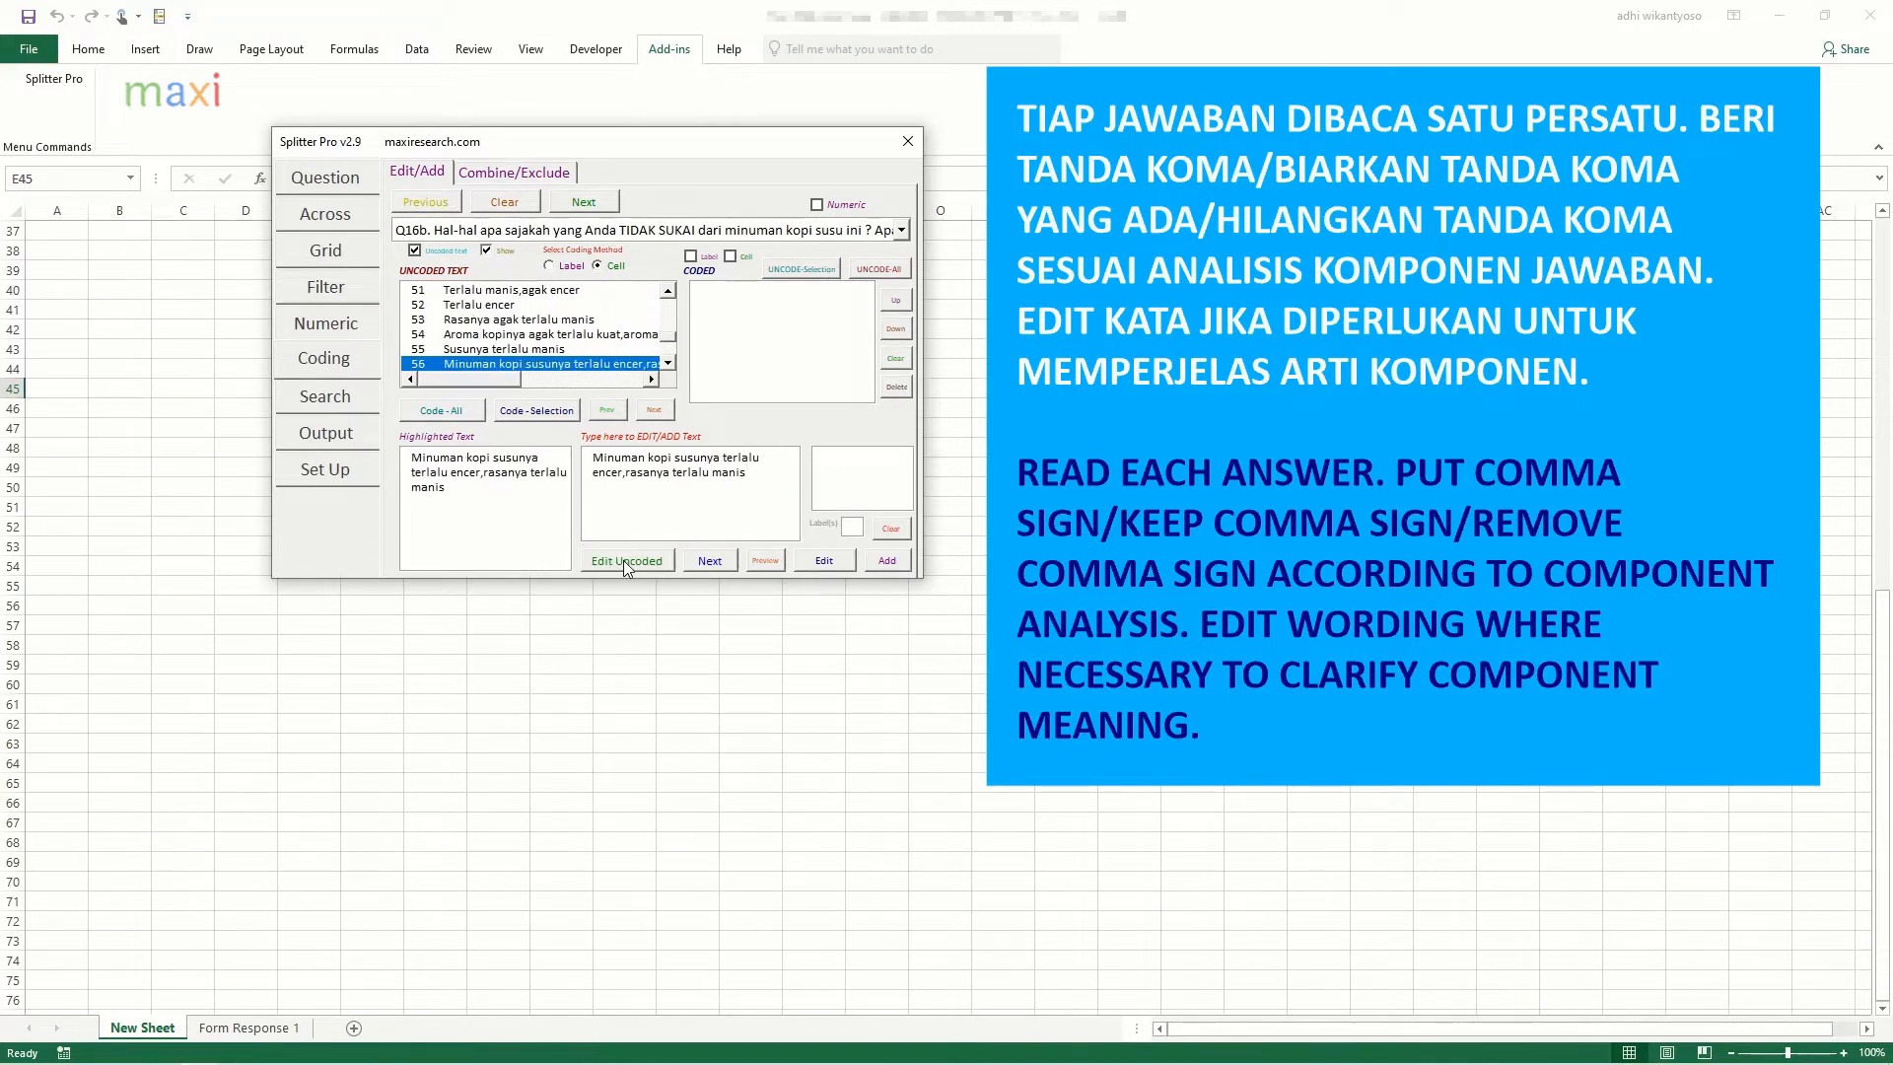
{"action": "left_click", "coordinate": [623, 560]}
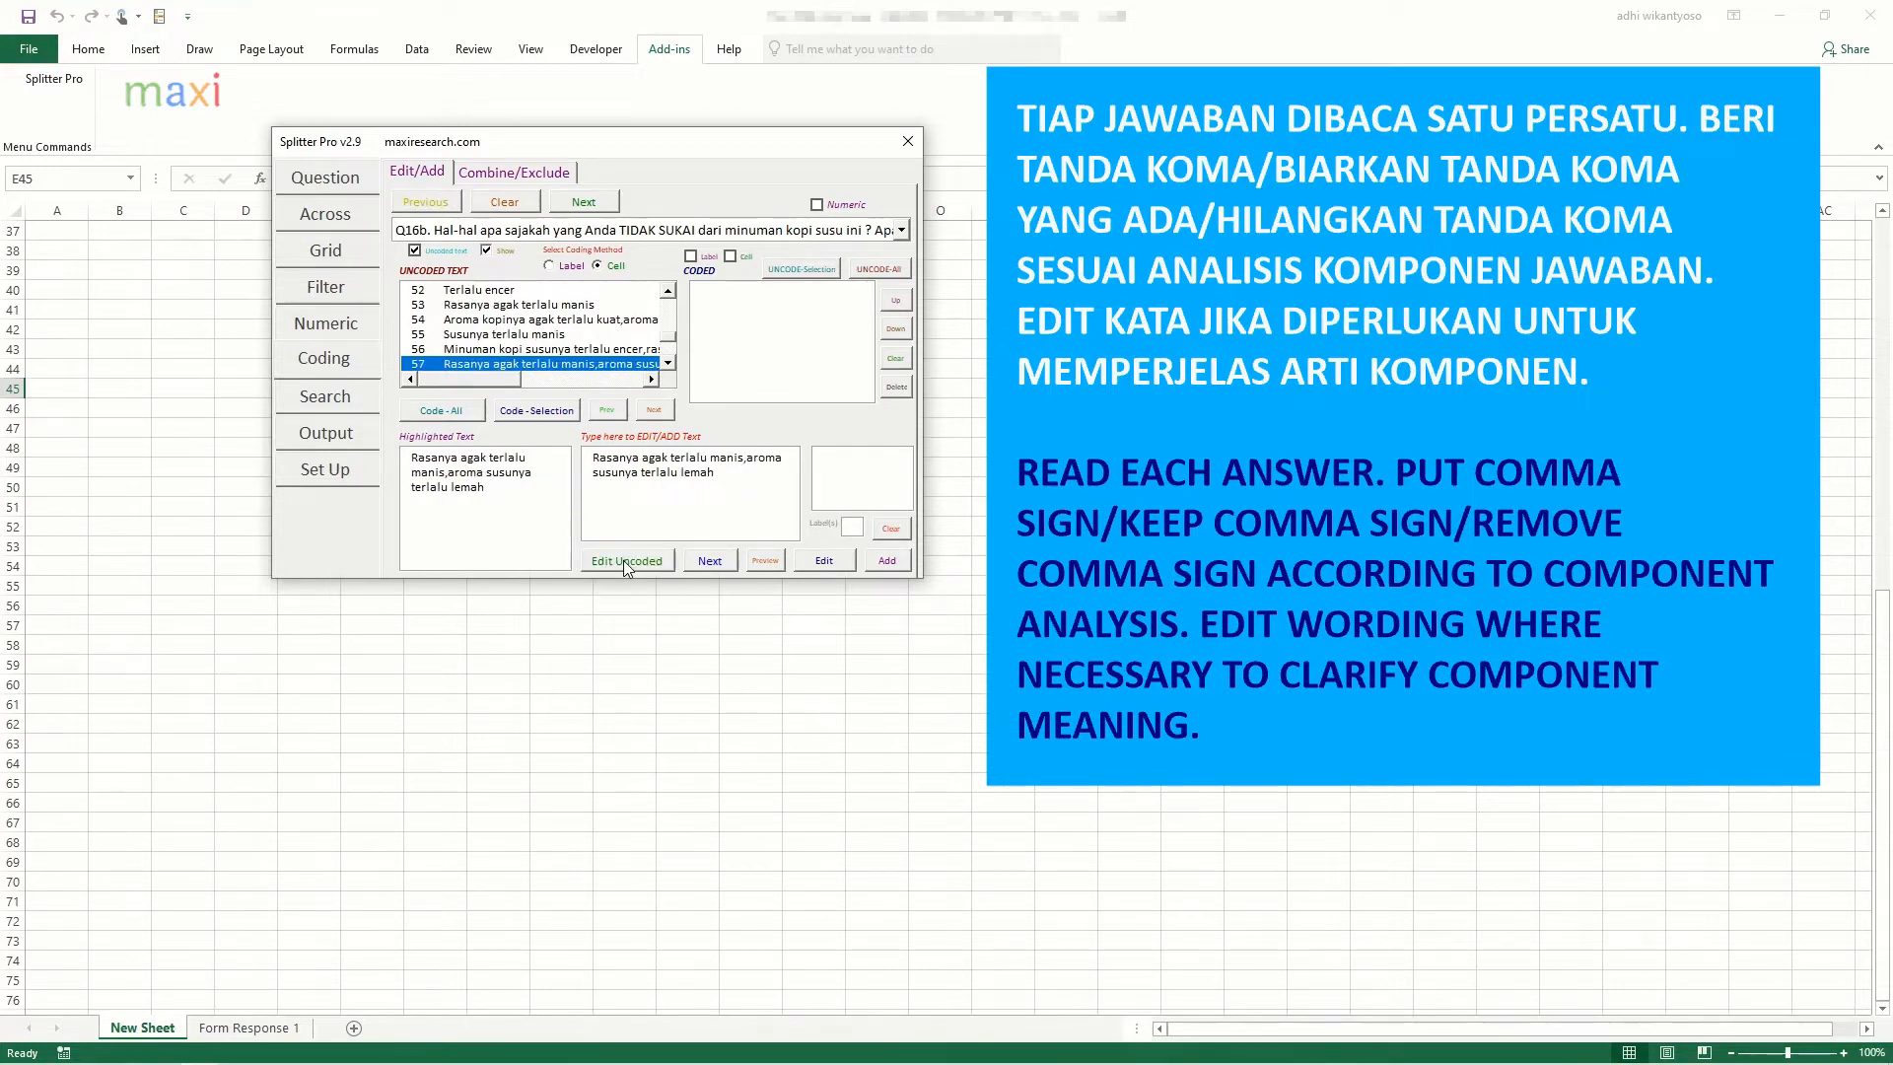
{"action": "left_click", "coordinate": [623, 560]}
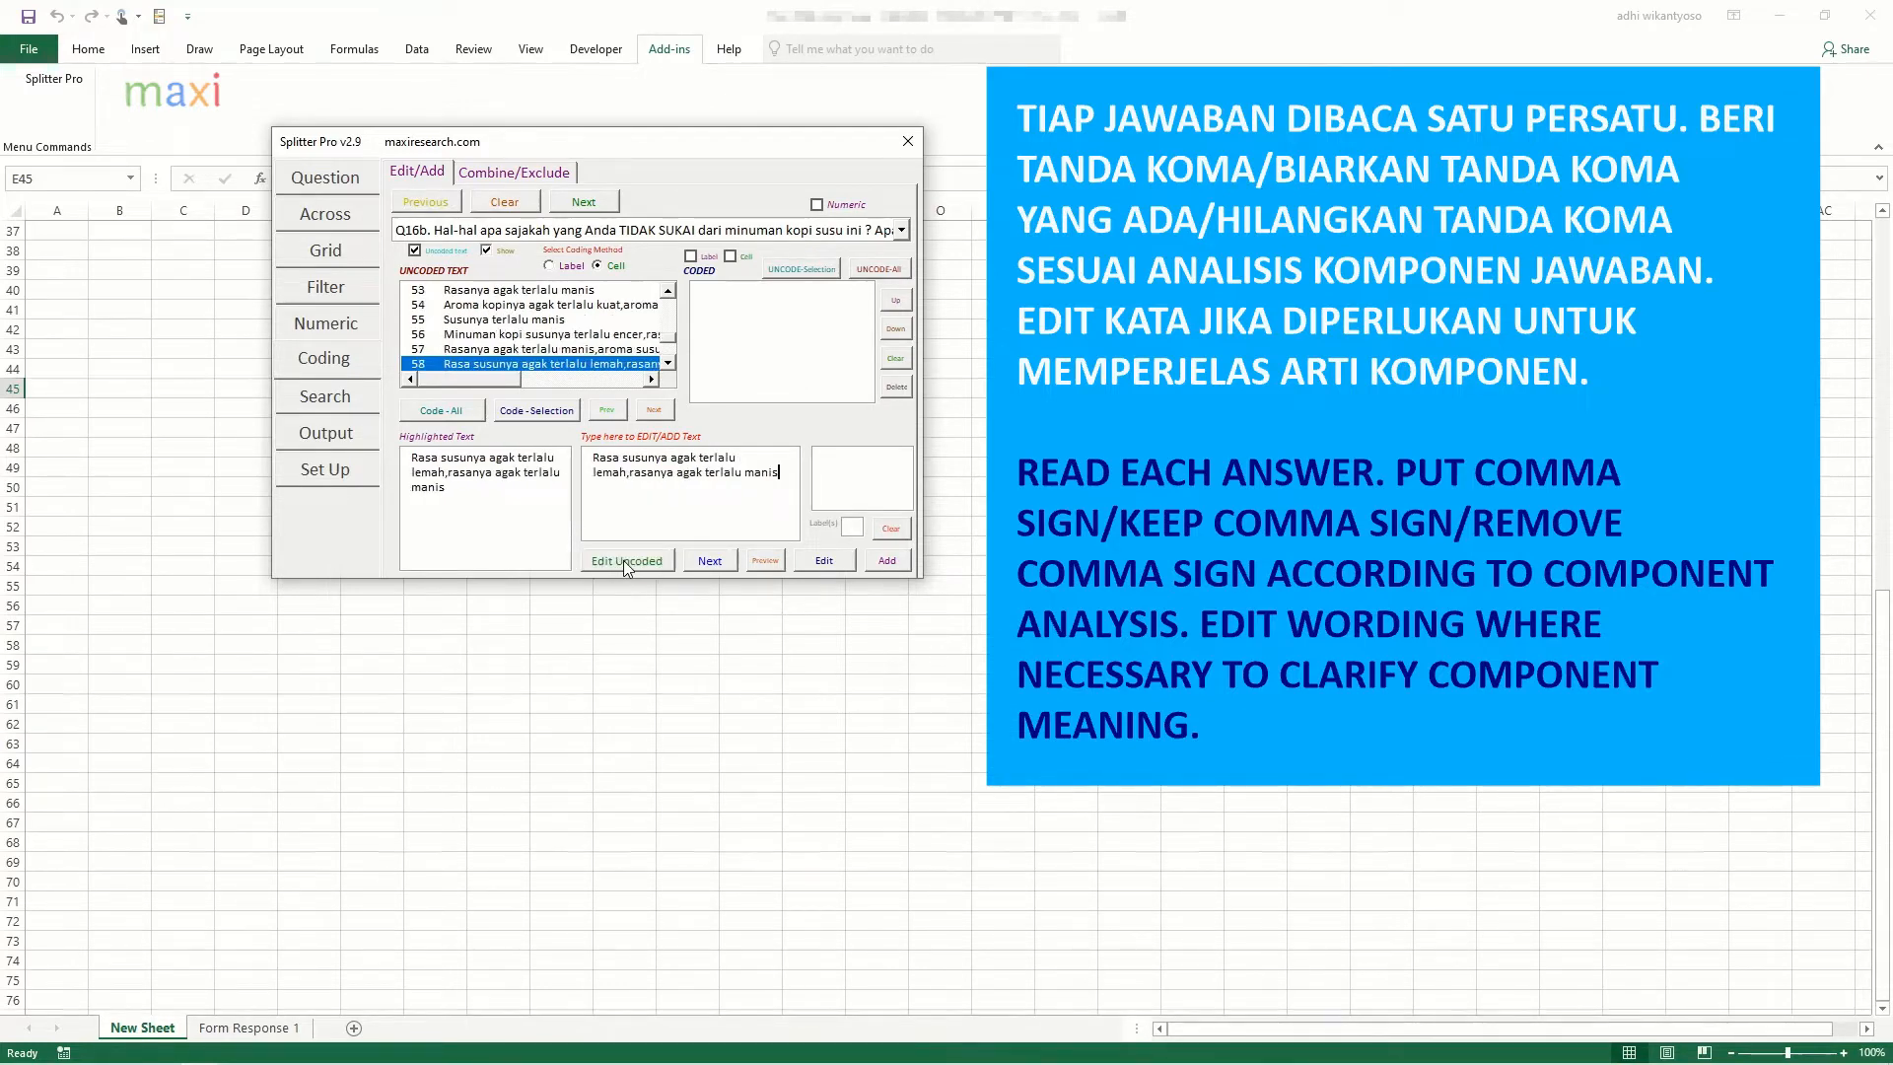
{"action": "left_click", "coordinate": [623, 560]}
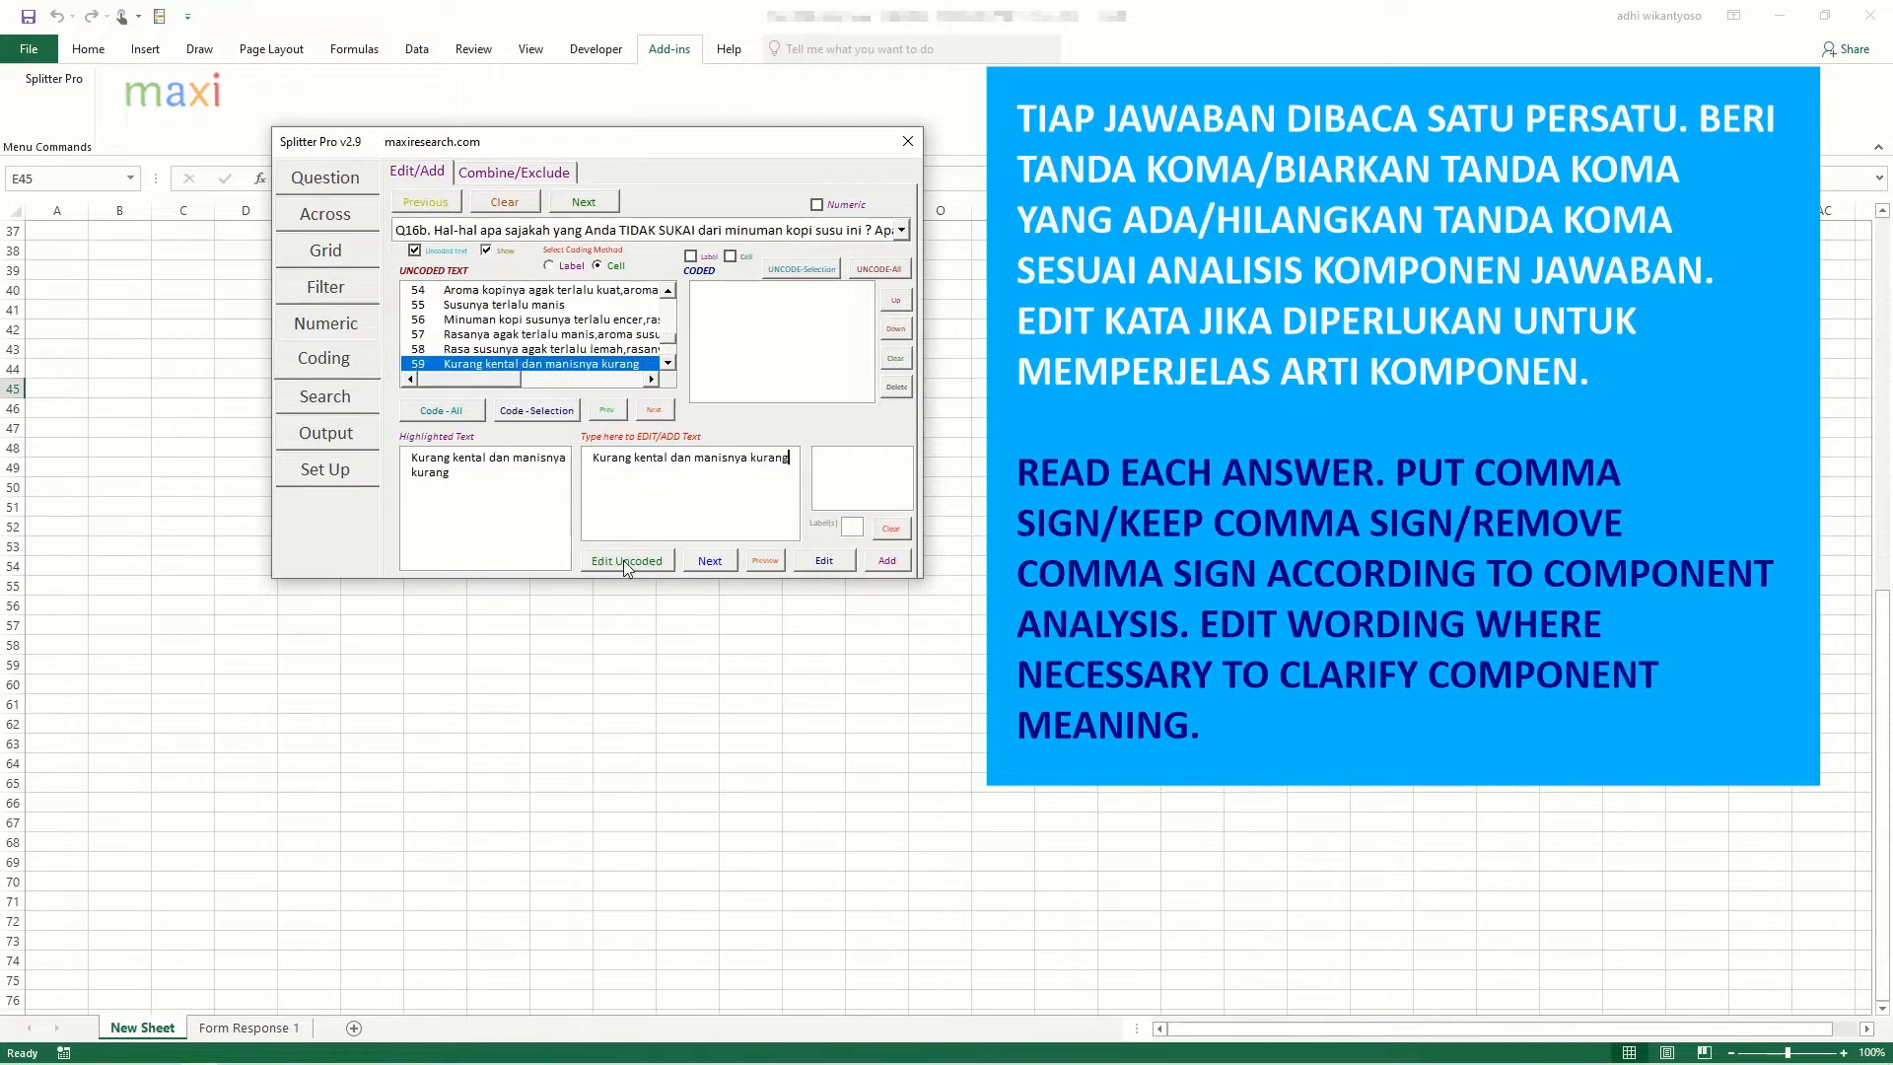
Step: Replace "dan" in answer 59 with a comma so it reads "Kurang kental,manisnya kurang", and save it
{"action": "left_click", "coordinate": [697, 457]}
{"action": "key", "text": "BackSpace"}
{"action": "key", "text": "BackSpace"}
{"action": "key", "text": "BackSpace"}
{"action": "key", "text": "BackSpace"}
{"action": "type", "text": ","}
{"action": "key", "text": "Return"}
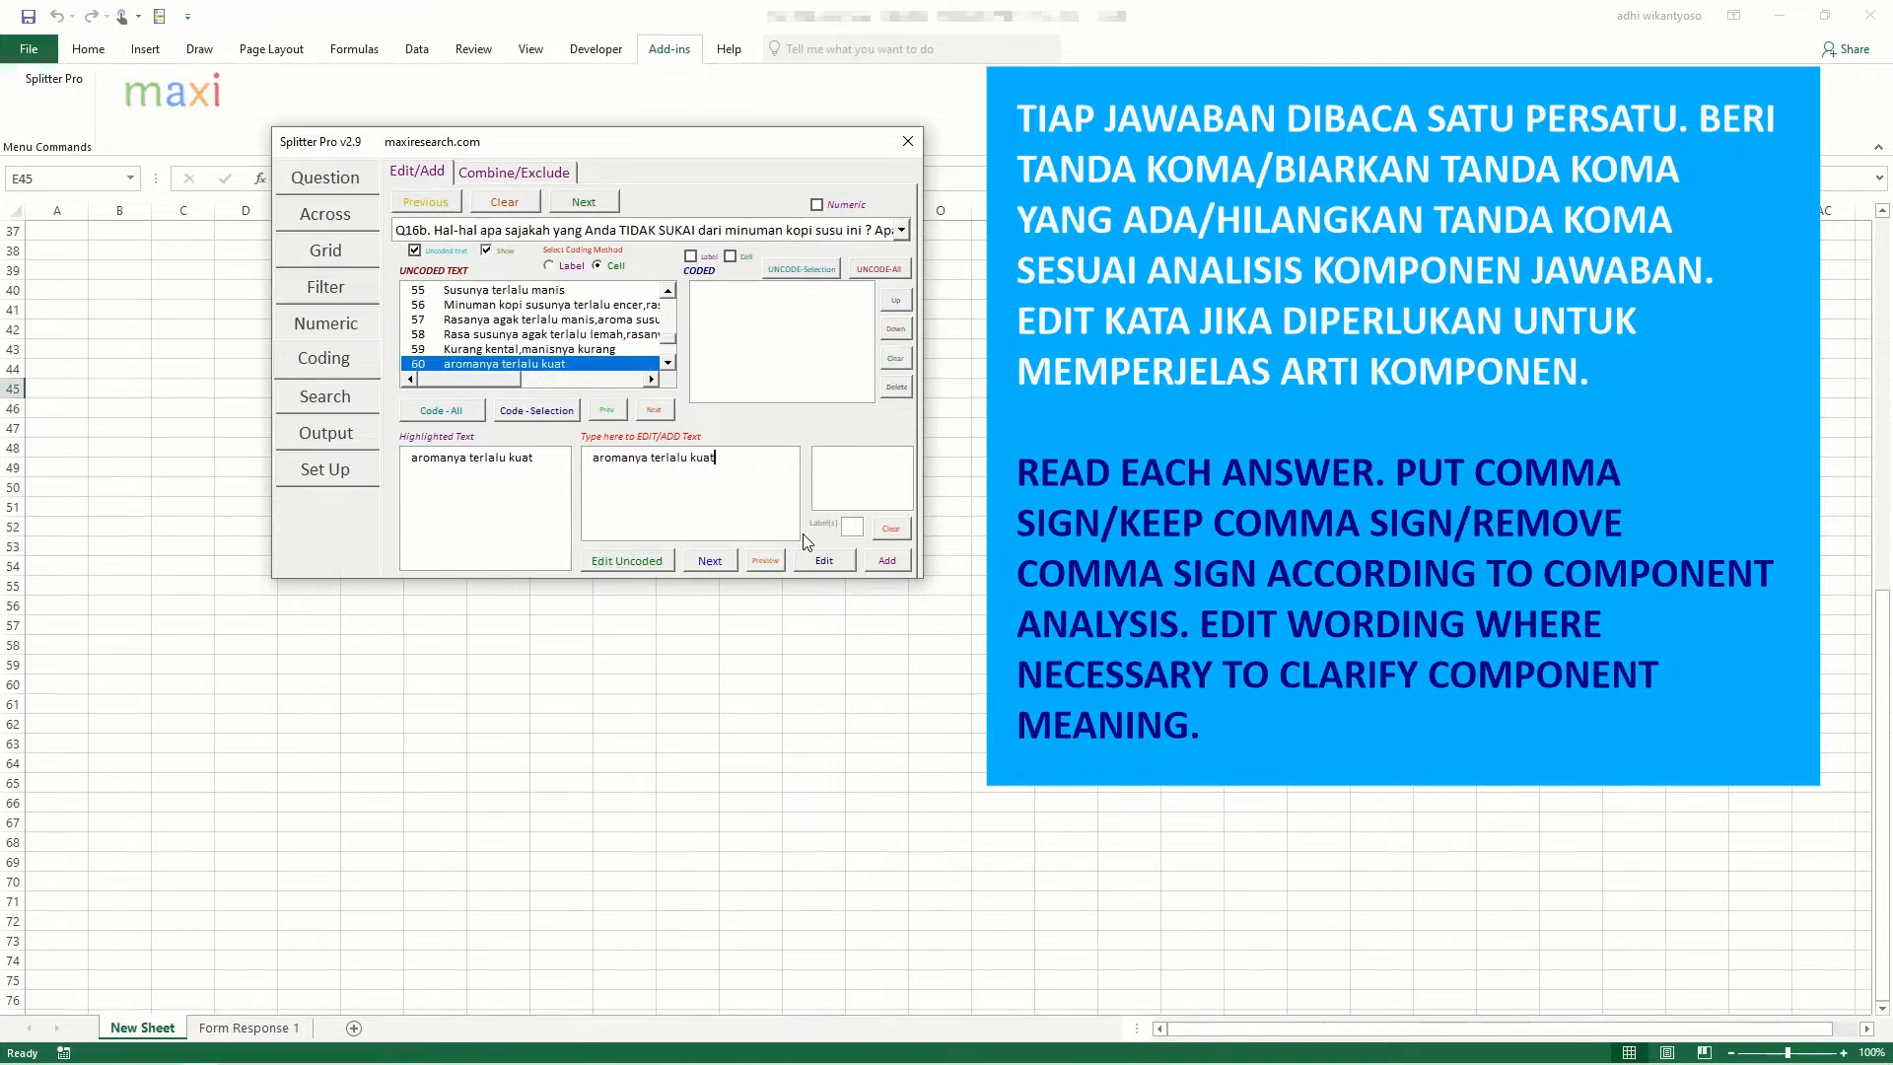
Step: Accept answers 60 and 61 unedited, and replace "dan" in answer 62 with a comma, saving it as "Terlalu encer,warnanya terlalu terang"
{"action": "key", "text": "Return"}
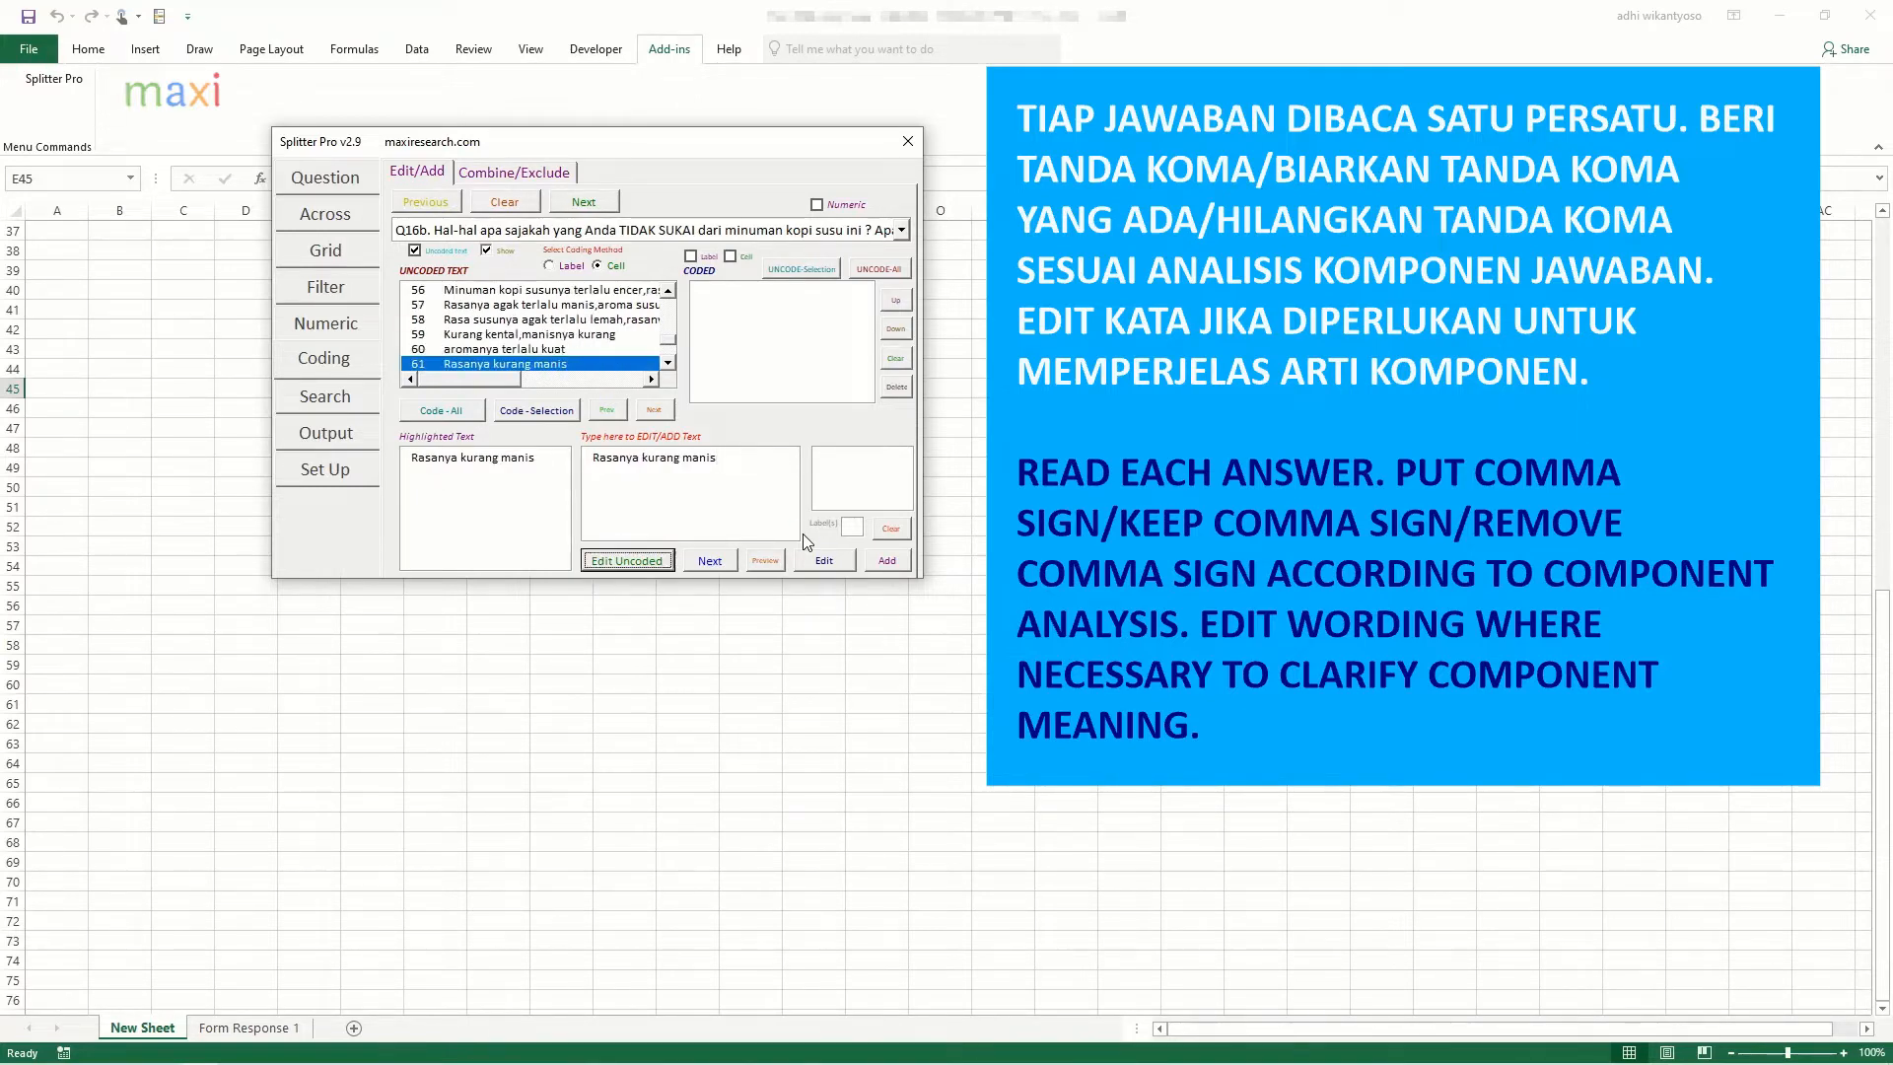
{"action": "key", "text": "Return"}
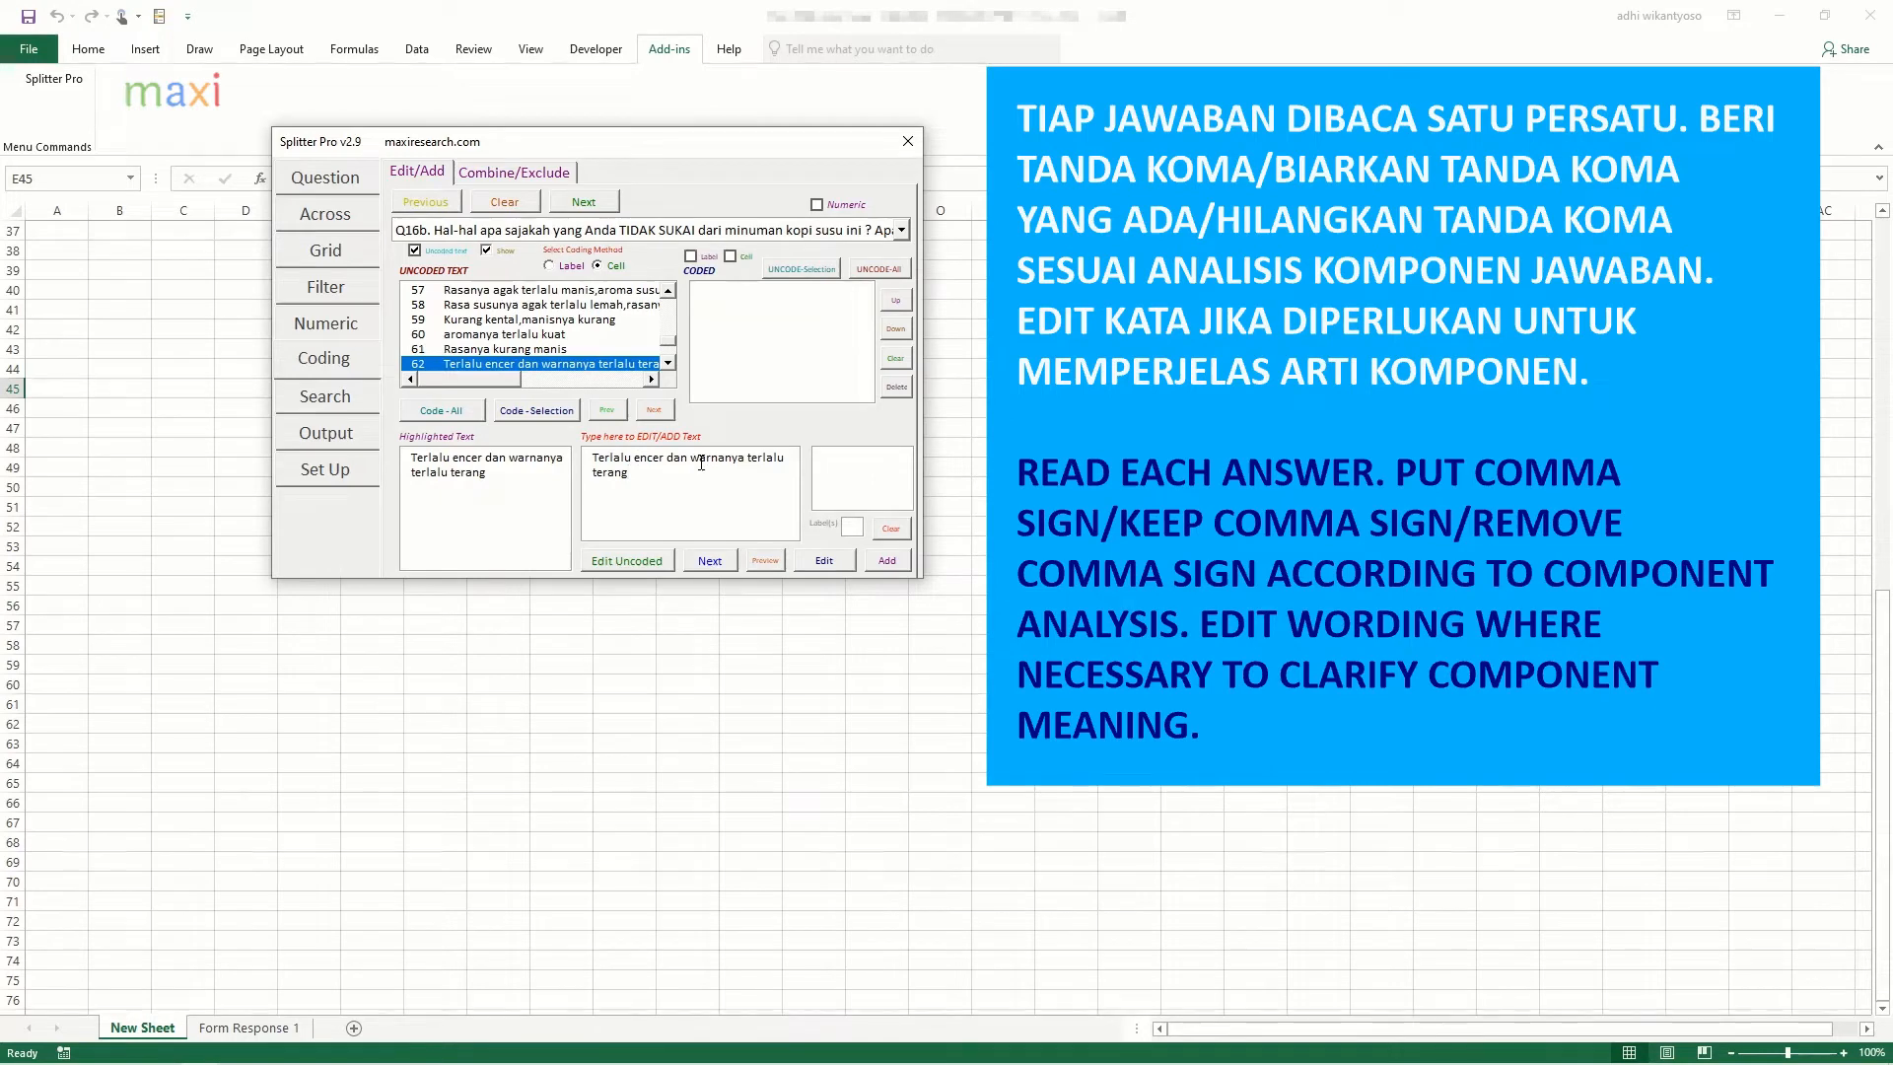
{"action": "key", "text": "BackSpace"}
{"action": "key", "text": "BackSpace"}
{"action": "key", "text": "BackSpace"}
{"action": "key", "text": "BackSpace"}
{"action": "type", "text": ","}
{"action": "key", "text": "Return"}
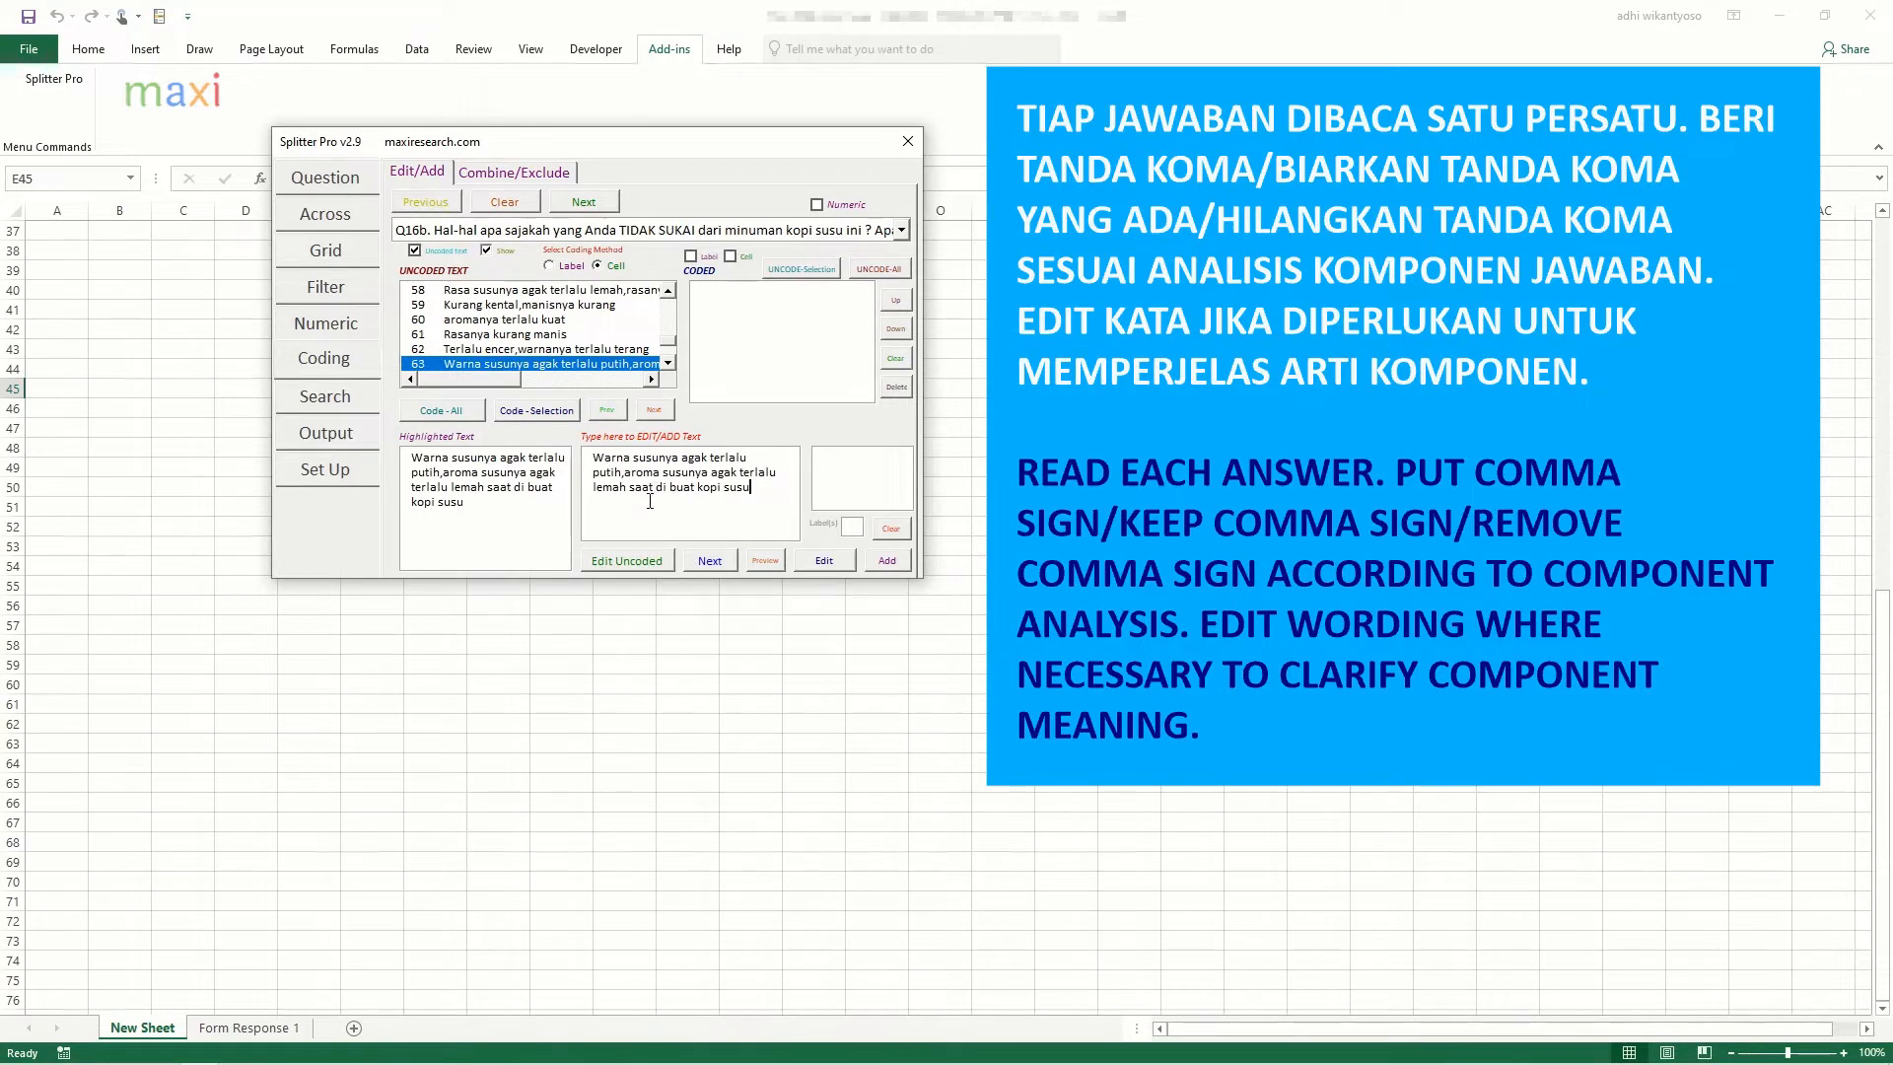
Step: Accept uncoded answers 63 through 71 without editing their text
{"action": "left_click", "coordinate": [652, 562]}
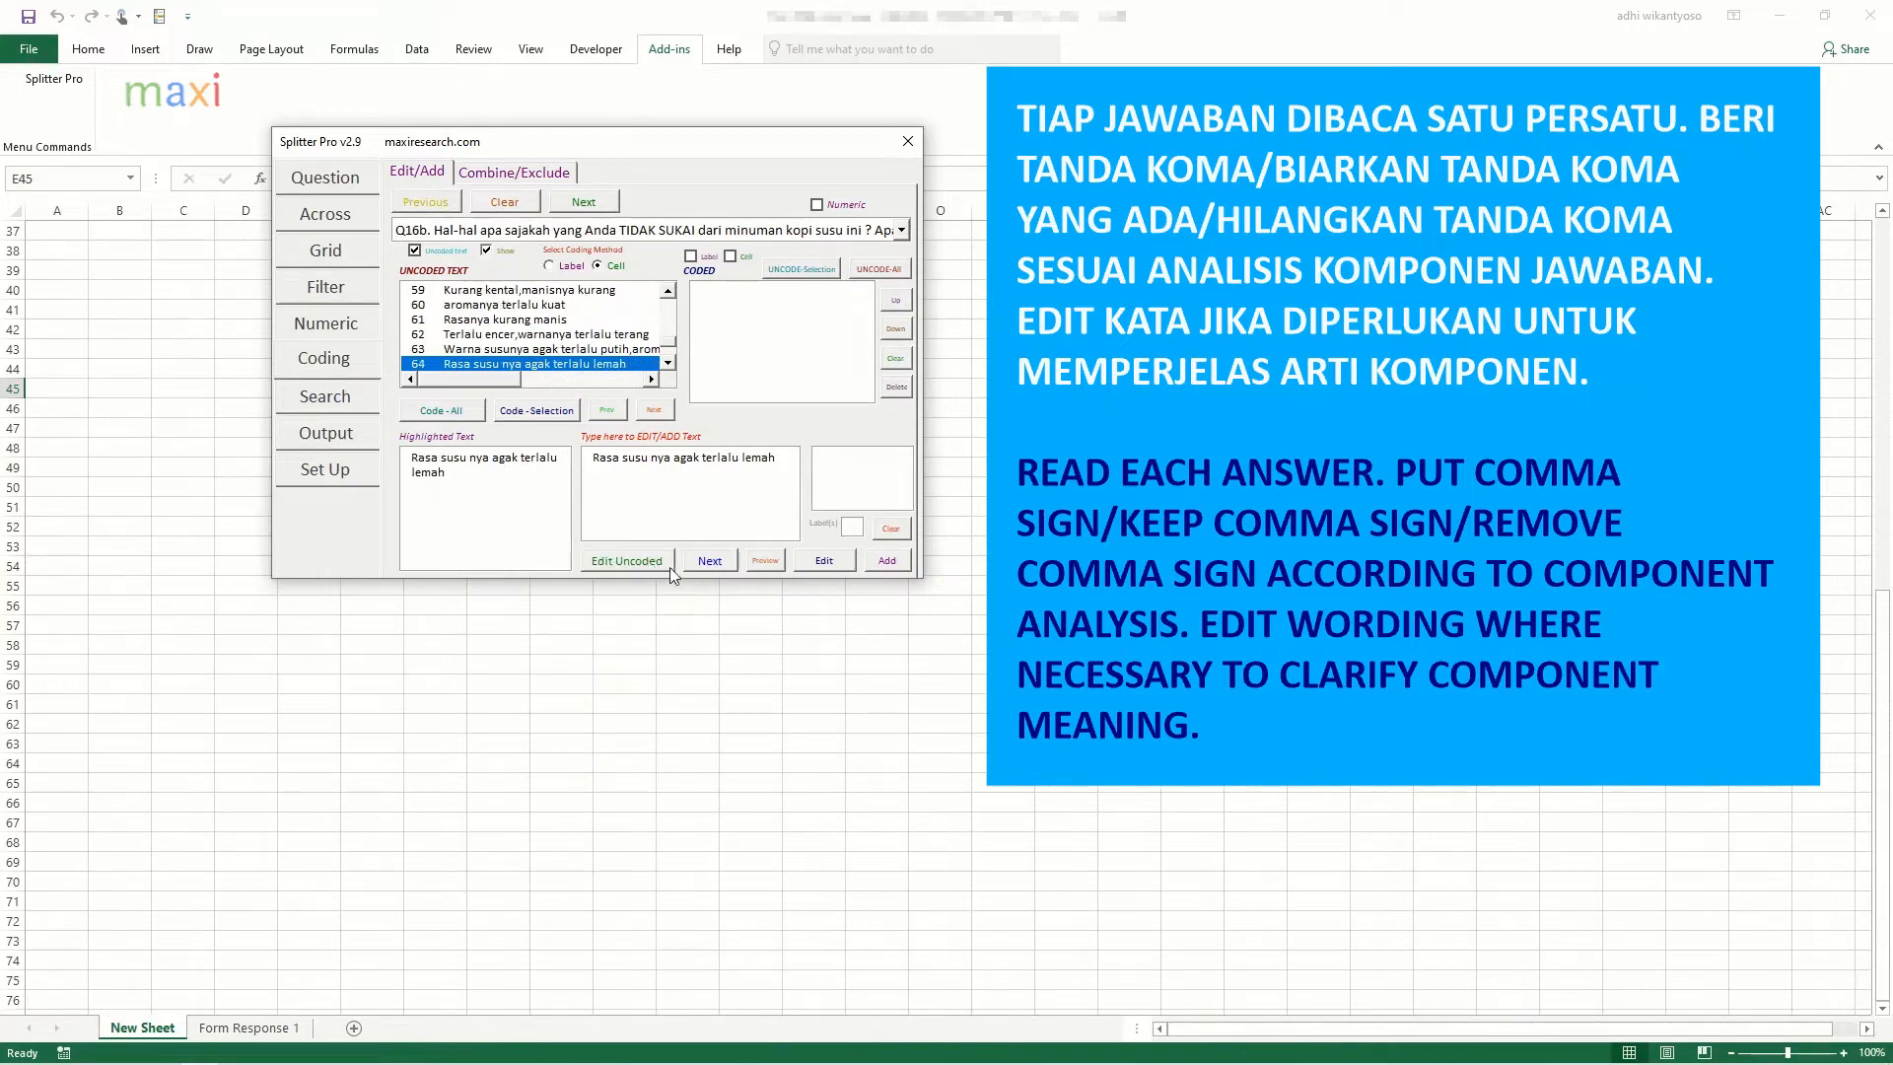
{"action": "left_click", "coordinate": [668, 567]}
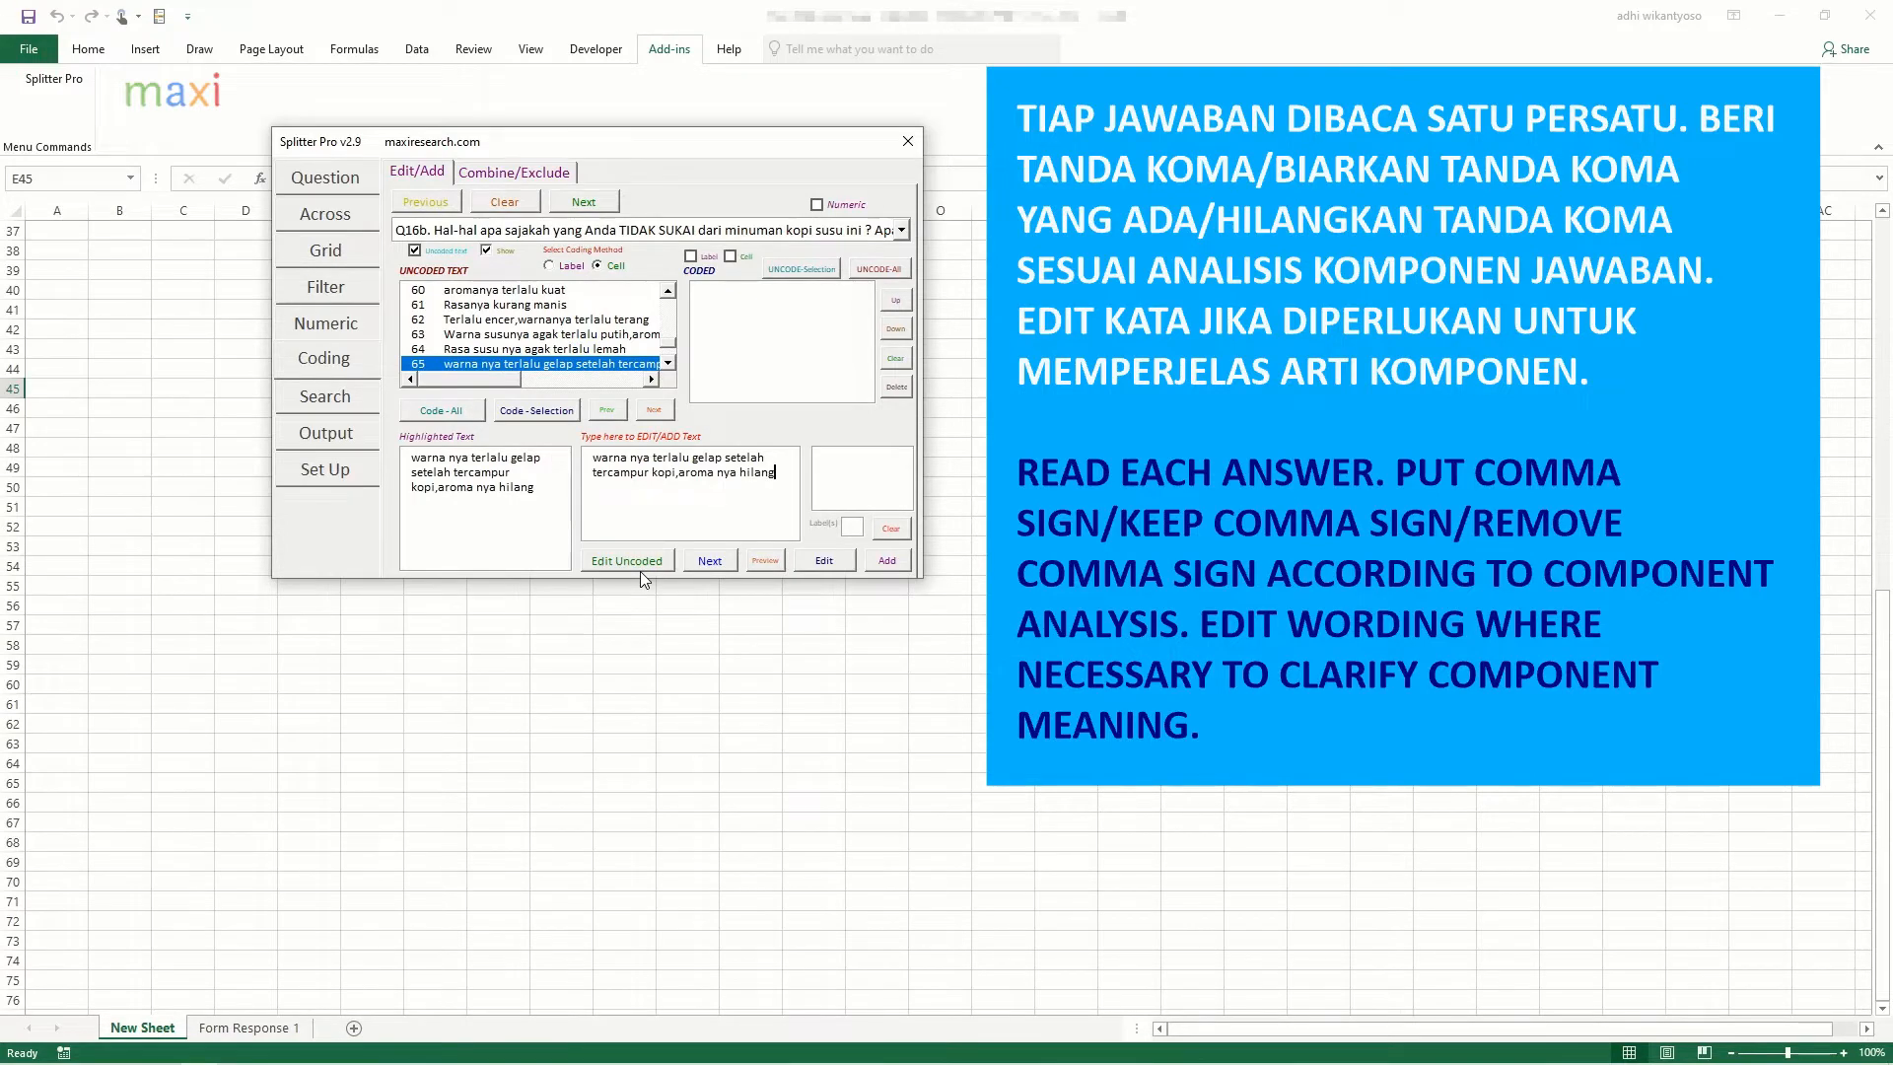
{"action": "left_click", "coordinate": [641, 571]}
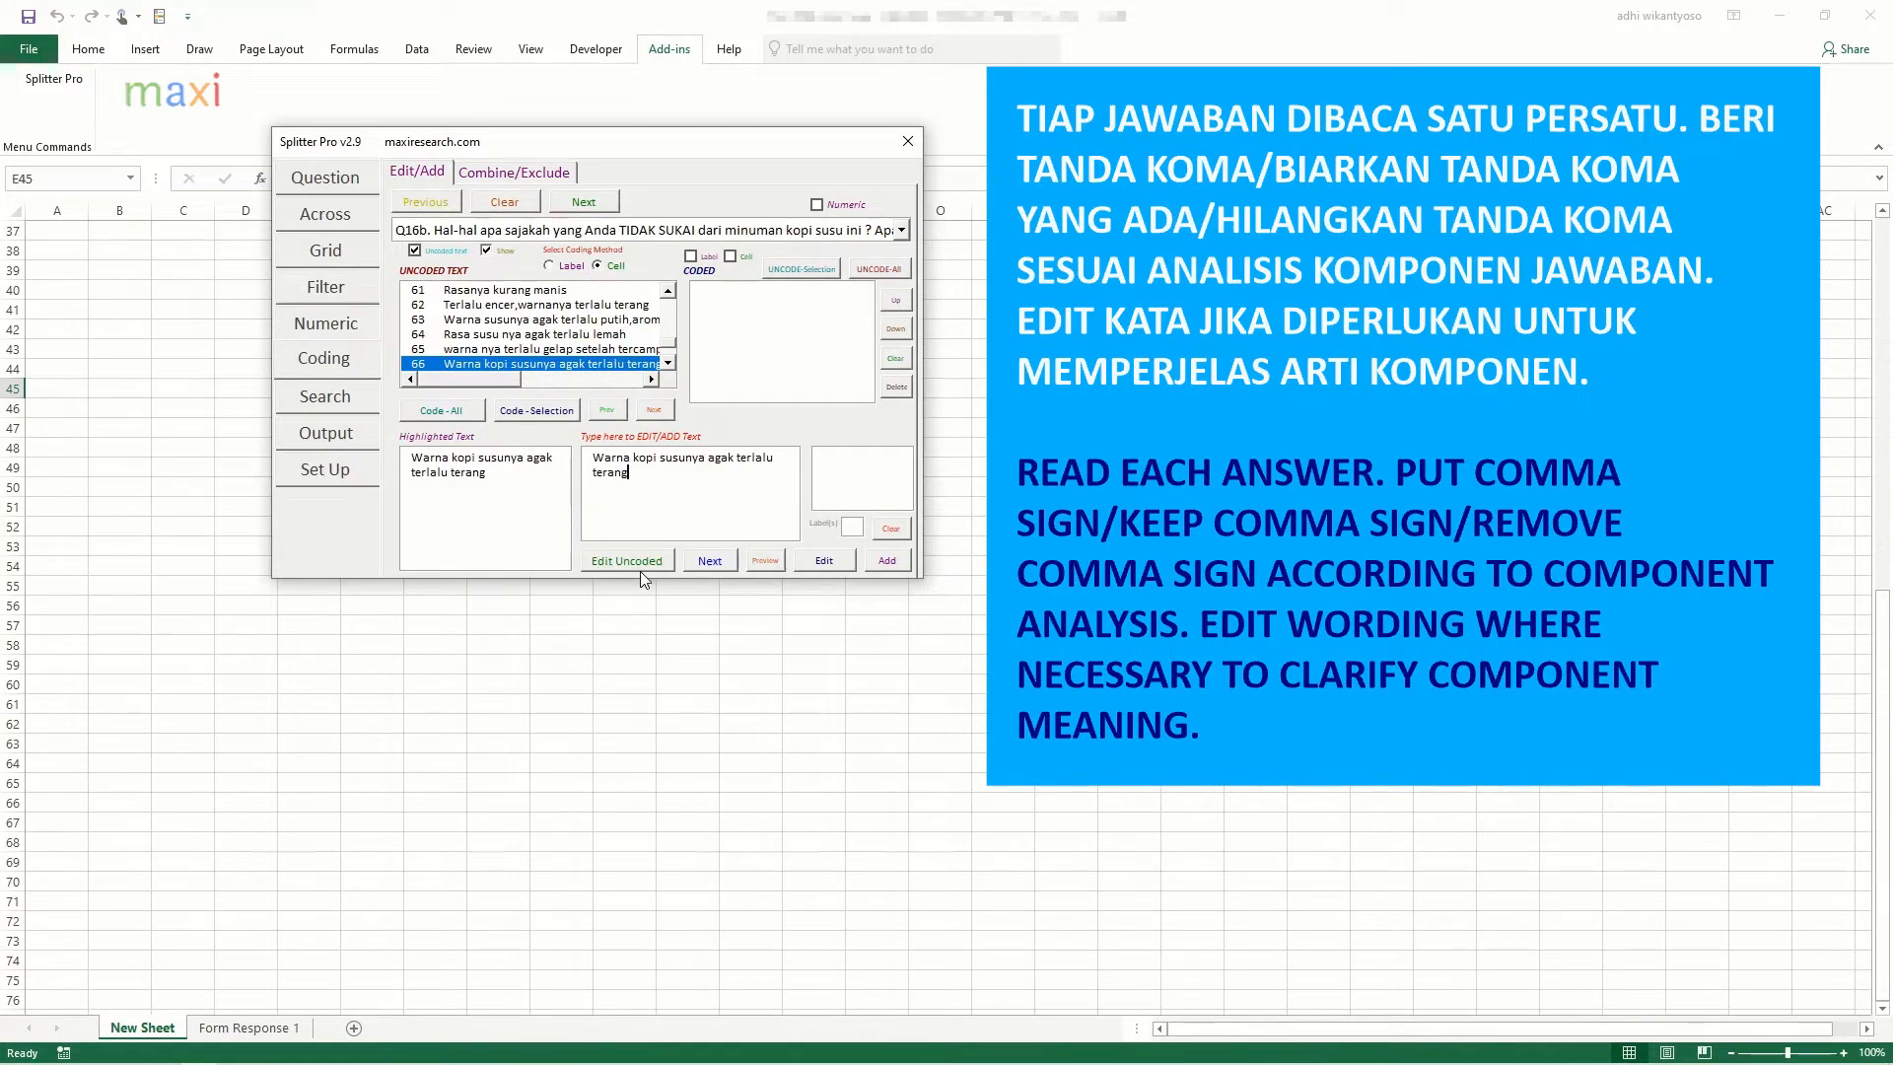
{"action": "left_click", "coordinate": [641, 571]}
{"action": "left_click", "coordinate": [641, 571]}
{"action": "left_click", "coordinate": [641, 571]}
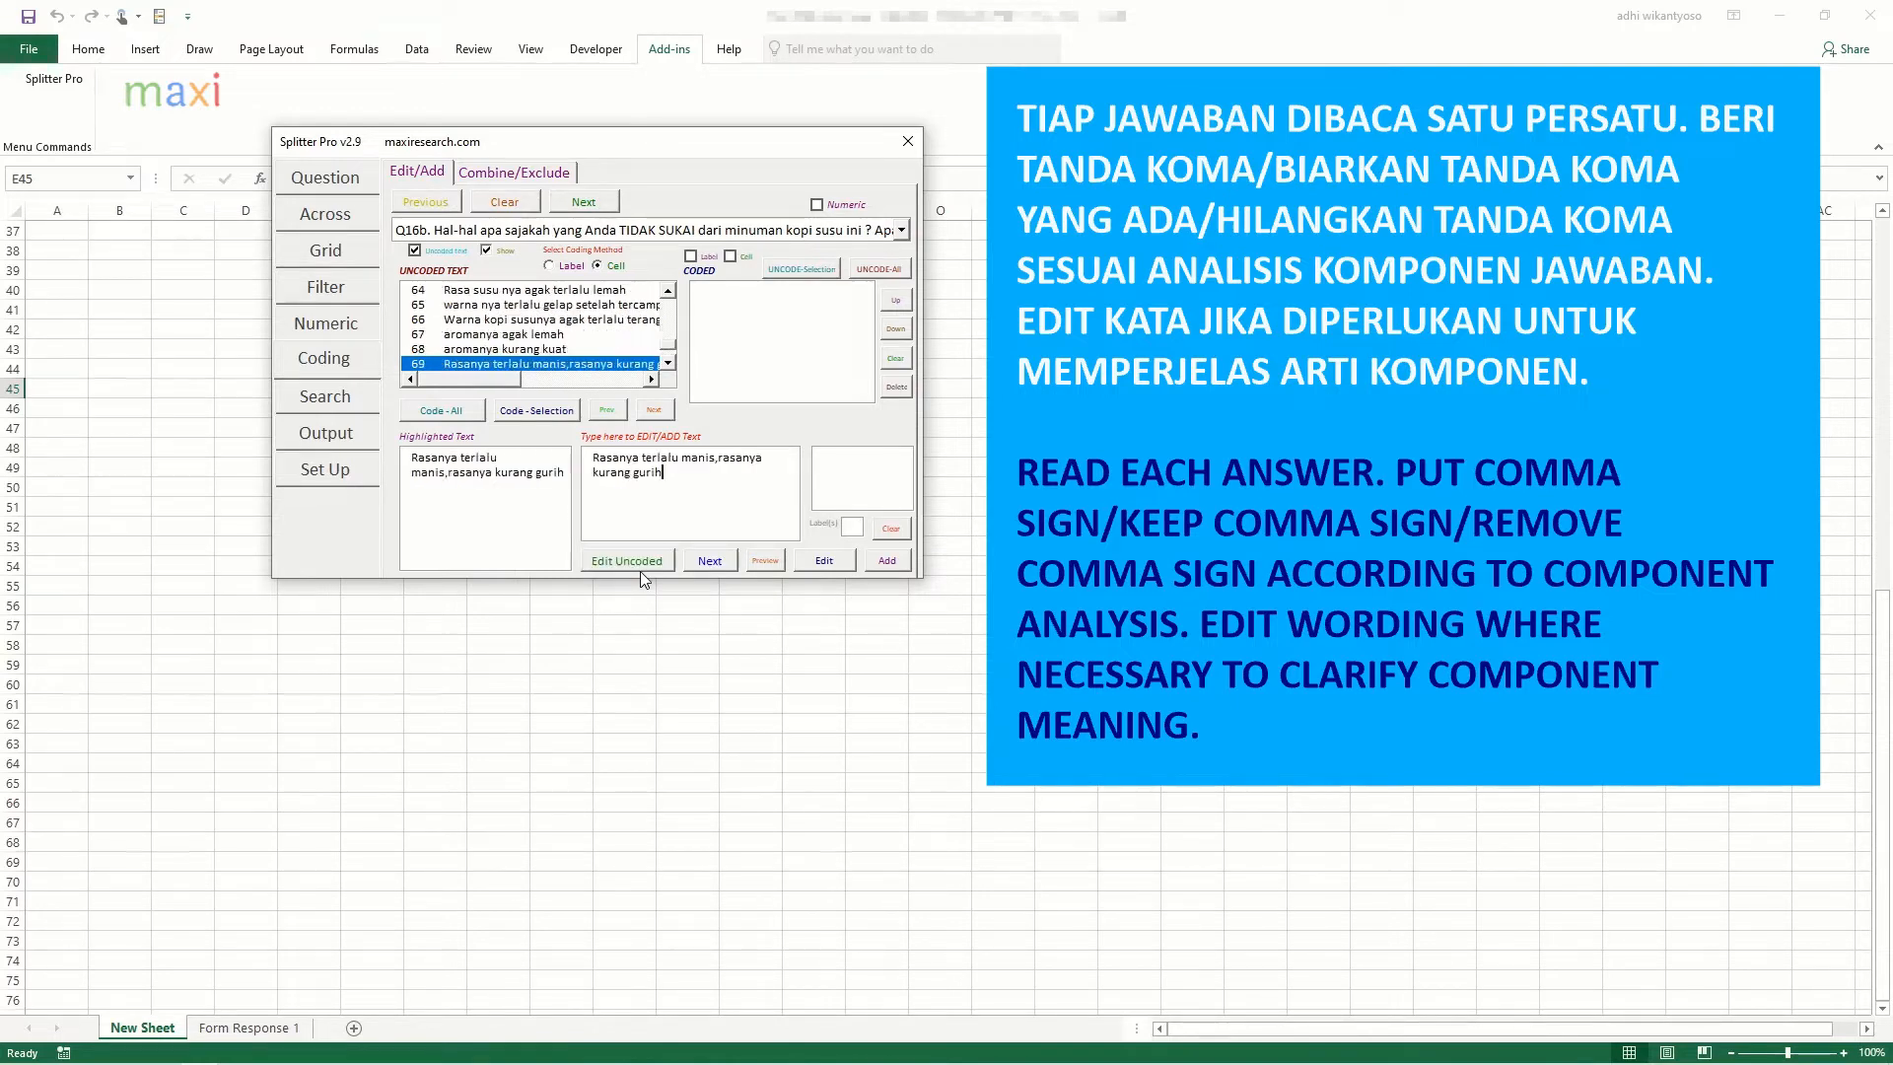
{"action": "left_click", "coordinate": [641, 571]}
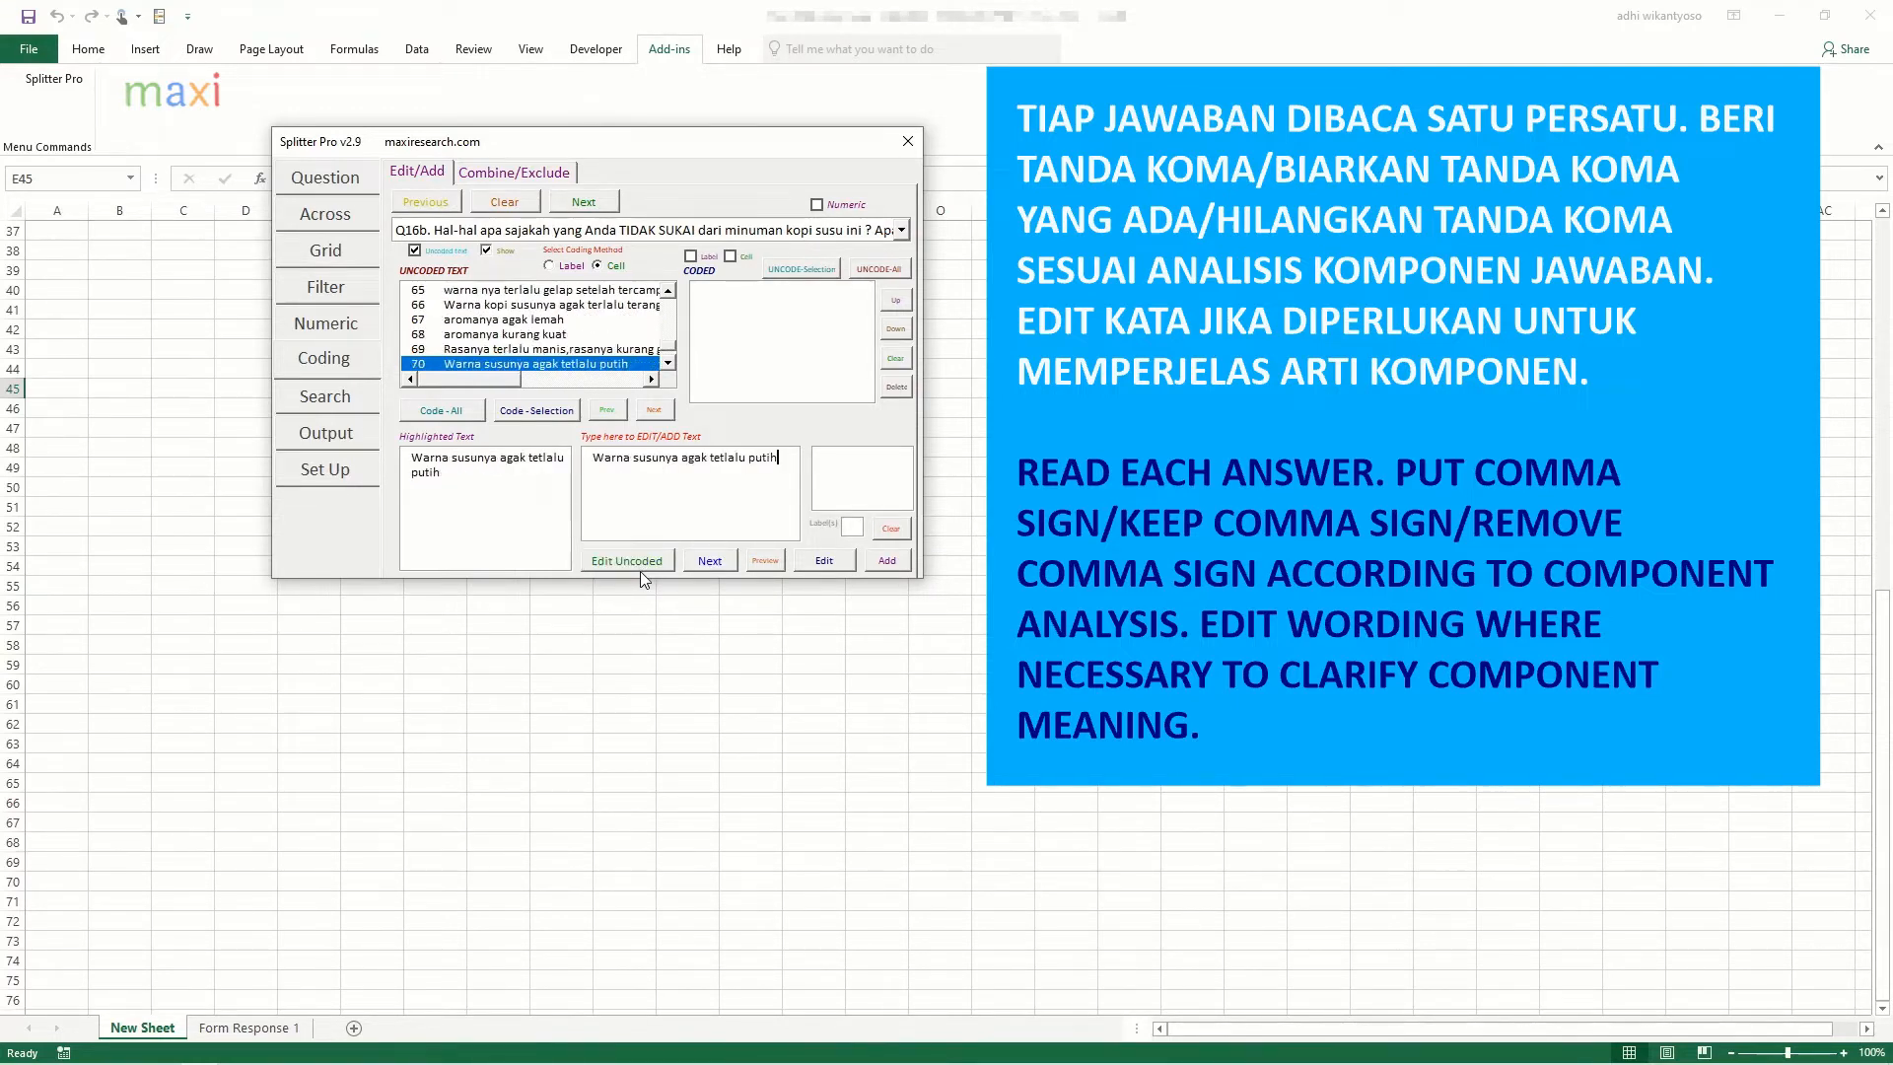
{"action": "left_click", "coordinate": [641, 571]}
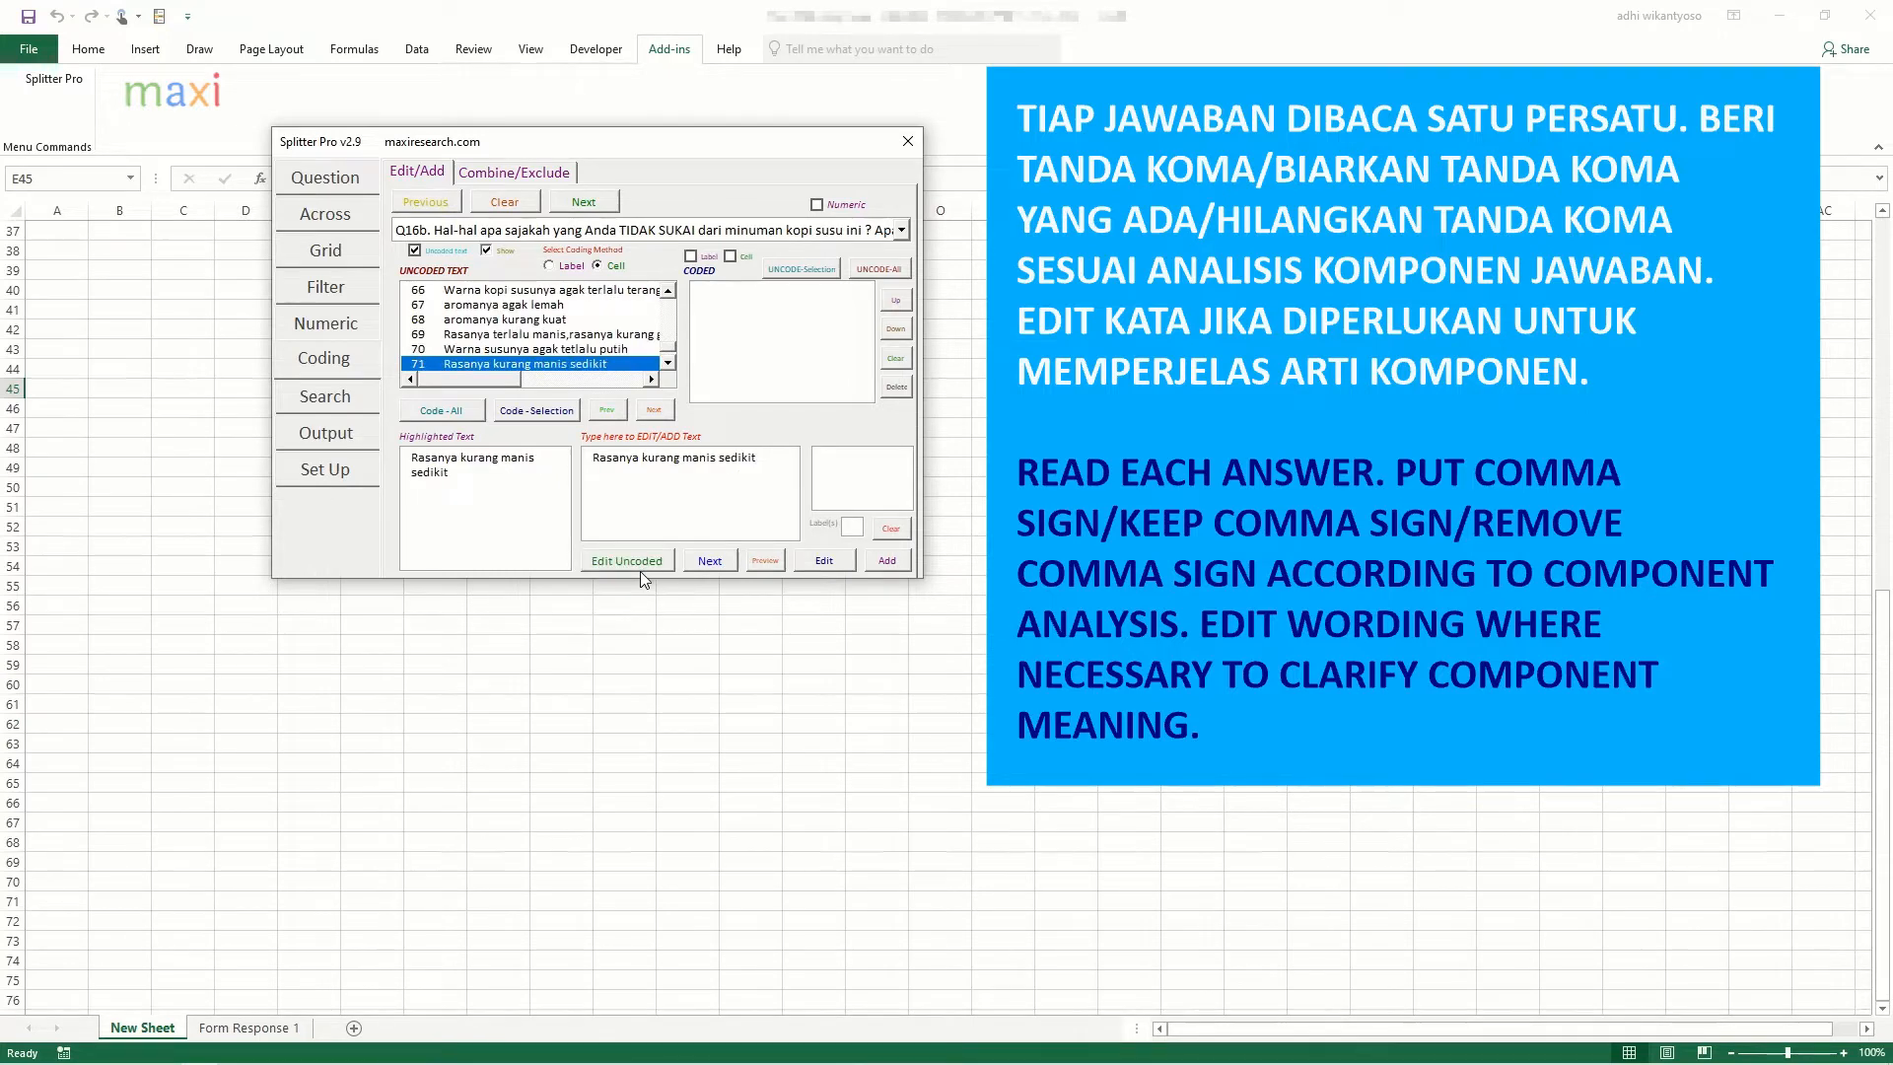
{"action": "left_click", "coordinate": [641, 570]}
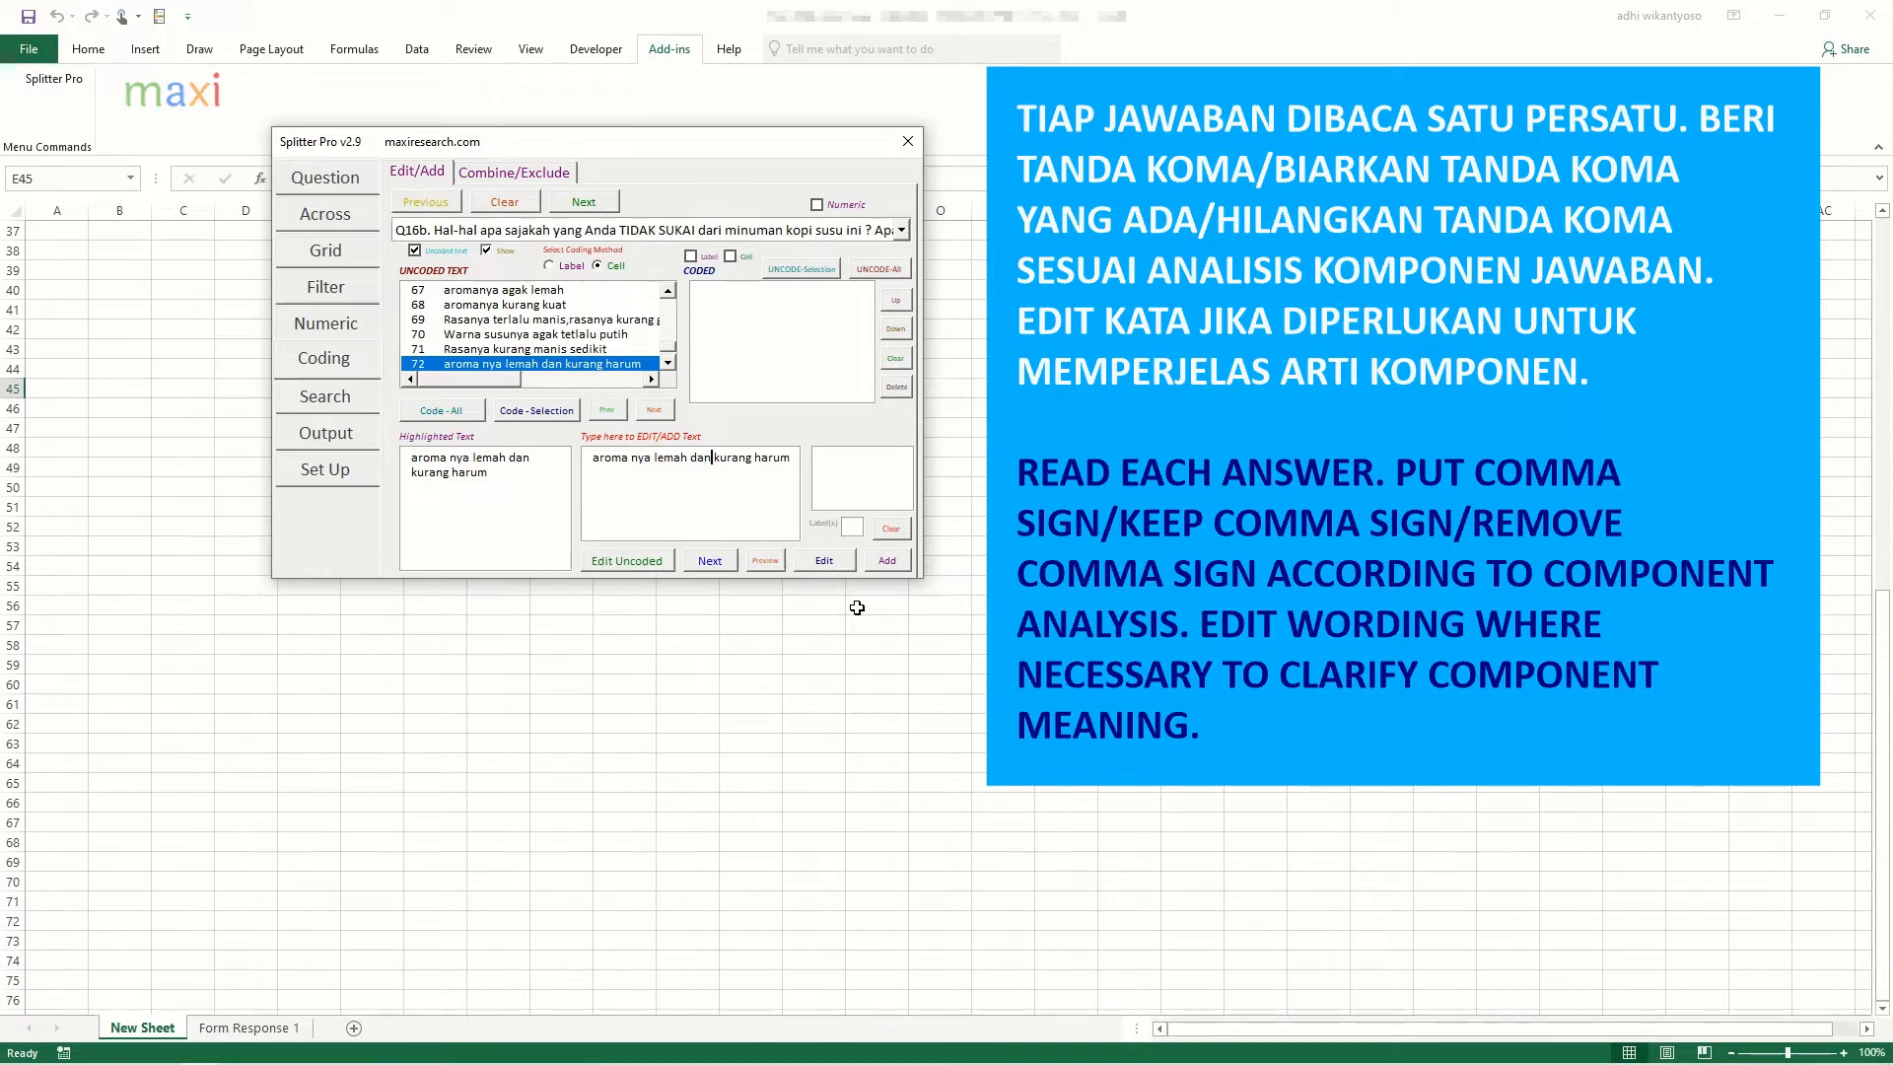
Step: Replace "dan" in answer 72 with a comma so it reads "aroma nya lemah,kurang harum", and save it
{"action": "key", "text": "BackSpace"}
{"action": "key", "text": "BackSpace"}
{"action": "key", "text": "BackSpace"}
{"action": "key", "text": "BackSpace"}
{"action": "type", "text": ","}
{"action": "key", "text": "Return"}
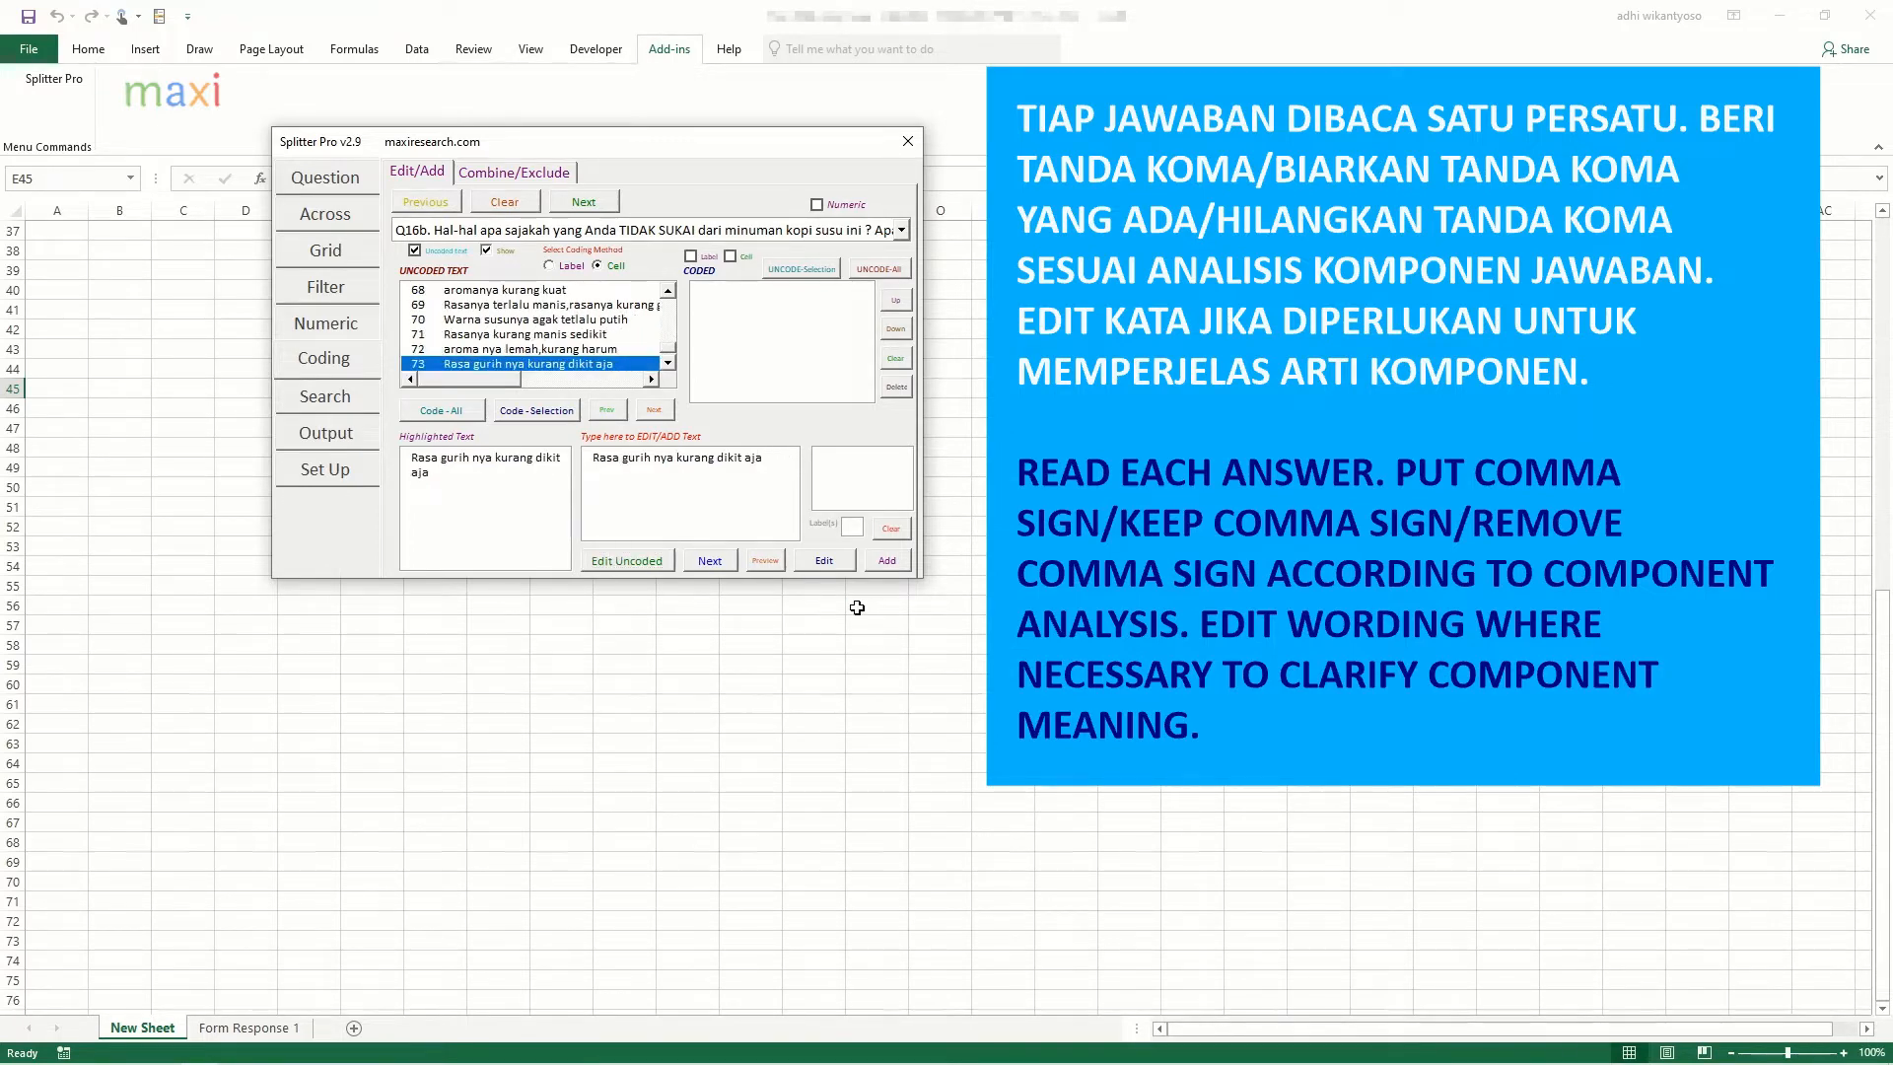
Step: Accept the last two uncoded answers, 73 and 74, without editing their text
{"action": "key", "text": "Tab"}
{"action": "key", "text": "Return"}
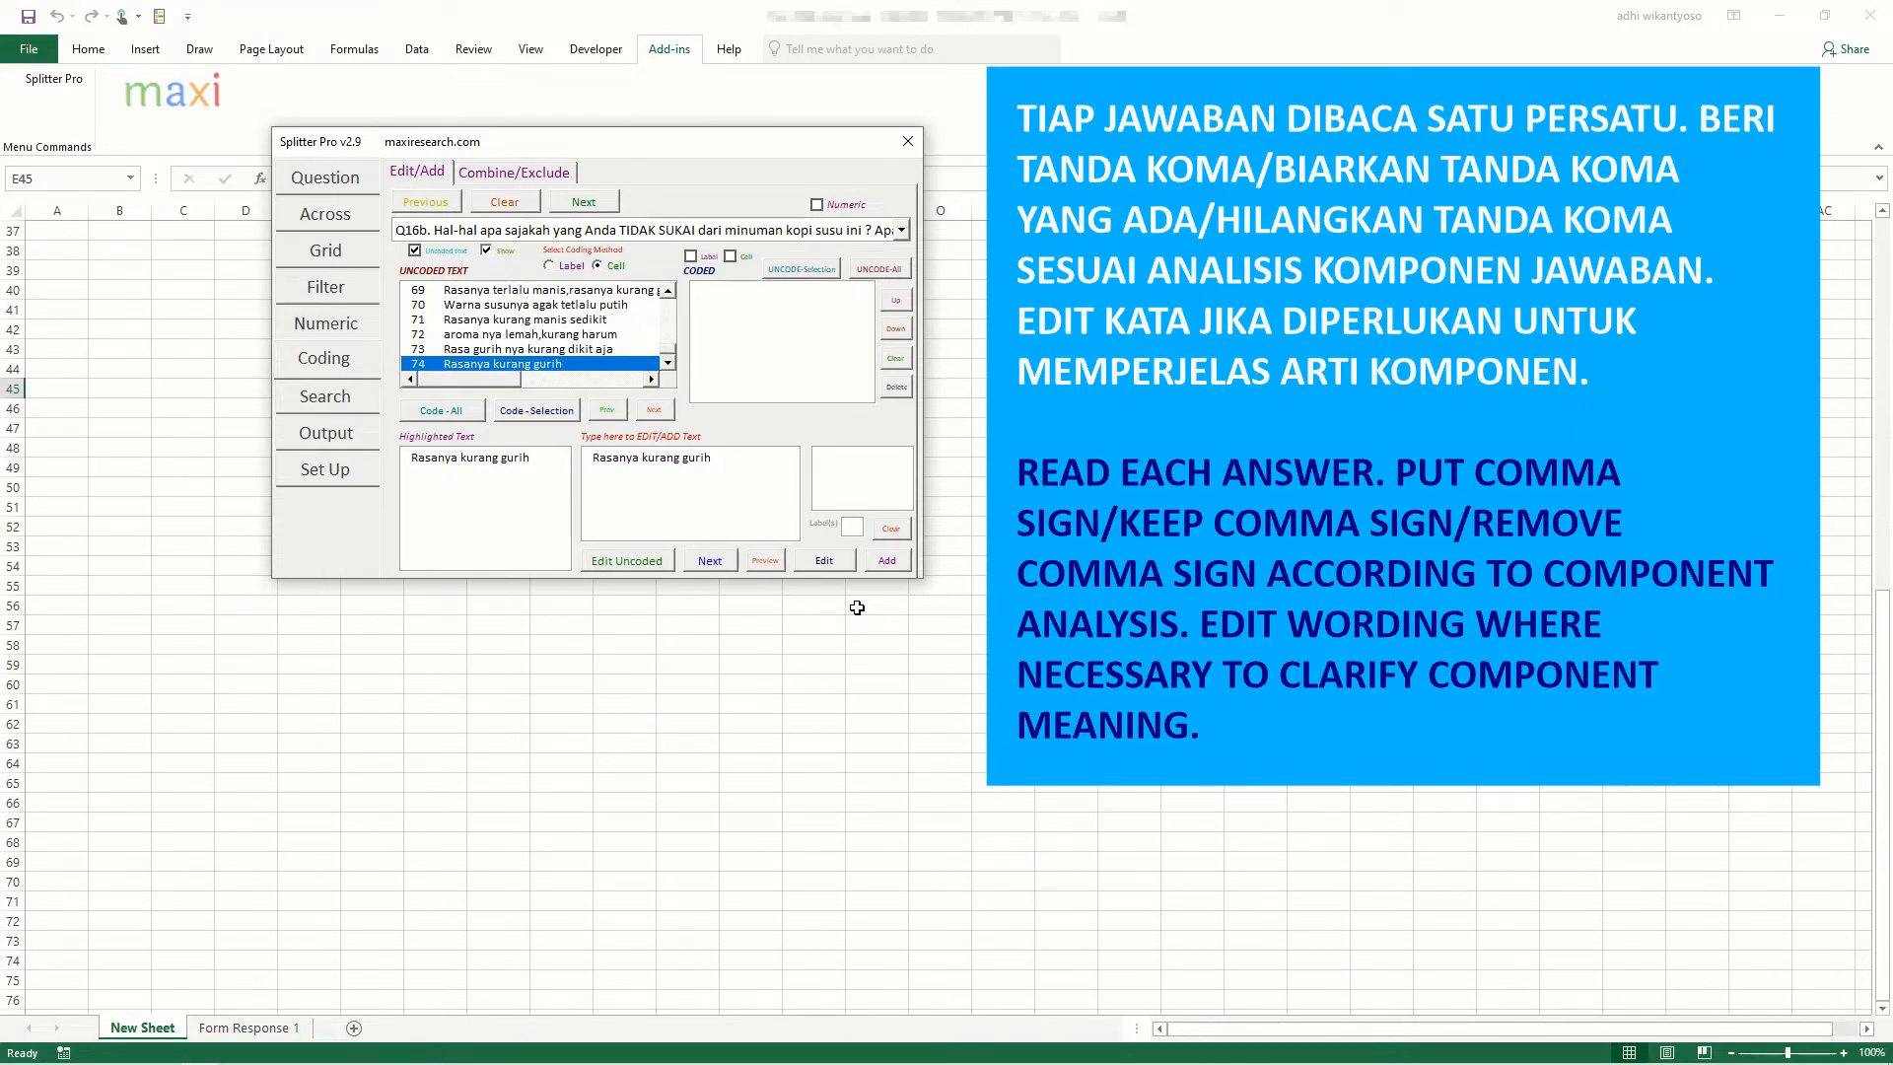
{"action": "key", "text": "Tab"}
{"action": "key", "text": "Return"}
{"action": "key", "text": "Tab"}
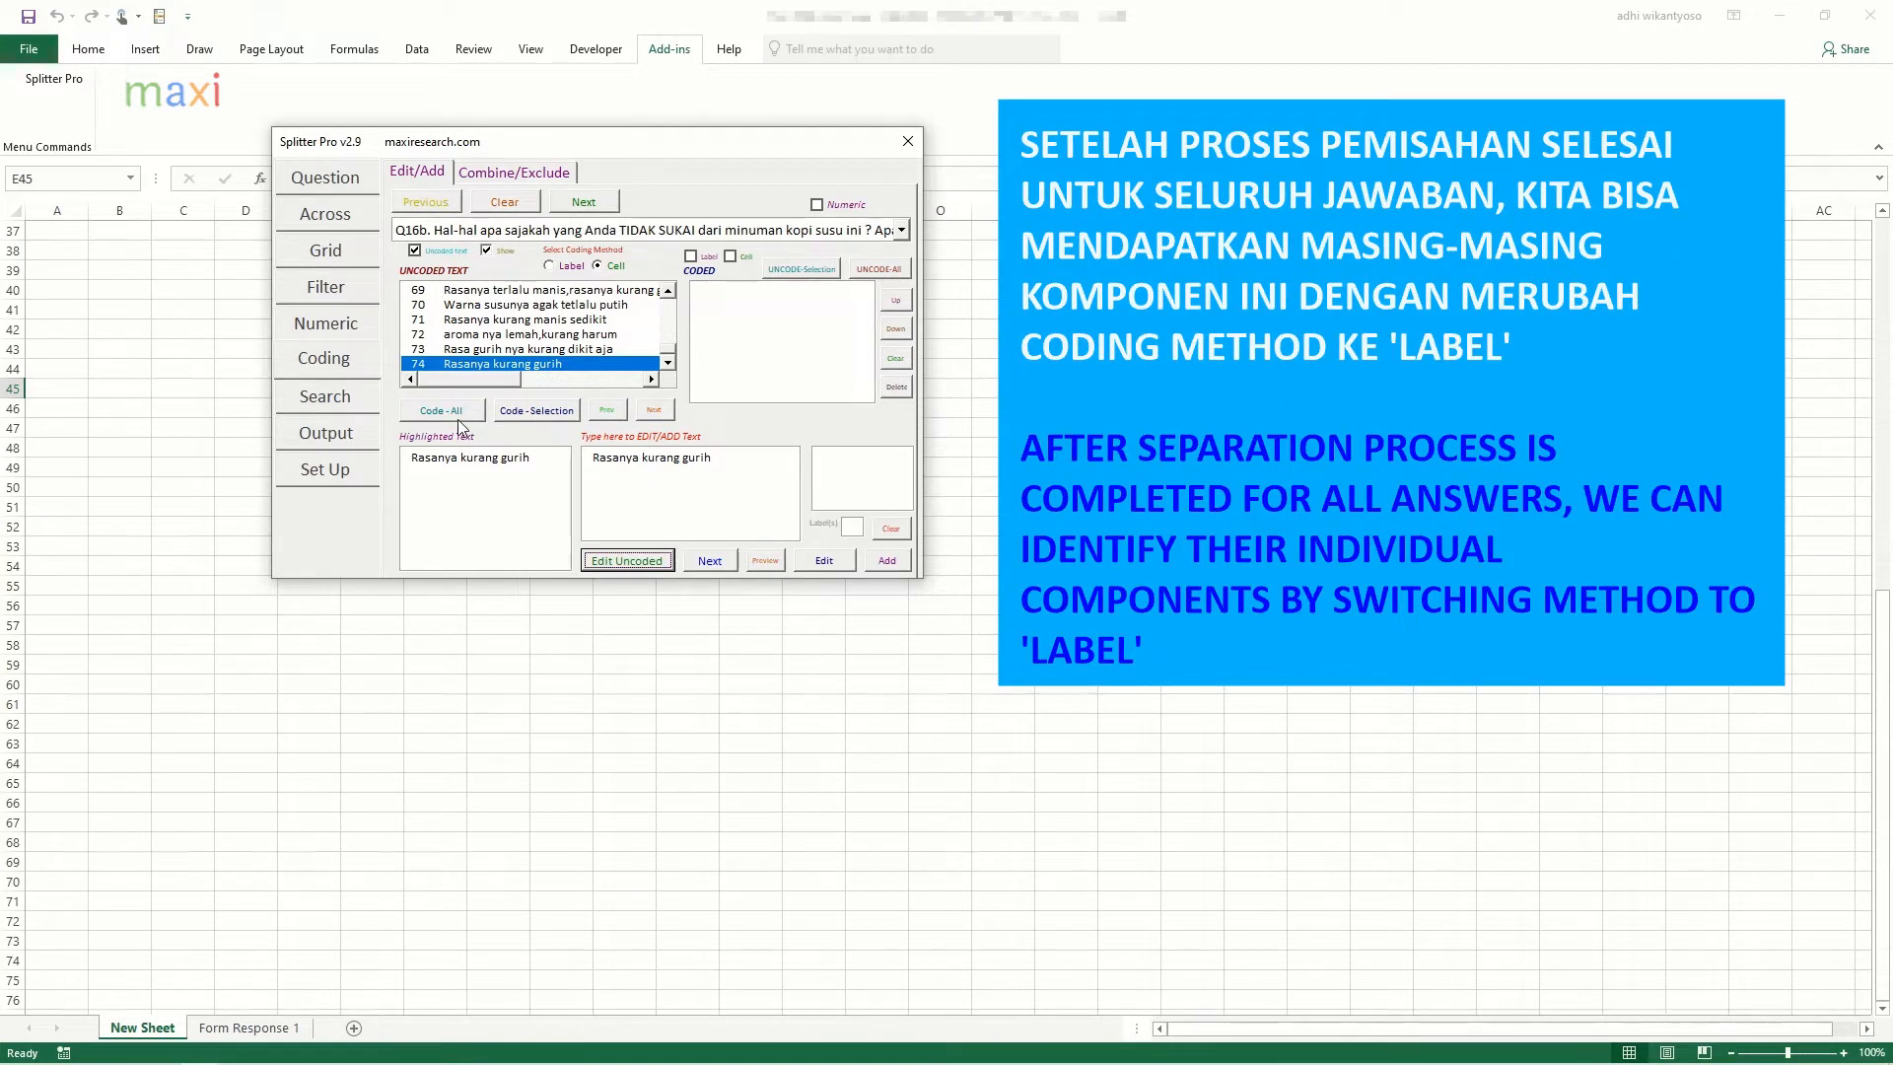
Step: Switch the coding method to Label and code all the individual answer components of Q16b
{"action": "left_click", "coordinate": [553, 267]}
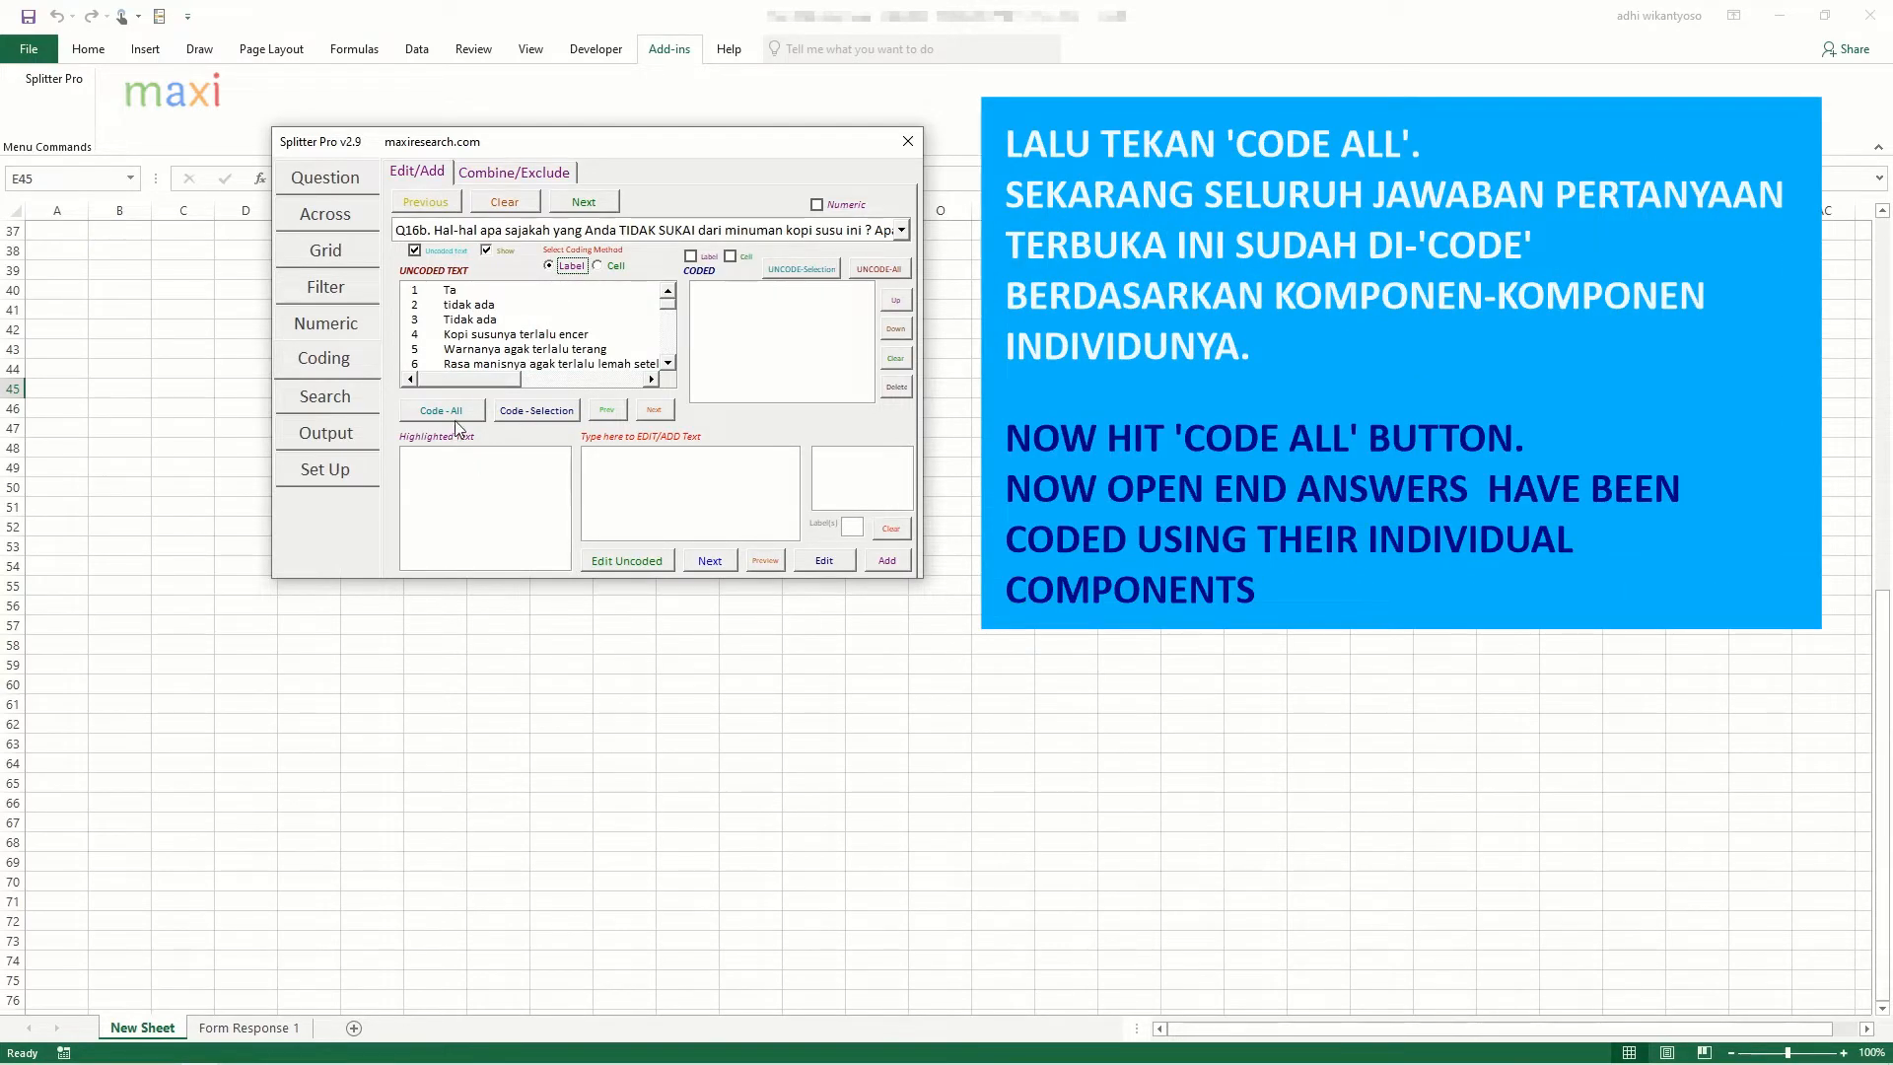
{"action": "left_click", "coordinate": [454, 407]}
{"action": "left_click", "coordinate": [455, 407]}
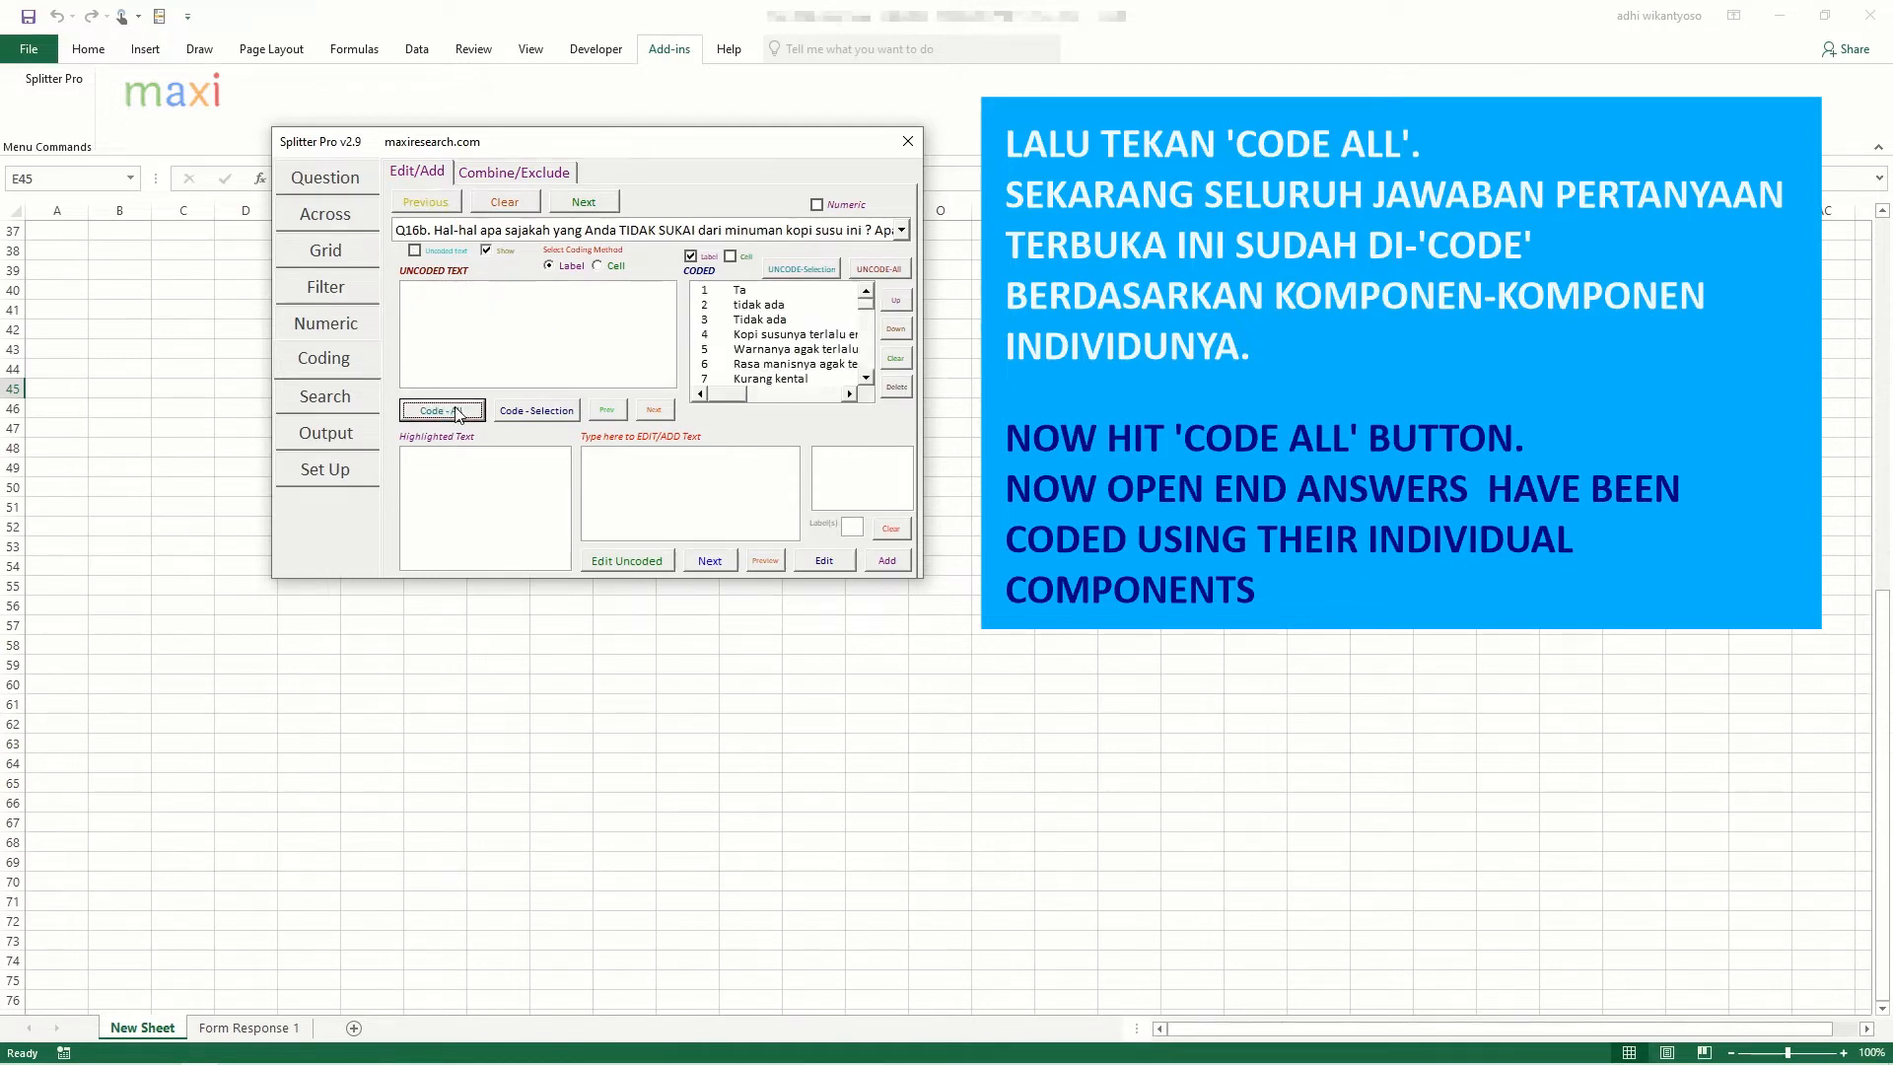
Step: Bring up the coded Q16b components for combining and sort them alphabetically
{"action": "left_click", "coordinate": [499, 174]}
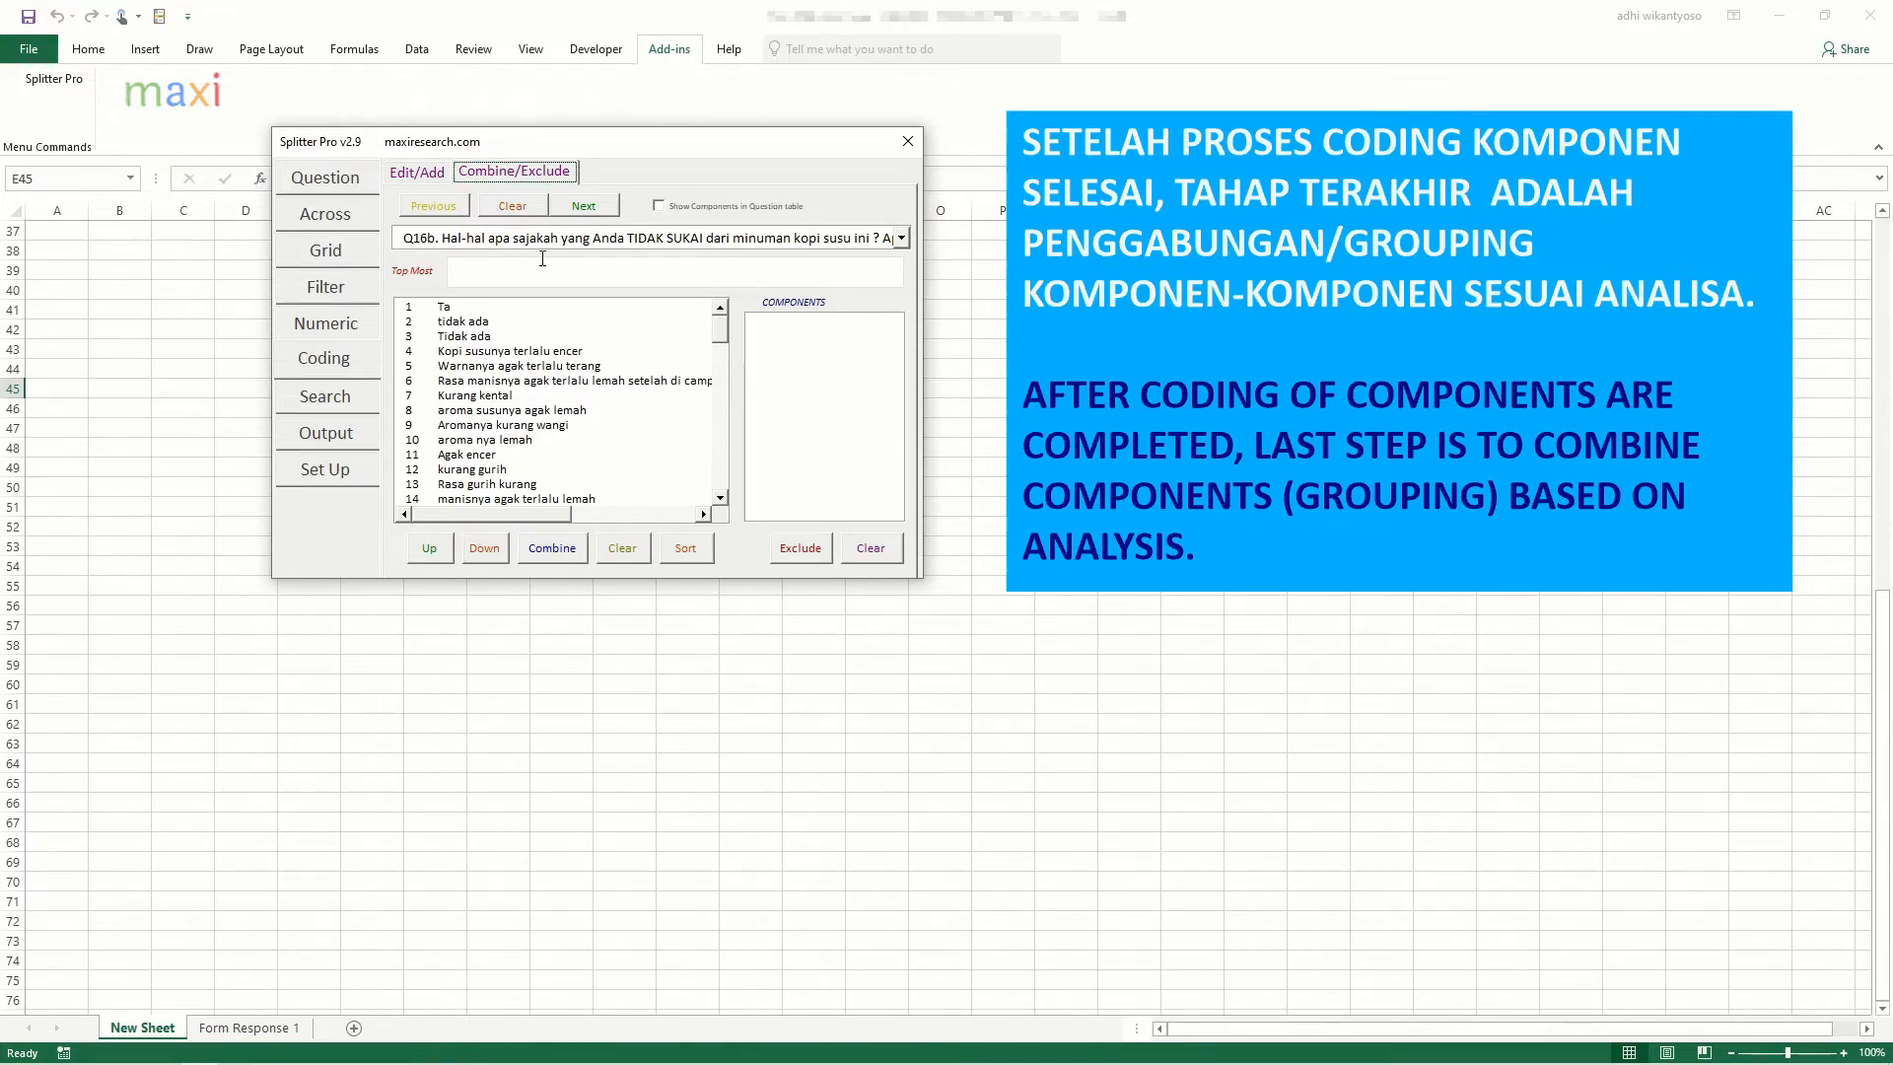
{"action": "left_click", "coordinate": [680, 552]}
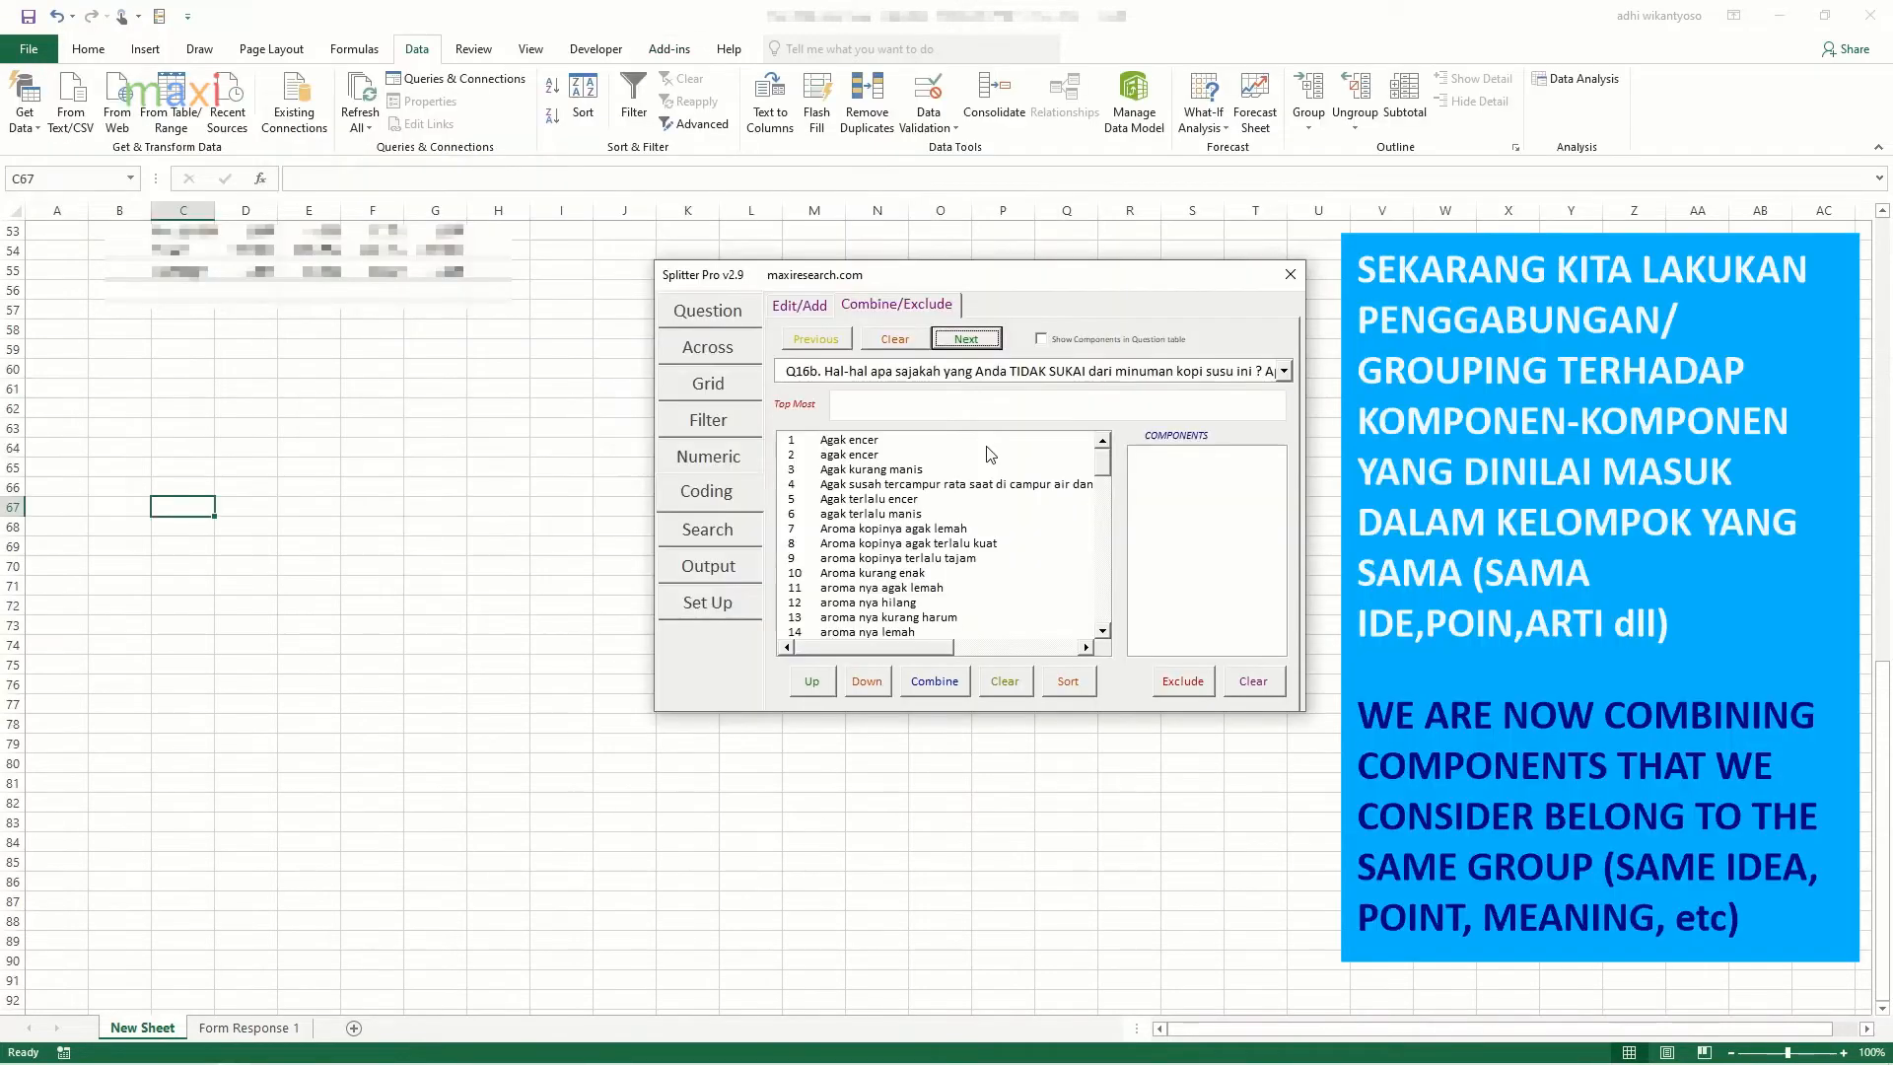
Step: Combine the components "Agak encer", "agak encer" and "Agak terlalu encer" into one group
{"action": "left_click", "coordinate": [976, 439]}
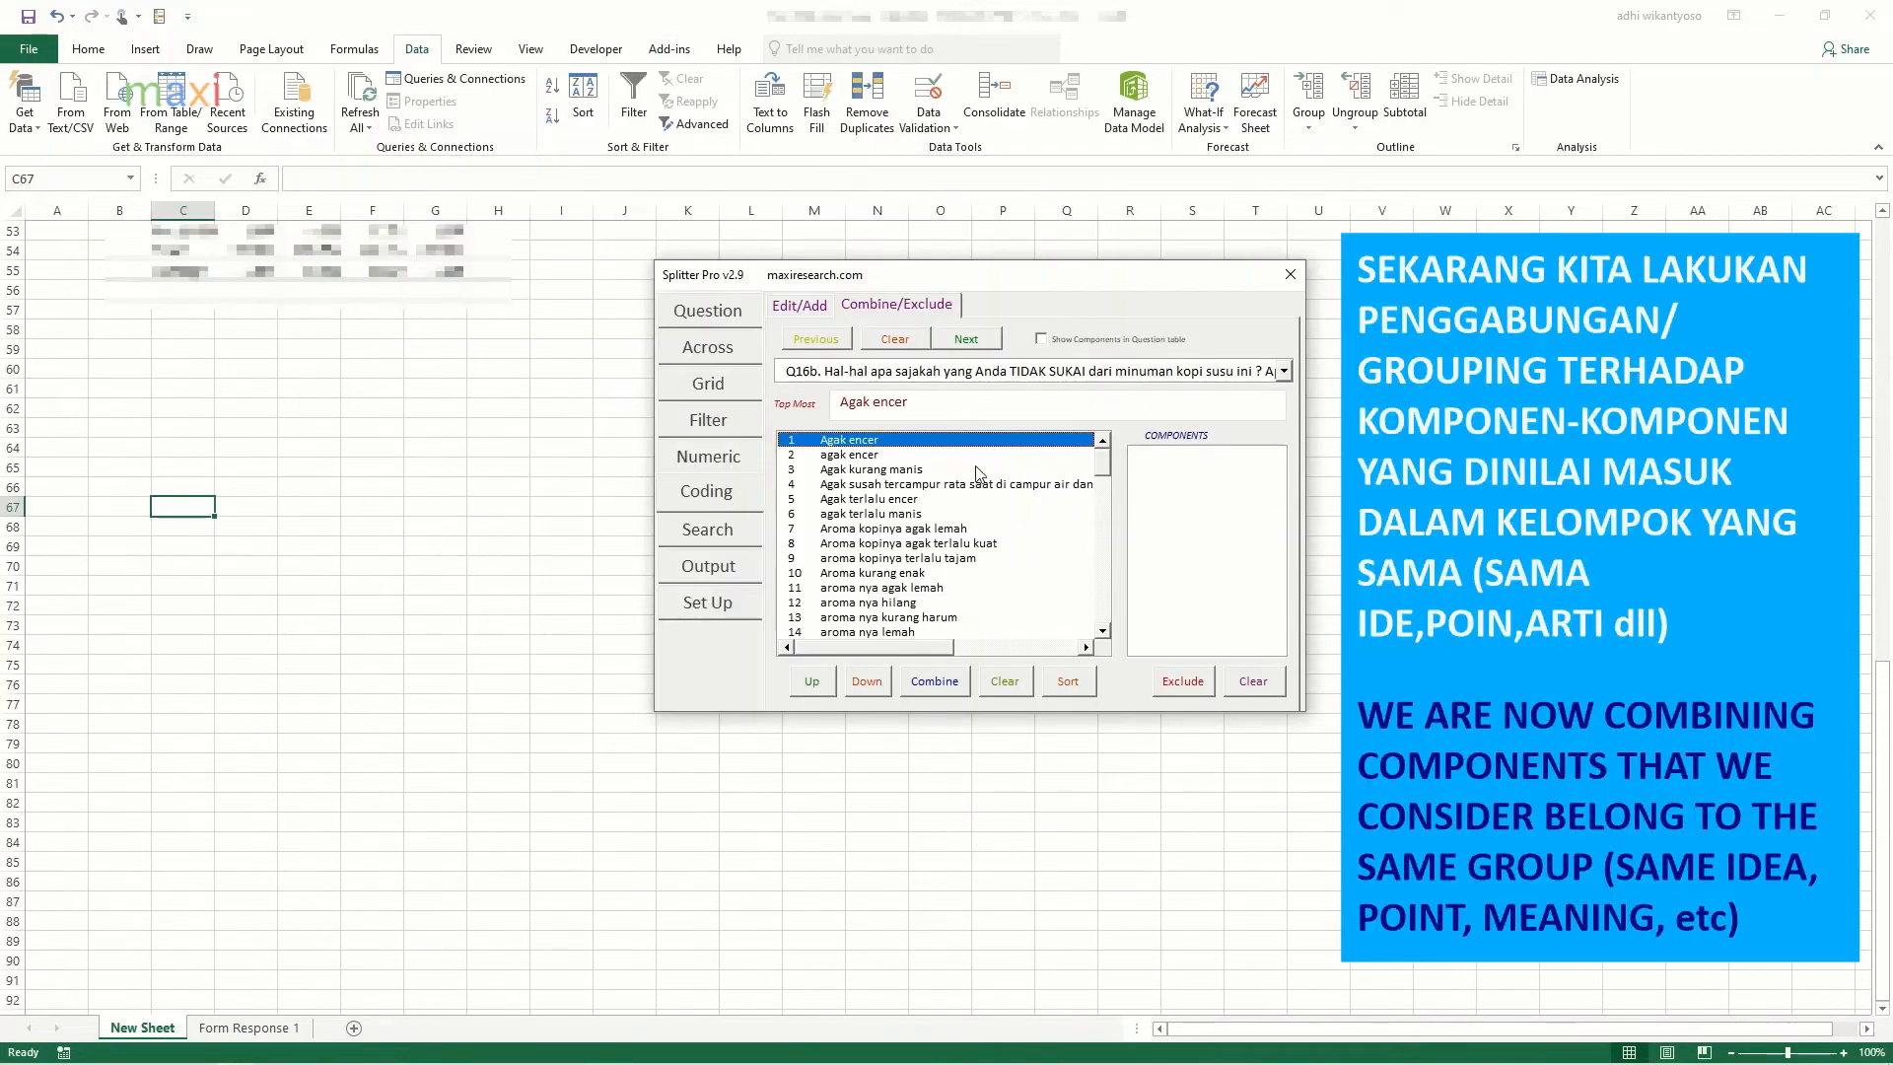
{"action": "left_click", "coordinate": [976, 454]}
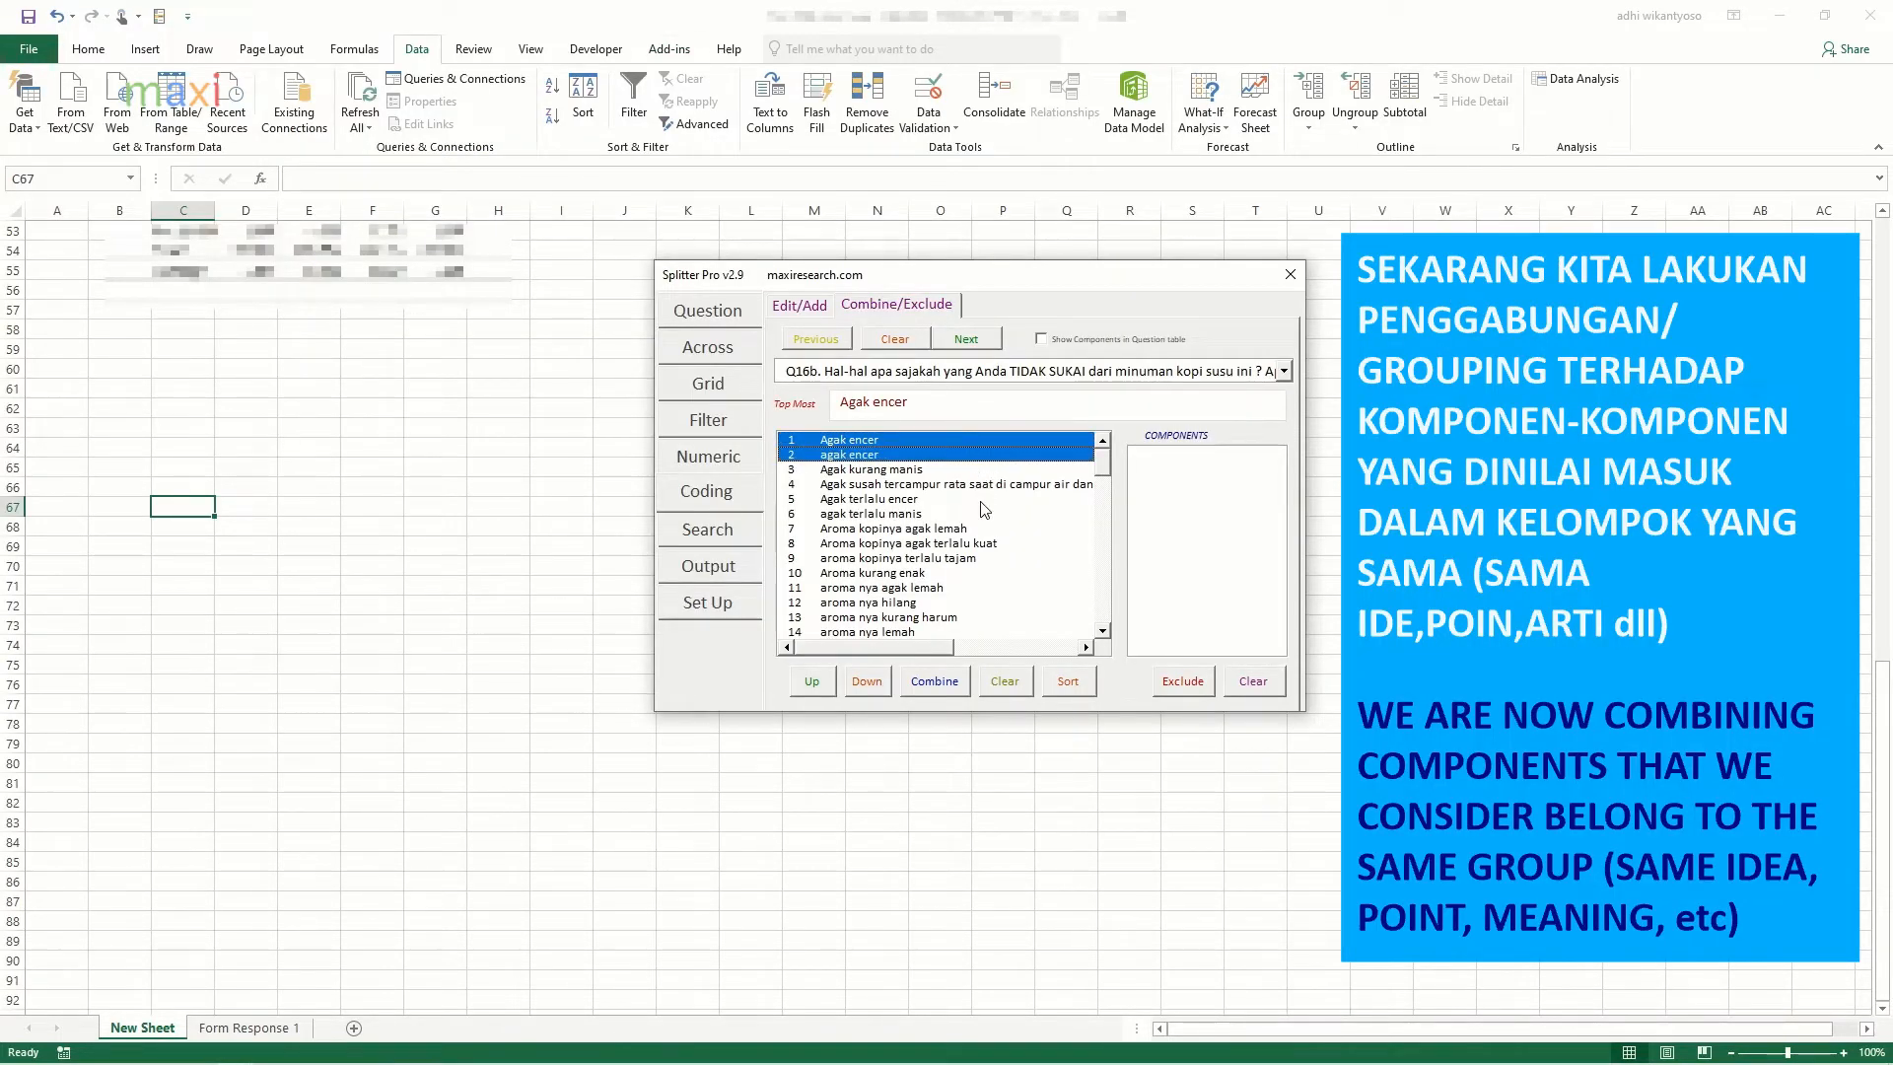
{"action": "left_click", "coordinate": [983, 499]}
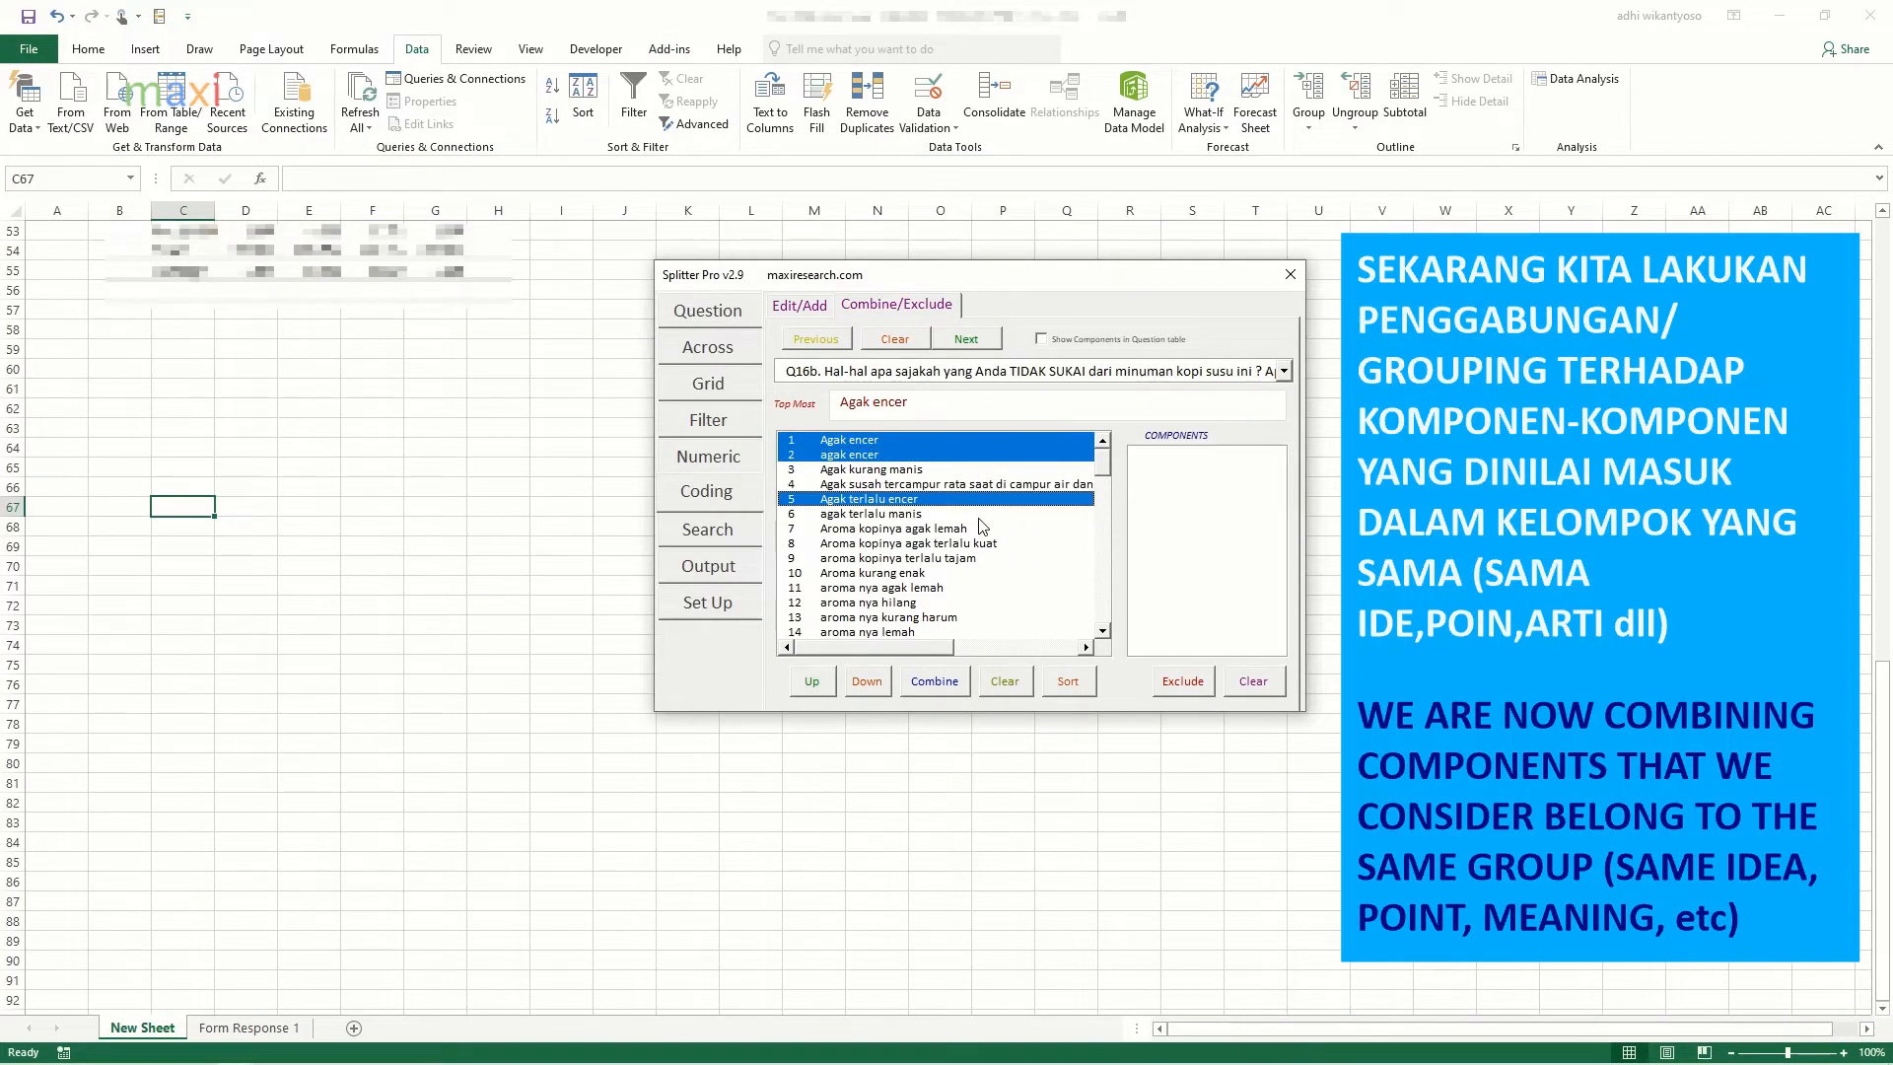
{"action": "left_click", "coordinate": [1103, 631]}
{"action": "left_click", "coordinate": [1103, 631]}
{"action": "left_click", "coordinate": [1102, 631]}
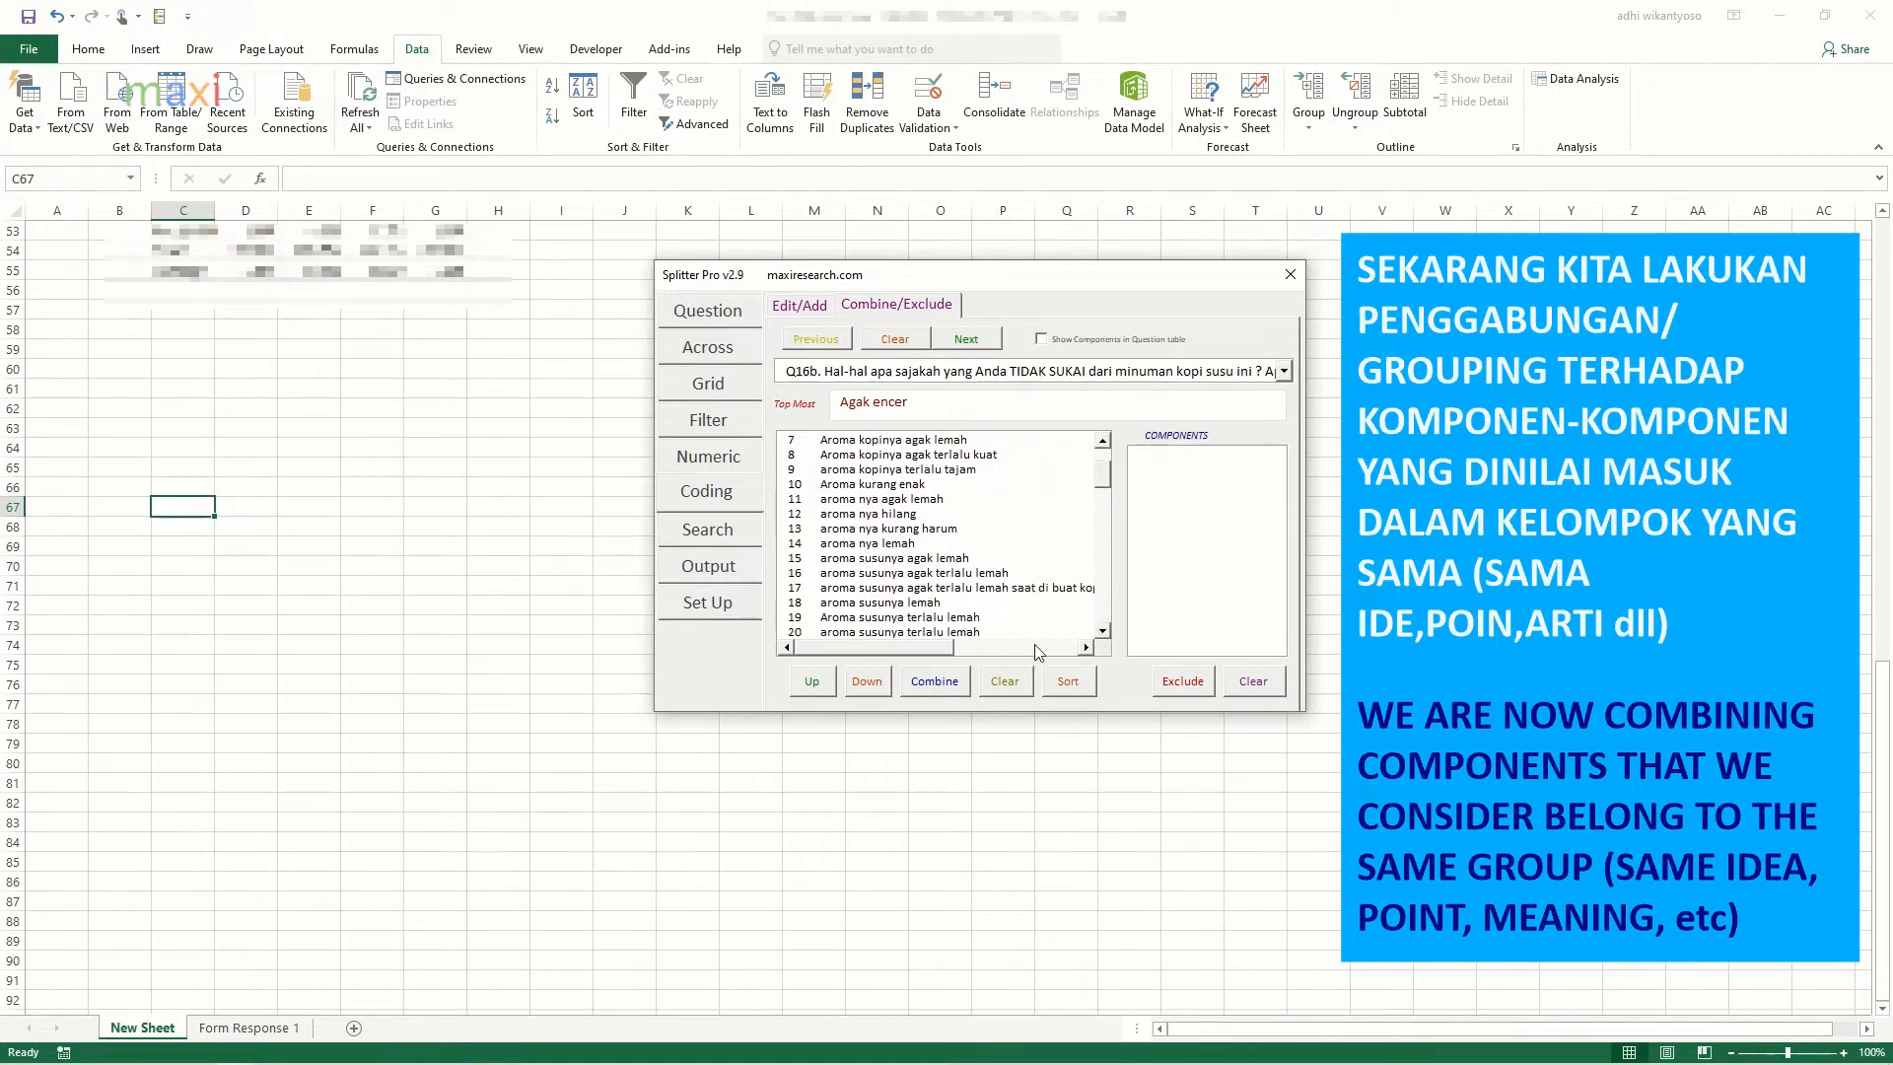
{"action": "left_click", "coordinate": [934, 682]}
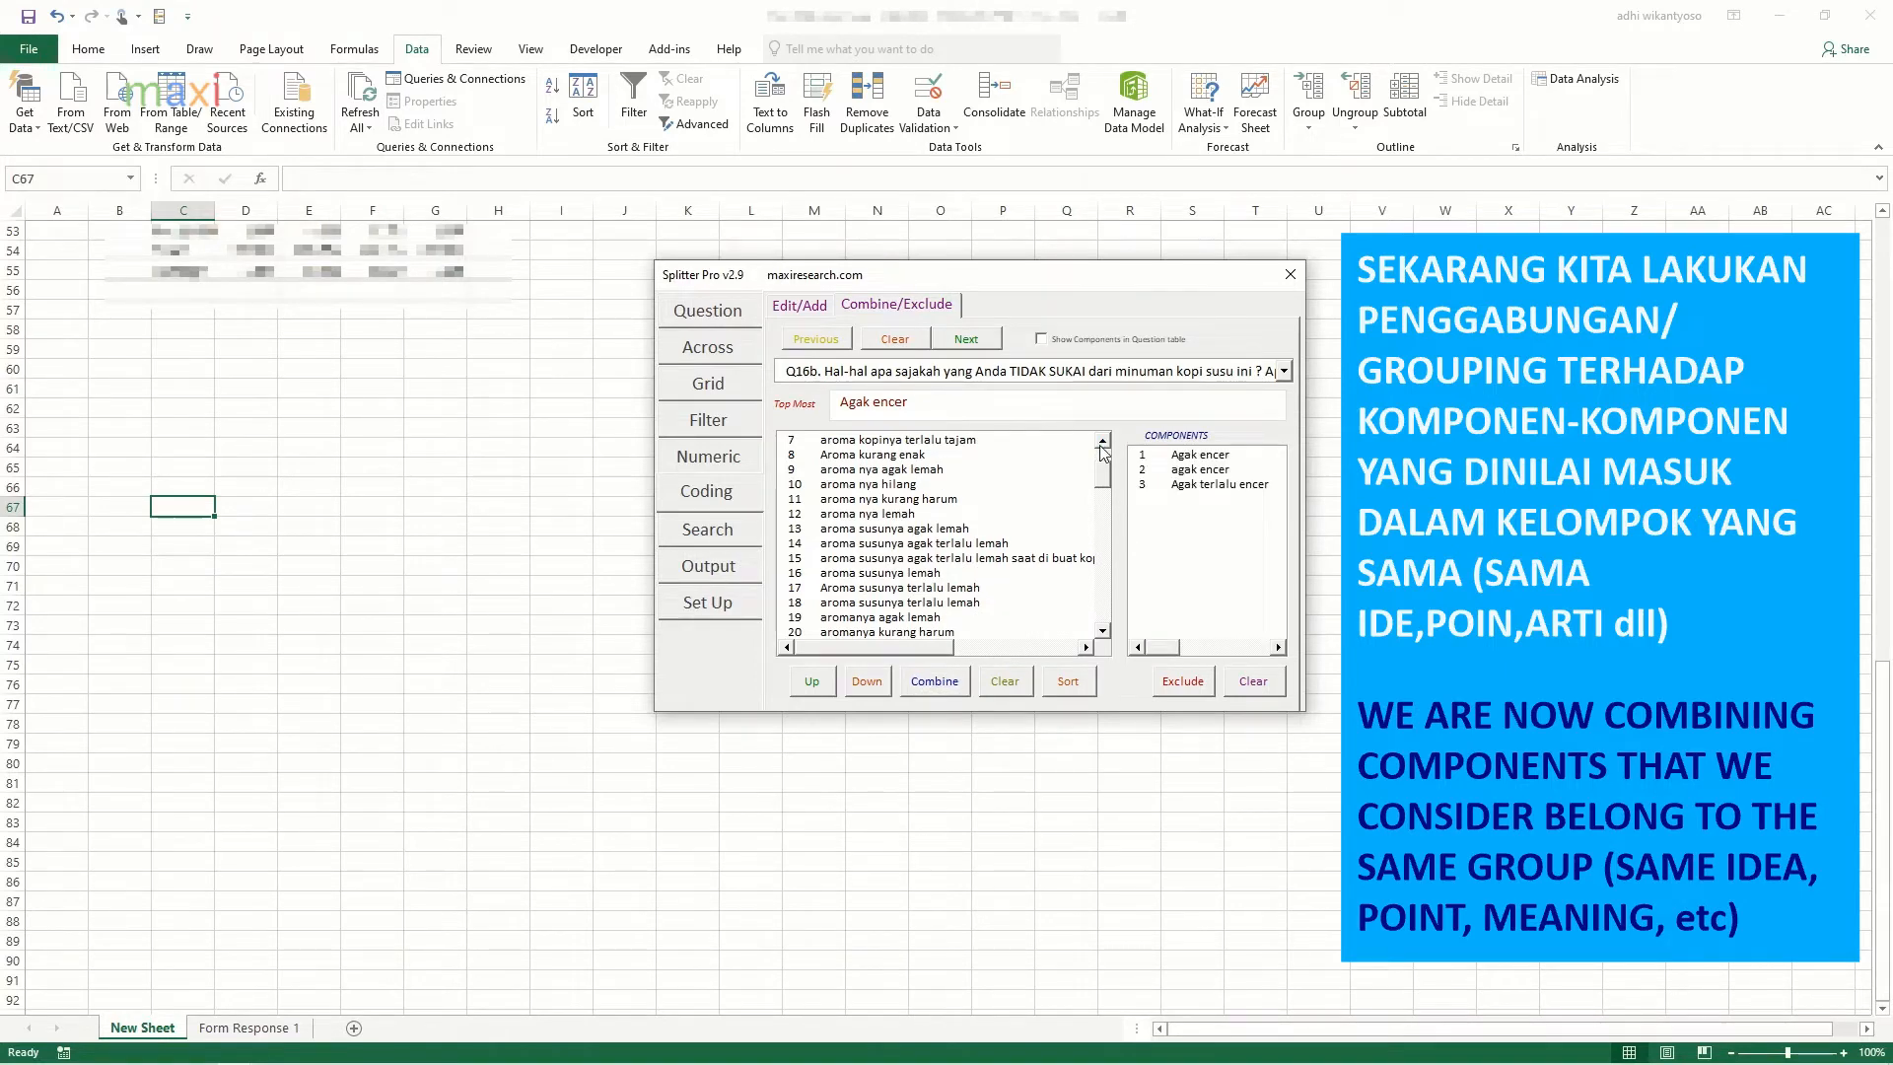
{"action": "left_click", "coordinate": [1102, 444]}
{"action": "left_click", "coordinate": [1043, 454]}
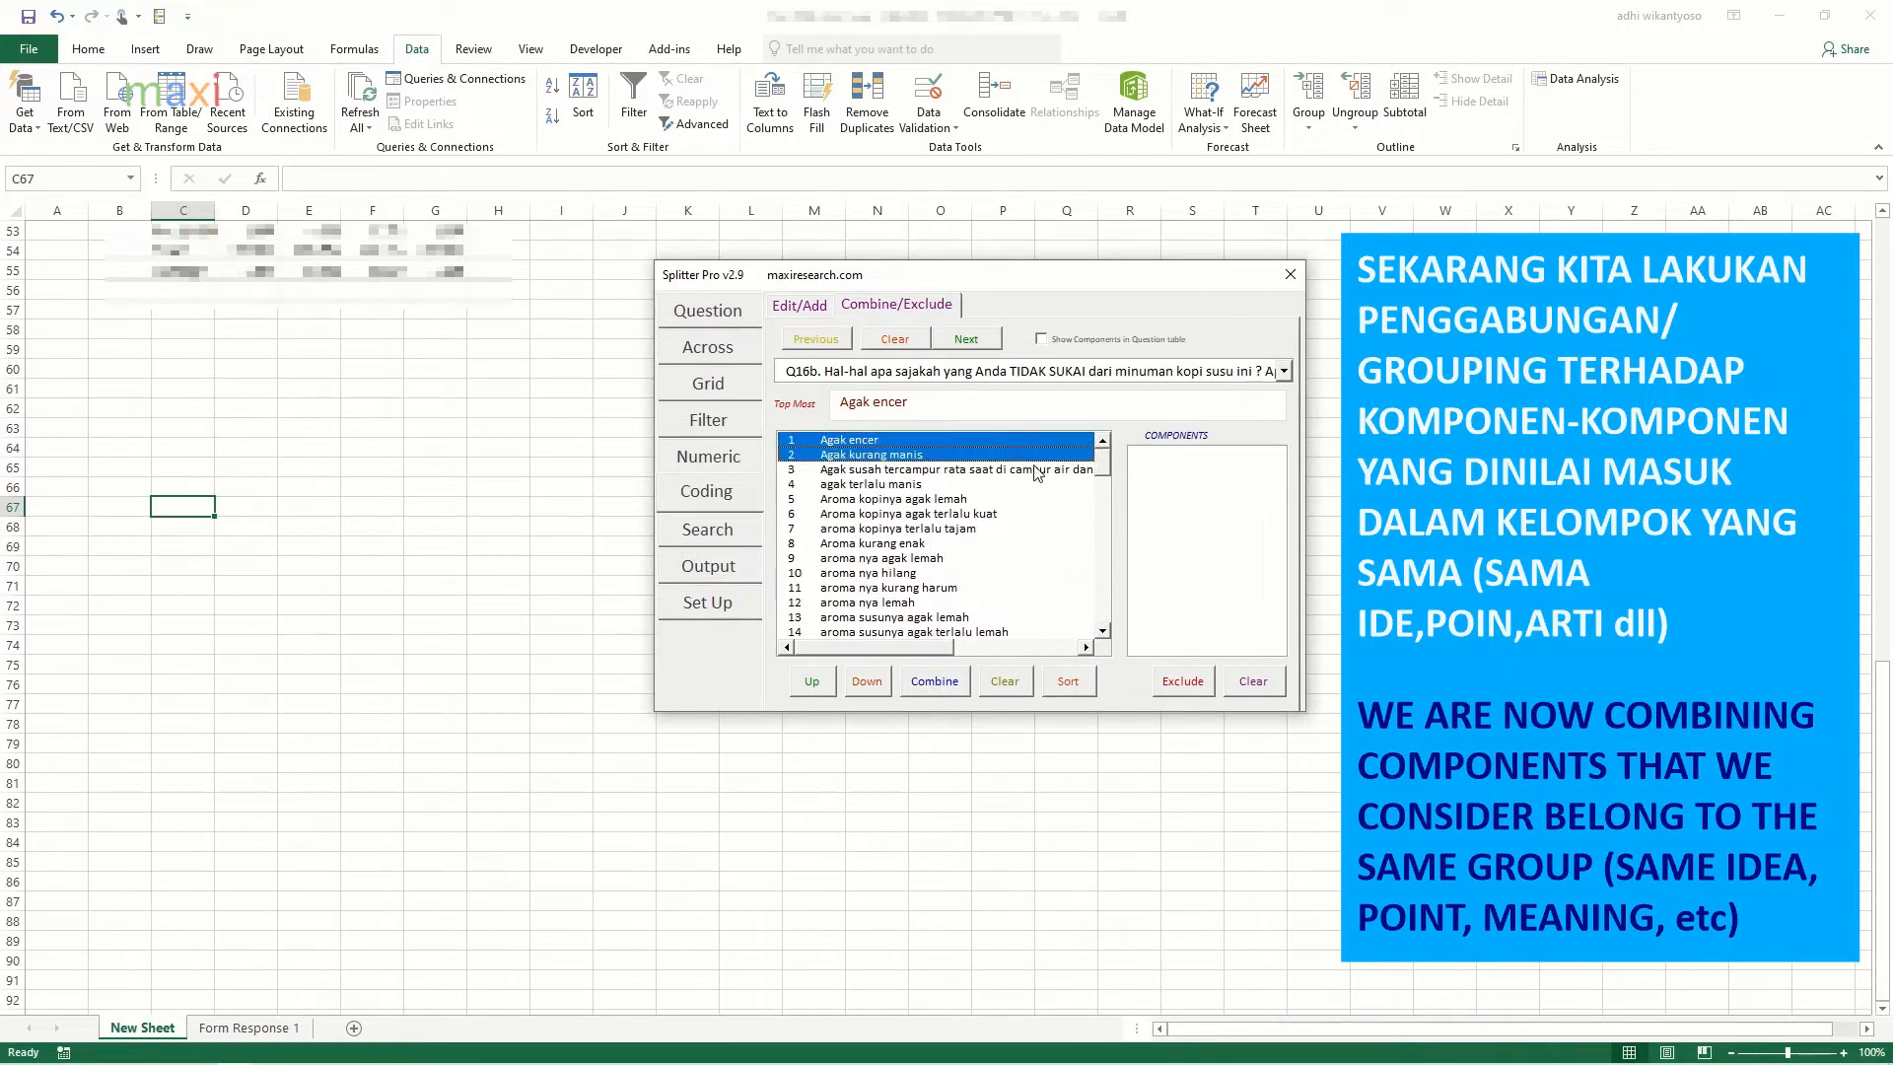
{"action": "left_click", "coordinate": [983, 454]}
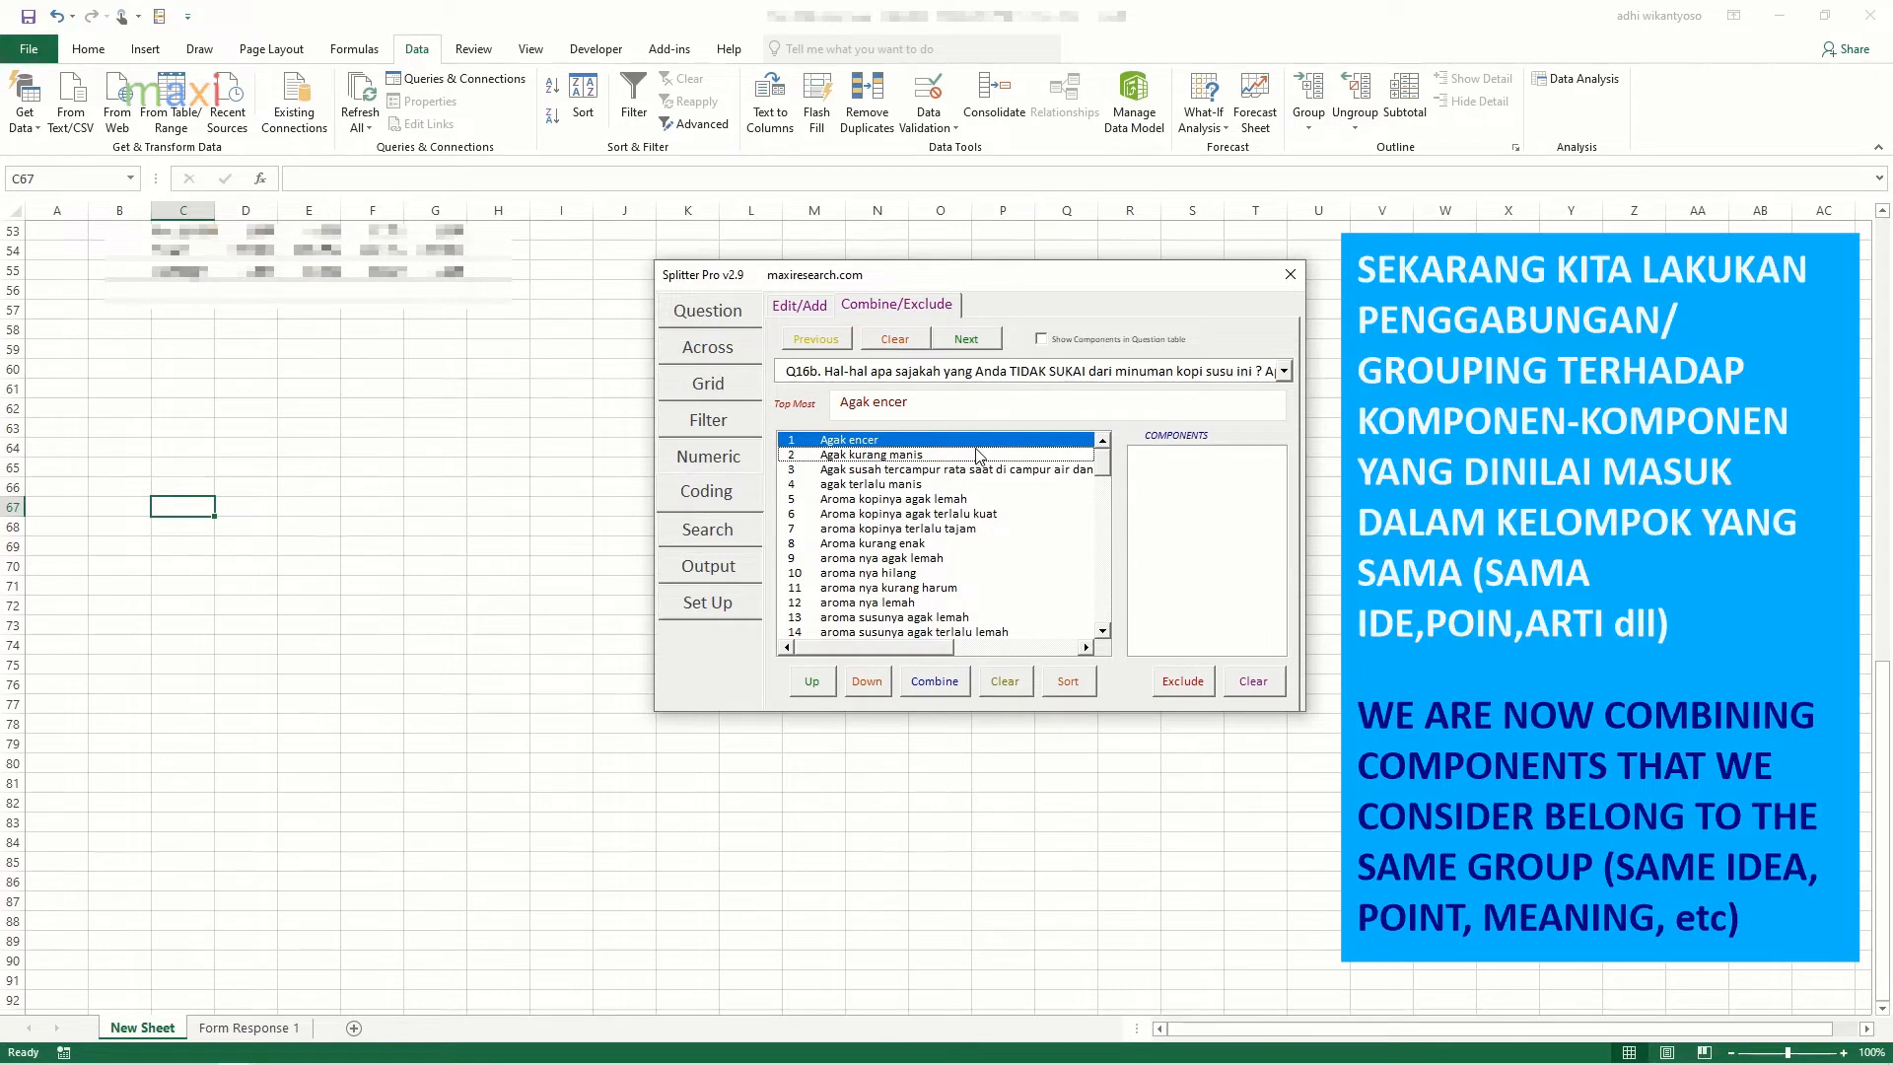
{"action": "left_click", "coordinate": [975, 454]}
{"action": "left_click", "coordinate": [971, 441]}
{"action": "left_click", "coordinate": [910, 459]}
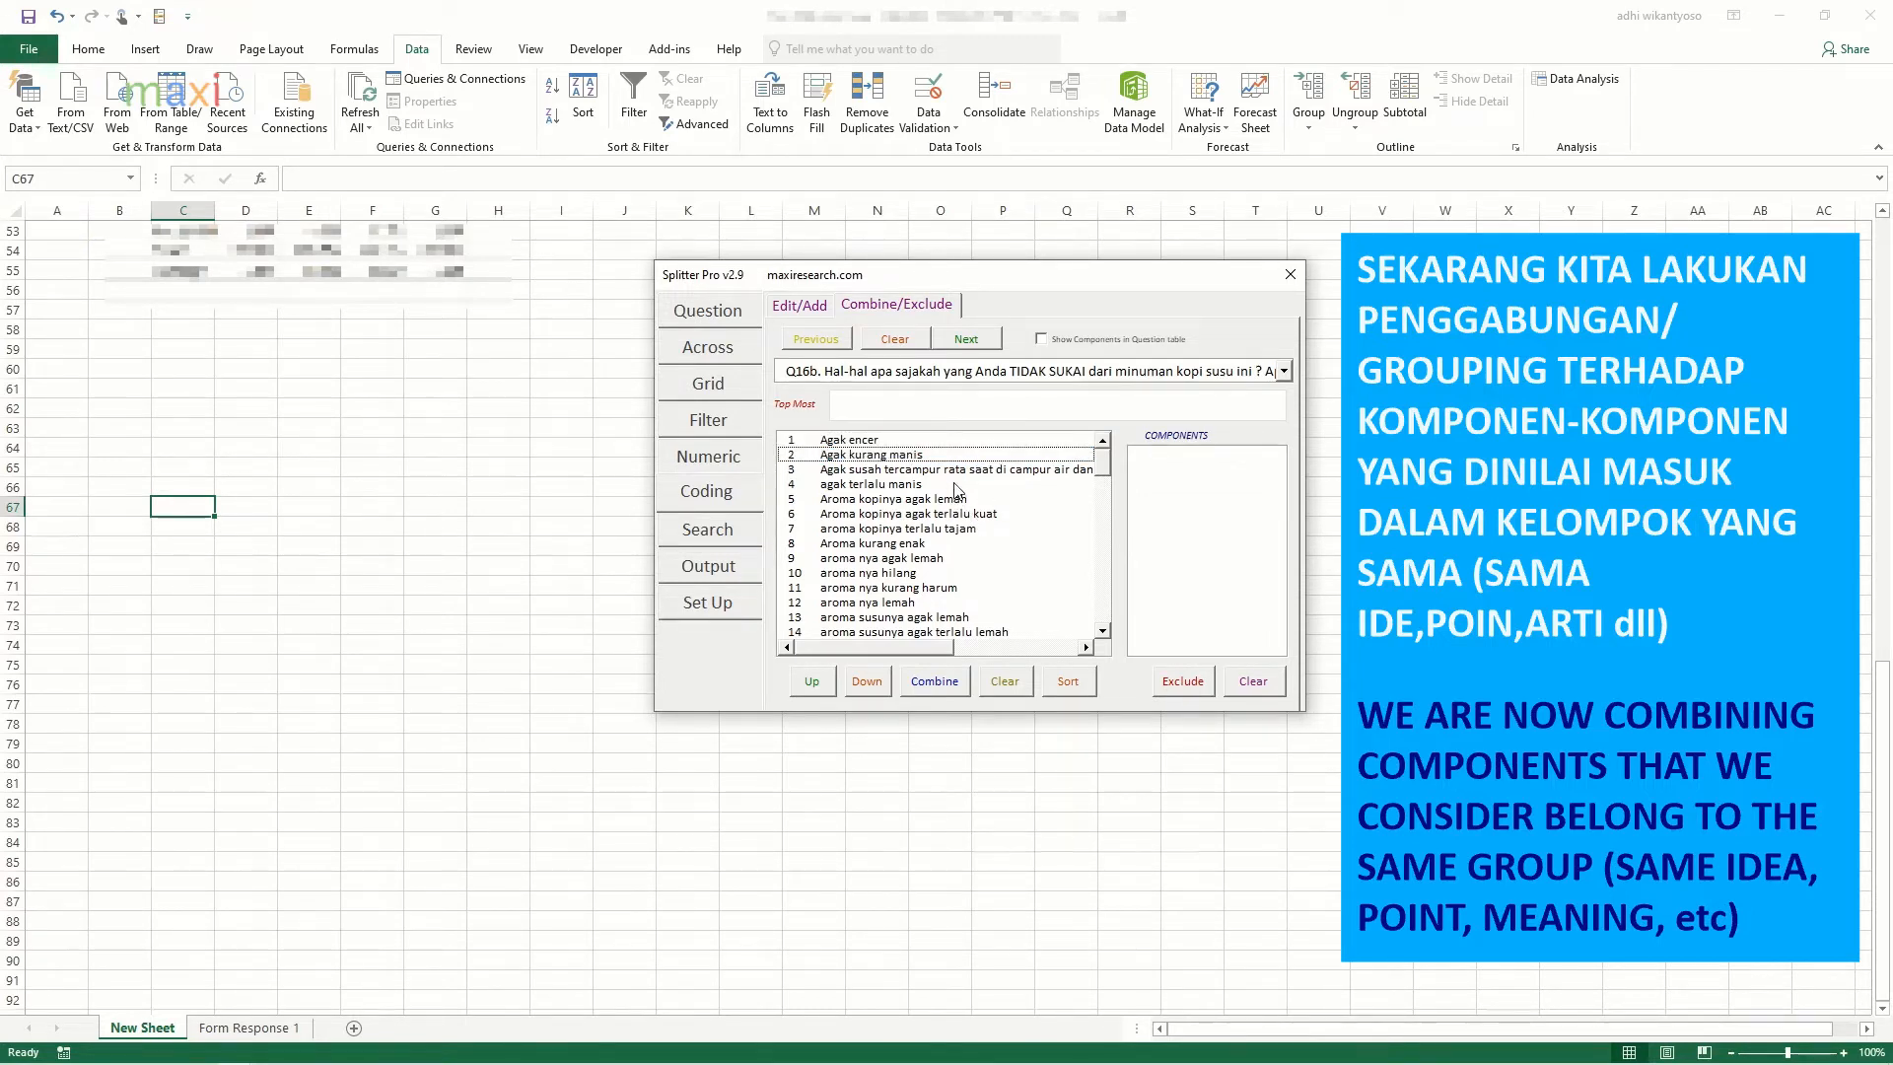
{"action": "left_click", "coordinate": [961, 484]}
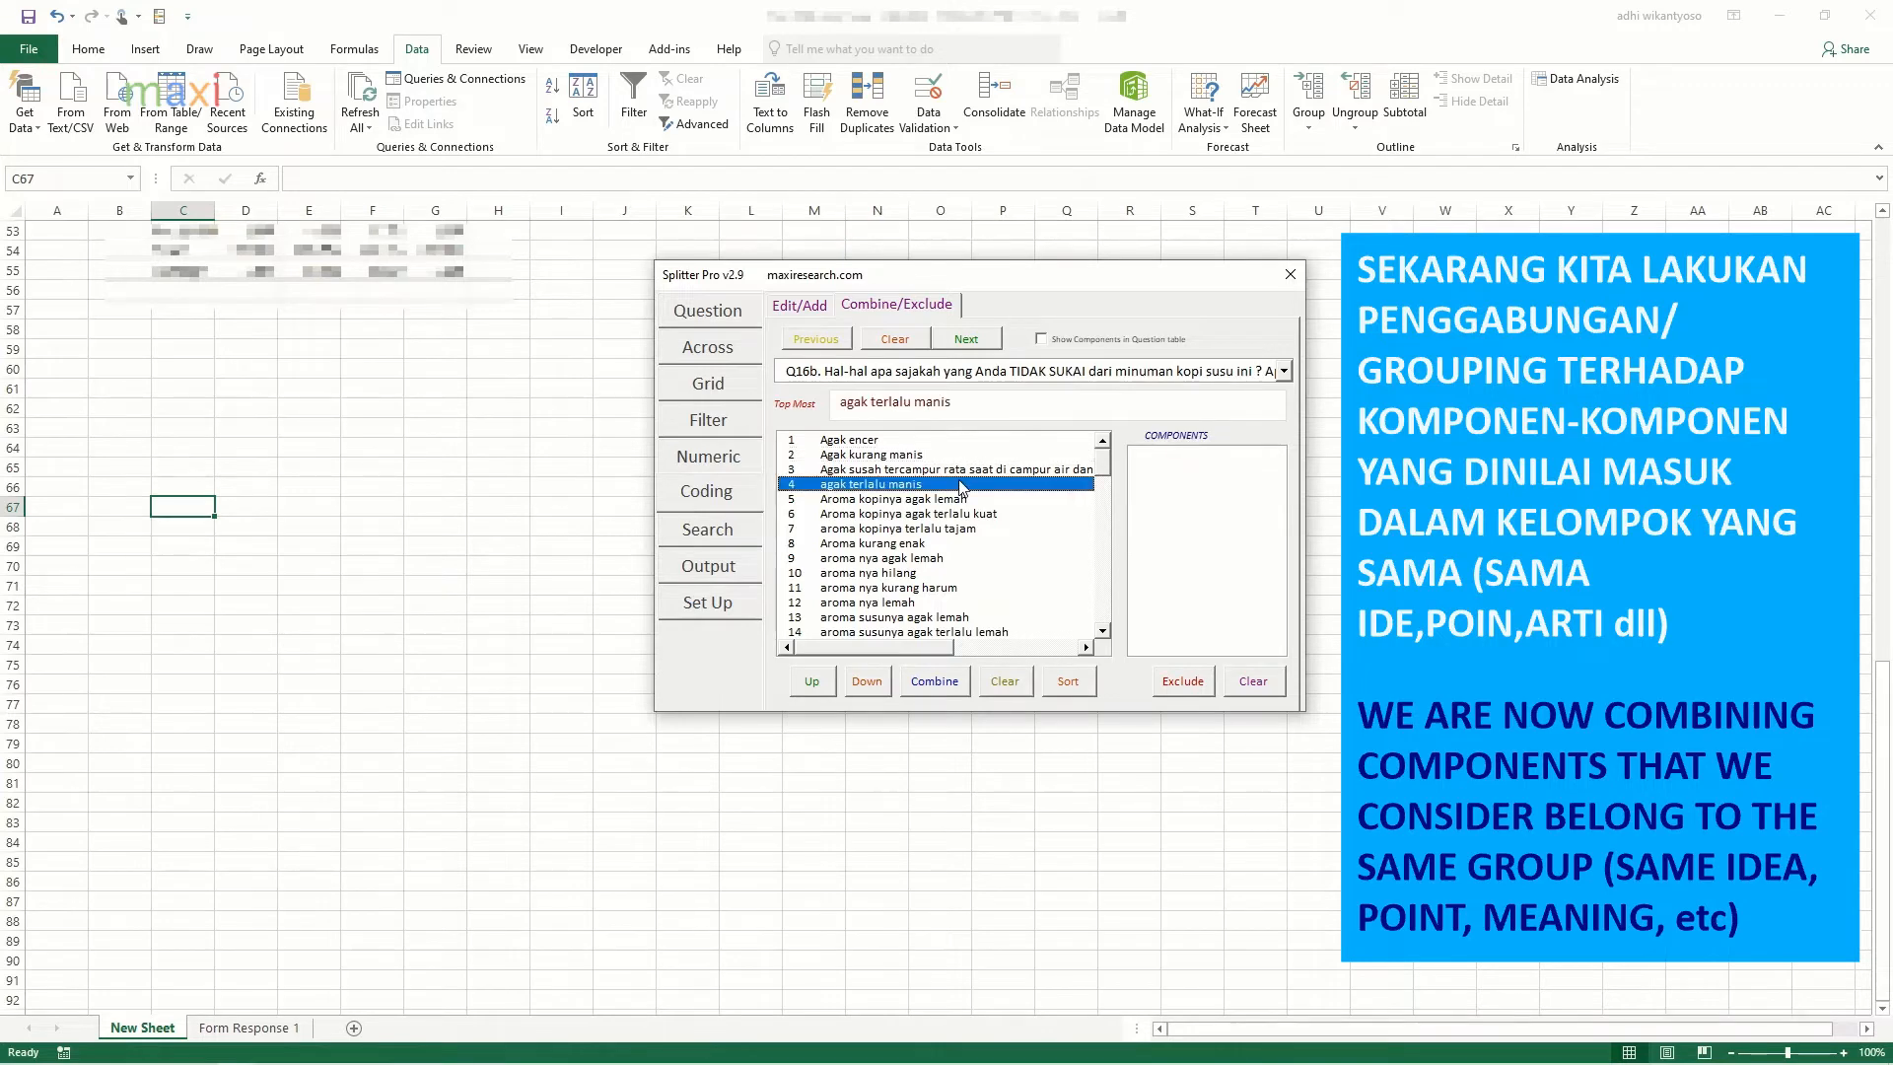
Step: Combine "Aroma kopinya agak lemah" with "aroma nya agak lemah", "aroma nya hilang", "aroma nya kurang harum" and "aroma nya lemah"
{"action": "left_click", "coordinate": [986, 500]}
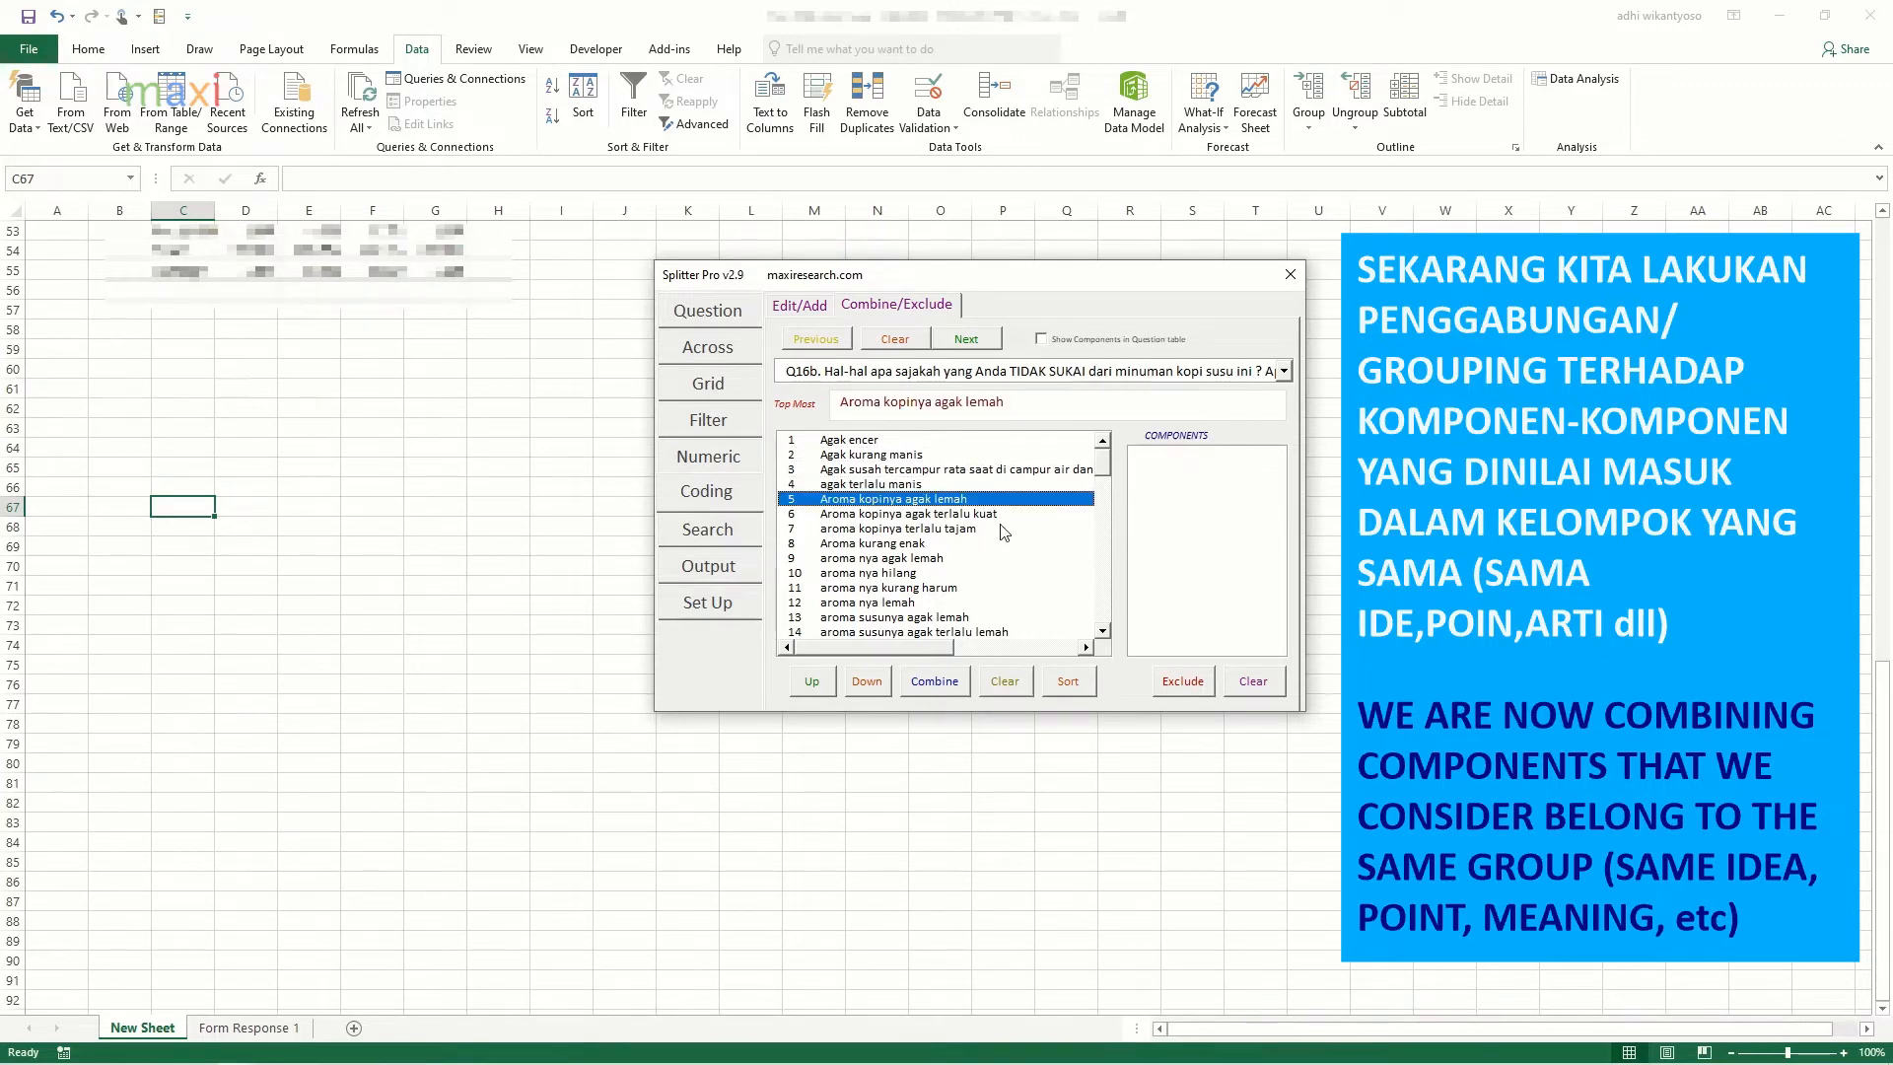
{"action": "left_click", "coordinate": [983, 558], "text": "ctrl"}
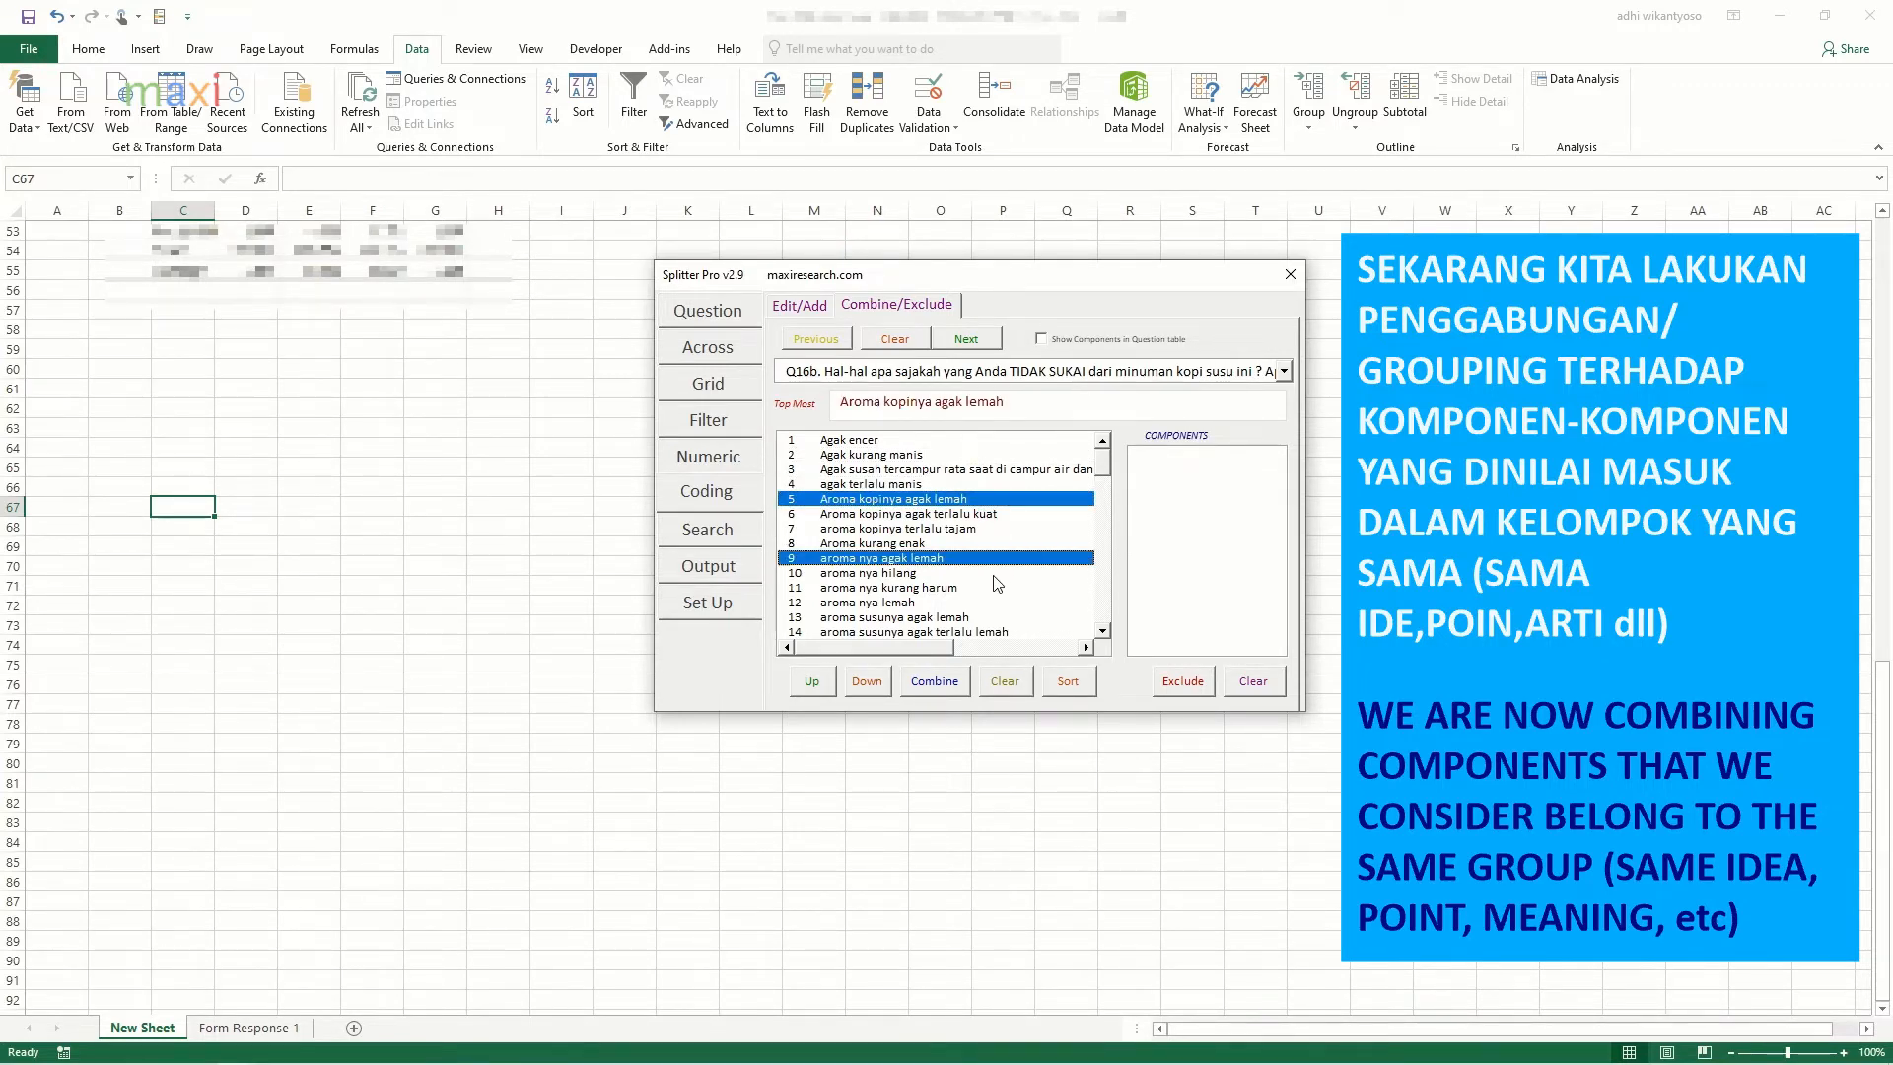
{"action": "left_click", "coordinate": [996, 576], "text": "ctrl"}
{"action": "left_click", "coordinate": [1000, 589], "text": "ctrl"}
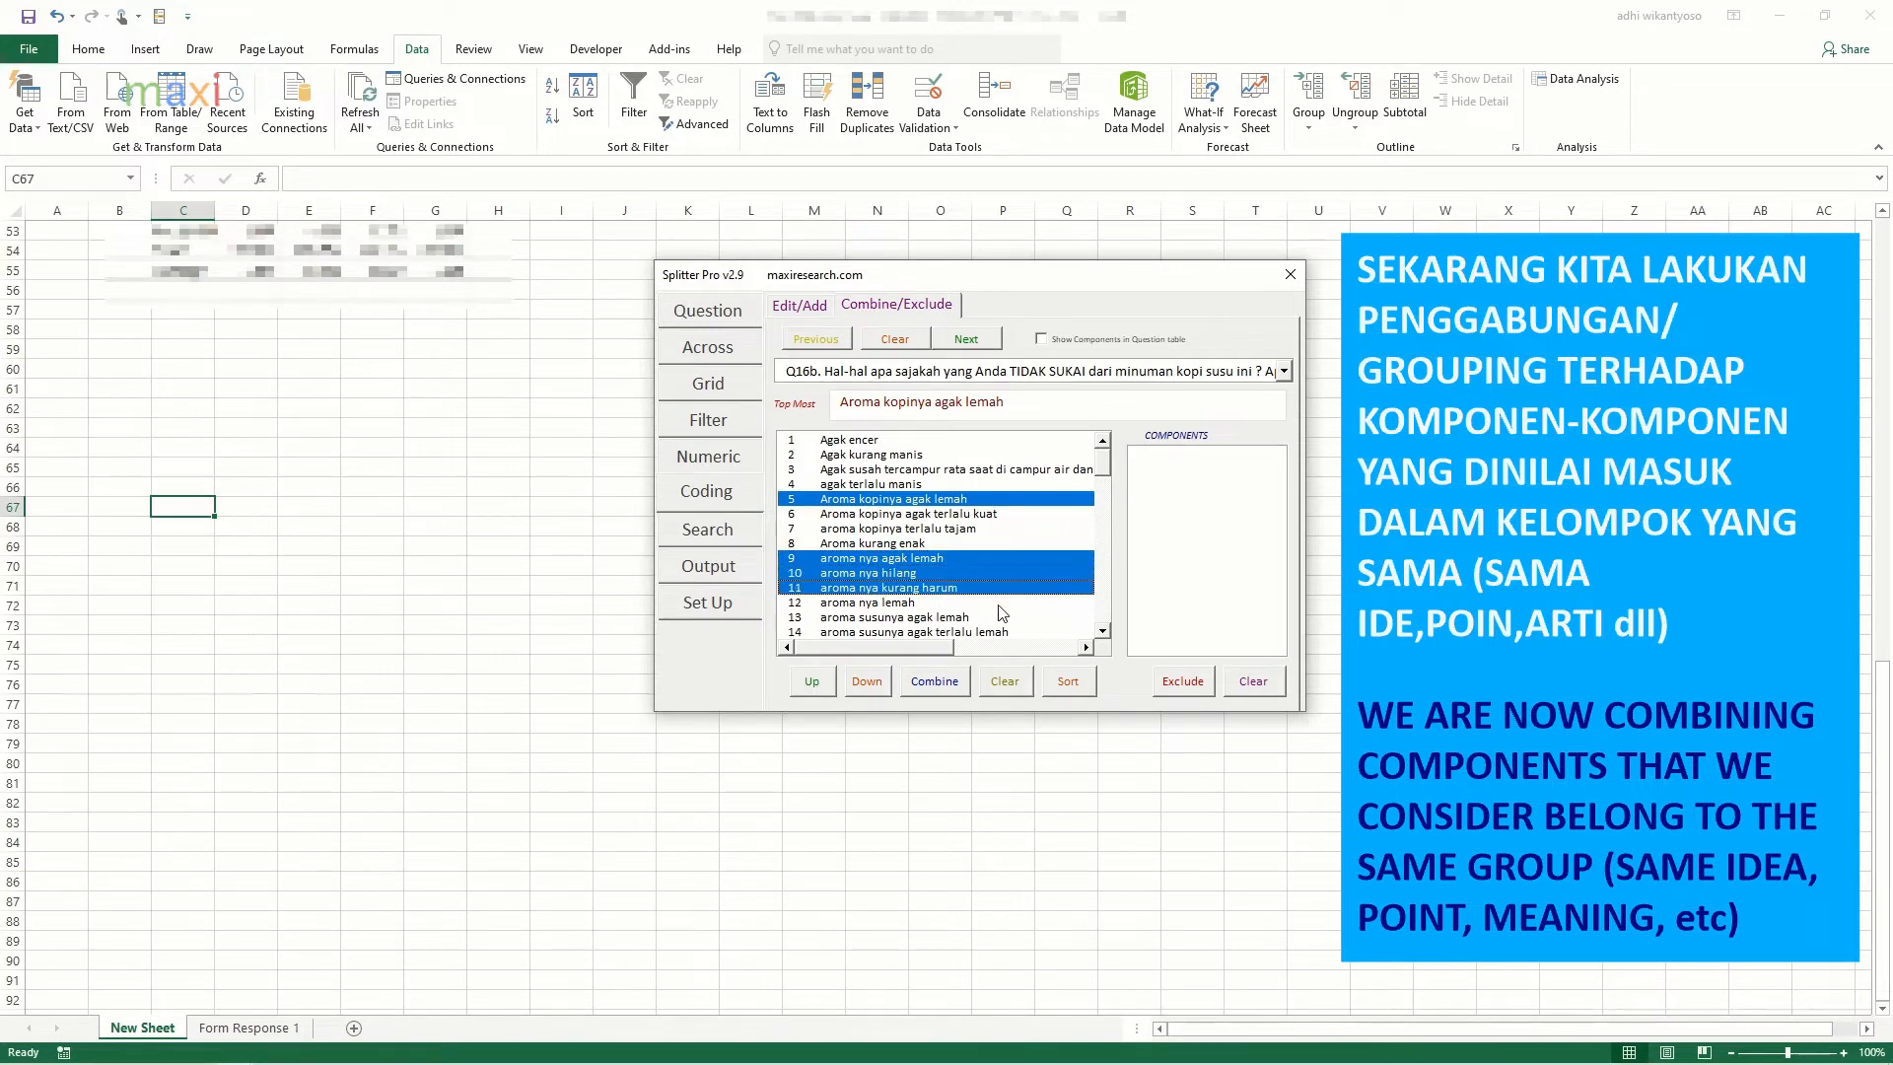
{"action": "left_click", "coordinate": [998, 603], "text": "ctrl"}
{"action": "left_click", "coordinate": [1015, 618], "text": "ctrl"}
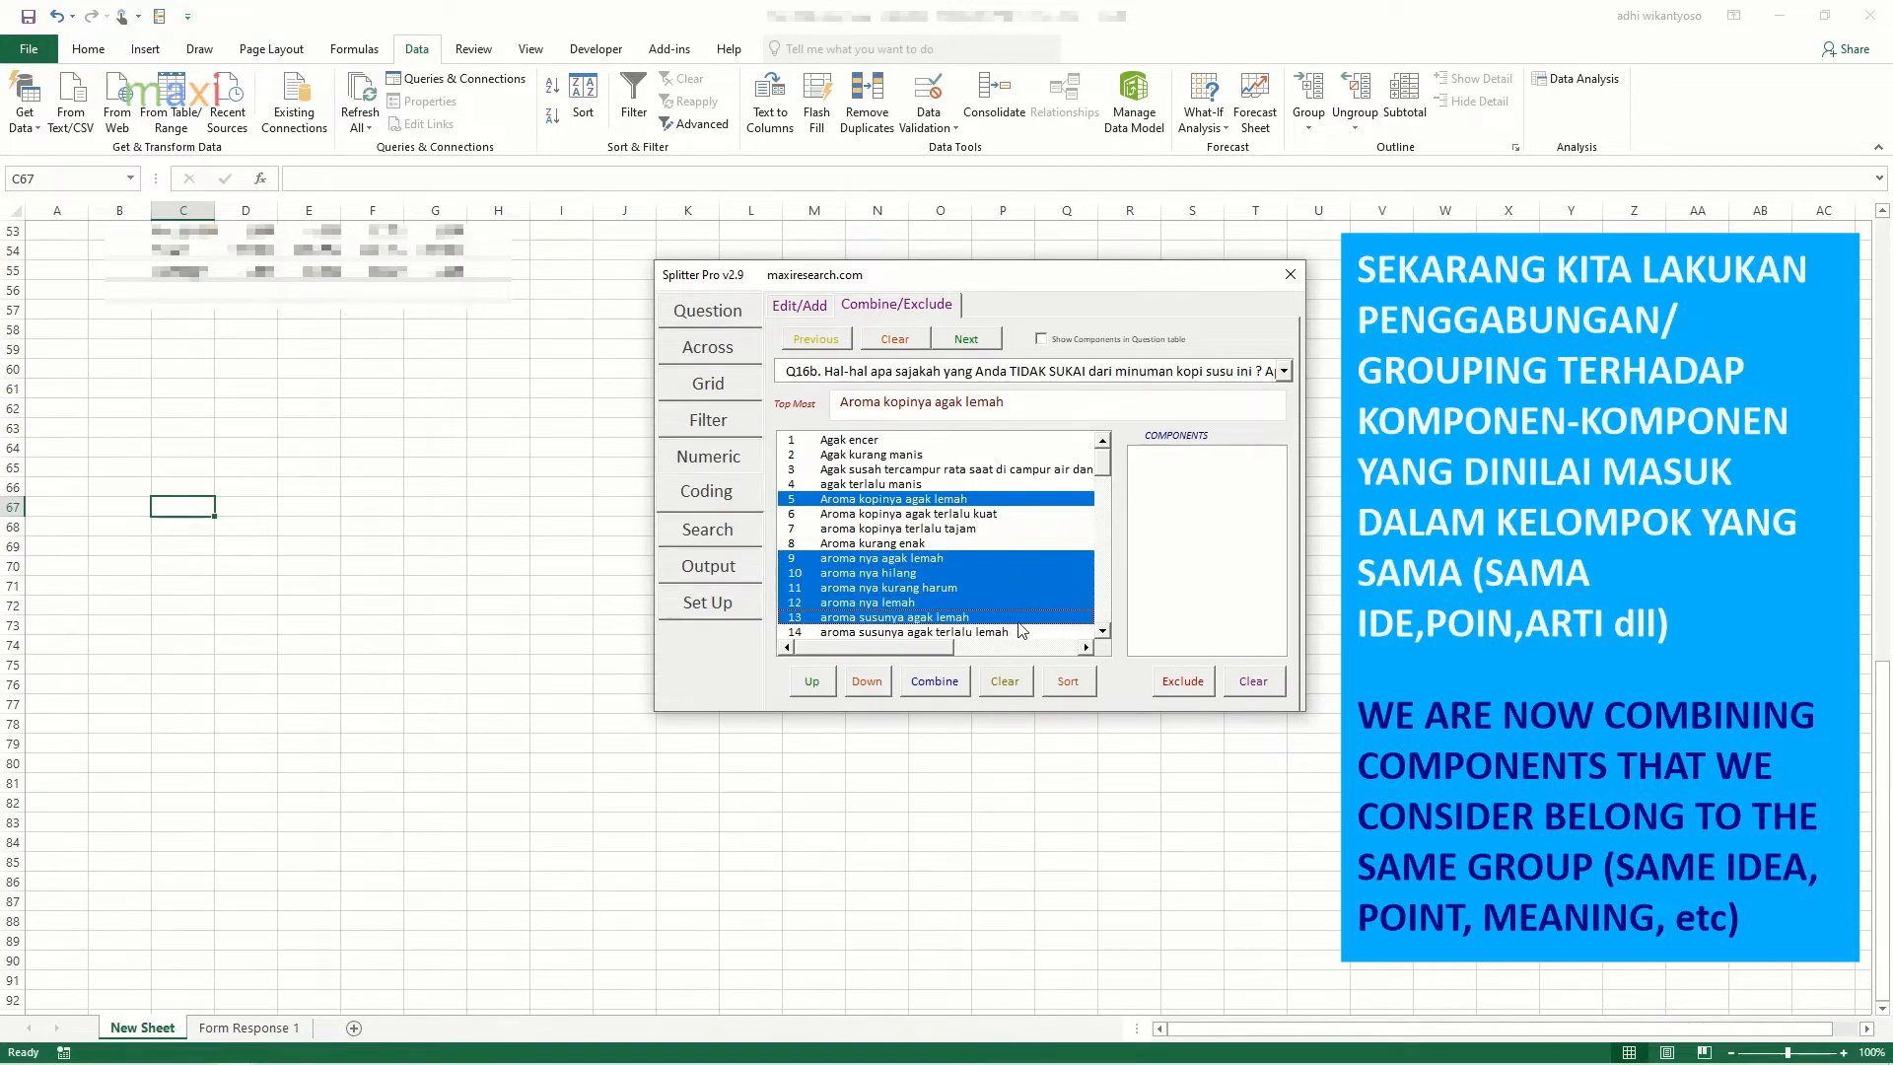
{"action": "left_click", "coordinate": [1104, 632]}
{"action": "left_click", "coordinate": [1104, 632]}
{"action": "left_click", "coordinate": [1104, 632]}
{"action": "left_click", "coordinate": [1104, 632]}
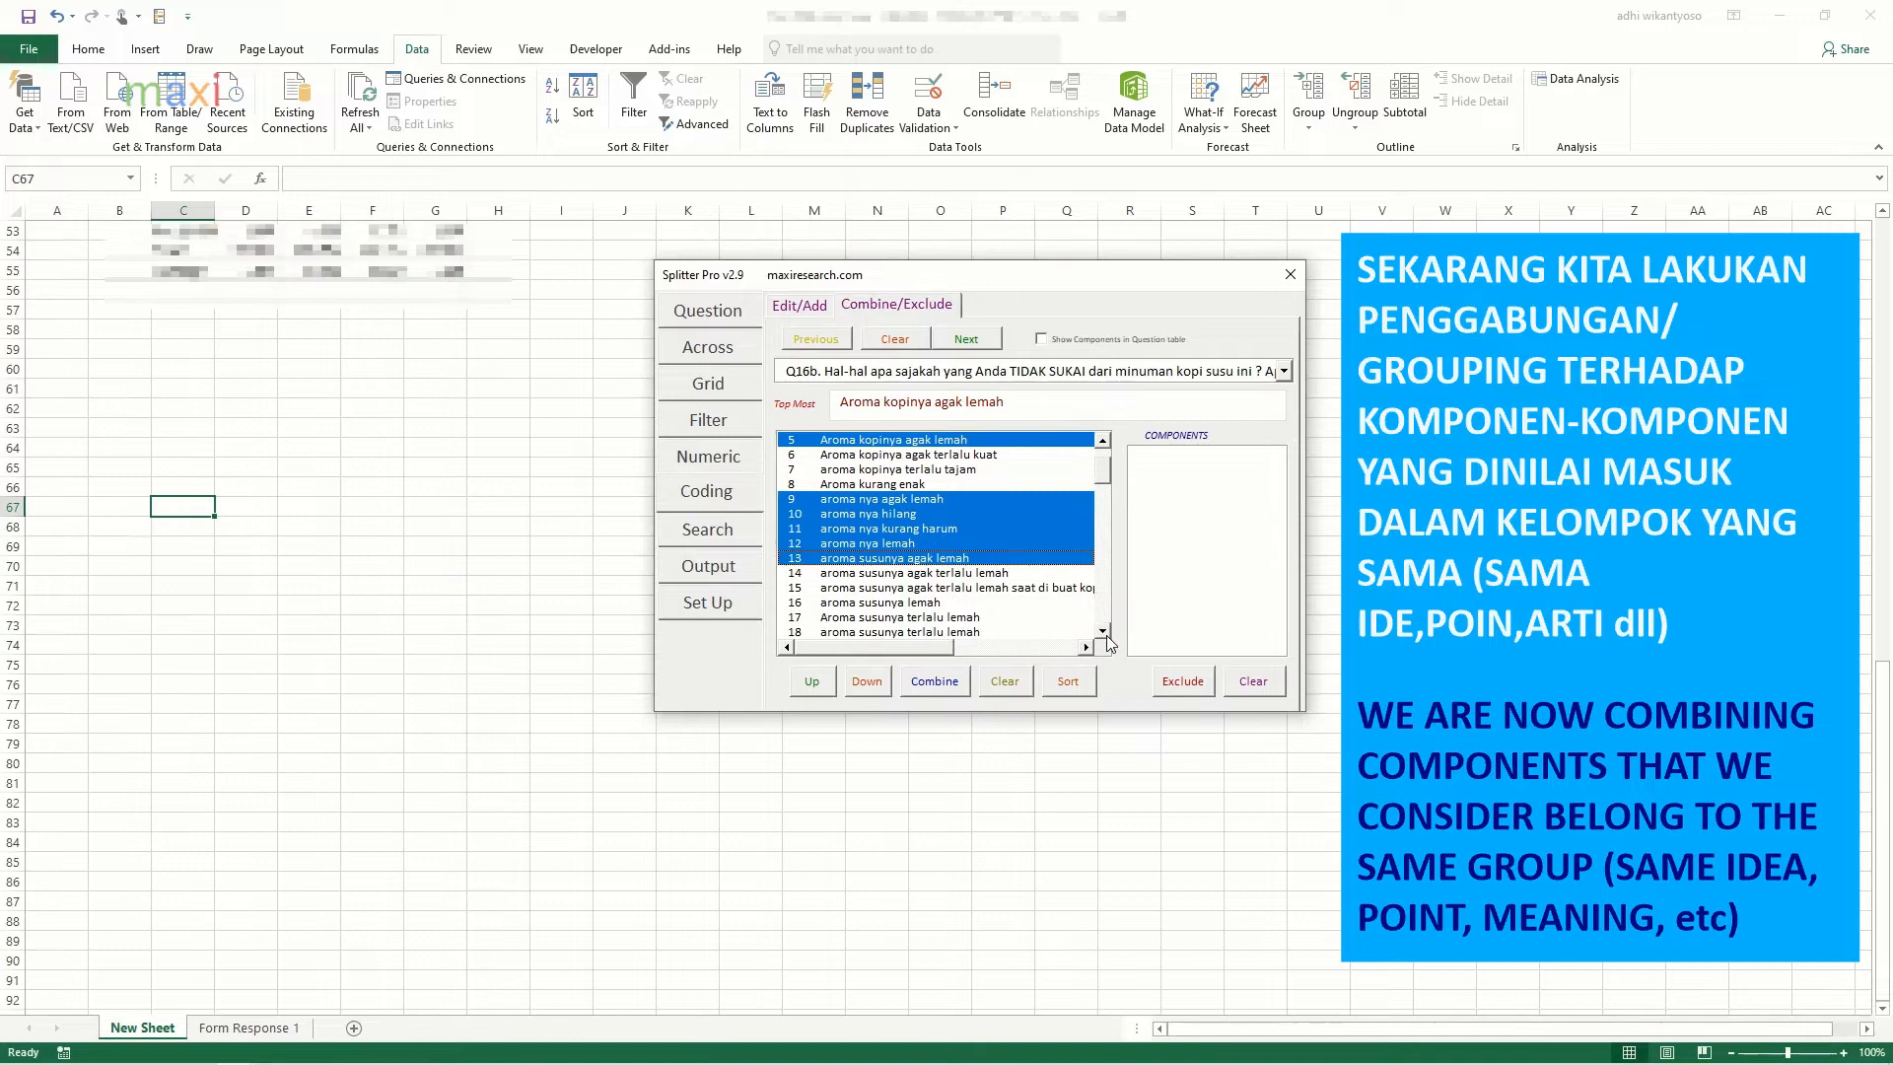
{"action": "left_click", "coordinate": [997, 563]}
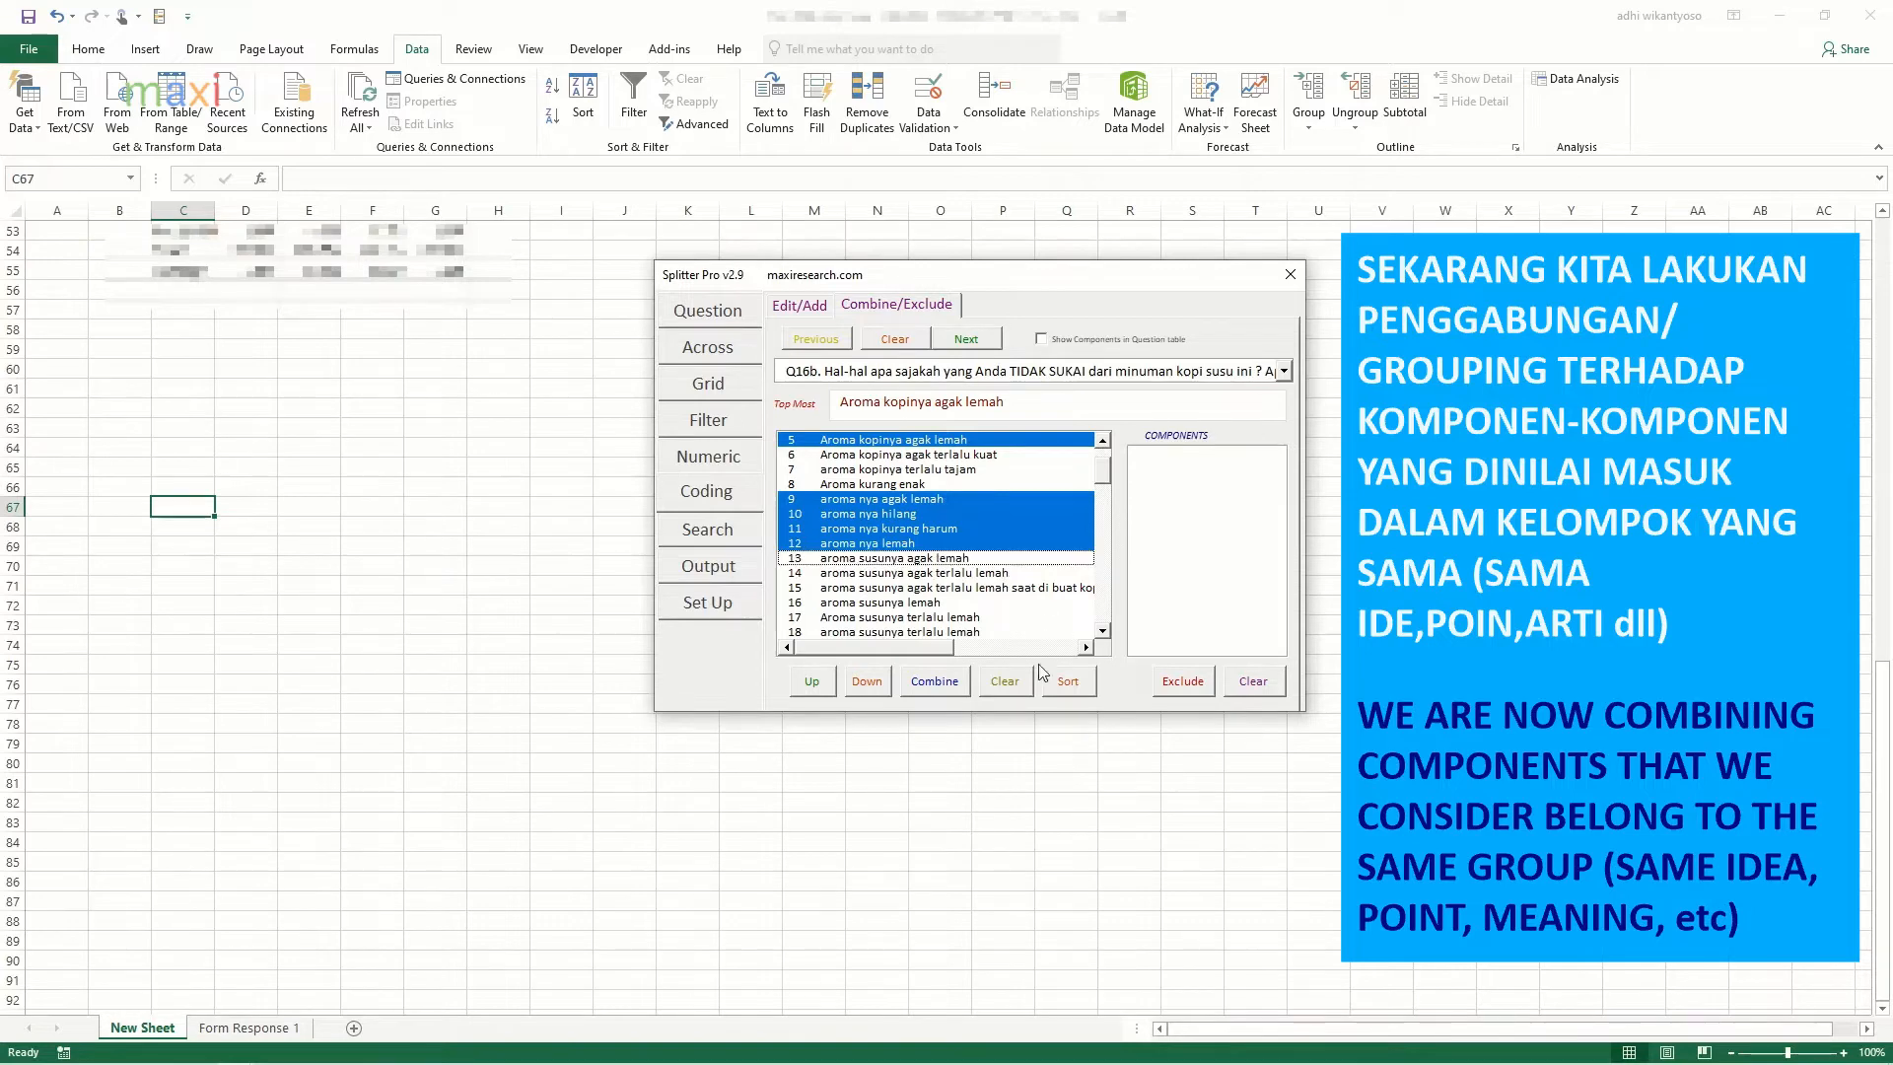
{"action": "left_click", "coordinate": [934, 682]}
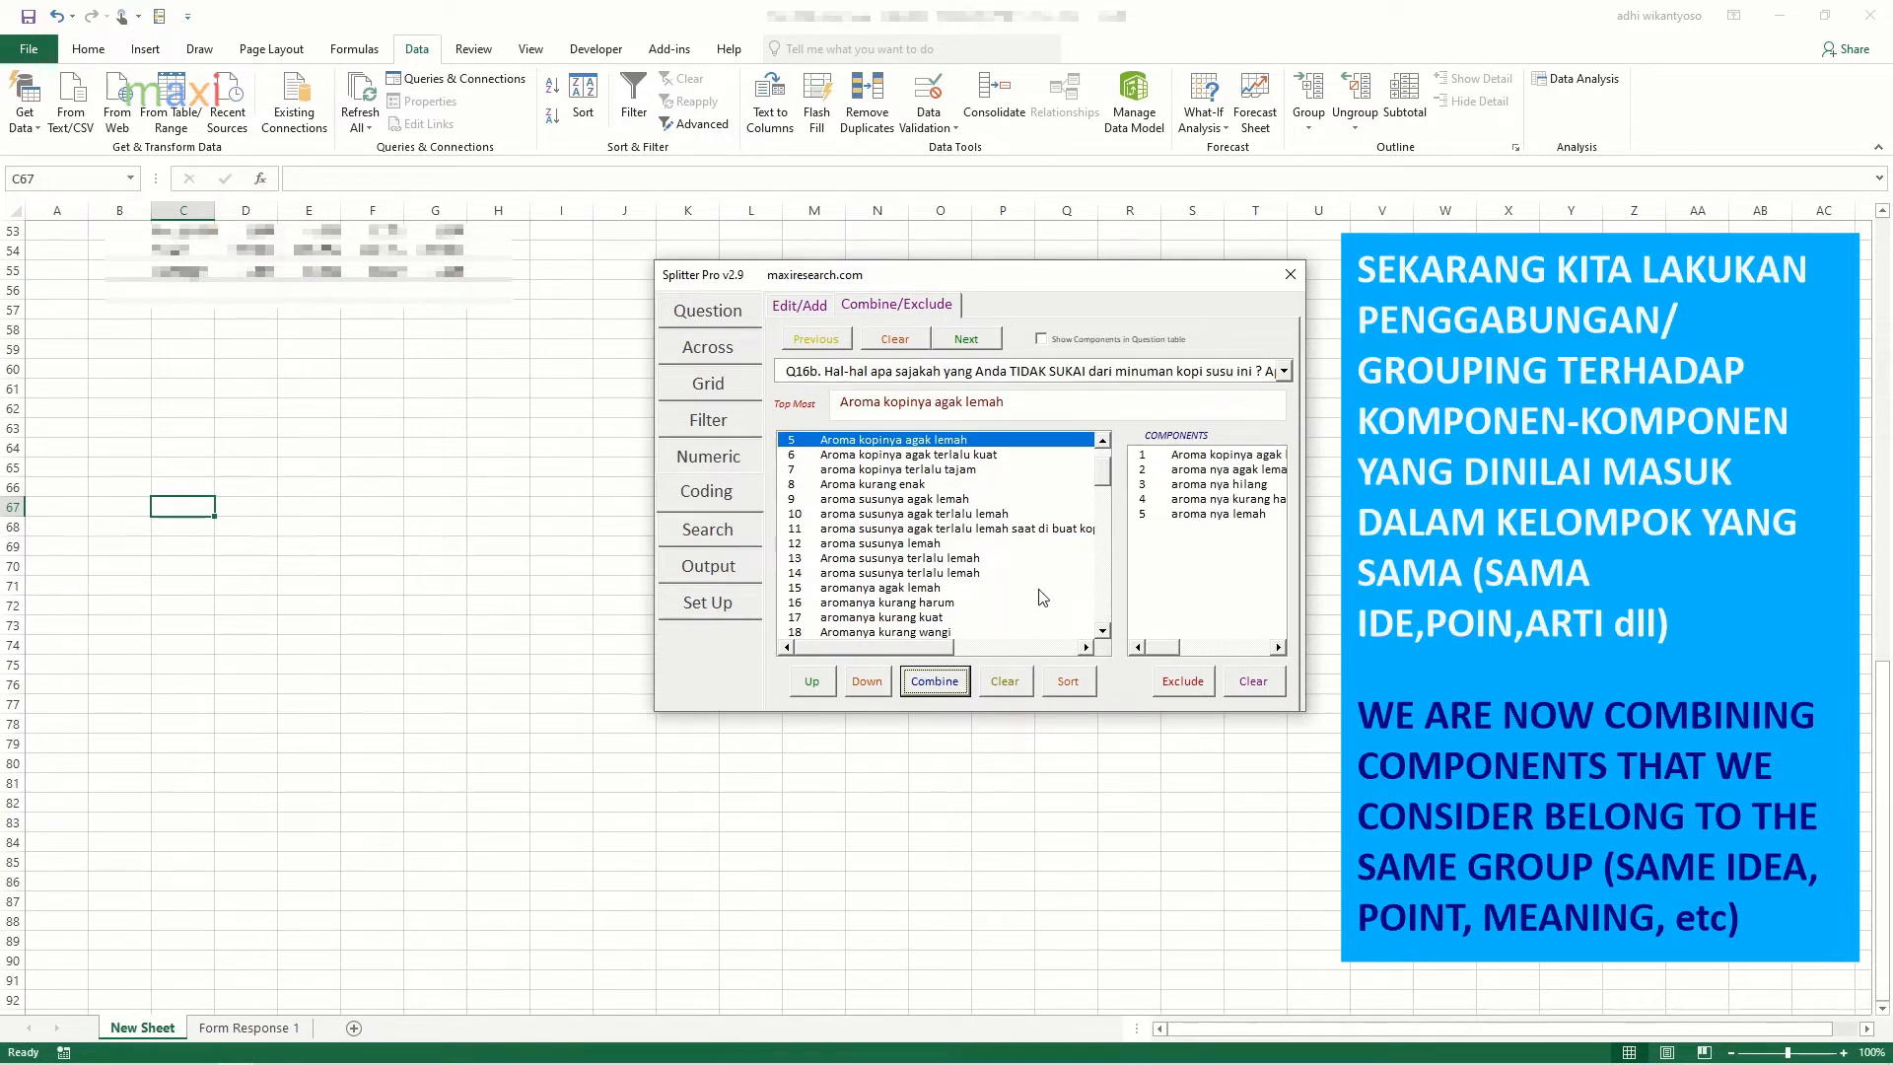
Step: Exclude the four "aroma nya" components from the "Aroma kopinya agak lemah" group
{"action": "left_click", "coordinate": [1188, 471]}
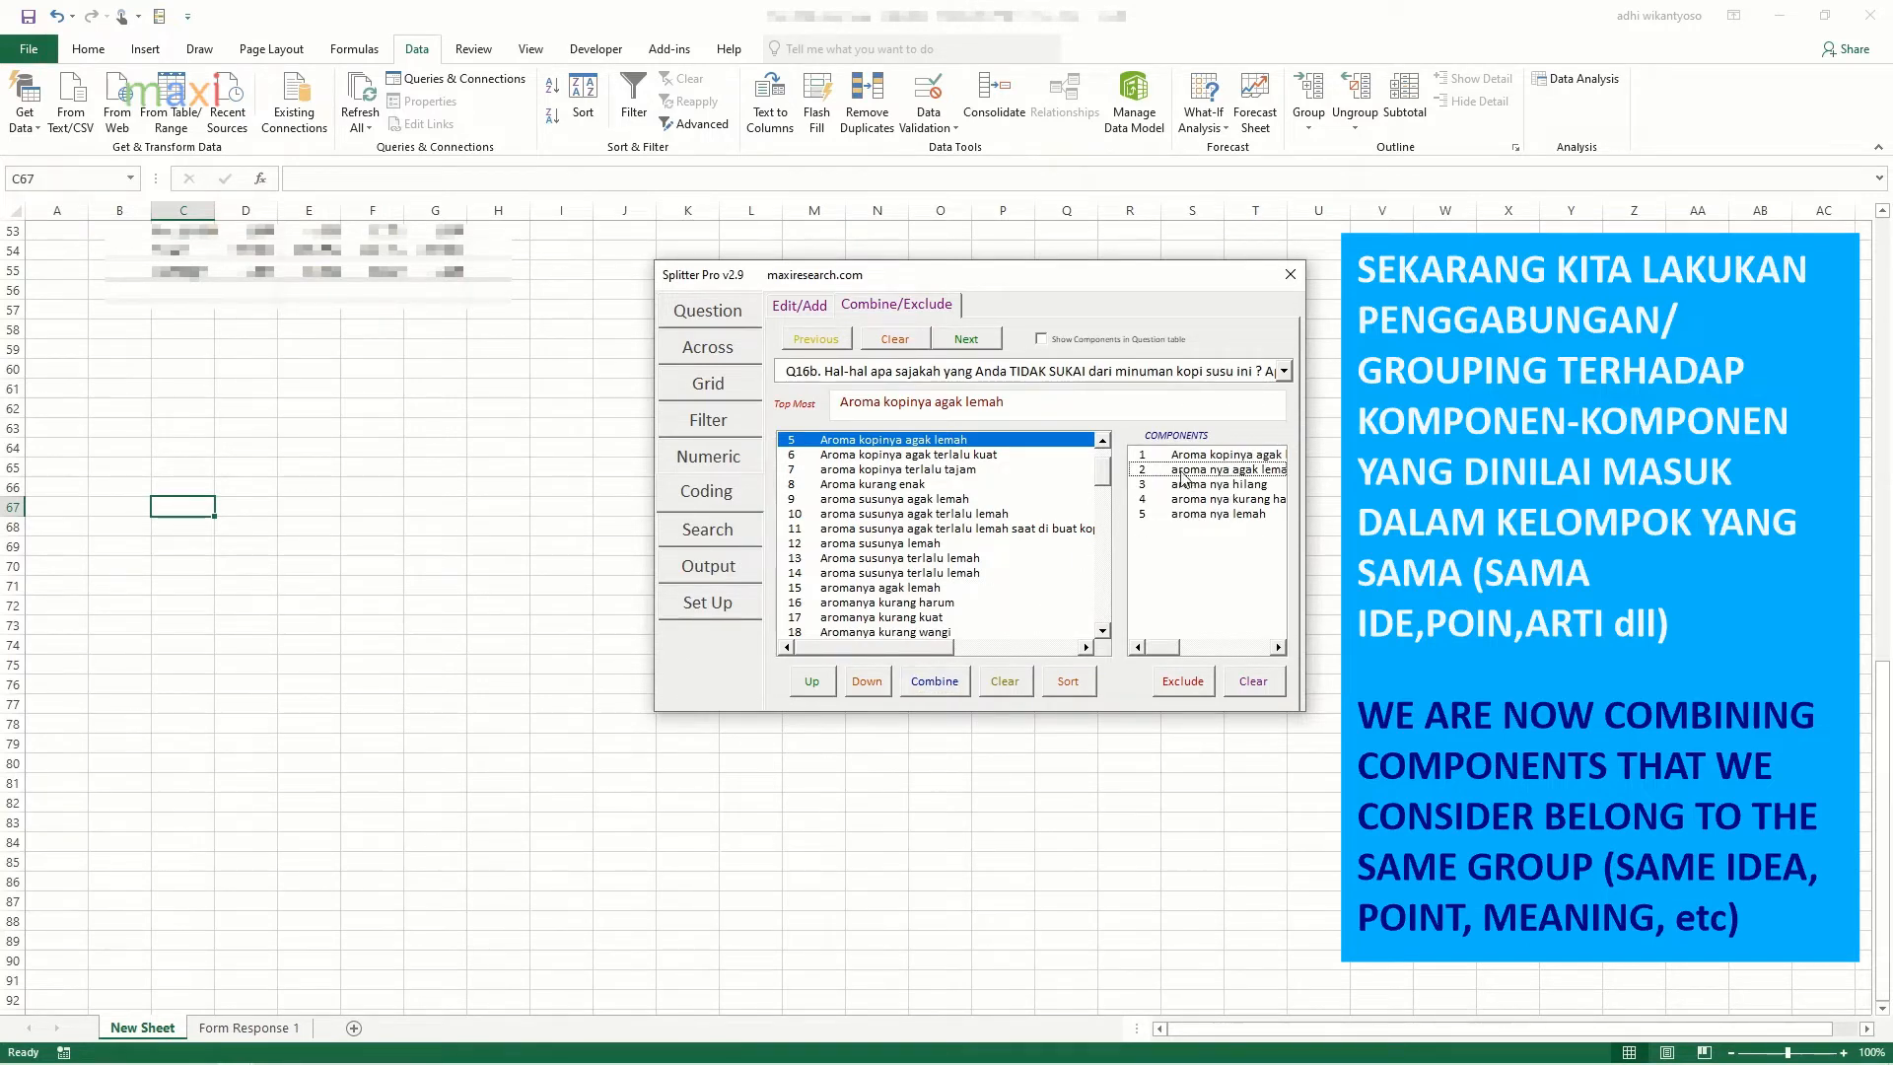
{"action": "left_click", "coordinate": [1183, 485], "text": "shift"}
{"action": "left_click", "coordinate": [1186, 498], "text": "shift"}
{"action": "left_click", "coordinate": [1195, 515], "text": "shift"}
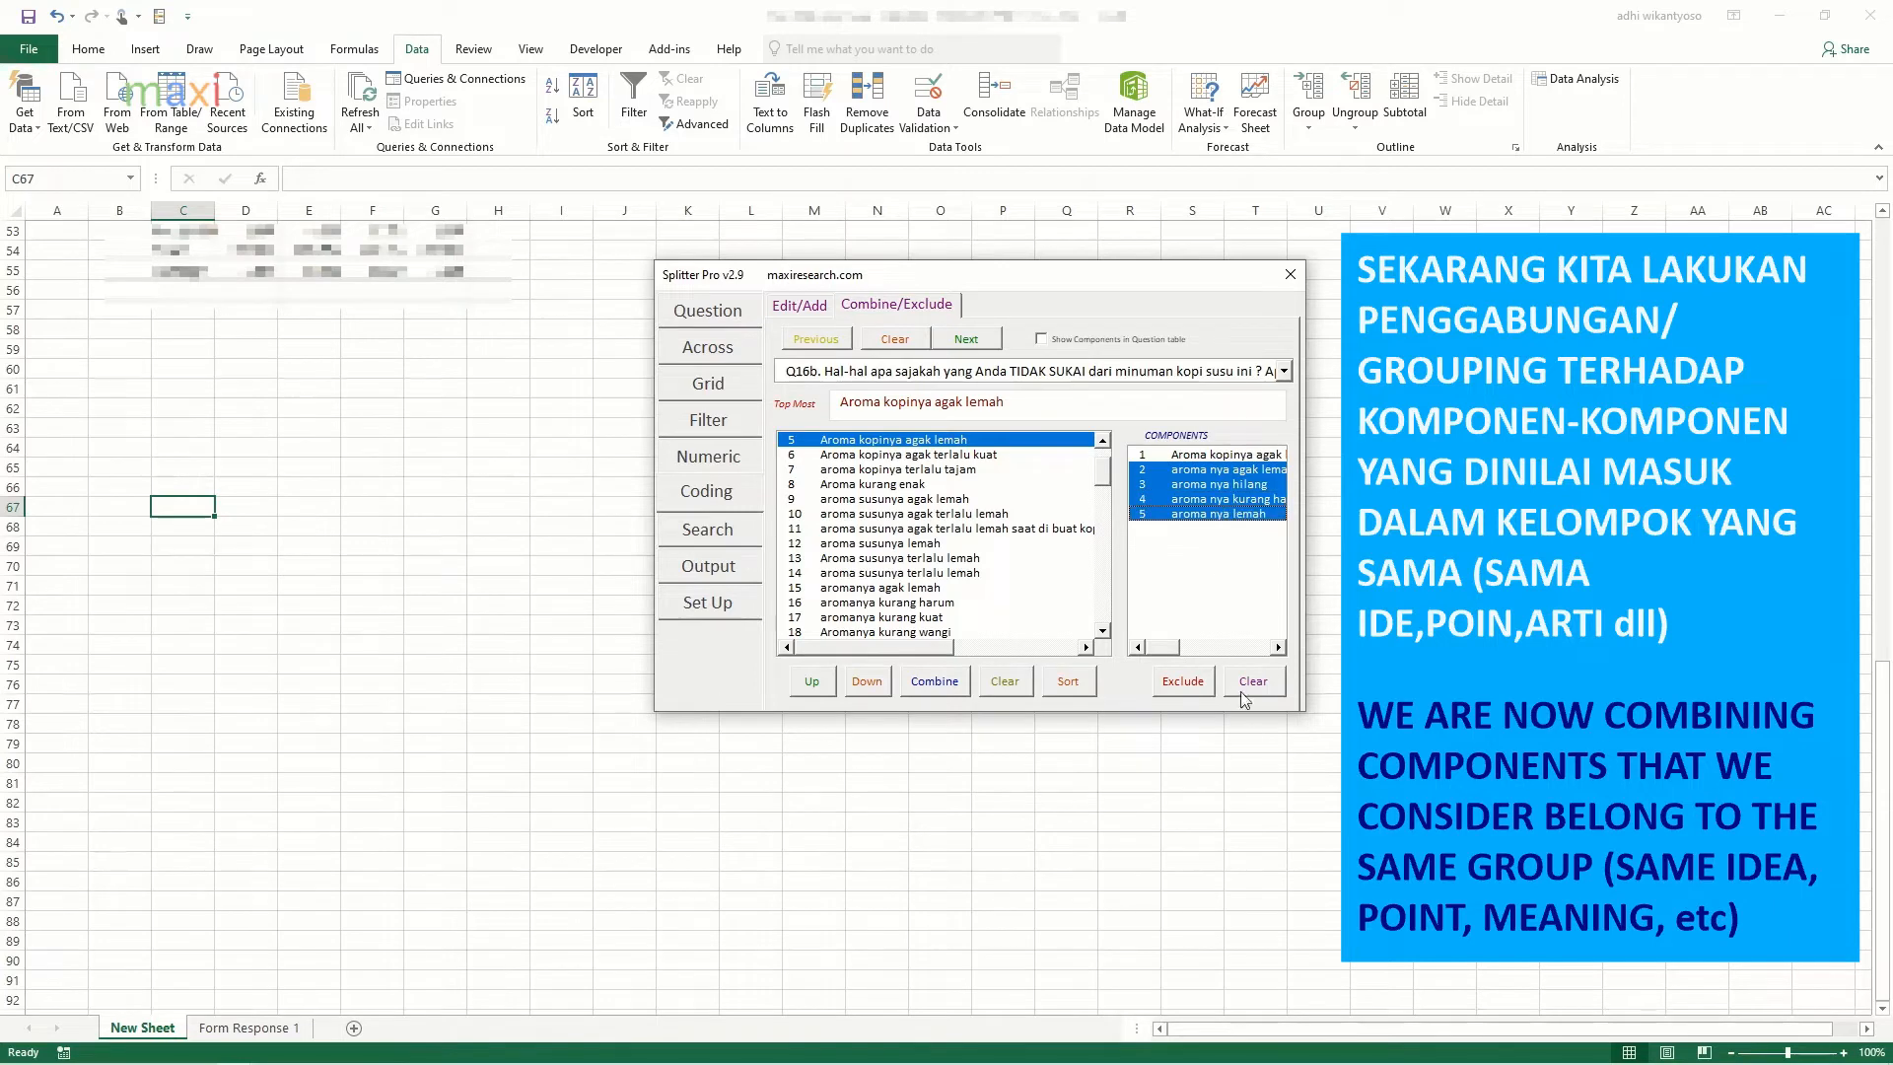
{"action": "left_click", "coordinate": [1184, 682]}
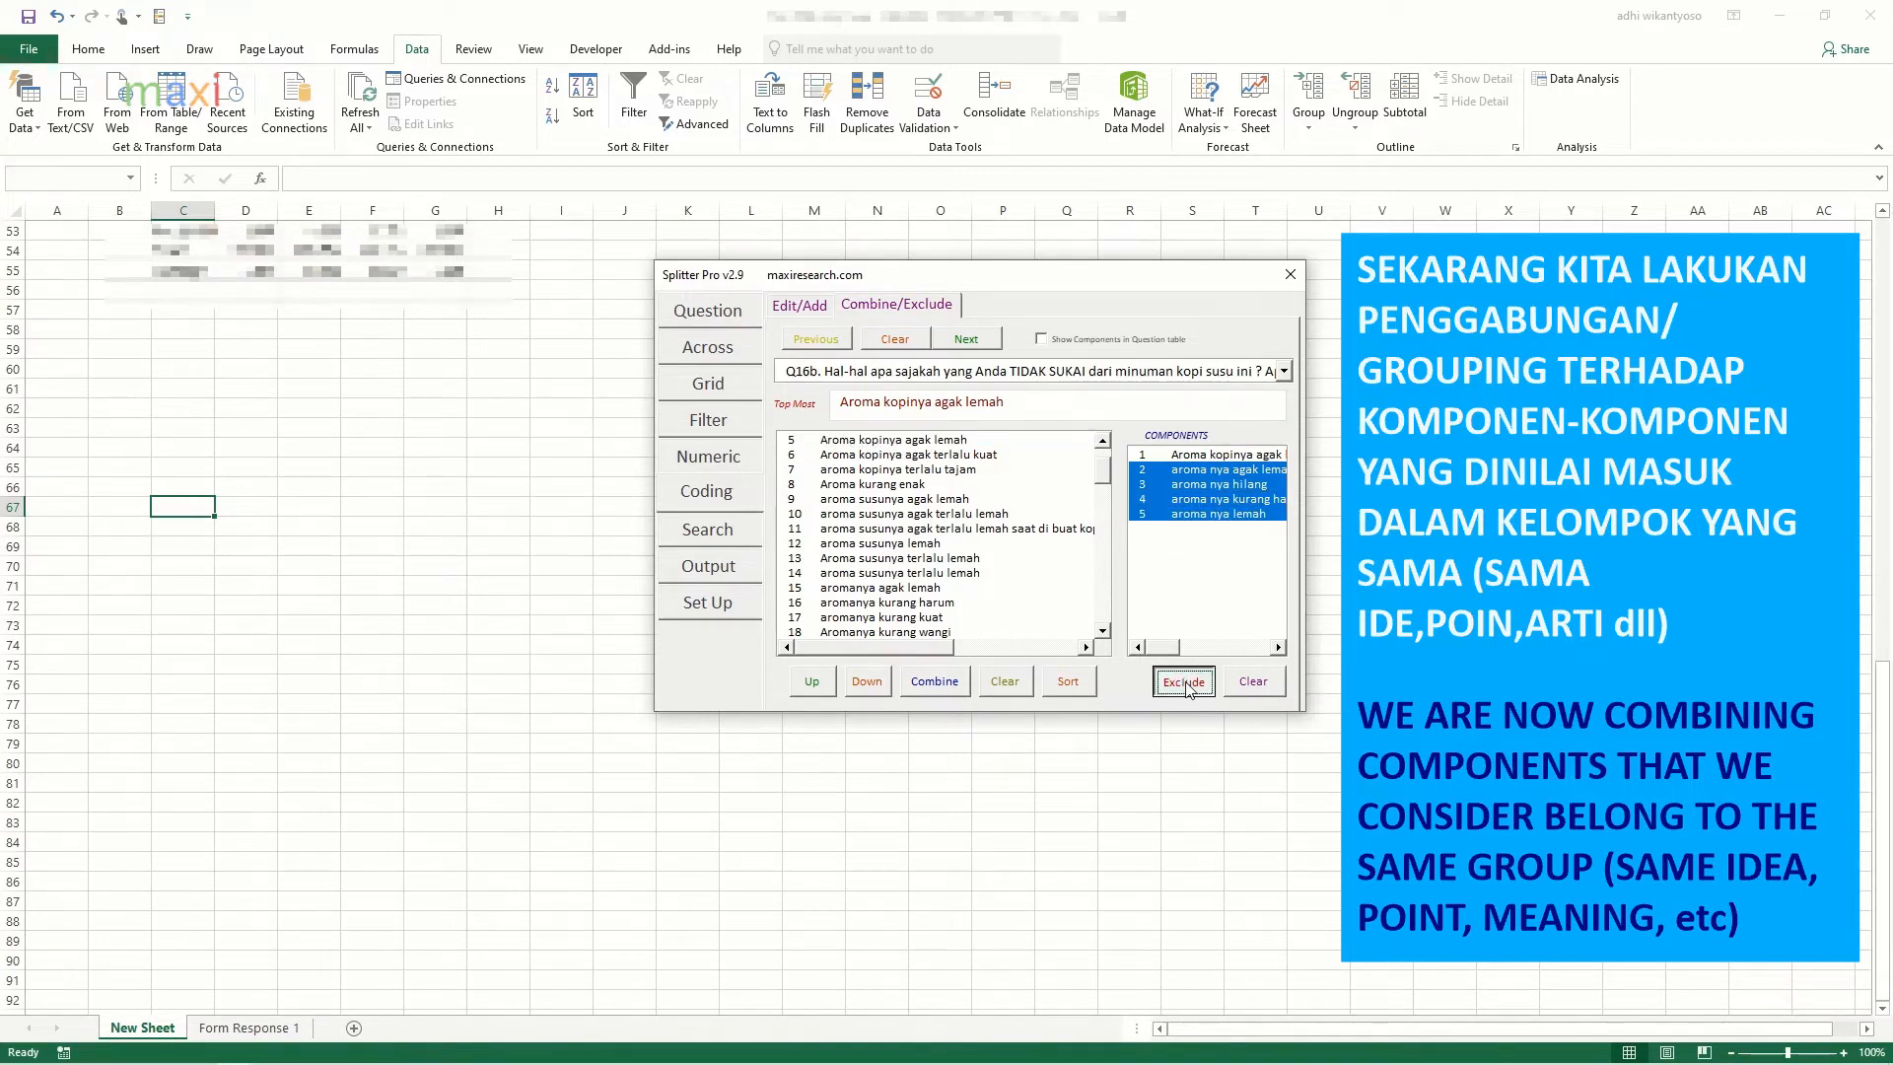
{"action": "left_click", "coordinate": [979, 445]}
Step: Combine "aroma nya agak lemah", "aroma nya hilang", "aroma nya kurang harum" and "aroma nya lemah" at the end of the list into one group
{"action": "left_click_drag", "start_coordinate": [1104, 483], "coordinate": [1106, 613]}
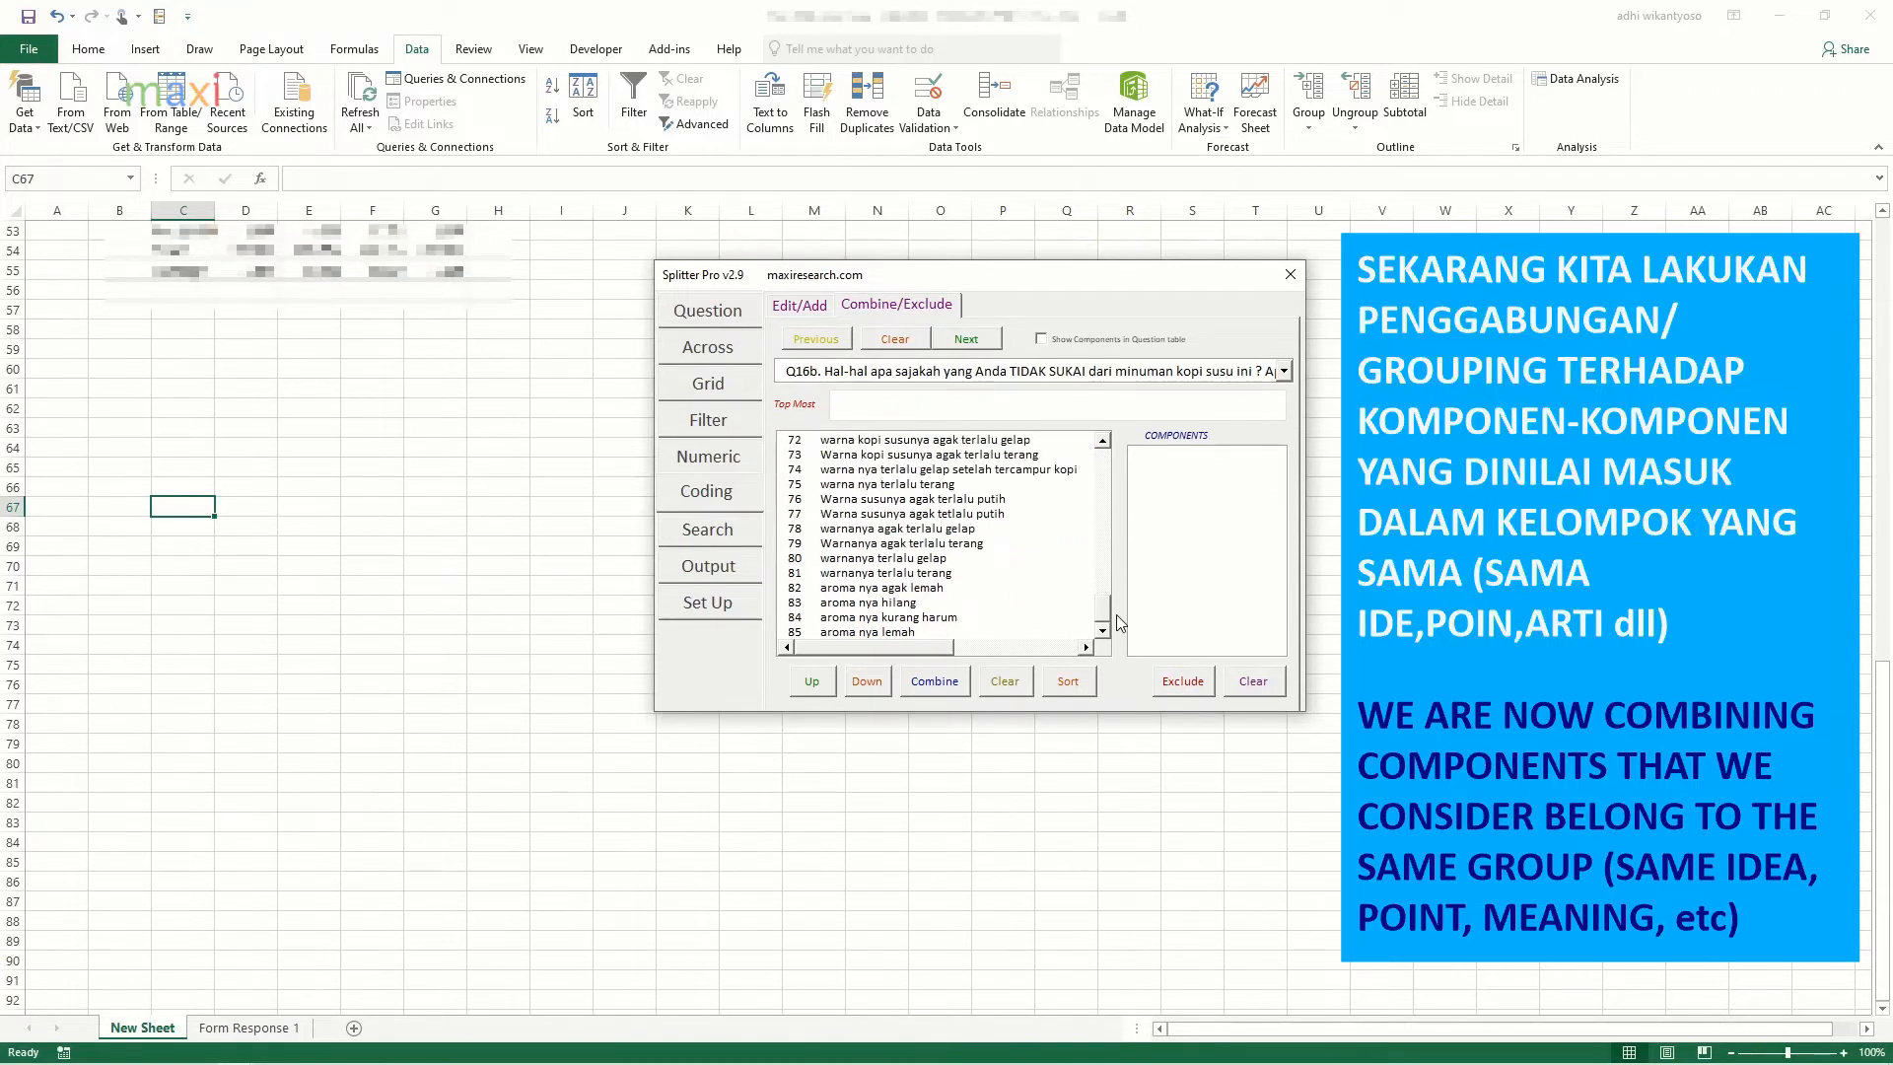
{"action": "left_click", "coordinate": [961, 588]}
{"action": "left_click", "coordinate": [964, 603]}
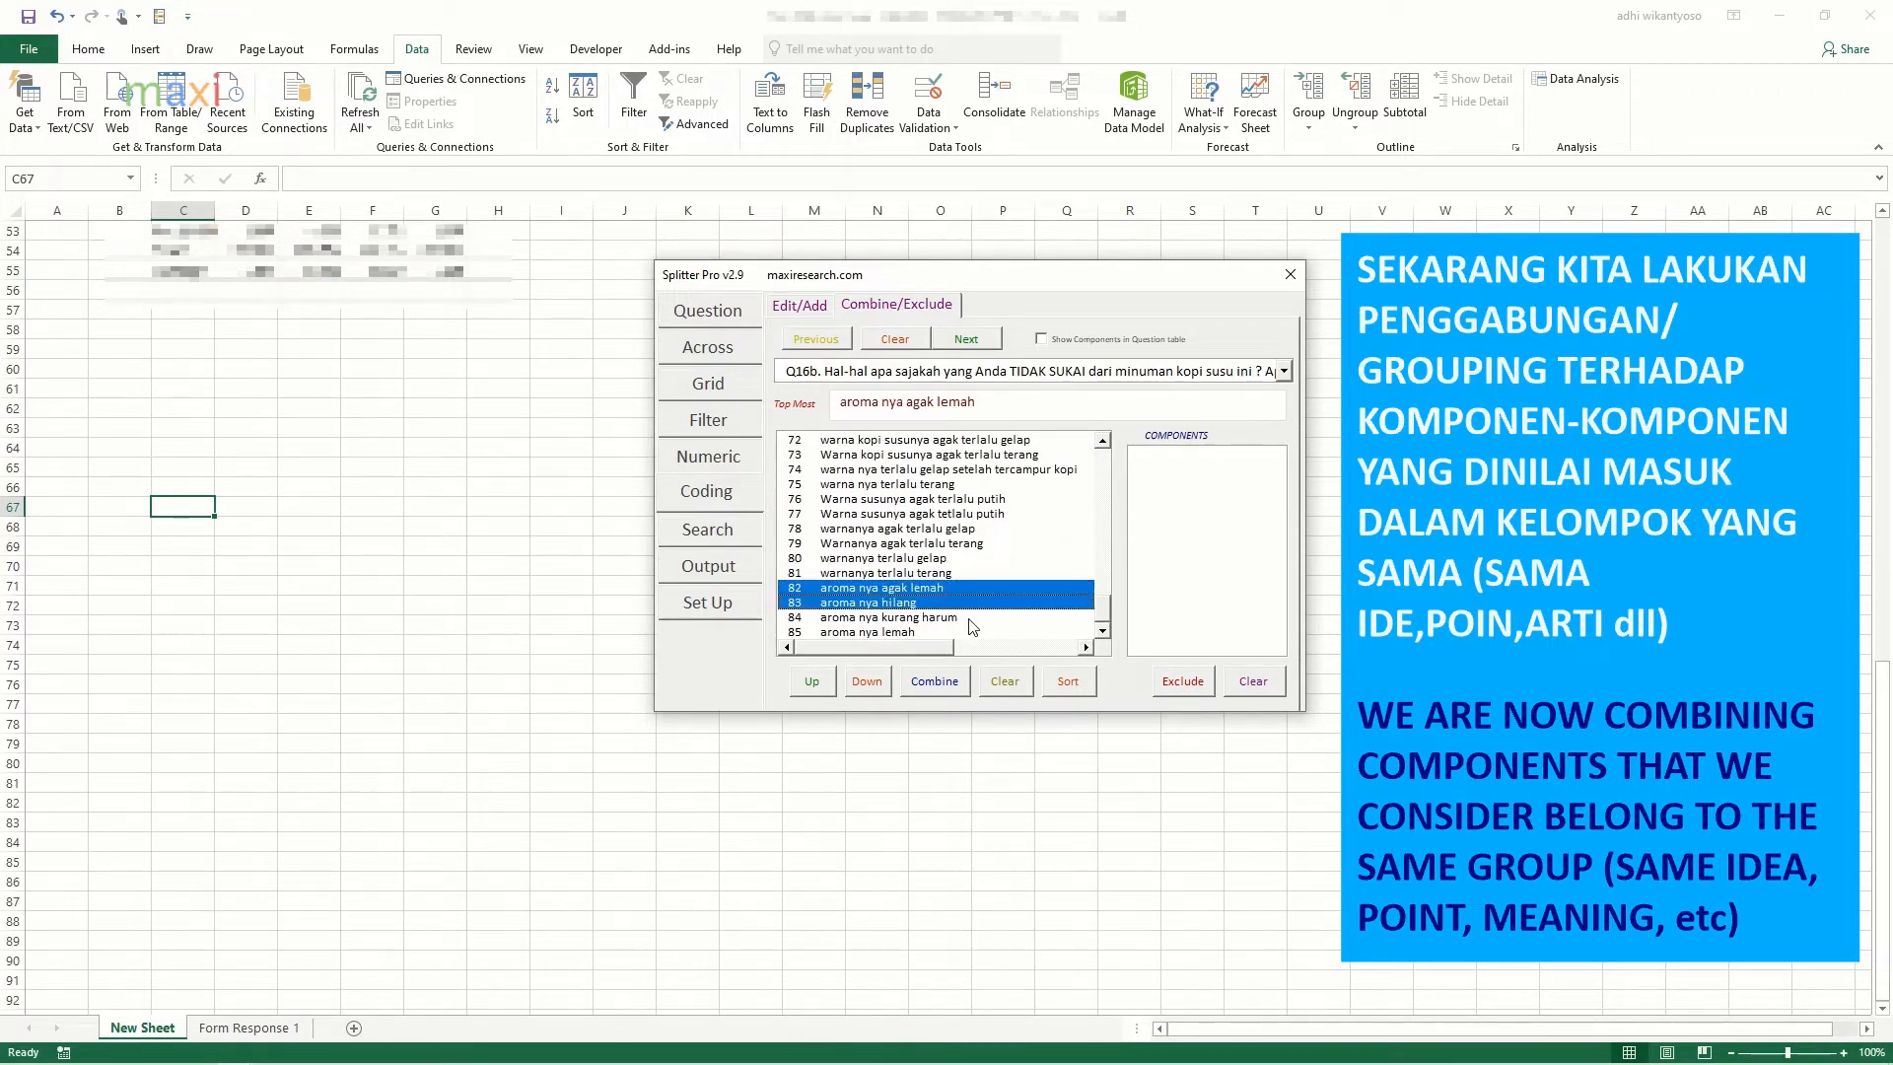
{"action": "left_click", "coordinate": [971, 617]}
{"action": "left_click", "coordinate": [982, 632]}
{"action": "left_click", "coordinate": [934, 681]}
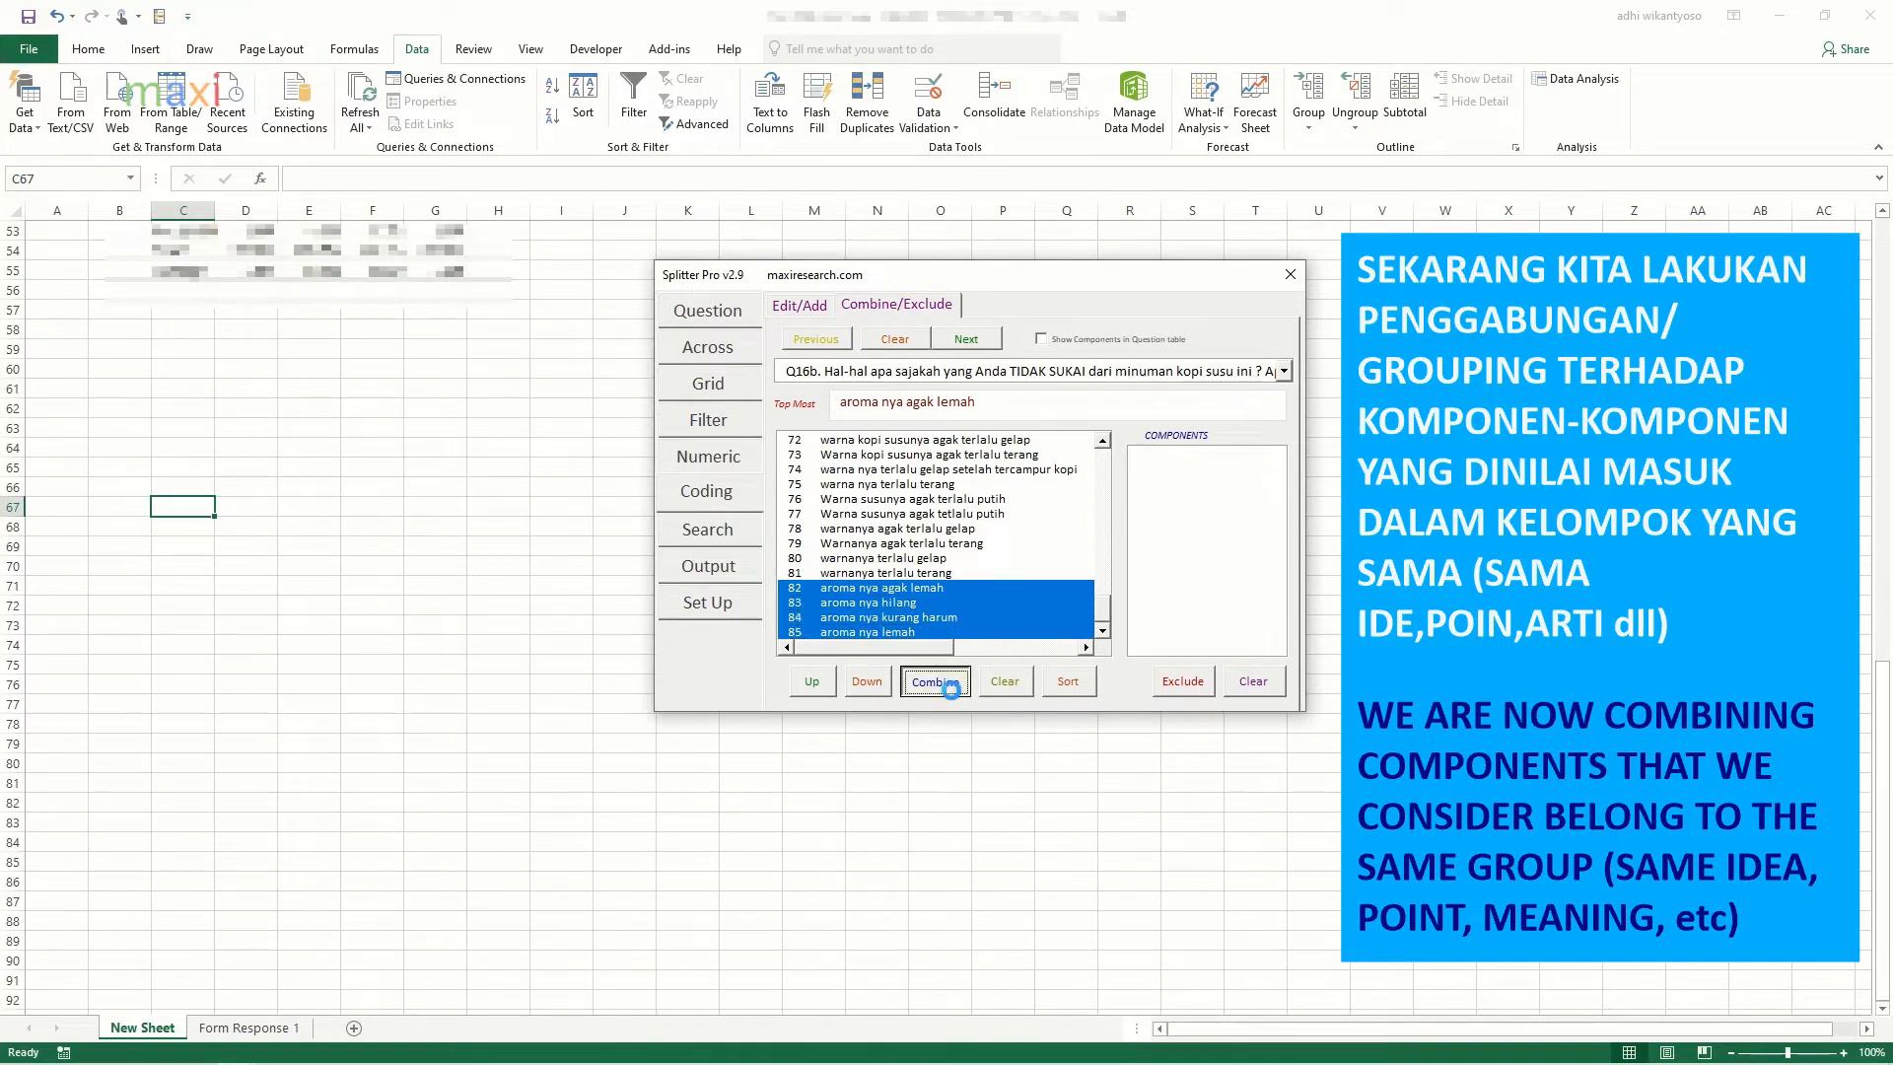
{"action": "left_click", "coordinate": [969, 631]}
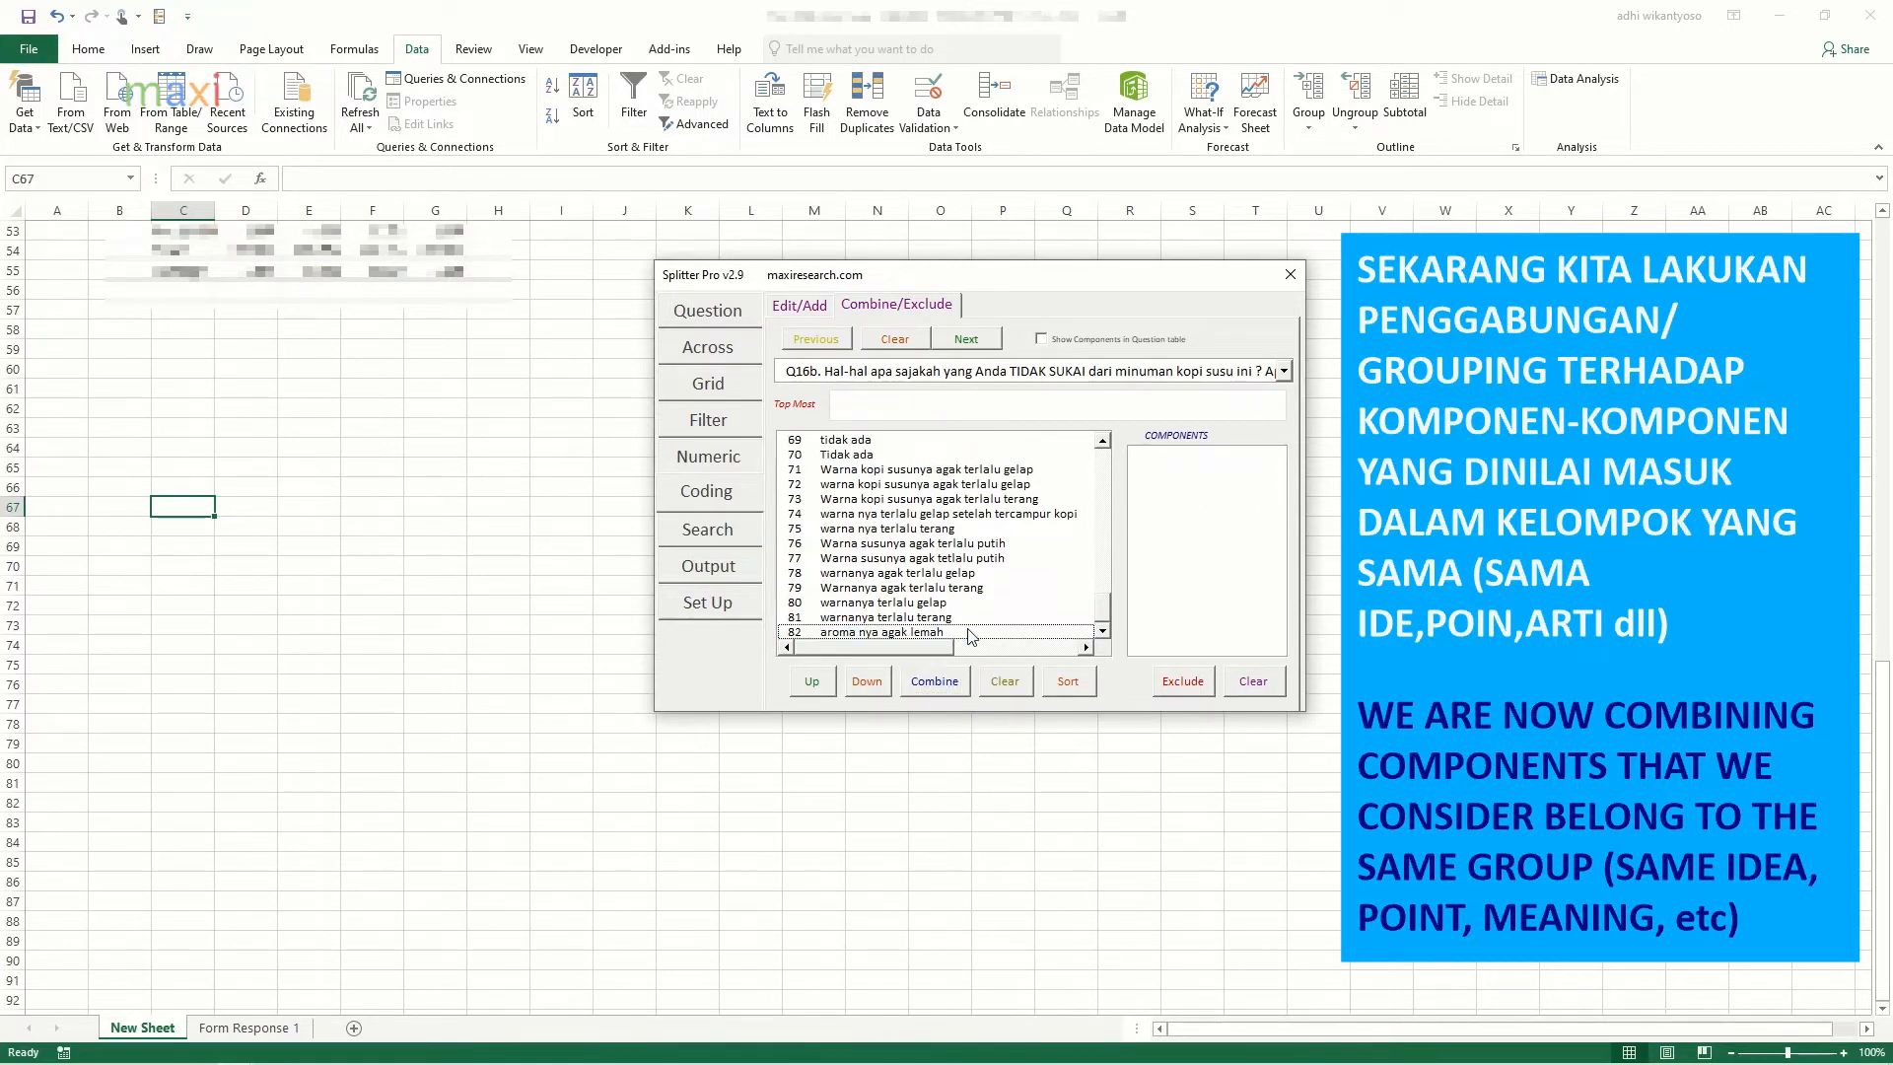
Step: Combine both "Warna kopi susunya agak terlalu gelap" entries with "warna nya terlalu gelap setelah tercampur kopi", "warnanya agak terlalu gelap" and "warnanya terlalu gelap"
{"action": "left_click", "coordinate": [961, 603]}
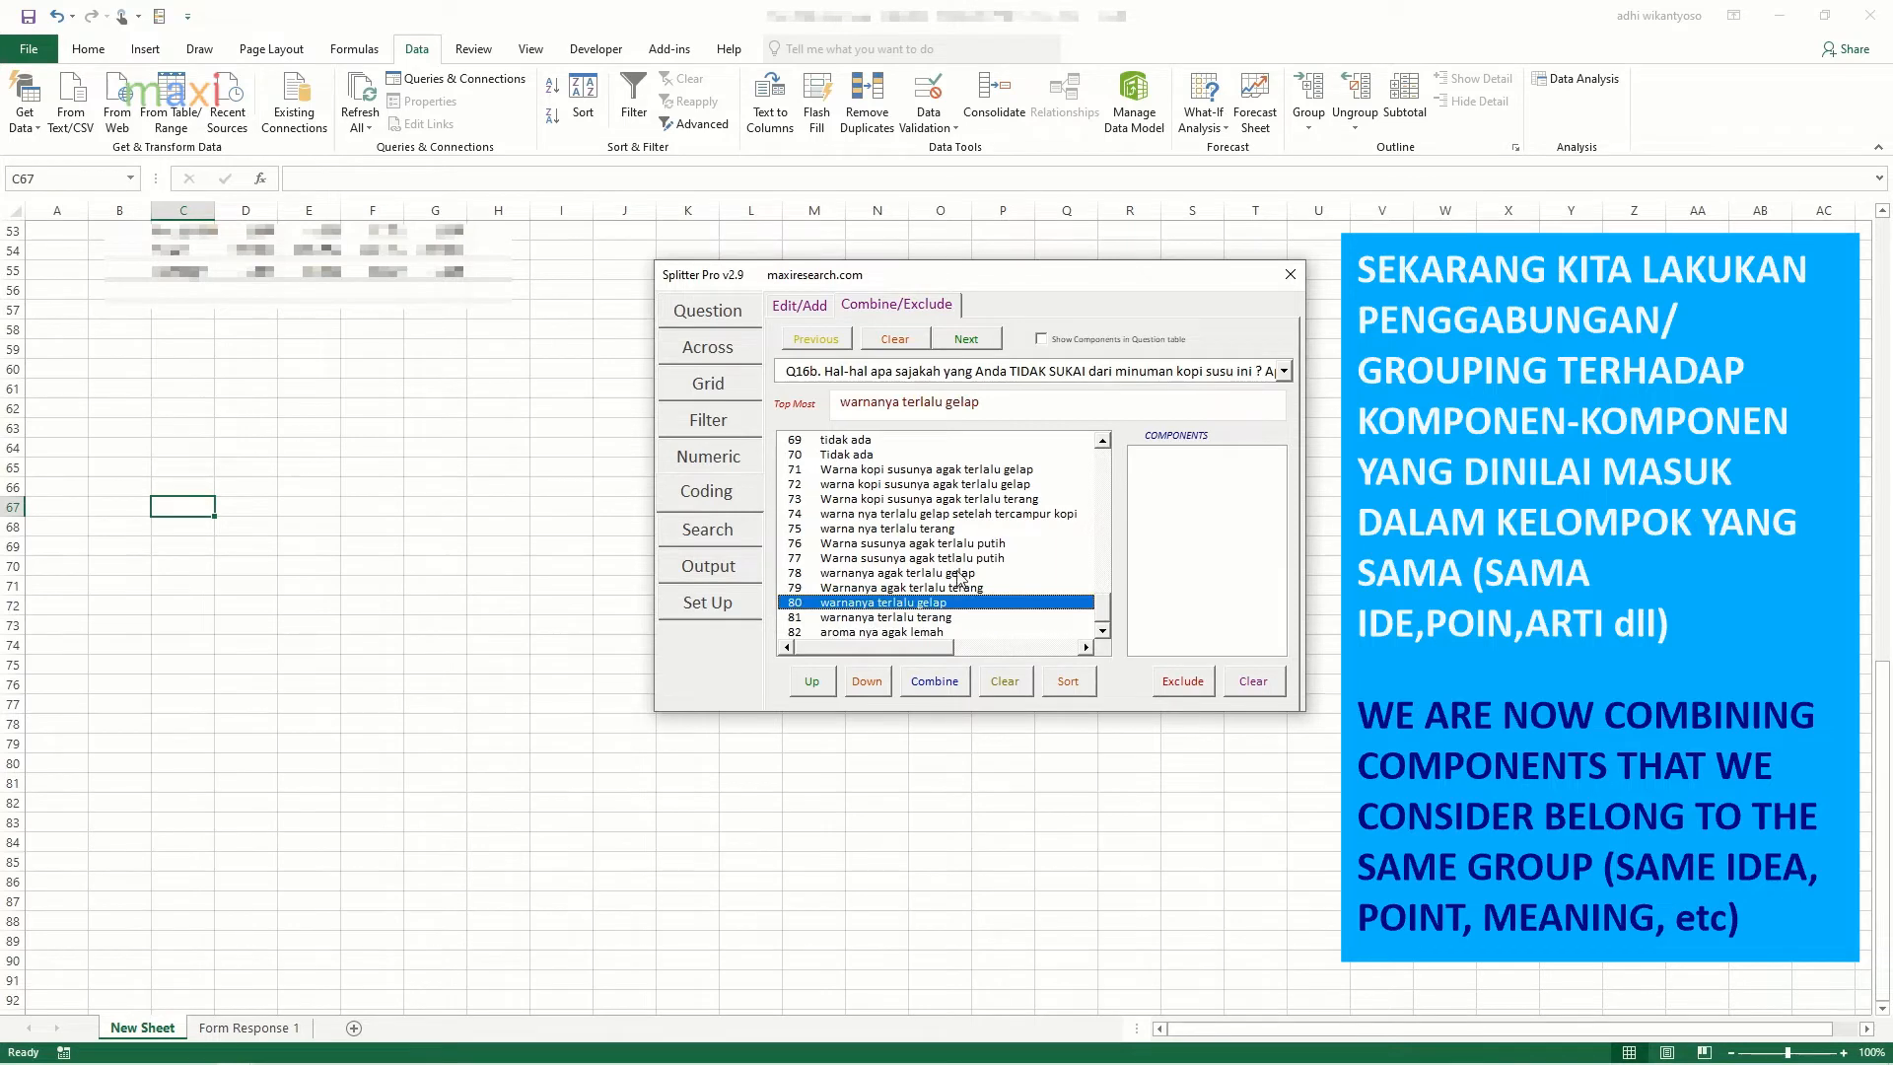
{"action": "left_click", "coordinate": [976, 574]}
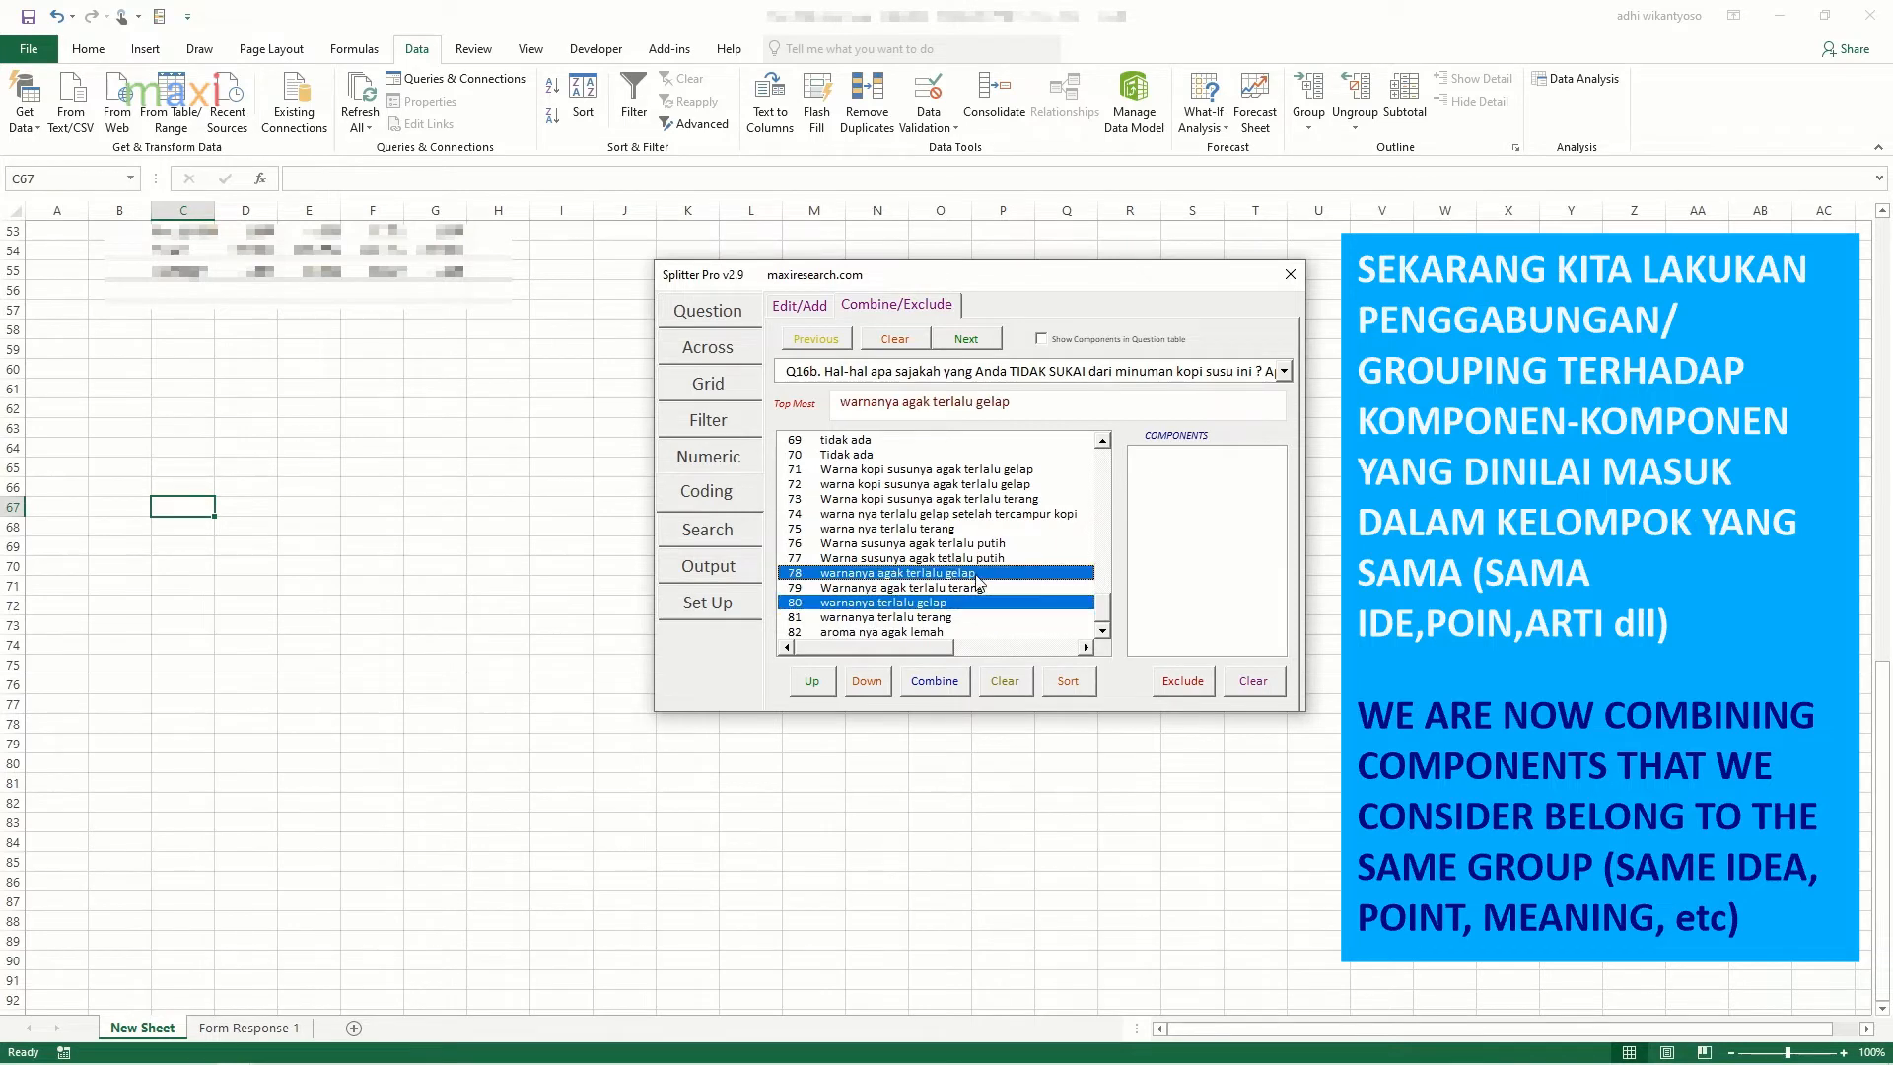
{"action": "left_click", "coordinate": [937, 681]}
{"action": "left_click", "coordinate": [957, 470]}
{"action": "left_click", "coordinate": [956, 484]}
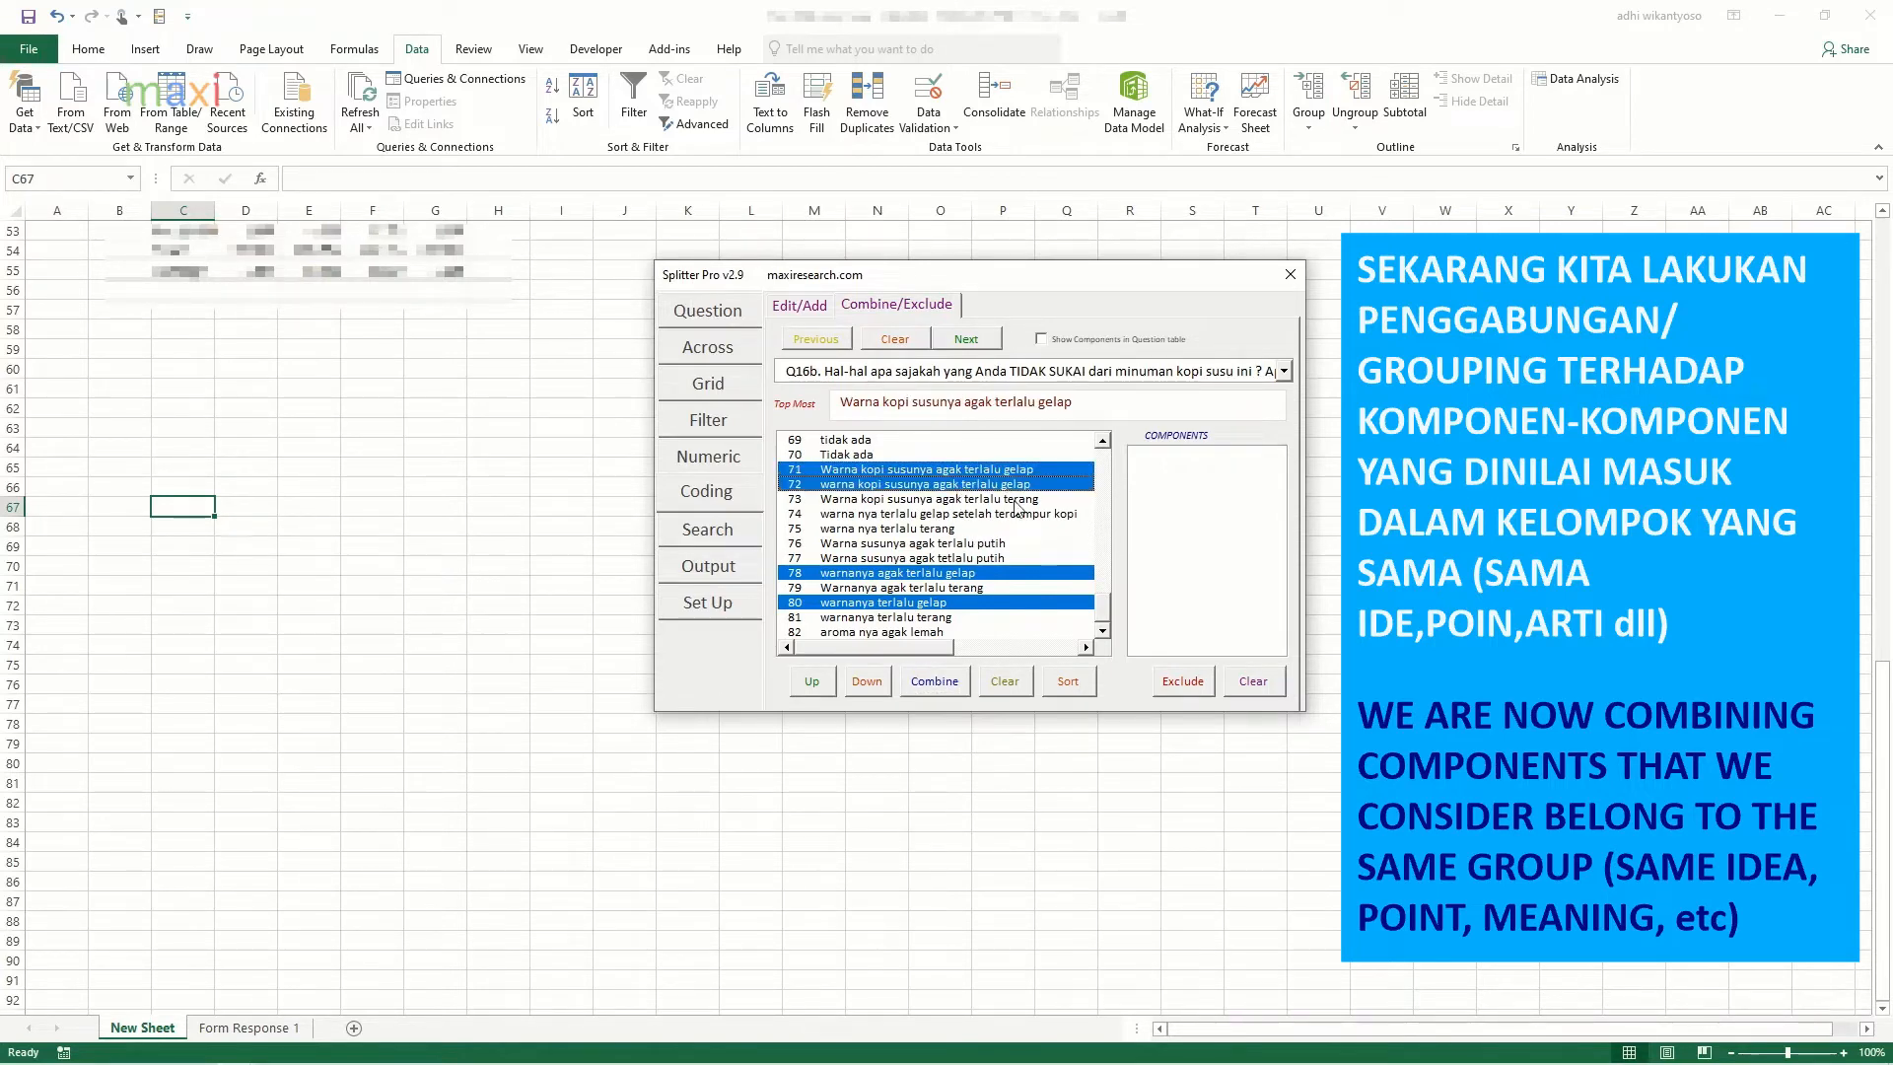
{"action": "left_click", "coordinate": [984, 514]}
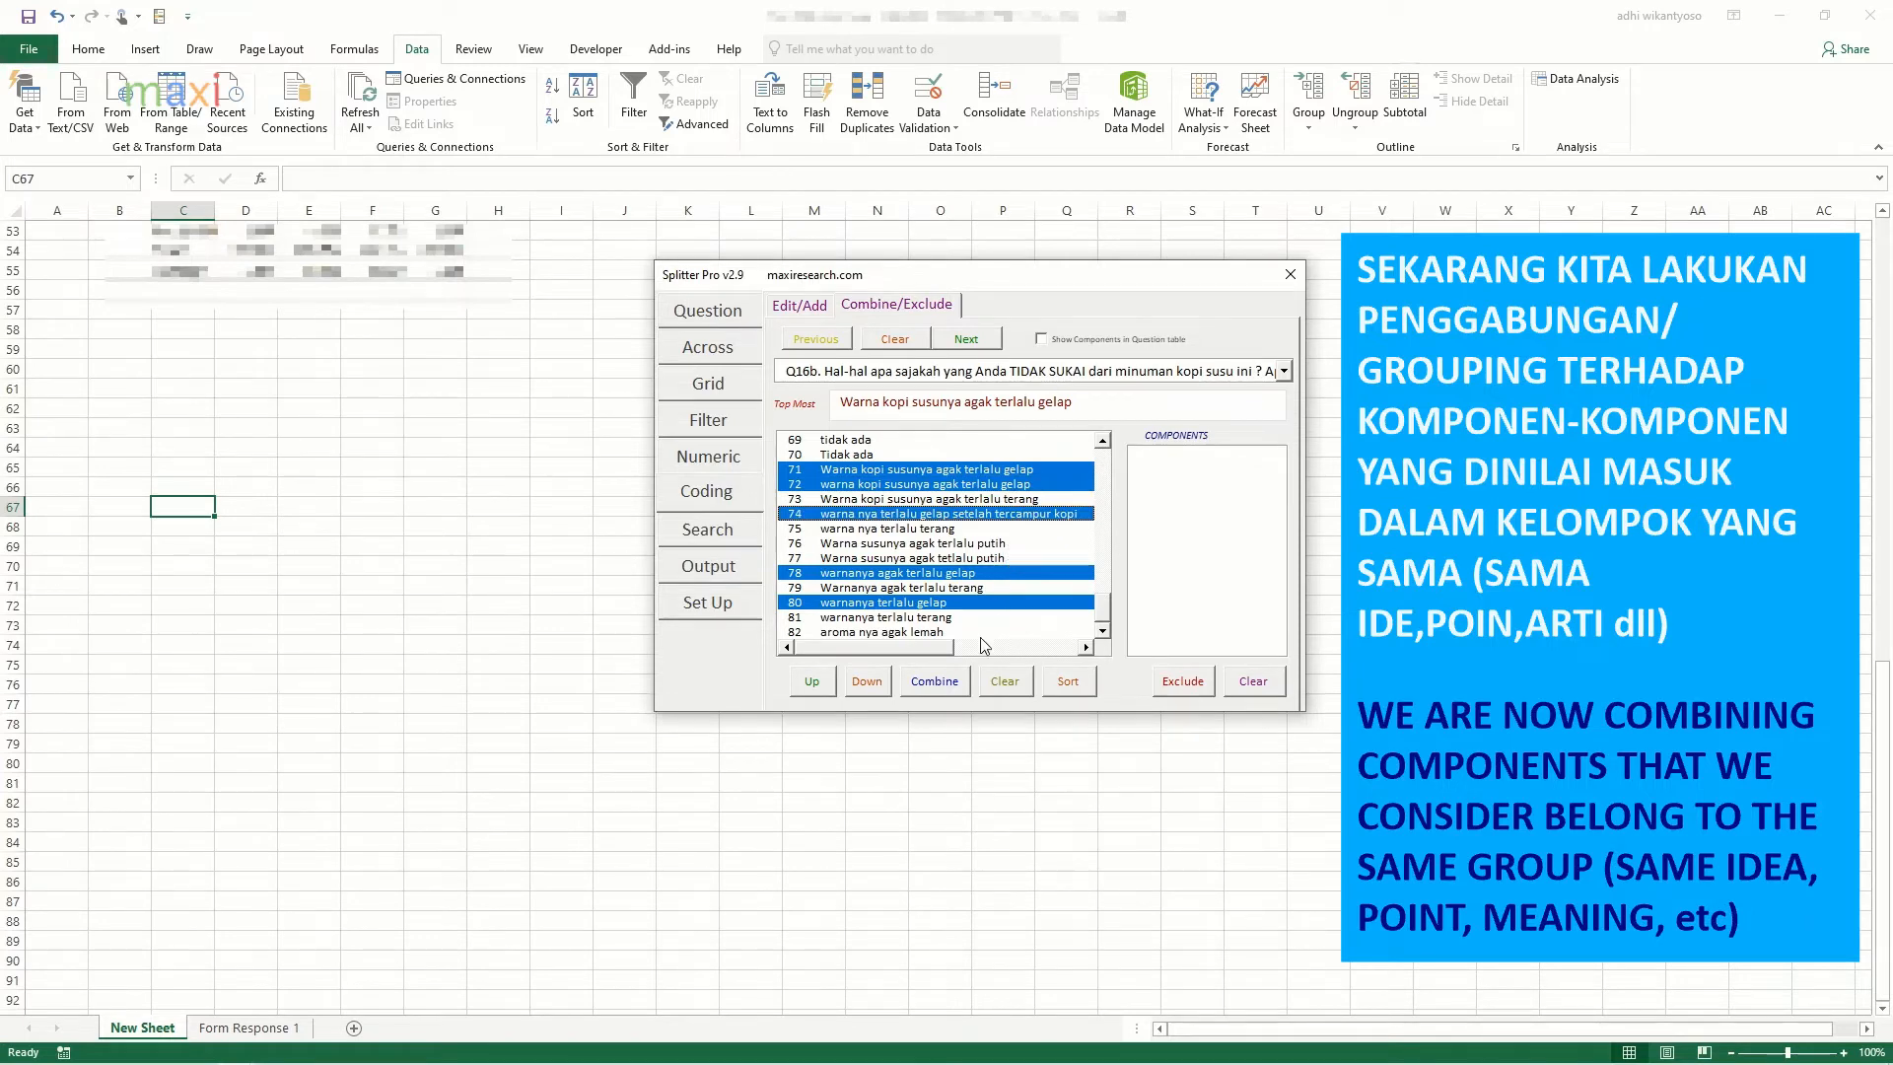
{"action": "left_click", "coordinate": [937, 684]}
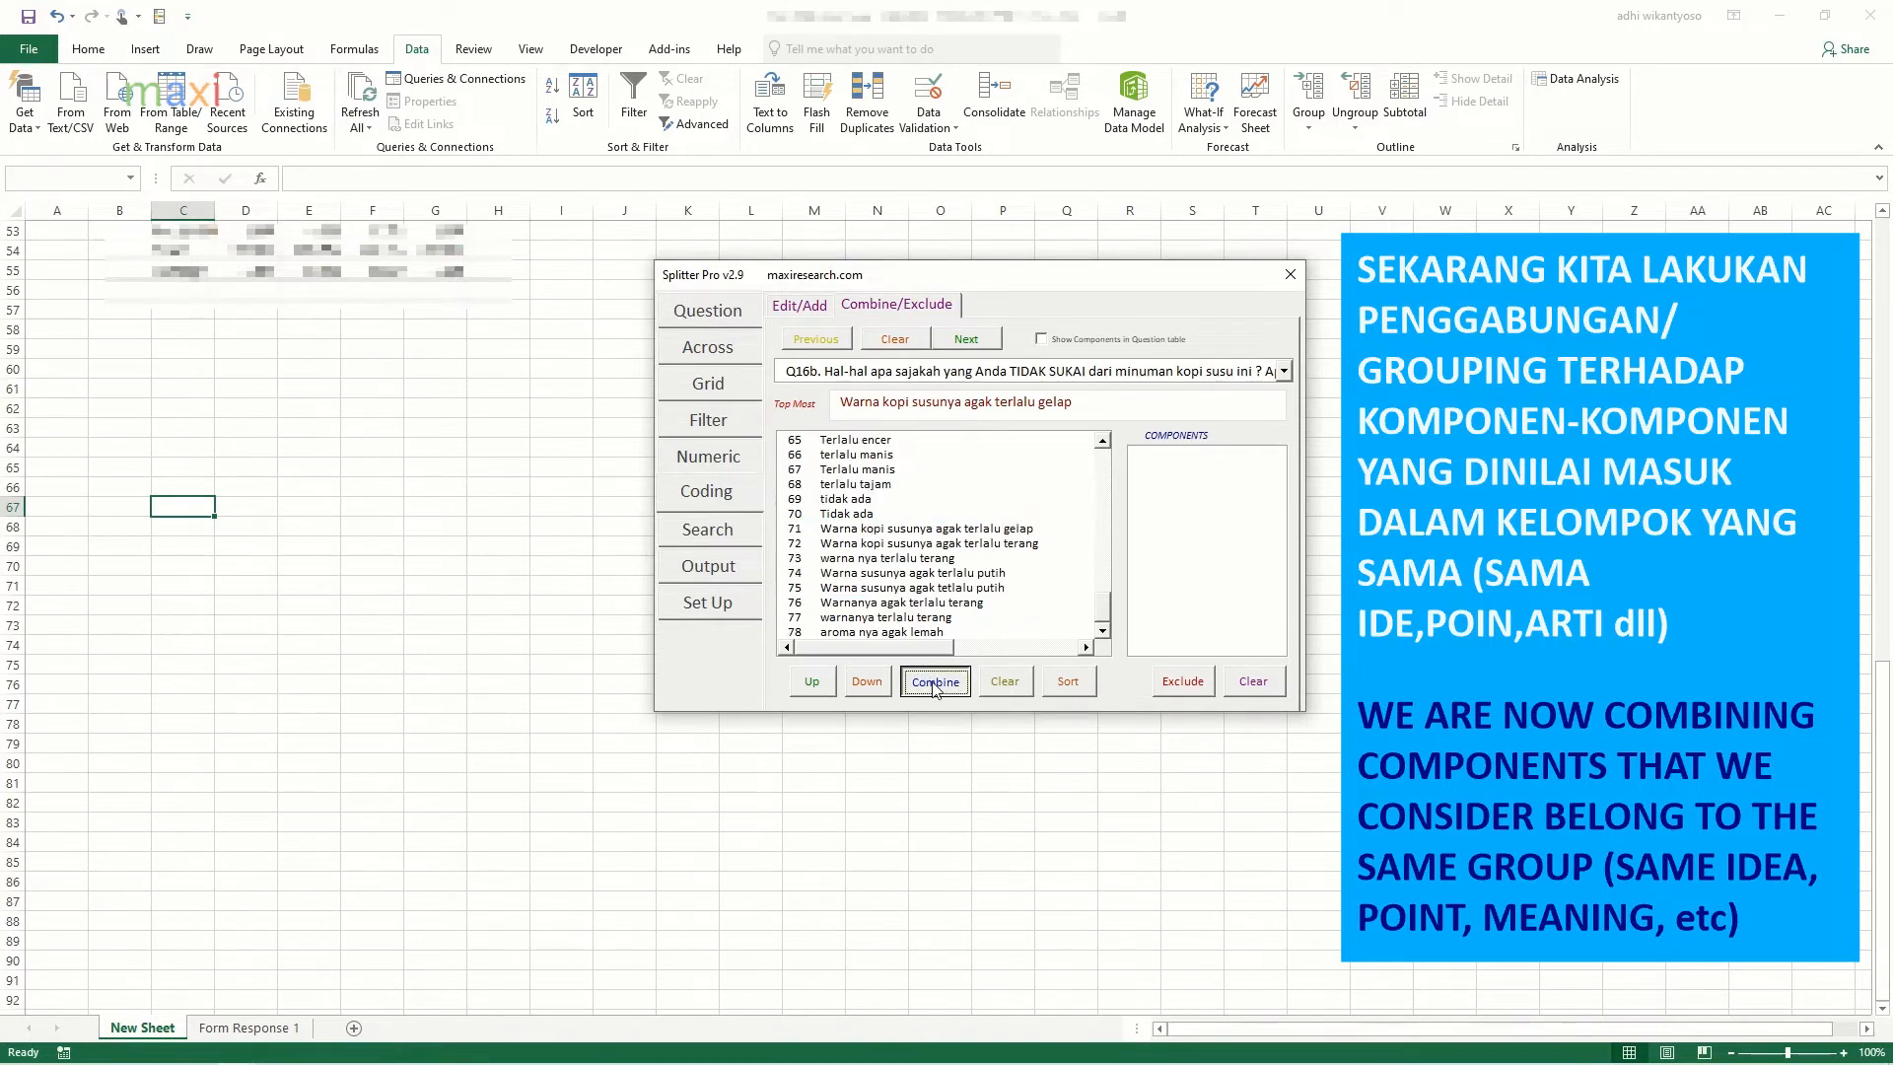
Step: Combine the six too-light colour components from "Warna kopi susunya agak terlalu terang" through "warnanya terlalu terang", including the two "putih" entries
{"action": "left_click", "coordinate": [939, 530]}
{"action": "left_click", "coordinate": [954, 558]}
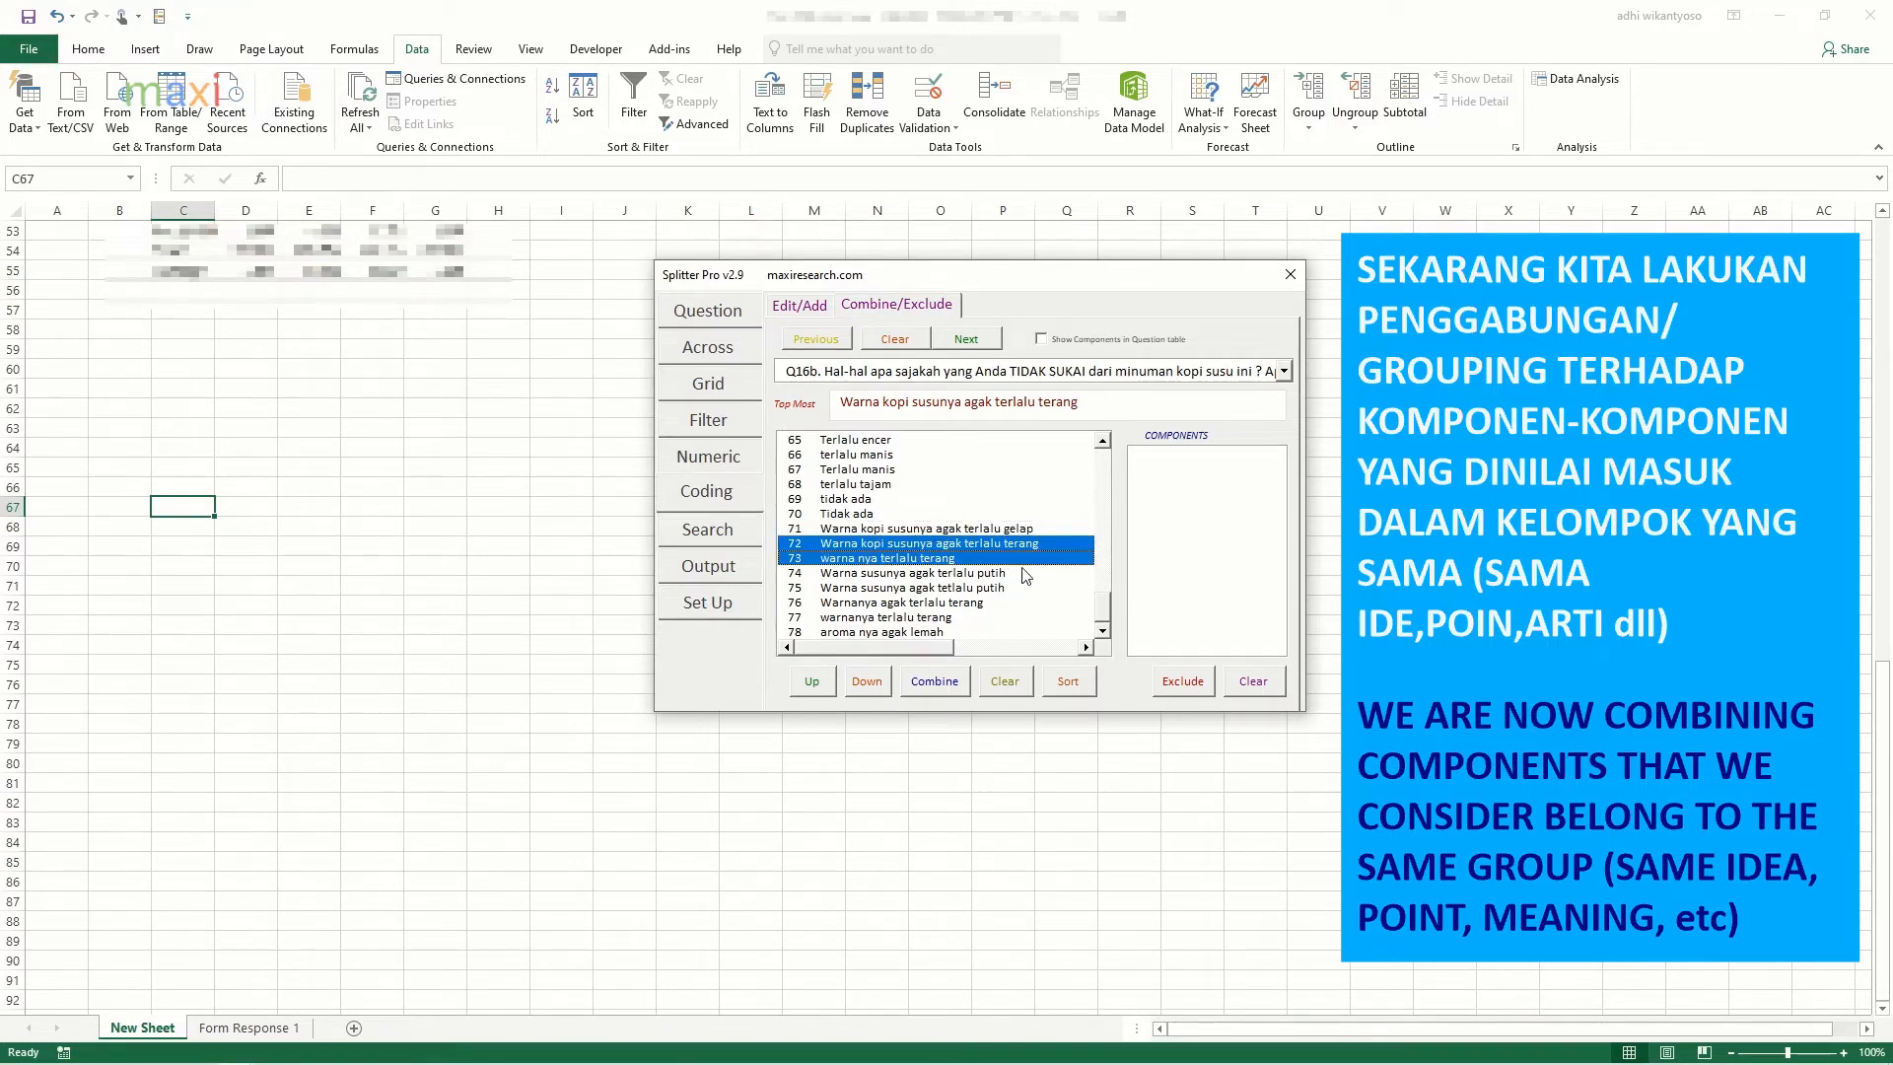
{"action": "left_click", "coordinate": [1025, 573]}
{"action": "left_click", "coordinate": [1033, 588]}
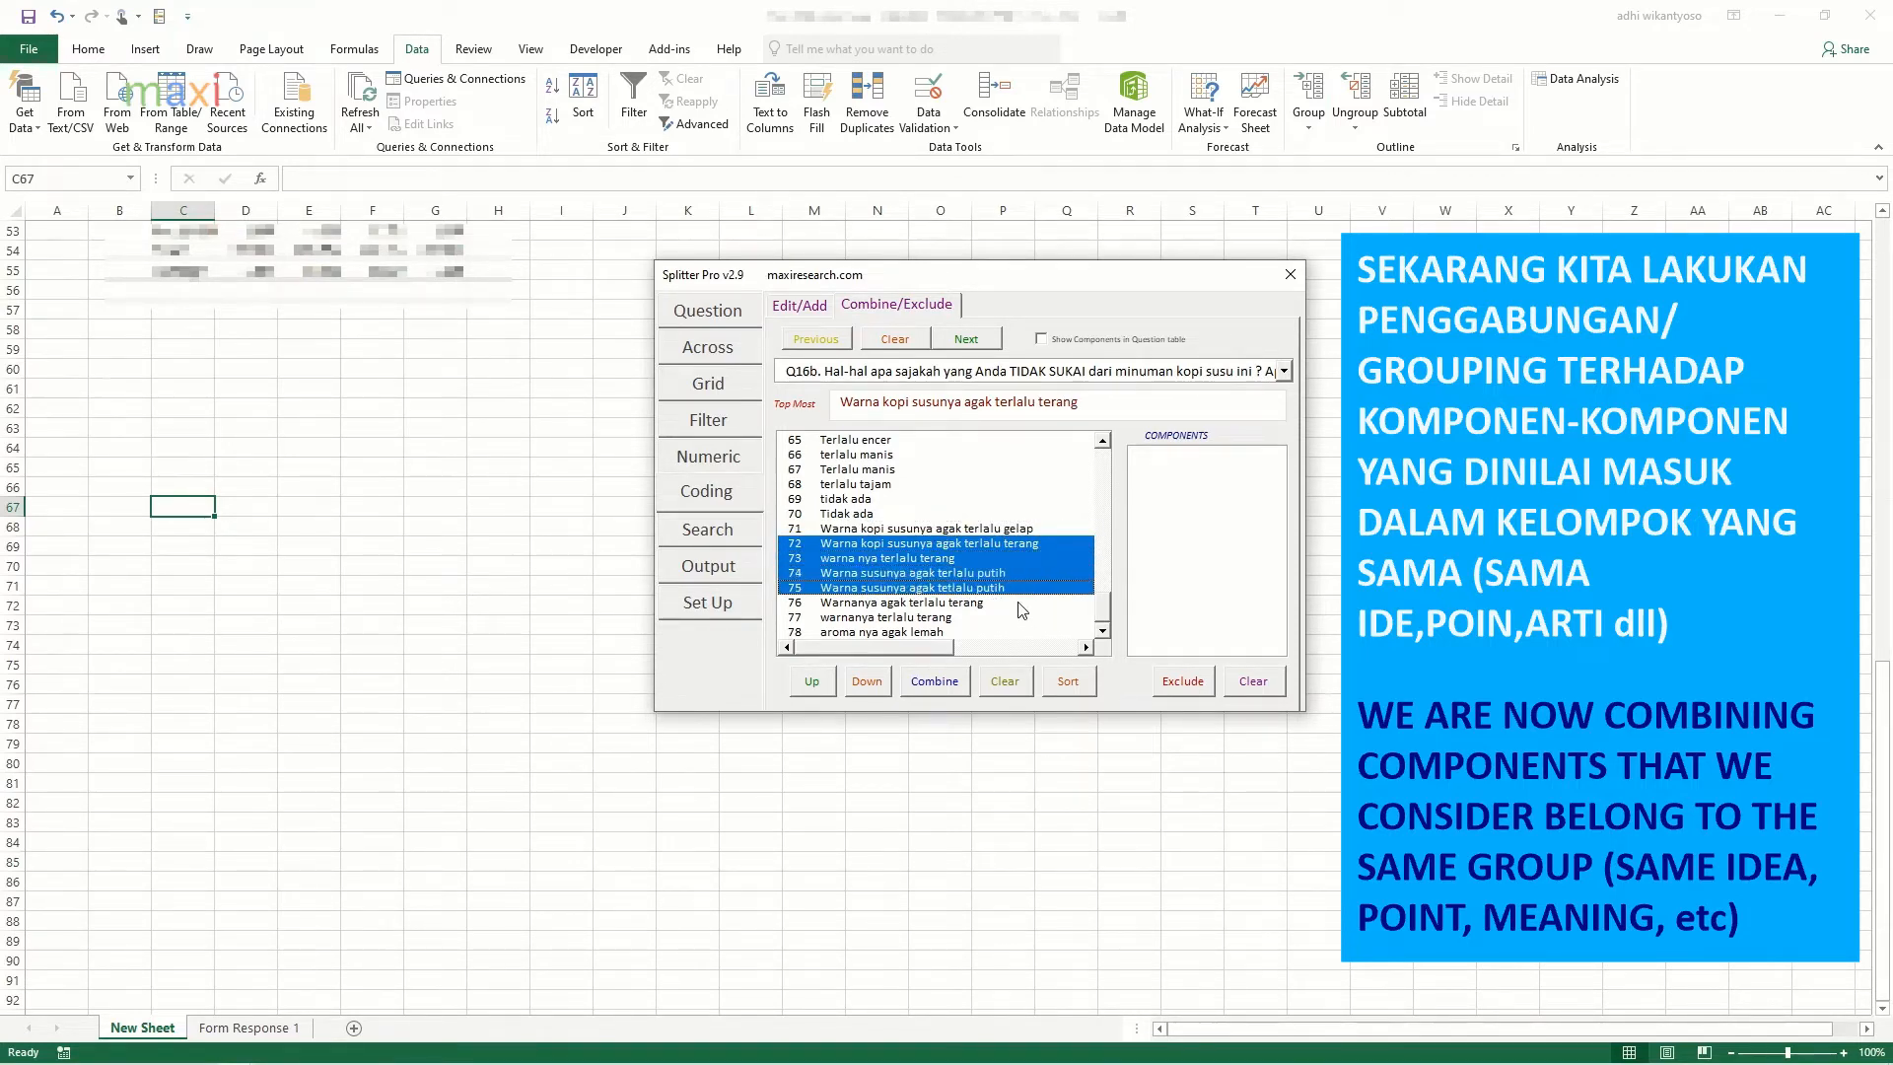
{"action": "left_click", "coordinate": [1022, 603]}
{"action": "left_click", "coordinate": [1027, 618]}
{"action": "left_click", "coordinate": [955, 691]}
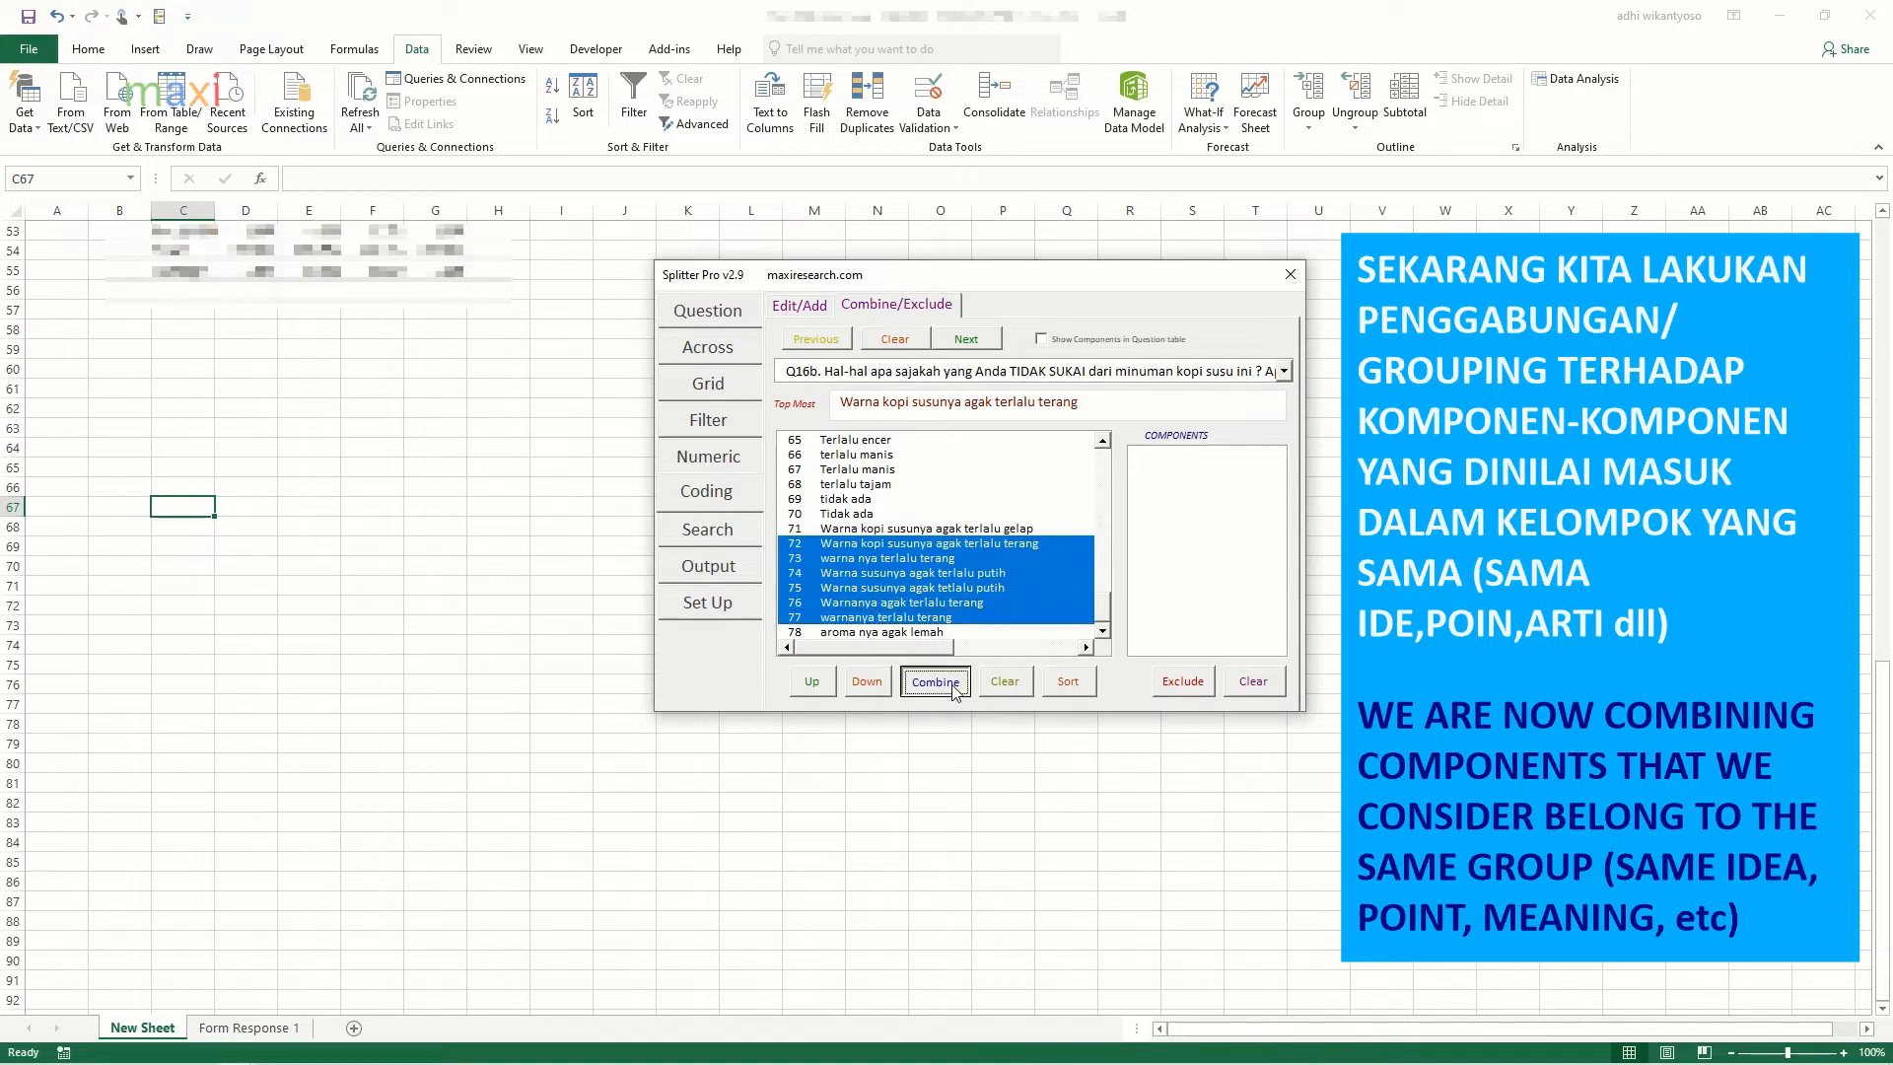
{"action": "left_click", "coordinate": [954, 690]}
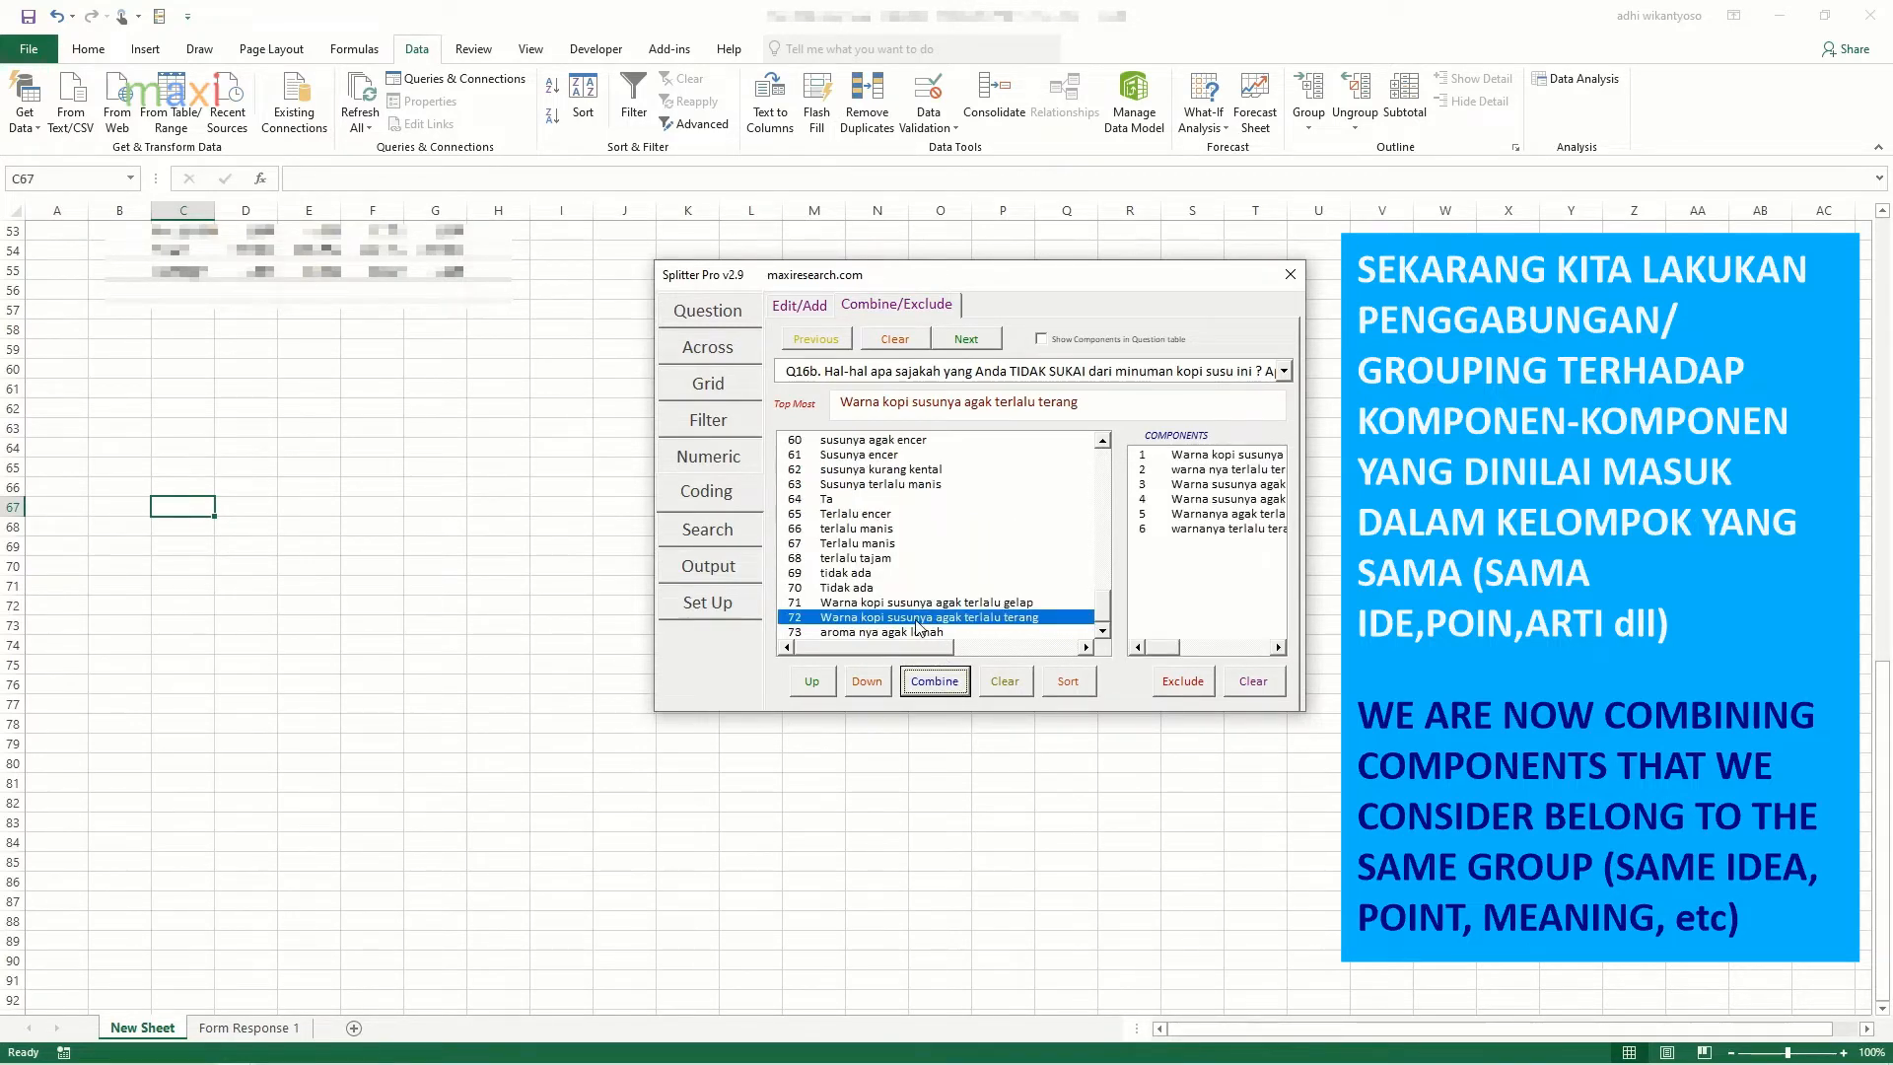
Step: Combine the two components "tidak ada" and "Tidak ada" into one group
{"action": "left_click", "coordinate": [897, 577]}
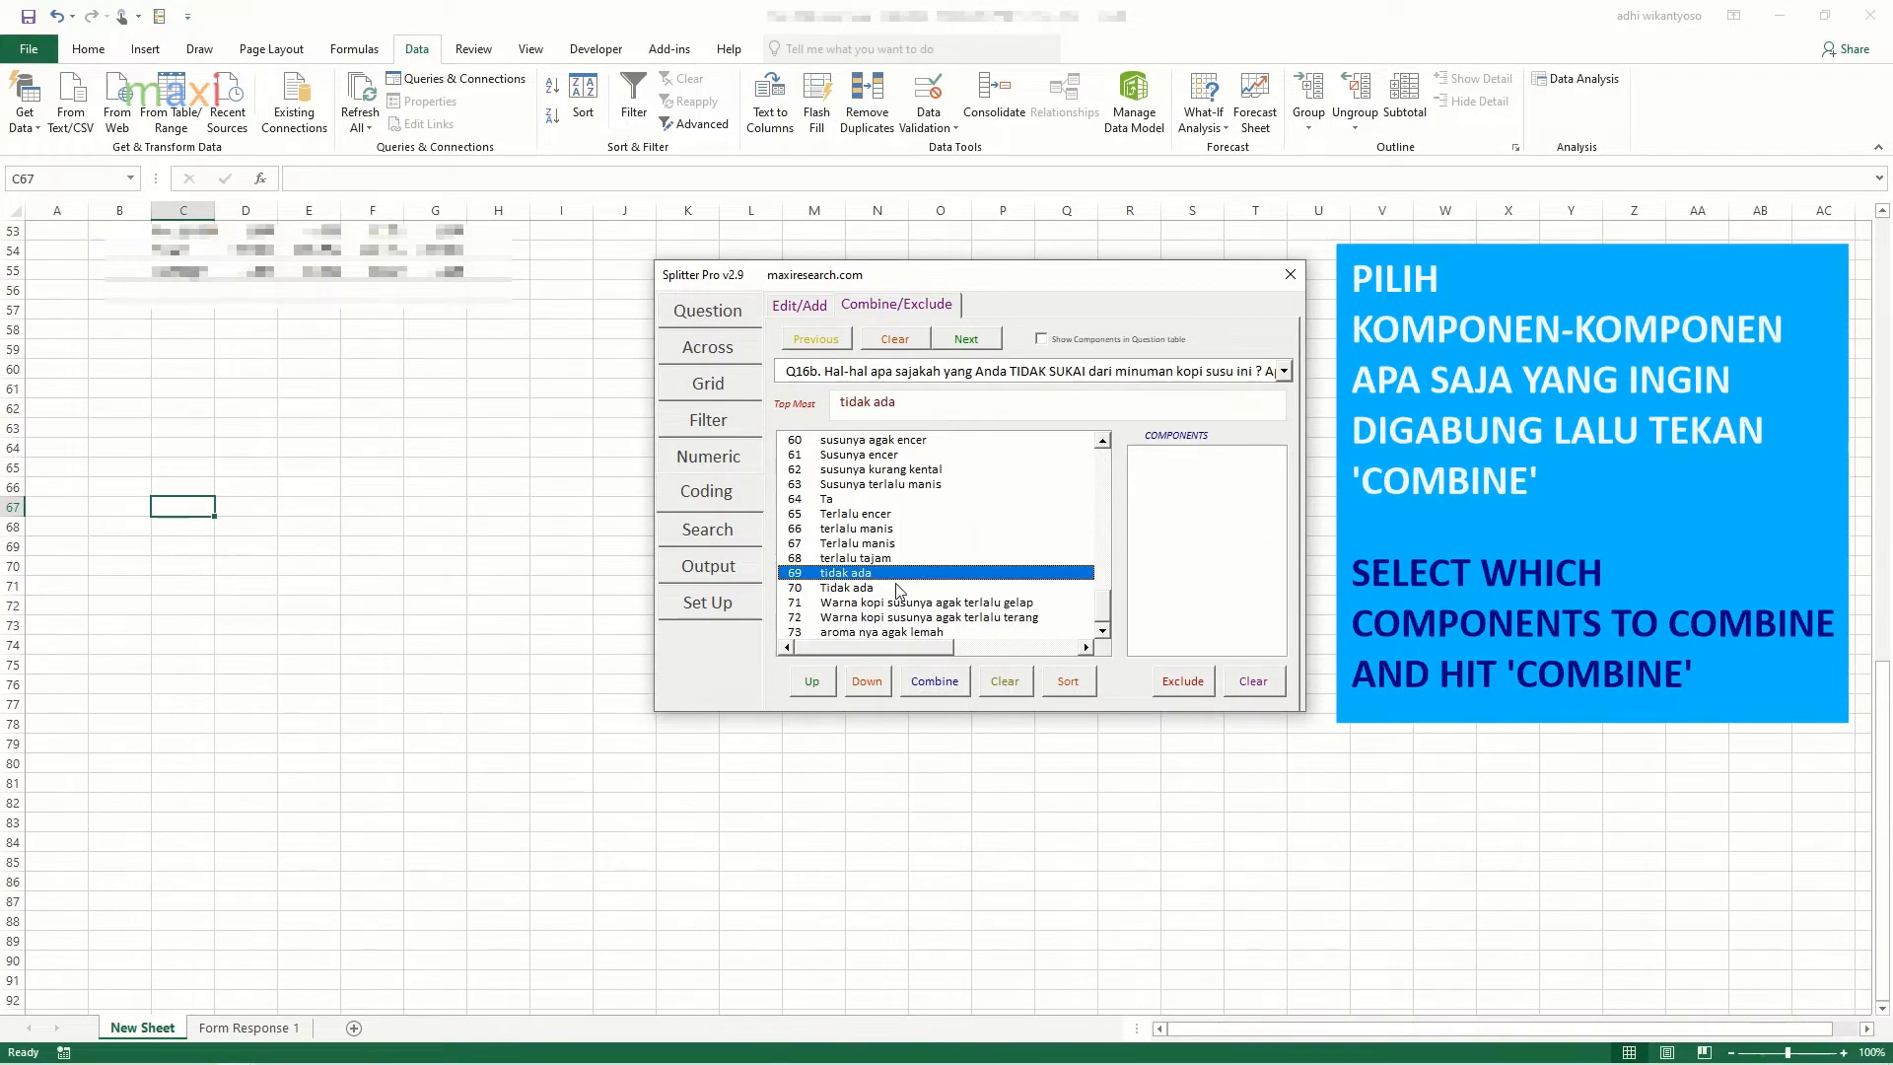
{"action": "left_click", "coordinate": [897, 588], "text": "shift"}
{"action": "left_click", "coordinate": [947, 690]}
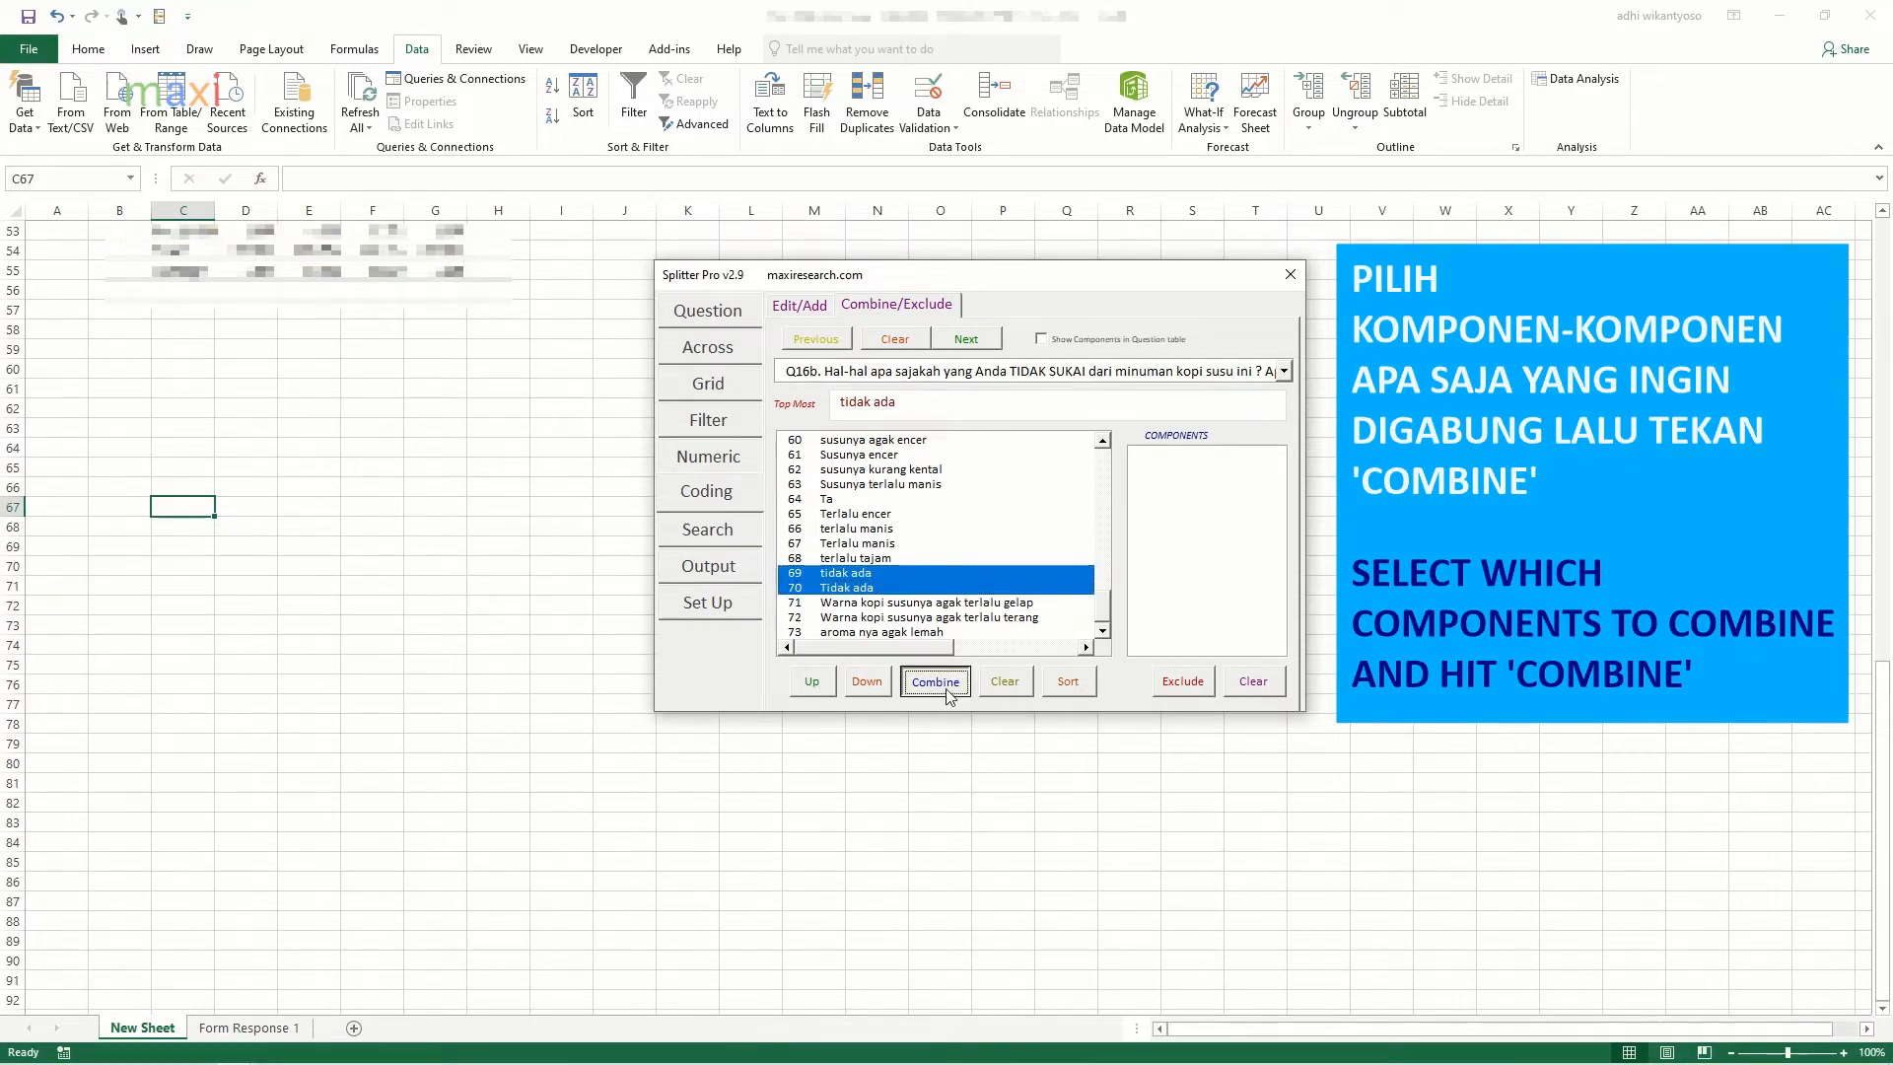
Step: Move the "tidak ada" group up to directly above "Ta" and combine it with that component
{"action": "left_click", "coordinate": [811, 682]}
{"action": "left_click", "coordinate": [811, 682]}
{"action": "left_click", "coordinate": [811, 682]}
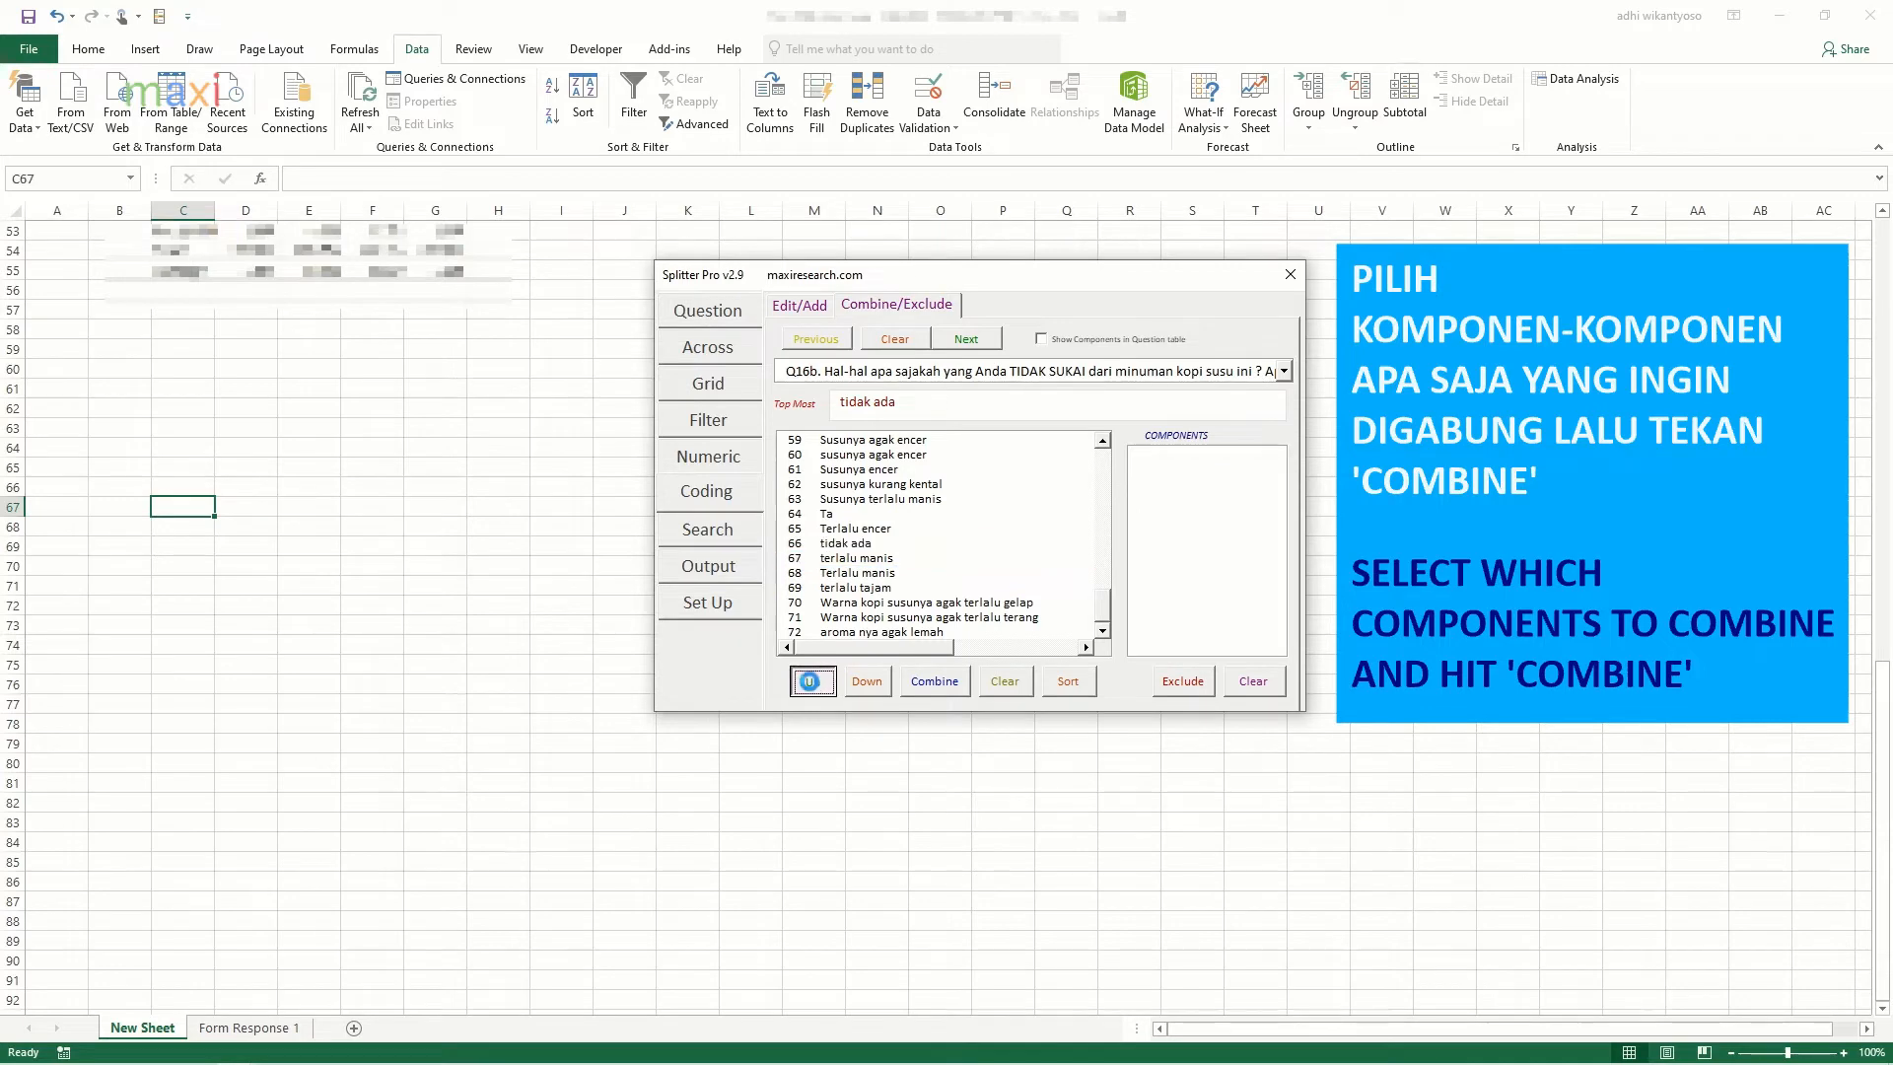
{"action": "left_click", "coordinate": [811, 682]}
{"action": "left_click", "coordinate": [811, 682]}
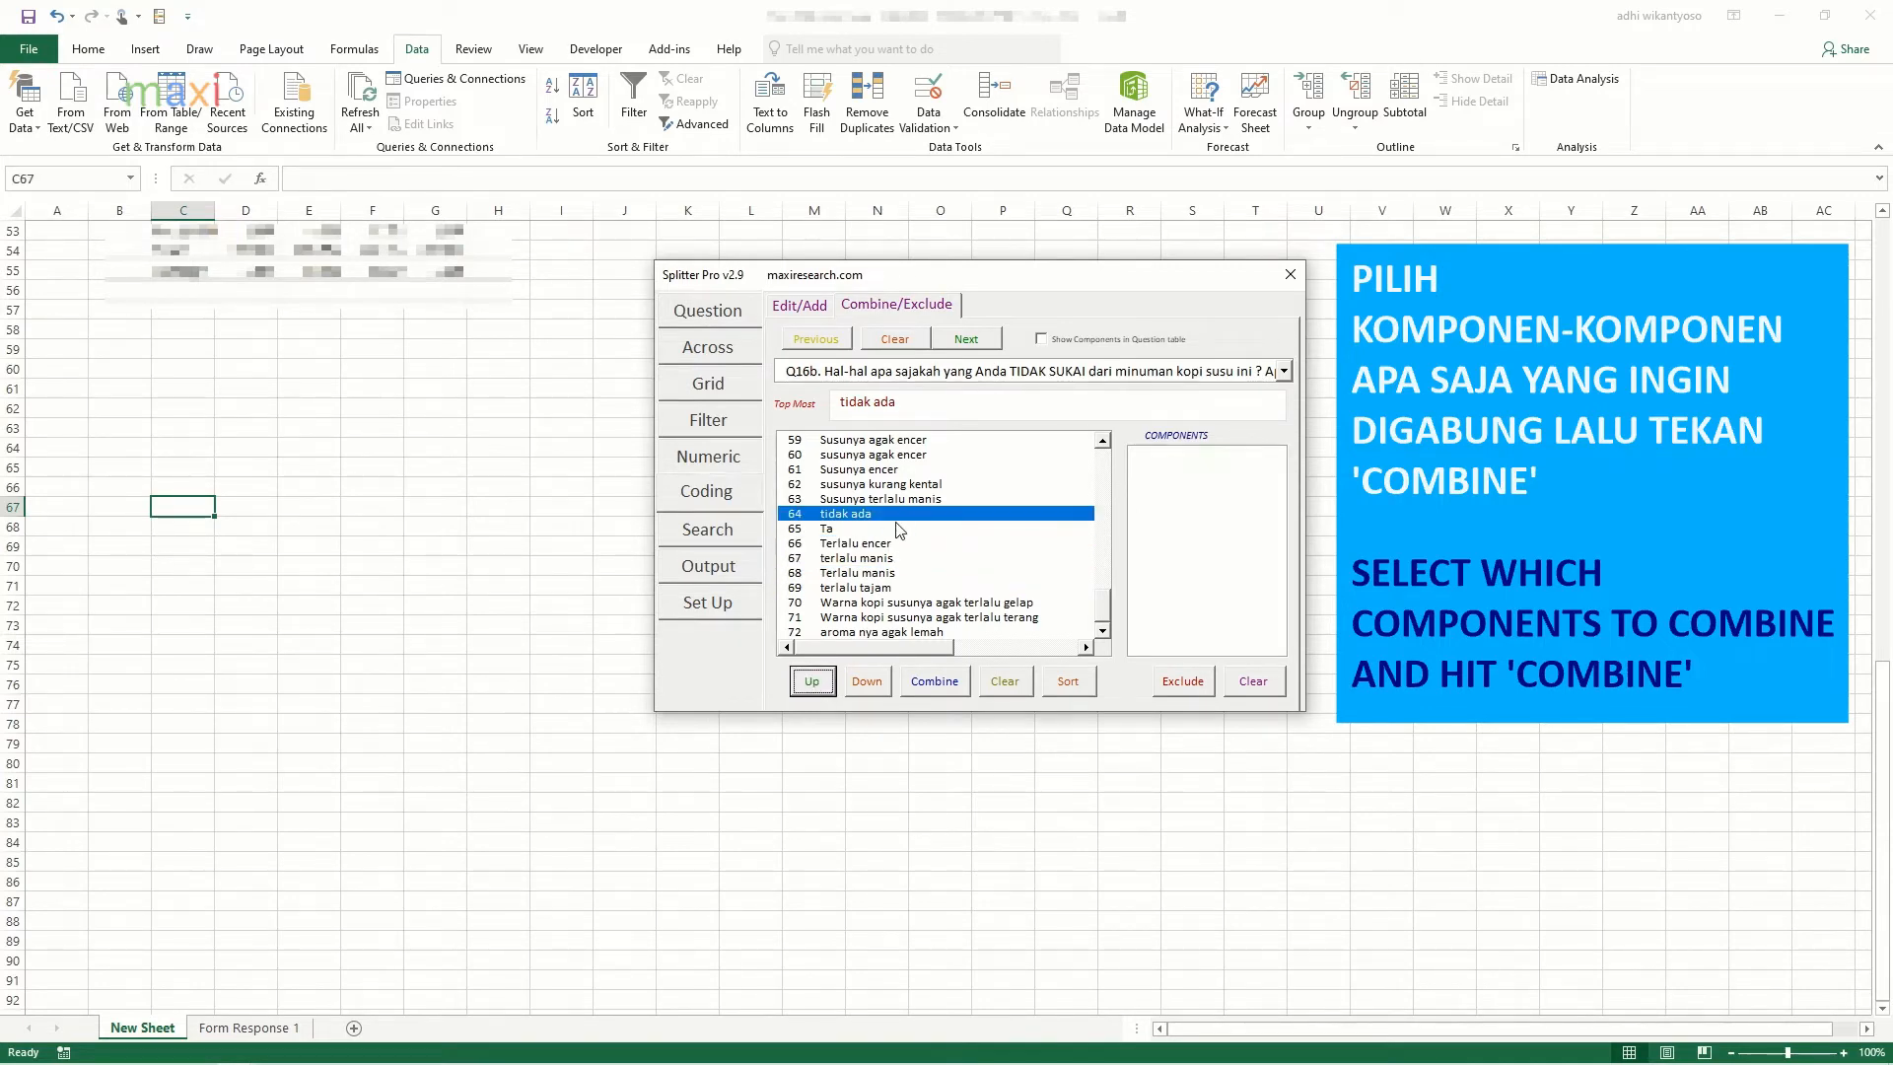
{"action": "left_click", "coordinate": [907, 530], "text": "ctrl"}
{"action": "left_click", "coordinate": [931, 682]}
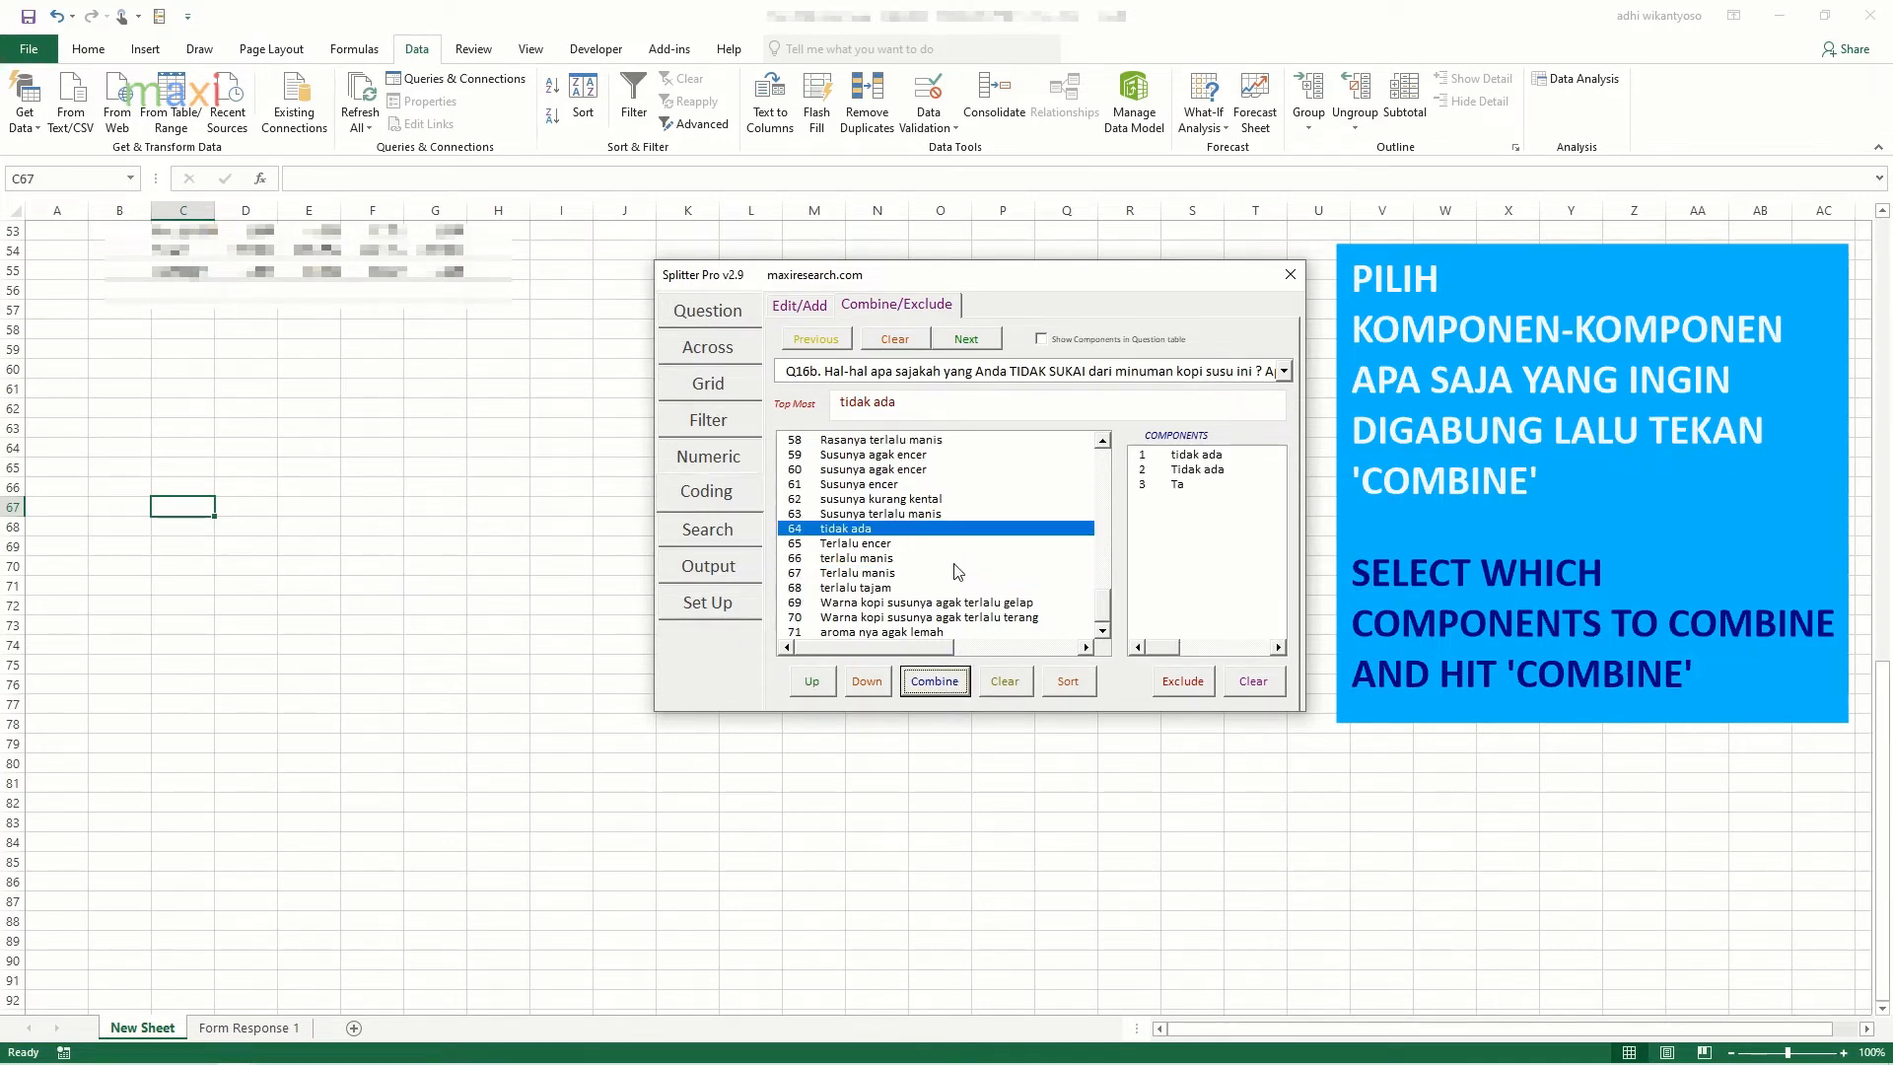
{"action": "left_click", "coordinate": [931, 530], "text": "ctrl"}
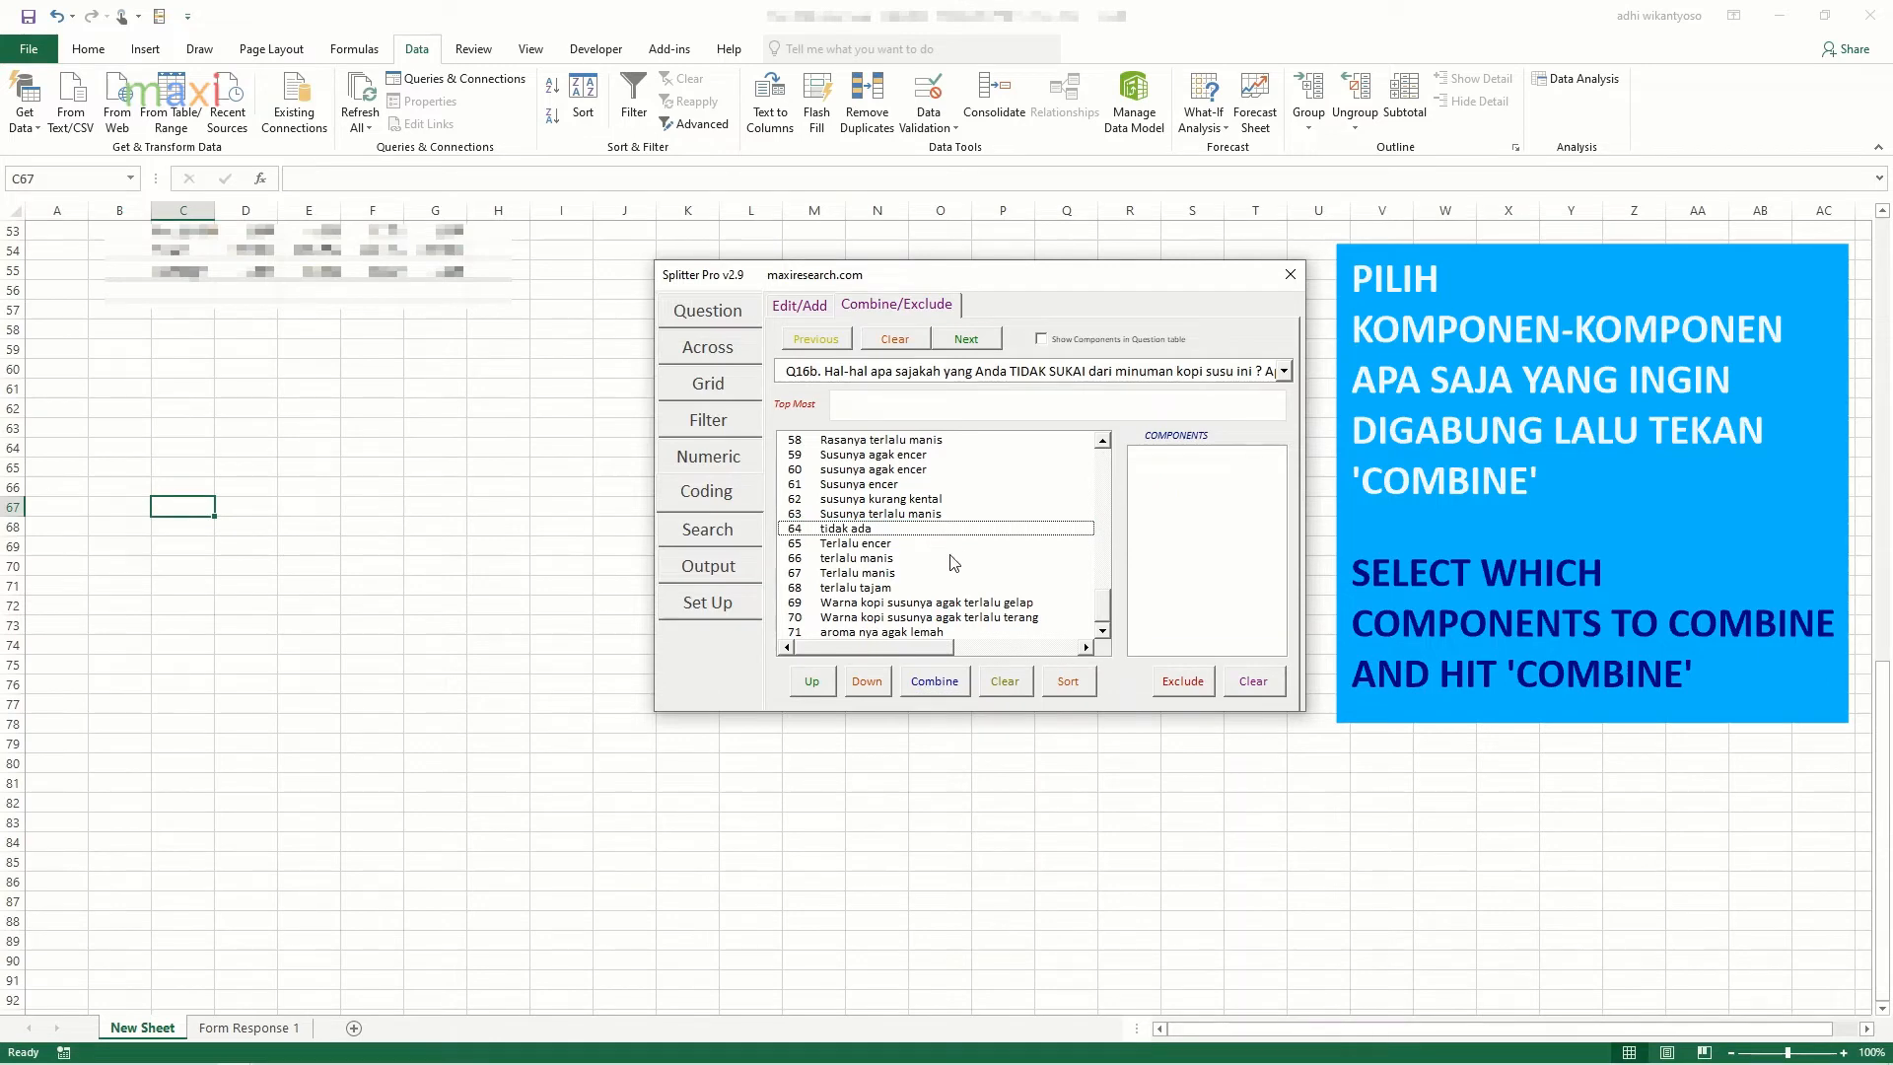
Step: Combine the two components "terlalu manis" and "Terlalu manis" into one group
{"action": "left_click", "coordinate": [954, 558]}
{"action": "left_click", "coordinate": [953, 573], "text": "ctrl"}
{"action": "left_click", "coordinate": [934, 682]}
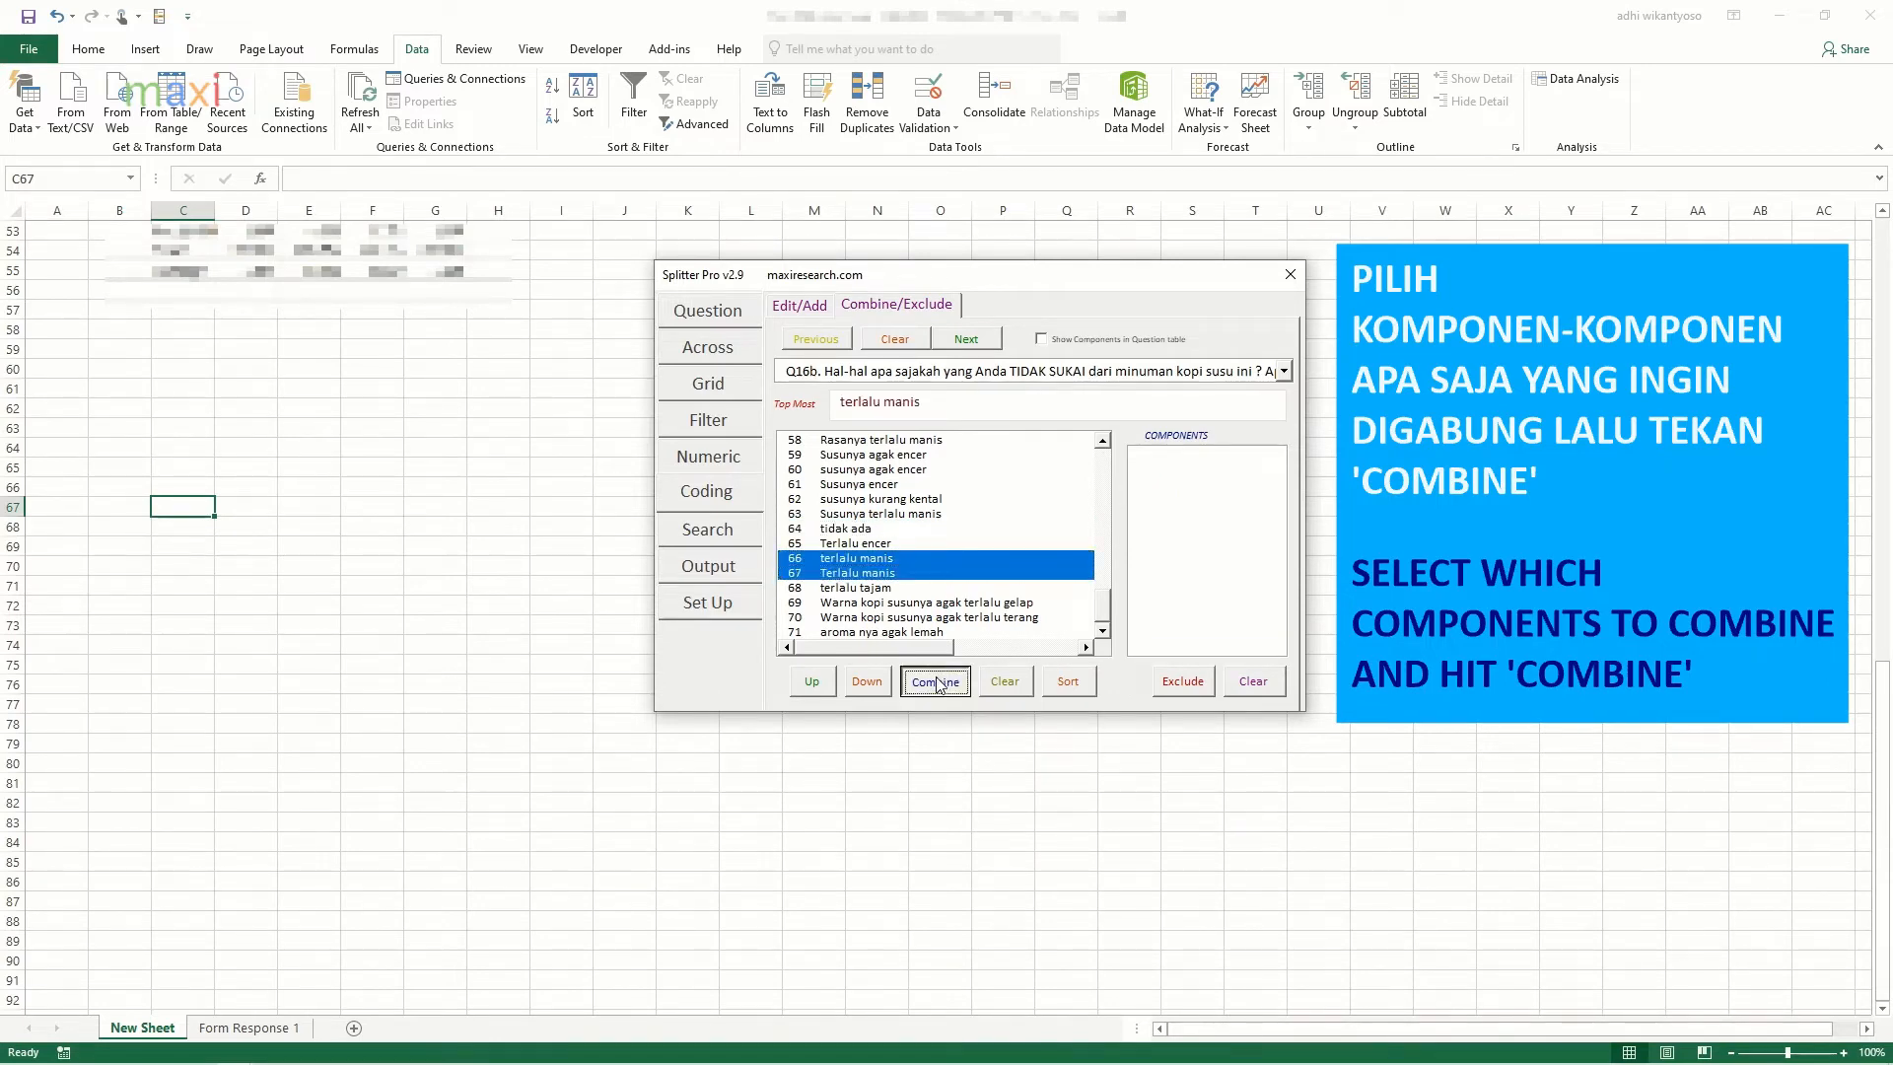
{"action": "left_click", "coordinate": [905, 576], "text": "ctrl"}
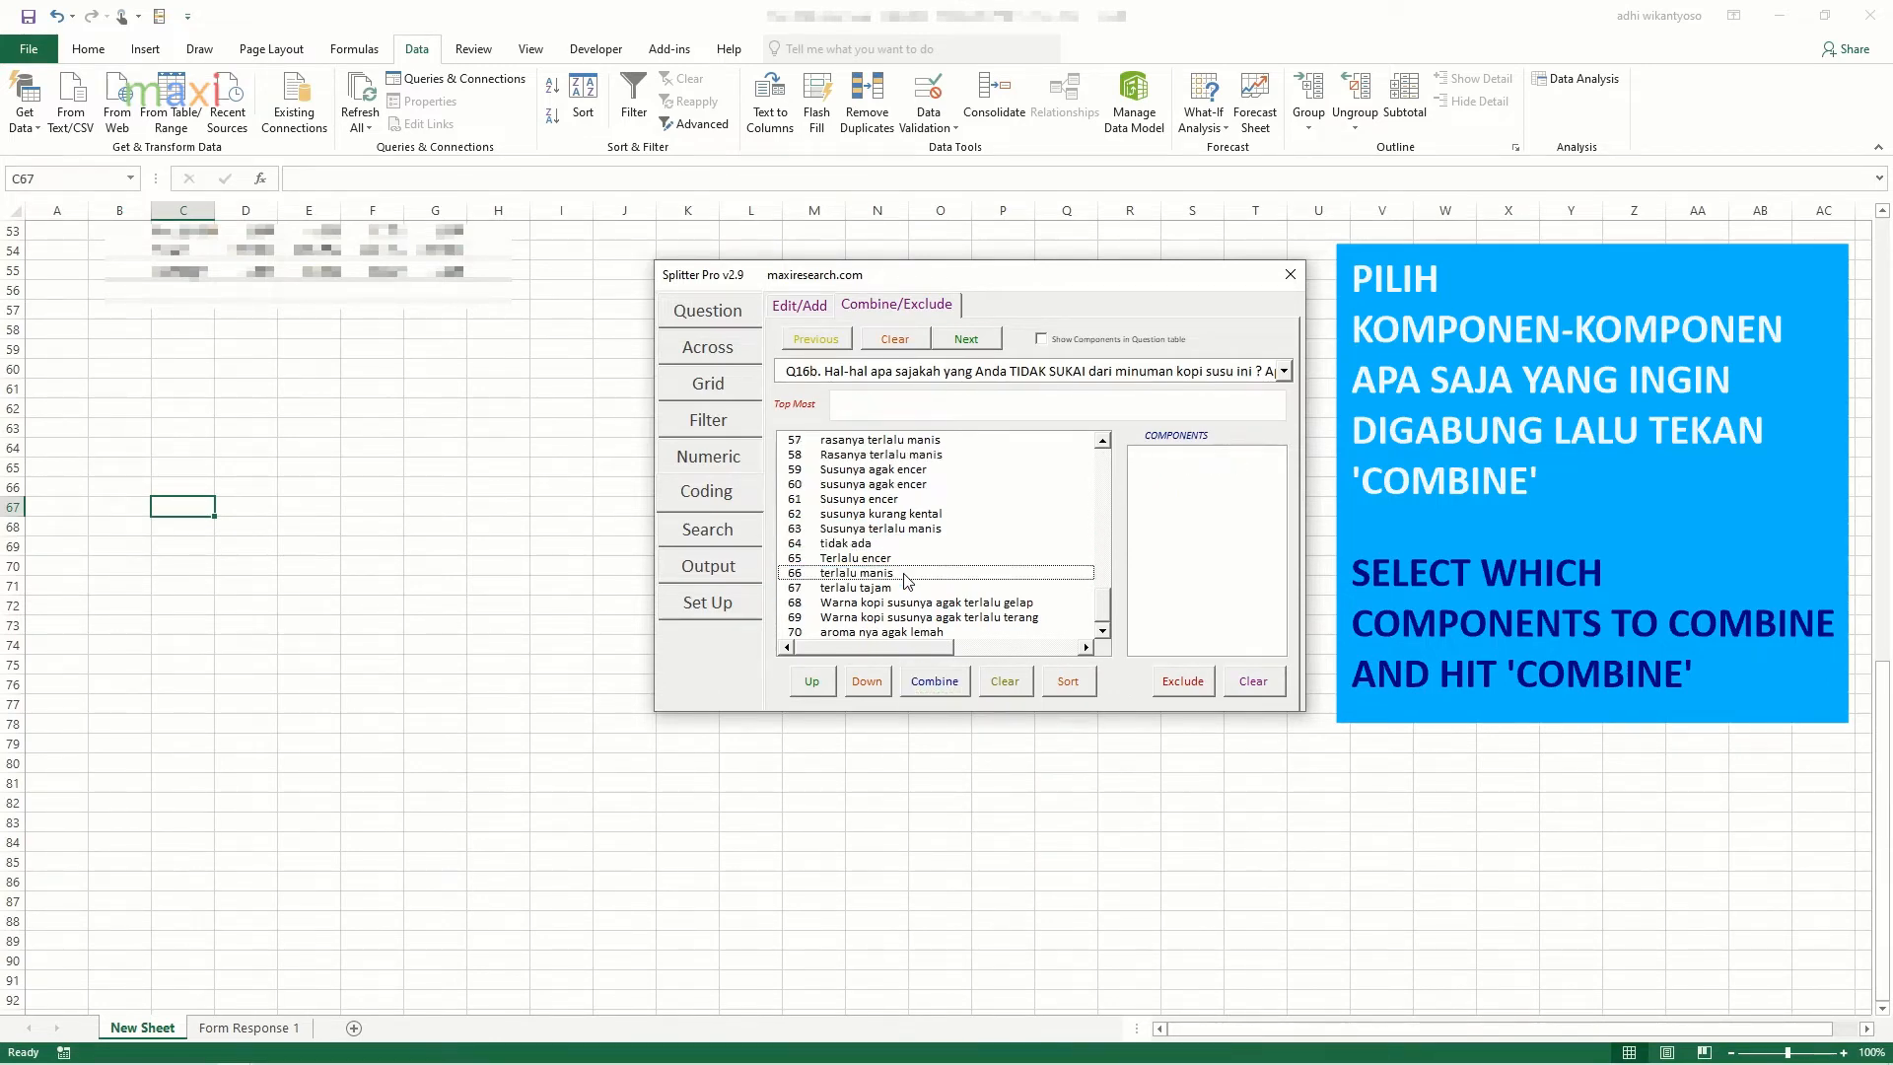
Step: Combine "Susunya terlalu manis" with the "terlalu manis" group
{"action": "left_click", "coordinate": [945, 530]}
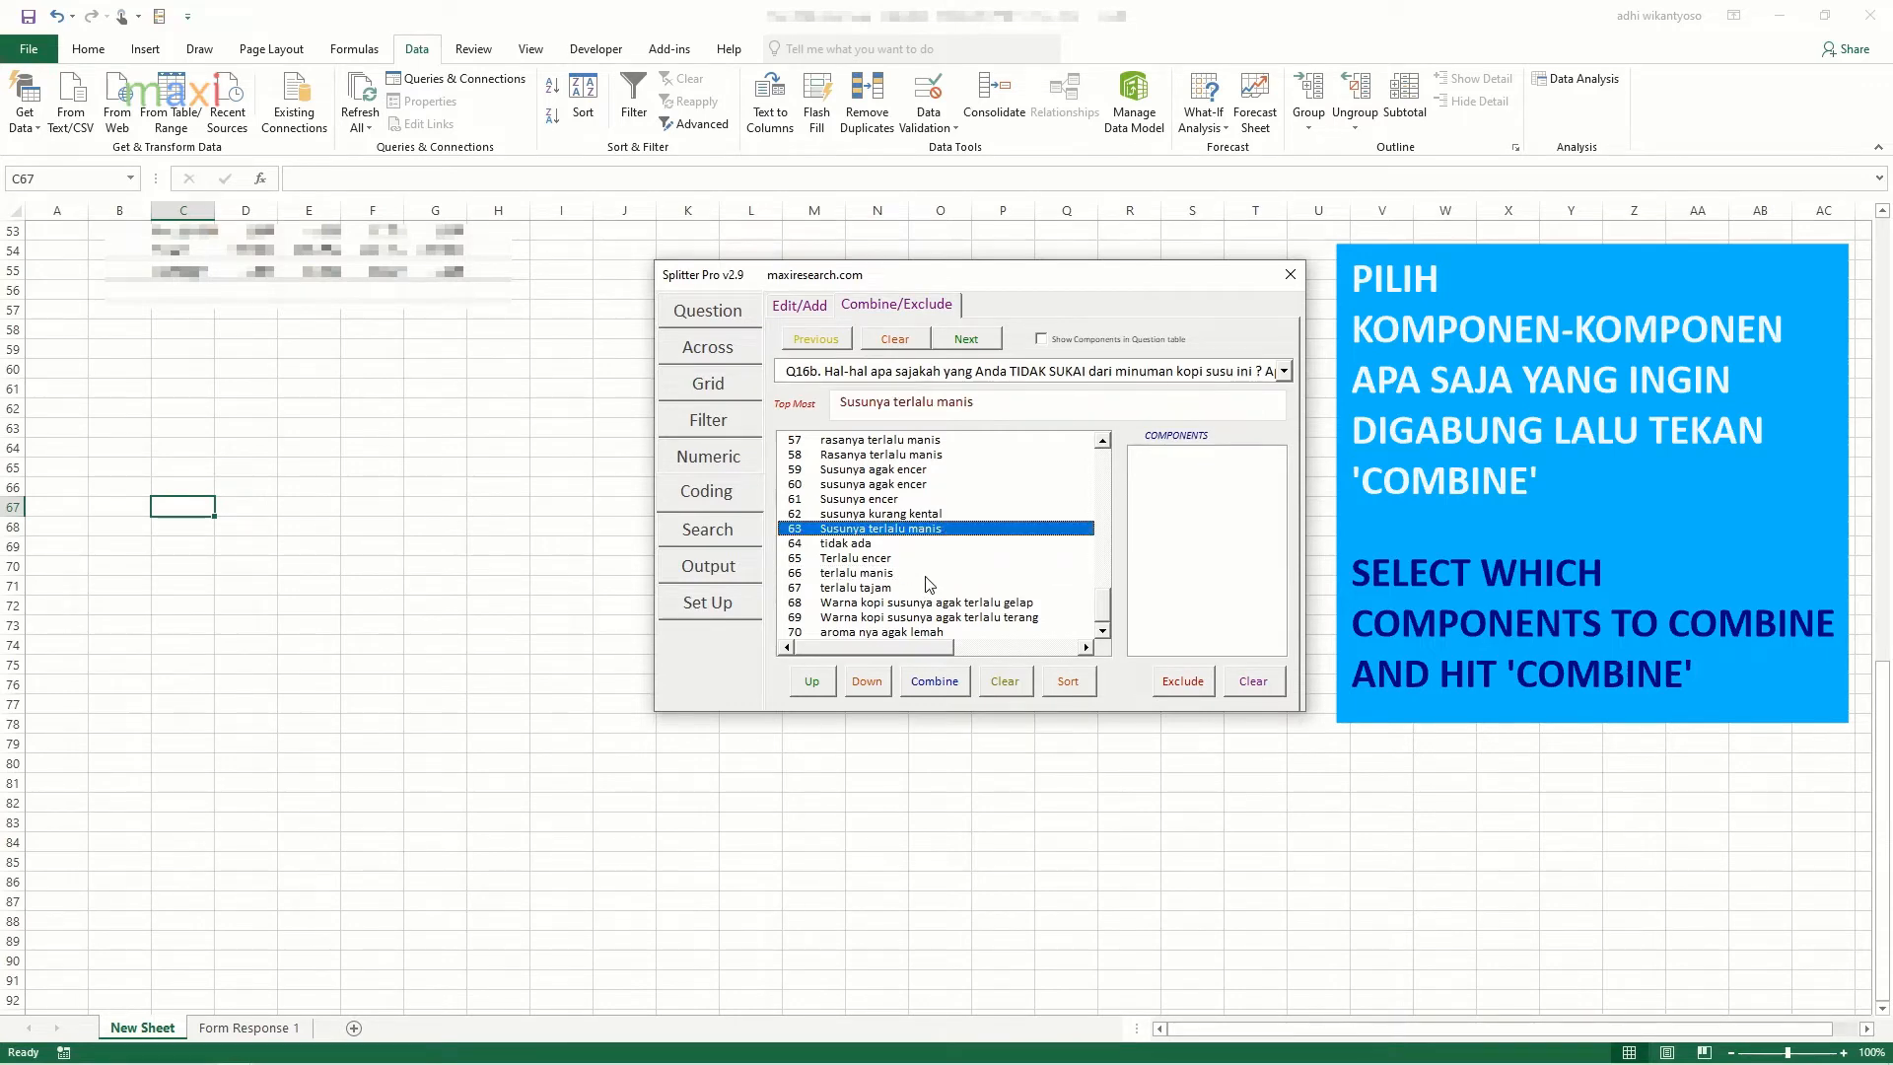
{"action": "left_click", "coordinate": [932, 574], "text": "ctrl"}
{"action": "left_click", "coordinate": [944, 680]}
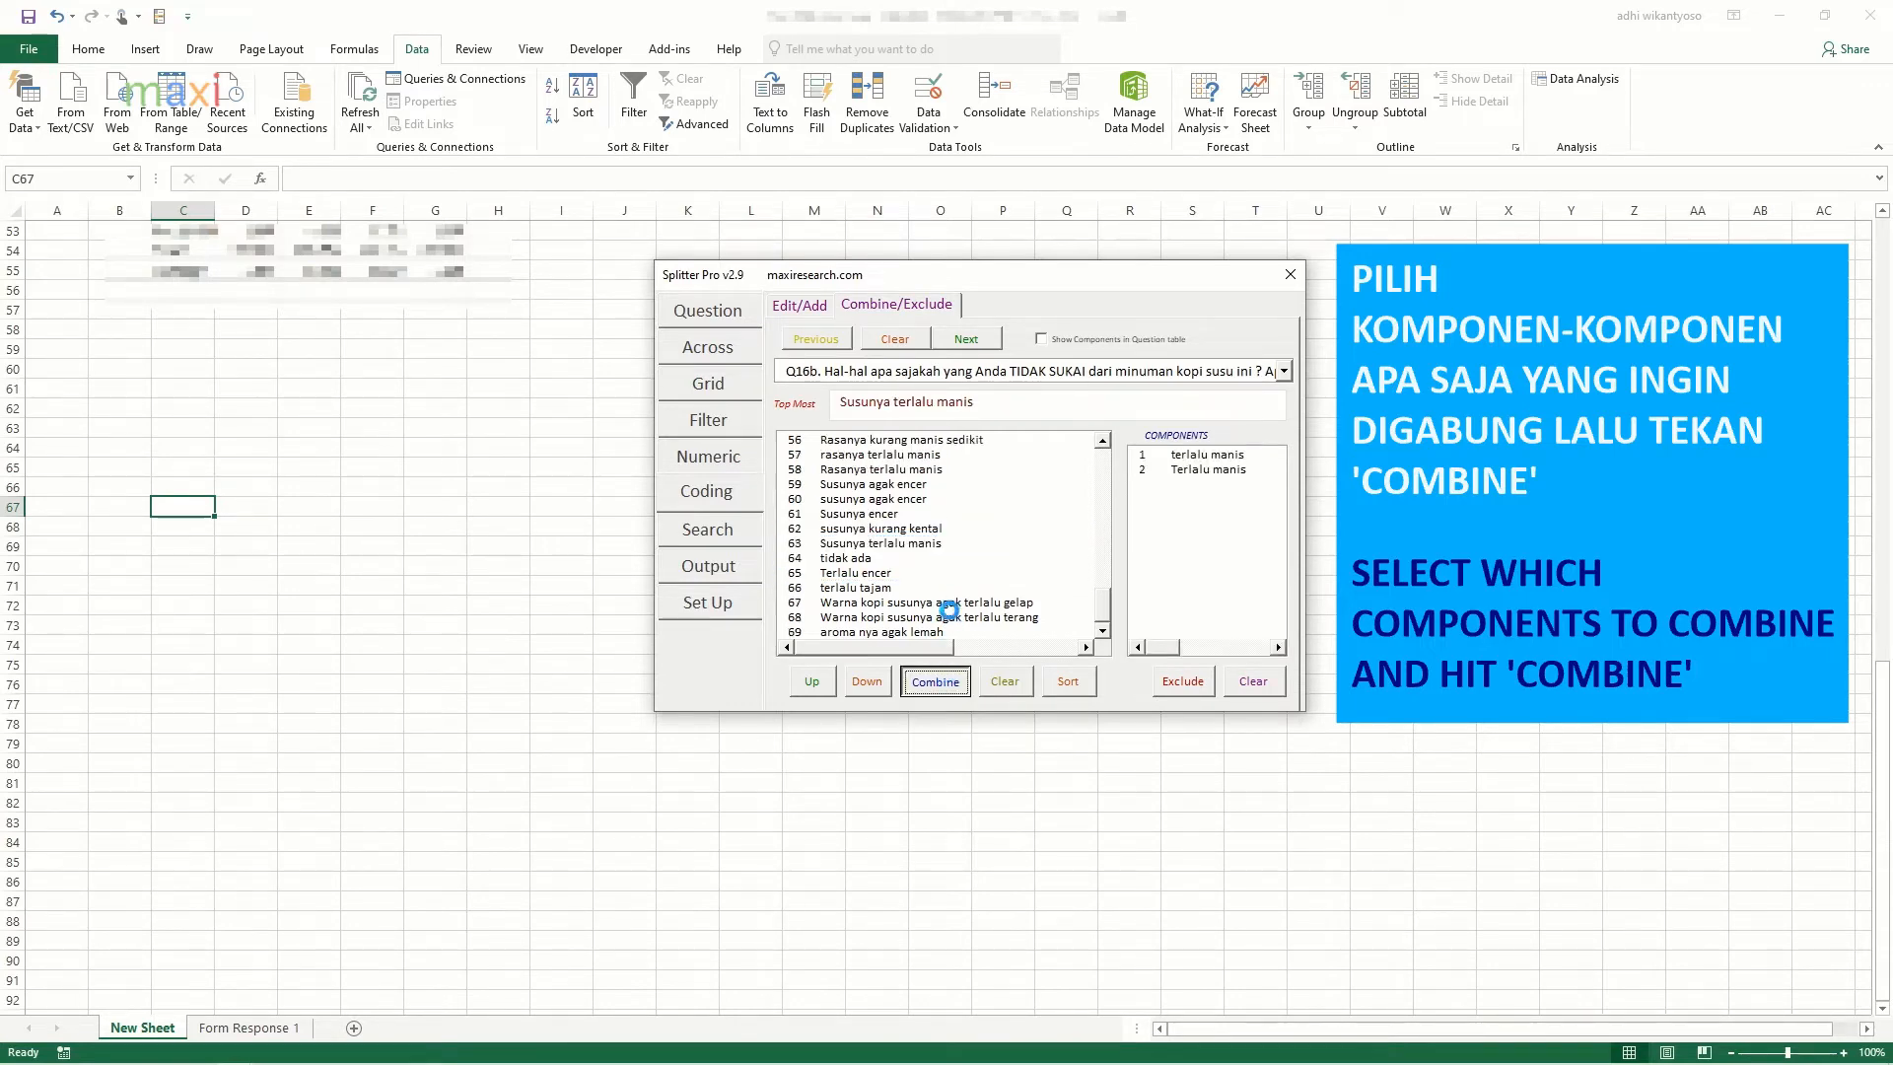
{"action": "left_click", "coordinate": [949, 549], "text": "ctrl"}
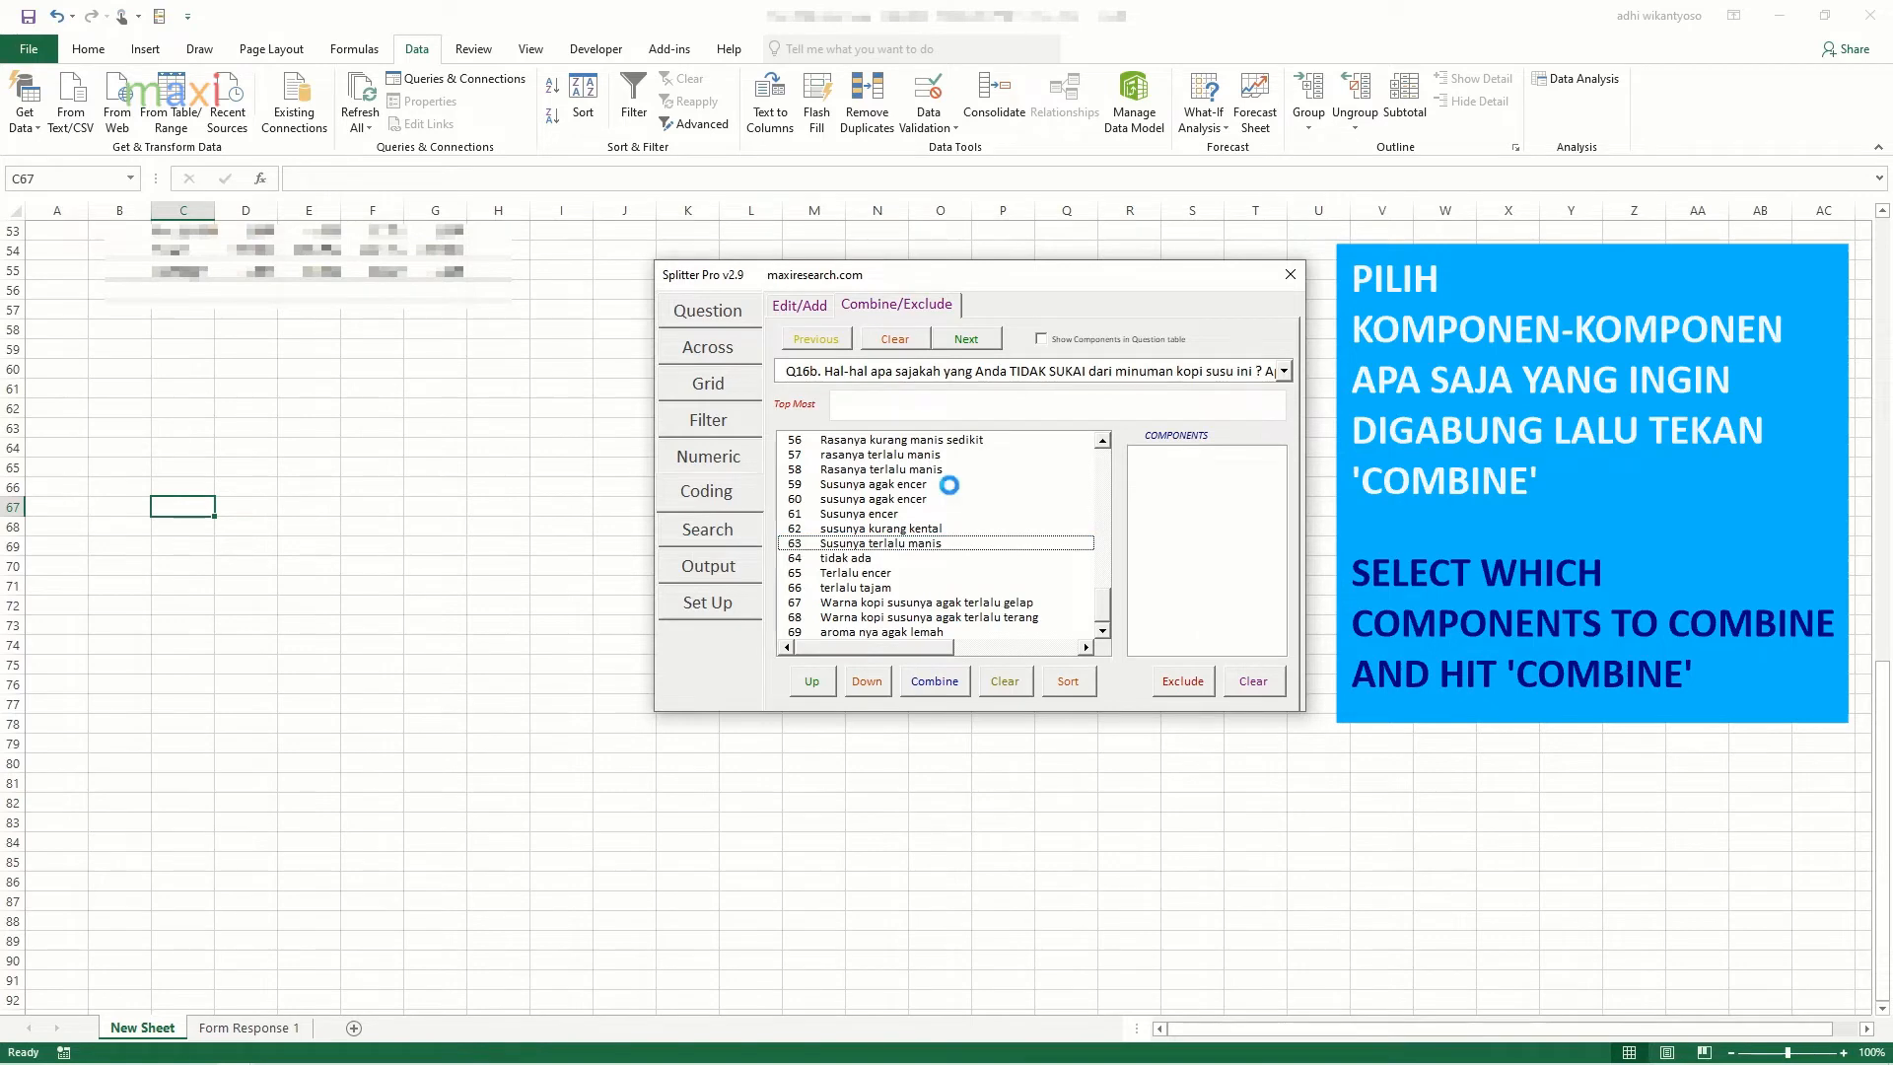
Step: Combine both "Susunya agak encer" entries with "Susunya encer" and "Terlalu encer"
{"action": "left_click", "coordinate": [948, 487]}
{"action": "left_click", "coordinate": [951, 499], "text": "ctrl"}
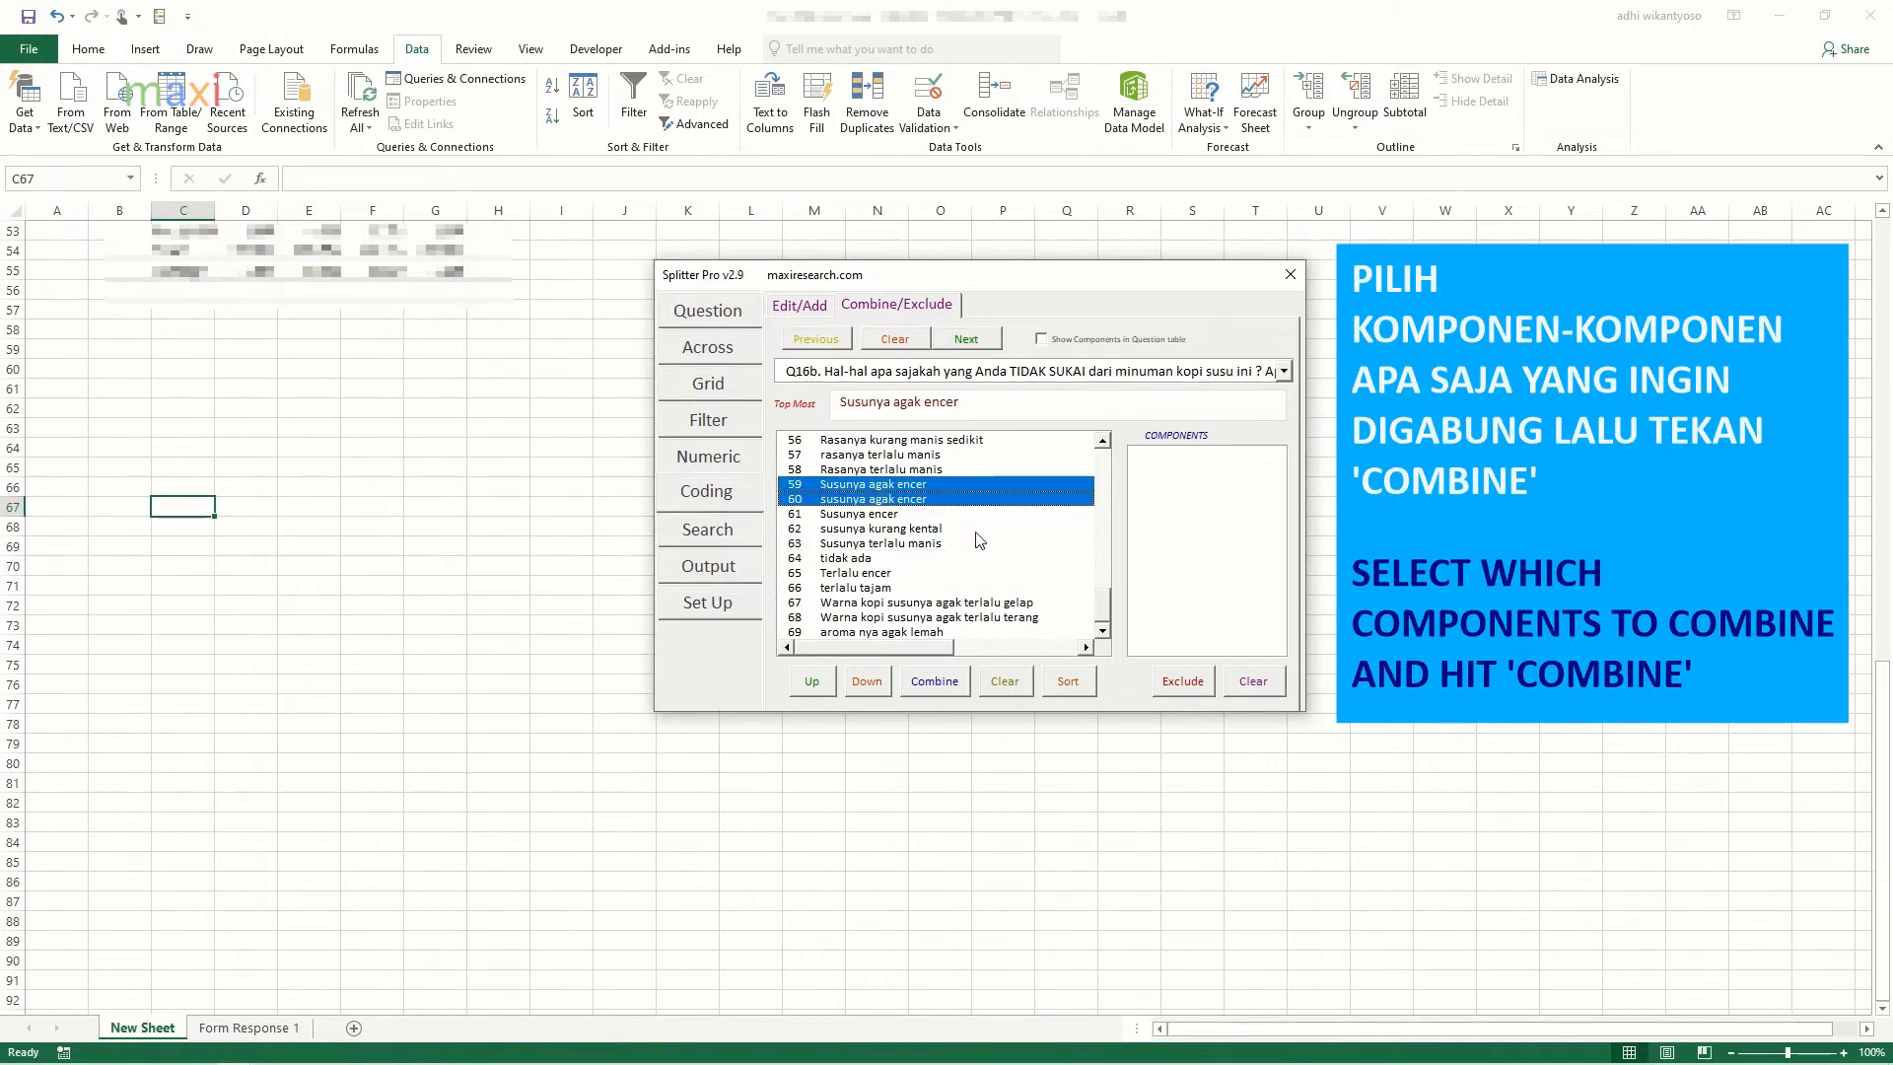
{"action": "left_click", "coordinate": [971, 515], "text": "ctrl"}
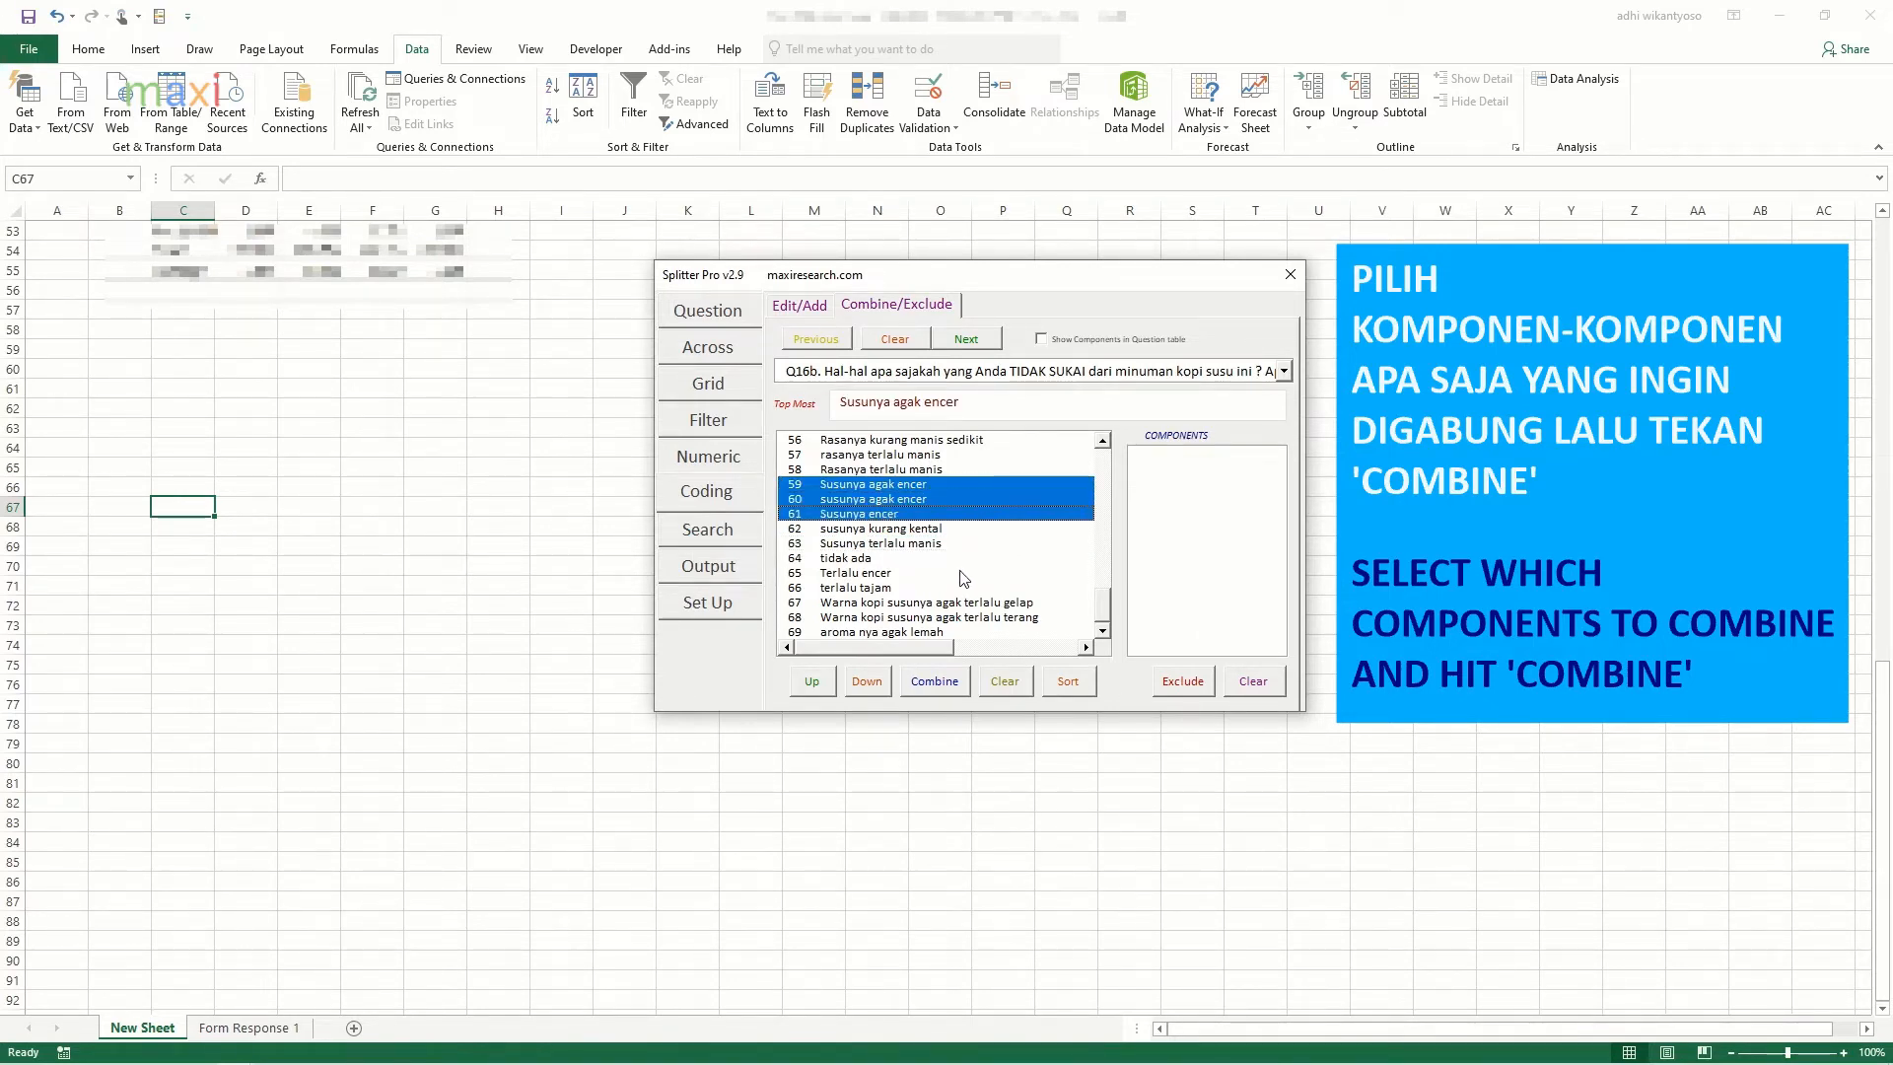
{"action": "left_click", "coordinate": [965, 573], "text": "ctrl"}
{"action": "left_click", "coordinate": [934, 681]}
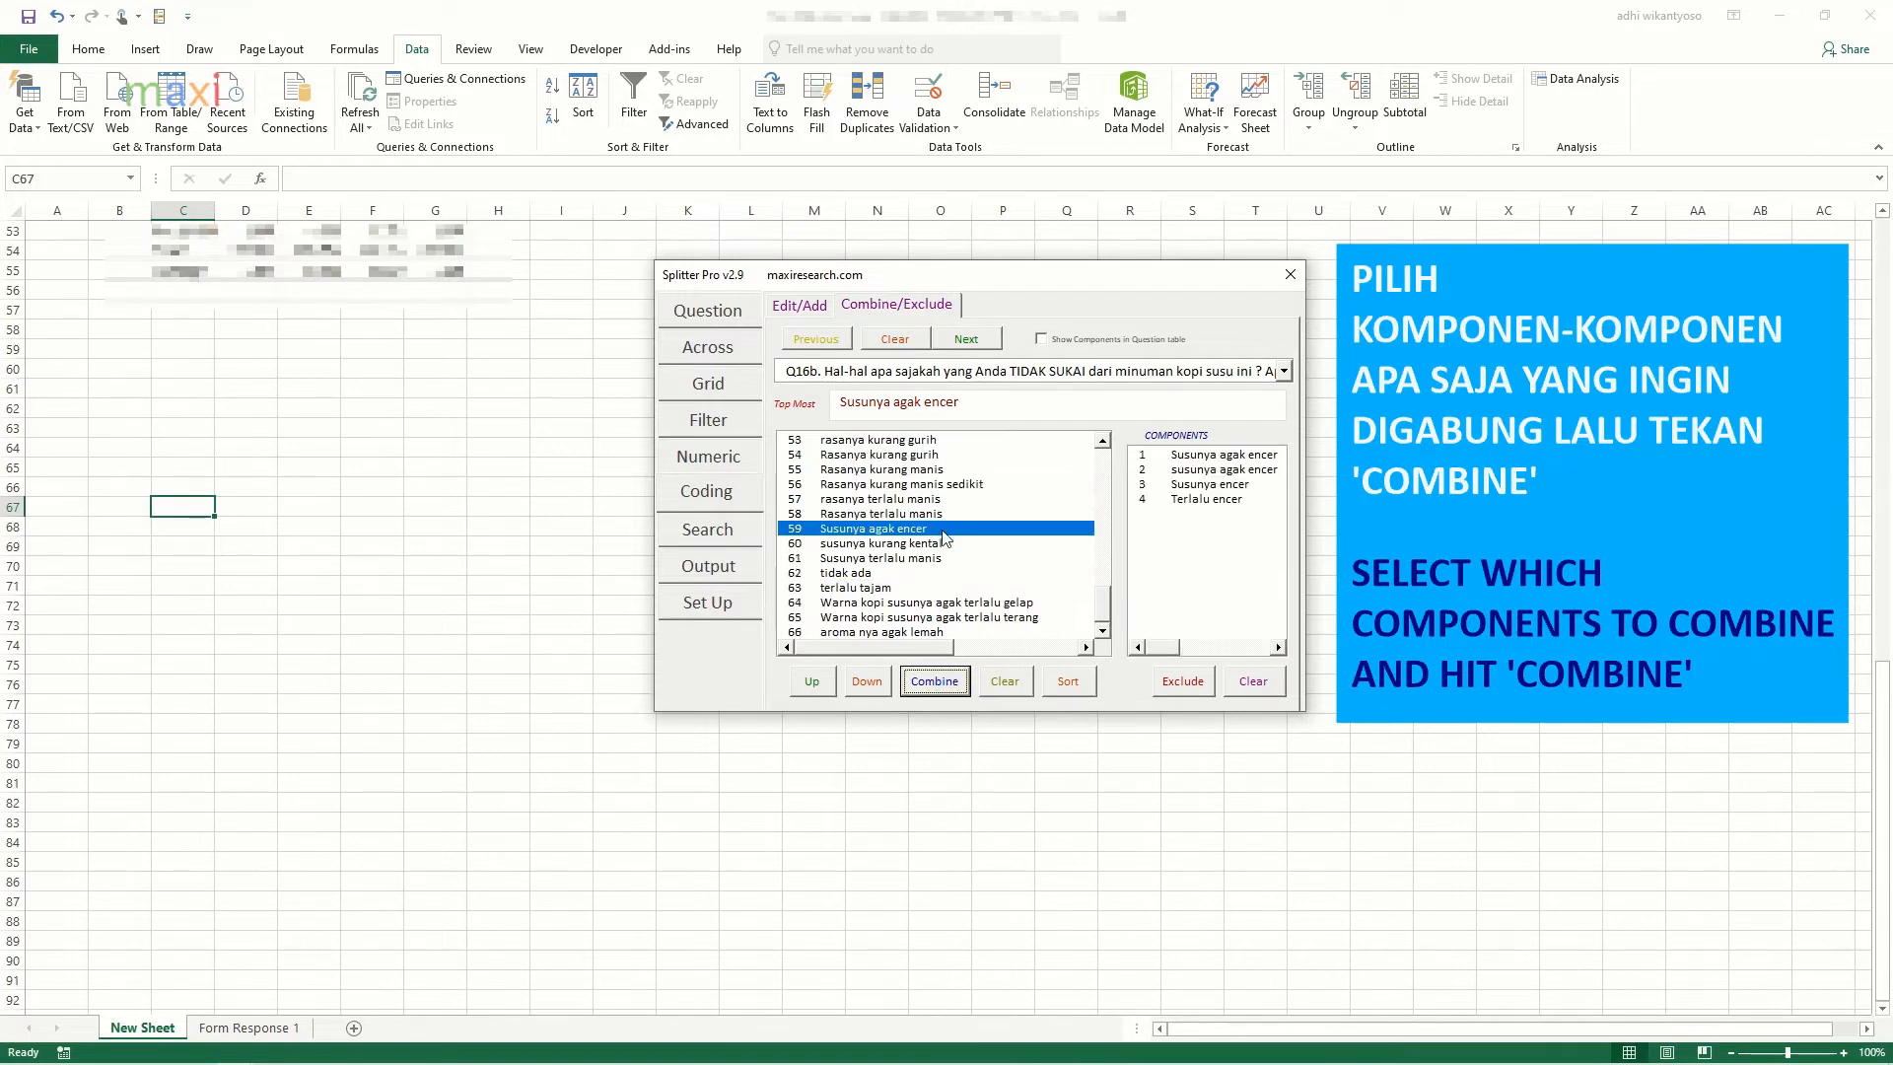
{"action": "left_click", "coordinate": [943, 532]}
Step: Combine "rasanya terlalu manis" and "Rasanya terlalu manis" with the "Susunya terlalu manis" group
{"action": "left_click", "coordinate": [949, 513]}
{"action": "left_click", "coordinate": [949, 512]}
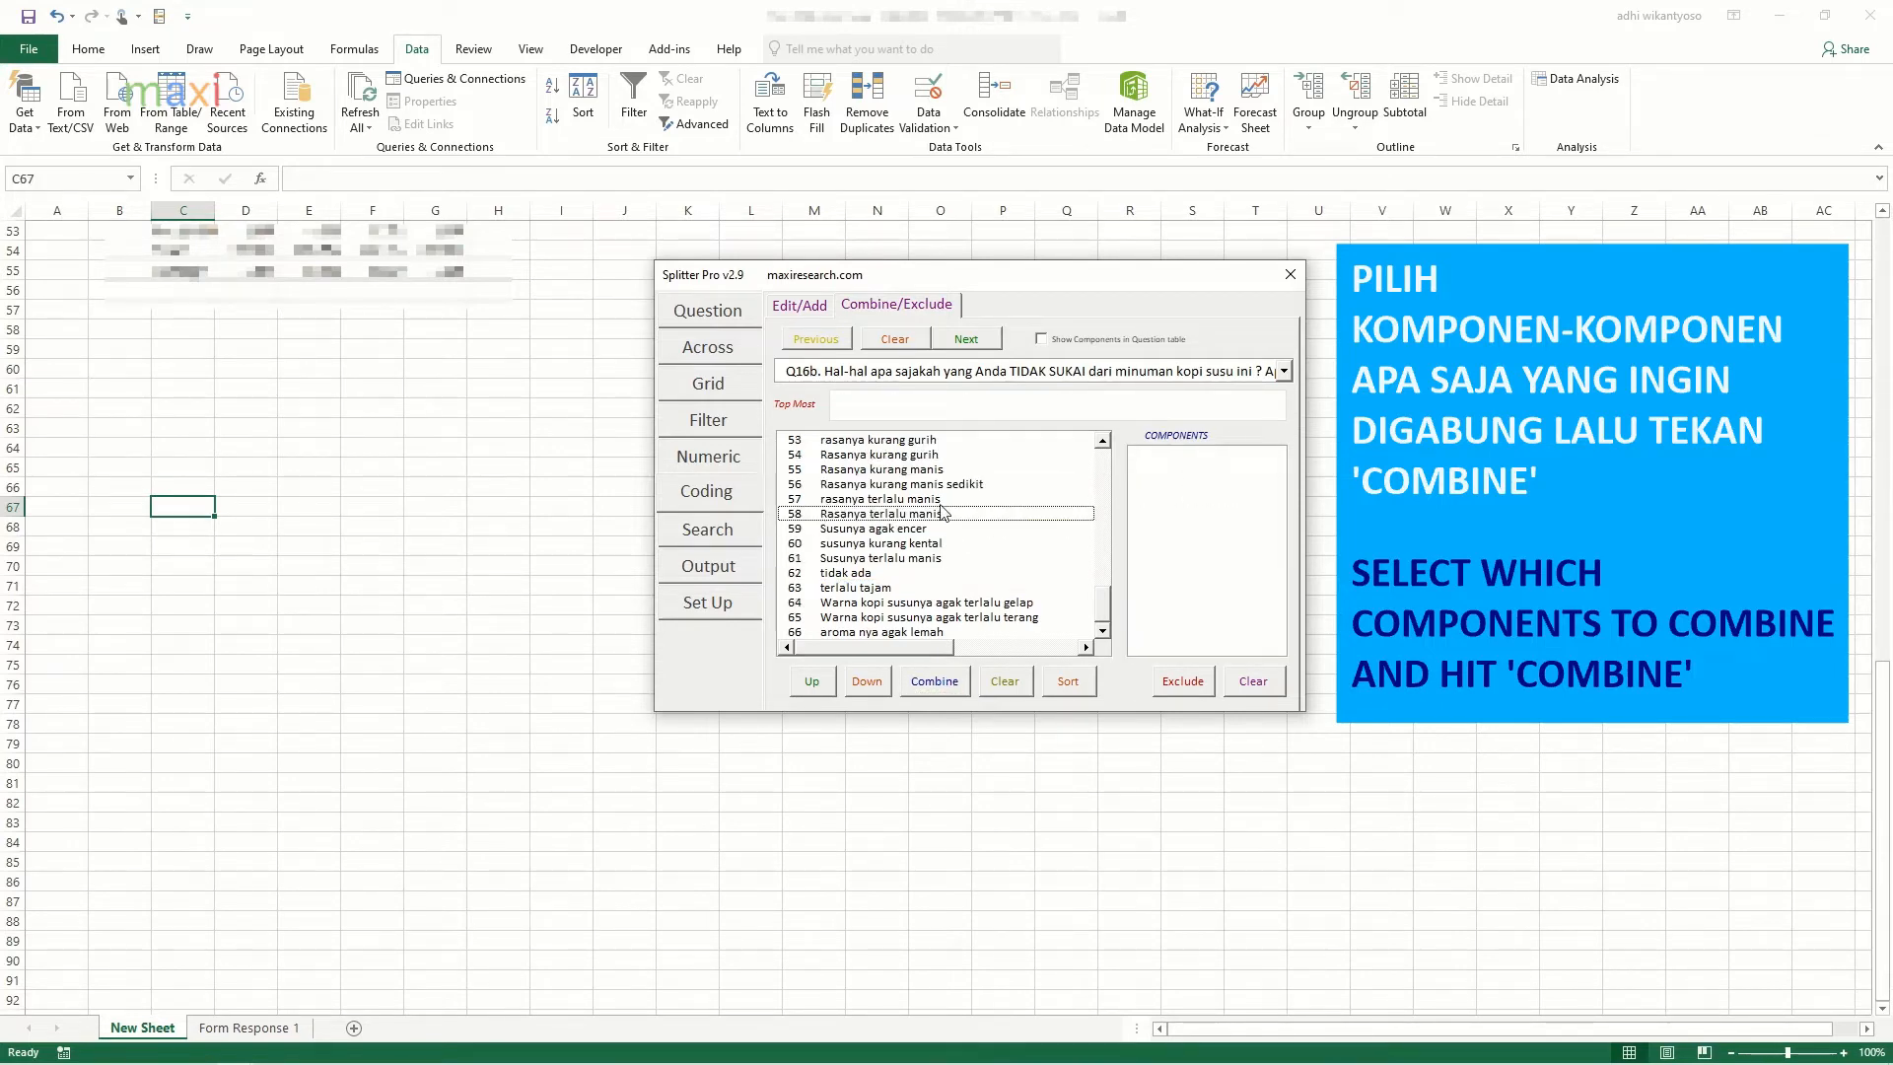
{"action": "left_click", "coordinate": [943, 499]}
{"action": "left_click", "coordinate": [952, 513], "text": "ctrl"}
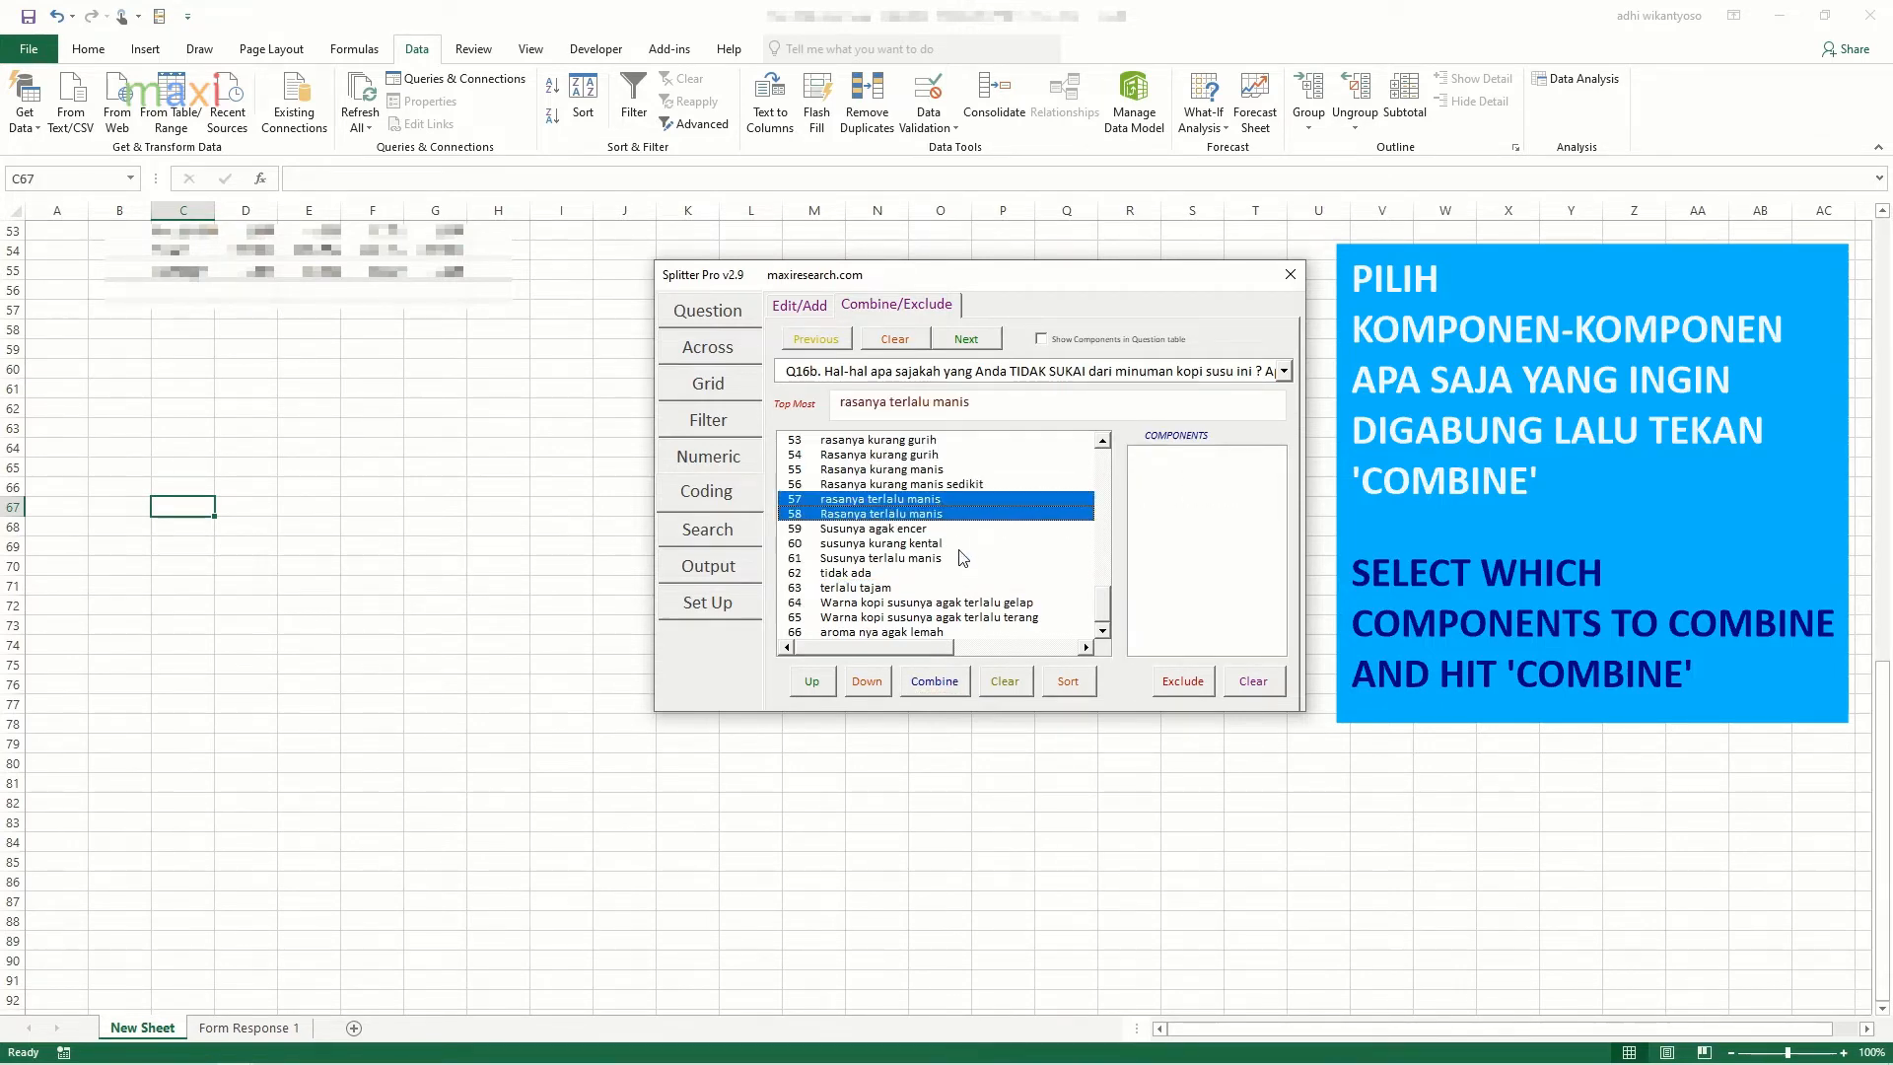
{"action": "left_click", "coordinate": [961, 560], "text": "ctrl"}
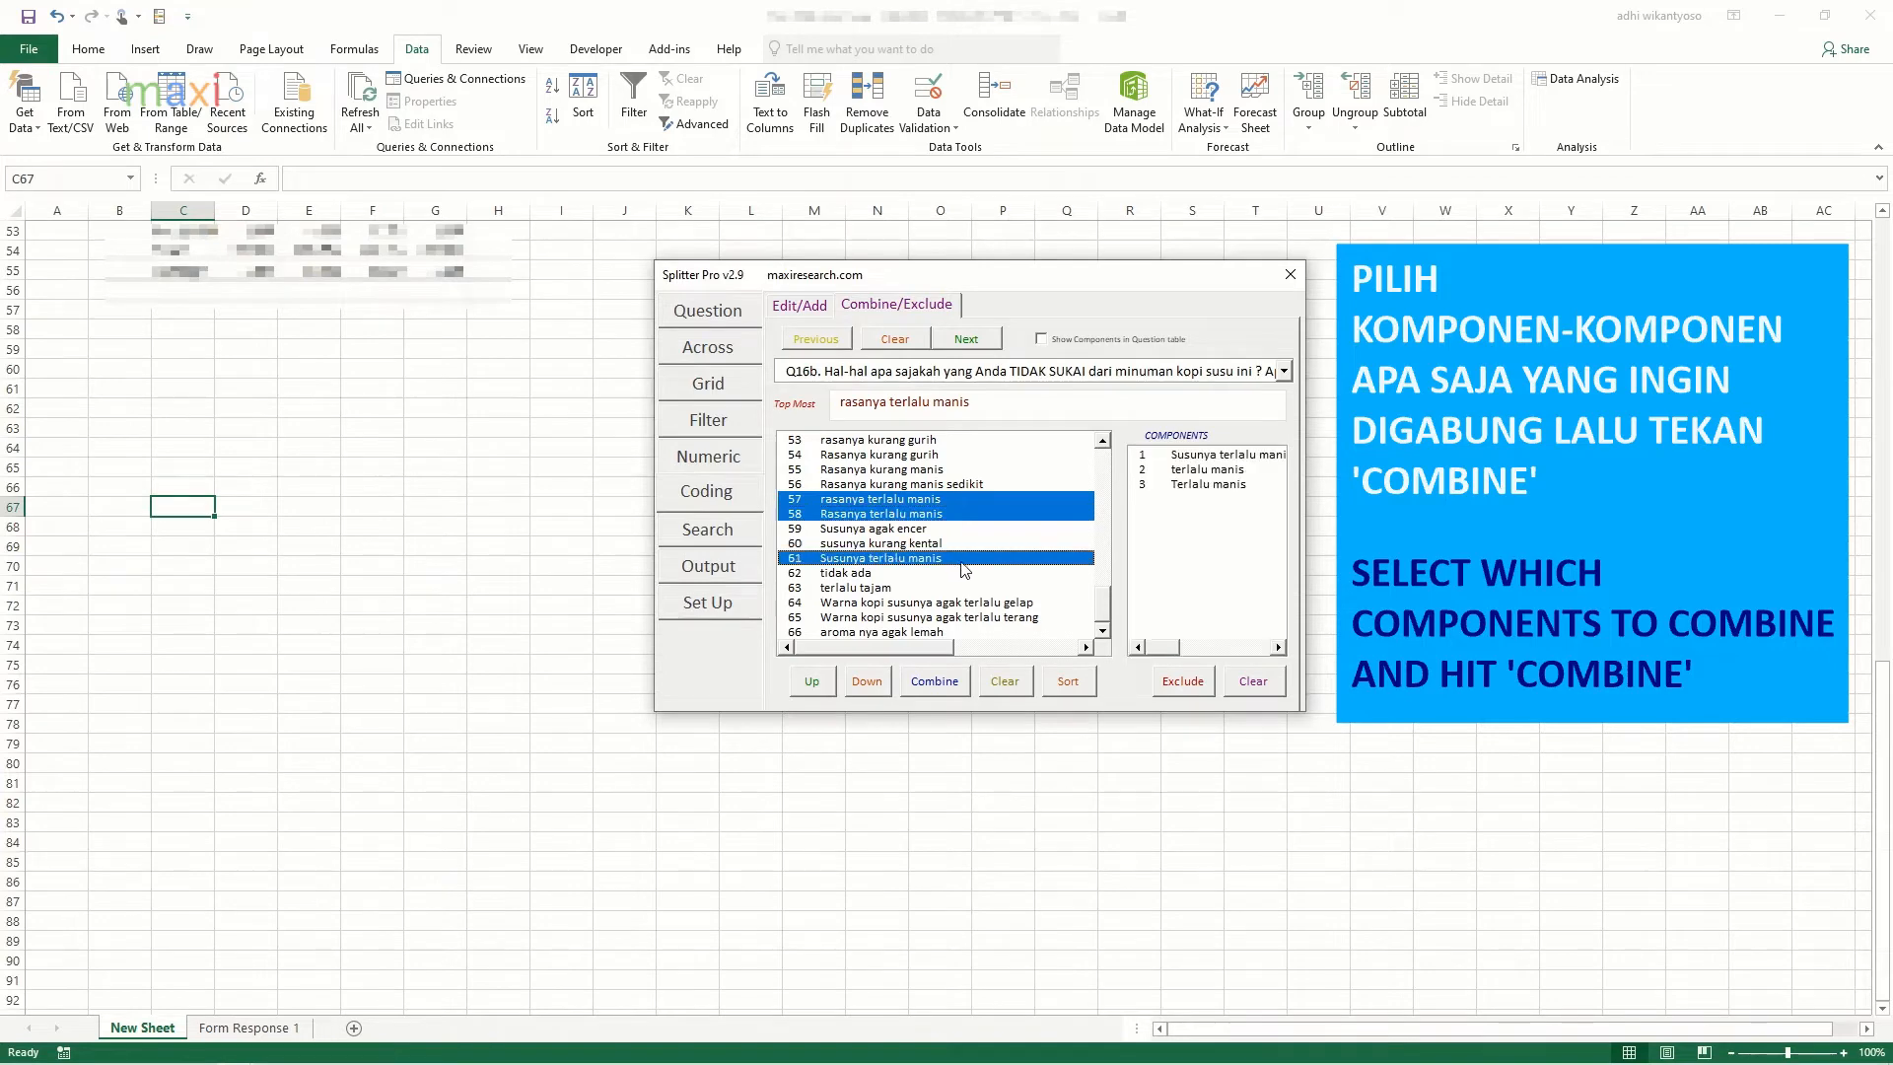
{"action": "left_click", "coordinate": [941, 682]}
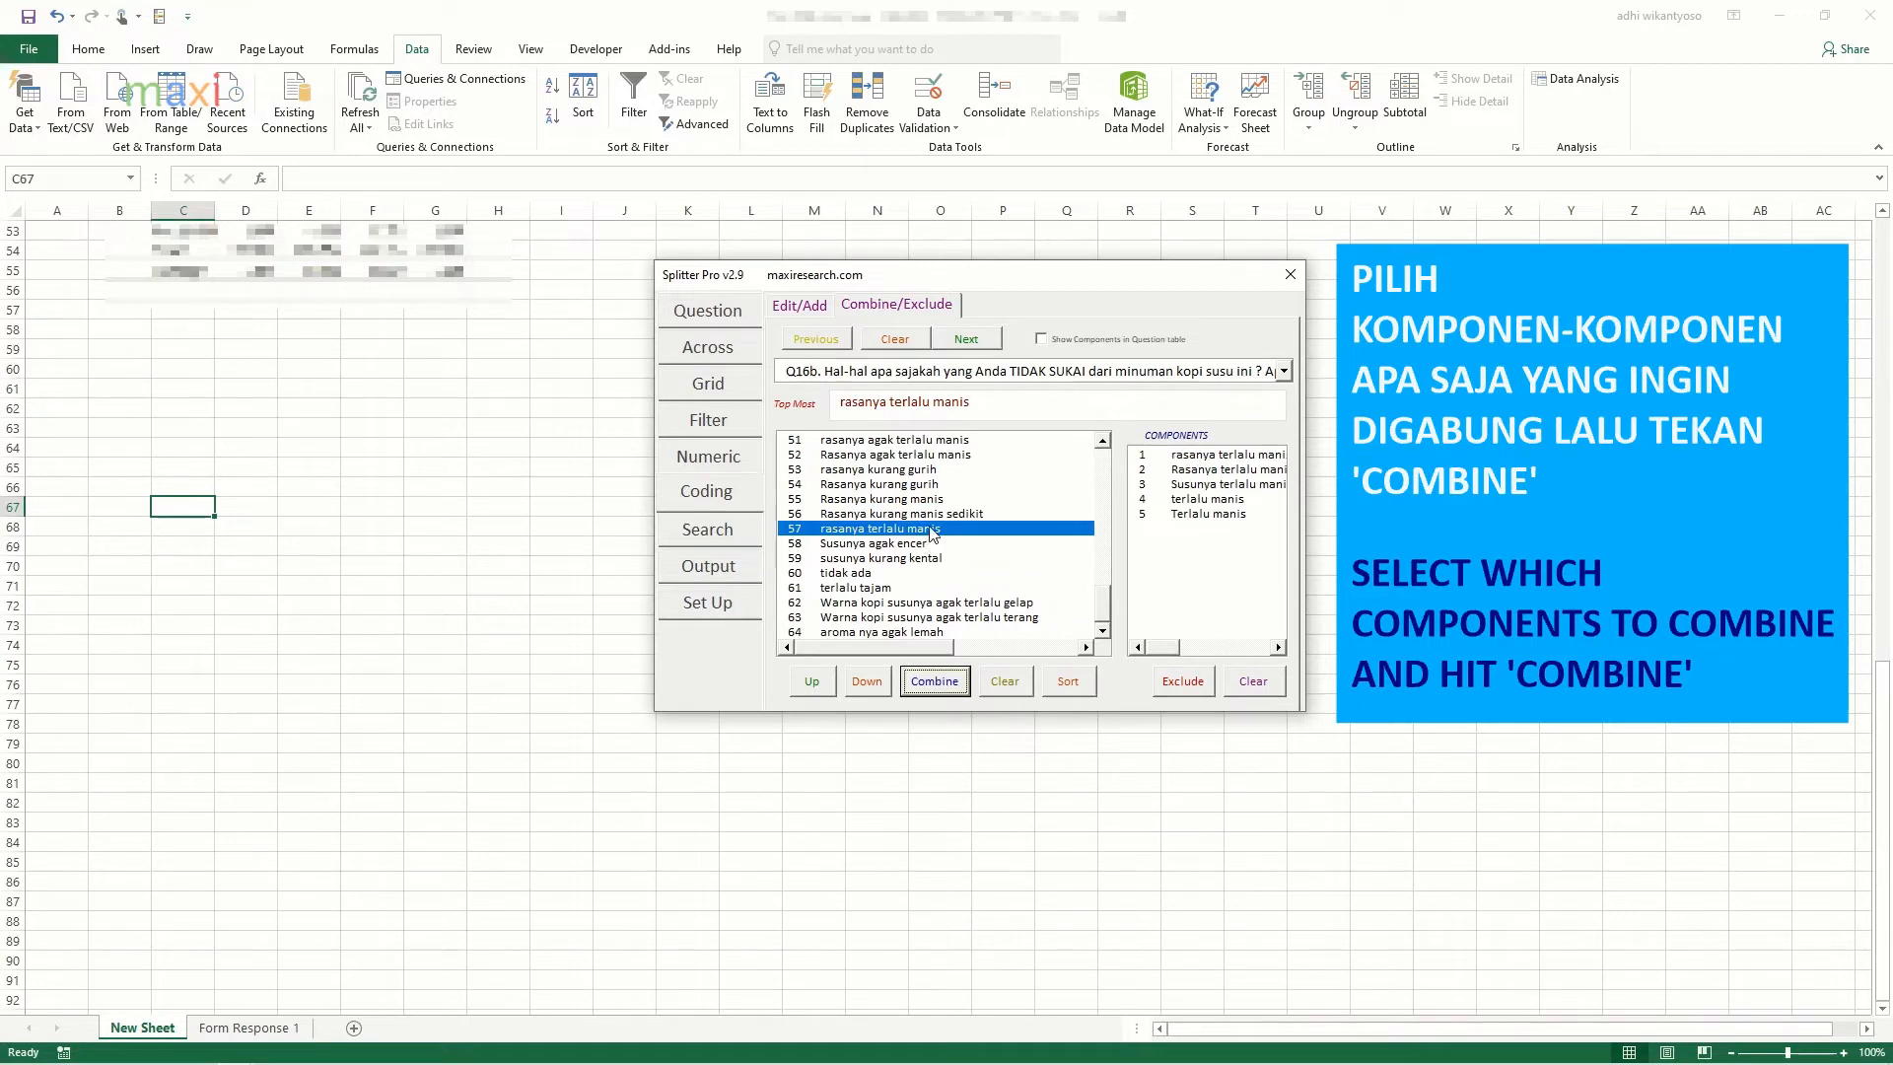
Step: Combine both "rasanya agak terlalu manis" entries with the "rasanya terlalu manis" group
{"action": "left_click", "coordinate": [938, 441], "text": "ctrl"}
{"action": "left_click", "coordinate": [938, 454], "text": "ctrl"}
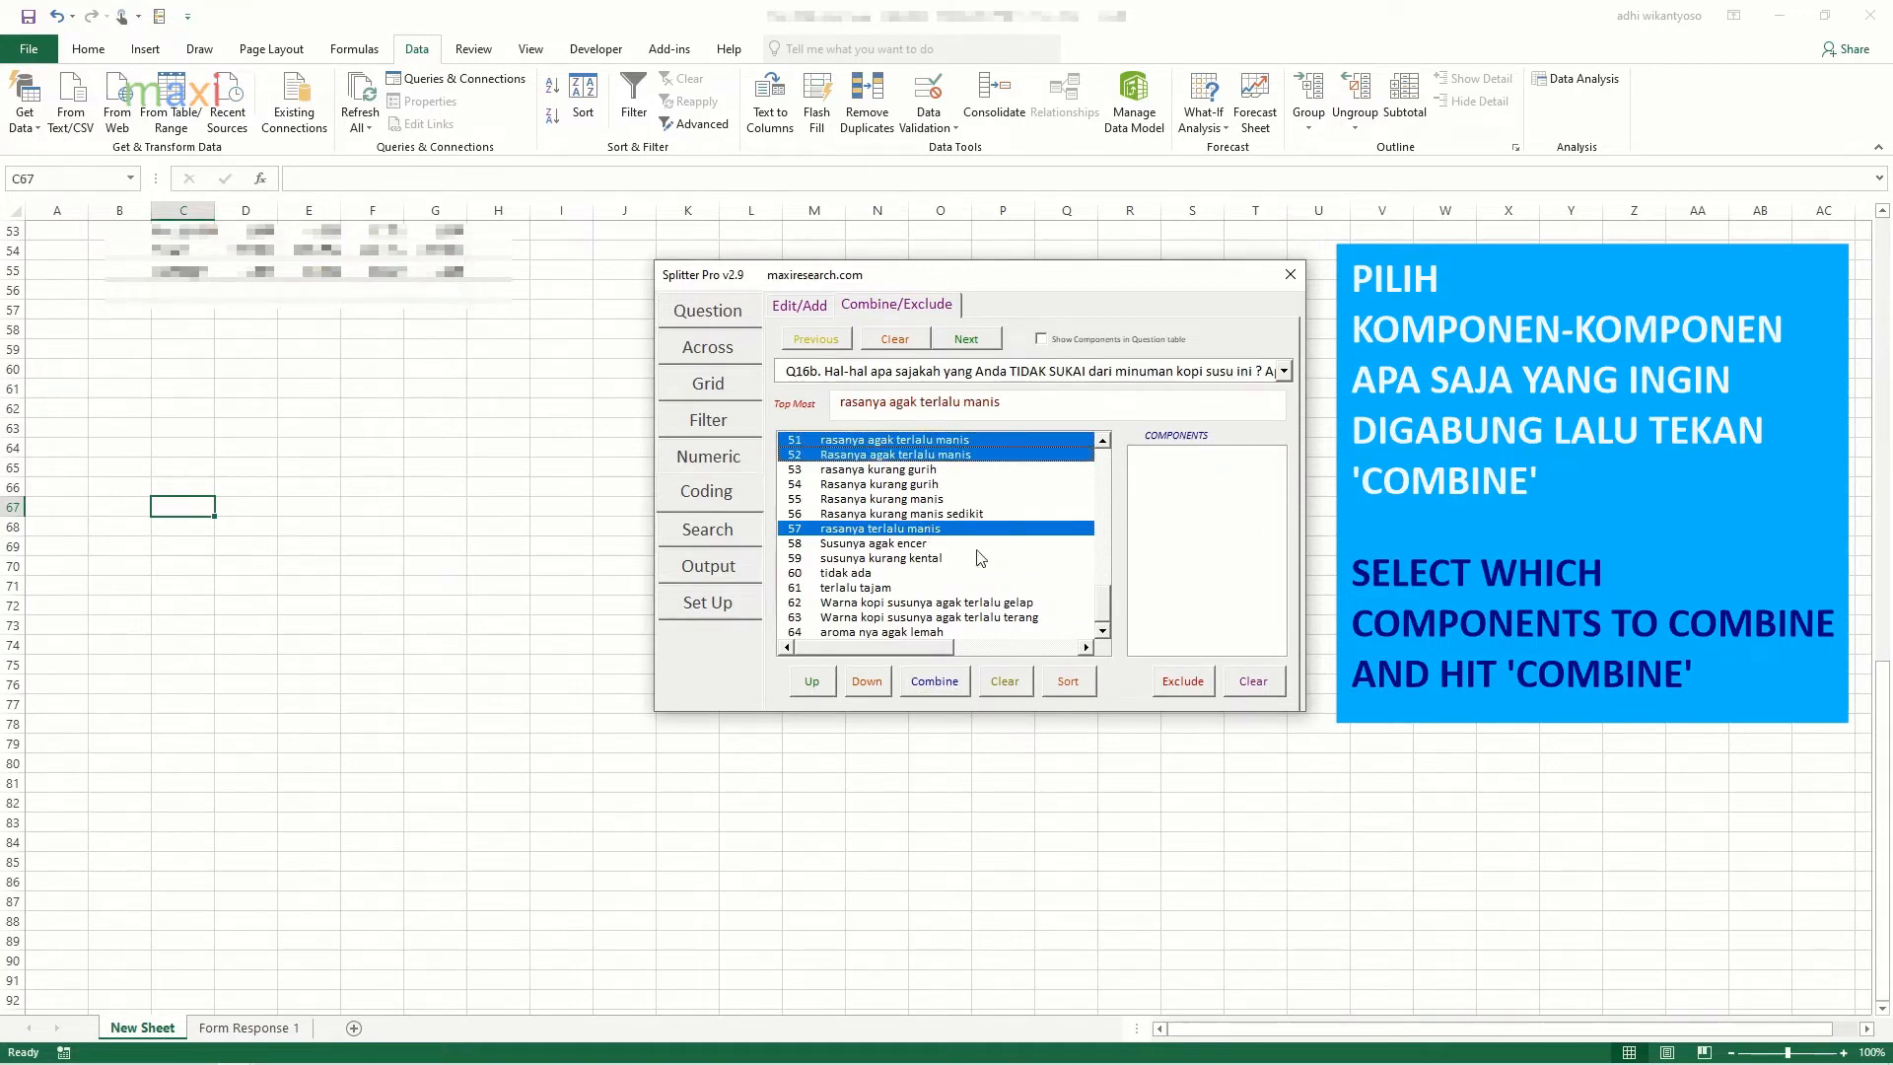
{"action": "left_click", "coordinate": [940, 680]}
{"action": "left_click", "coordinate": [942, 456], "text": "ctrl"}
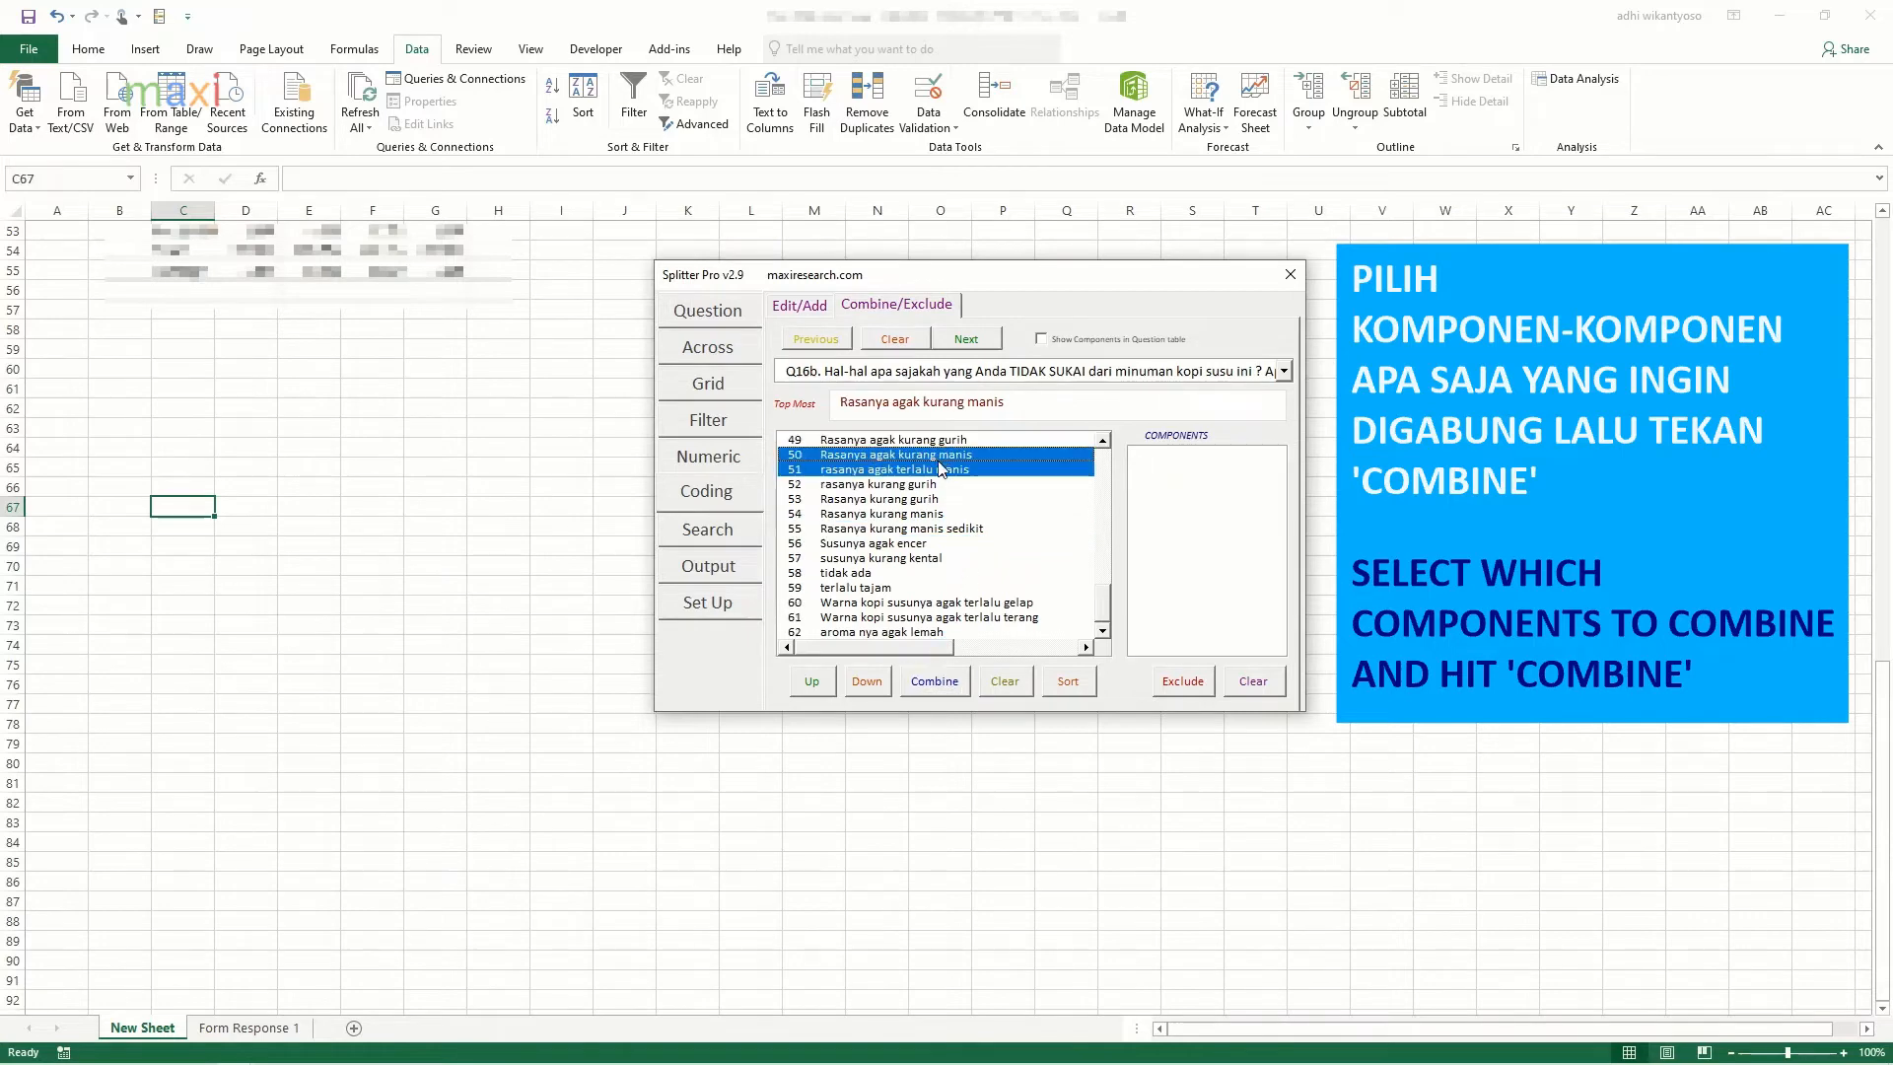
Step: Combine "Rasanya agak kurang gurih" with both "rasanya kurang gurih" entries
{"action": "left_click", "coordinate": [927, 484]}
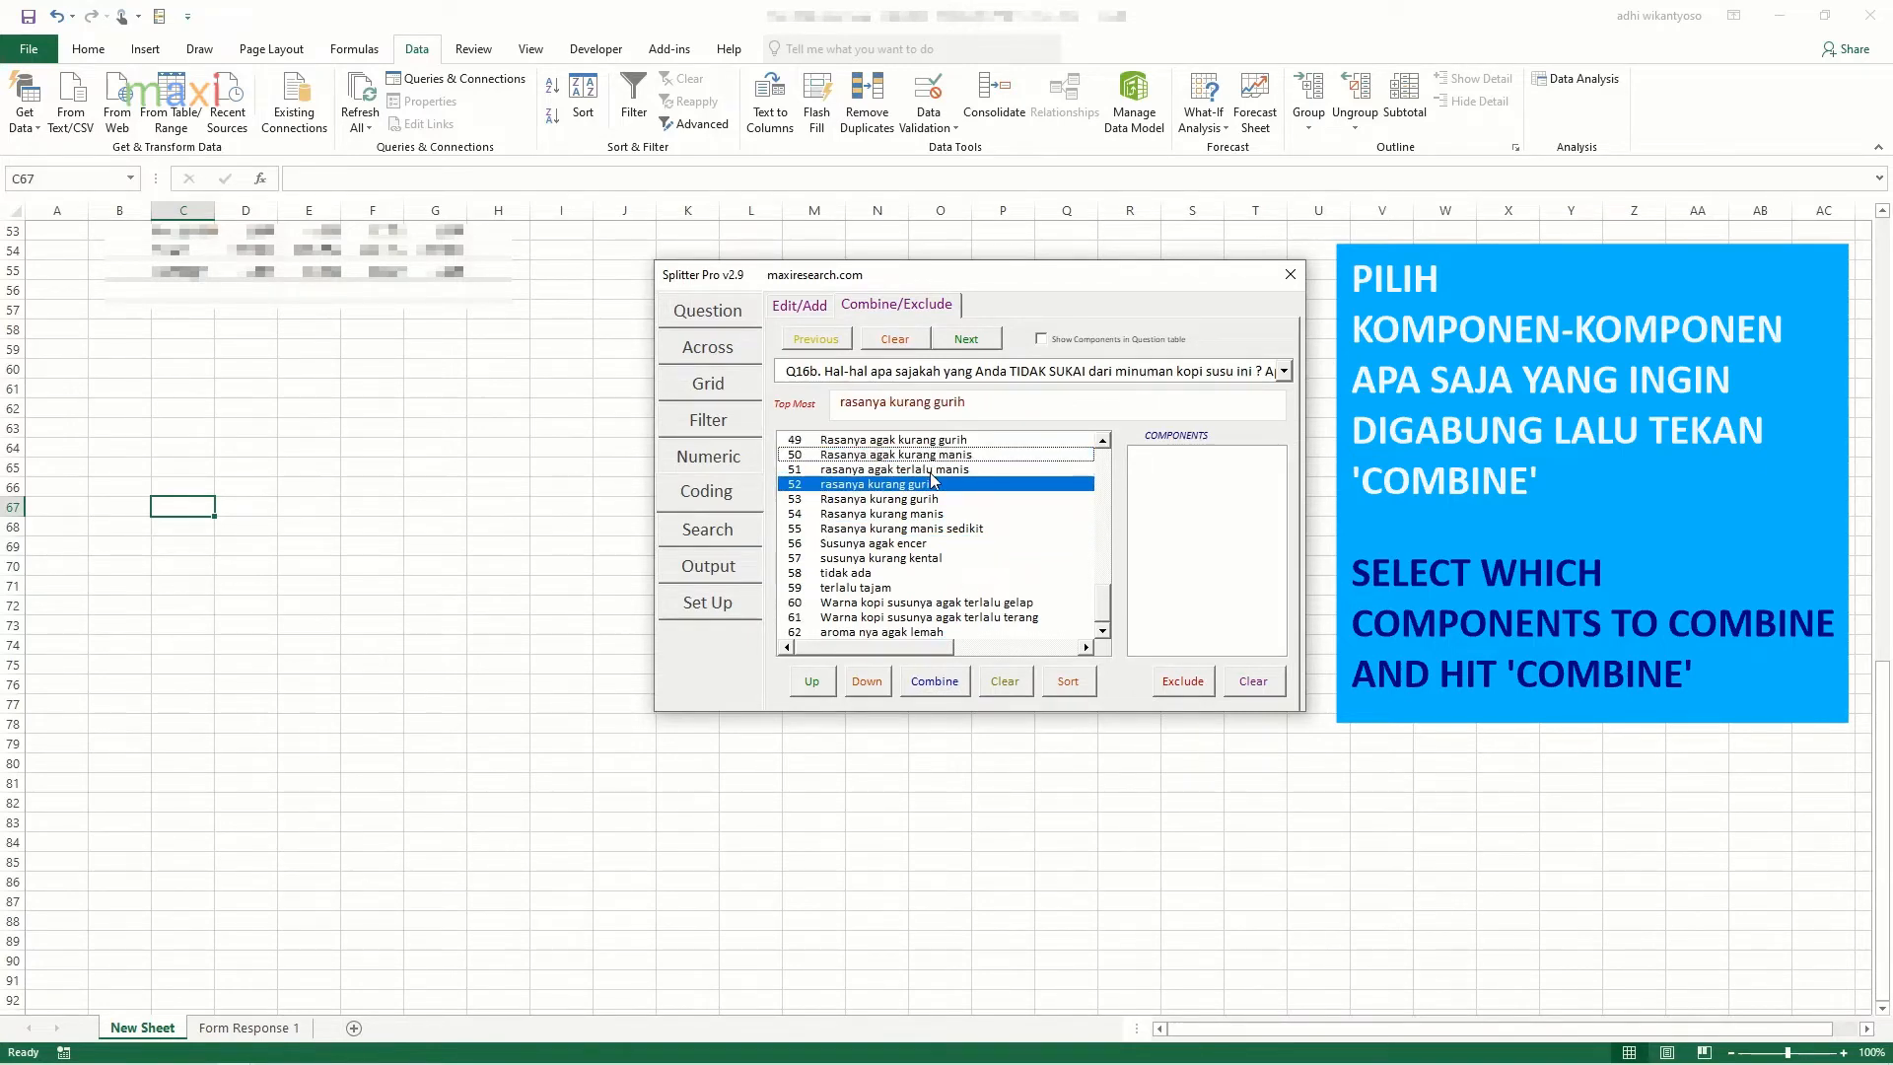
{"action": "left_click", "coordinate": [945, 498], "text": "ctrl"}
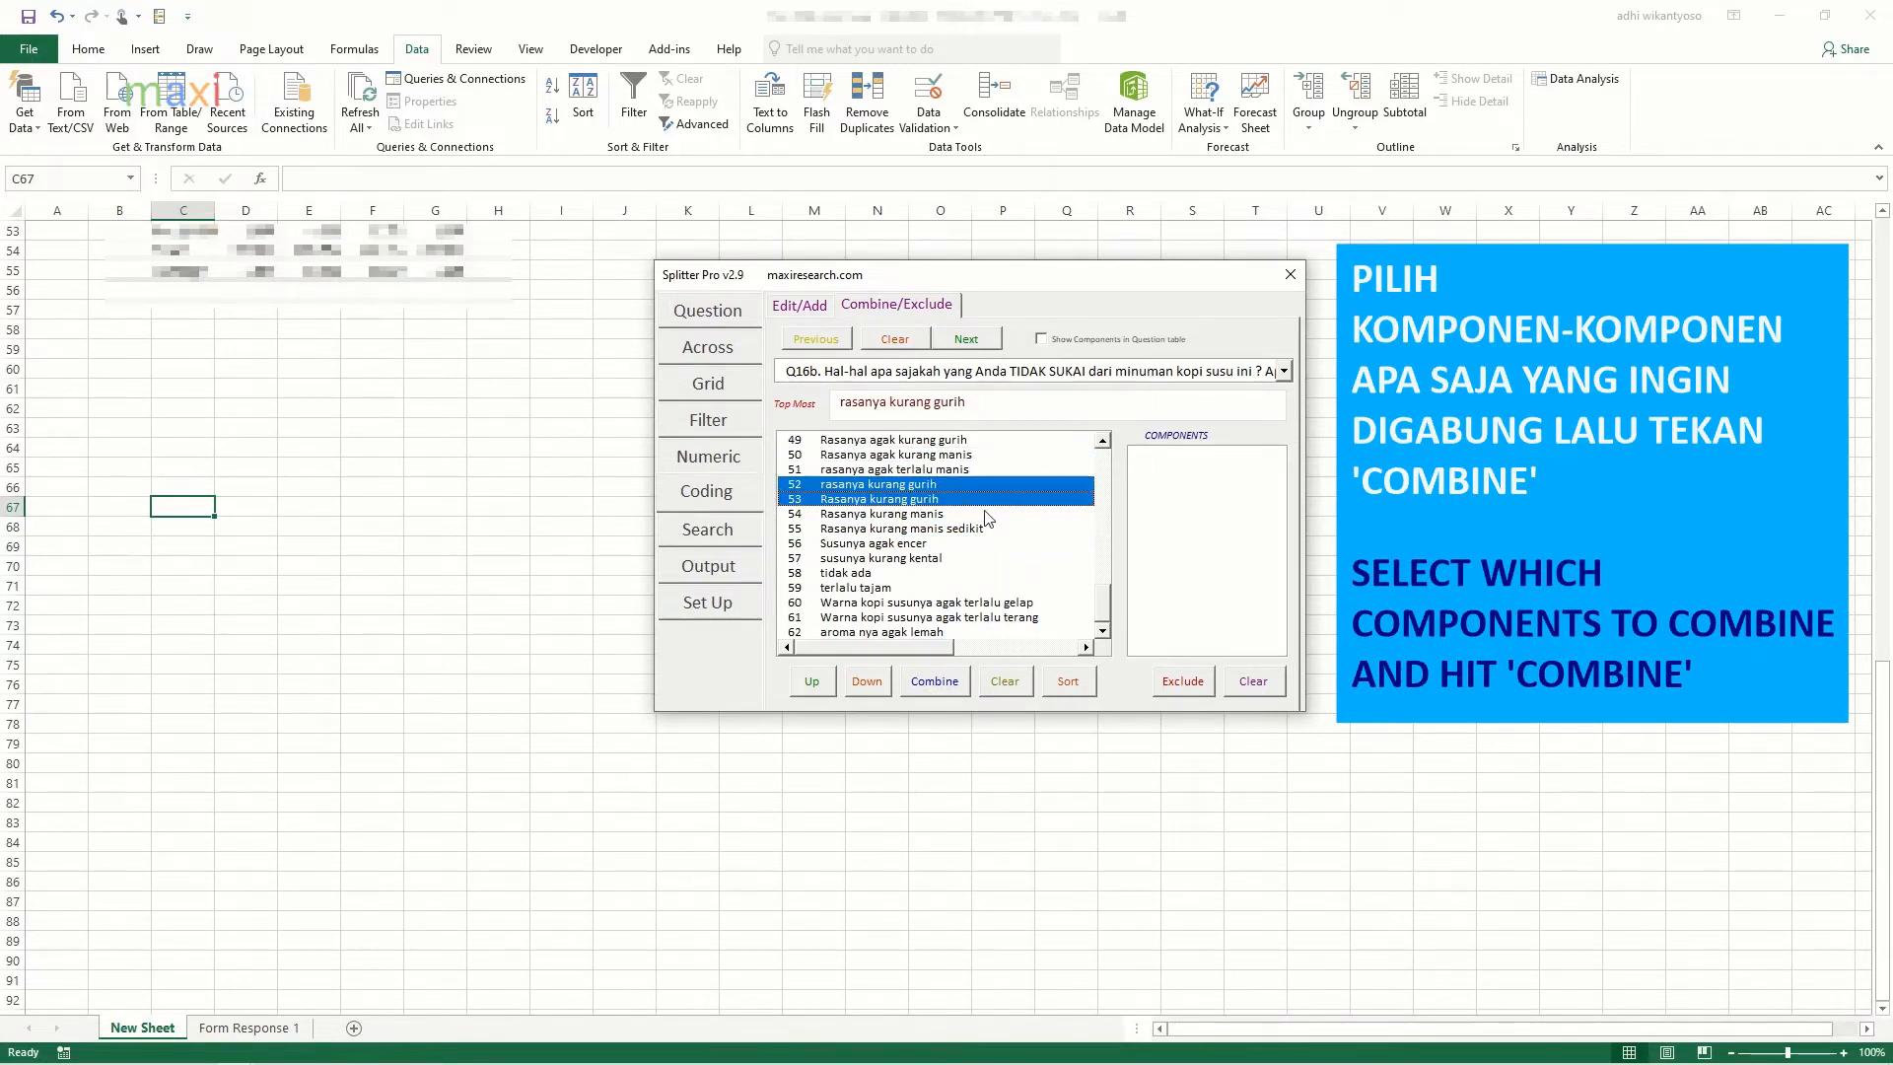
{"action": "left_click", "coordinate": [971, 442], "text": "ctrl"}
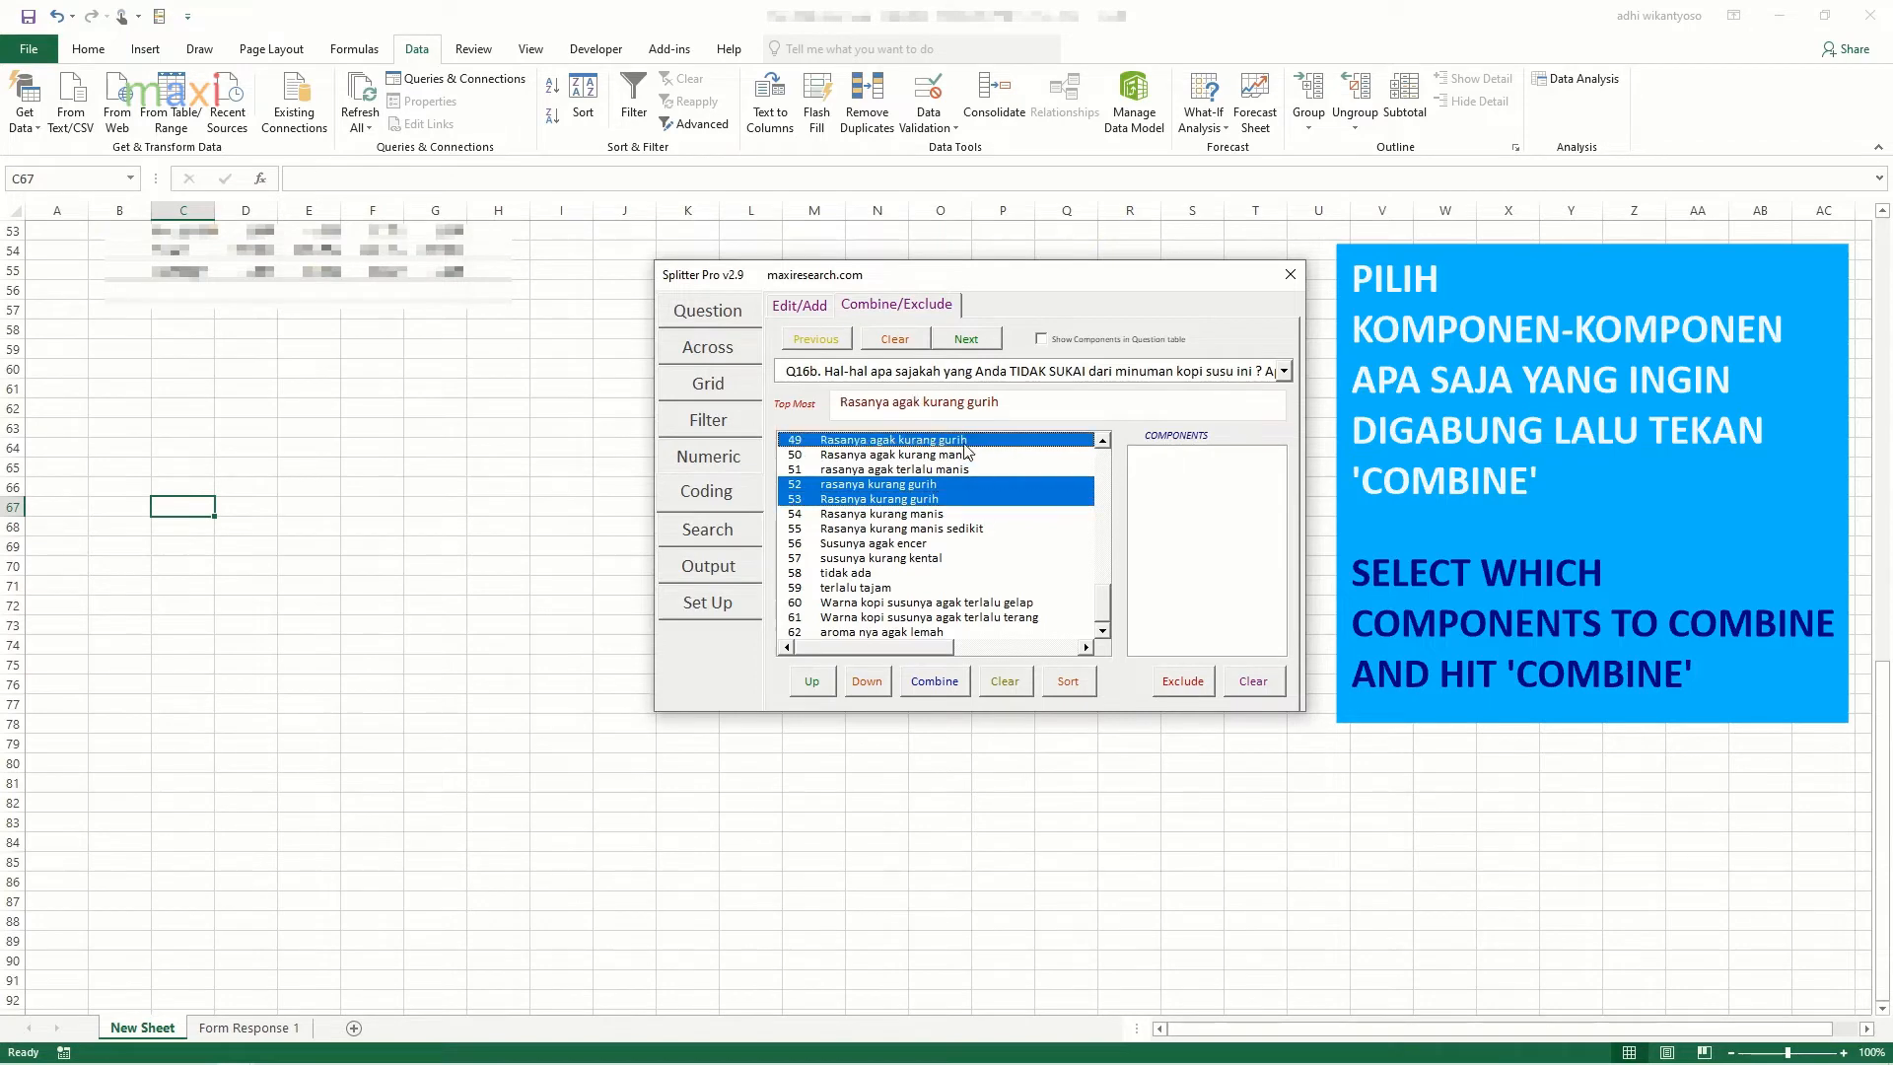
{"action": "left_click", "coordinate": [934, 681]}
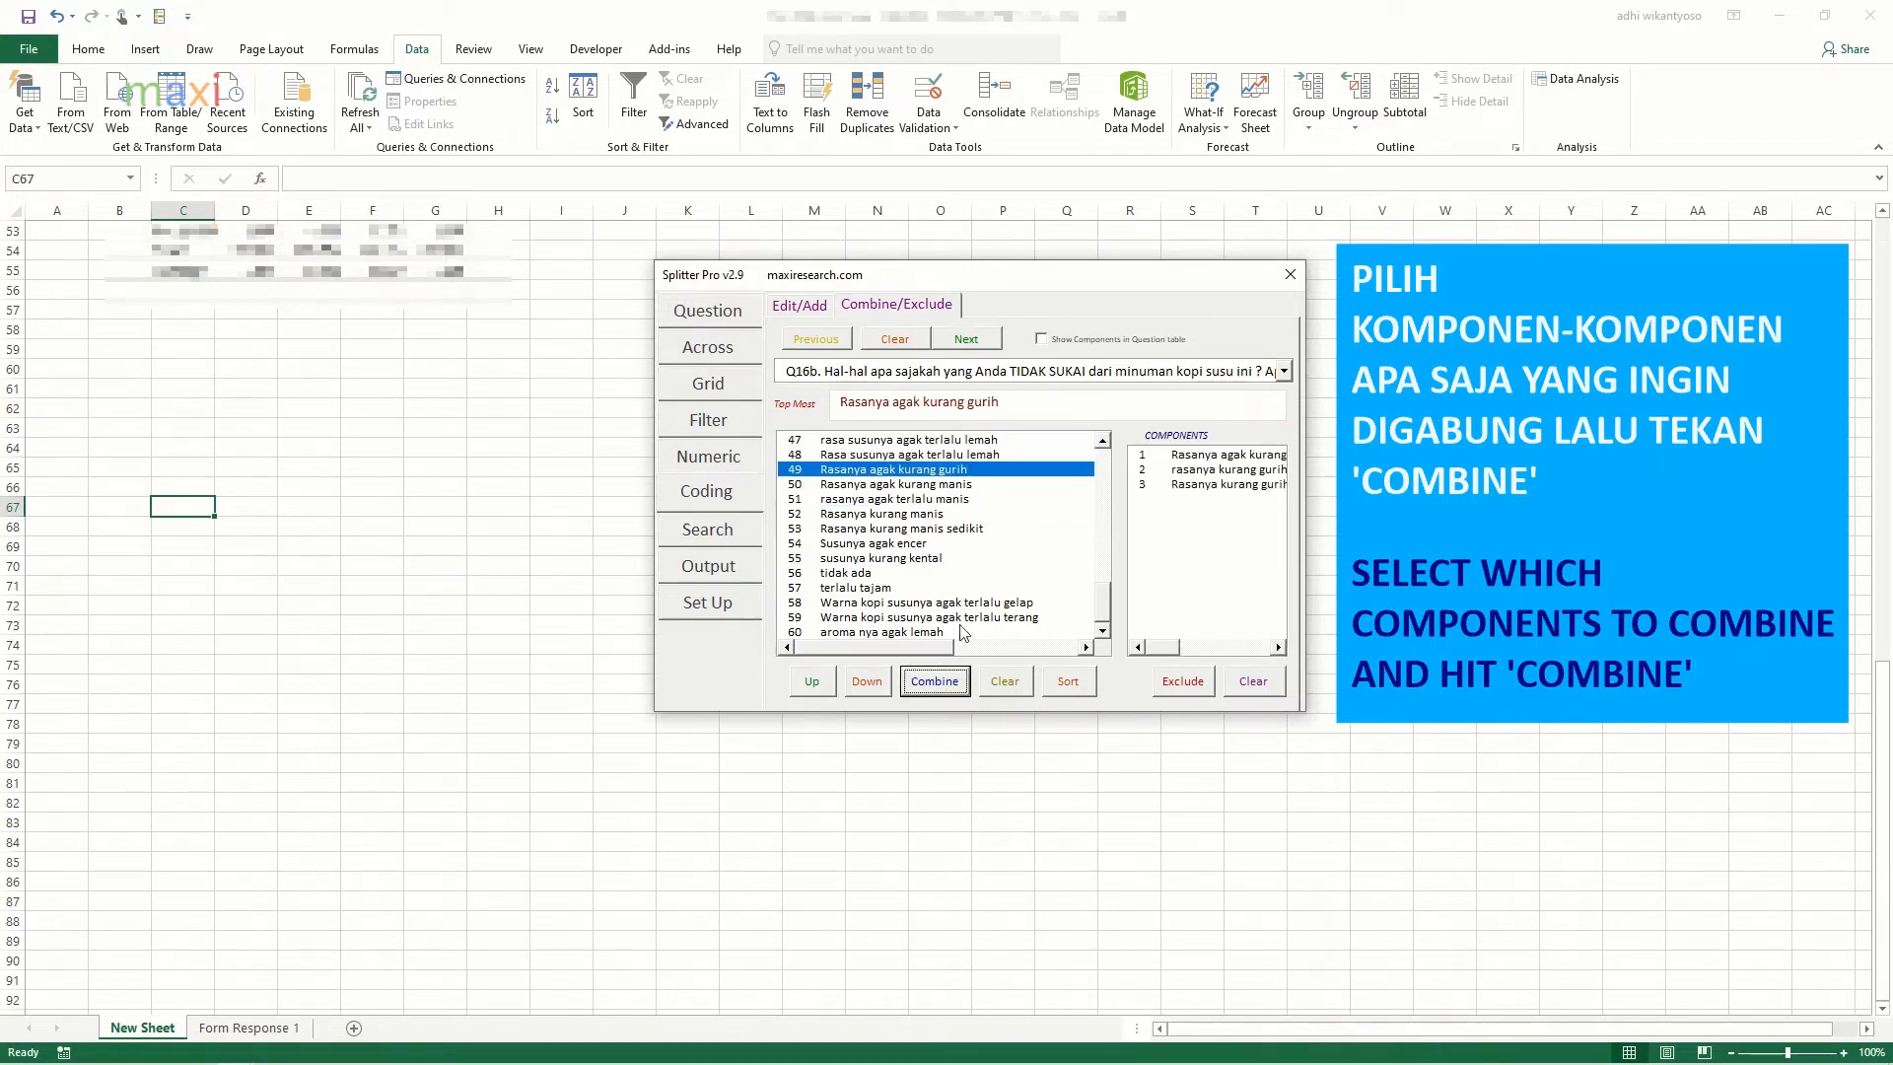
Step: Combine "Rasanya agak kurang manis", "Rasanya kurang manis" and "Rasanya kurang manis sedikit" into one group
{"action": "left_click", "coordinate": [981, 485]}
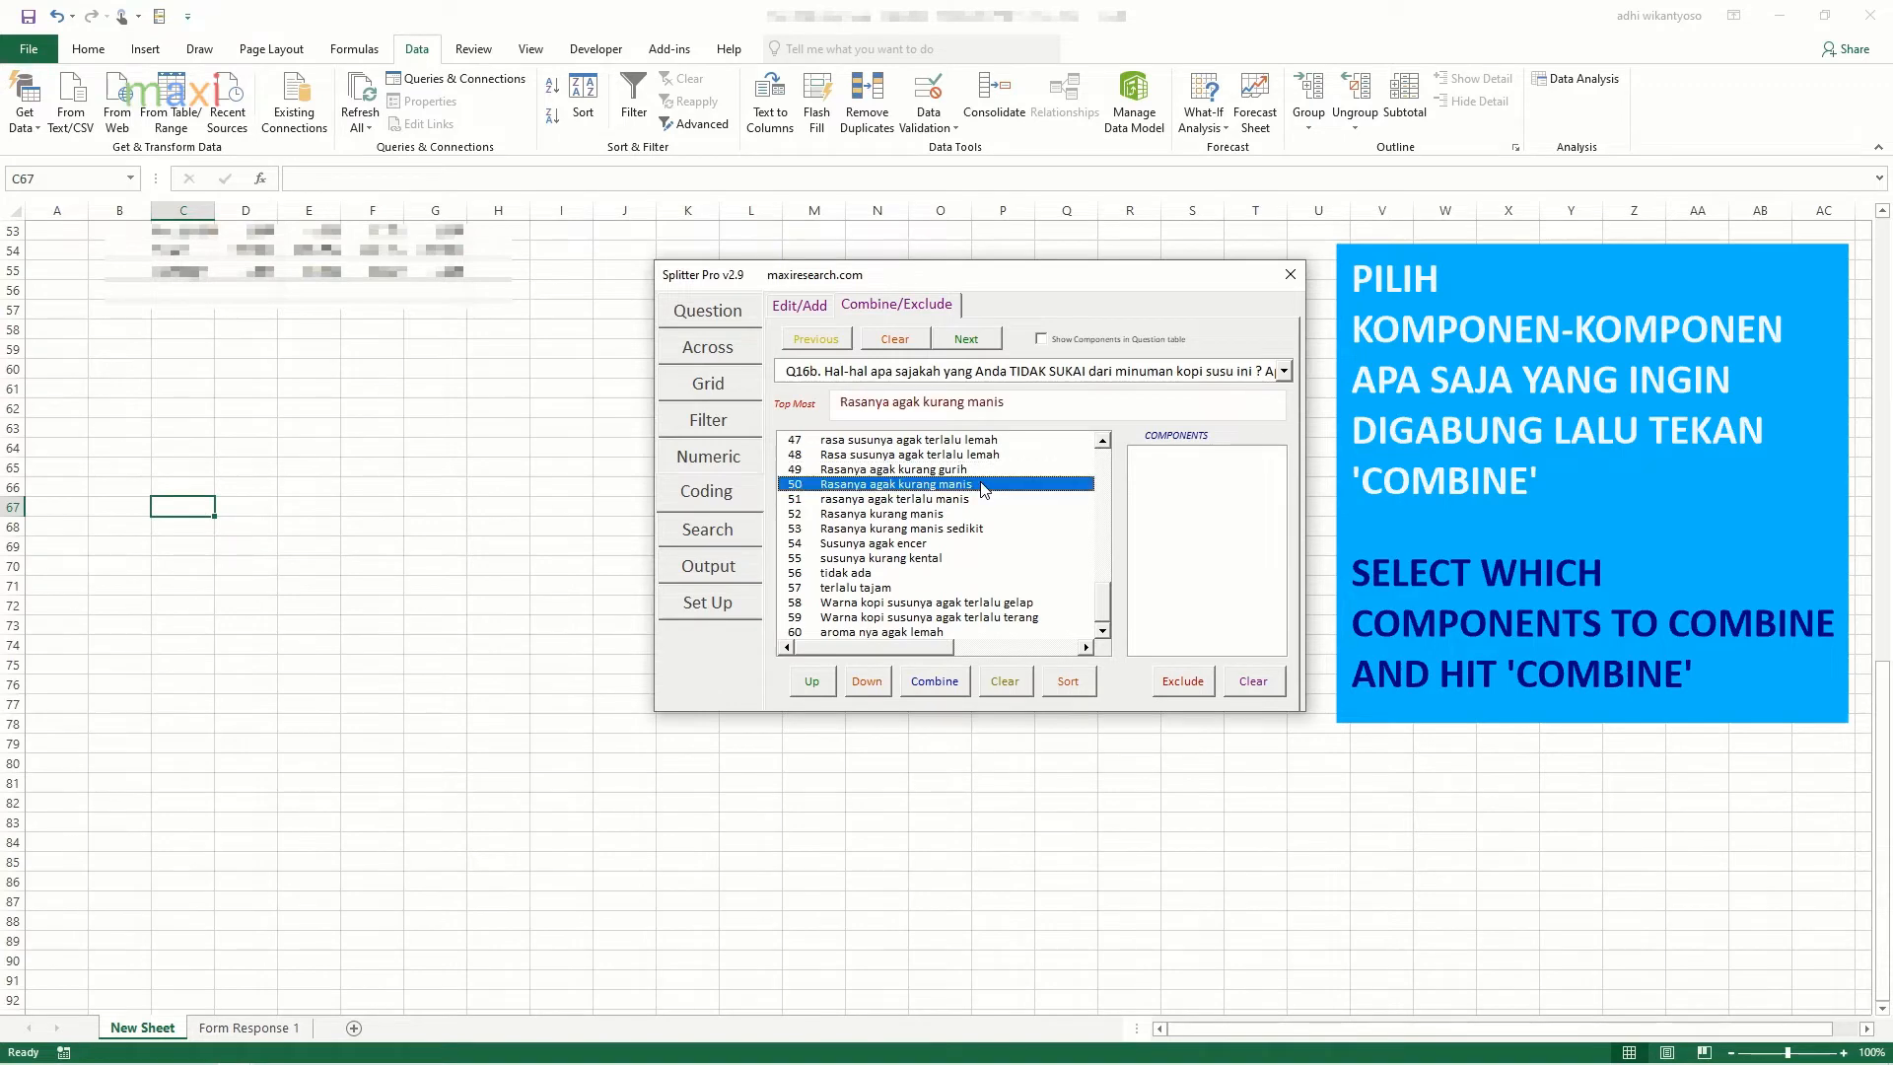
{"action": "left_click", "coordinate": [983, 485], "text": "ctrl"}
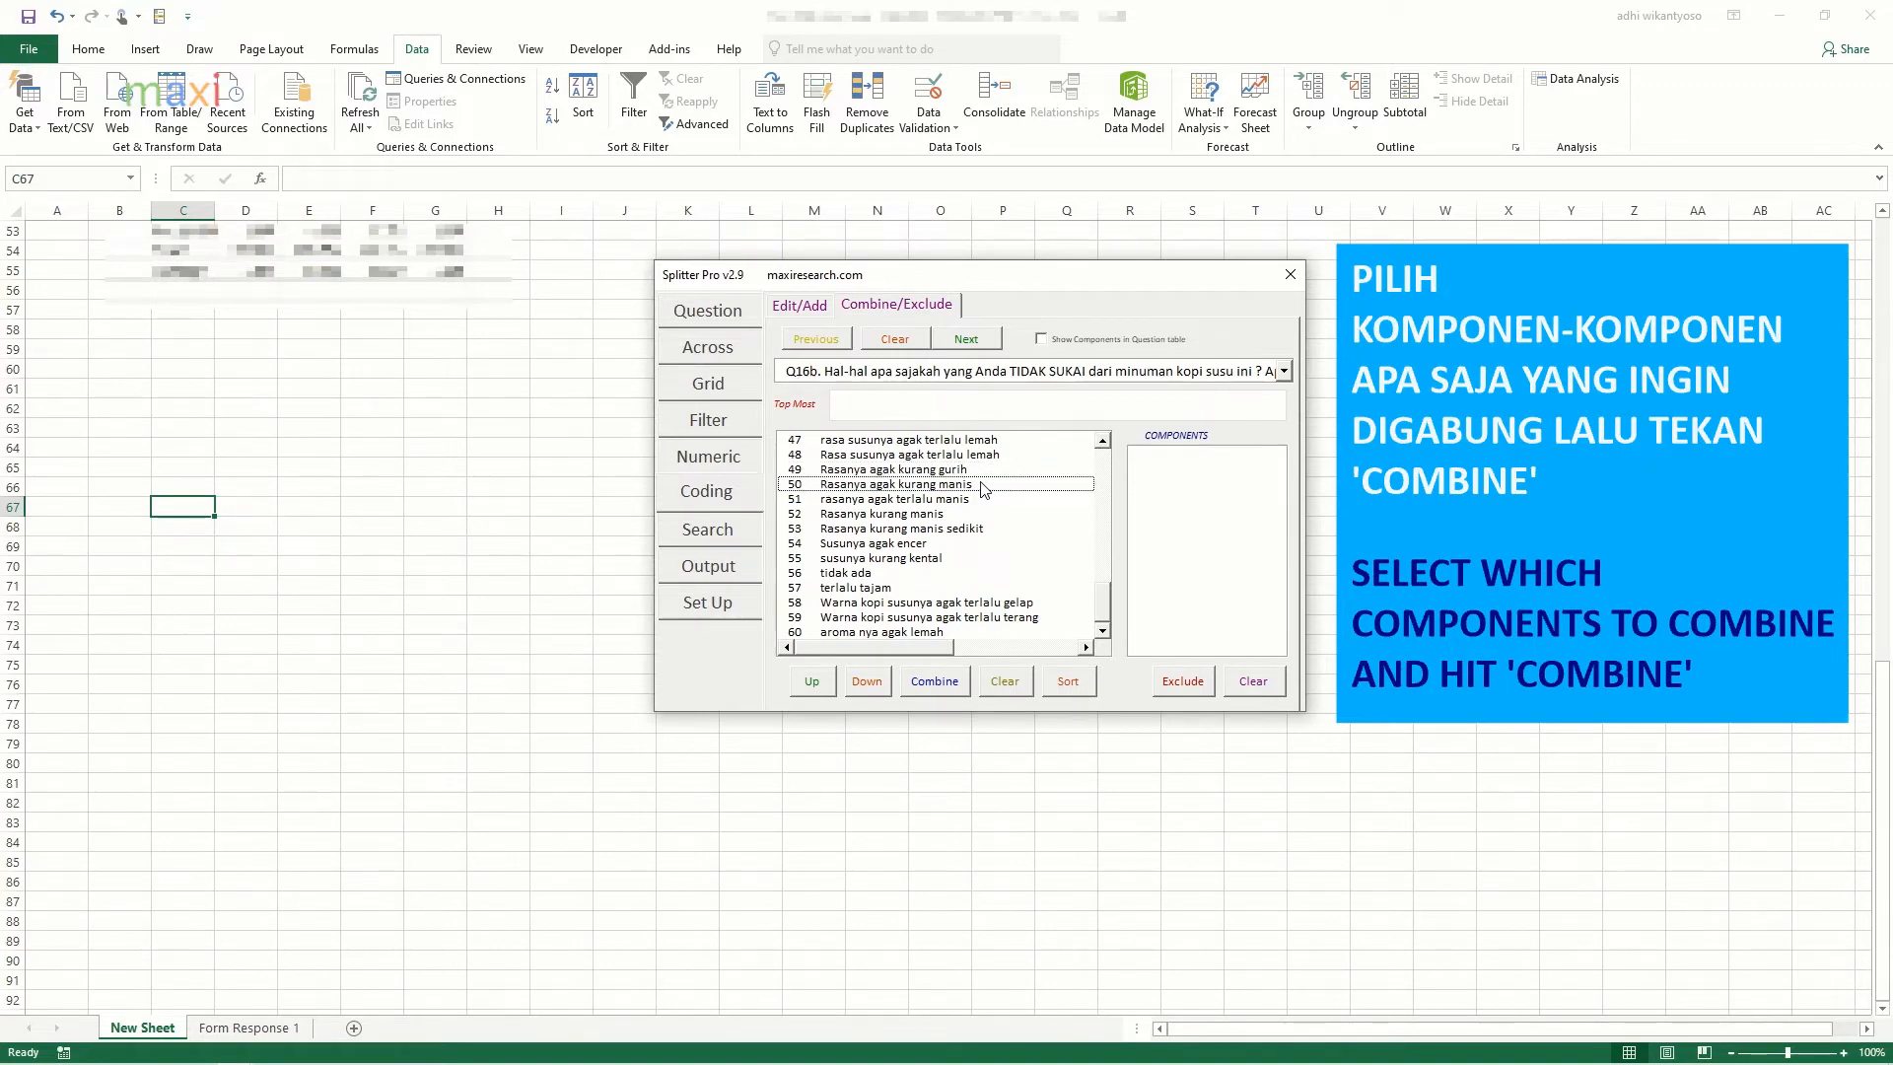
{"action": "left_click", "coordinate": [984, 485]}
{"action": "left_click", "coordinate": [990, 515], "text": "ctrl"}
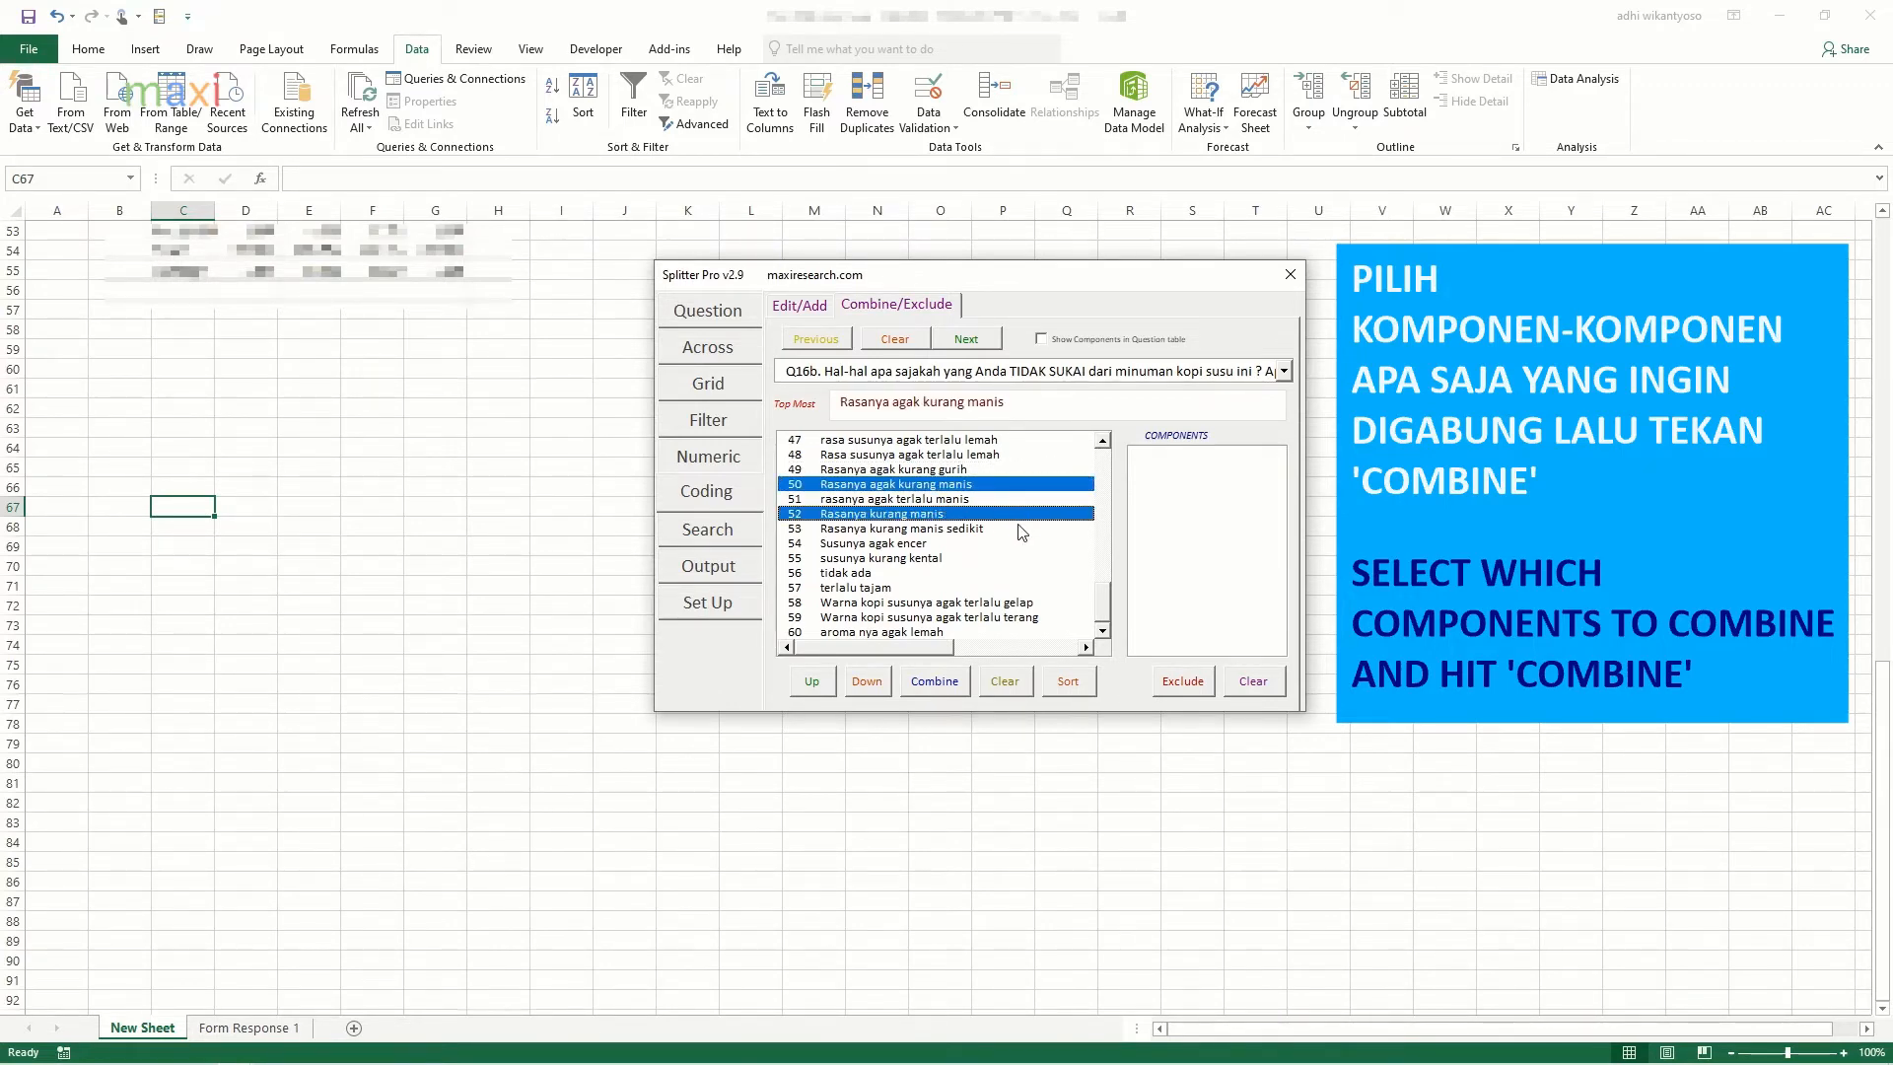
{"action": "left_click", "coordinate": [1027, 529], "text": "ctrl"}
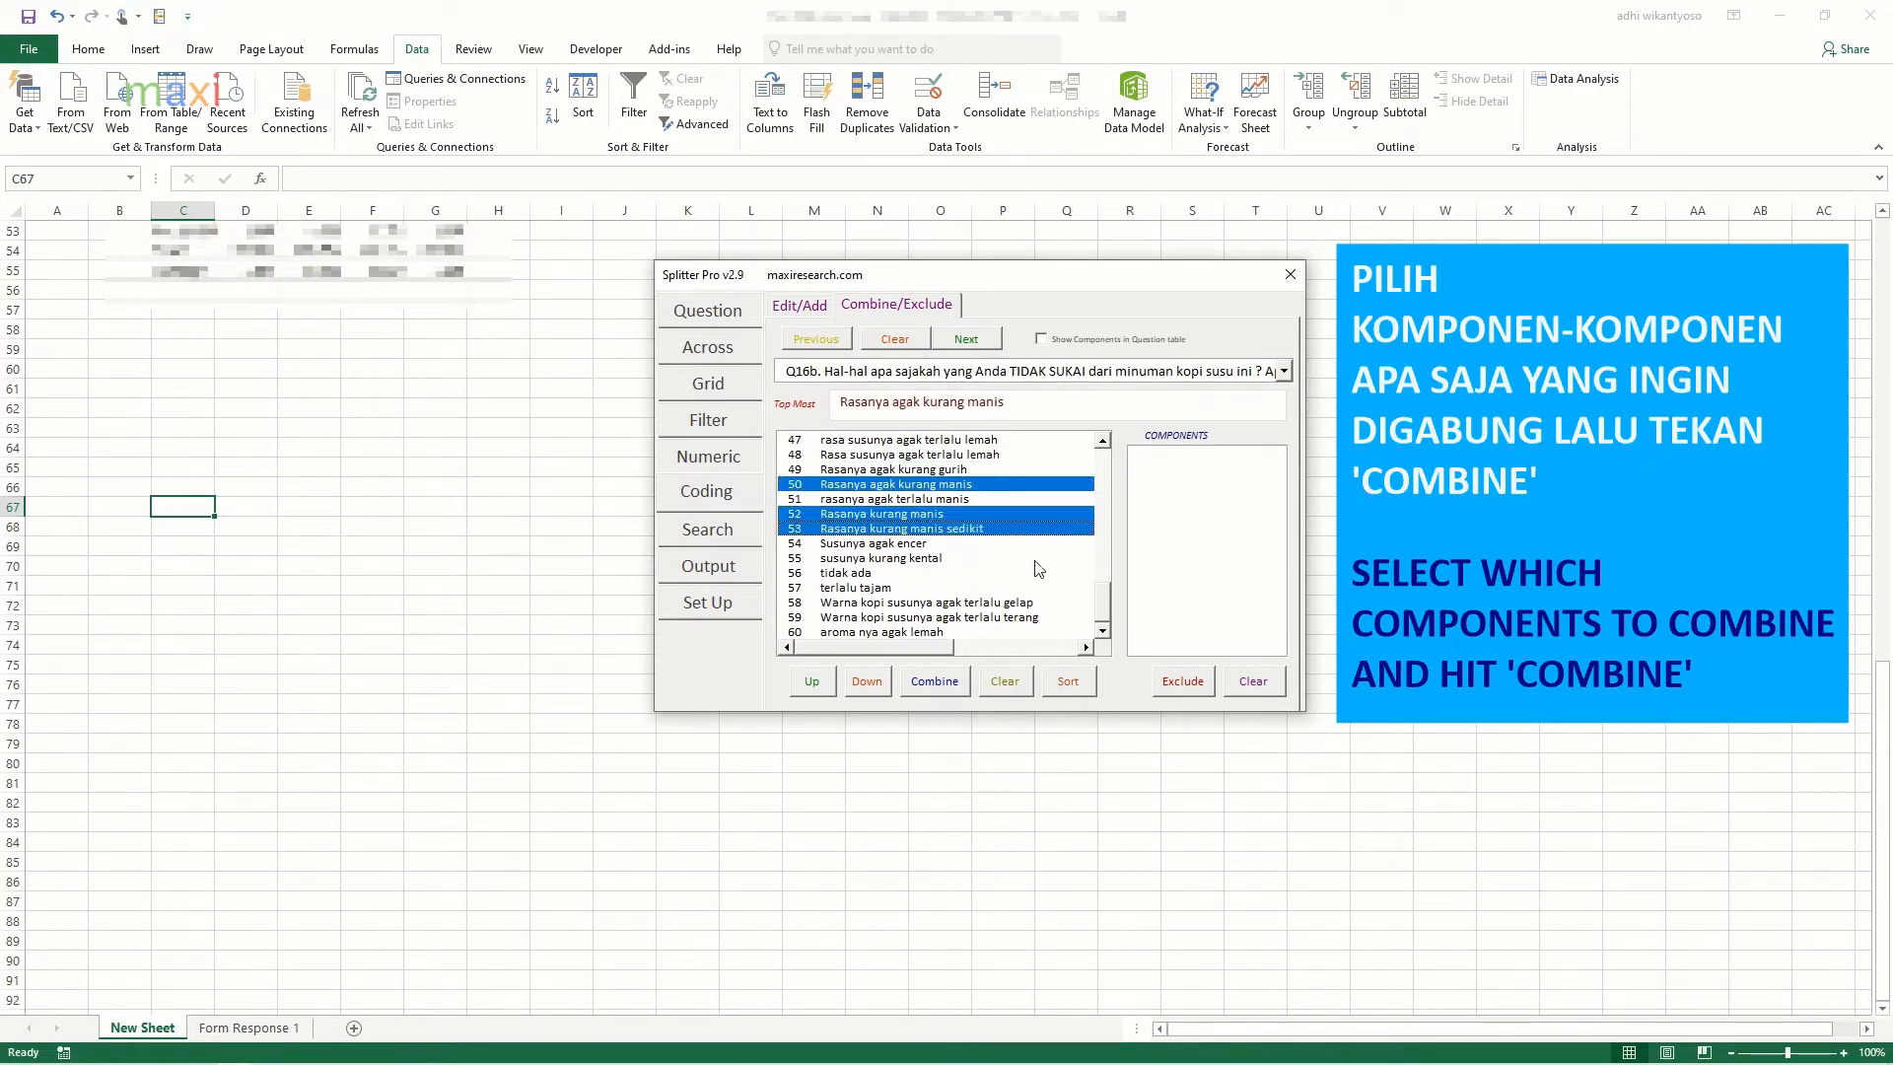
{"action": "left_click", "coordinate": [935, 681]}
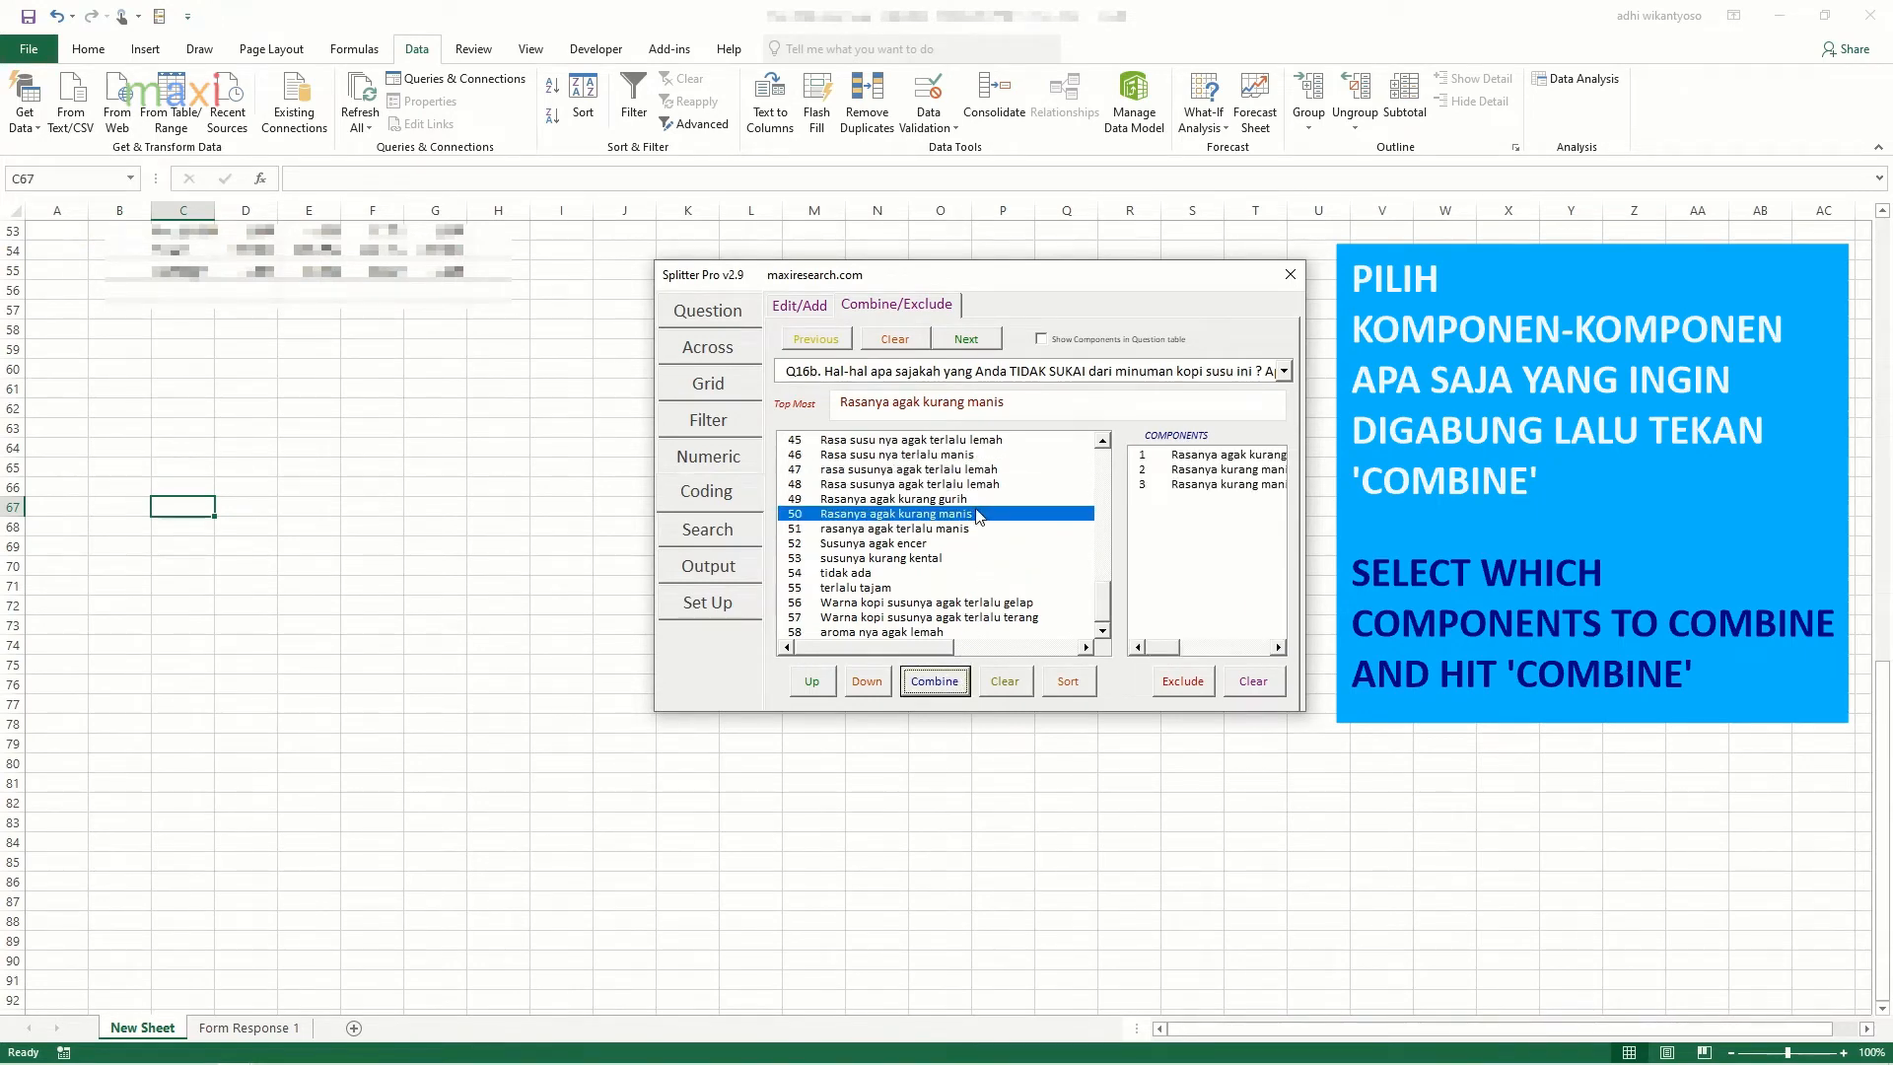
{"action": "left_click", "coordinate": [1103, 440]}
{"action": "left_click", "coordinate": [1028, 529], "text": "ctrl"}
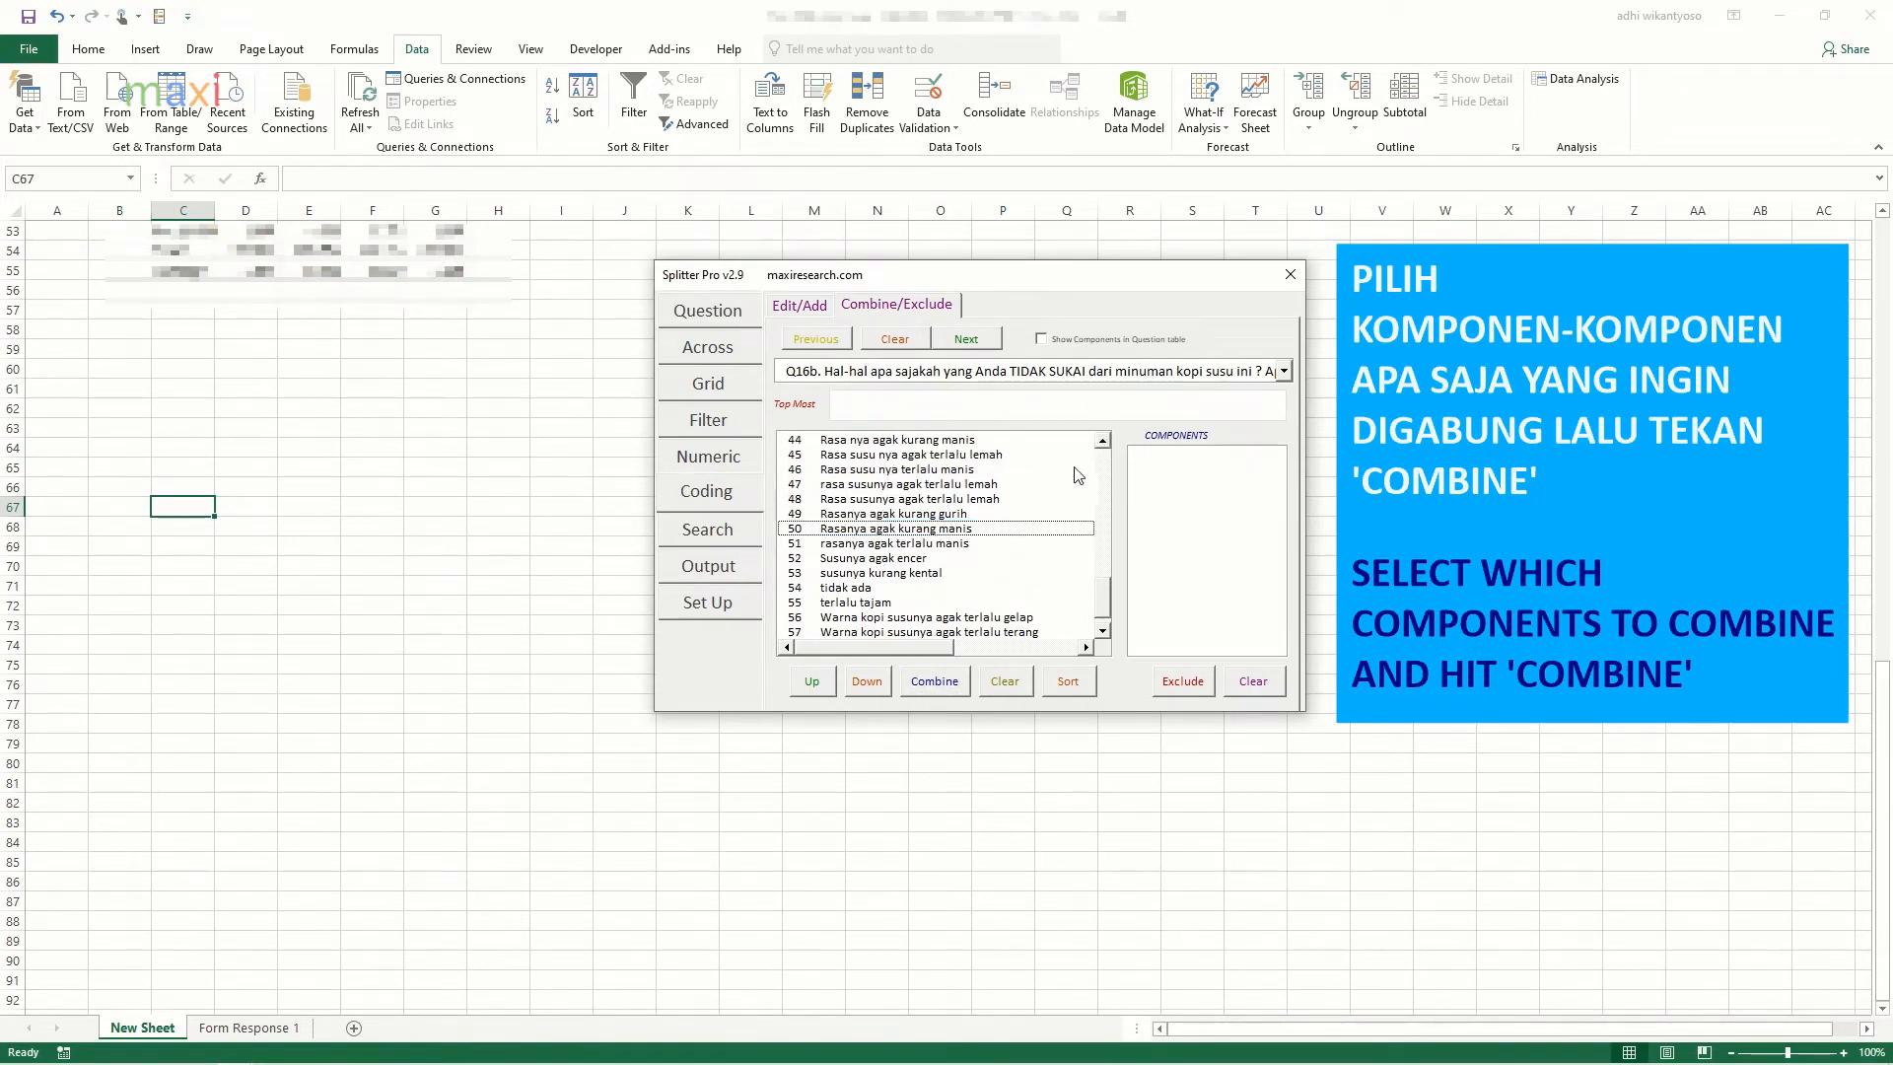
Step: Combine "Rasa susu nya agak terlalu lemah" with both "rasa susunya agak terlalu lemah" entries
{"action": "left_click", "coordinate": [998, 485]}
{"action": "left_click", "coordinate": [1007, 498], "text": "ctrl"}
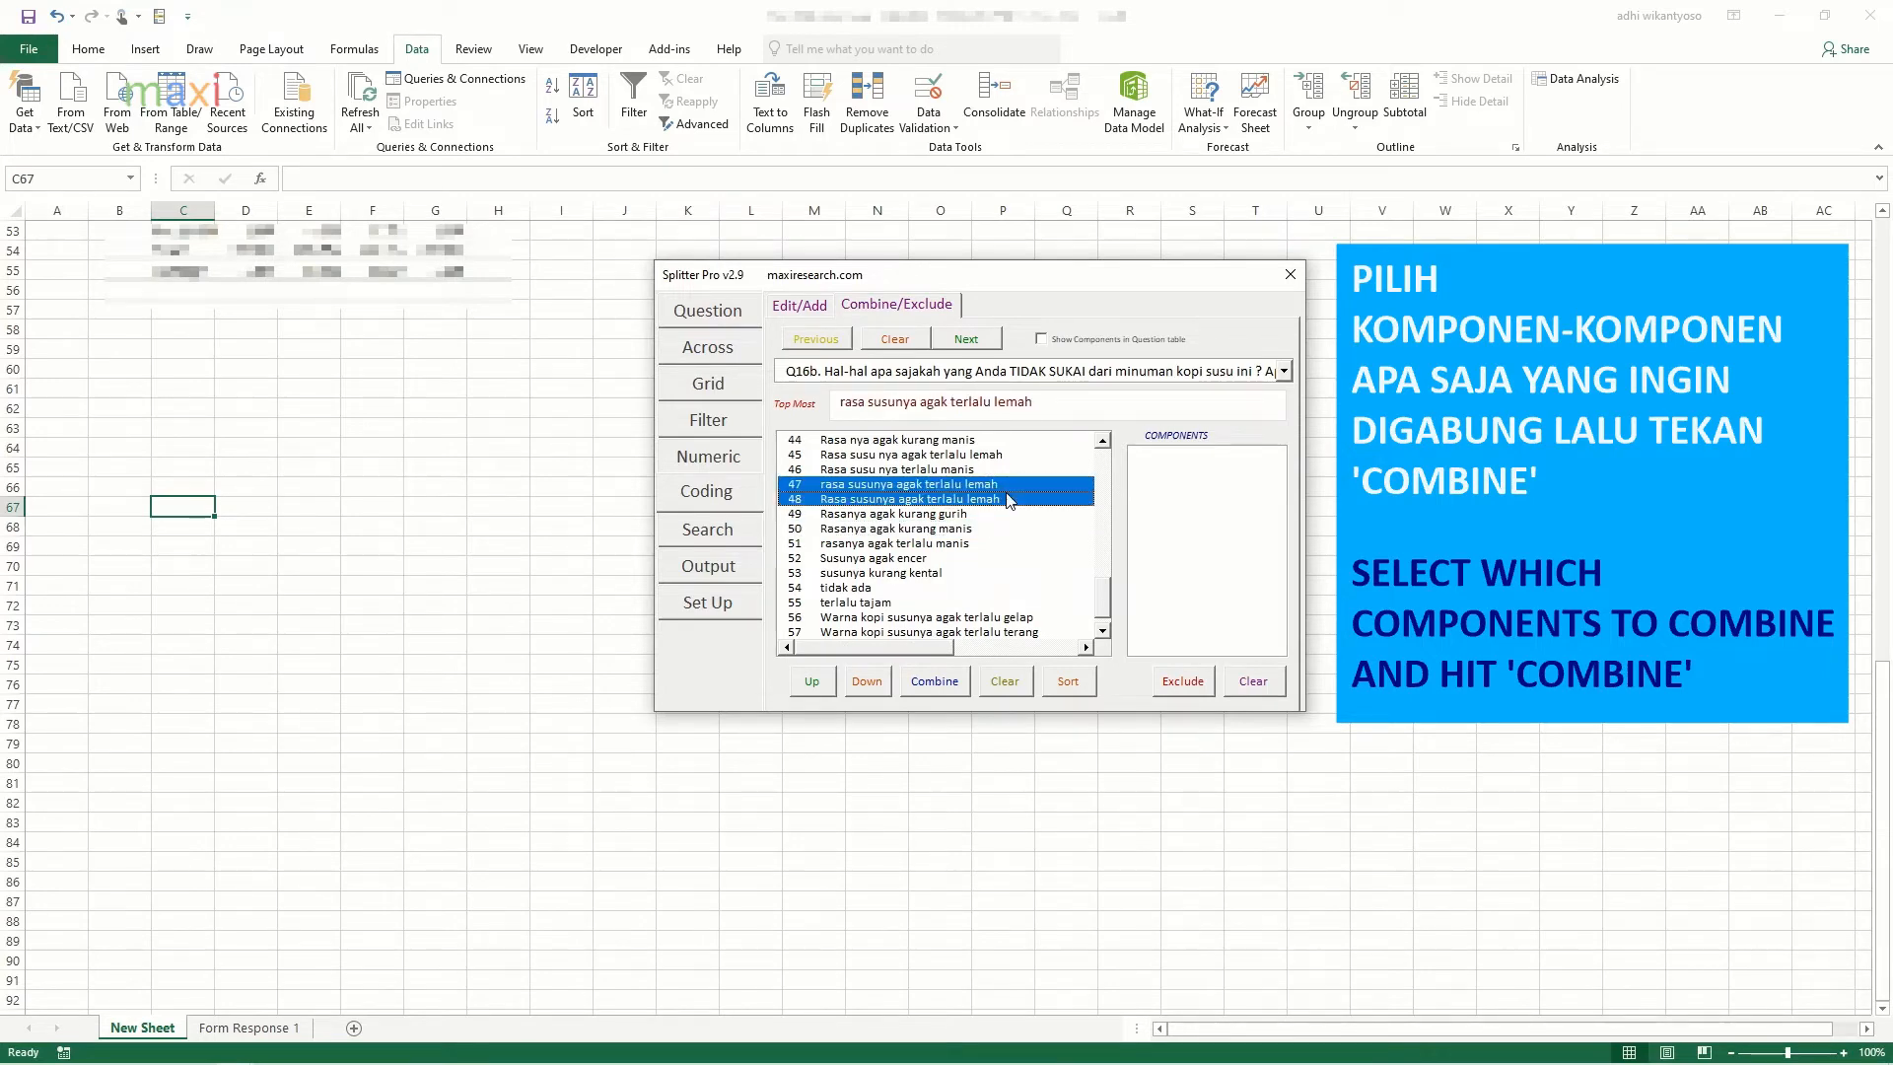
{"action": "left_click", "coordinate": [1021, 454], "text": "ctrl"}
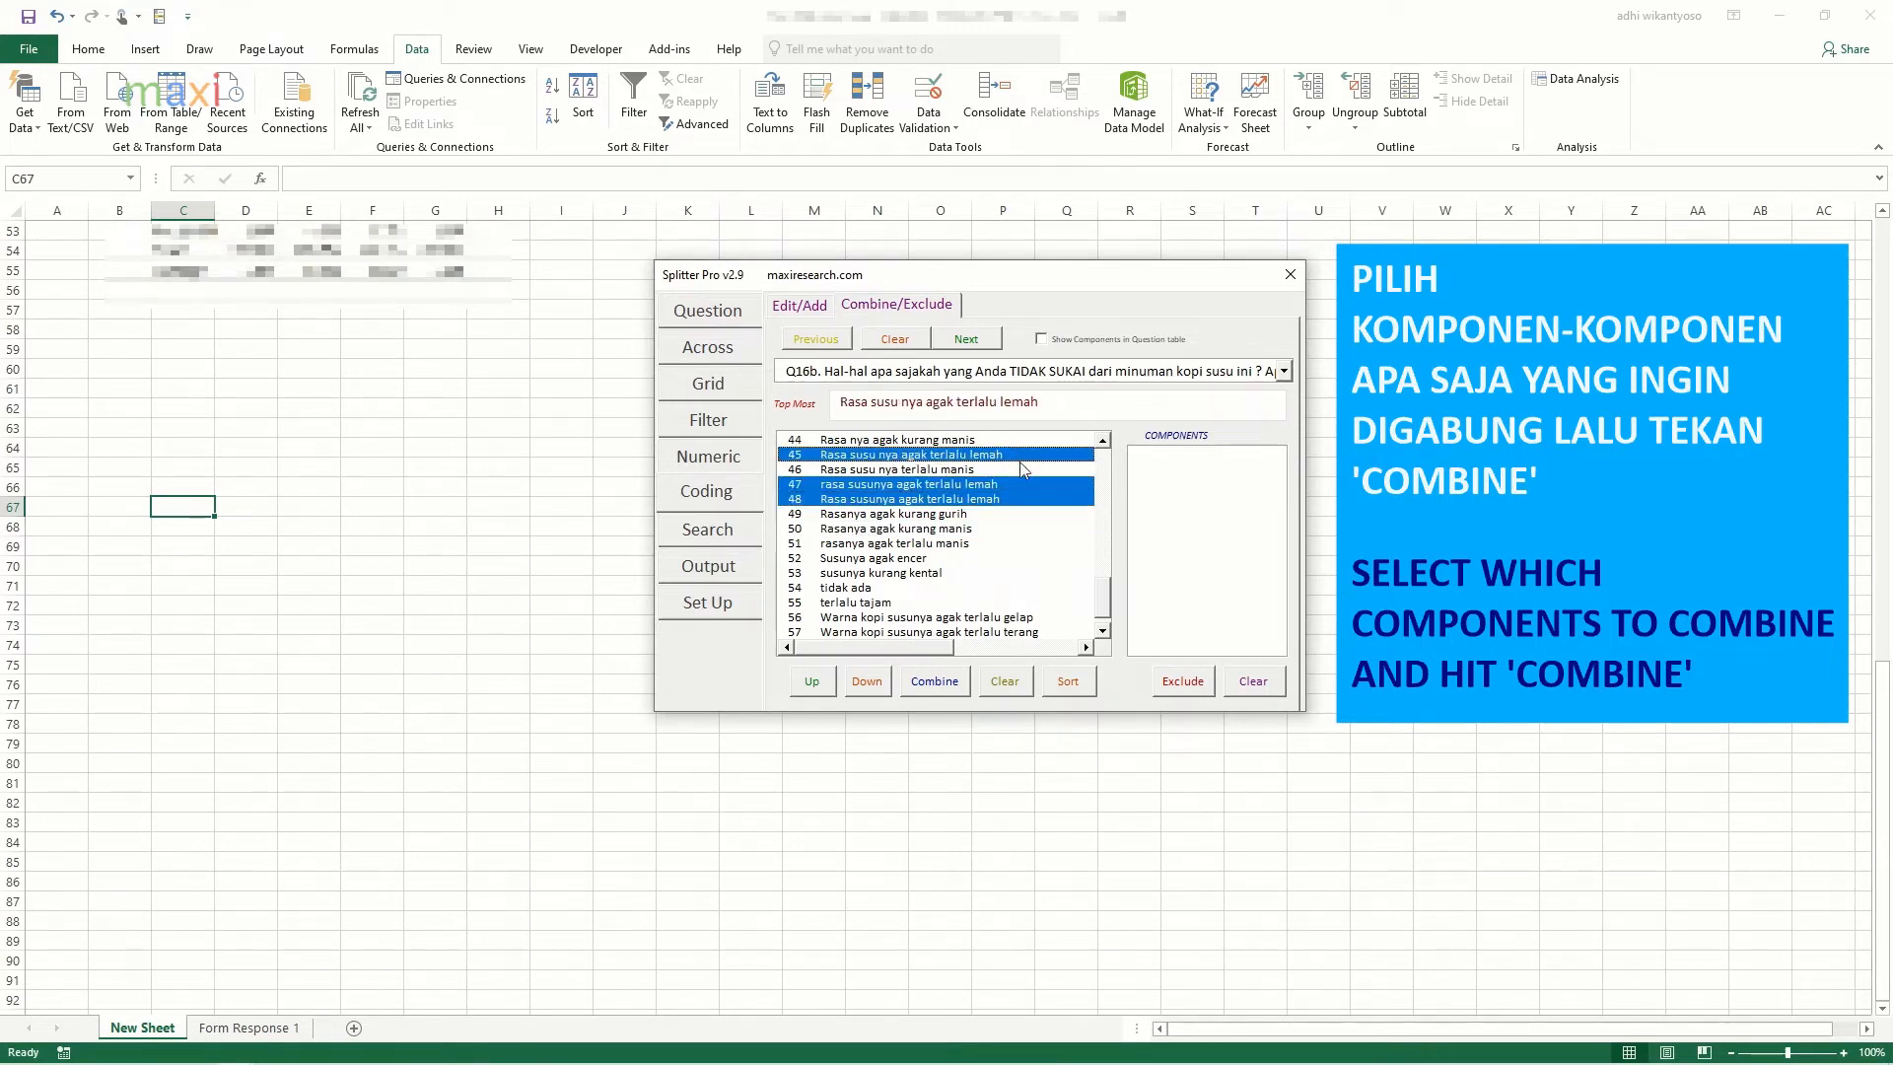
{"action": "left_click", "coordinate": [1103, 440]}
{"action": "left_click", "coordinate": [1103, 440]}
{"action": "left_click", "coordinate": [1103, 439]}
{"action": "left_click", "coordinate": [1103, 439]}
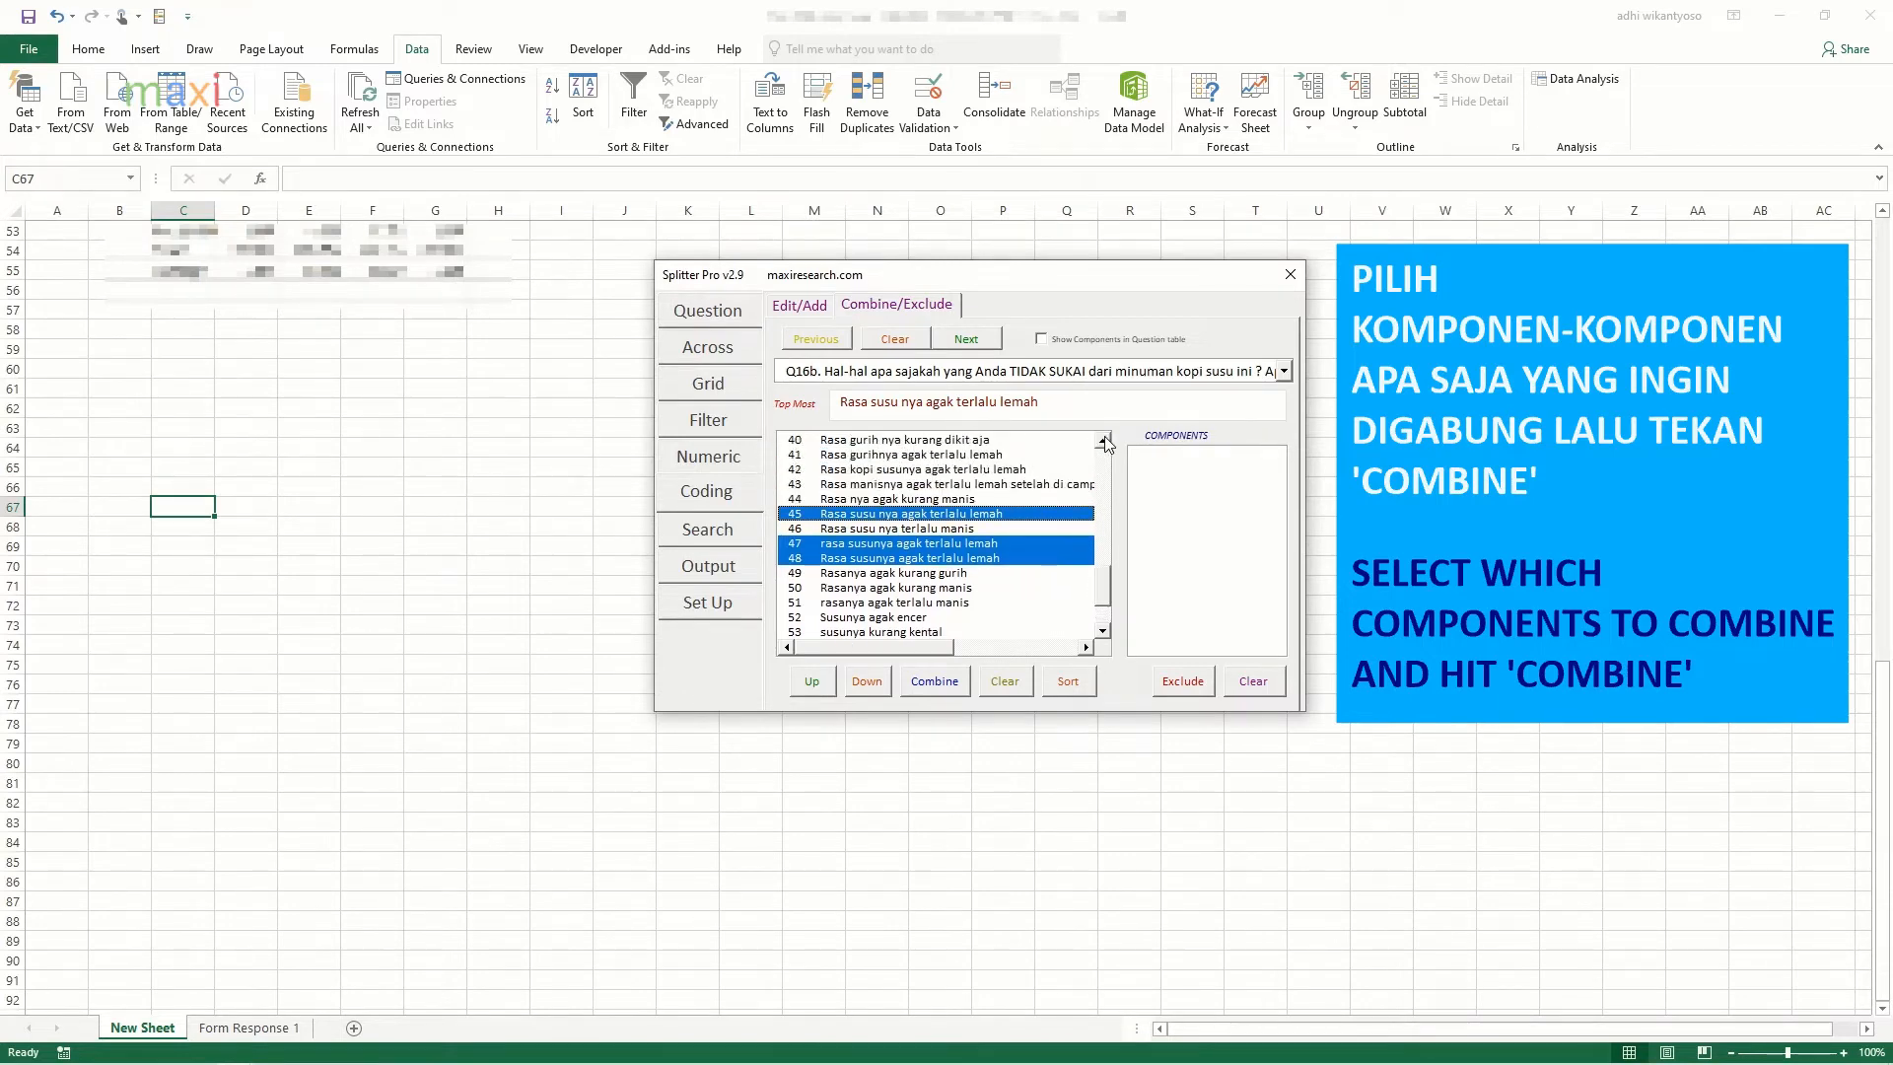
{"action": "left_click", "coordinate": [941, 691]}
{"action": "left_click", "coordinate": [944, 514]}
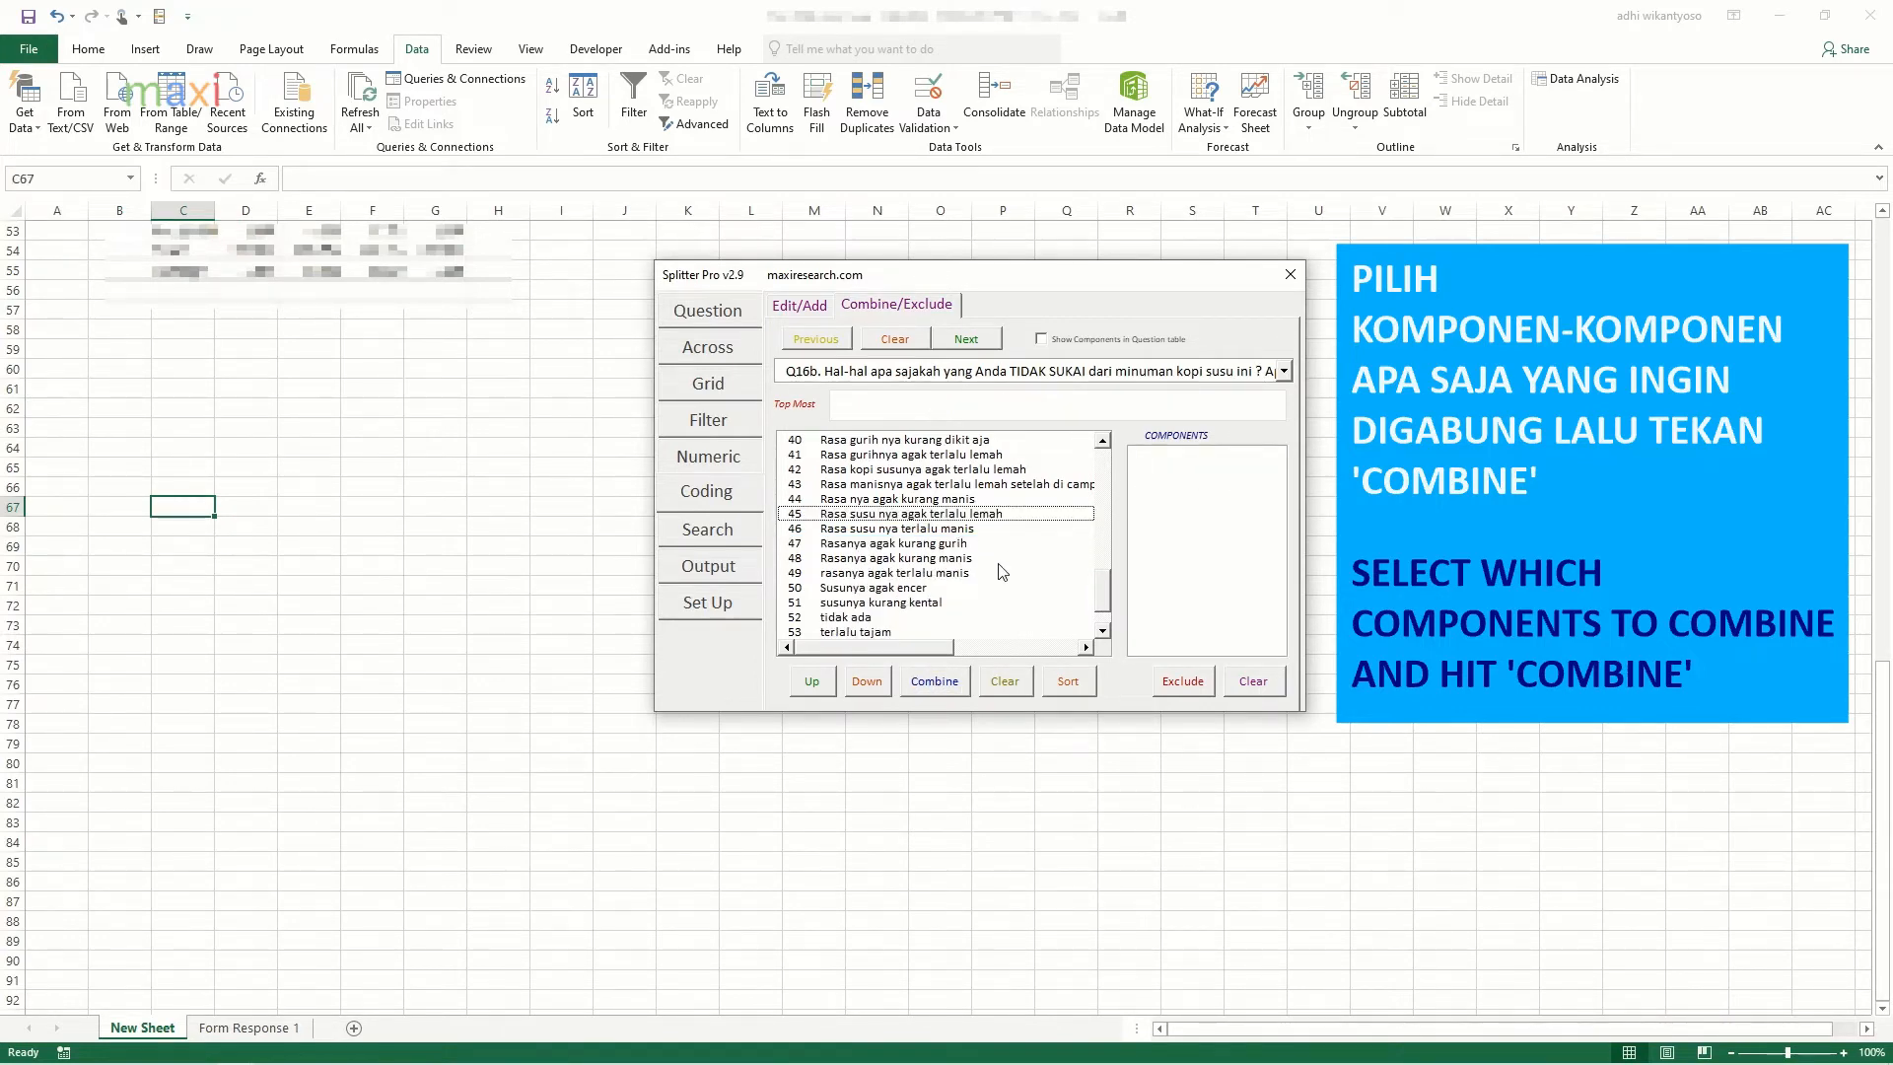
Step: Combine "Rasa nya agak kurang manis" with the "Rasanya agak kurang manis" group
{"action": "left_click", "coordinate": [991, 498]}
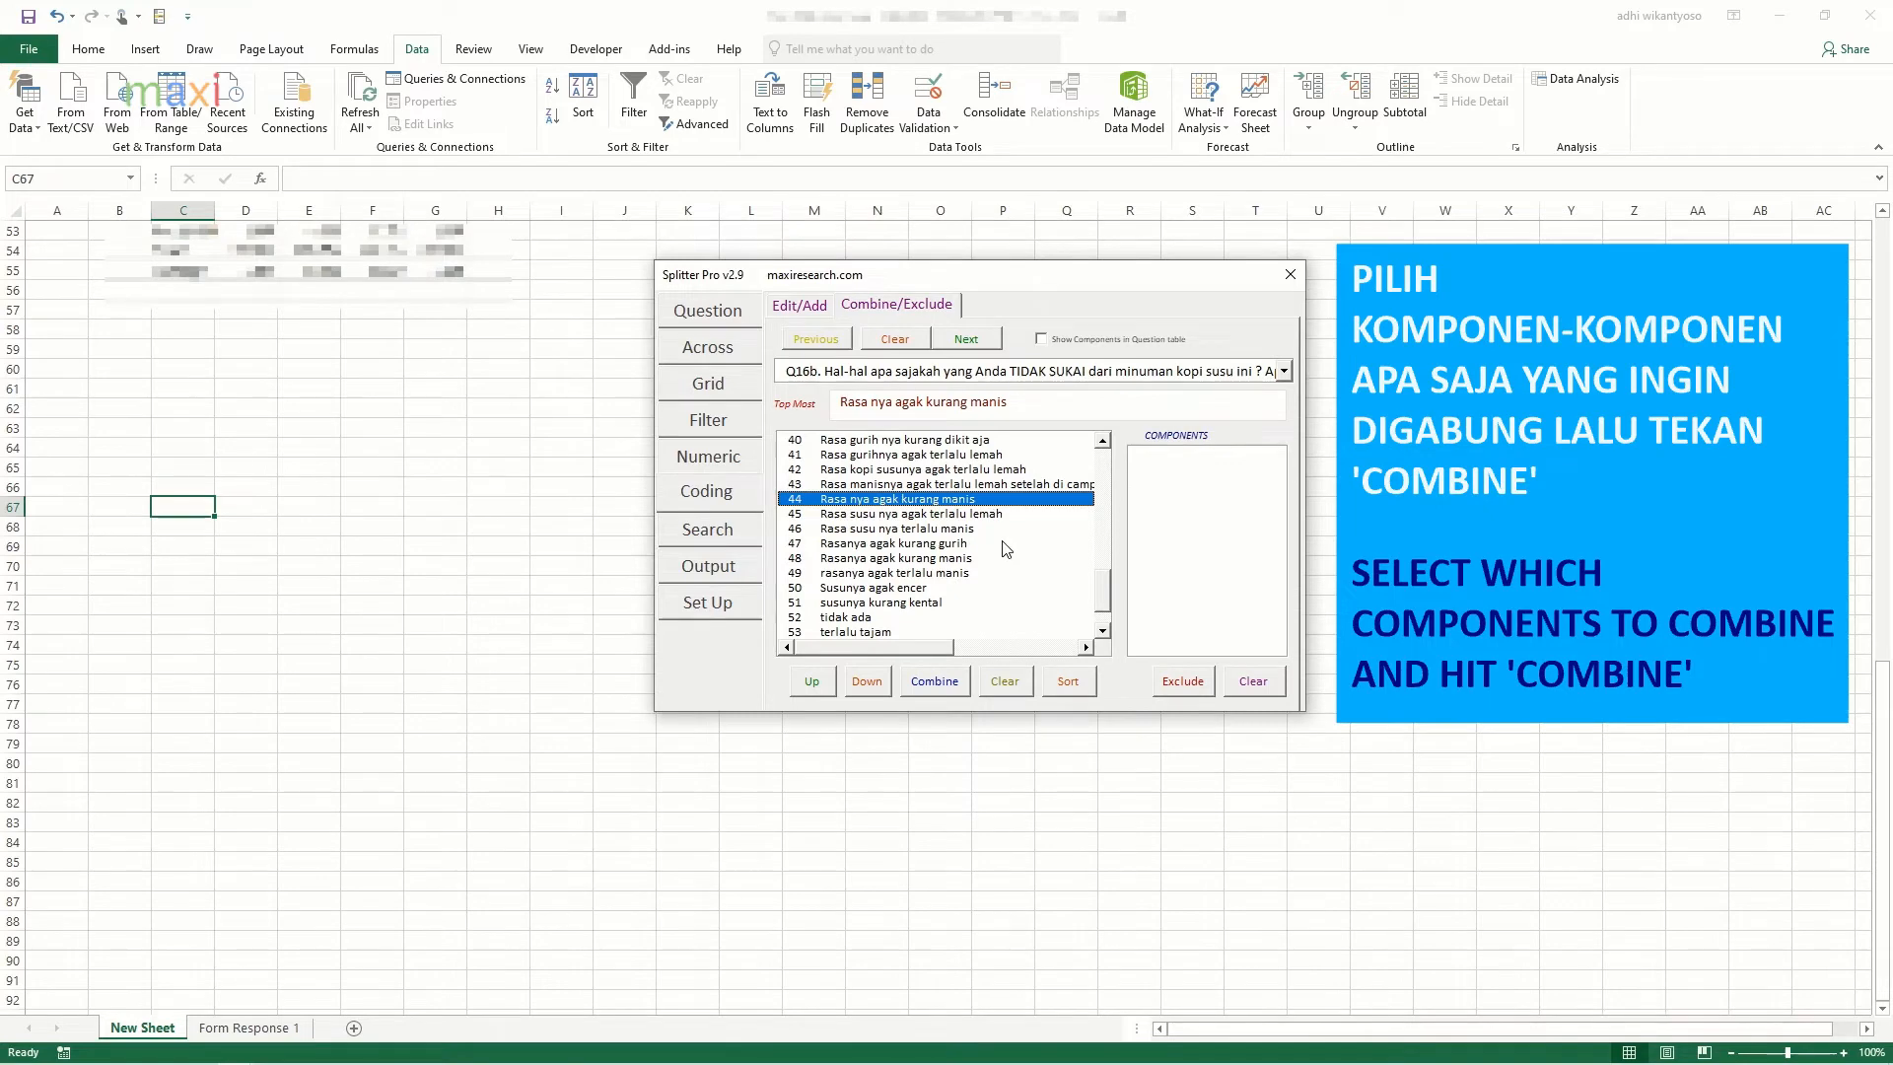
{"action": "left_click", "coordinate": [1004, 546]}
{"action": "left_click", "coordinate": [1003, 546]}
{"action": "left_click", "coordinate": [1005, 558]}
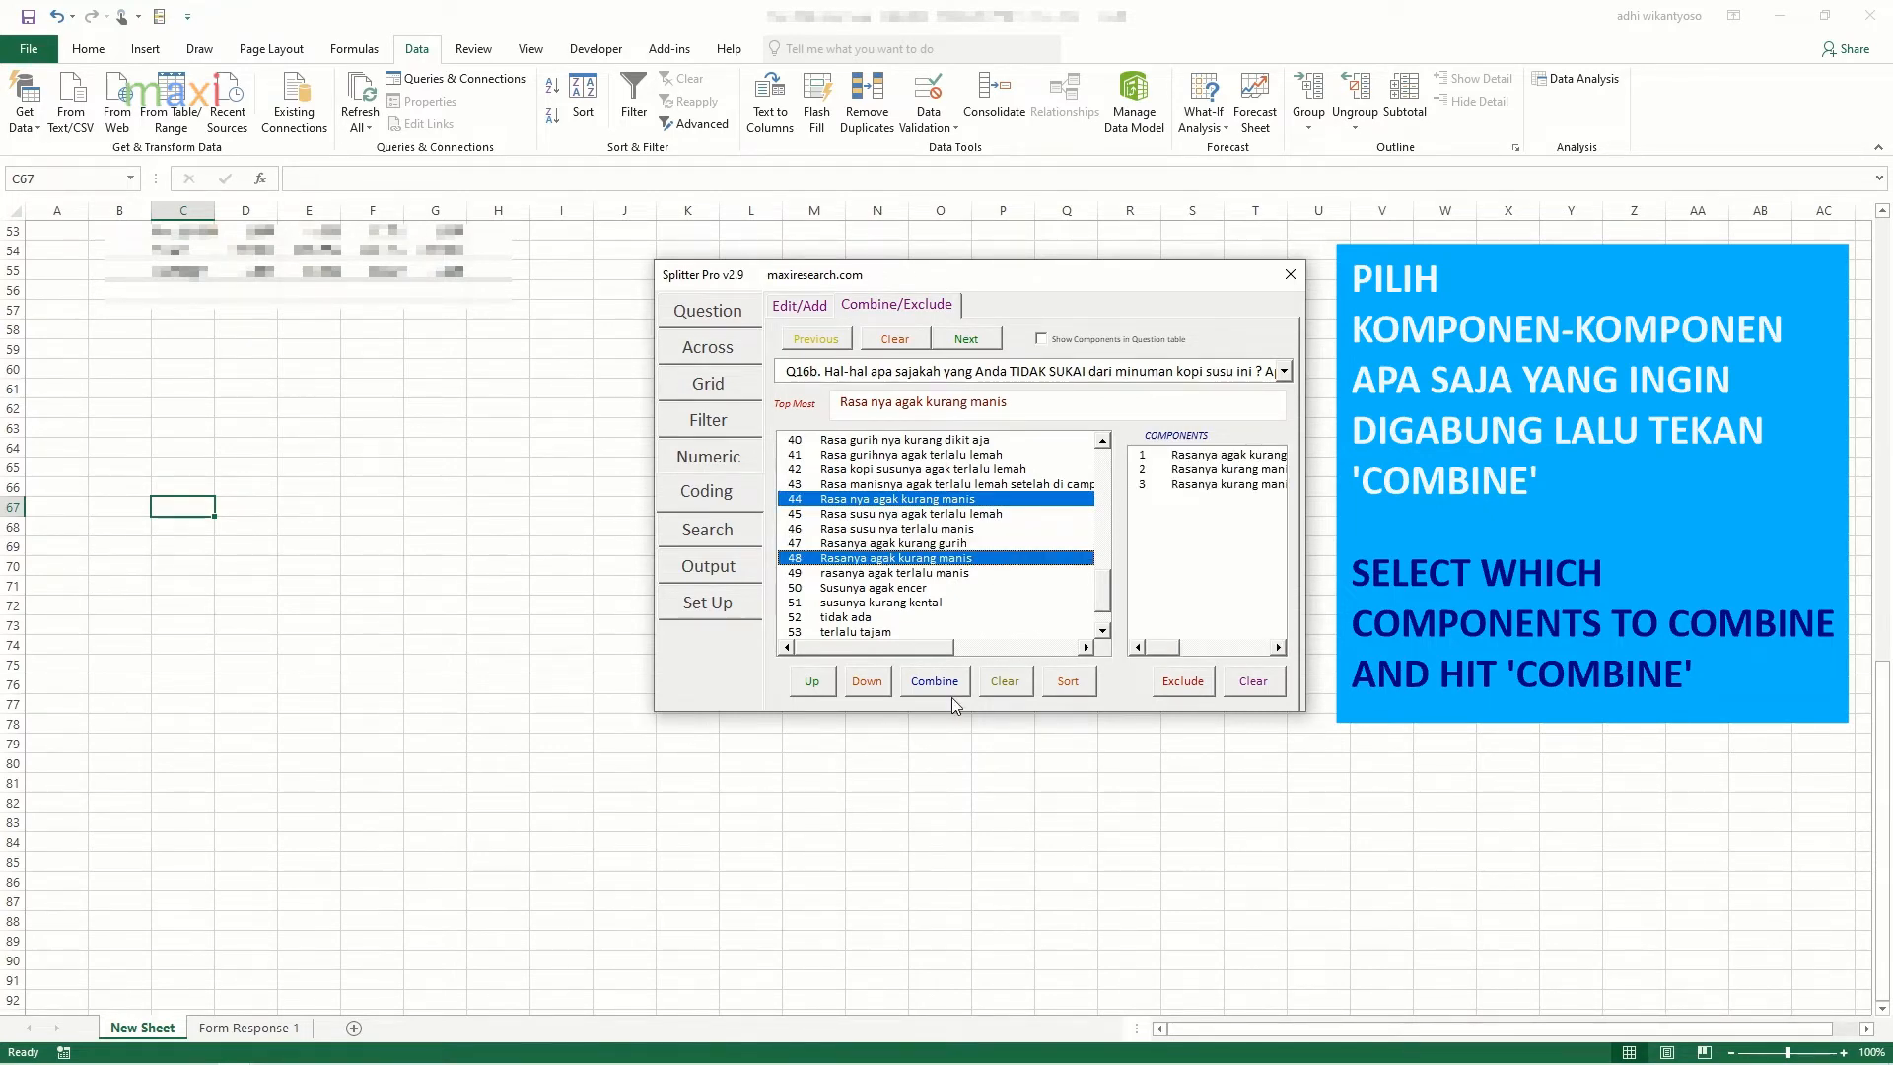
{"action": "left_click", "coordinate": [946, 683]}
{"action": "left_click", "coordinate": [998, 504]}
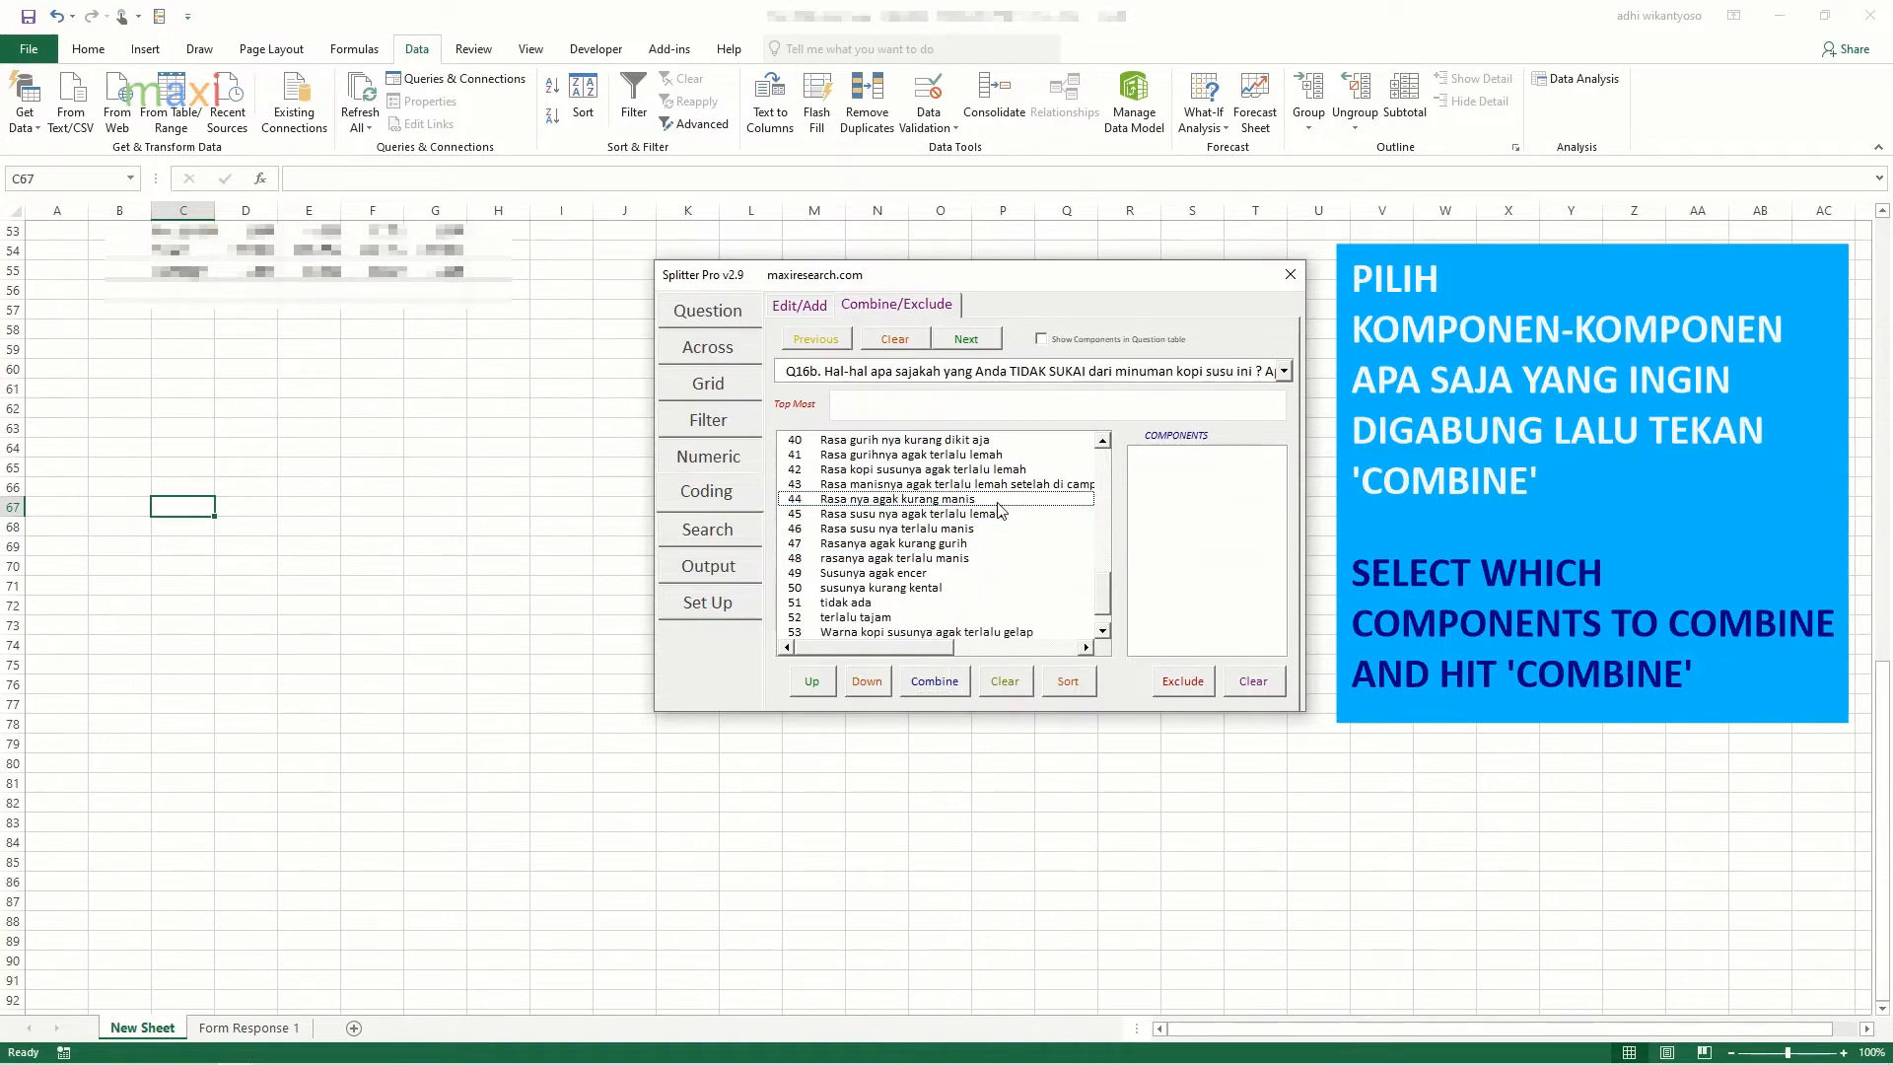
Step: Combine "Rasa susu nya terlalu manis" with the "rasanya agak terlalu manis" group
{"action": "left_click", "coordinate": [997, 529]}
{"action": "left_click", "coordinate": [1005, 558]}
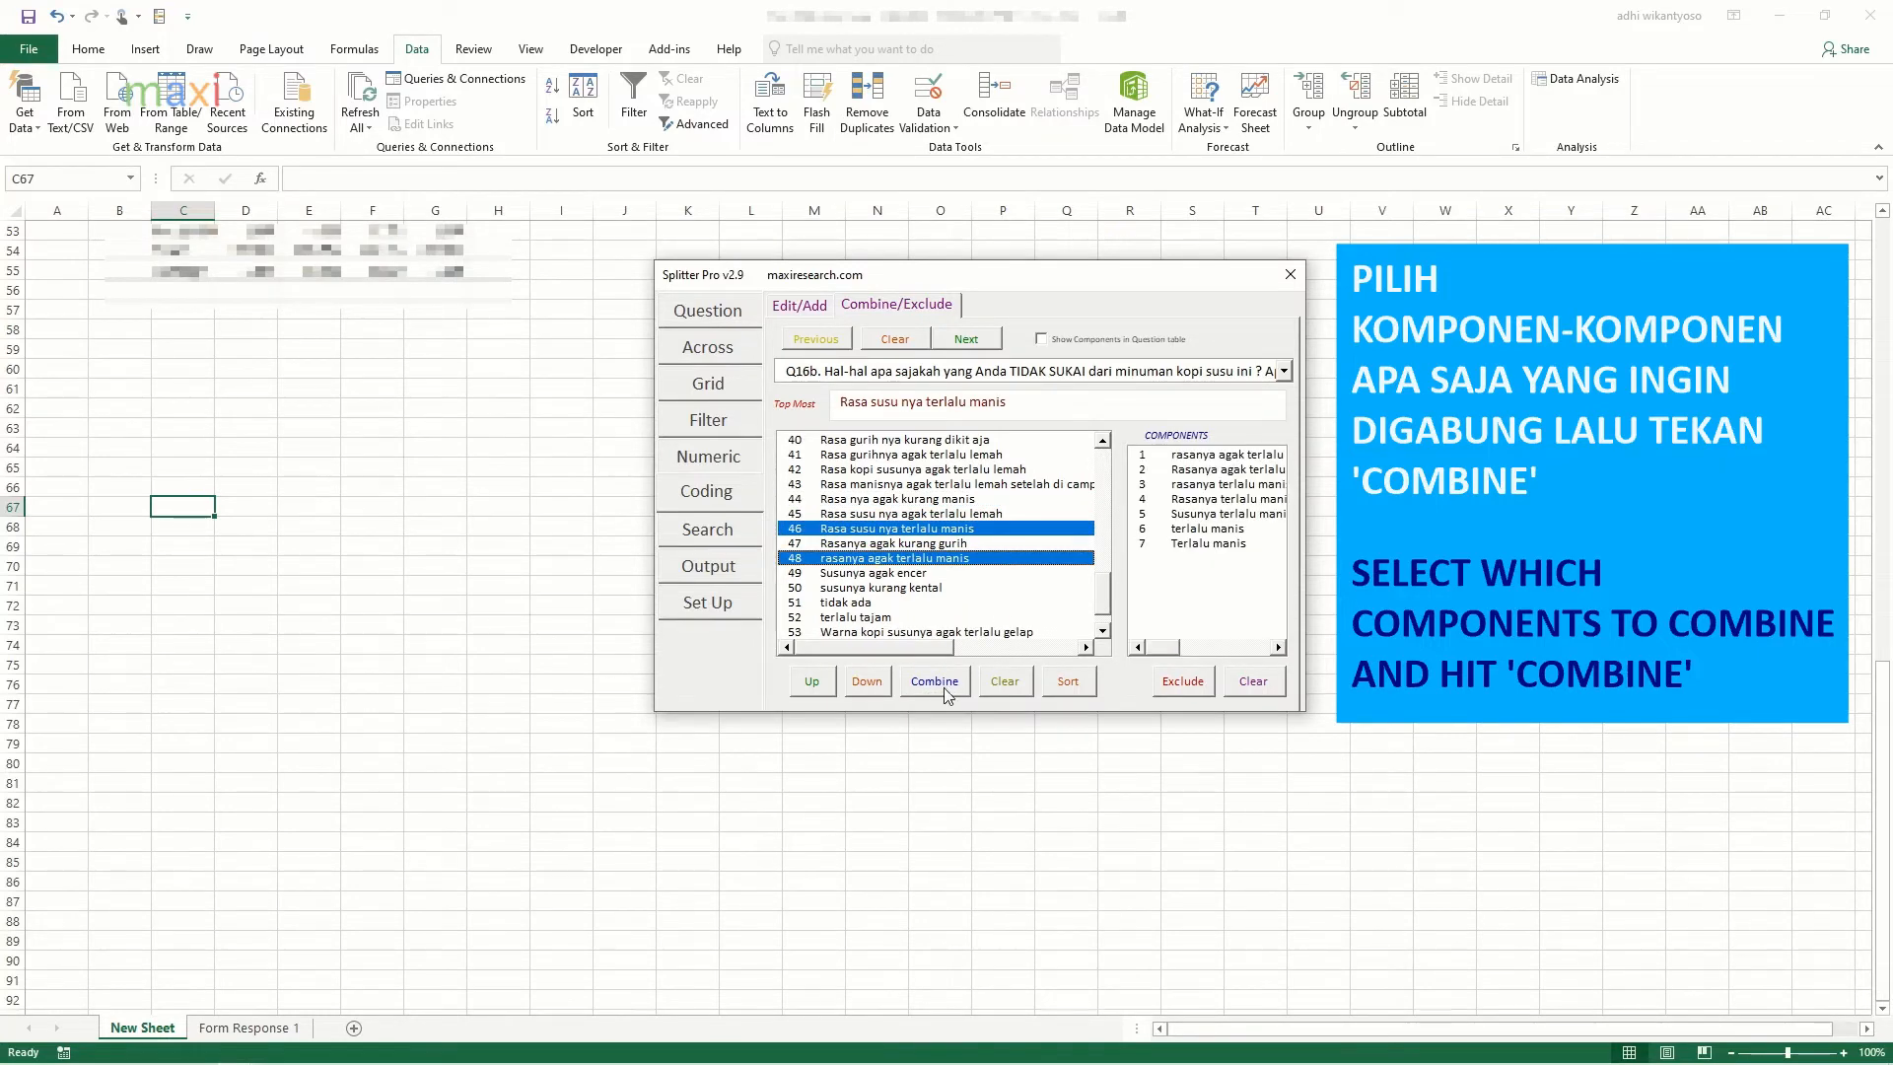
{"action": "left_click", "coordinate": [934, 682]}
{"action": "left_click", "coordinate": [1008, 530]}
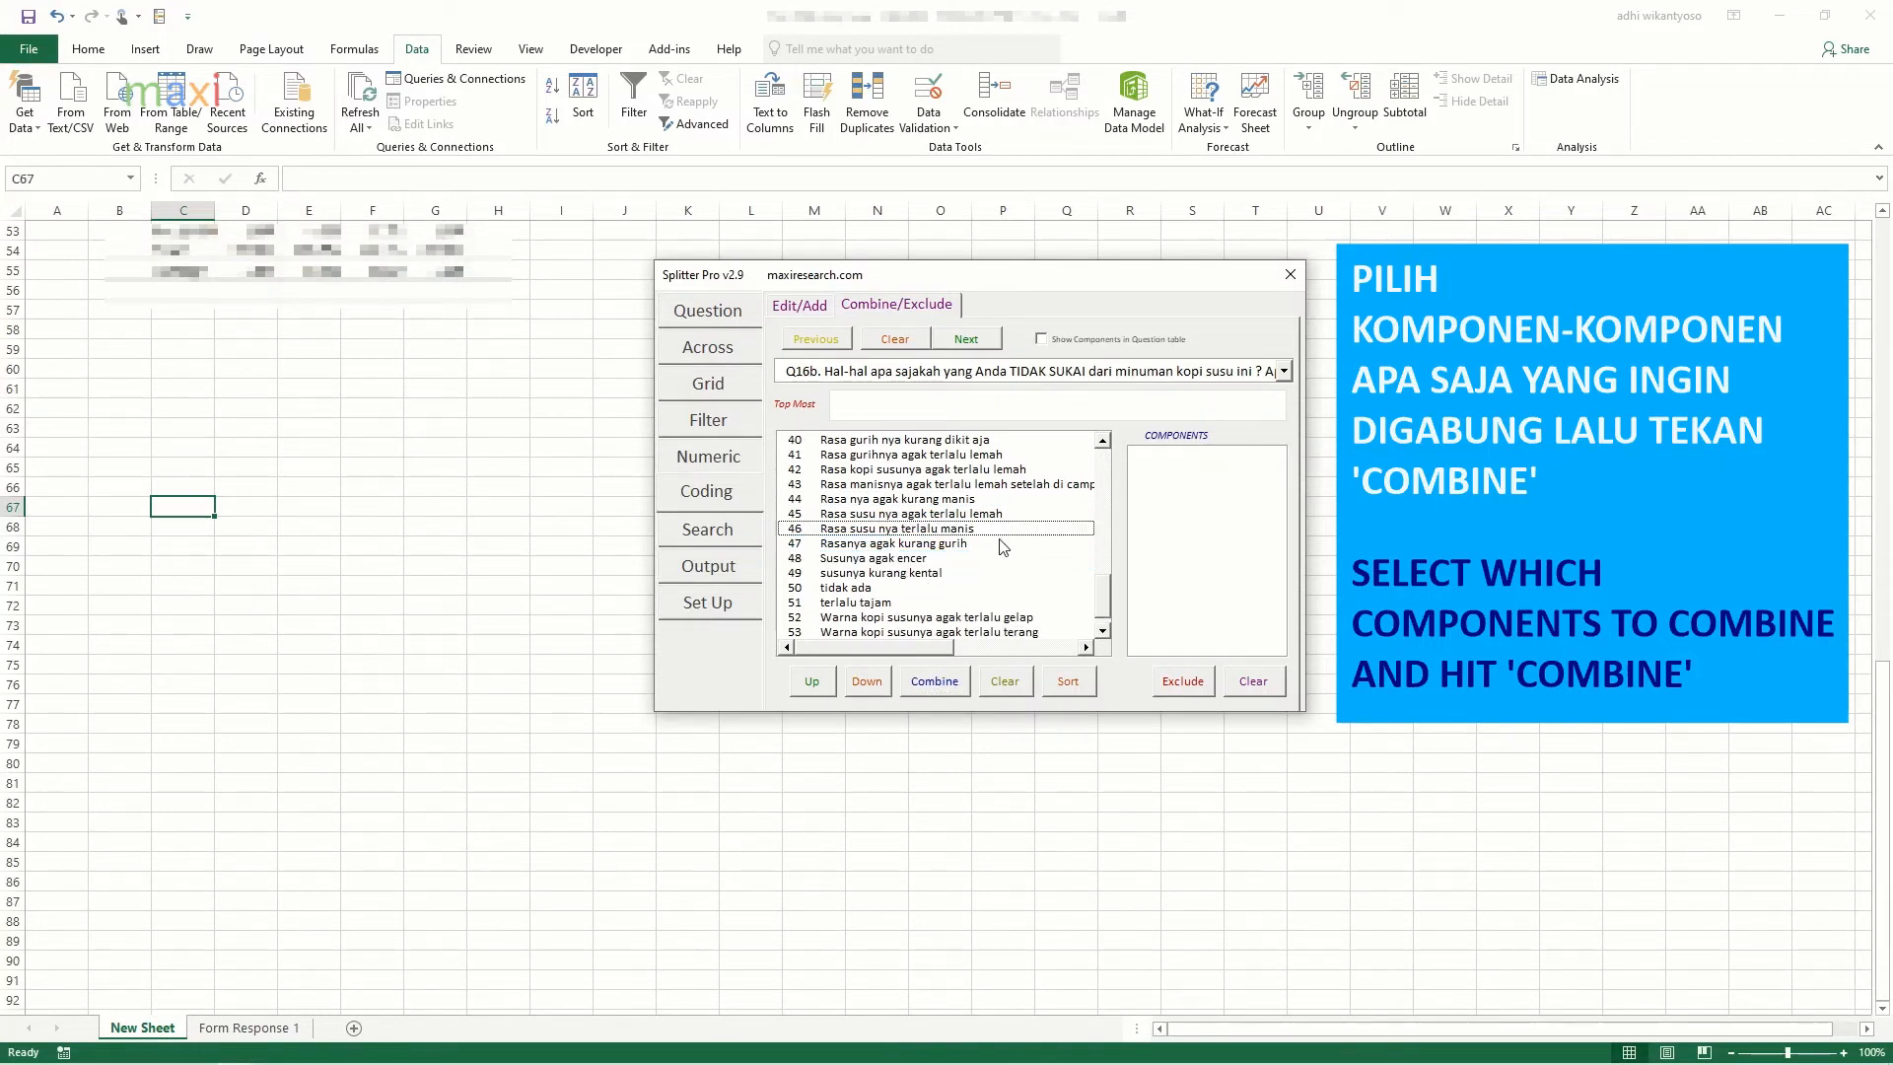
Step: Combine "Rasa gurih kurang", "Rasa gurih nya kurang dikit aja" and "Rasa gurihnya agak terlalu lemah" with the "Rasanya agak kurang gurih" group
{"action": "left_click", "coordinate": [1102, 442]}
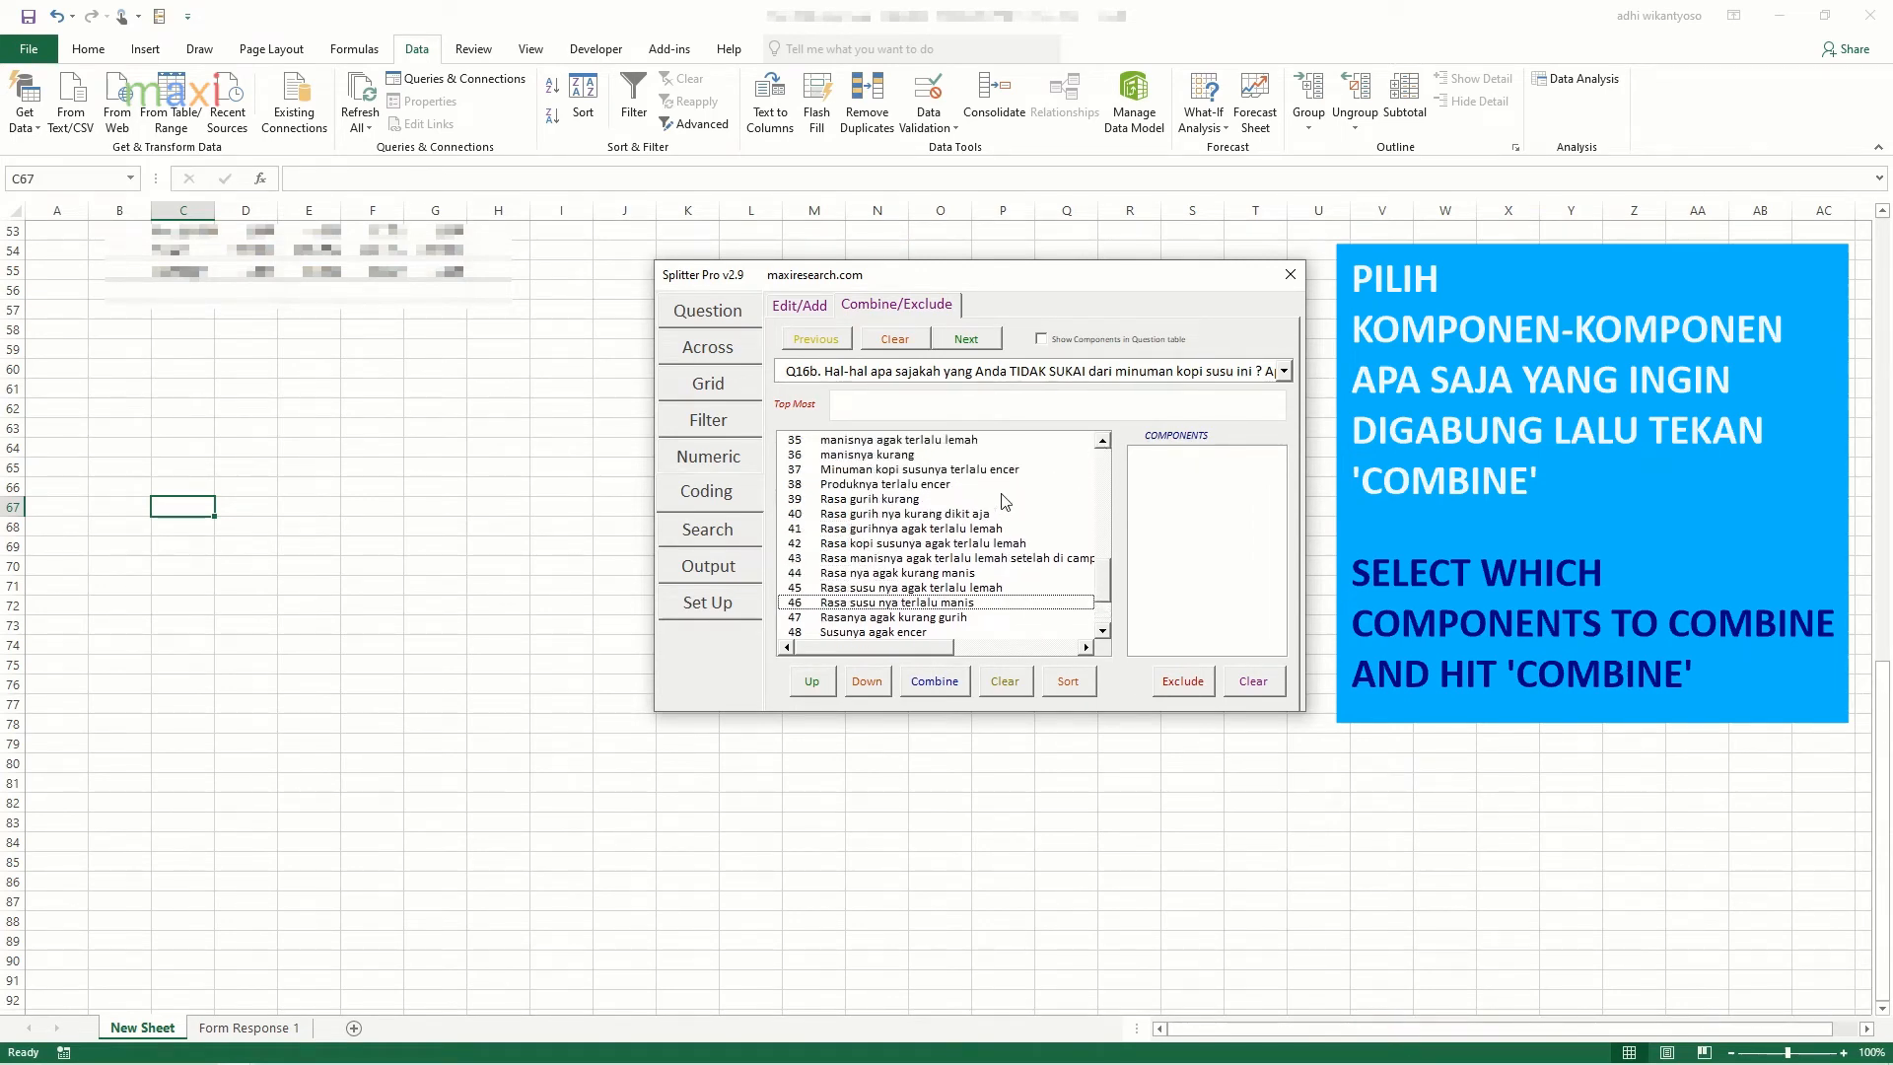
{"action": "left_click_drag", "start_coordinate": [1005, 501], "coordinate": [1052, 533]}
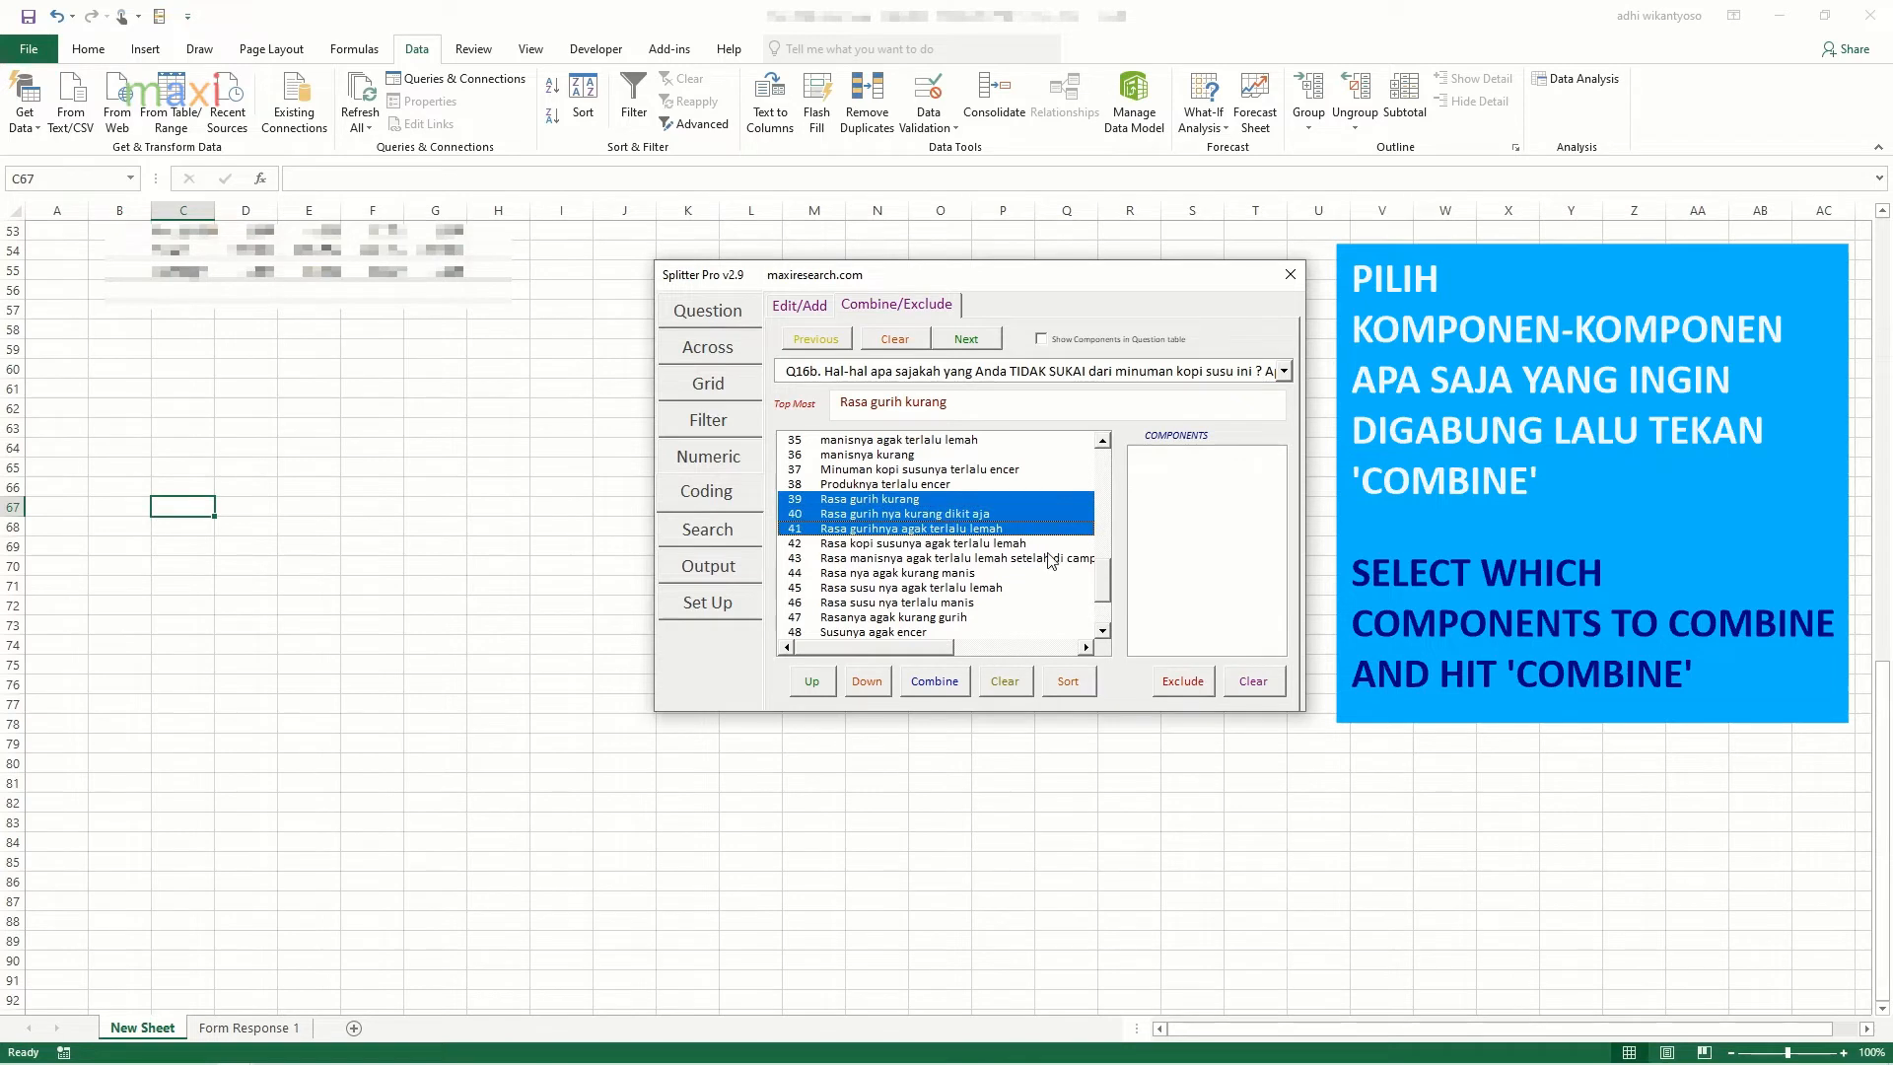
{"action": "left_click", "coordinate": [976, 617], "text": "ctrl"}
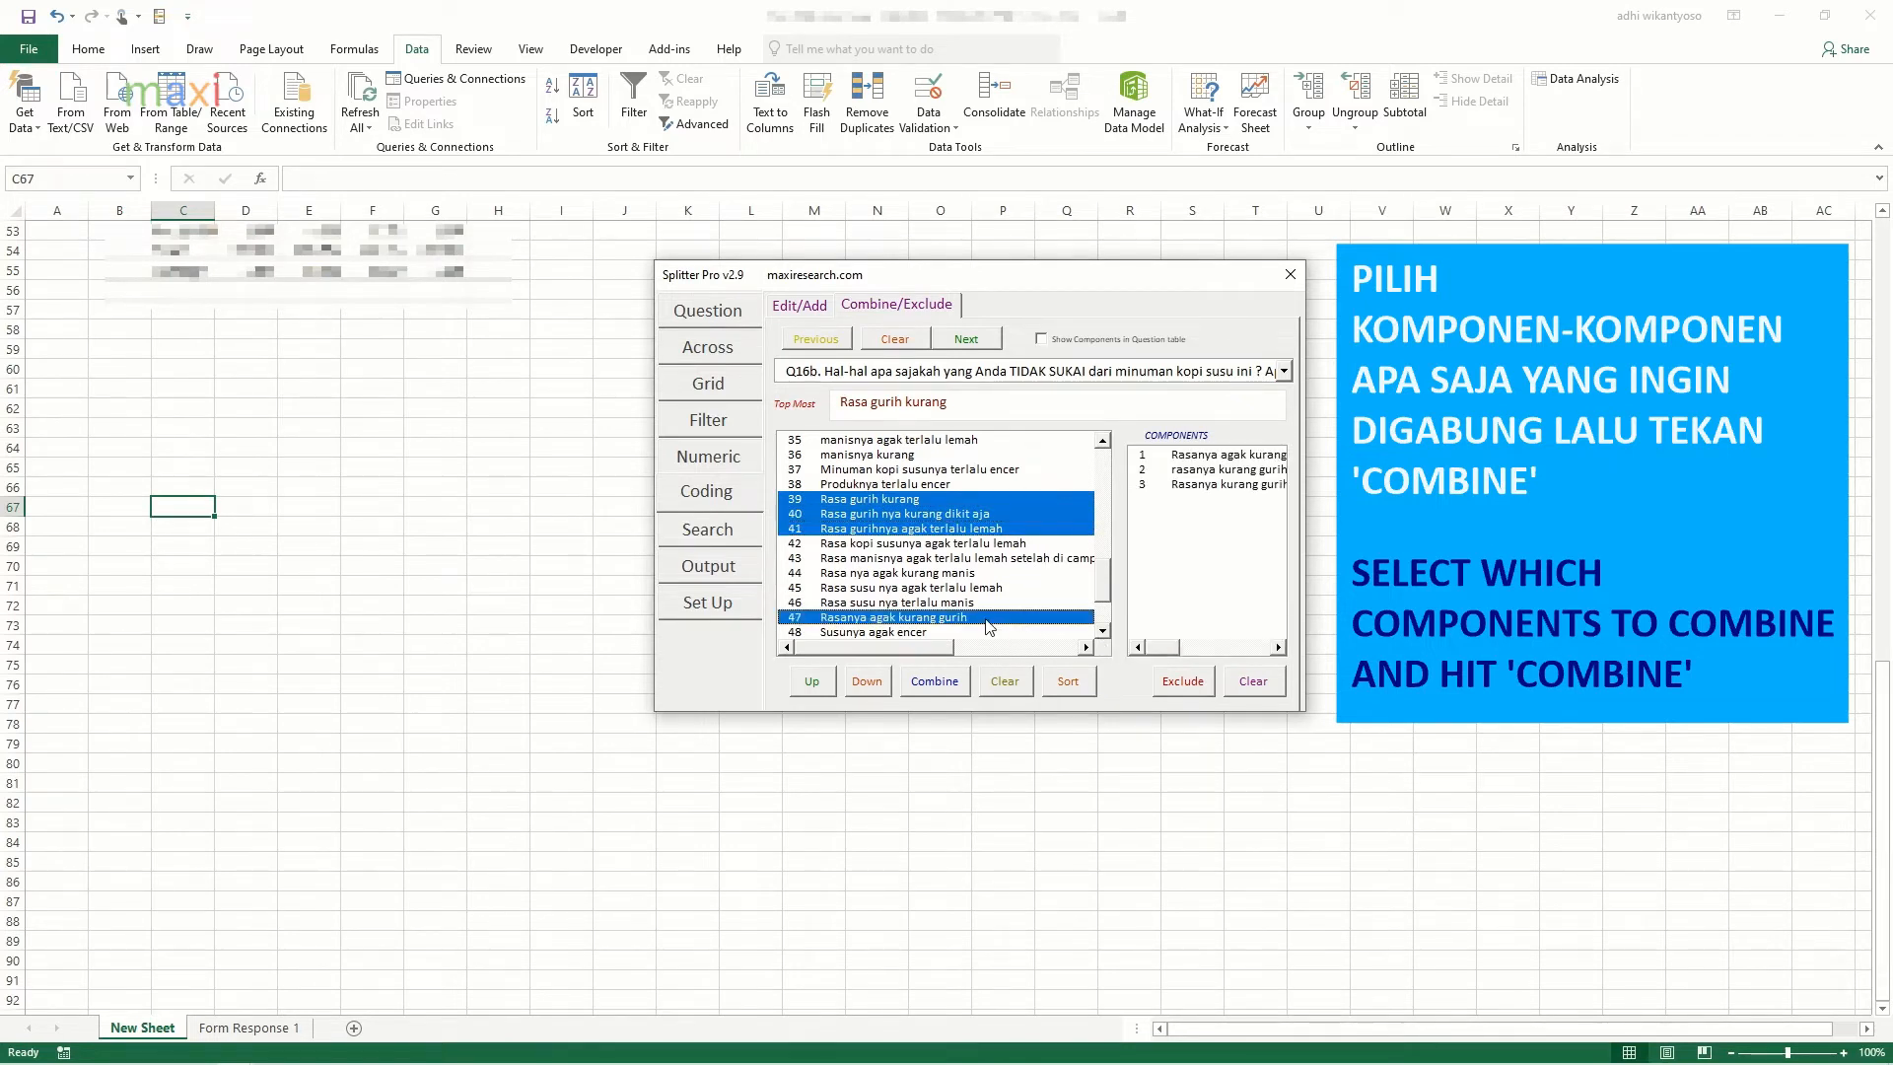
{"action": "left_click", "coordinate": [1103, 631]}
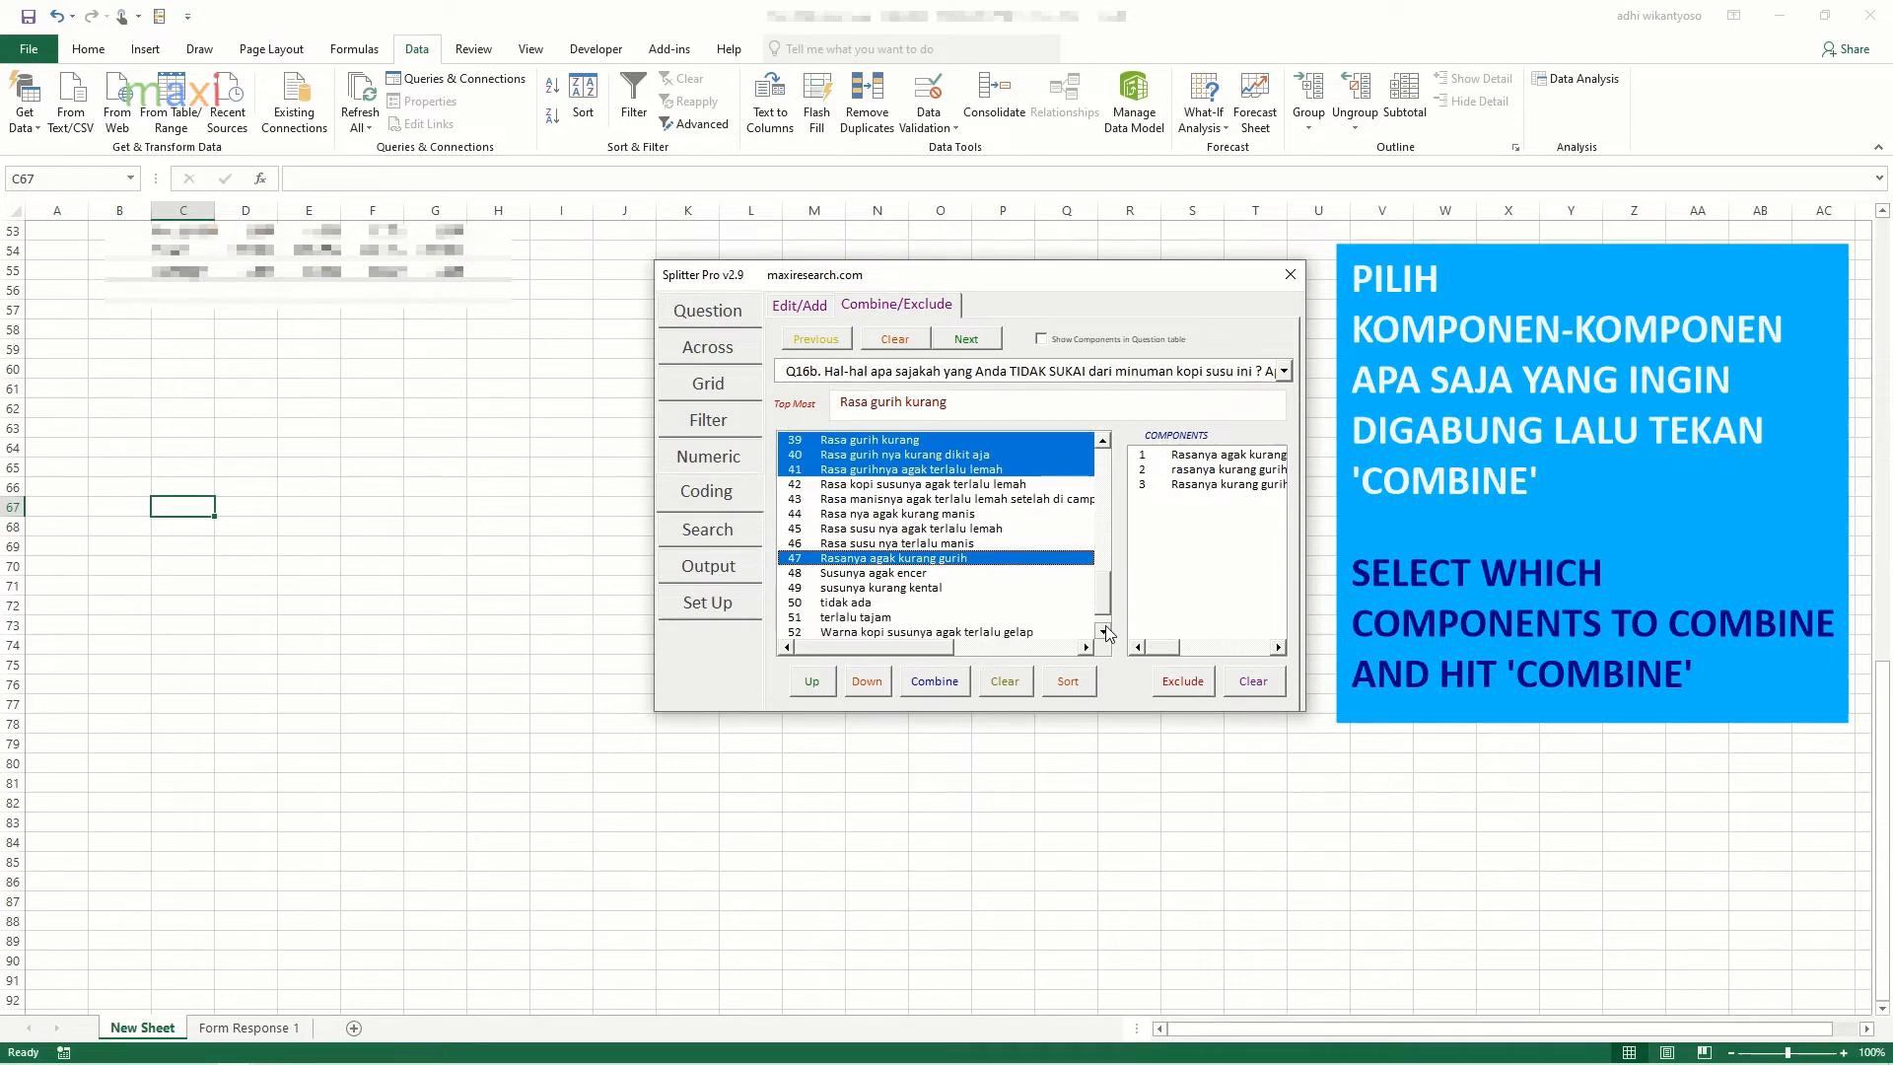
{"action": "left_click", "coordinate": [933, 689]}
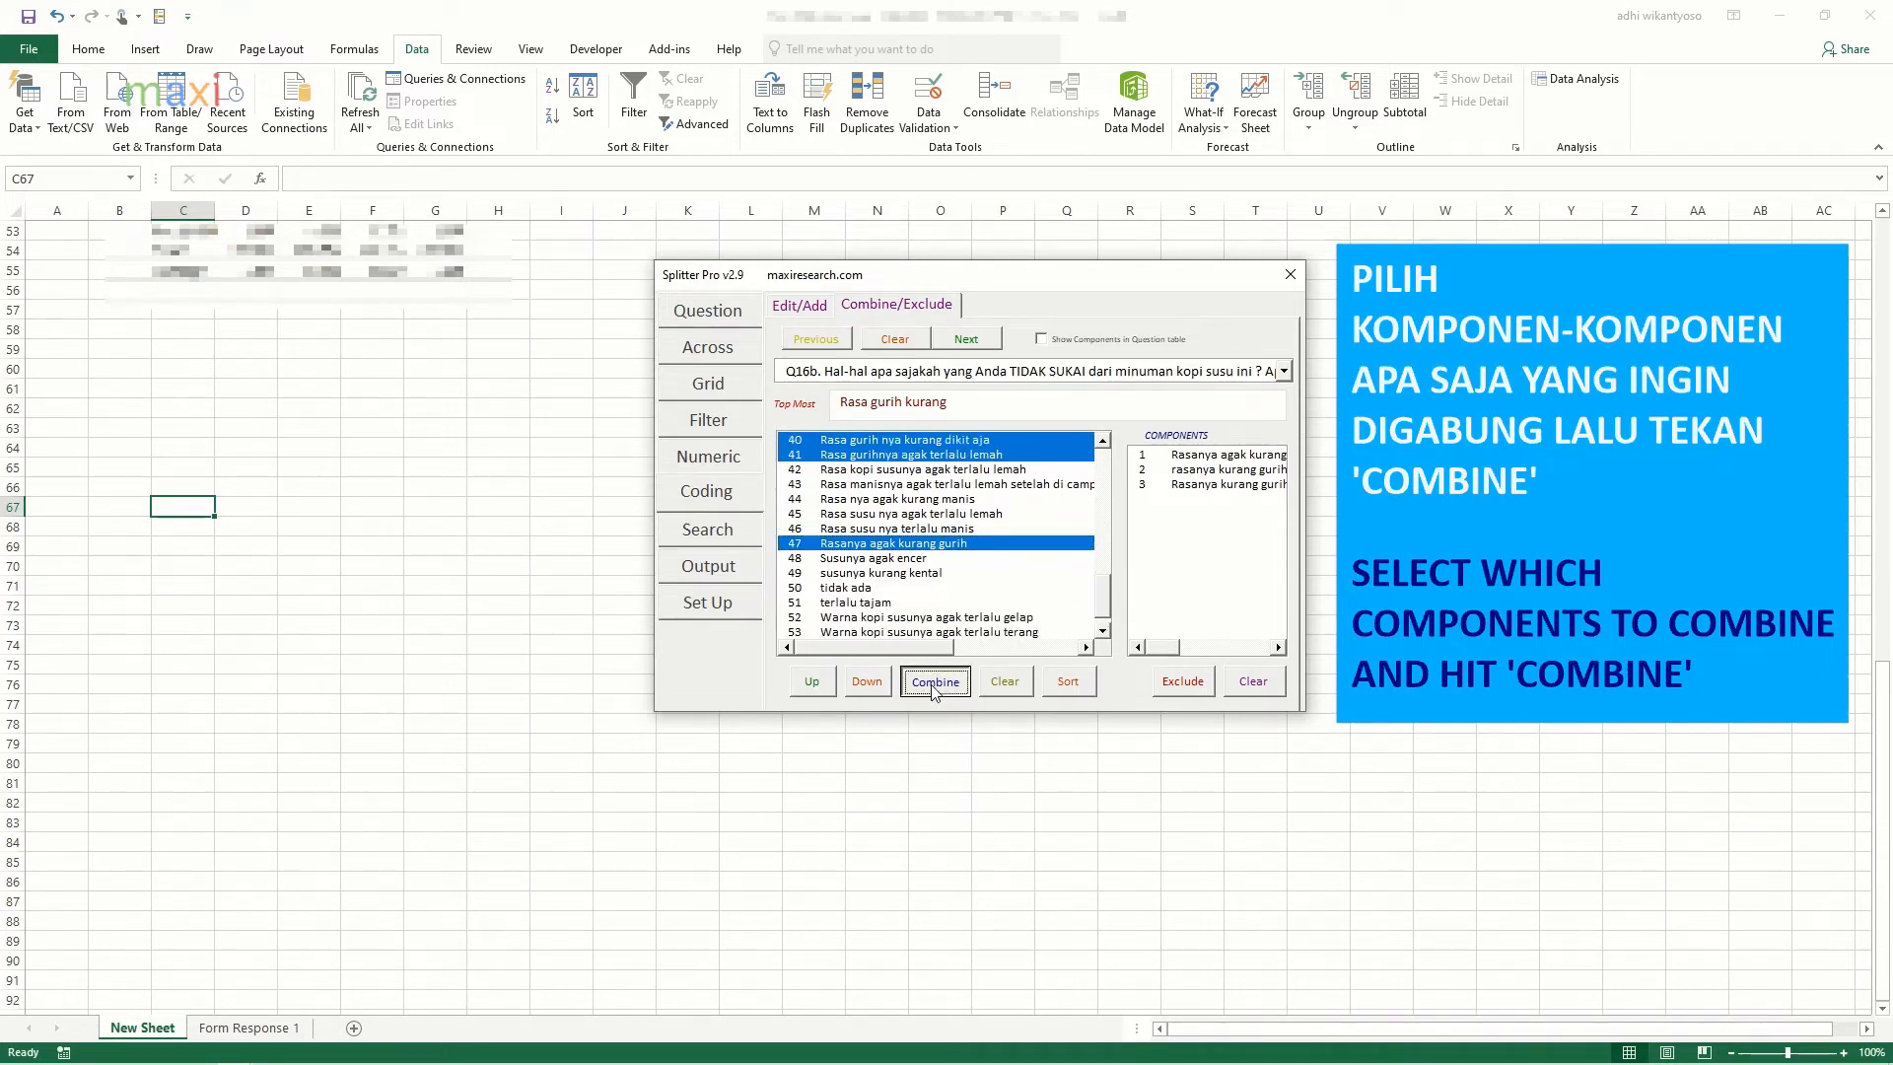
{"action": "left_click", "coordinate": [1102, 439]}
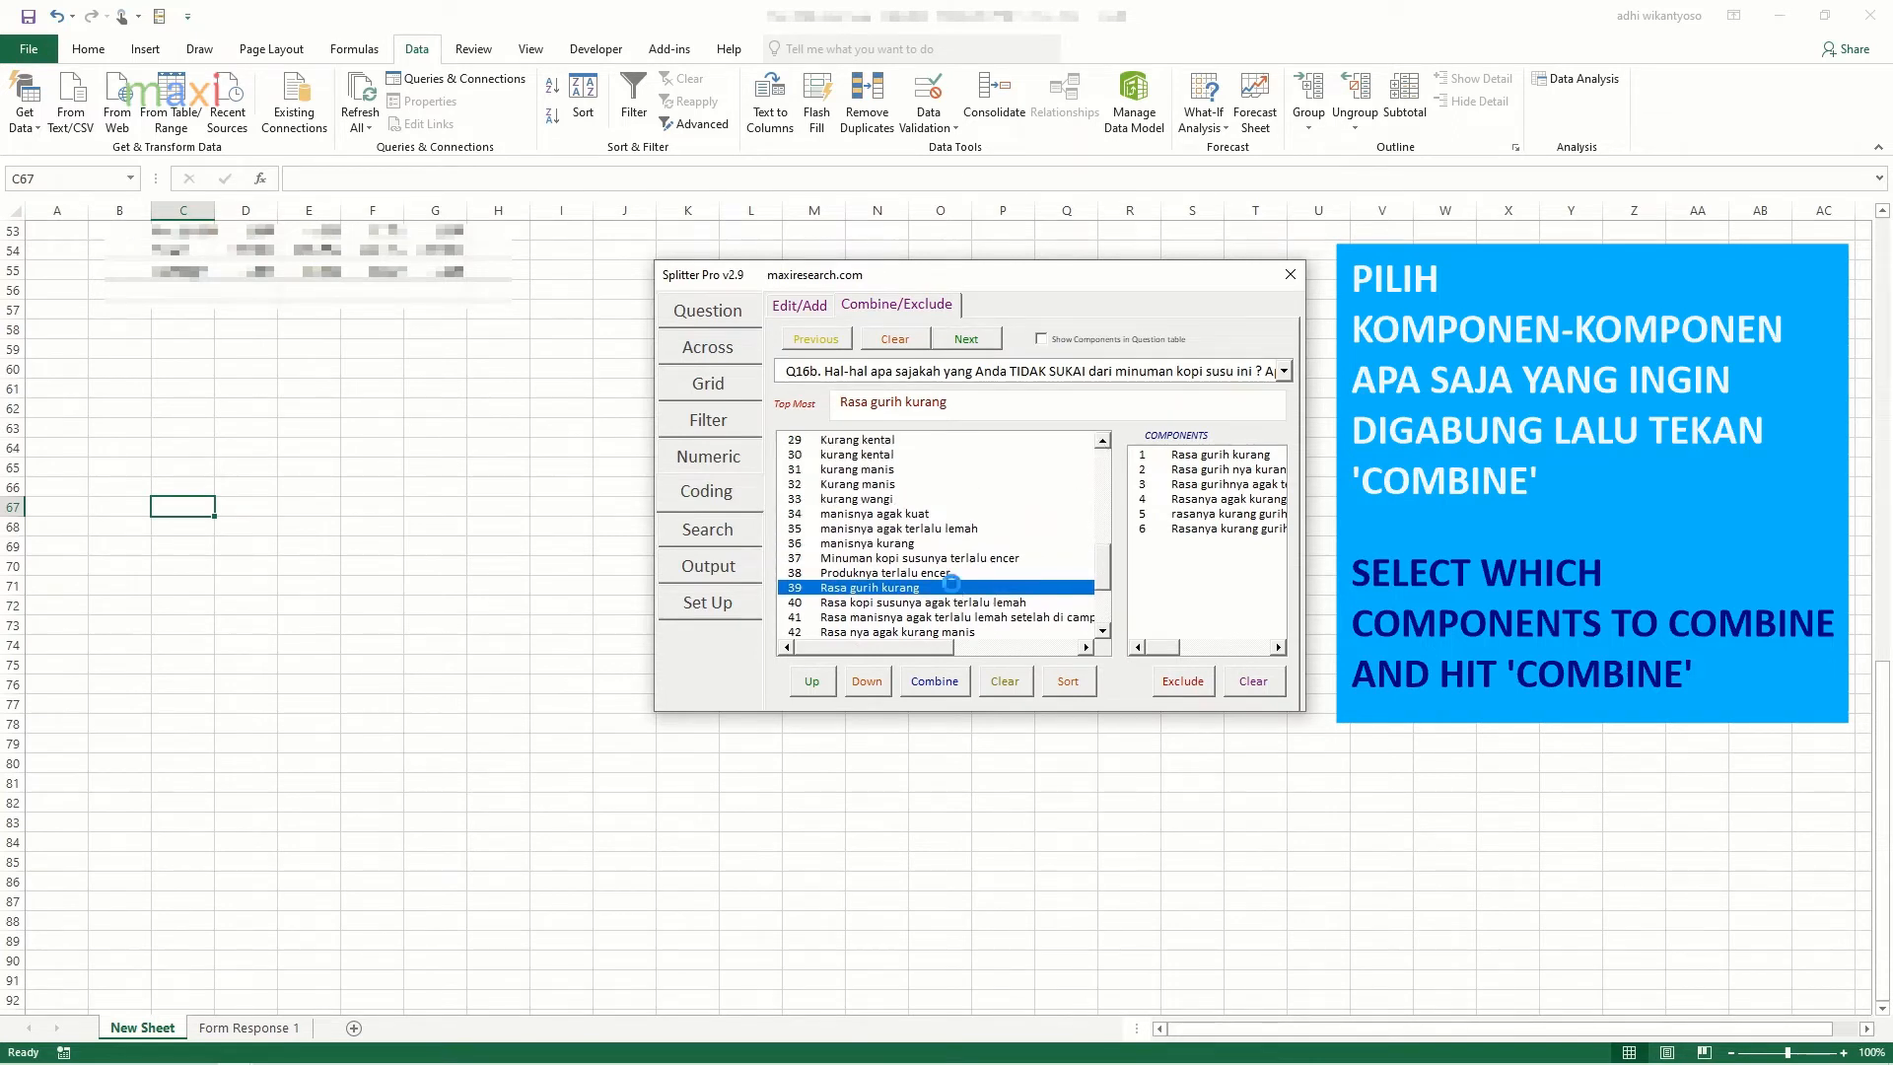
{"action": "left_click", "coordinate": [952, 588]}
Step: Combine both "kurang manis" entries, "manisnya agak terlalu lemah" and the "Rasa manisnya agak terlalu lemah setelah" entry with the "Rasa nya agak kurang manis" group
{"action": "left_click", "coordinate": [939, 514]}
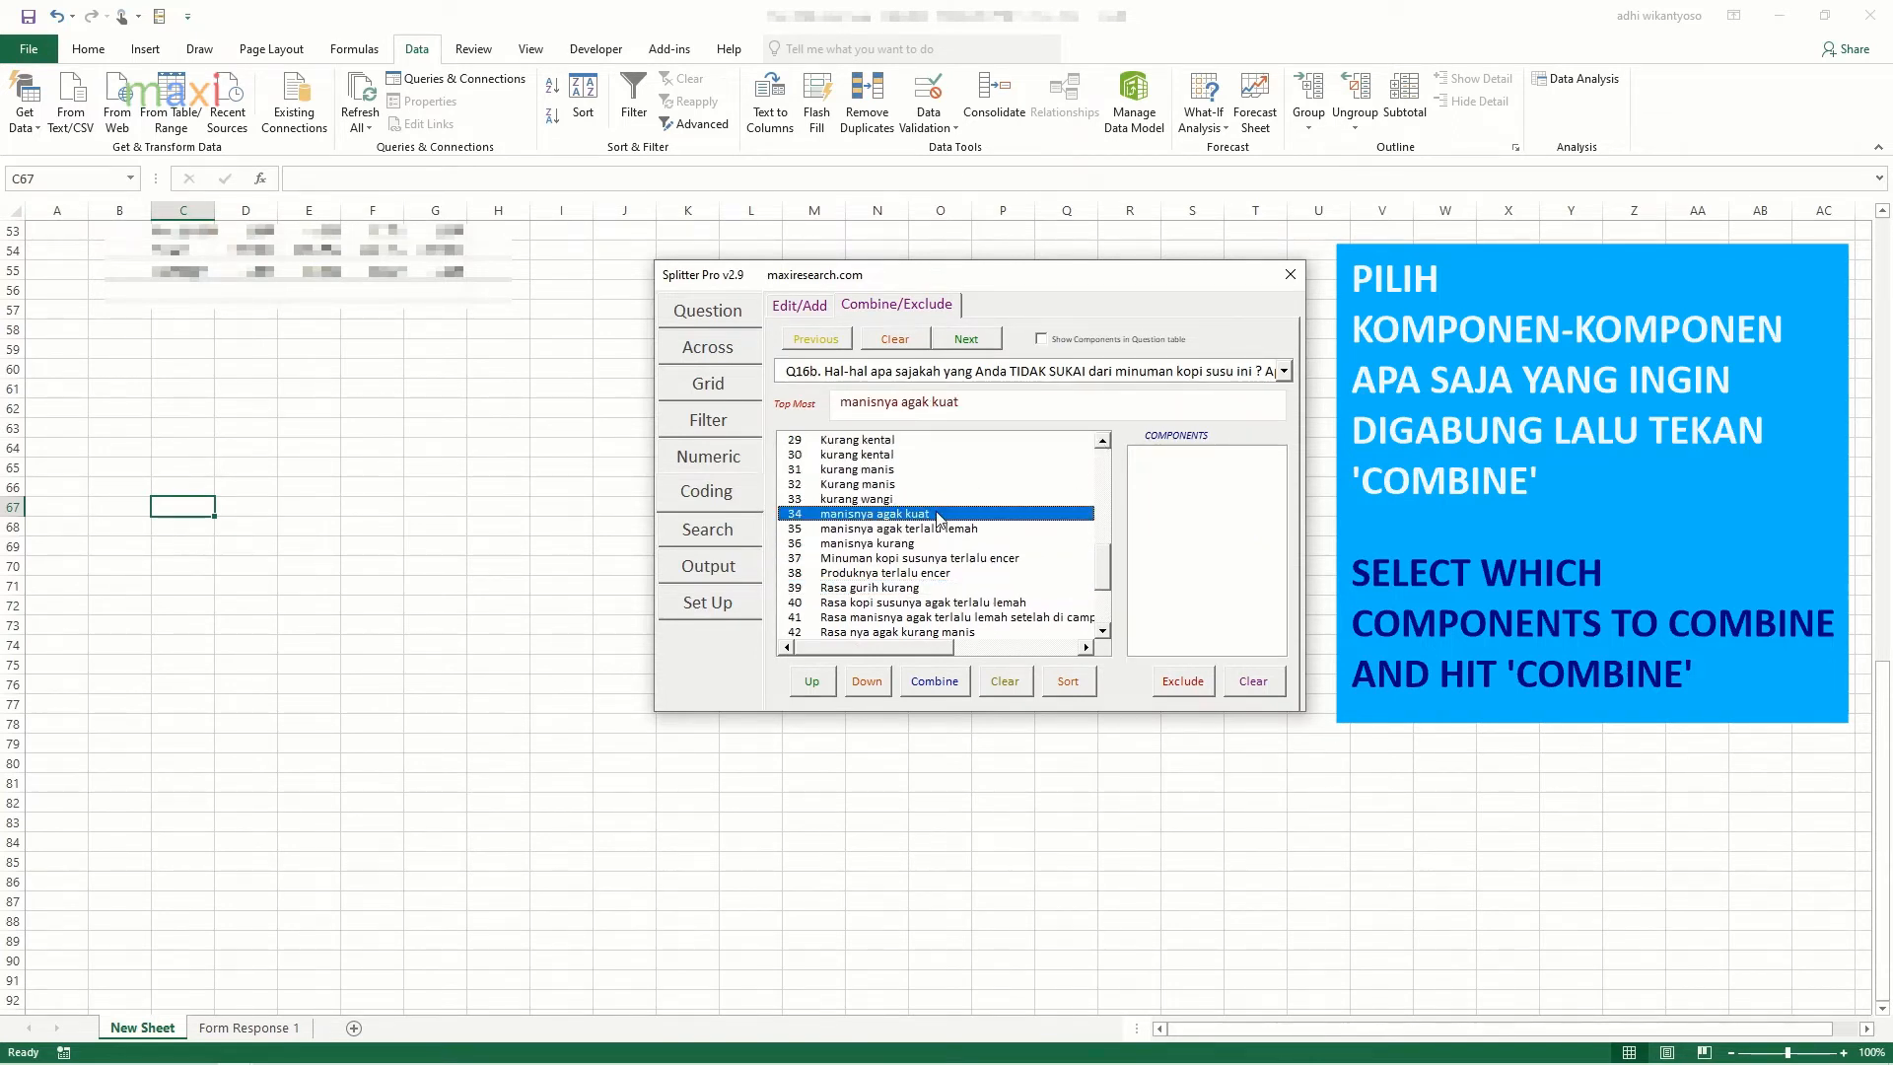
{"action": "left_click", "coordinate": [939, 515]}
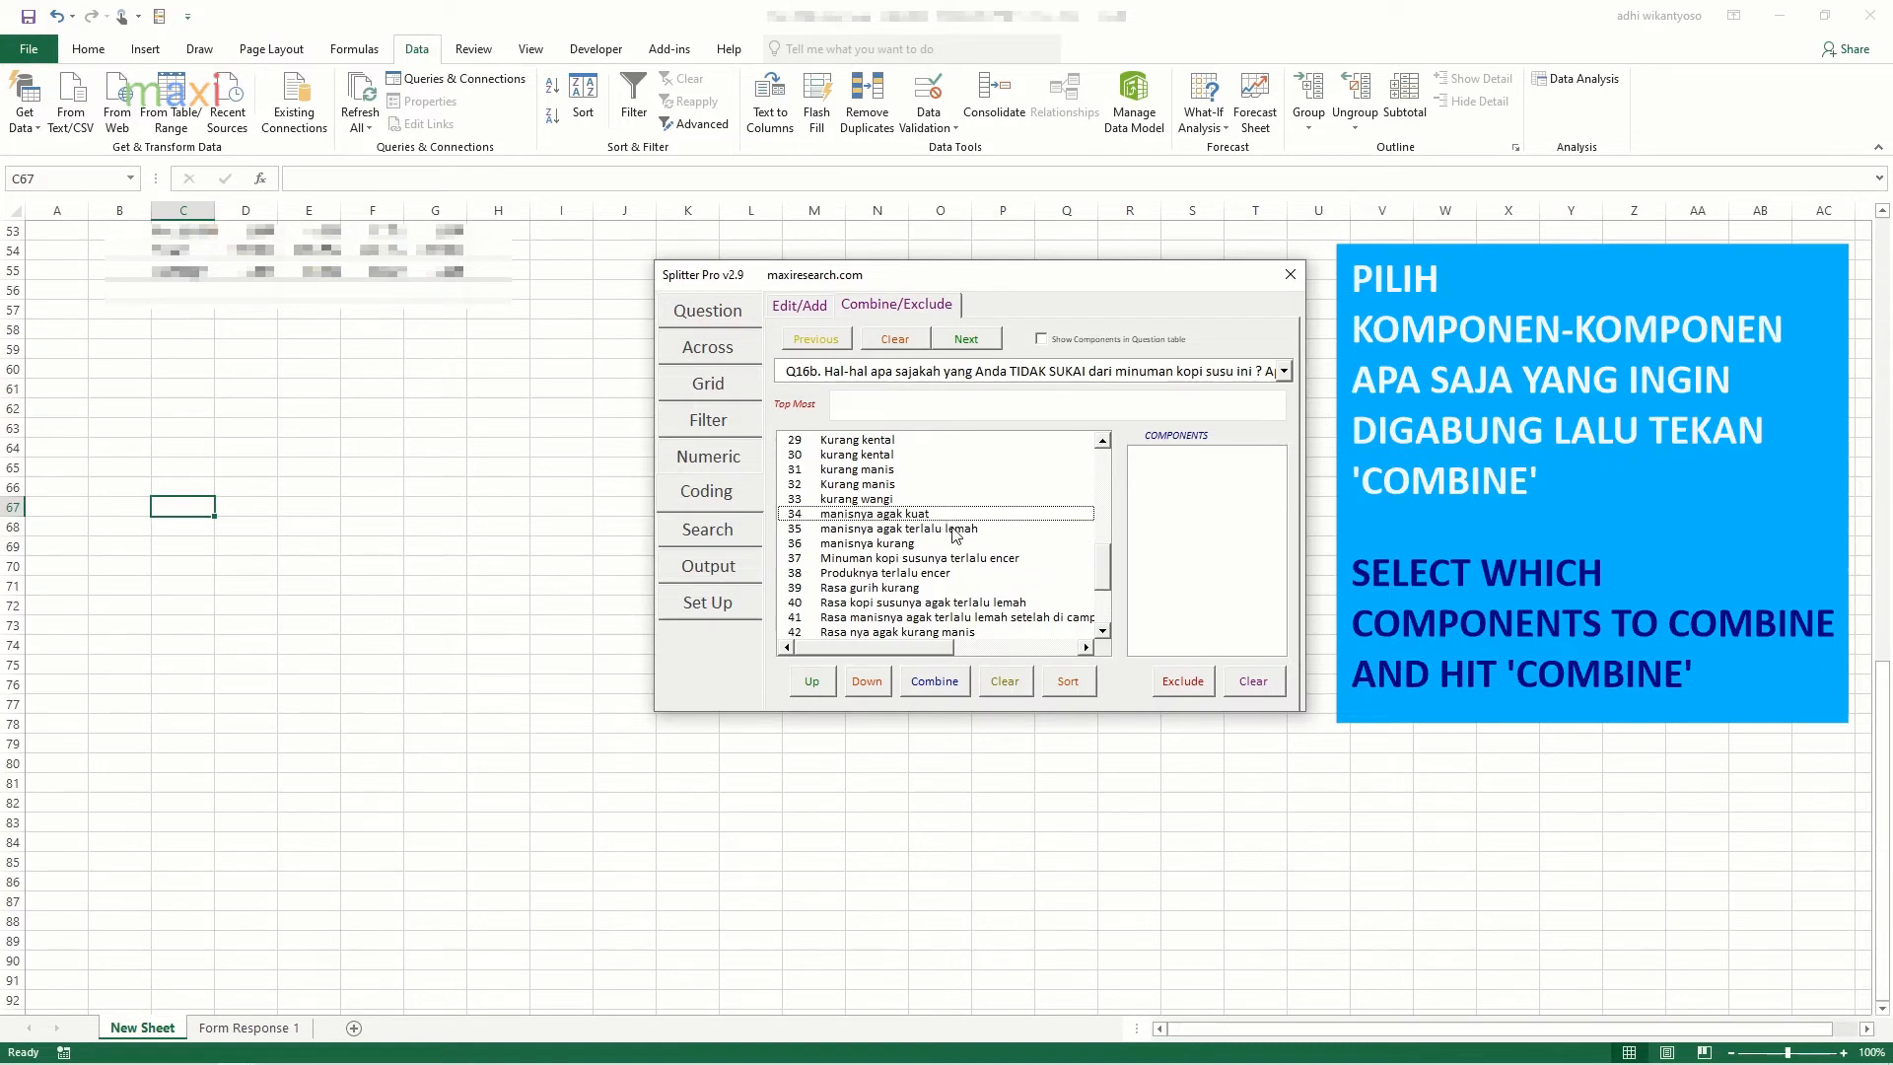
{"action": "left_click", "coordinate": [942, 529]}
{"action": "left_click", "coordinate": [913, 470]}
{"action": "left_click", "coordinate": [909, 484]}
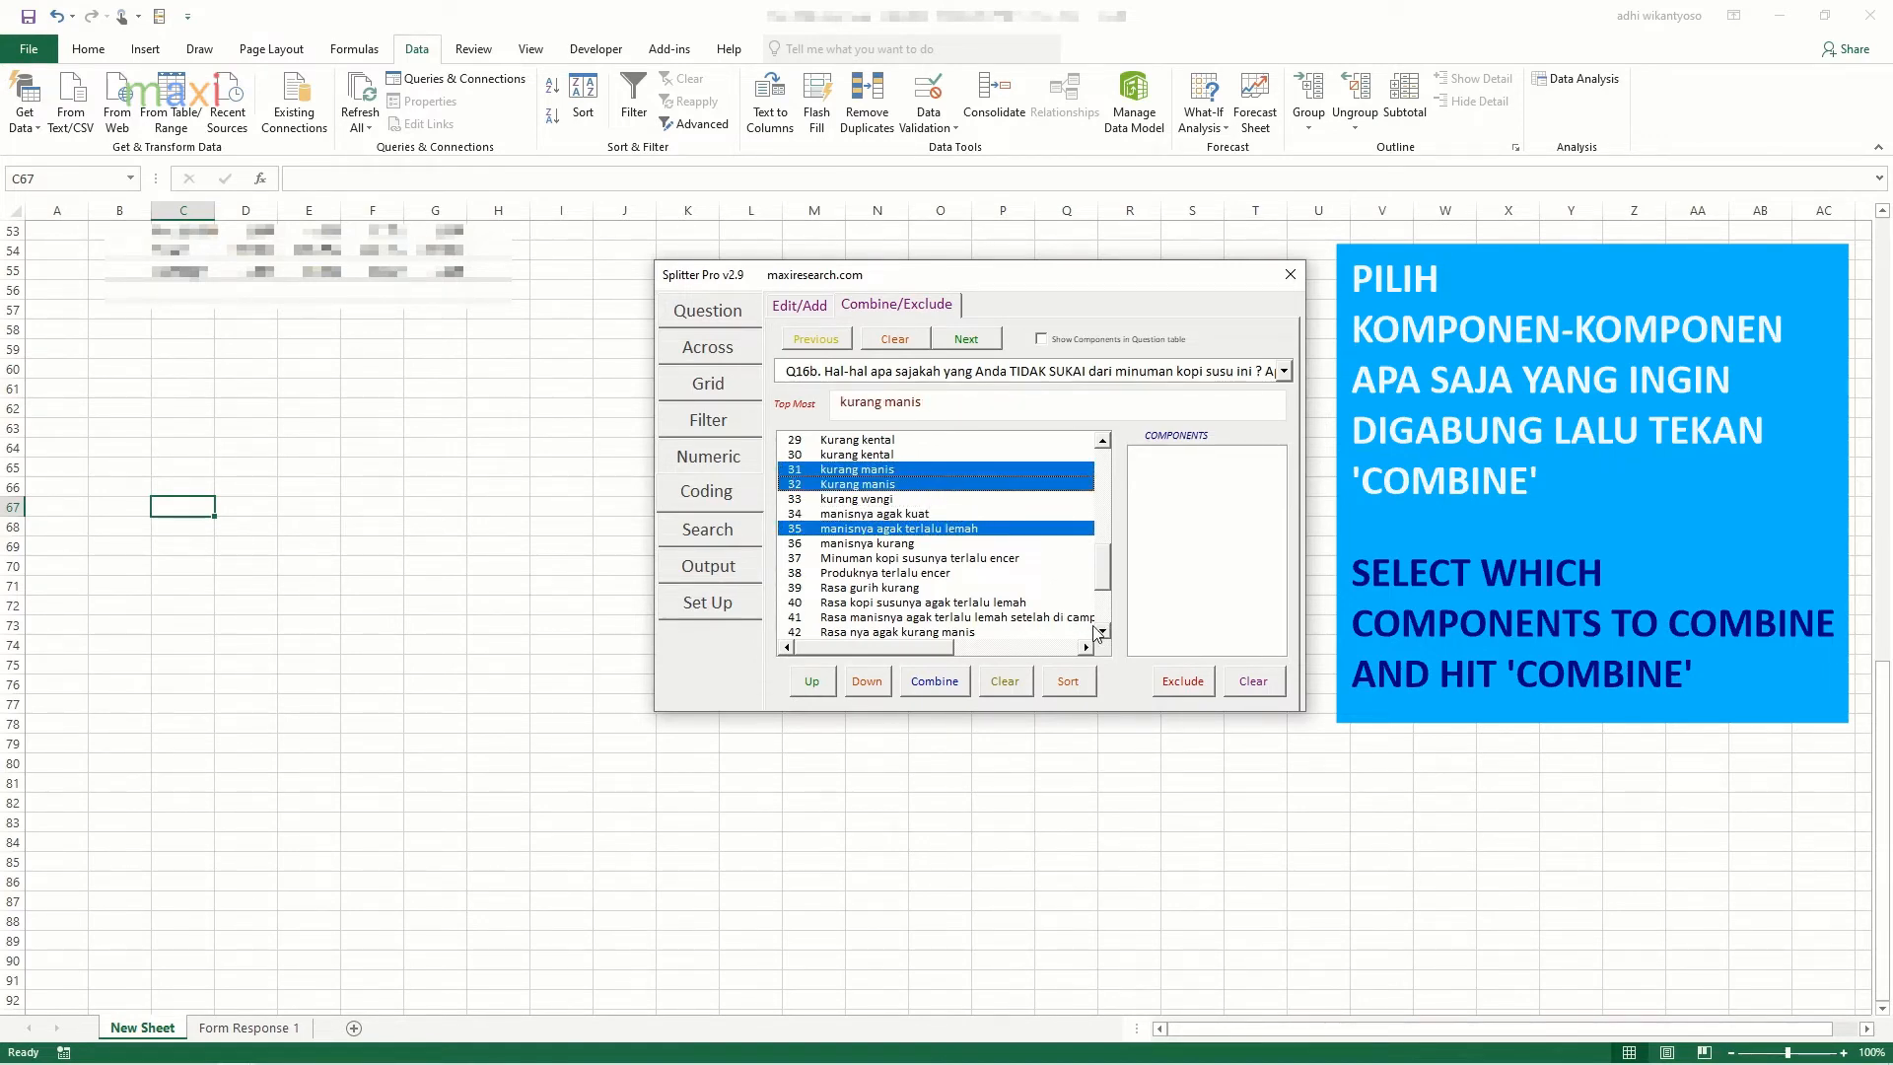
{"action": "left_click", "coordinate": [1026, 618]}
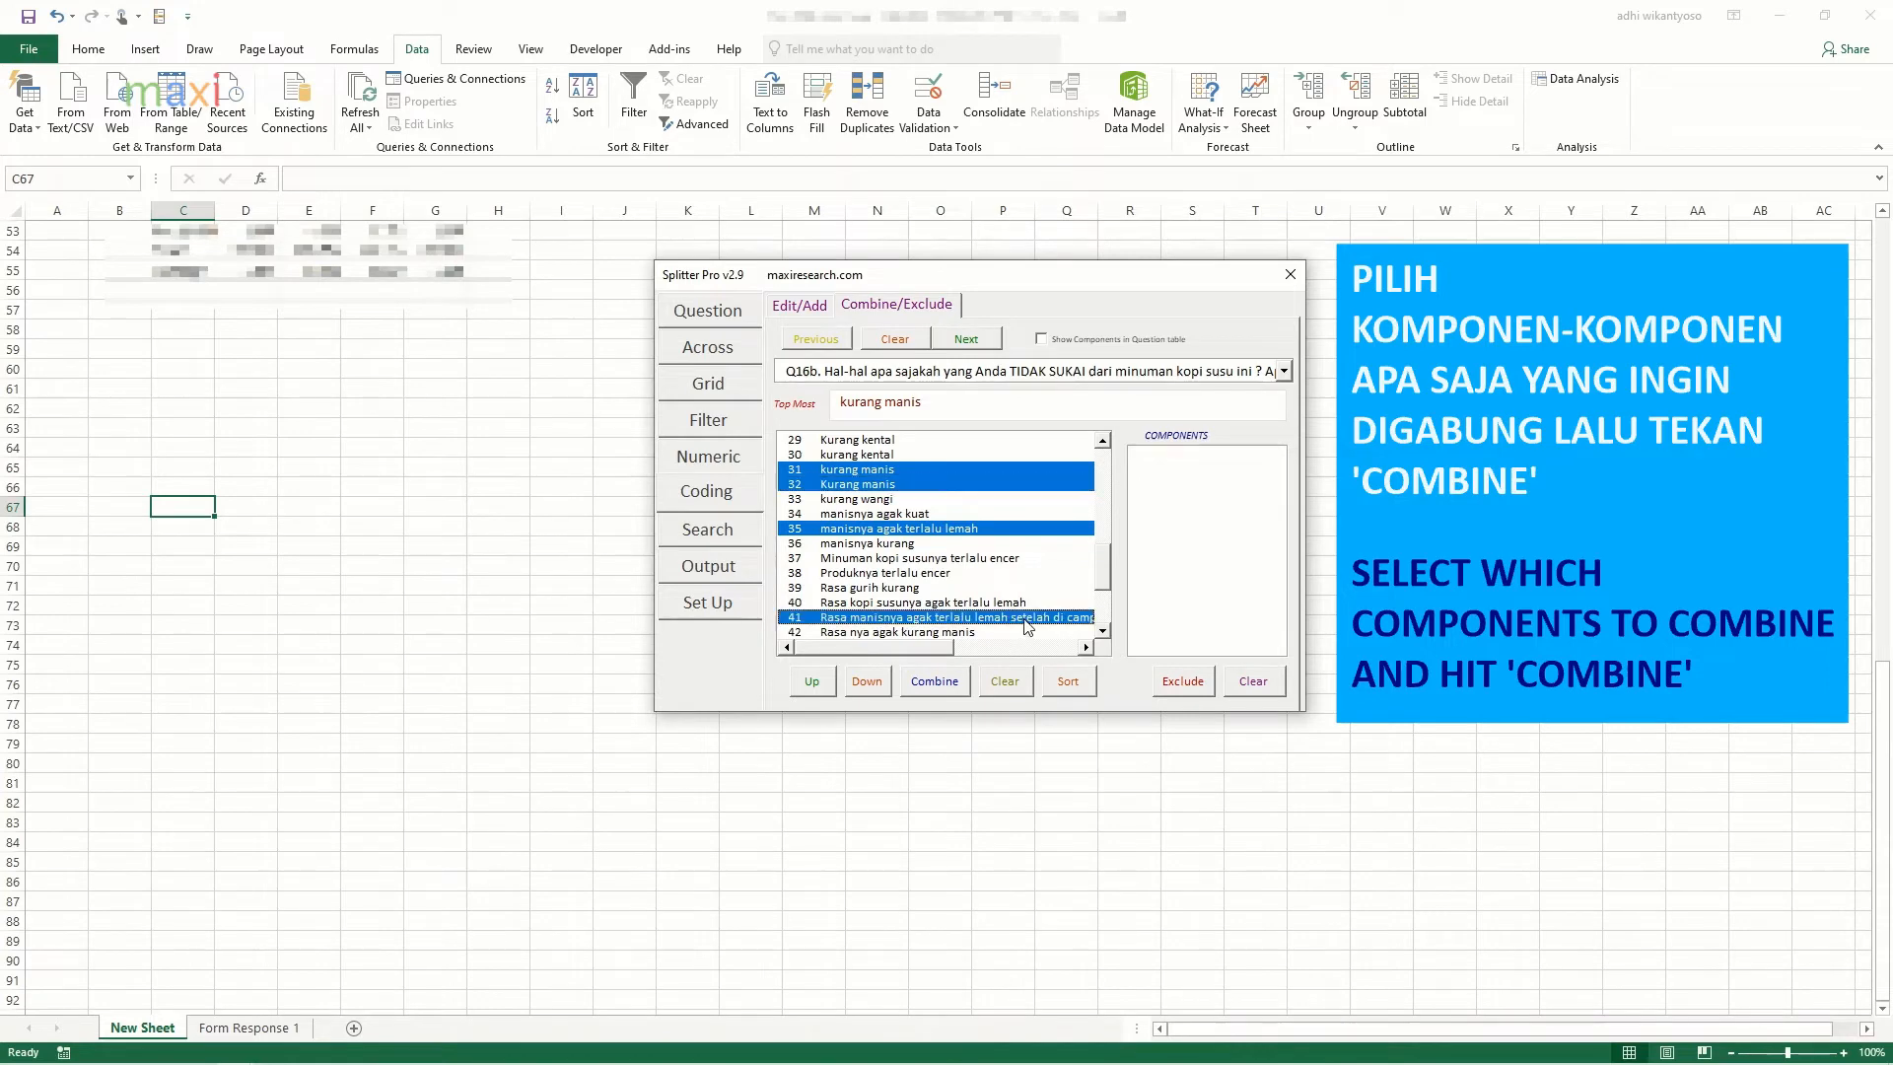
{"action": "left_click", "coordinate": [1103, 631]}
{"action": "left_click", "coordinate": [1045, 618]}
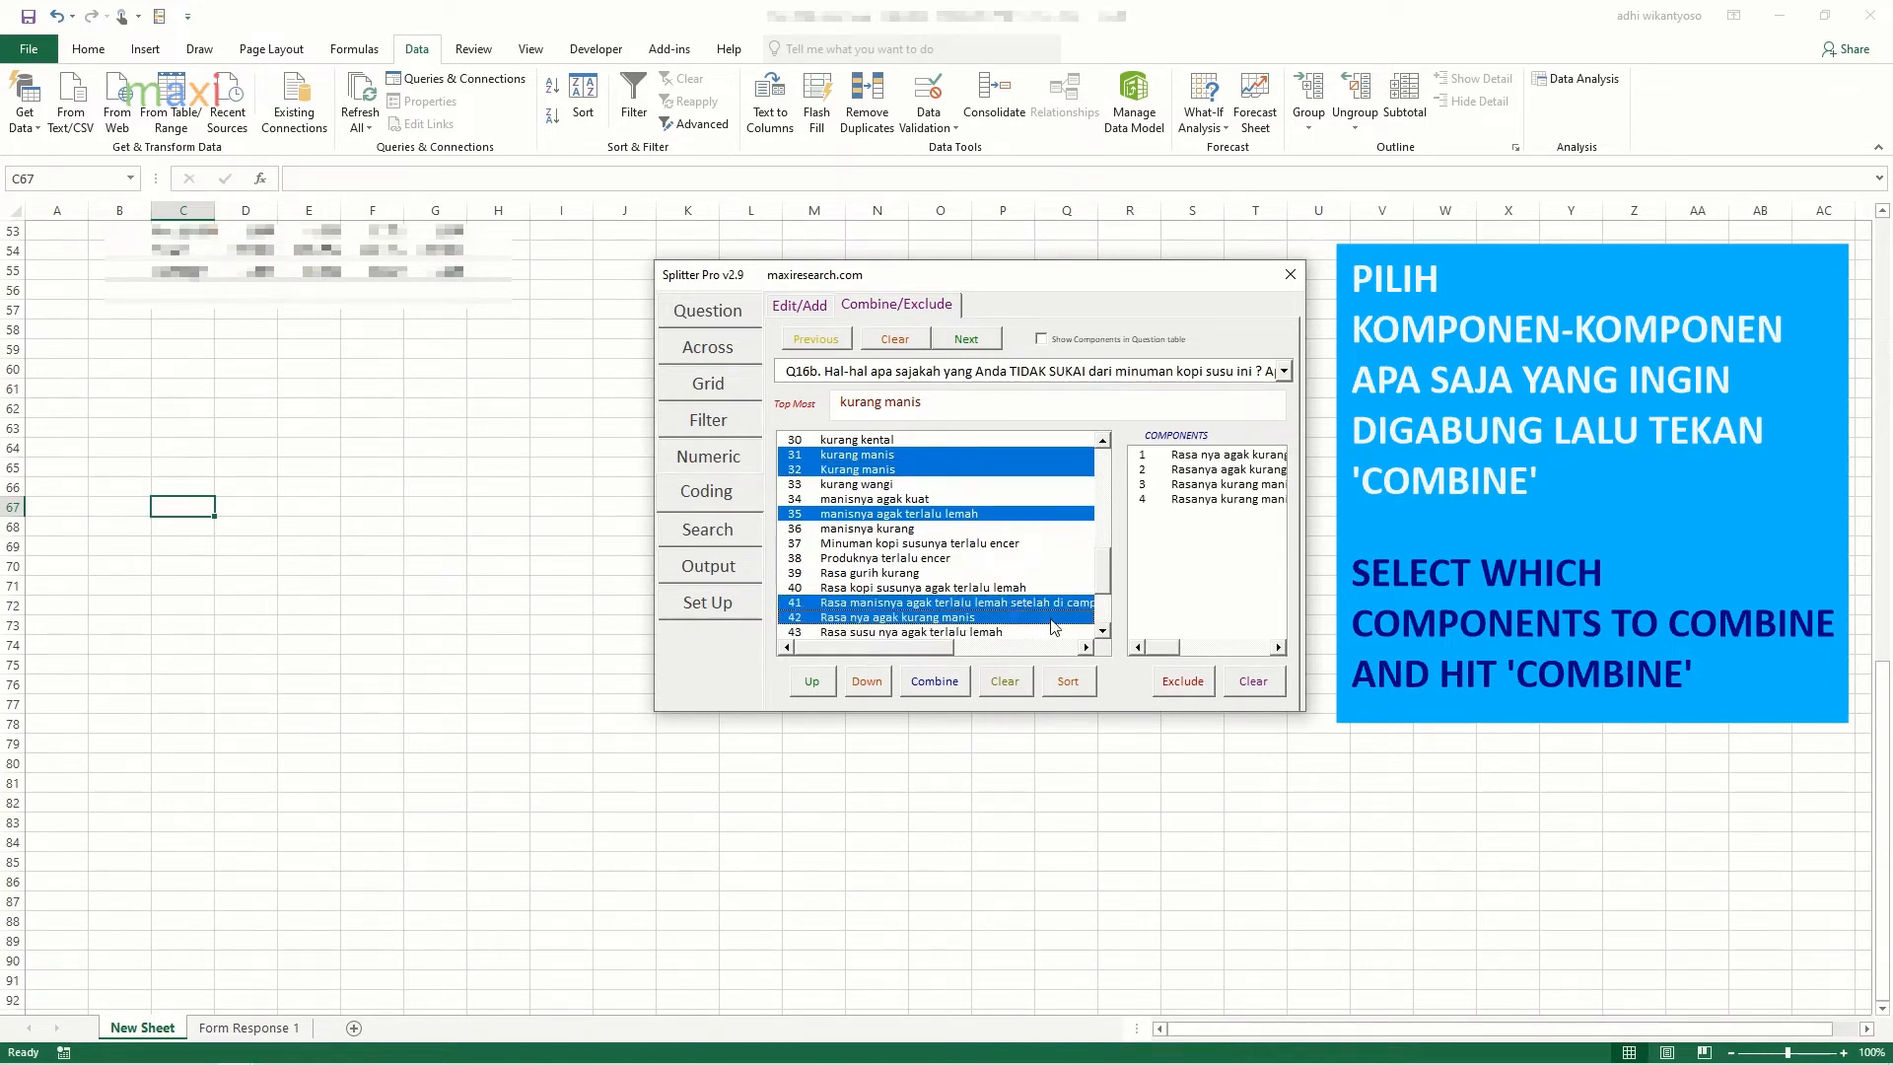
{"action": "left_click", "coordinate": [1108, 631]}
{"action": "left_click", "coordinate": [1107, 631]}
{"action": "left_click", "coordinate": [1107, 631]}
{"action": "left_click", "coordinate": [1107, 631]}
{"action": "left_click", "coordinate": [1107, 631]}
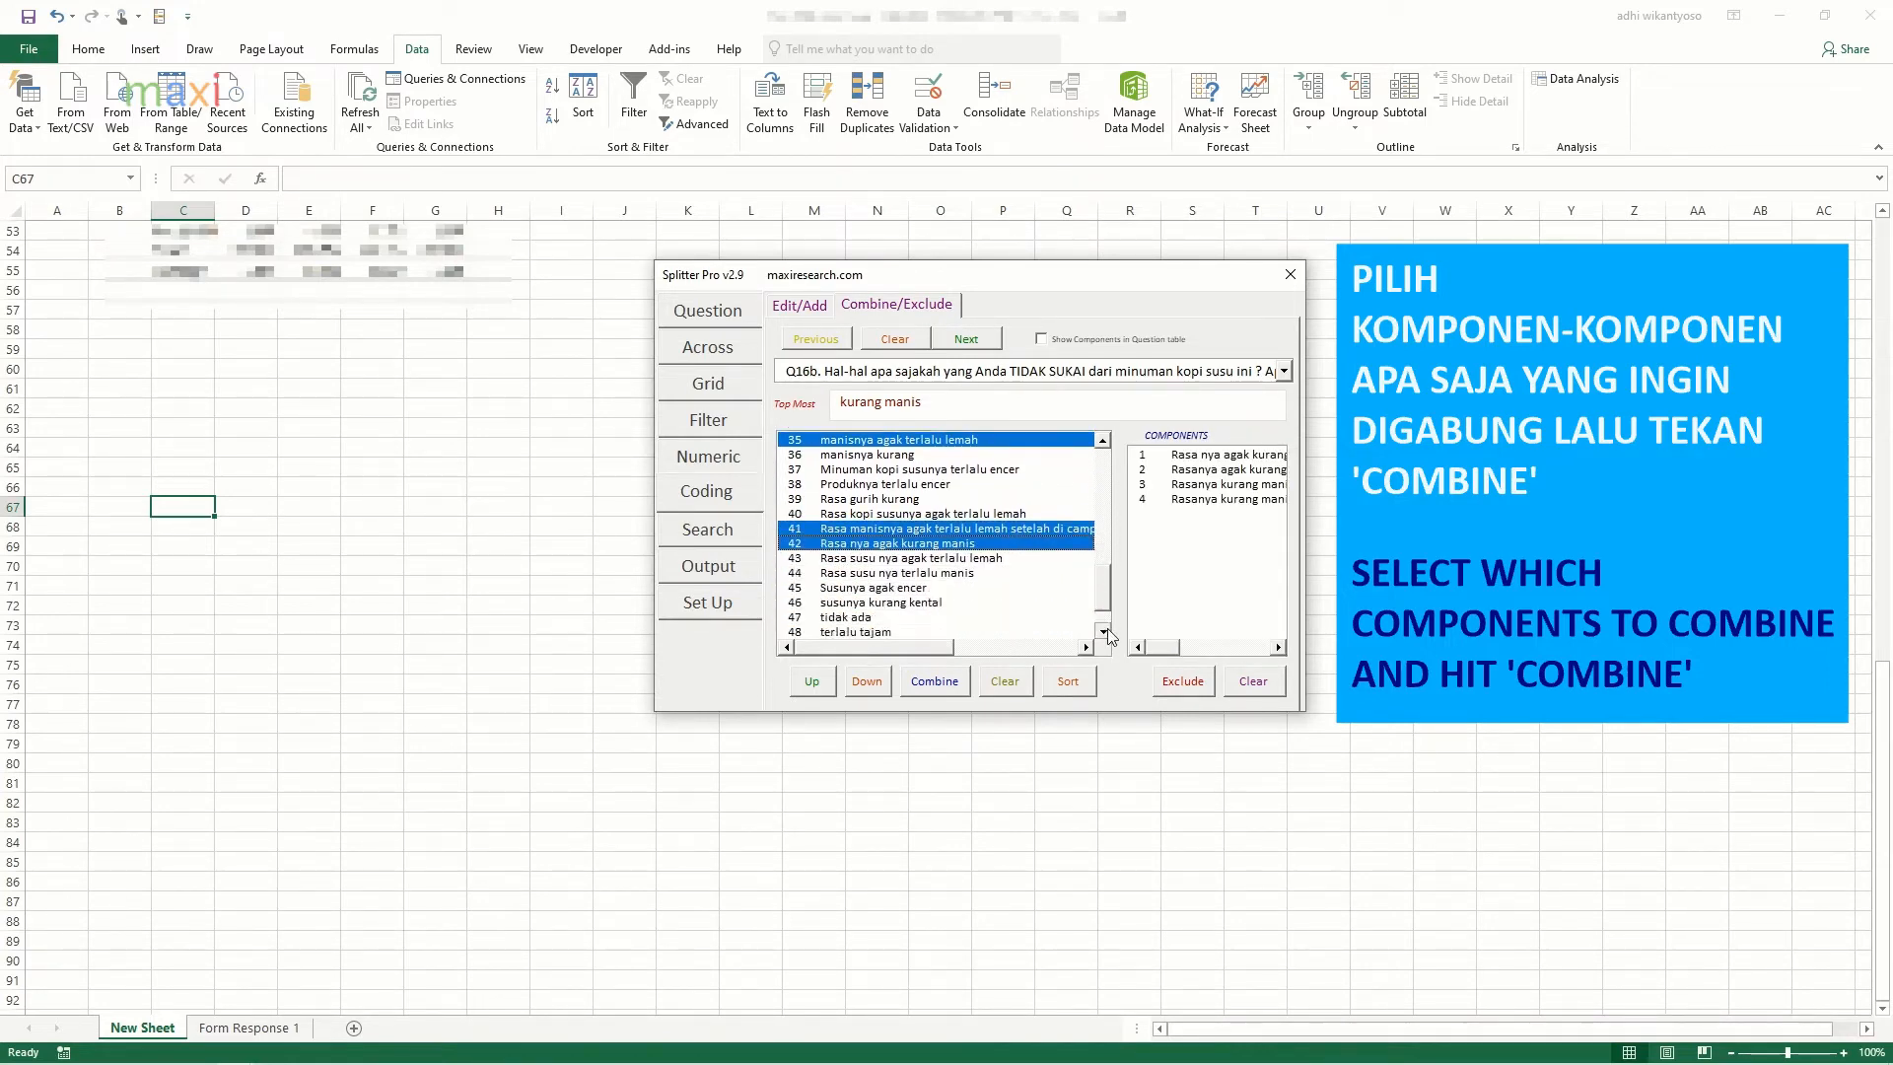
{"action": "left_click", "coordinate": [1108, 630]}
{"action": "left_click", "coordinate": [1107, 631]}
{"action": "left_click", "coordinate": [1107, 631]}
{"action": "left_click", "coordinate": [954, 682]}
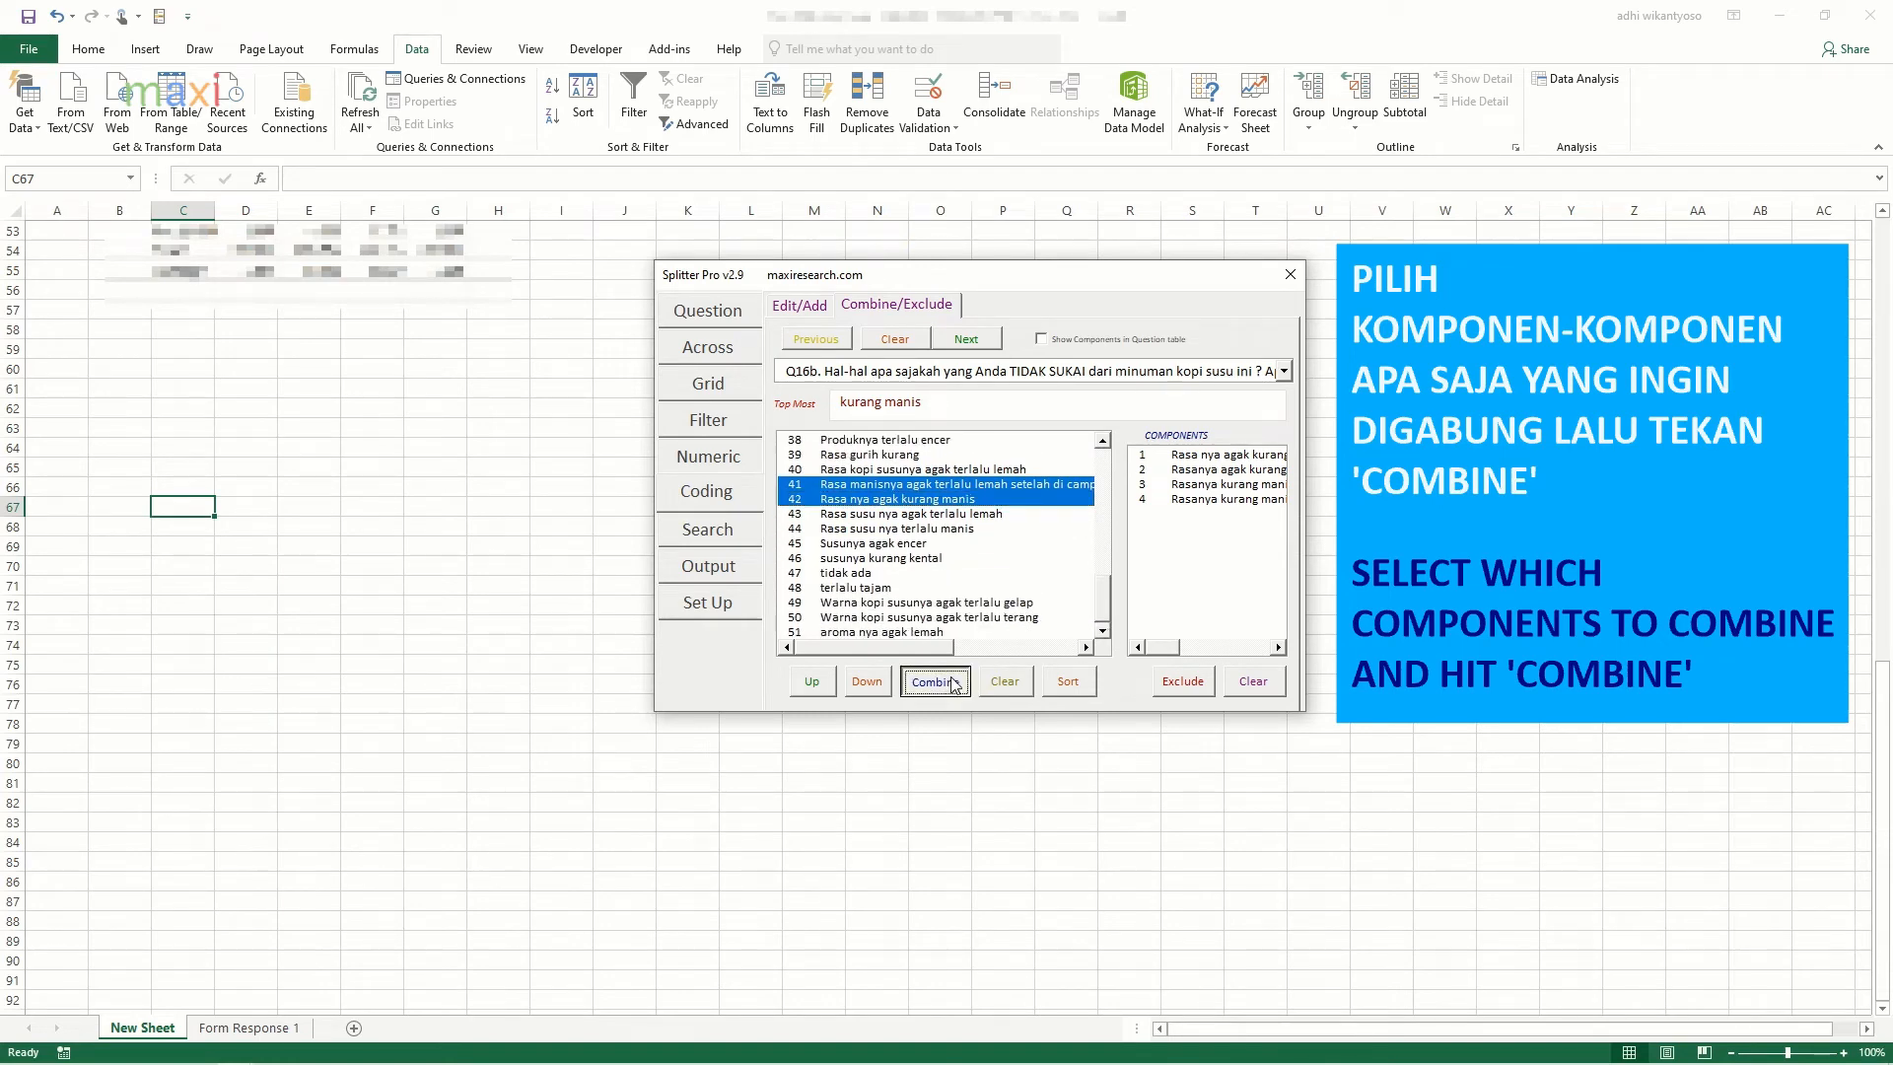
Step: Combine "manisnya kurang" with the "kurang manis" group
{"action": "left_click", "coordinate": [1102, 443]}
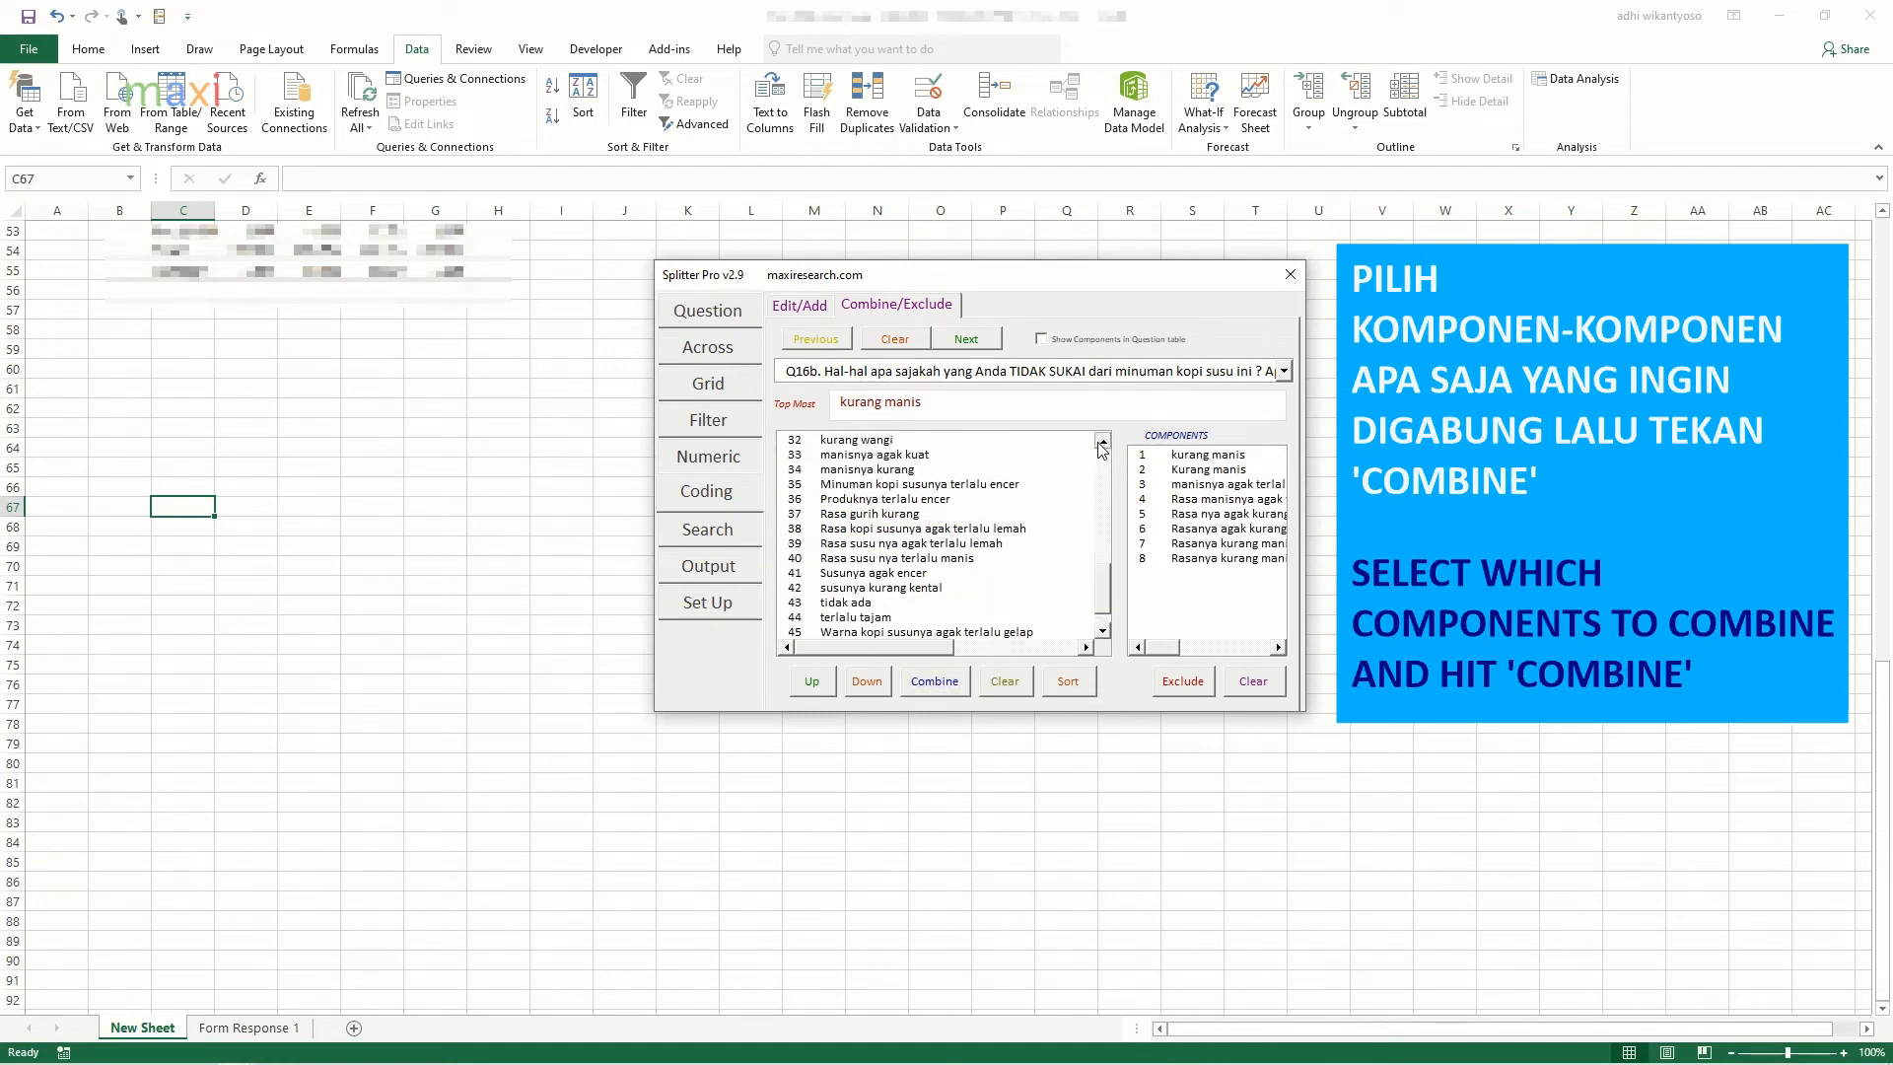
{"action": "scroll", "coordinate": [1102, 449], "scroll_direction": "up", "scroll_amount": 2}
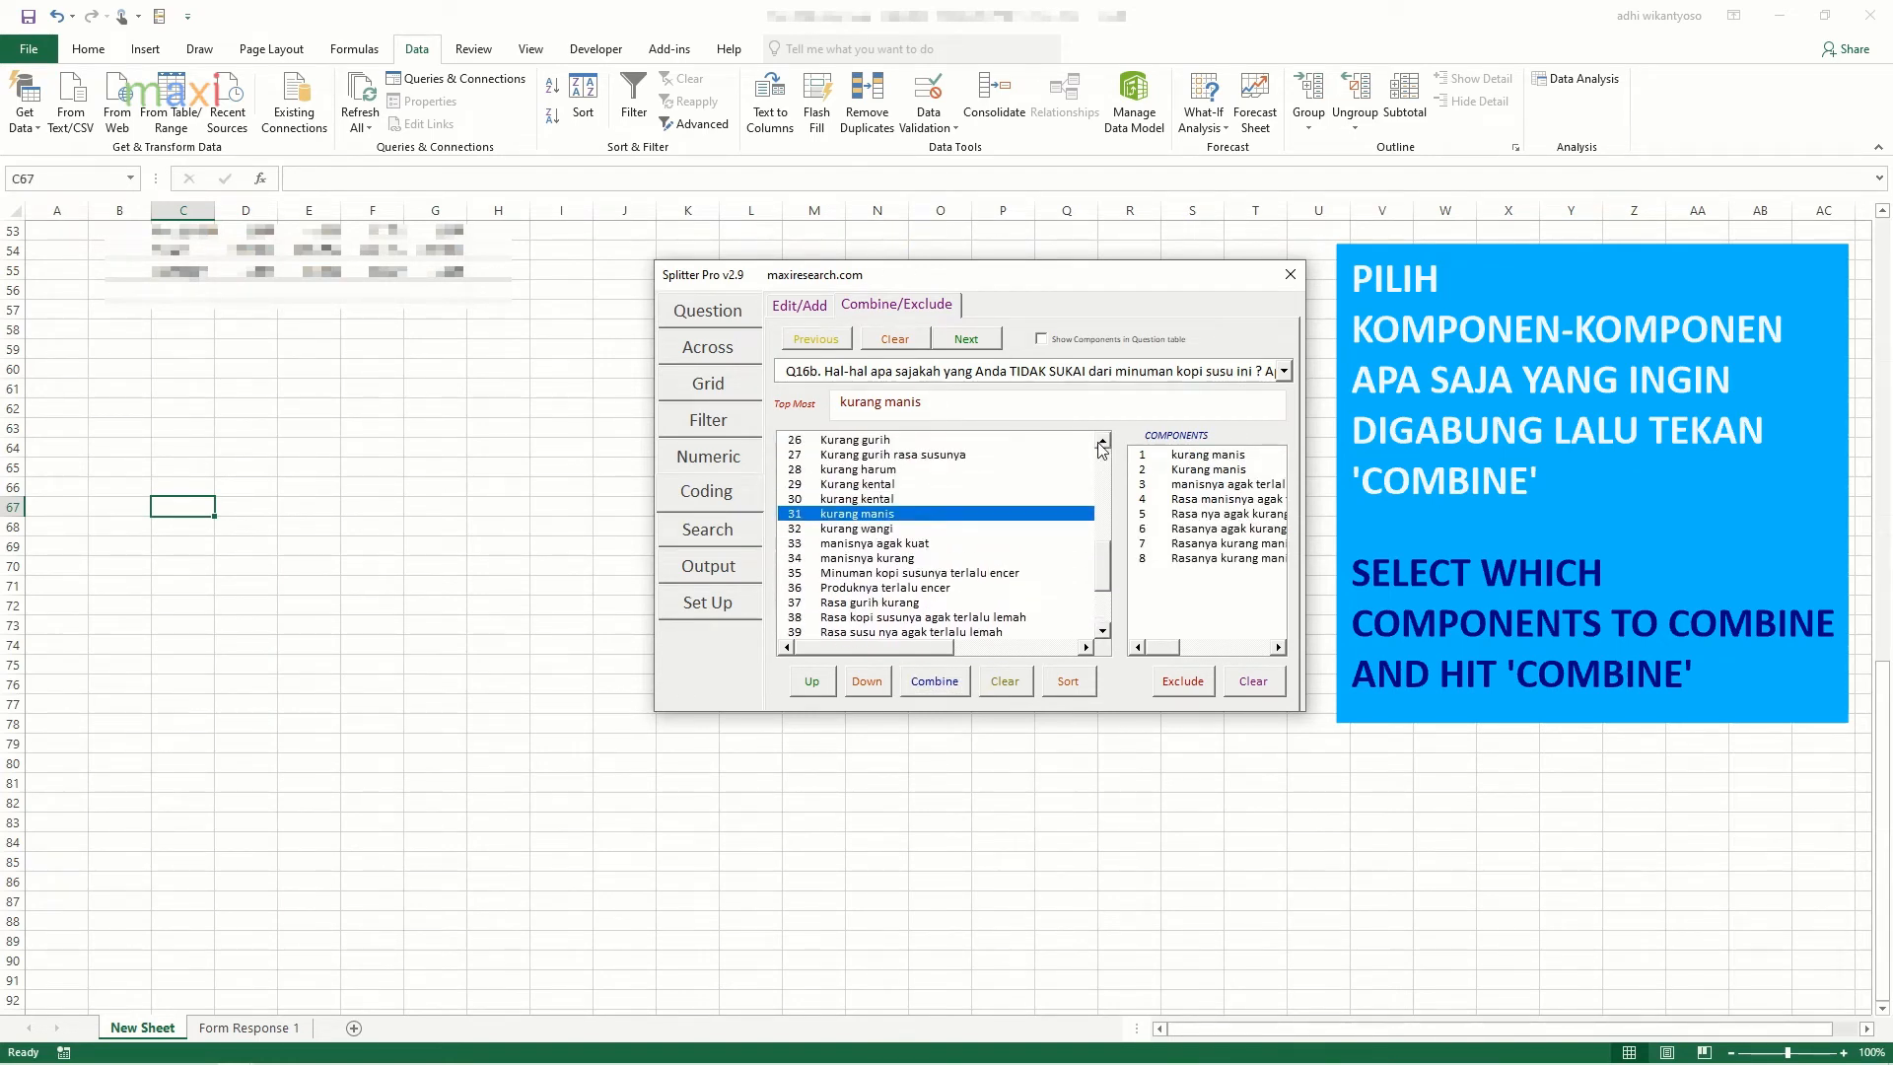
{"action": "left_click", "coordinate": [936, 522]}
{"action": "left_click", "coordinate": [936, 523]}
{"action": "left_click", "coordinate": [942, 559]}
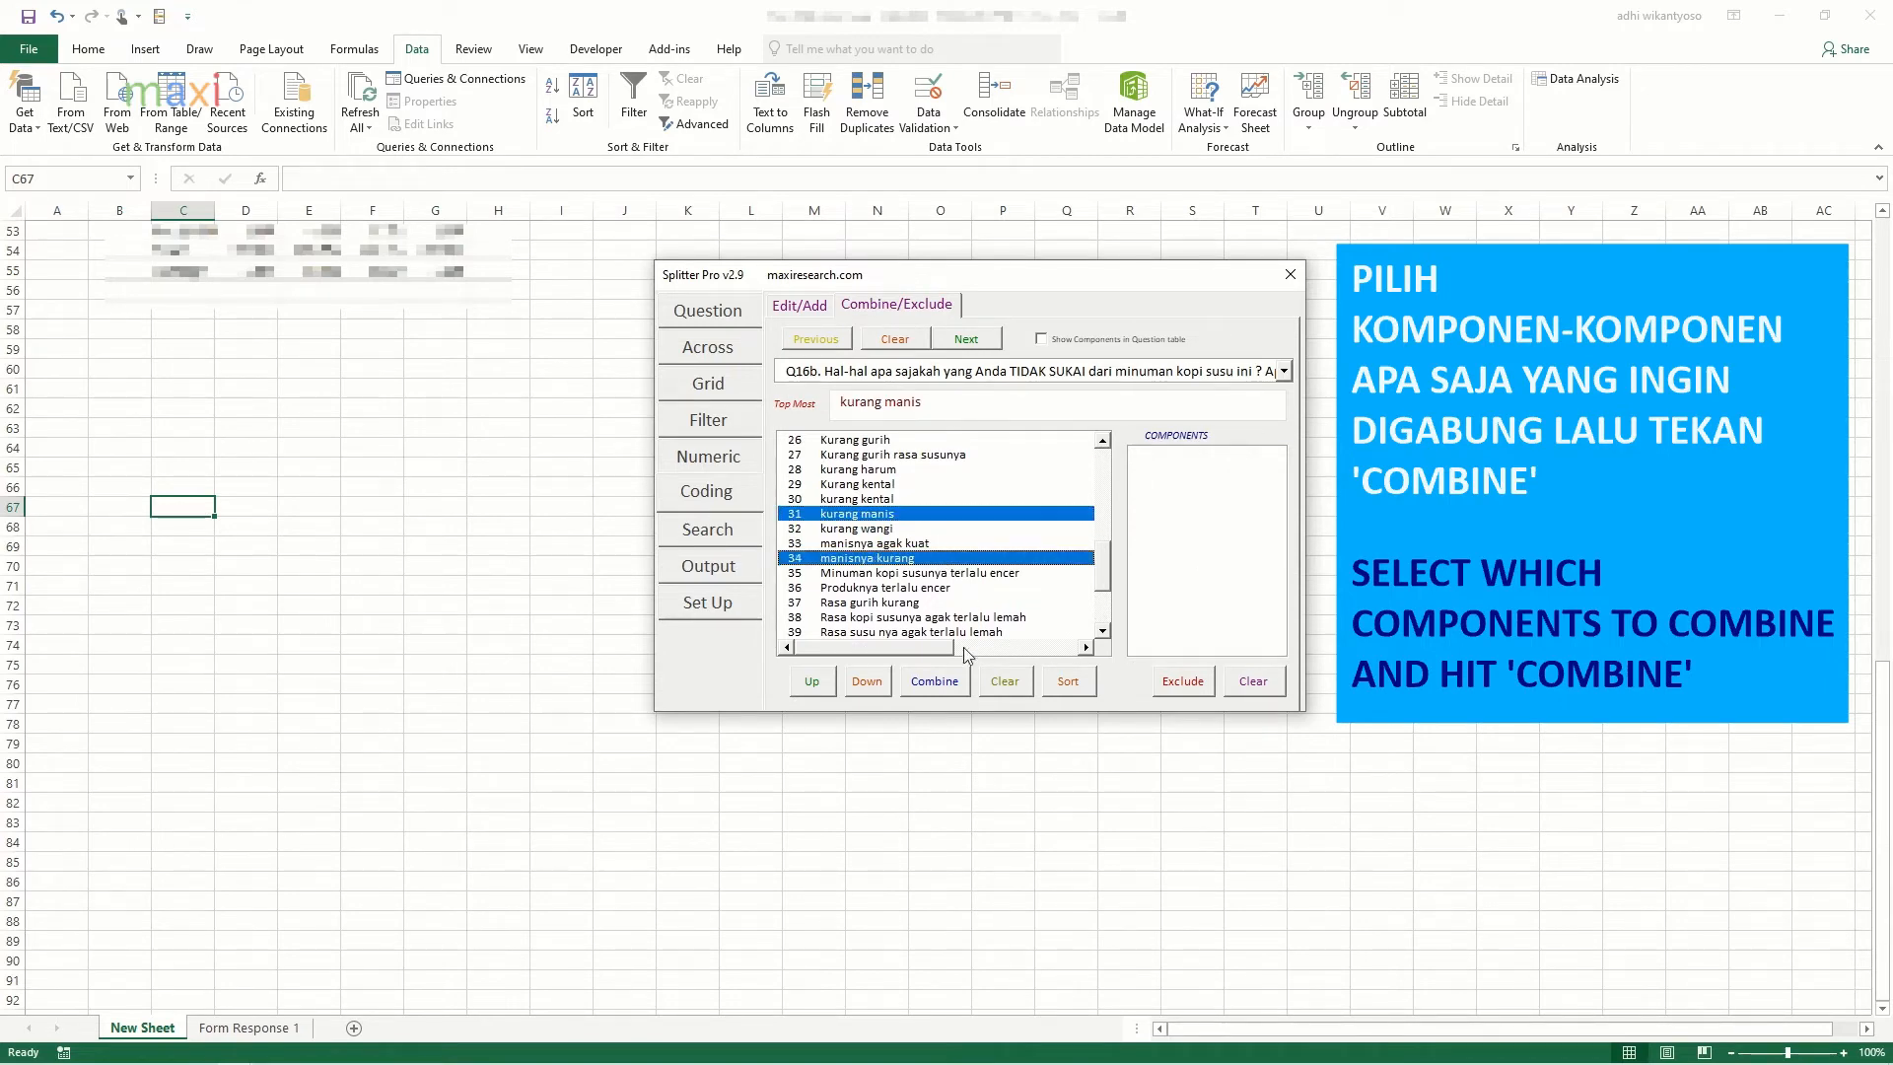
{"action": "left_click", "coordinate": [935, 682]}
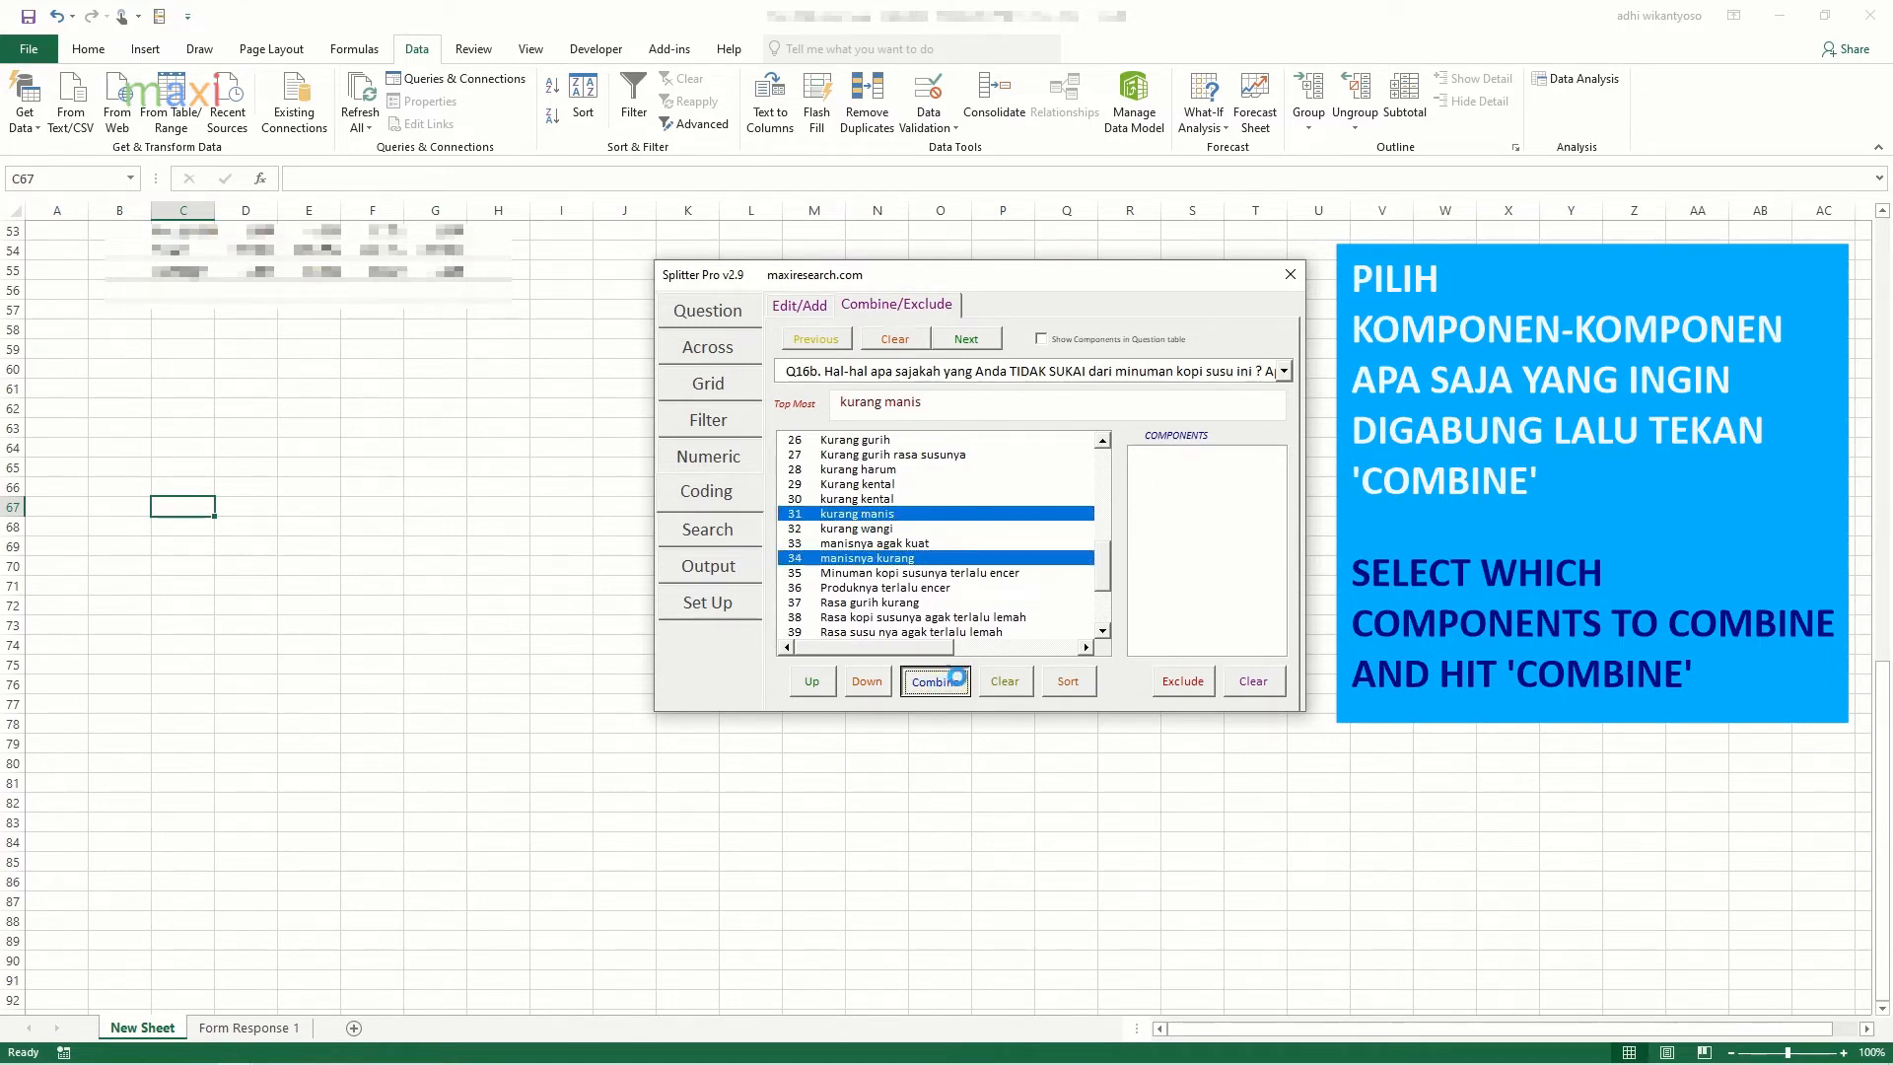
{"action": "left_click", "coordinate": [904, 514]}
Step: Combine both "kurang kental" entries, the "Susunya agak encer" group and "susunya kurang kental" with the "Agak encer" group
{"action": "left_click", "coordinate": [902, 499]}
{"action": "left_click", "coordinate": [900, 485]}
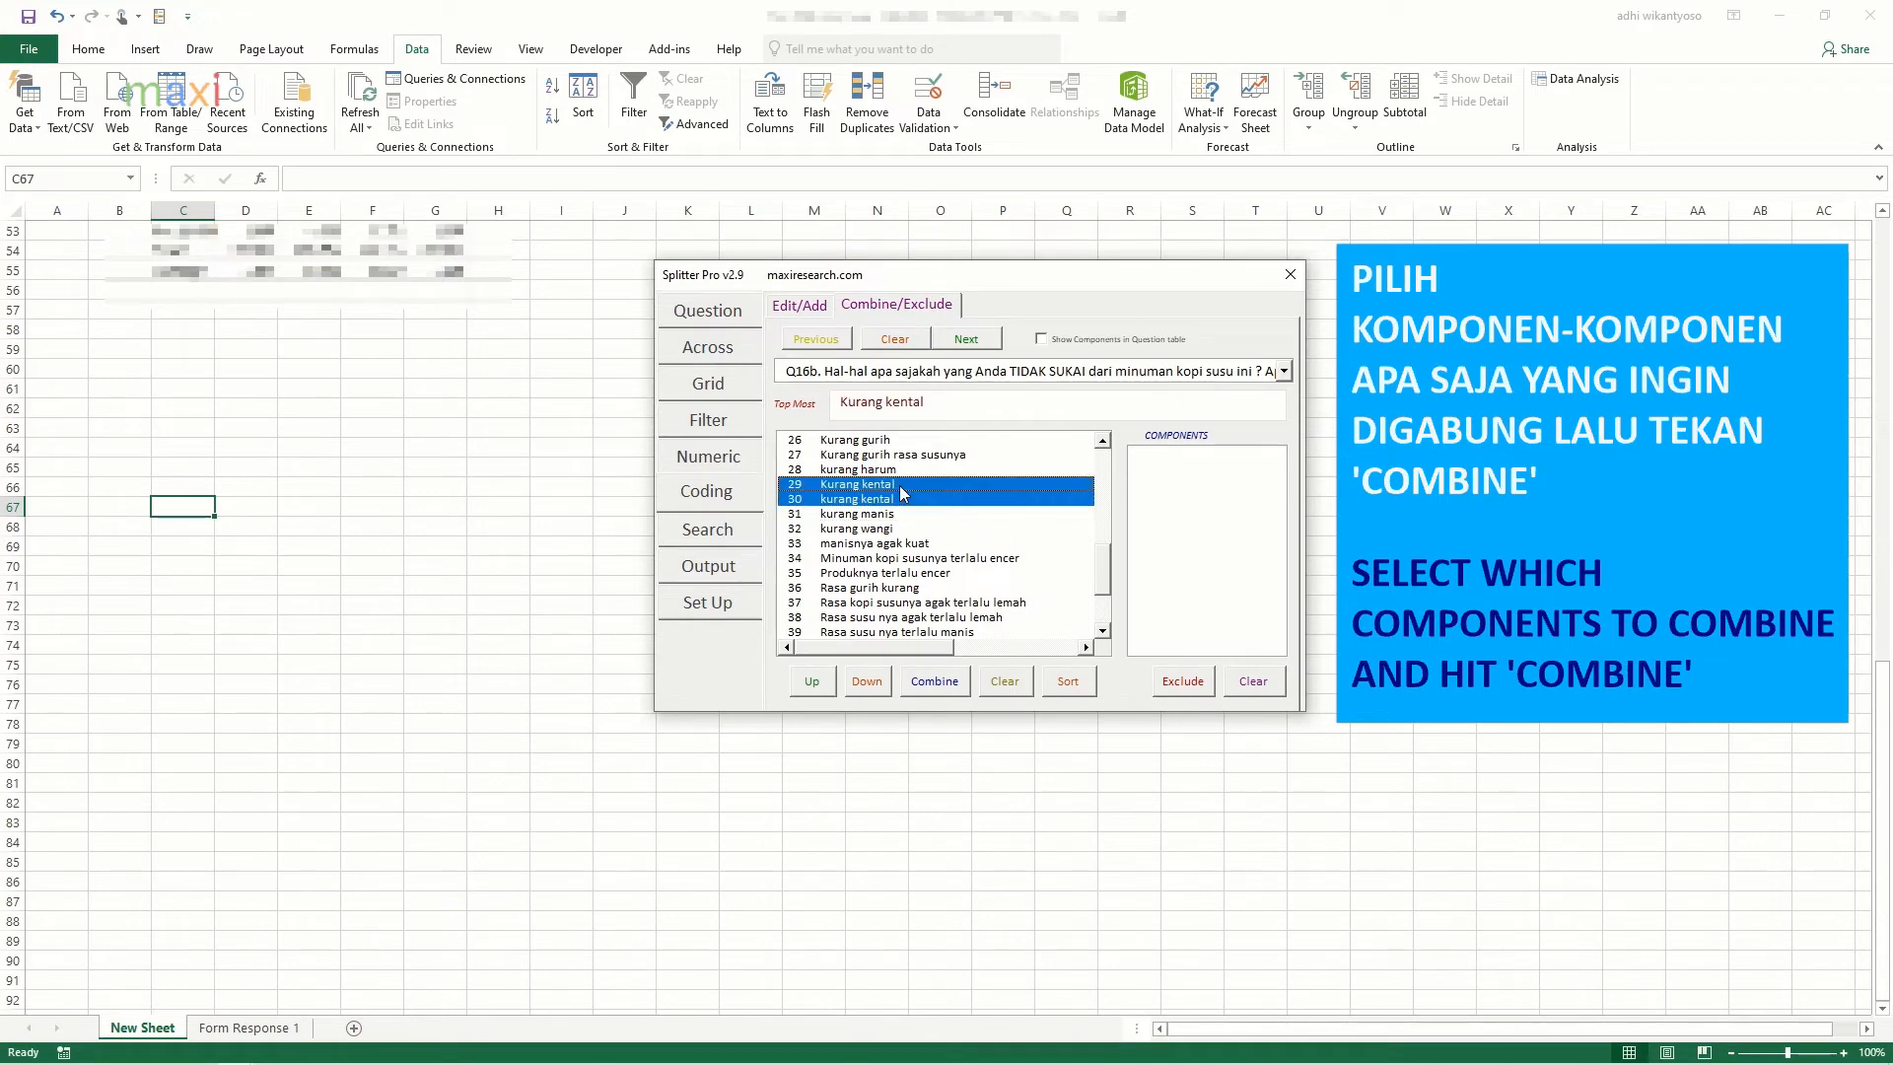
{"action": "left_click", "coordinate": [1101, 633]}
{"action": "left_click", "coordinate": [996, 560]}
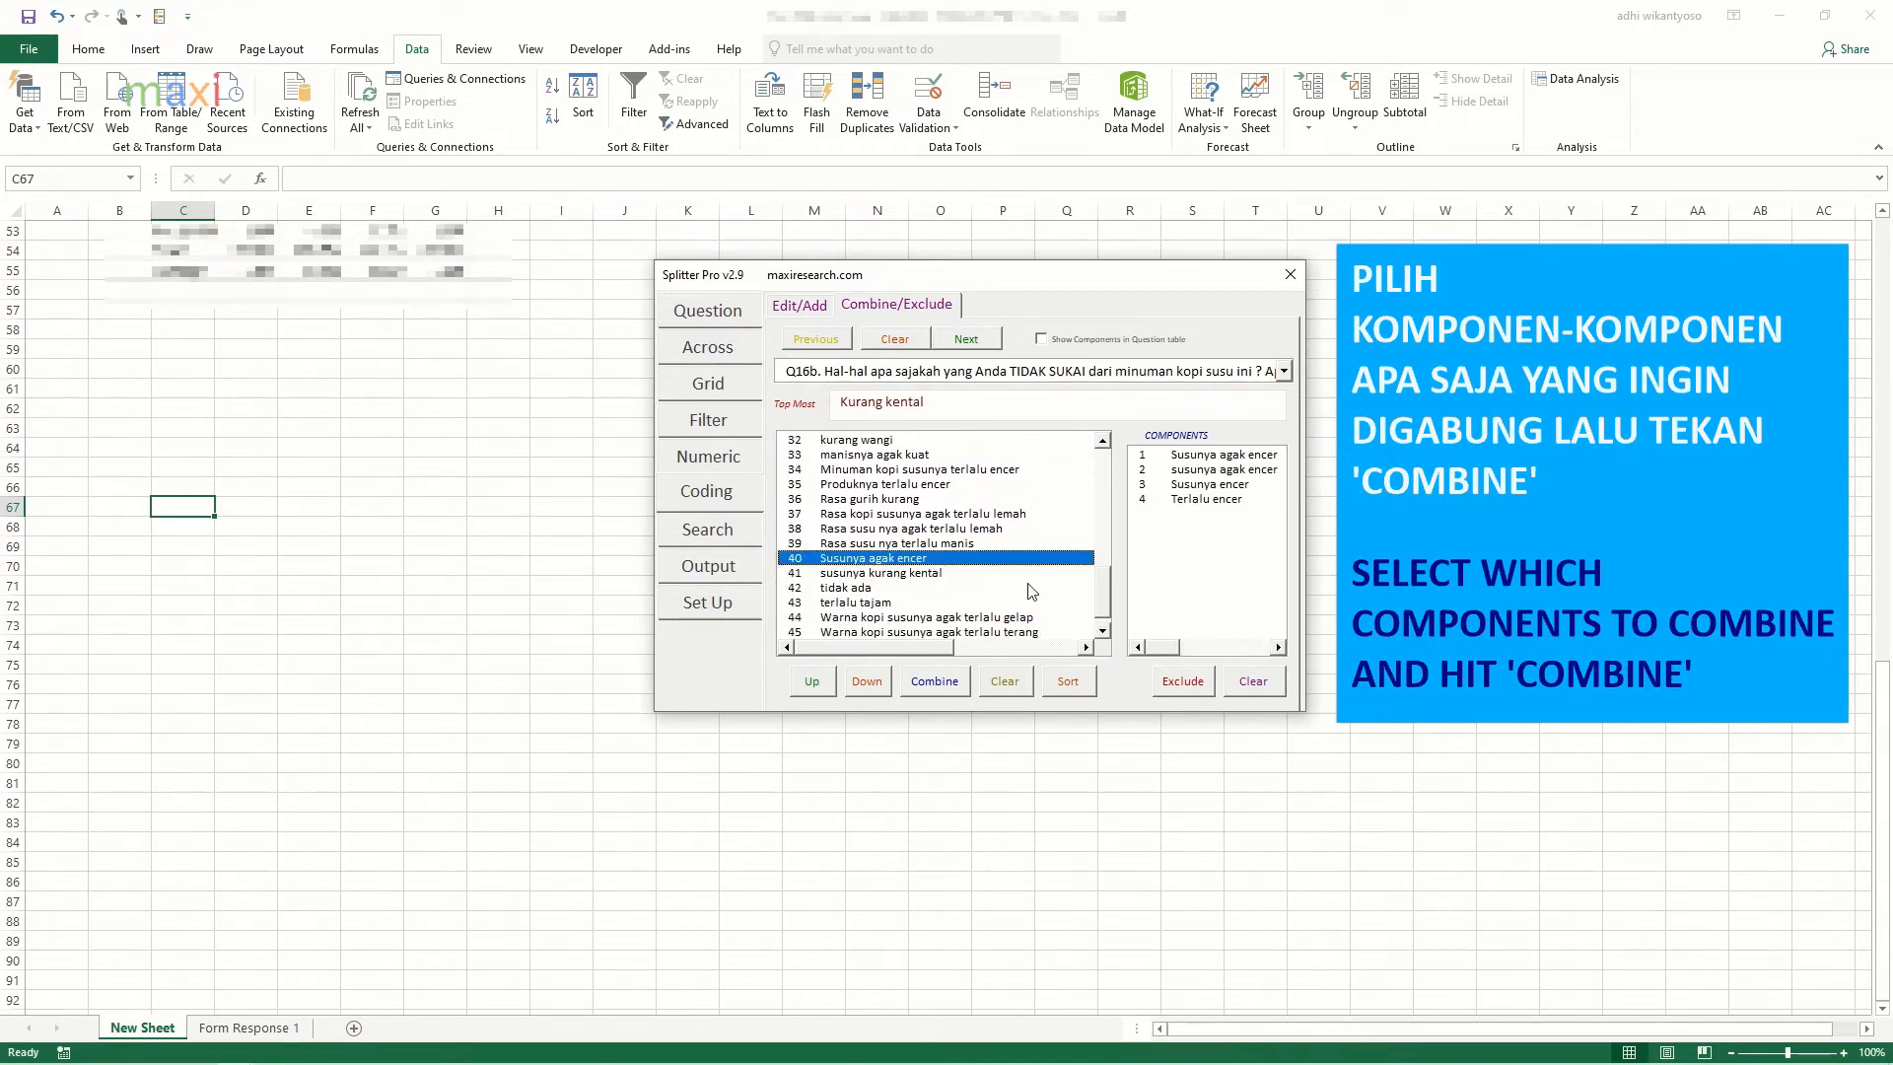
{"action": "left_click", "coordinate": [982, 574]}
{"action": "left_click_drag", "start_coordinate": [1098, 595], "coordinate": [1107, 484]}
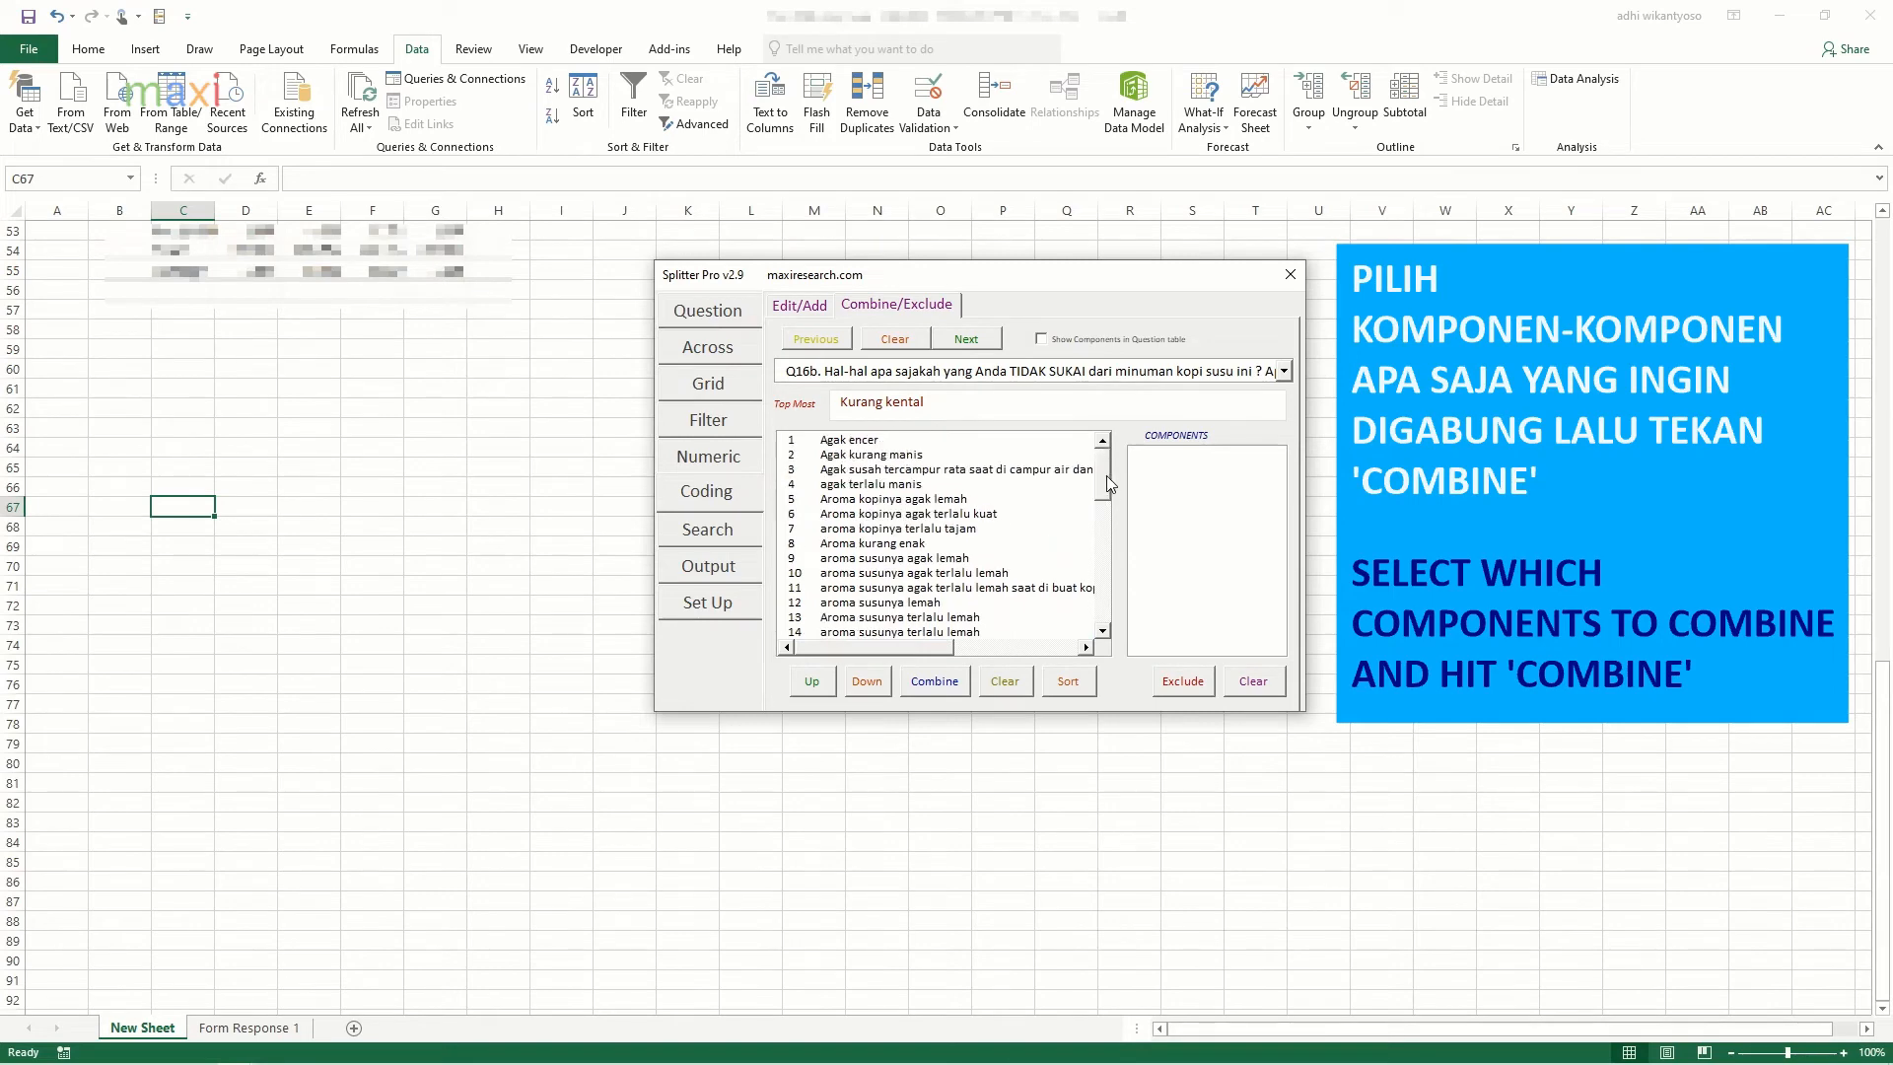
{"action": "left_click", "coordinate": [924, 440]}
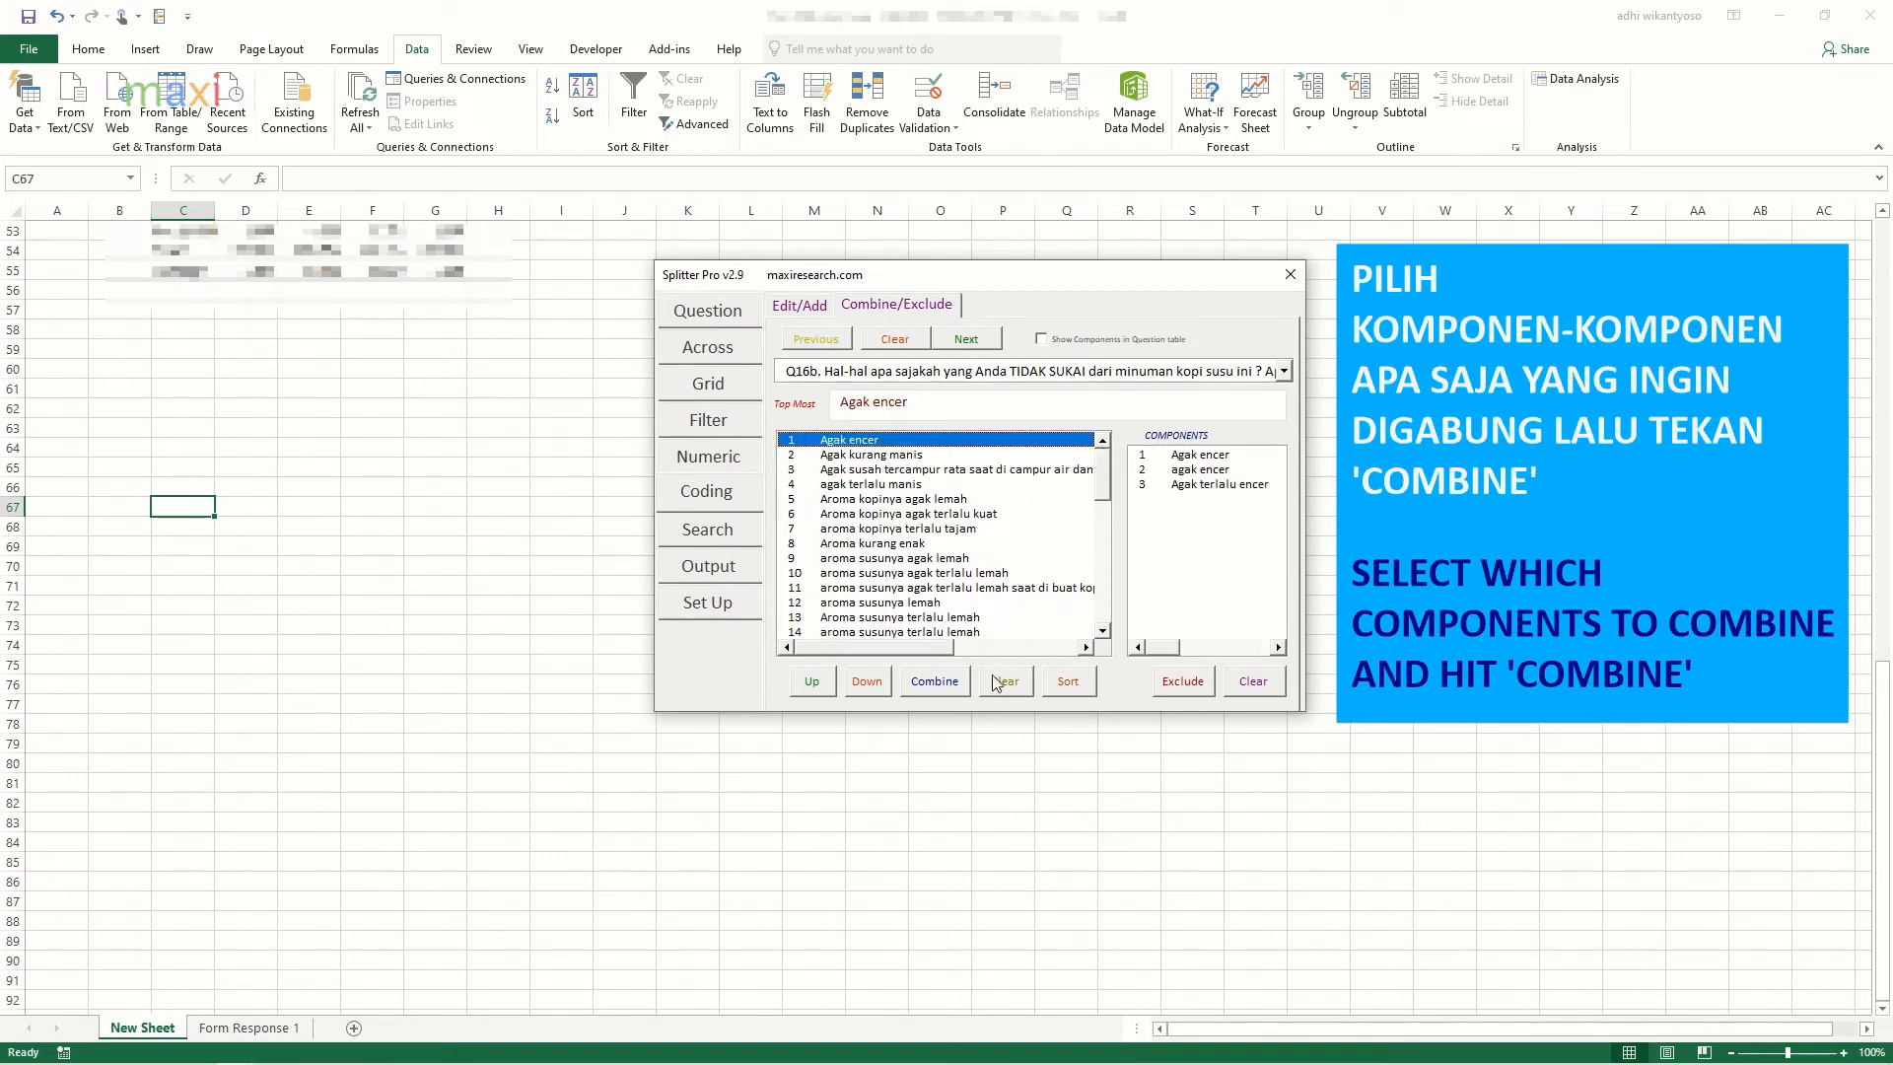
{"action": "left_click", "coordinate": [936, 683]}
{"action": "left_click", "coordinate": [1106, 634]}
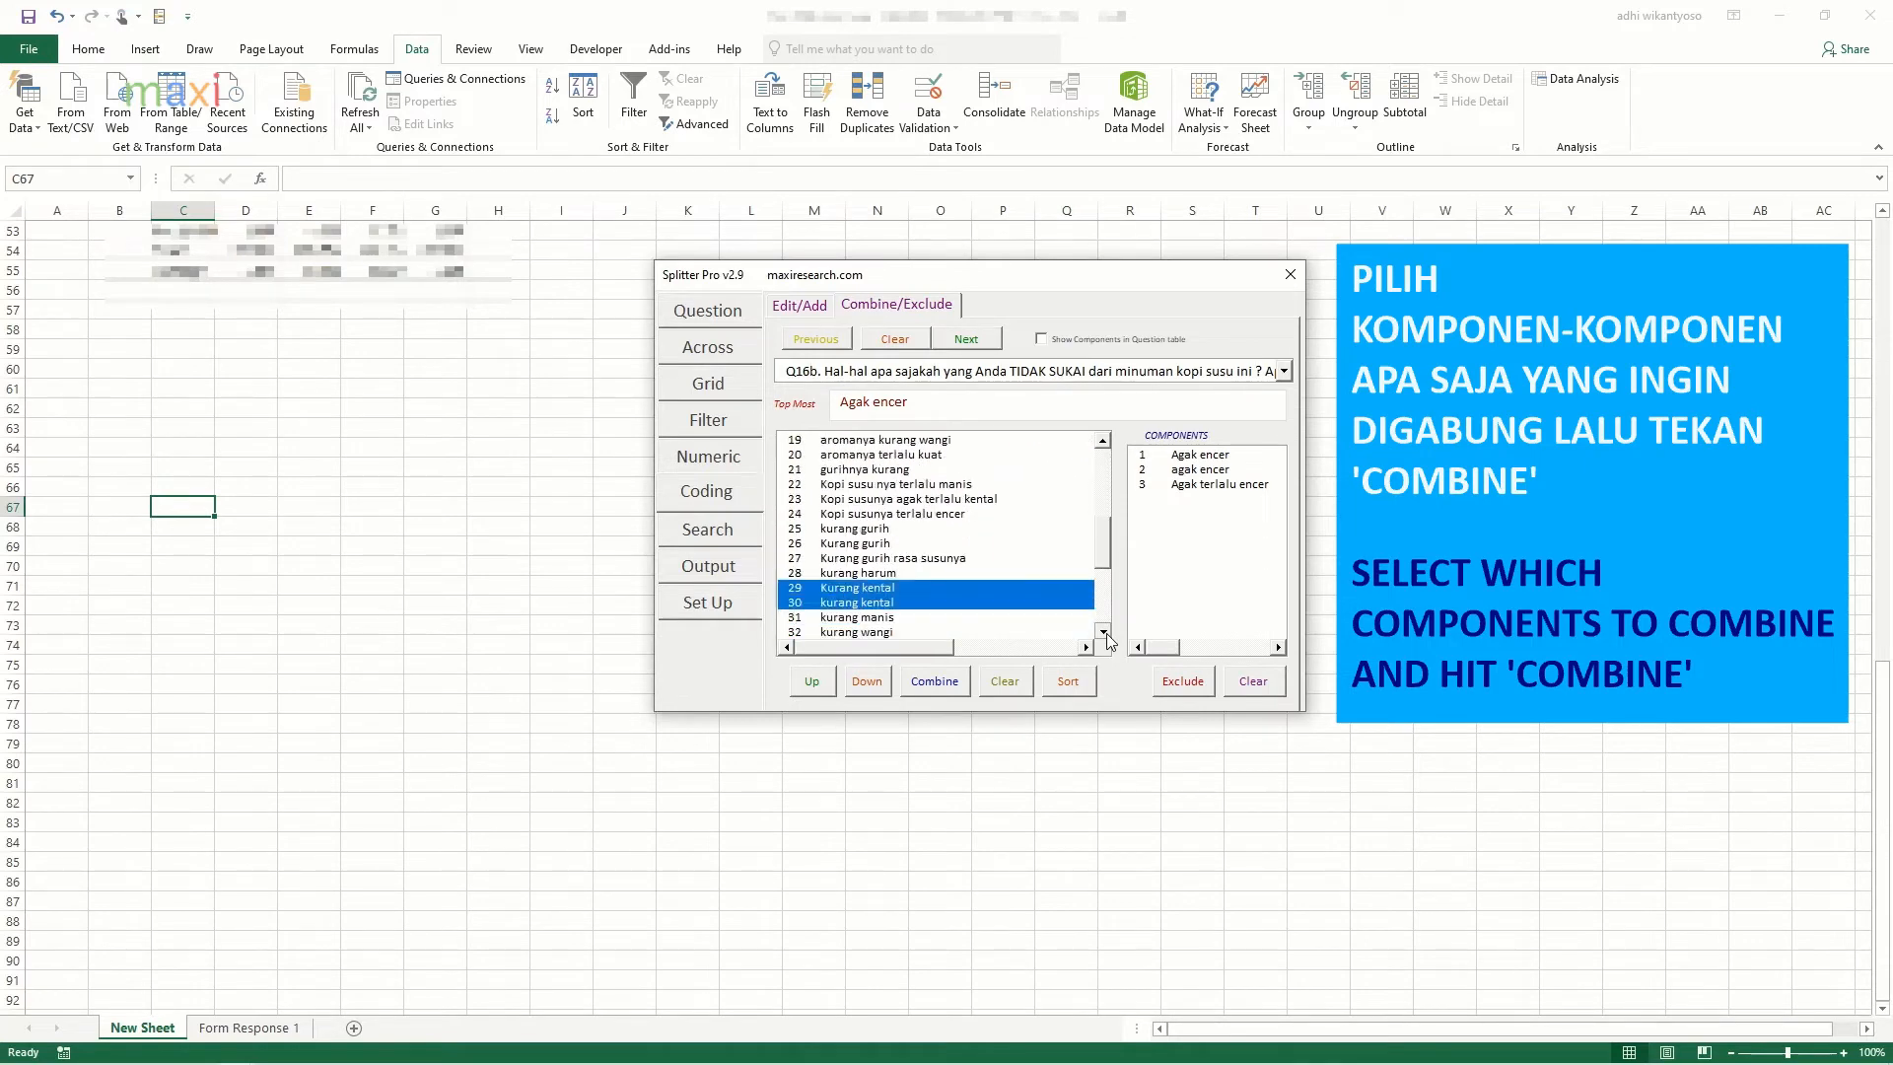
{"action": "left_click", "coordinate": [944, 684]}
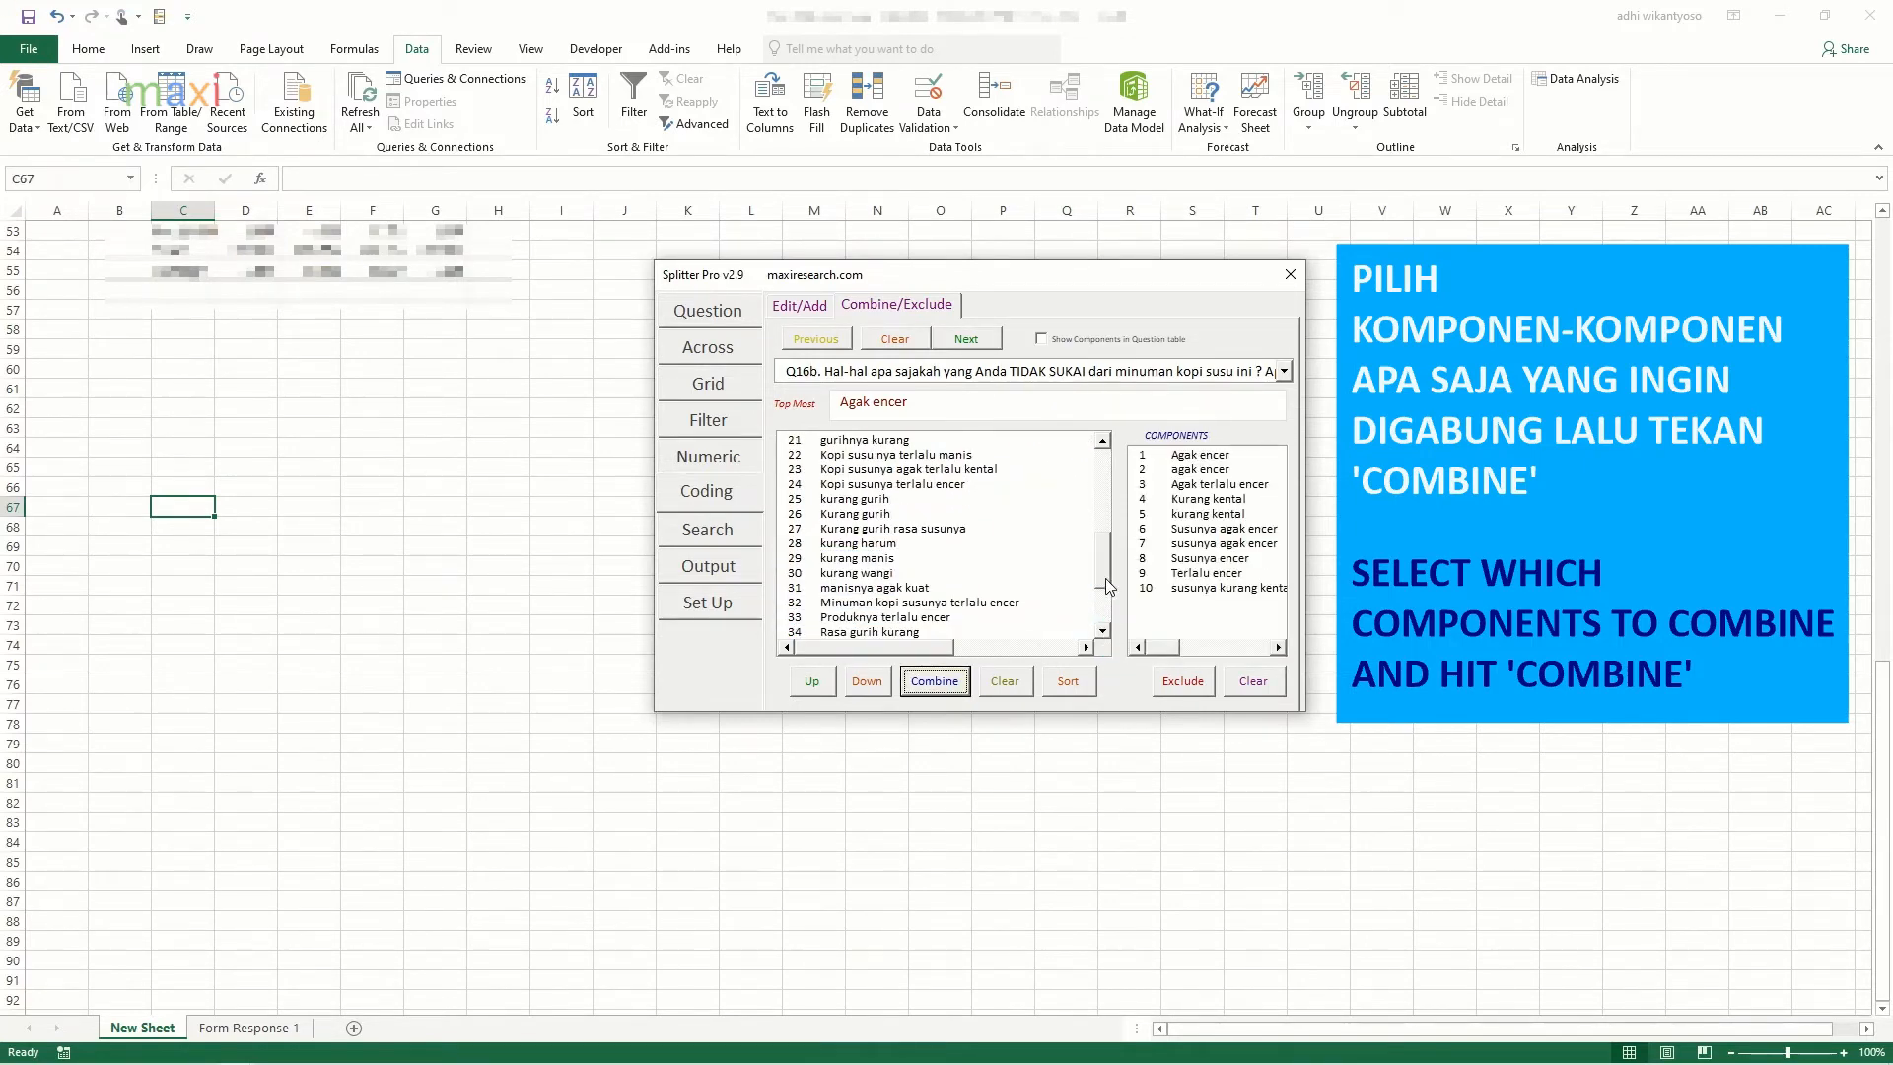
{"action": "left_click", "coordinate": [915, 441]}
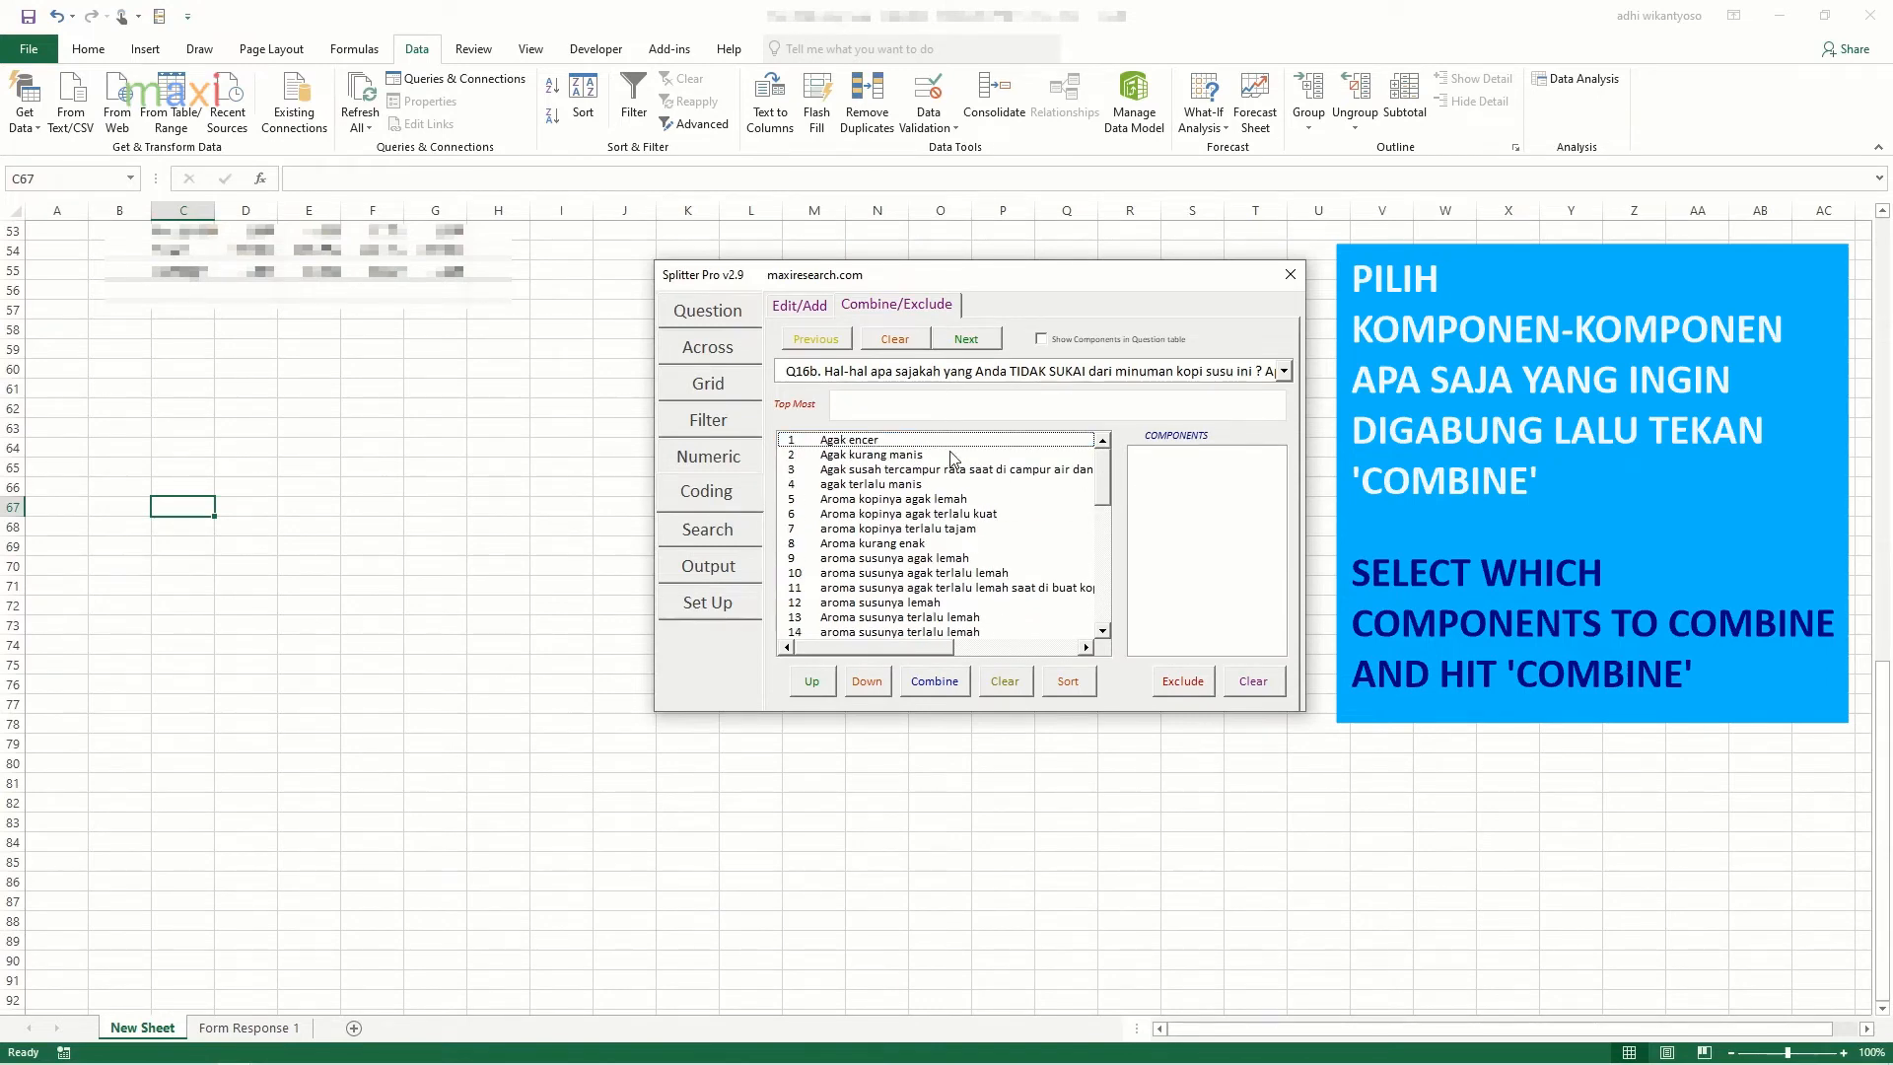
Step: Combine "Agak kurang manis" with the "kurang manis" group and leave no component selected
{"action": "left_click", "coordinate": [954, 456]}
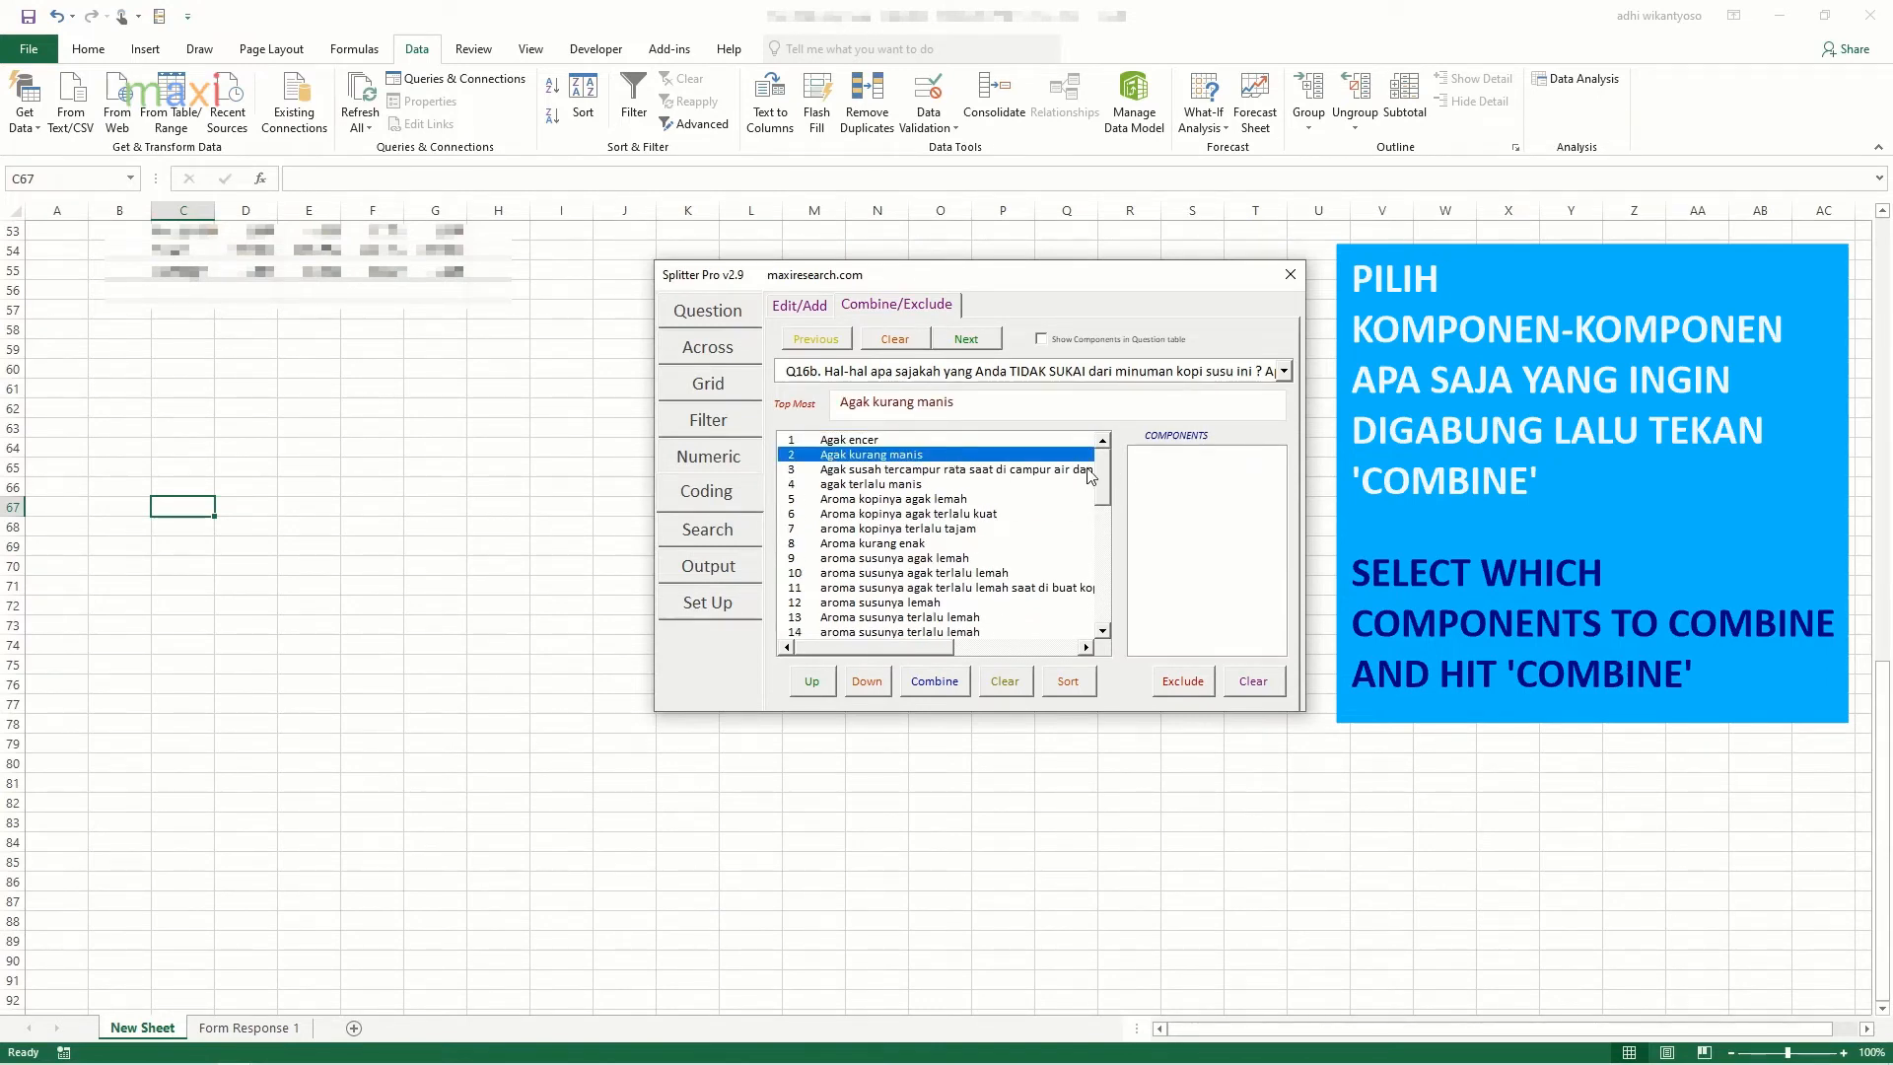
{"action": "left_click_drag", "start_coordinate": [1103, 478], "coordinate": [1112, 605]}
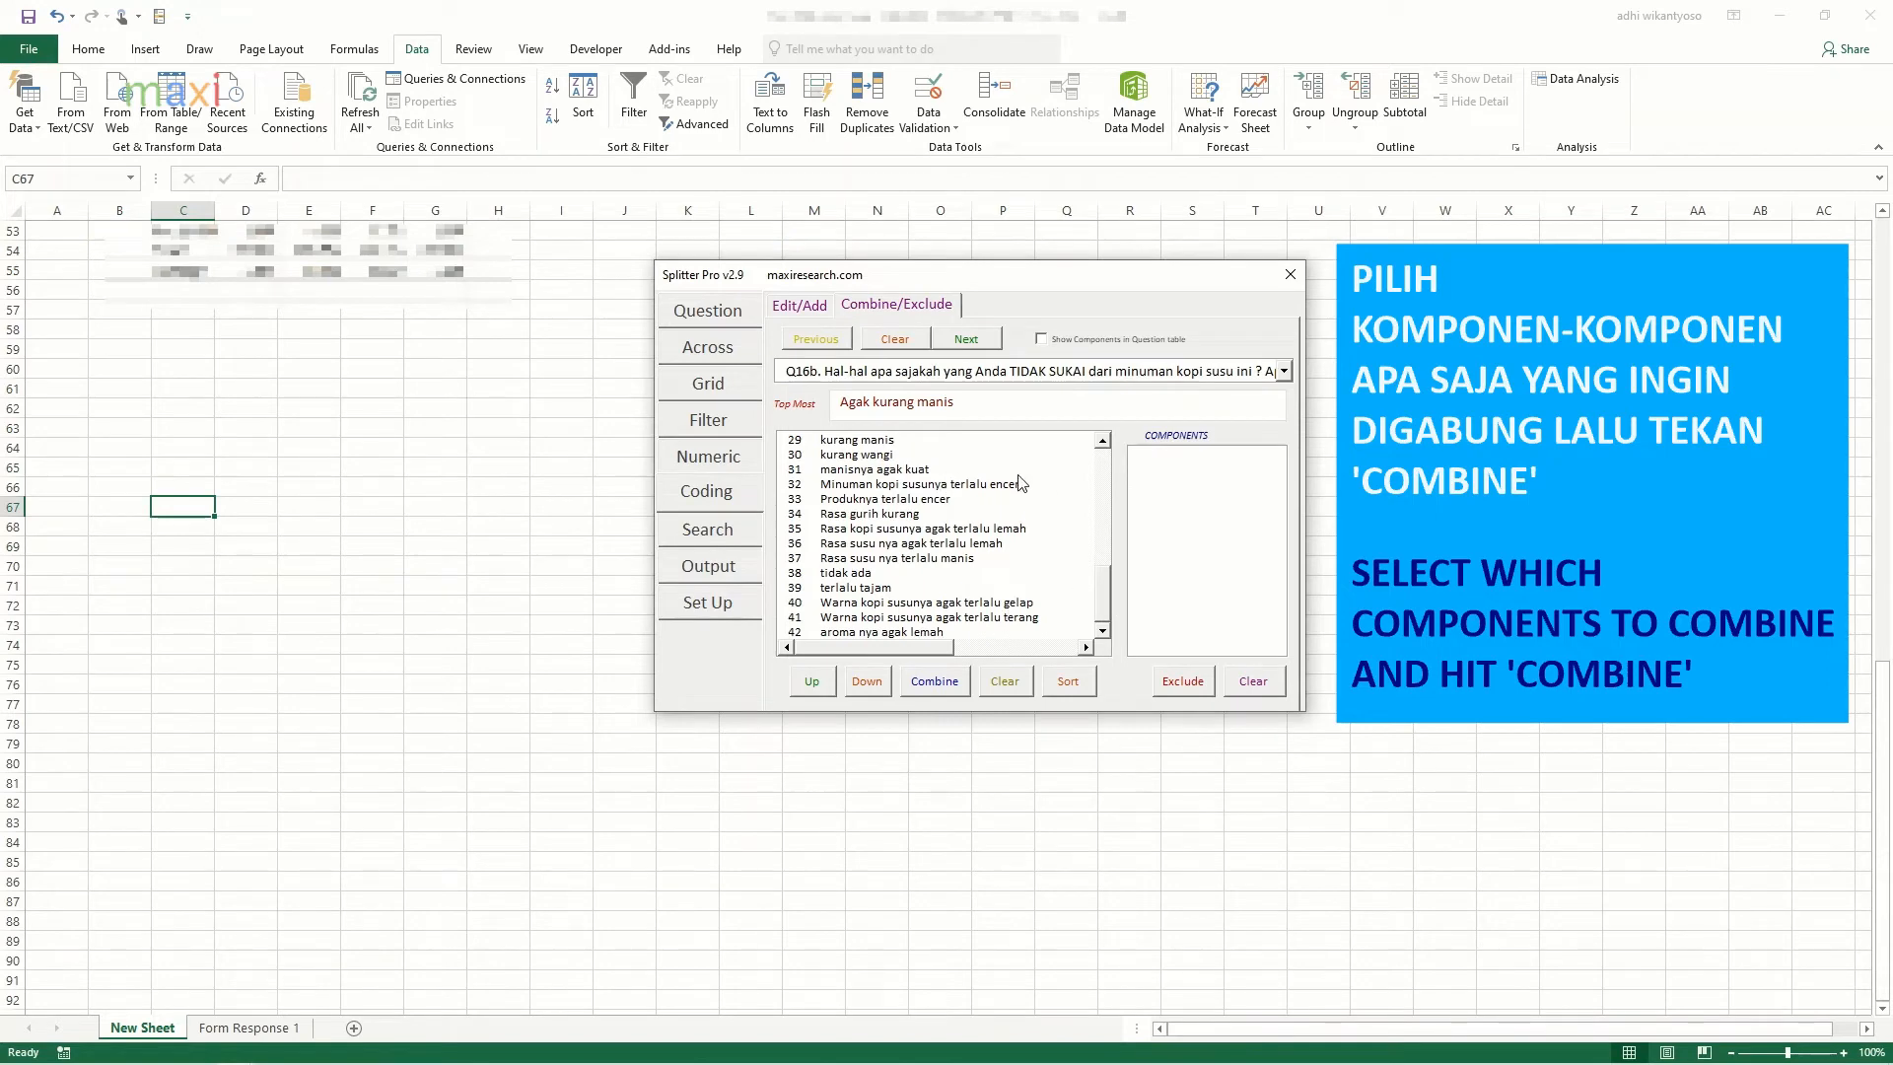
{"action": "left_click", "coordinate": [992, 444]}
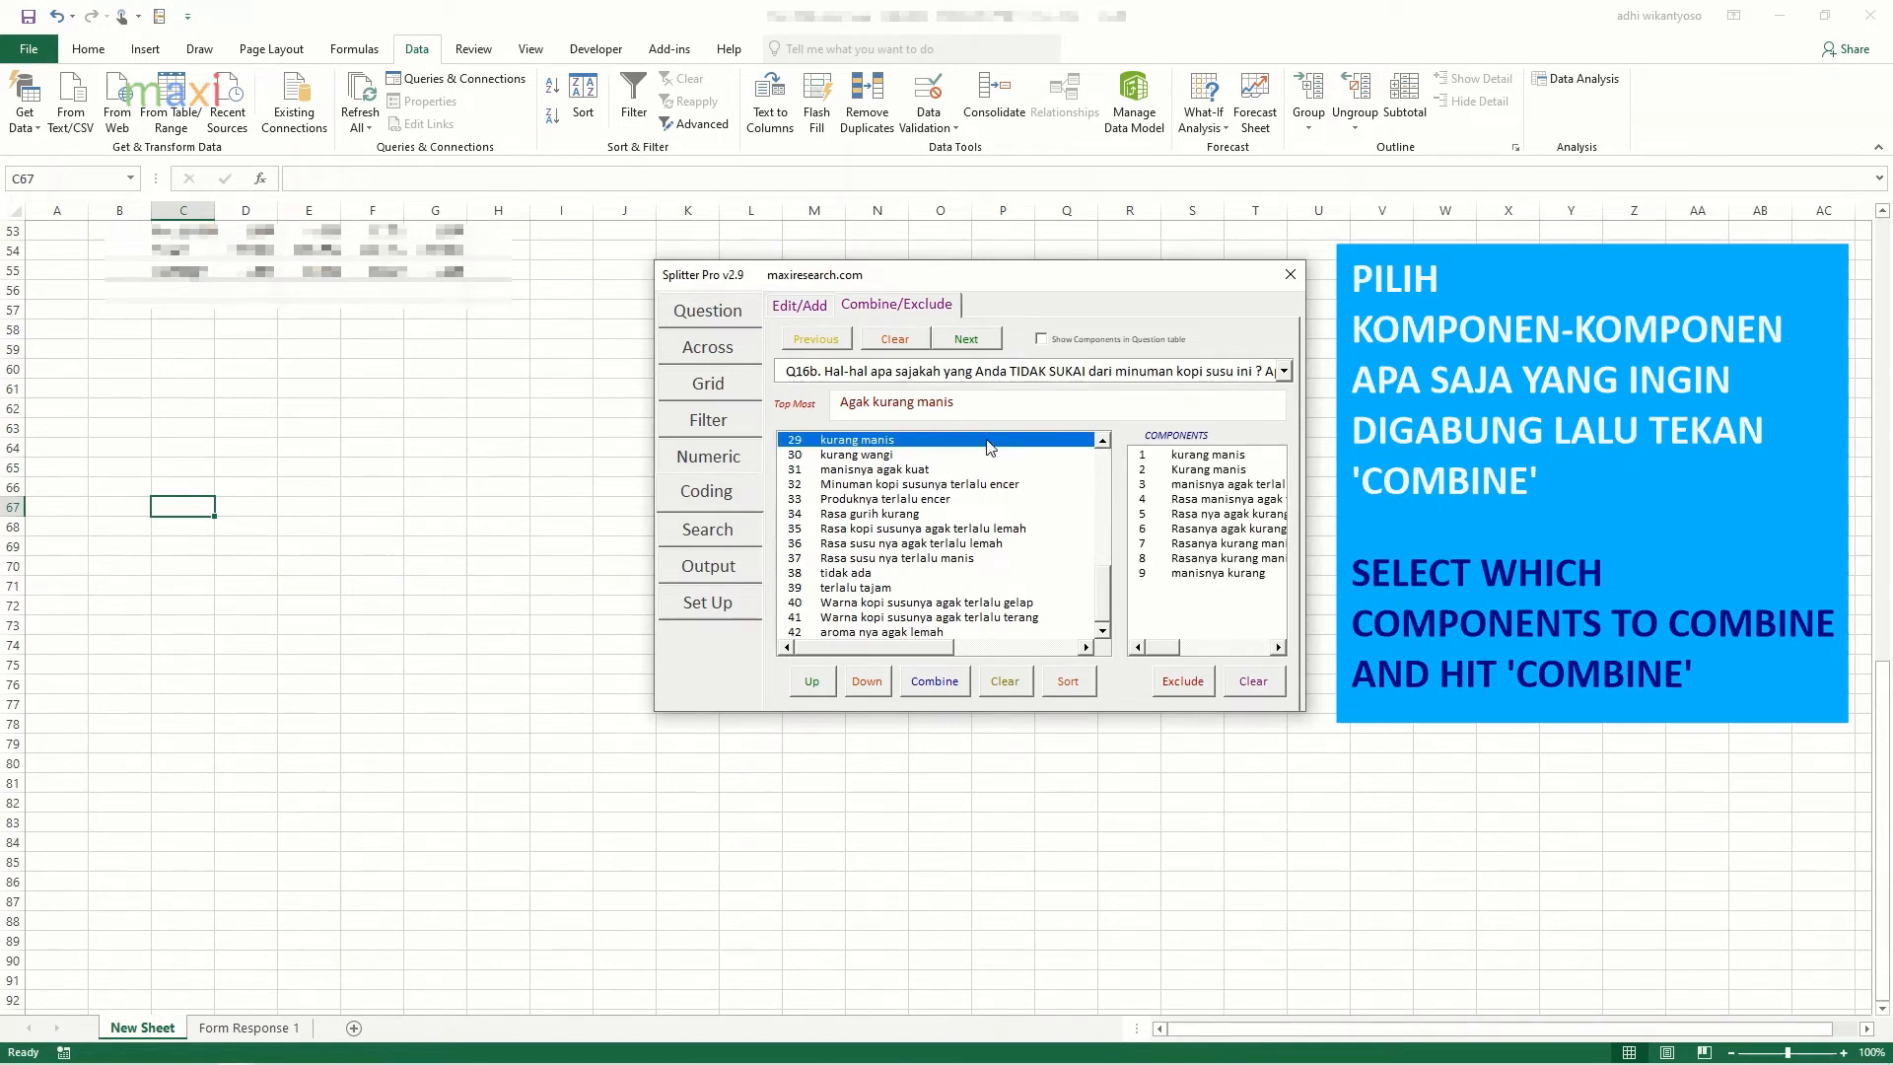
{"action": "left_click", "coordinate": [949, 684]}
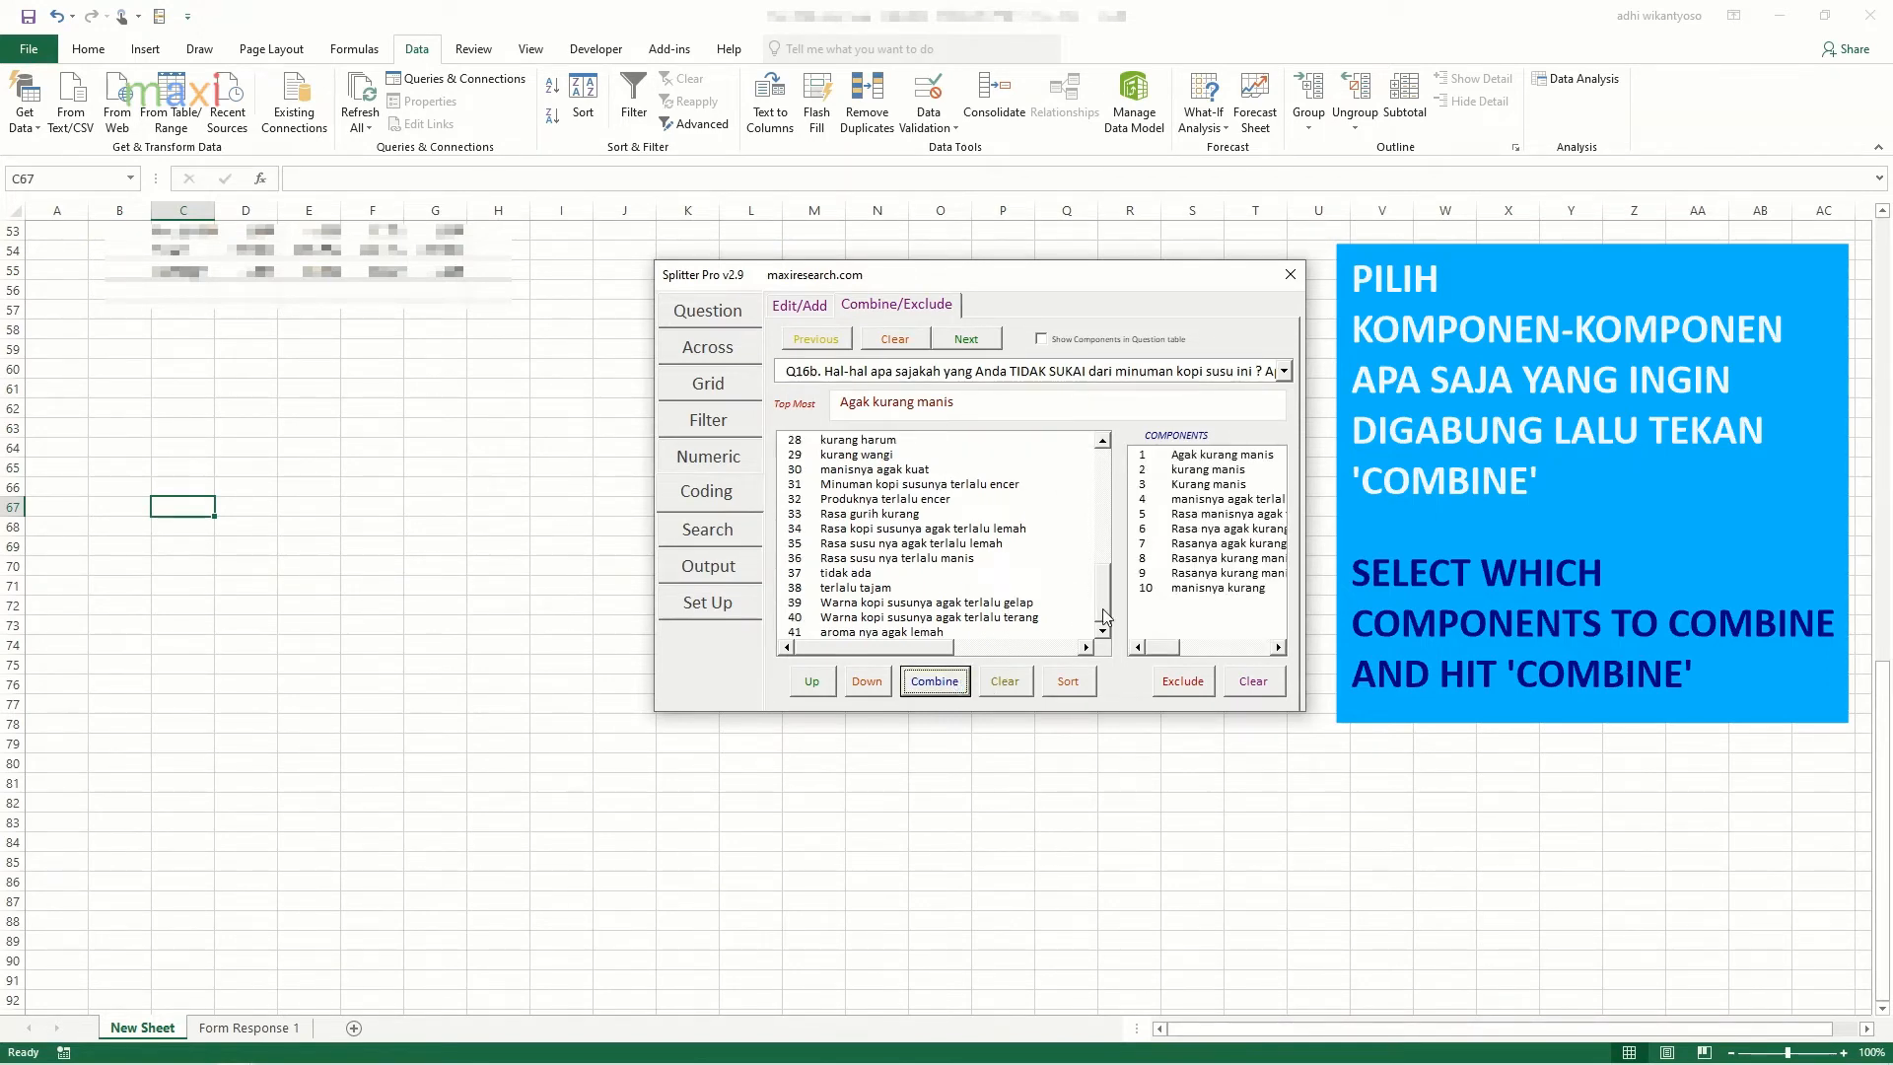
{"action": "left_click", "coordinate": [940, 443]}
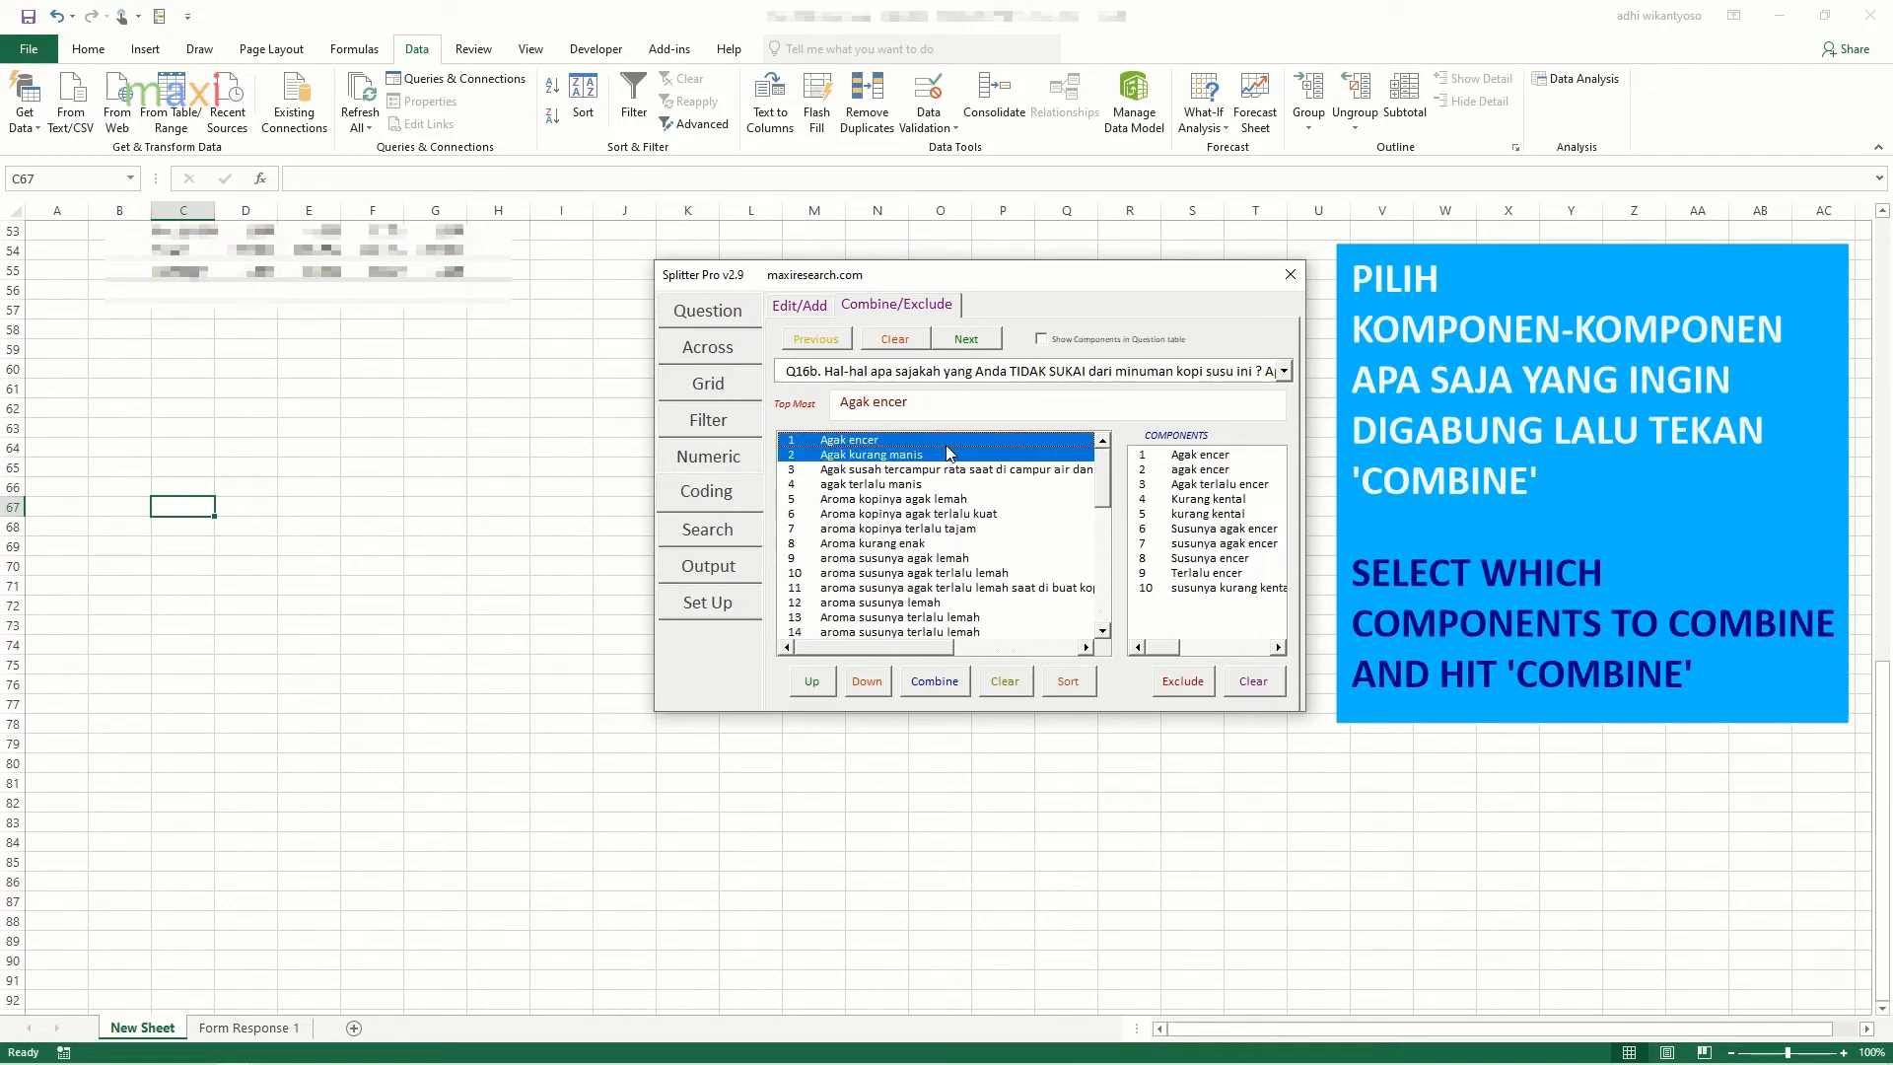
{"action": "left_click", "coordinate": [952, 441]}
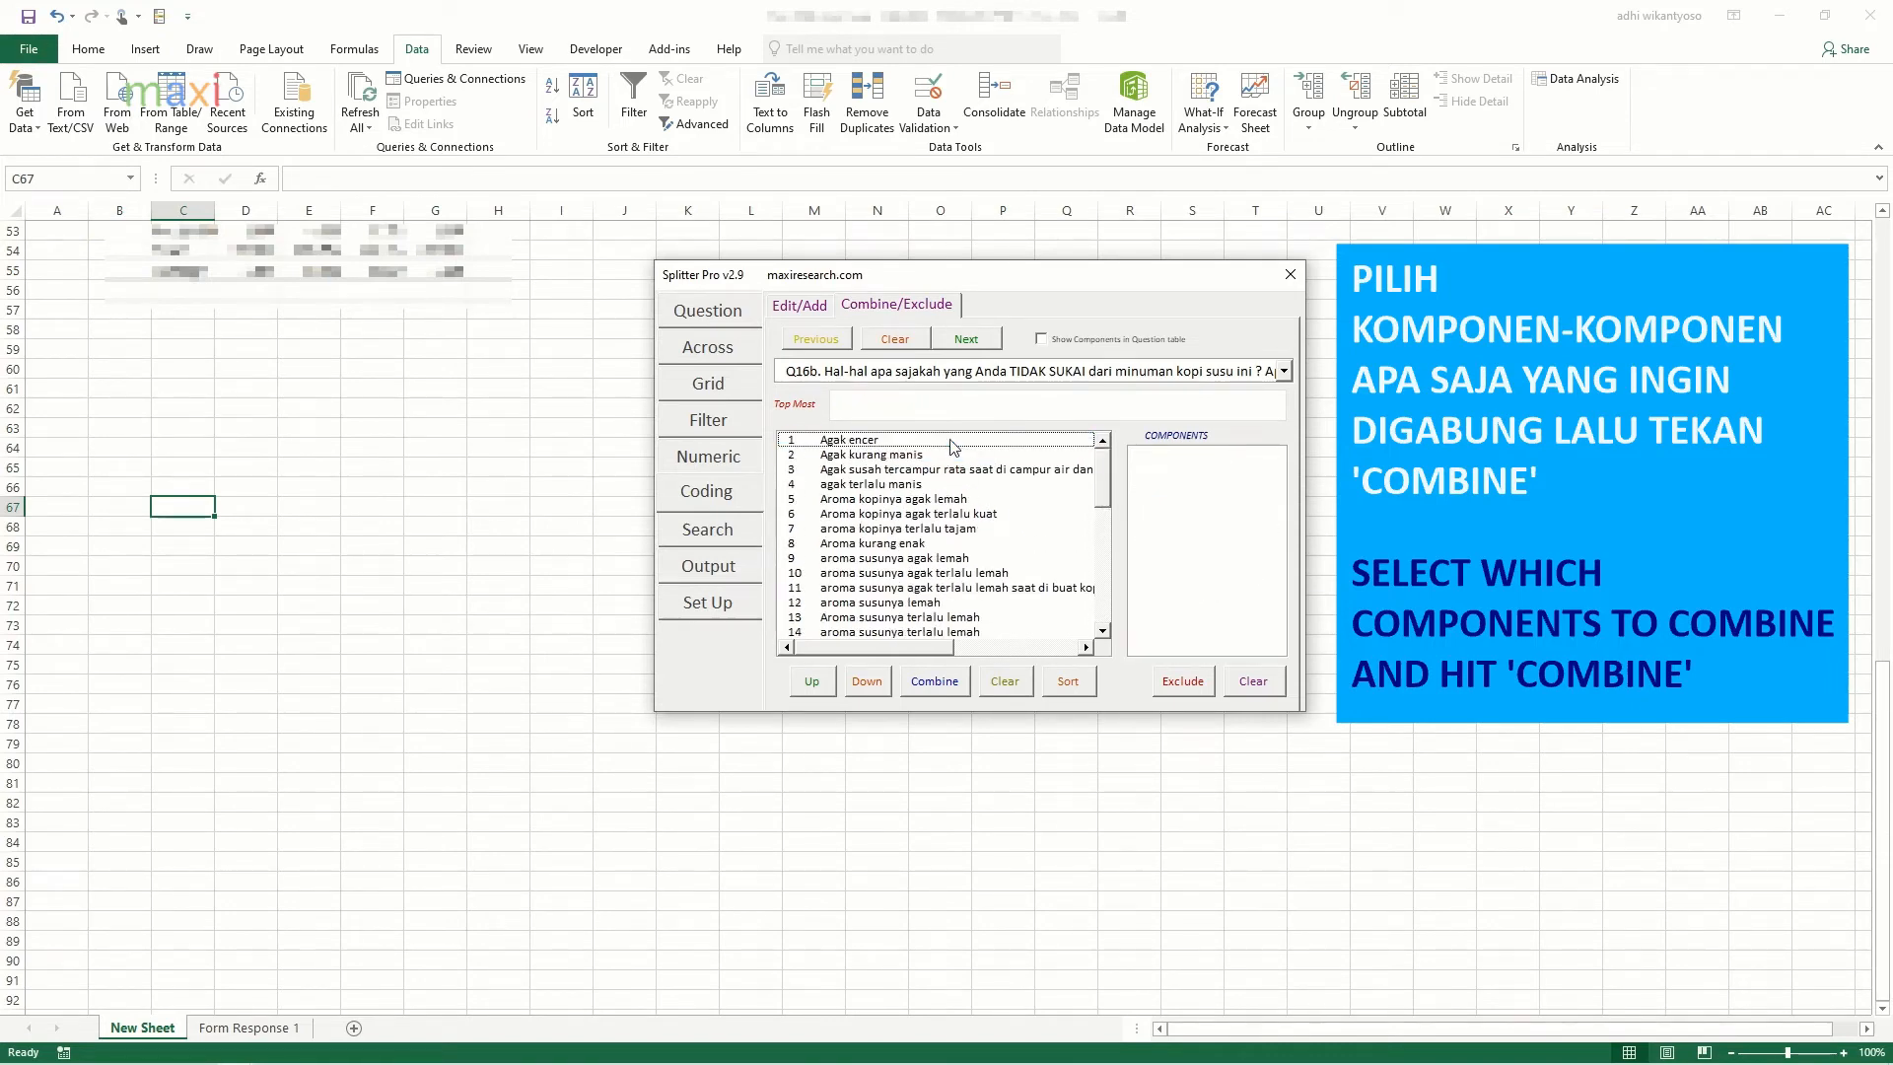
Step: Combine "Kopi susu nya terlalu manis", "manisnya agak kuat" and the "Rasa susu nya terlalu manis" group with "agak terlalu manis", leaving no component selected
{"action": "left_click", "coordinate": [1009, 487]}
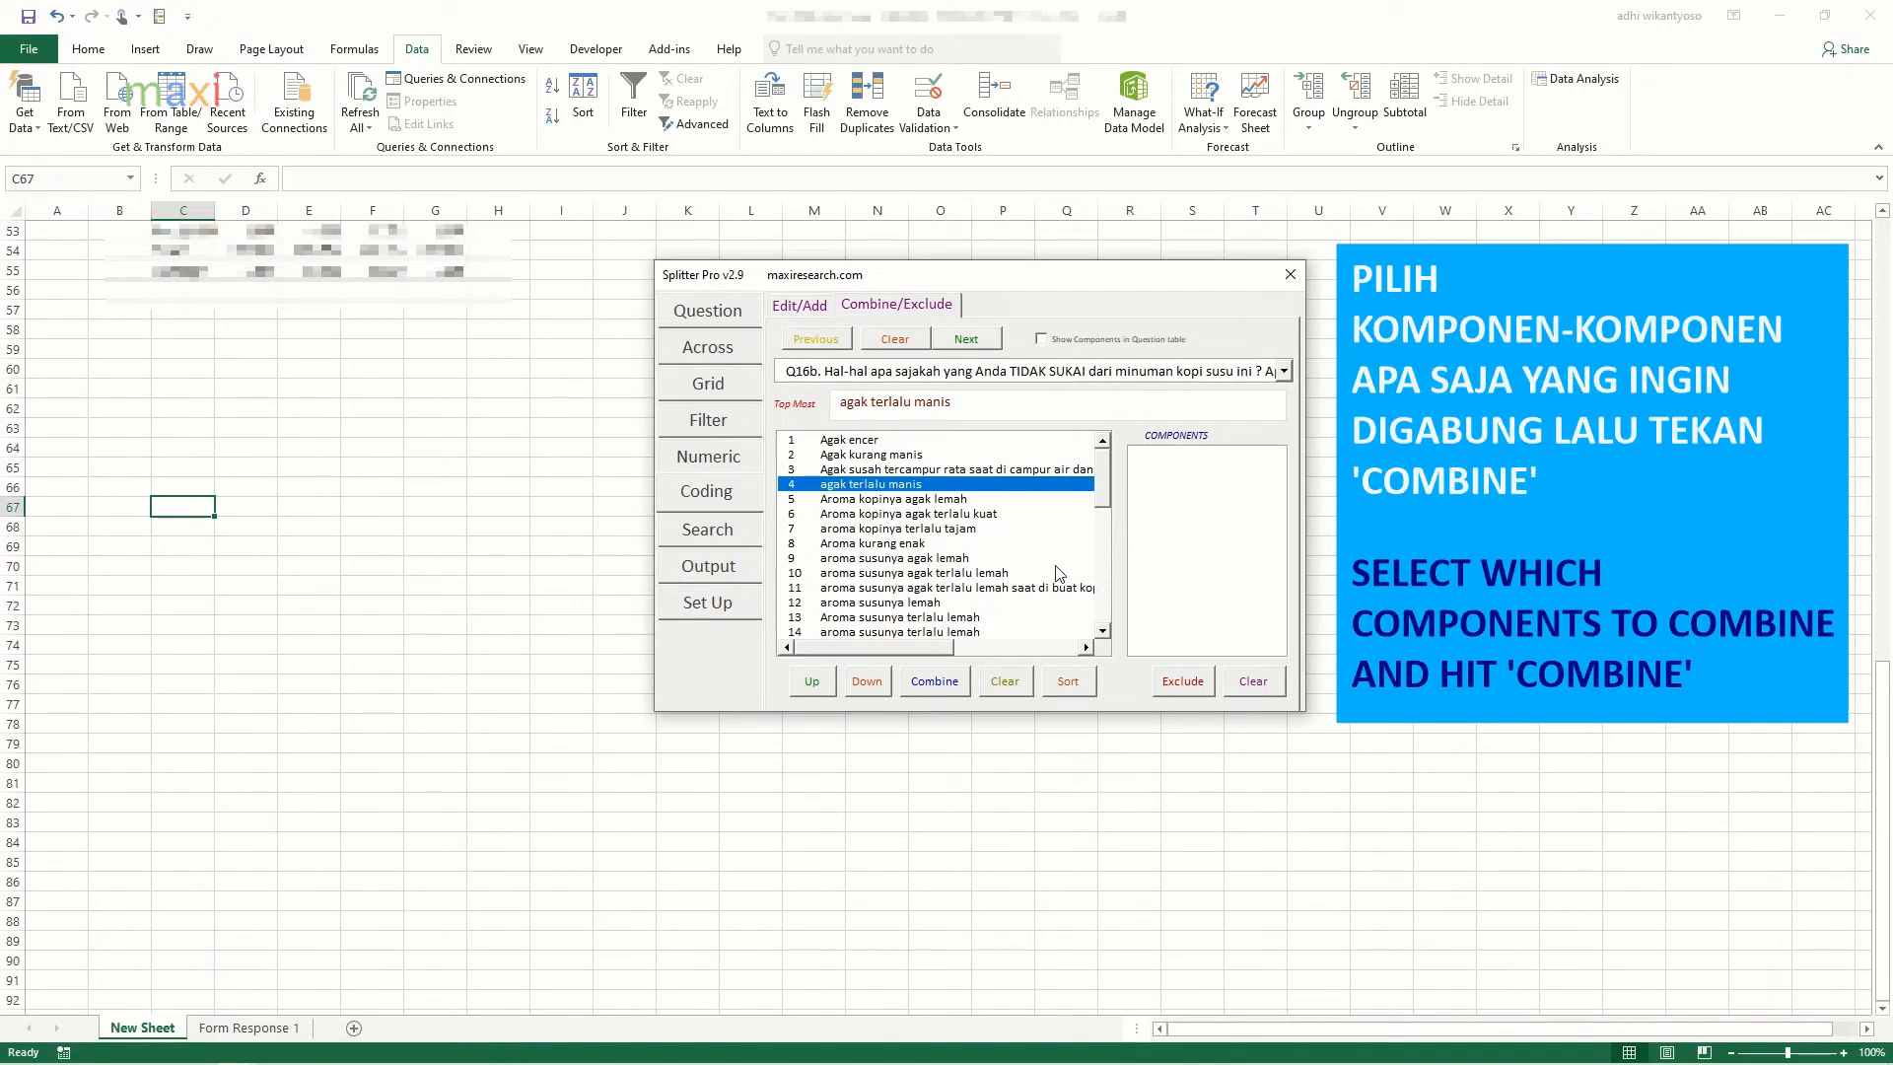
{"action": "left_click", "coordinate": [1103, 631]}
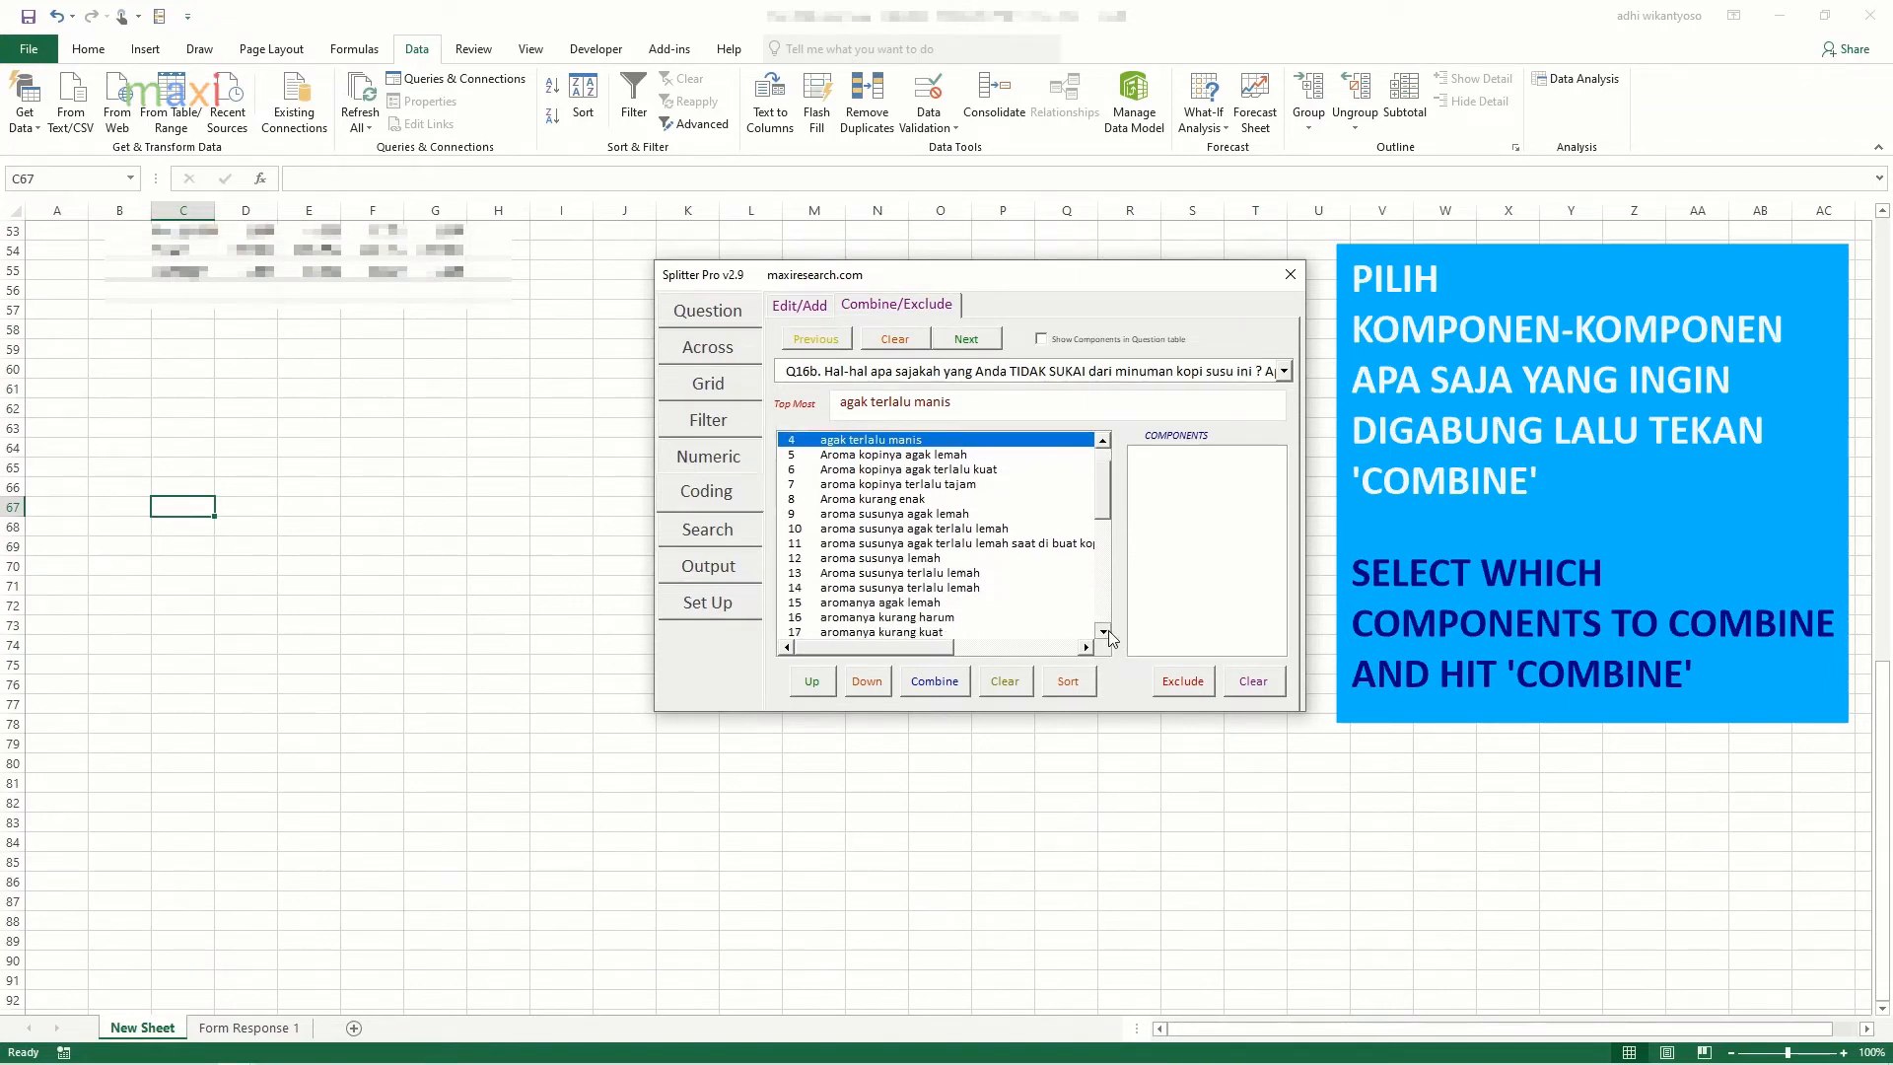
{"action": "left_click", "coordinate": [1103, 631]}
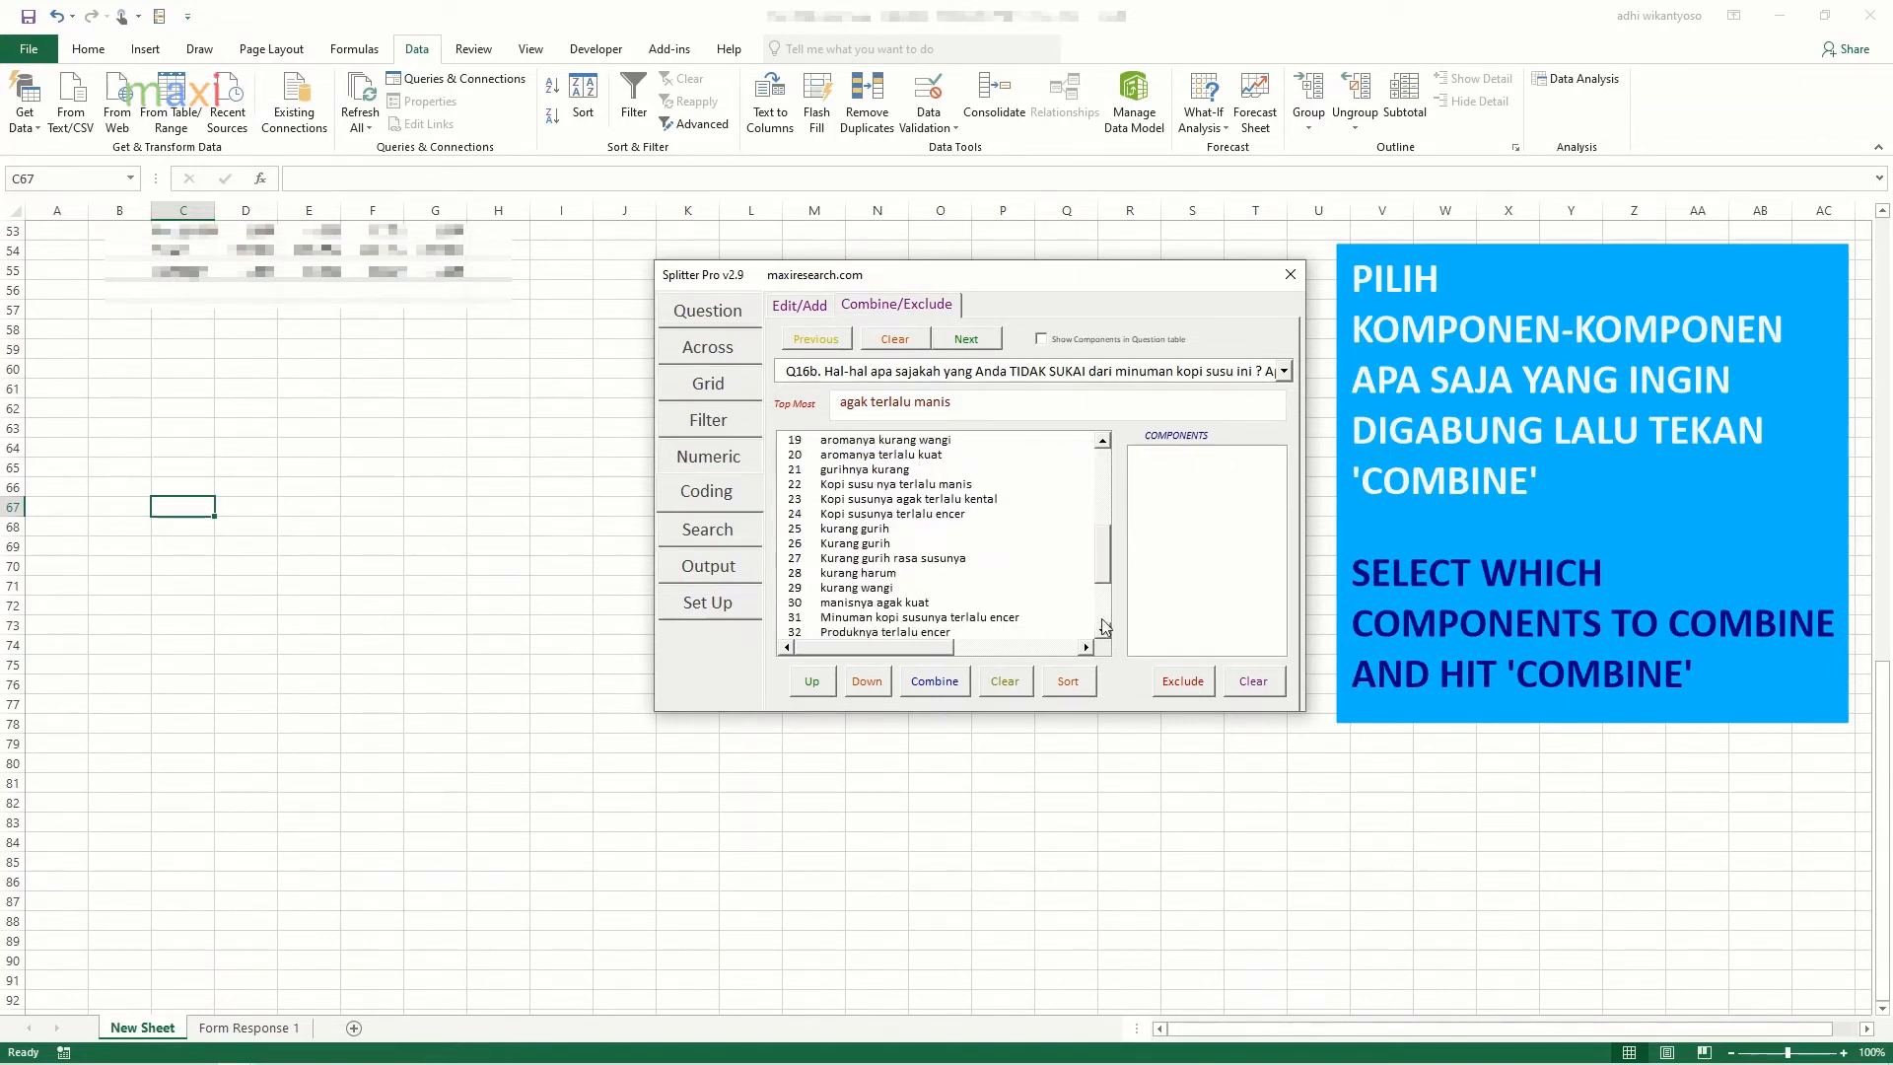
{"action": "left_click", "coordinate": [984, 485]}
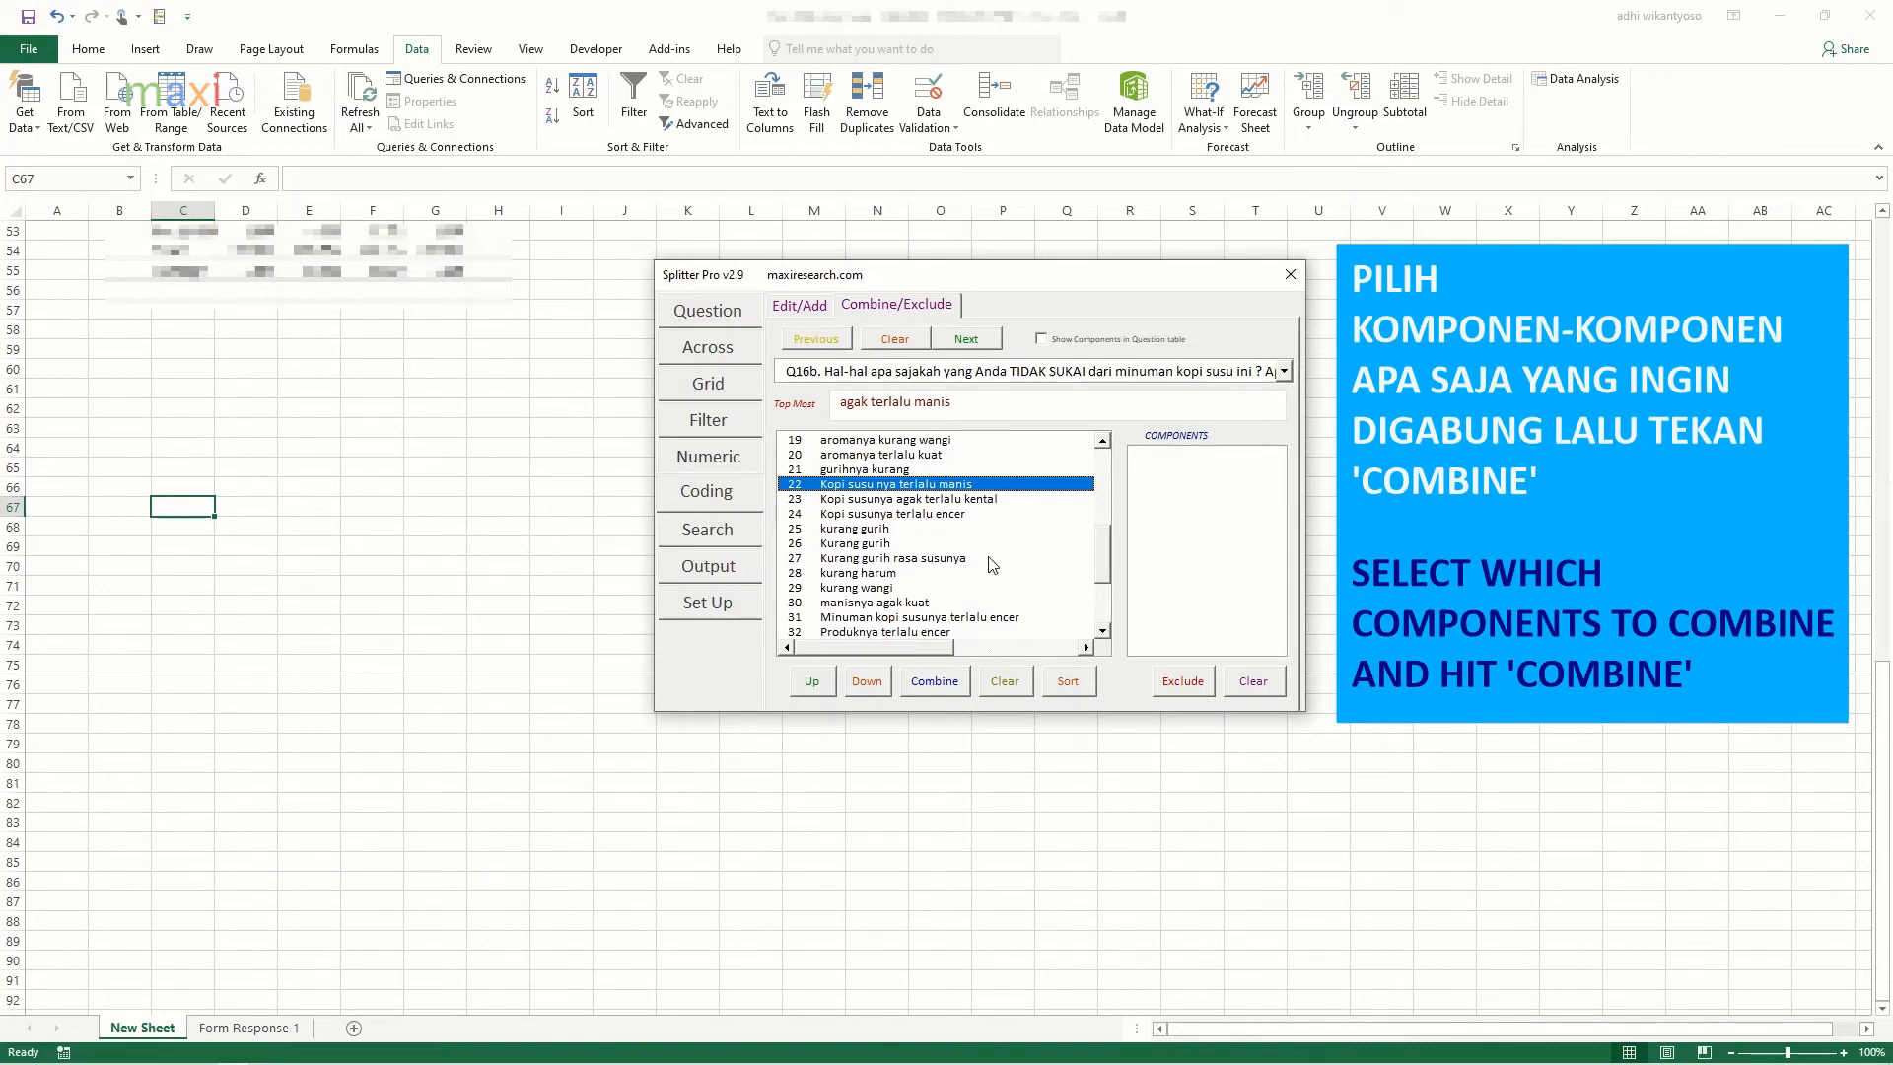
{"action": "left_click", "coordinate": [984, 603]}
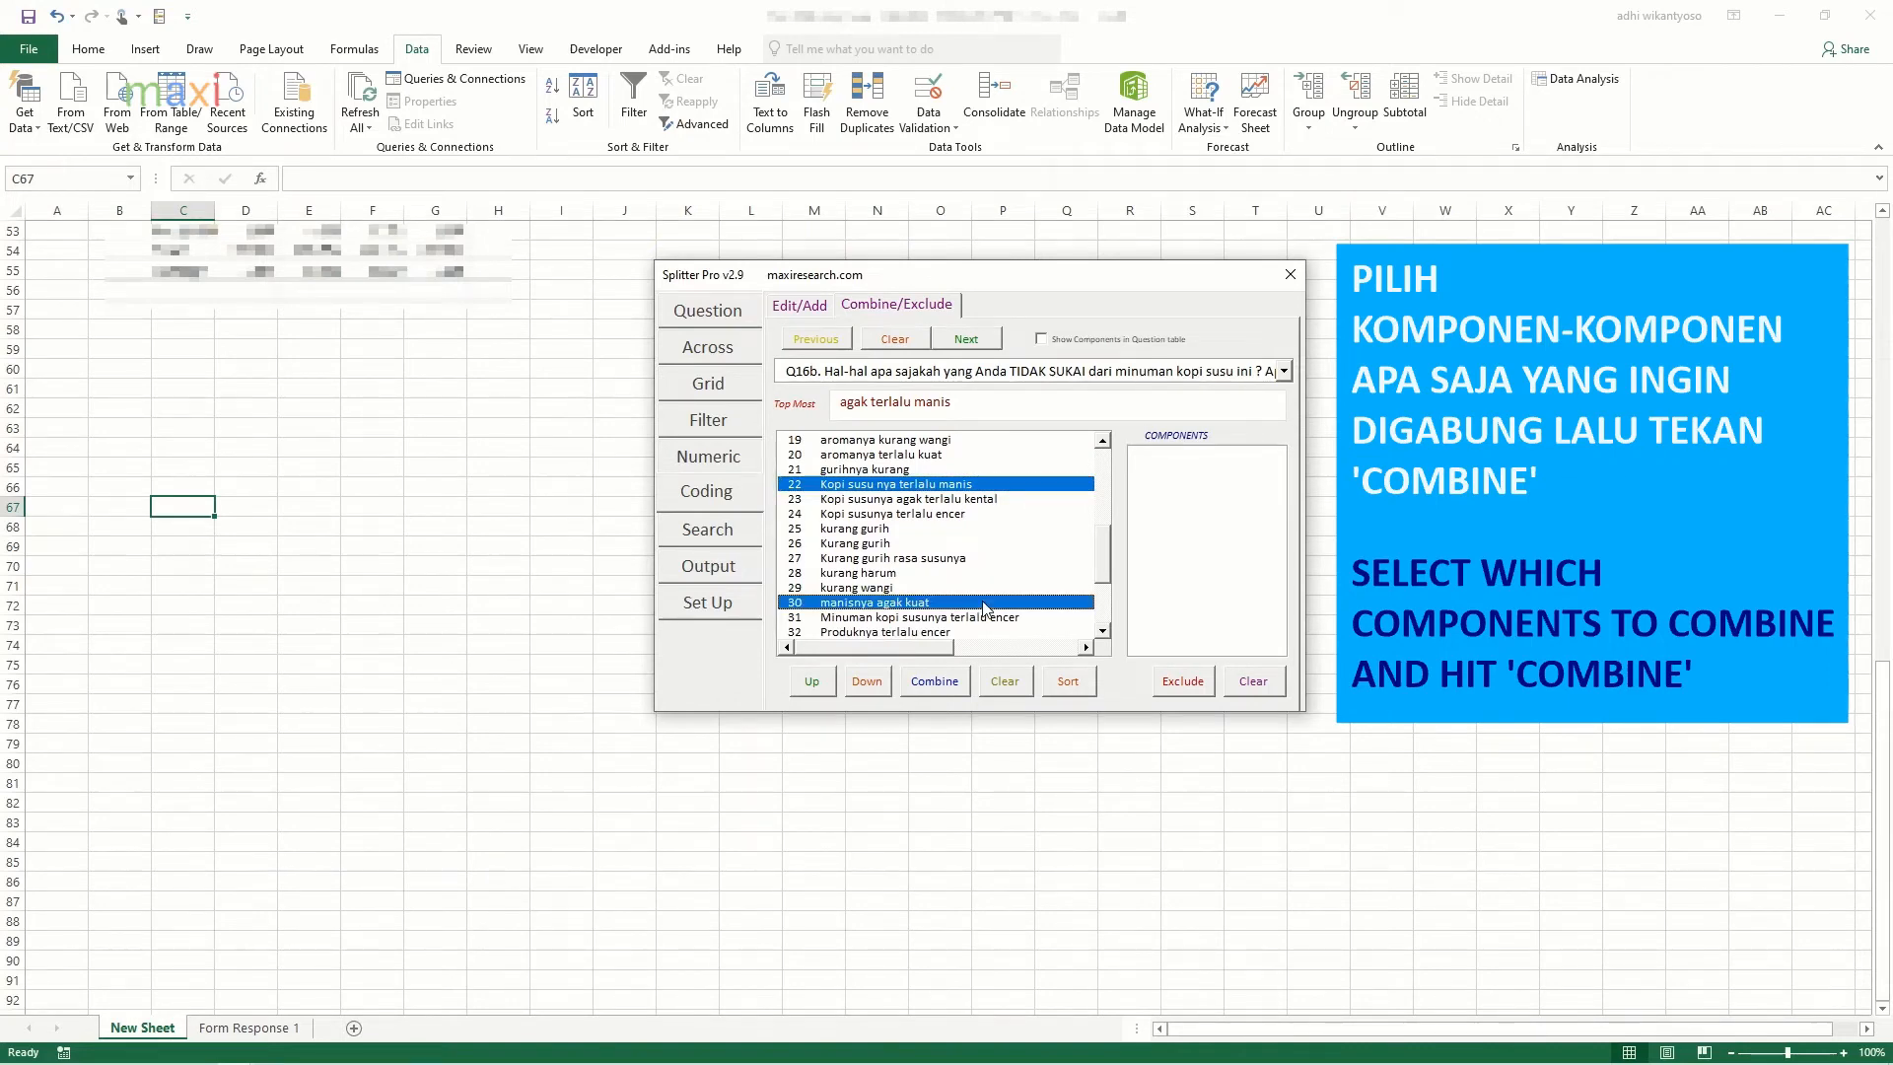
{"action": "left_click", "coordinate": [1102, 633]}
{"action": "left_click", "coordinate": [1100, 633]}
{"action": "left_click", "coordinate": [1100, 633]}
{"action": "left_click", "coordinate": [1100, 632]}
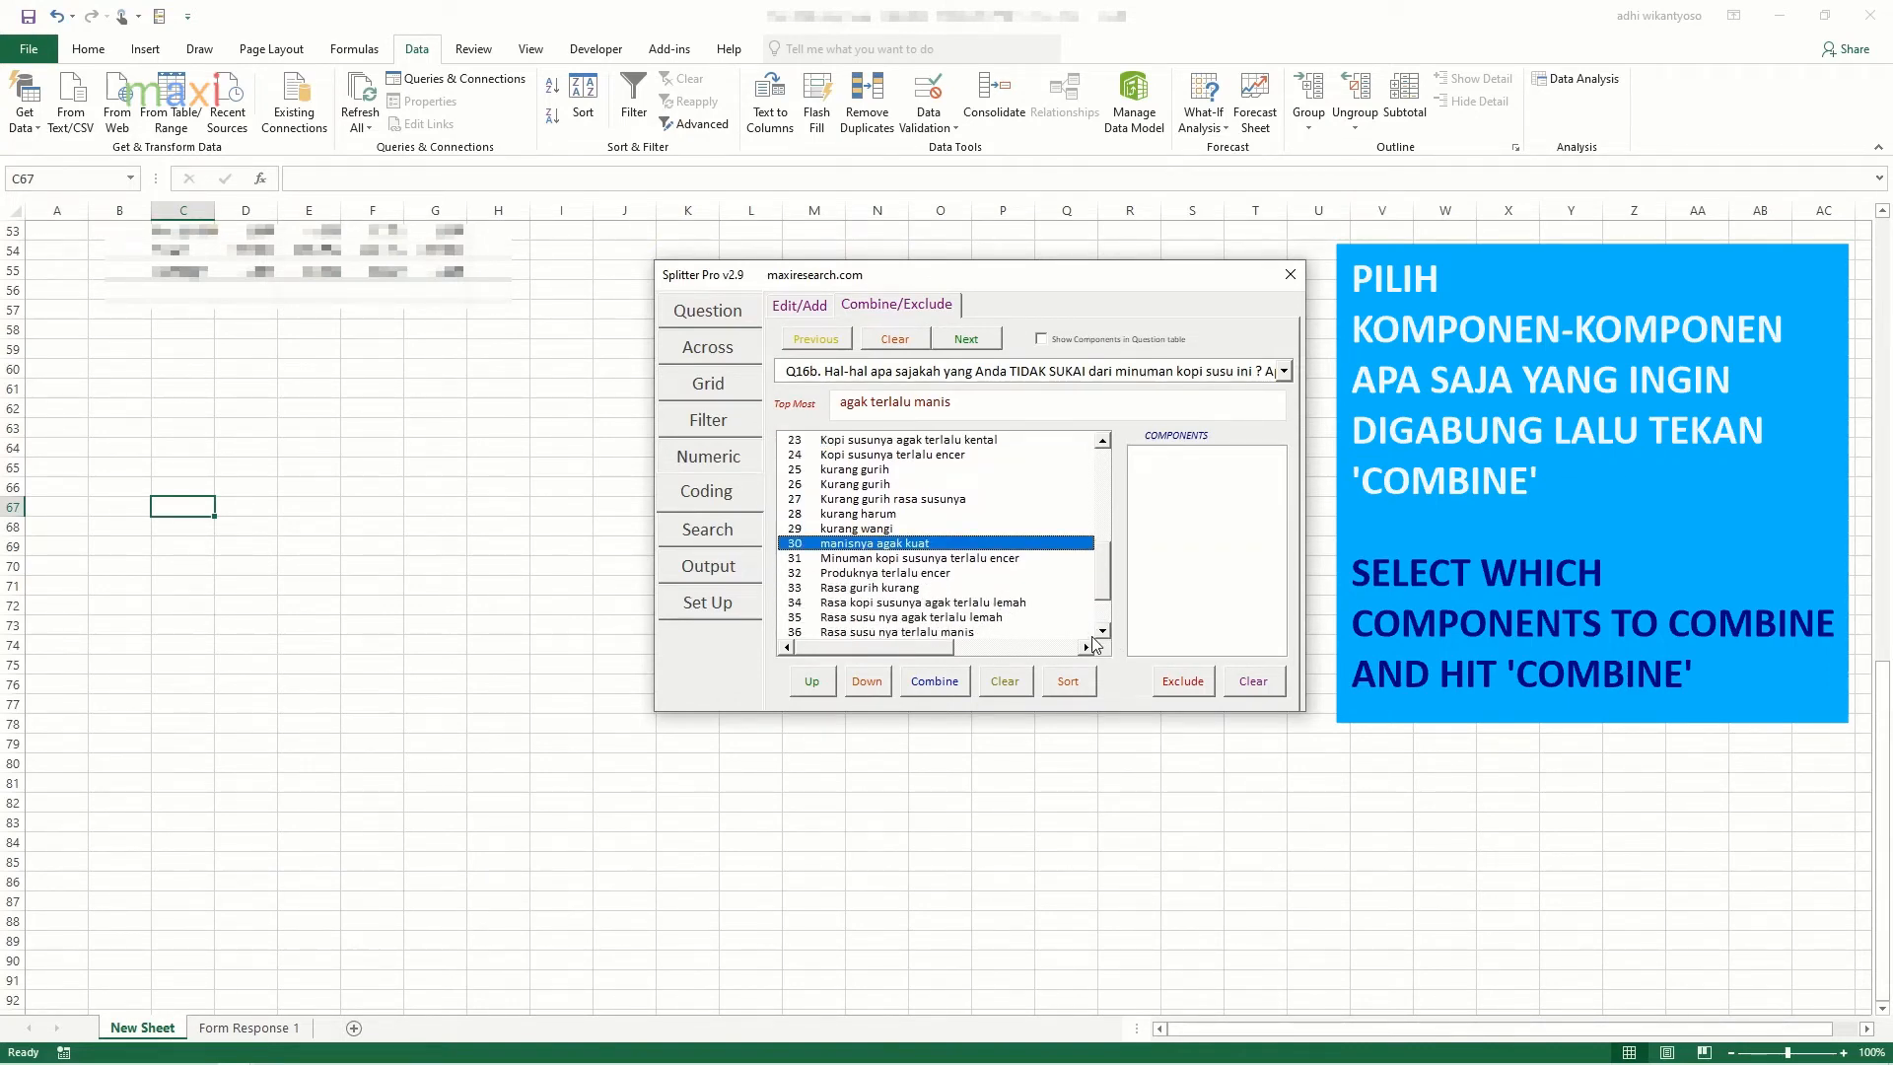
{"action": "left_click", "coordinate": [1025, 632]}
{"action": "left_click", "coordinate": [1102, 632]}
{"action": "left_click", "coordinate": [1102, 632]}
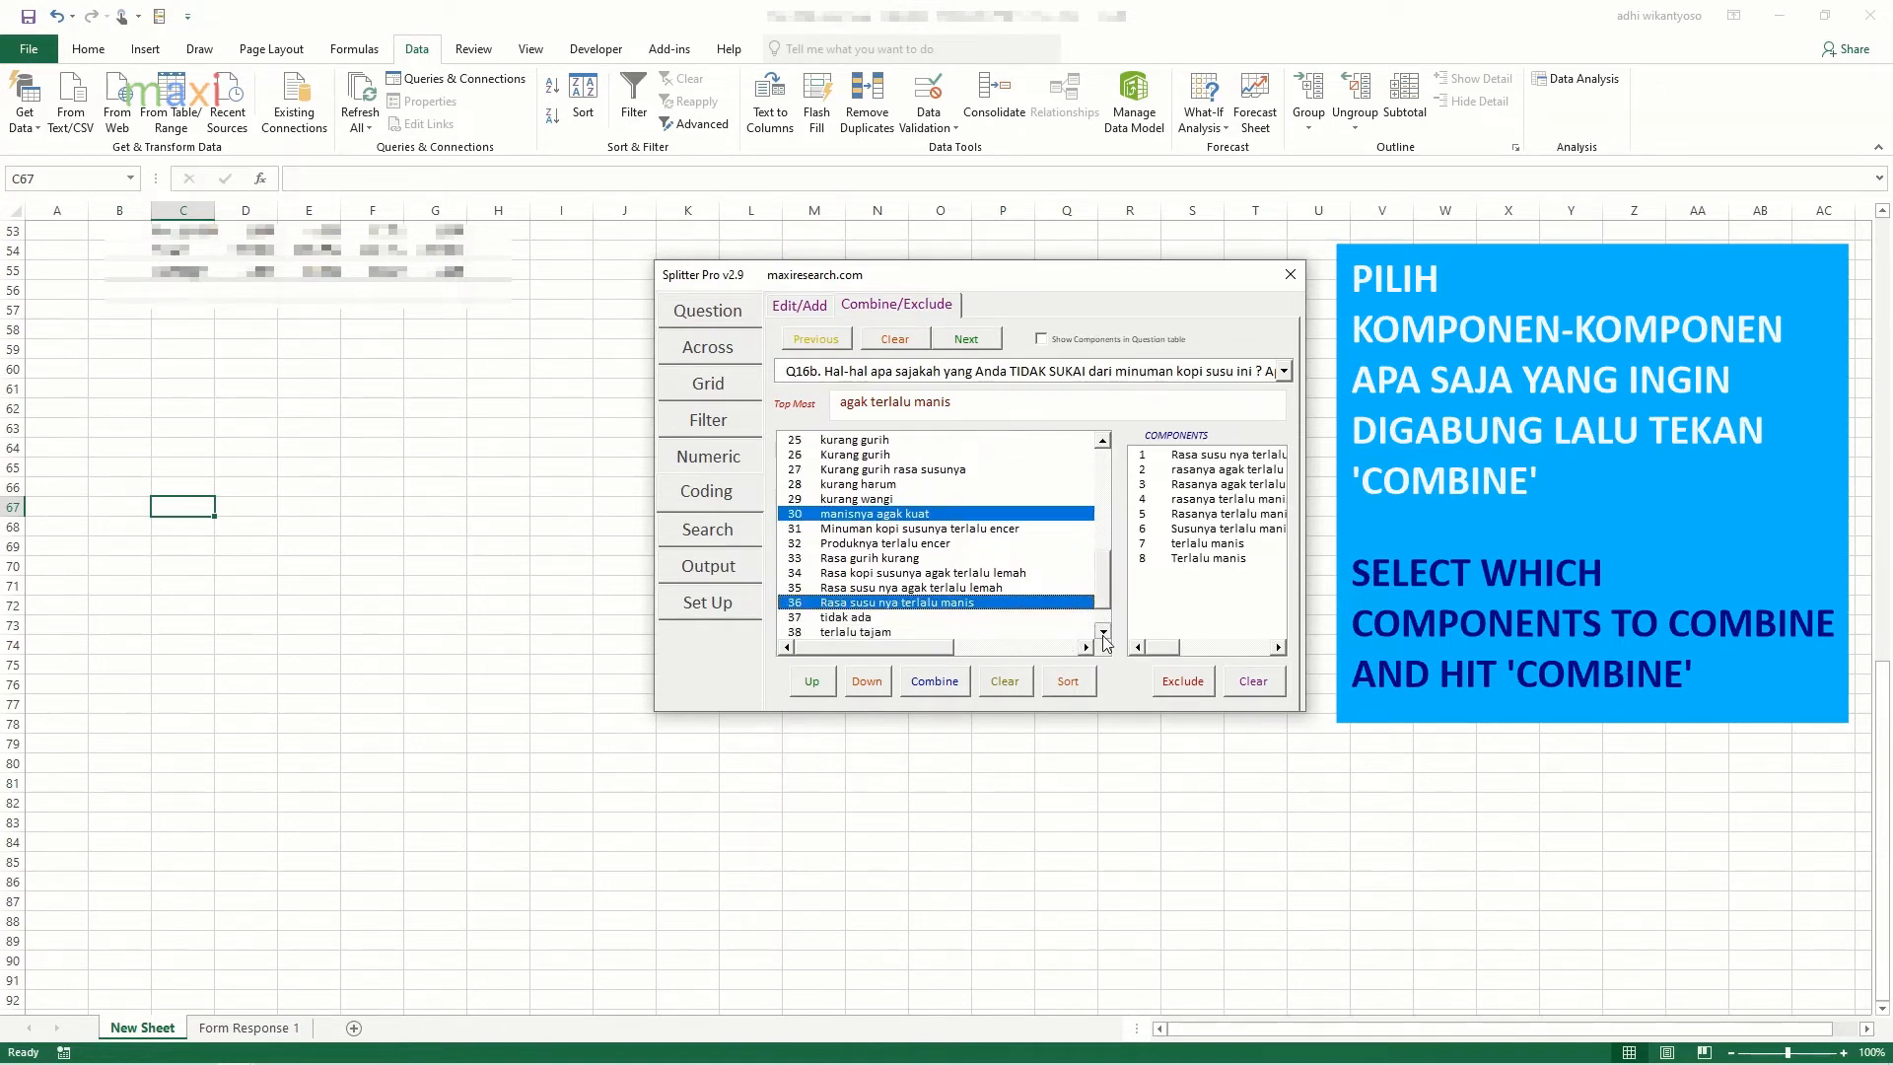
{"action": "left_click", "coordinate": [1102, 633]}
{"action": "left_click", "coordinate": [1102, 633]}
{"action": "left_click", "coordinate": [1102, 633]}
{"action": "left_click", "coordinate": [934, 681]}
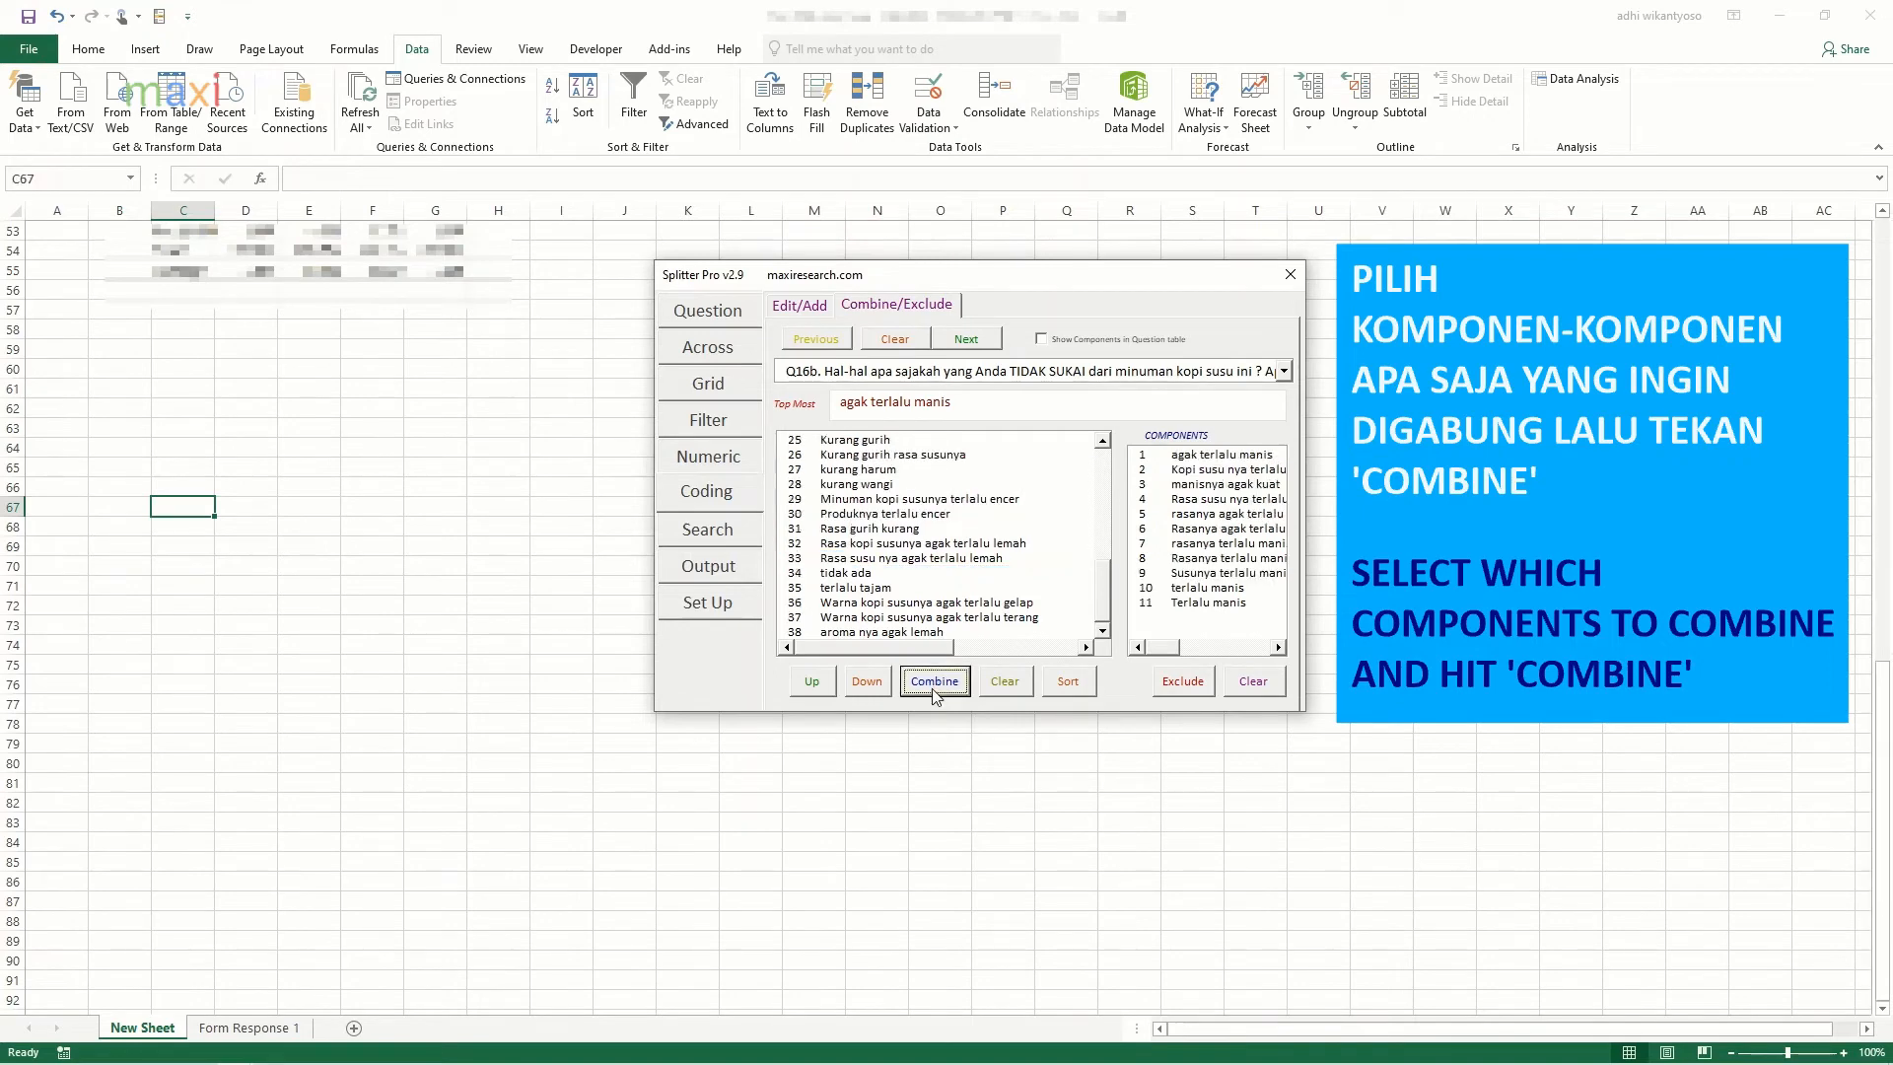
{"action": "left_click_drag", "start_coordinate": [1103, 621], "coordinate": [1096, 454]}
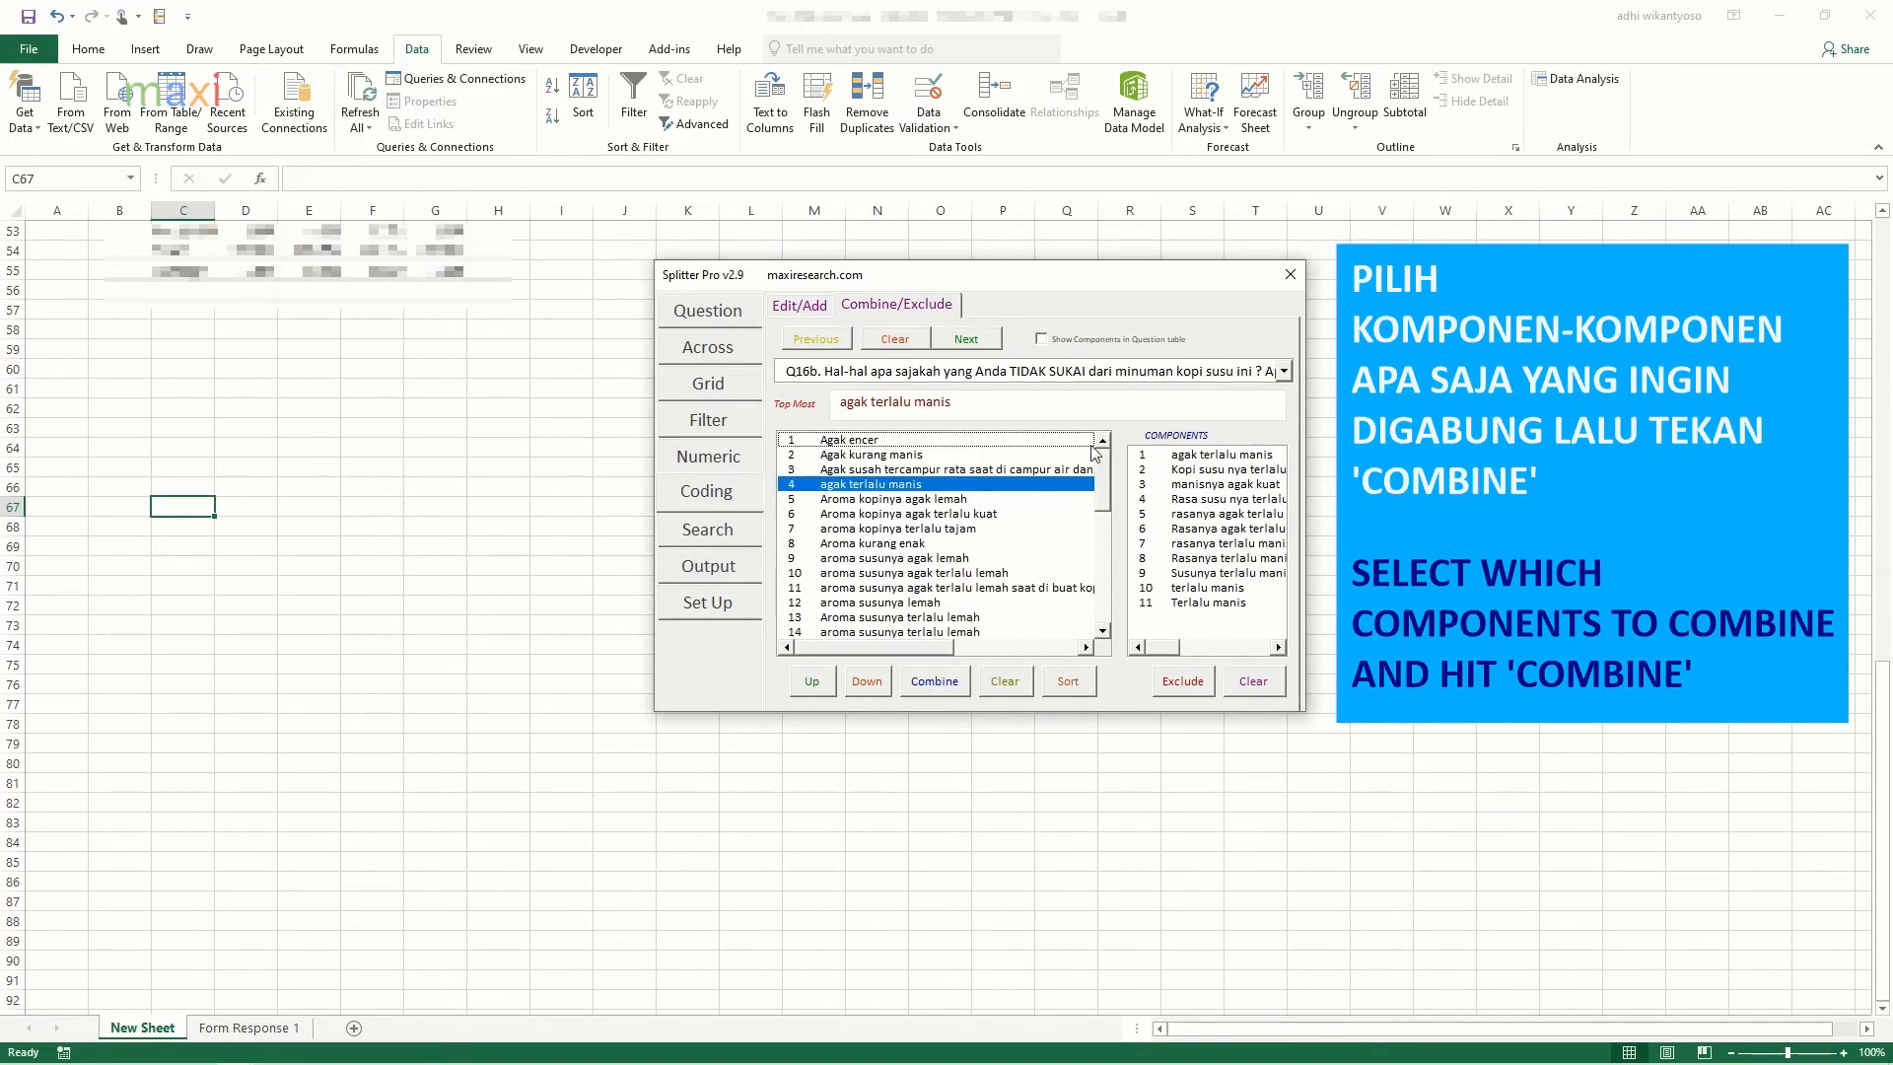
{"action": "left_click", "coordinate": [928, 486]}
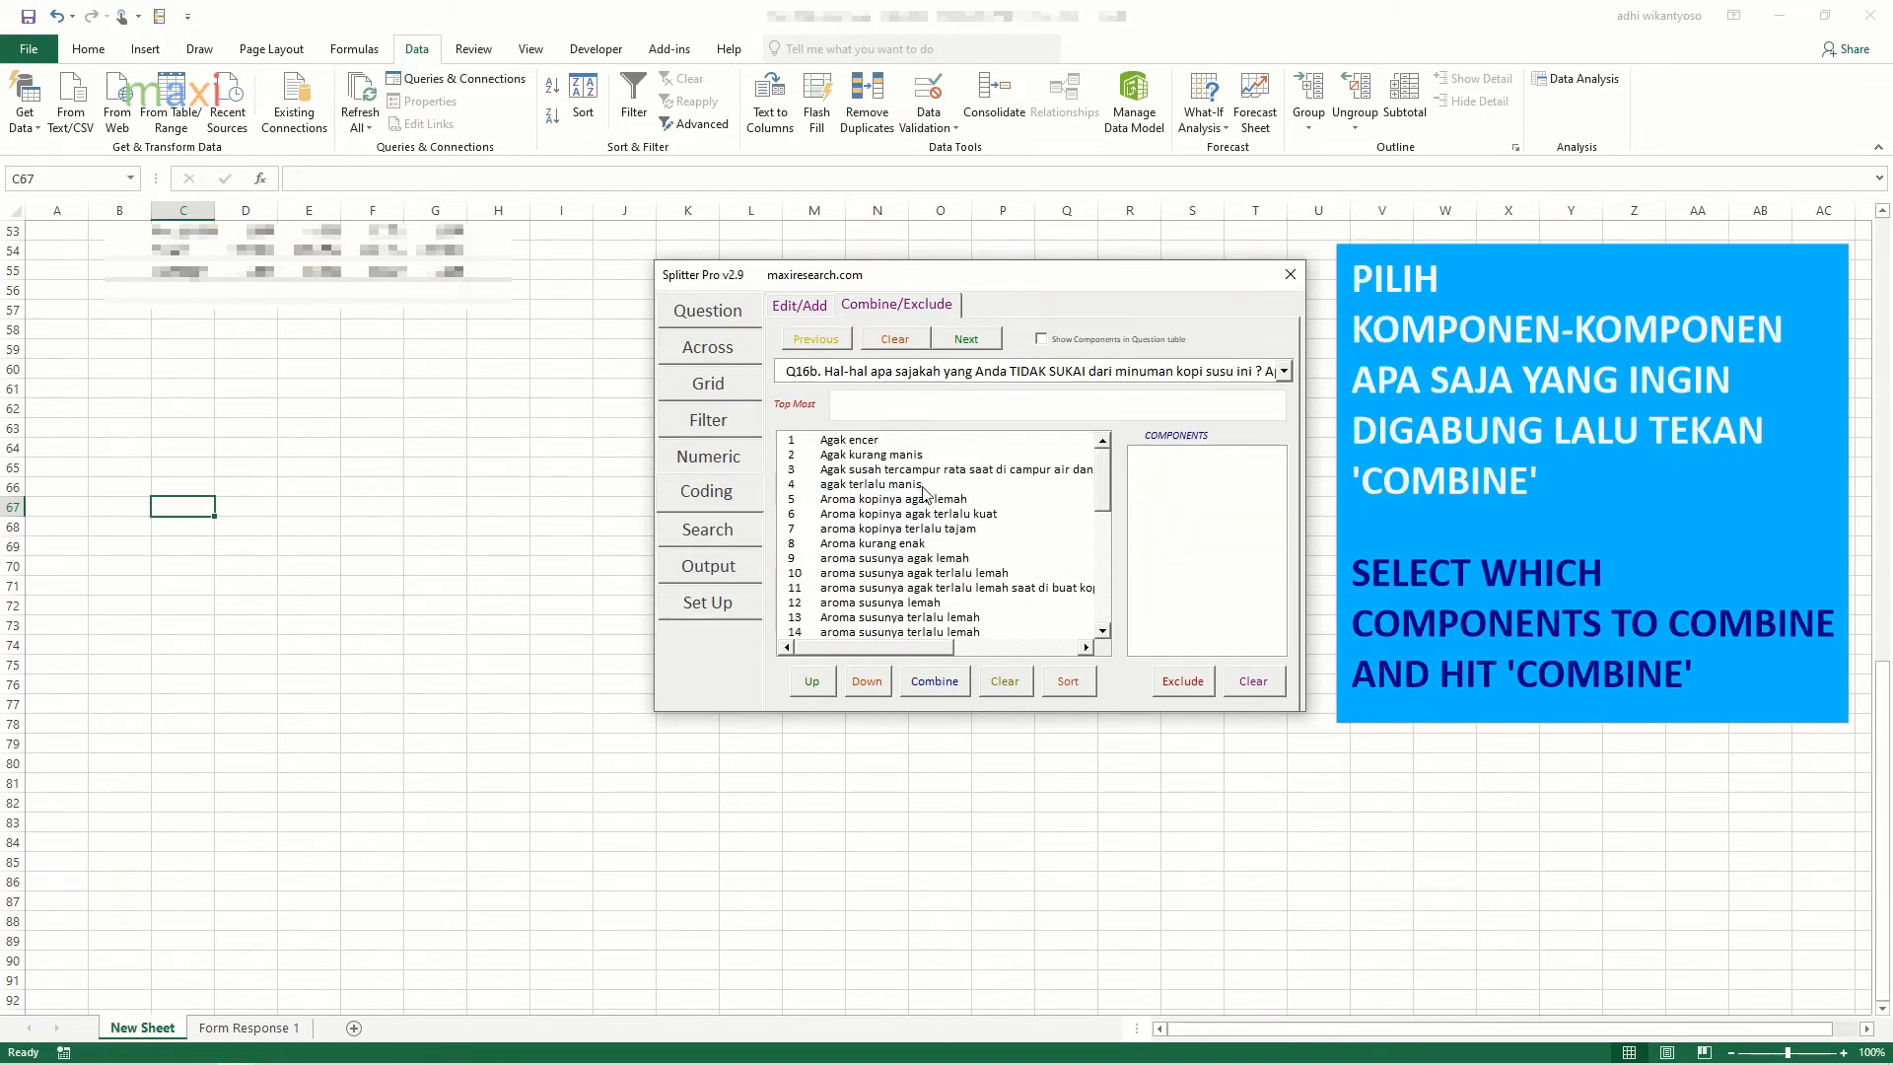
Step: Combine "aroma kopinya terlalu tajam" with "Aroma kopinya agak terlalu kuat"
{"action": "left_click", "coordinate": [1022, 514]}
{"action": "left_click", "coordinate": [1026, 521]}
{"action": "left_click", "coordinate": [1027, 521]}
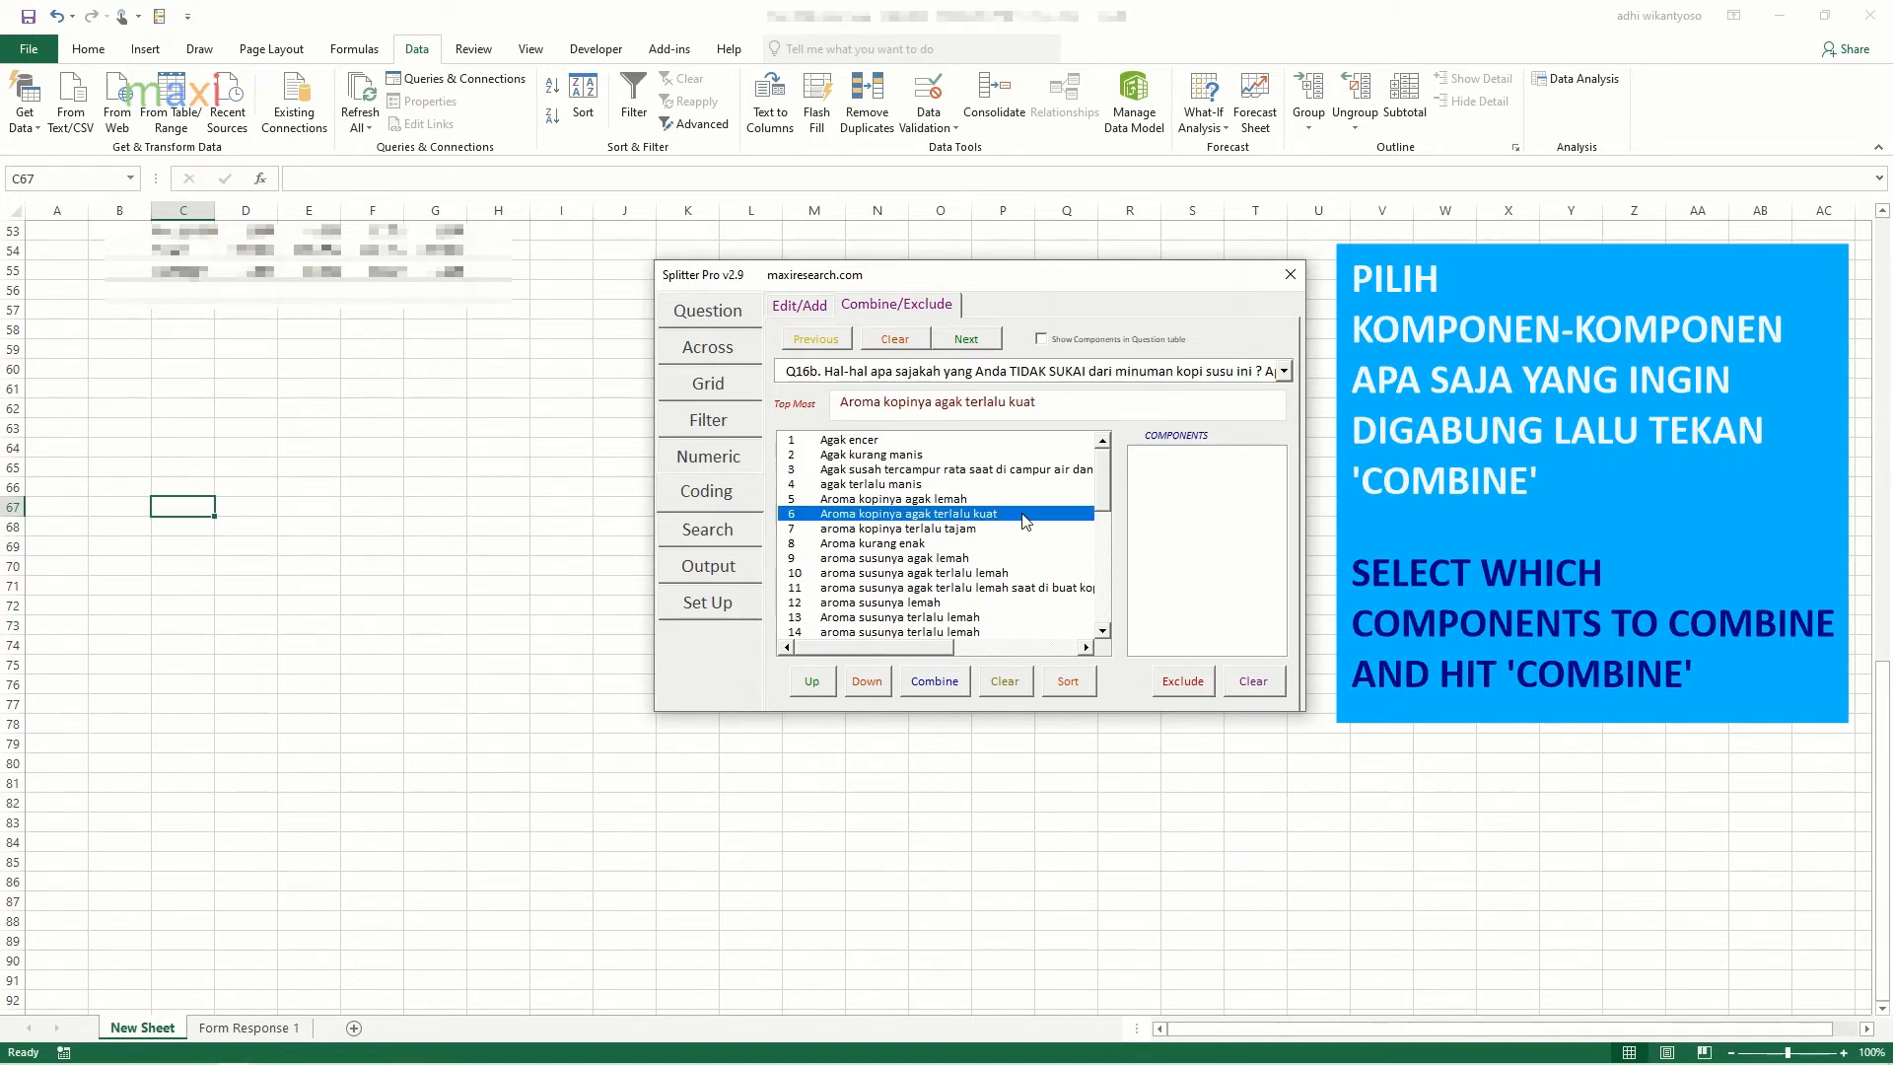
{"action": "left_click", "coordinate": [1027, 529]}
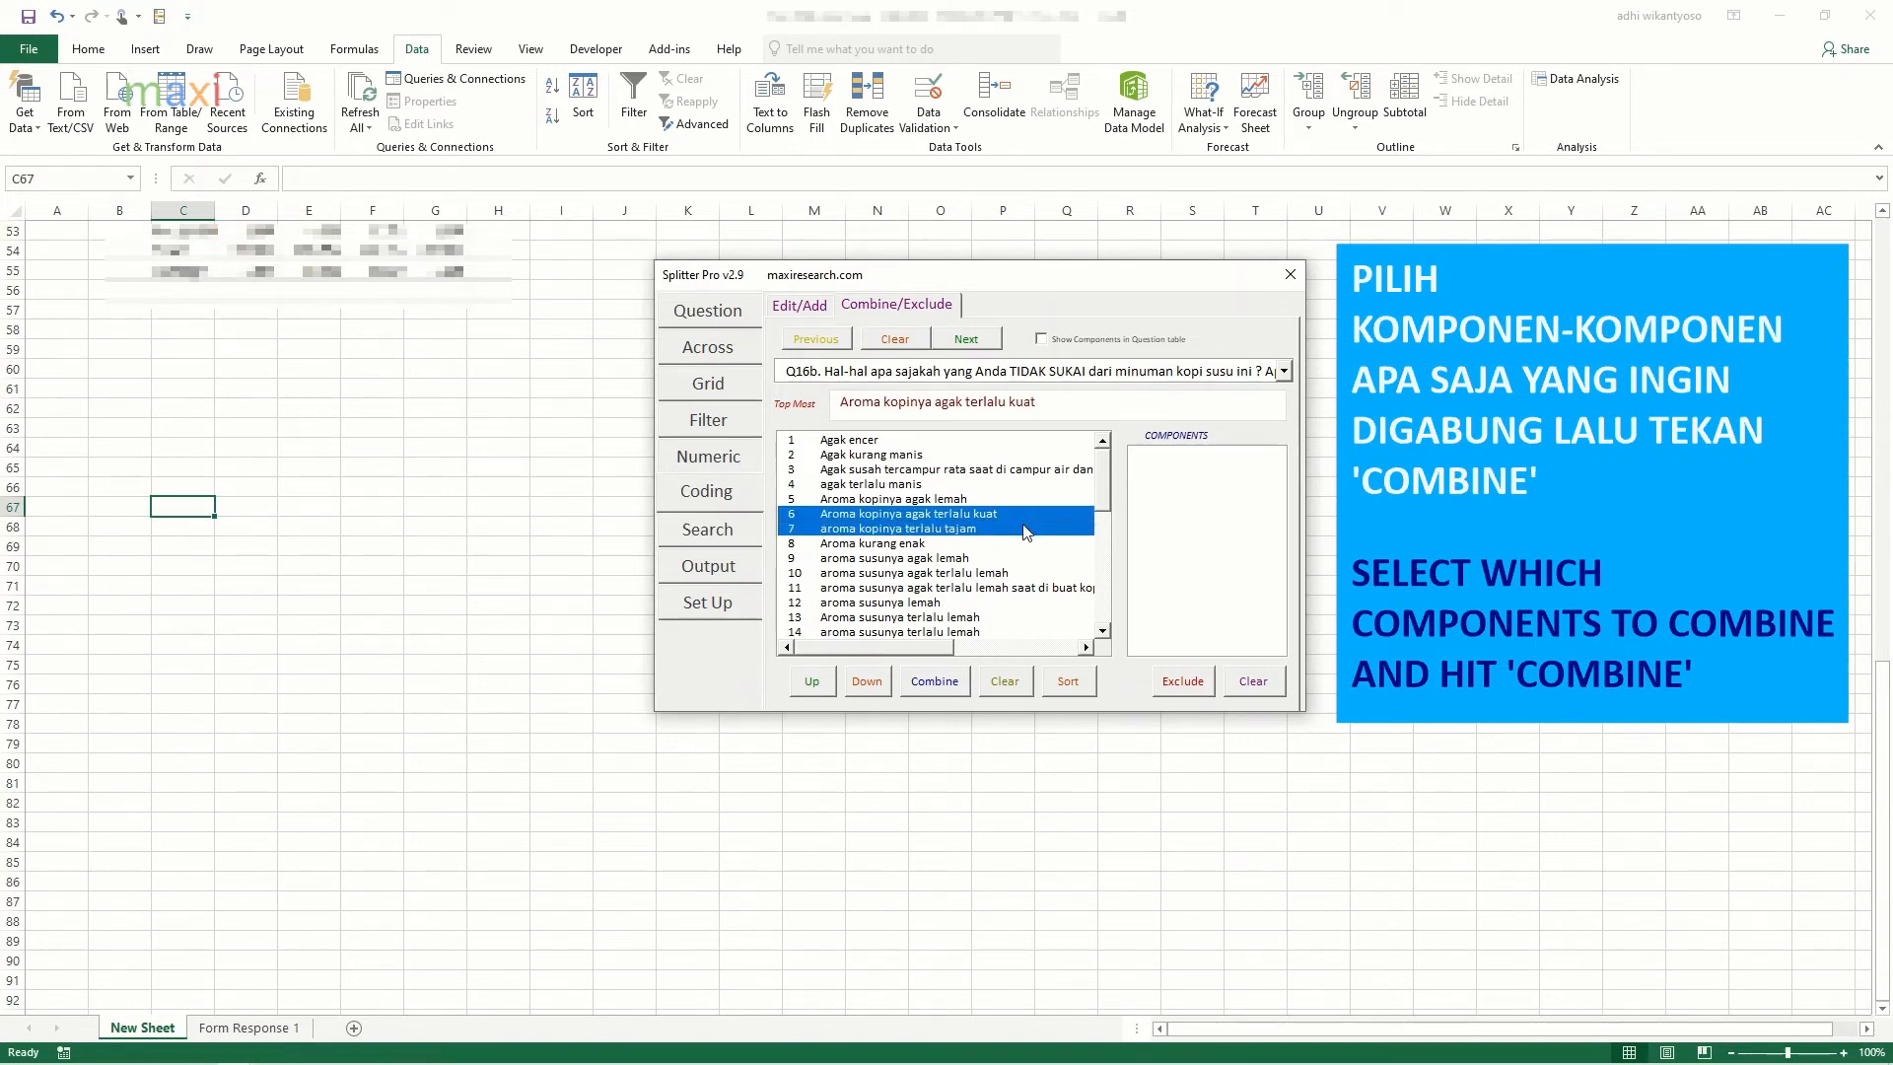
{"action": "left_click", "coordinate": [937, 682]}
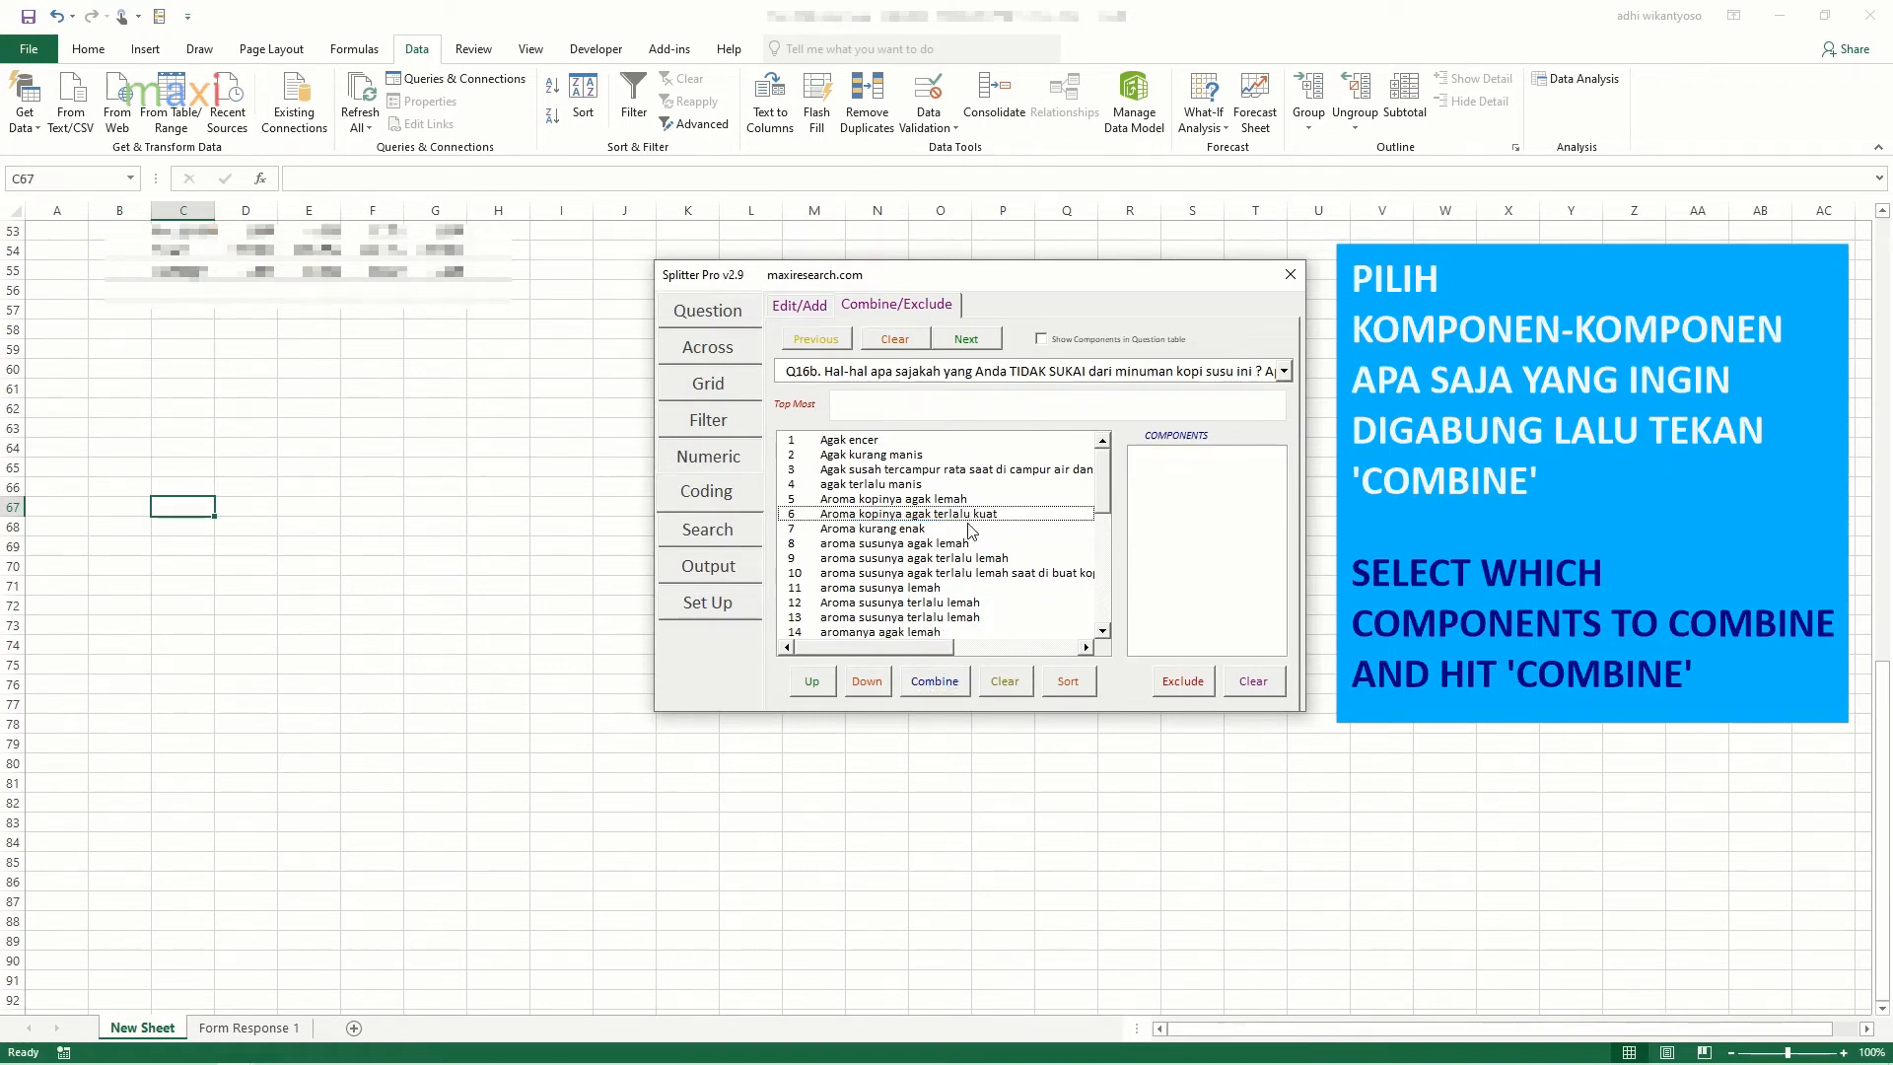
Step: Combine the six consecutive entries about weak milk aroma, from "aroma susunya agak lemah" through the second "aroma susunya terlalu lemah", and clear the selection
{"action": "left_click", "coordinate": [1004, 543]}
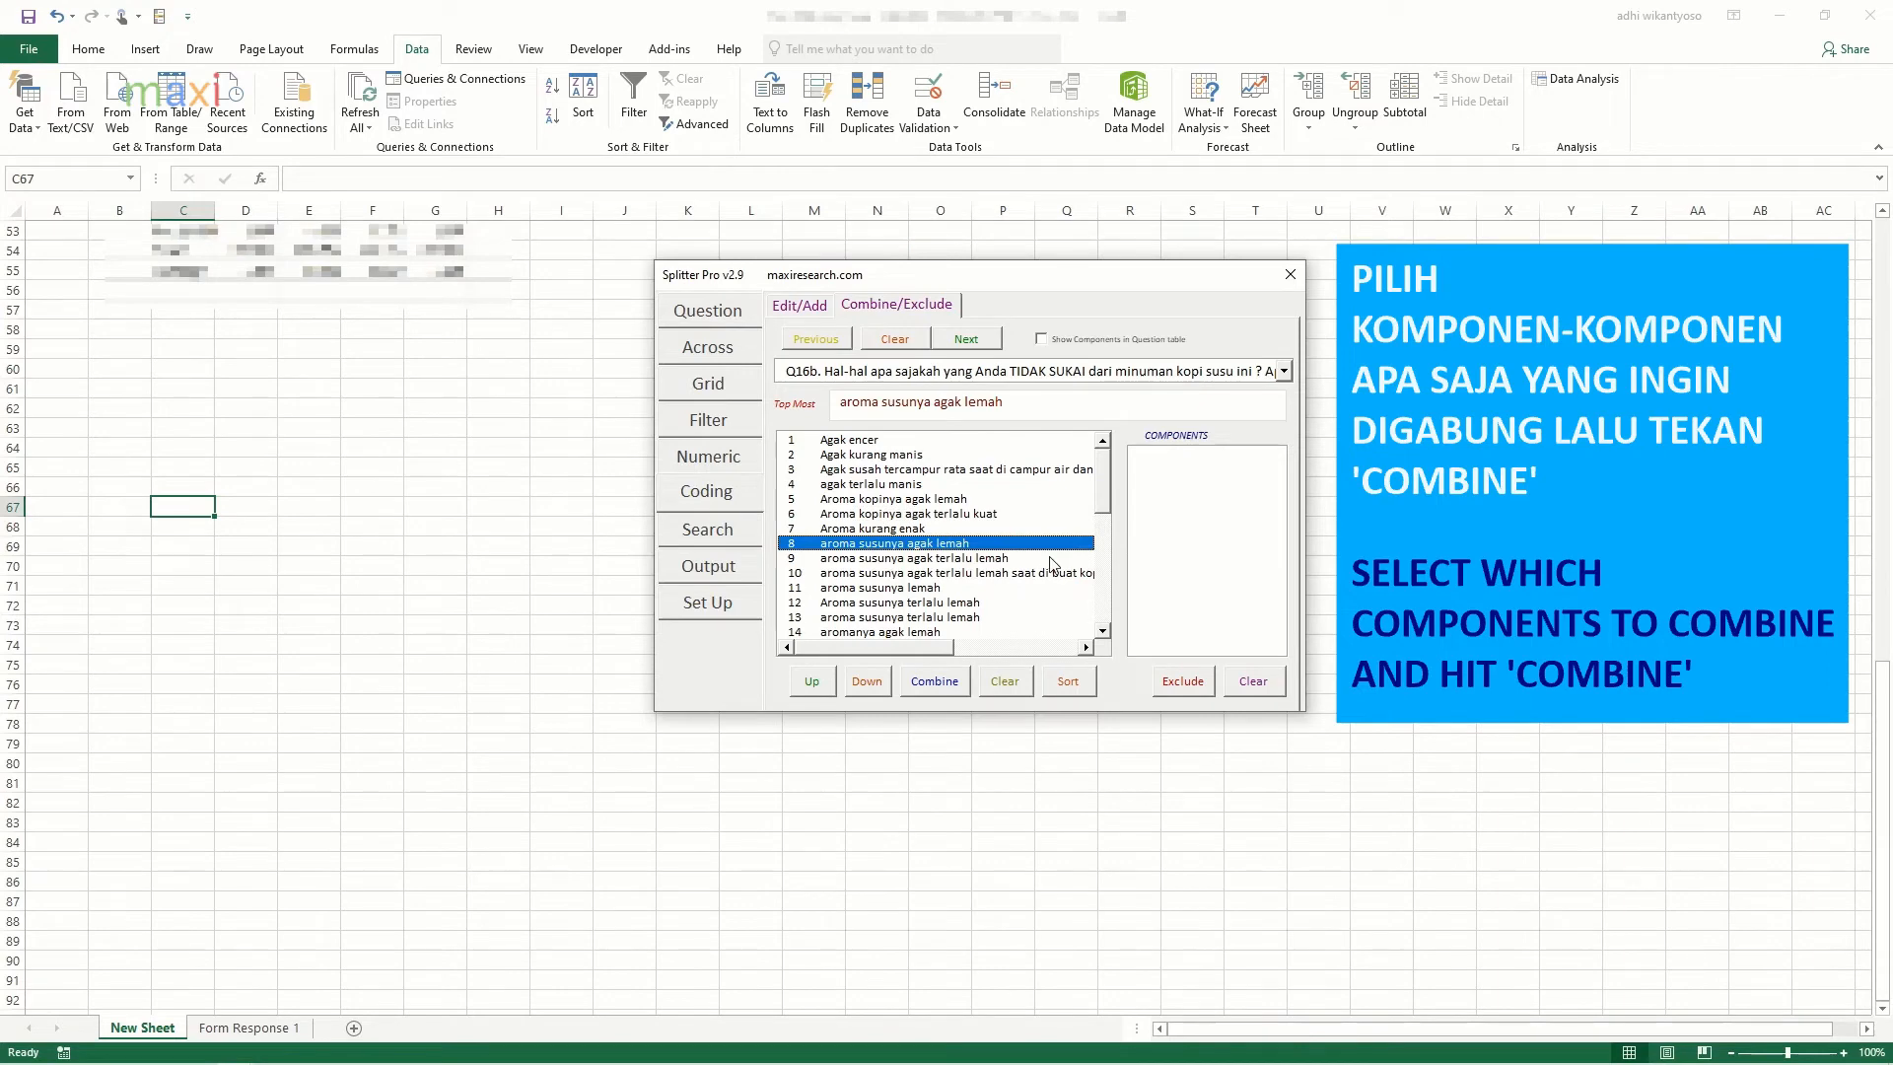
{"action": "left_click", "coordinate": [1051, 559]}
{"action": "left_click", "coordinate": [1054, 574]}
{"action": "left_click", "coordinate": [1048, 588]}
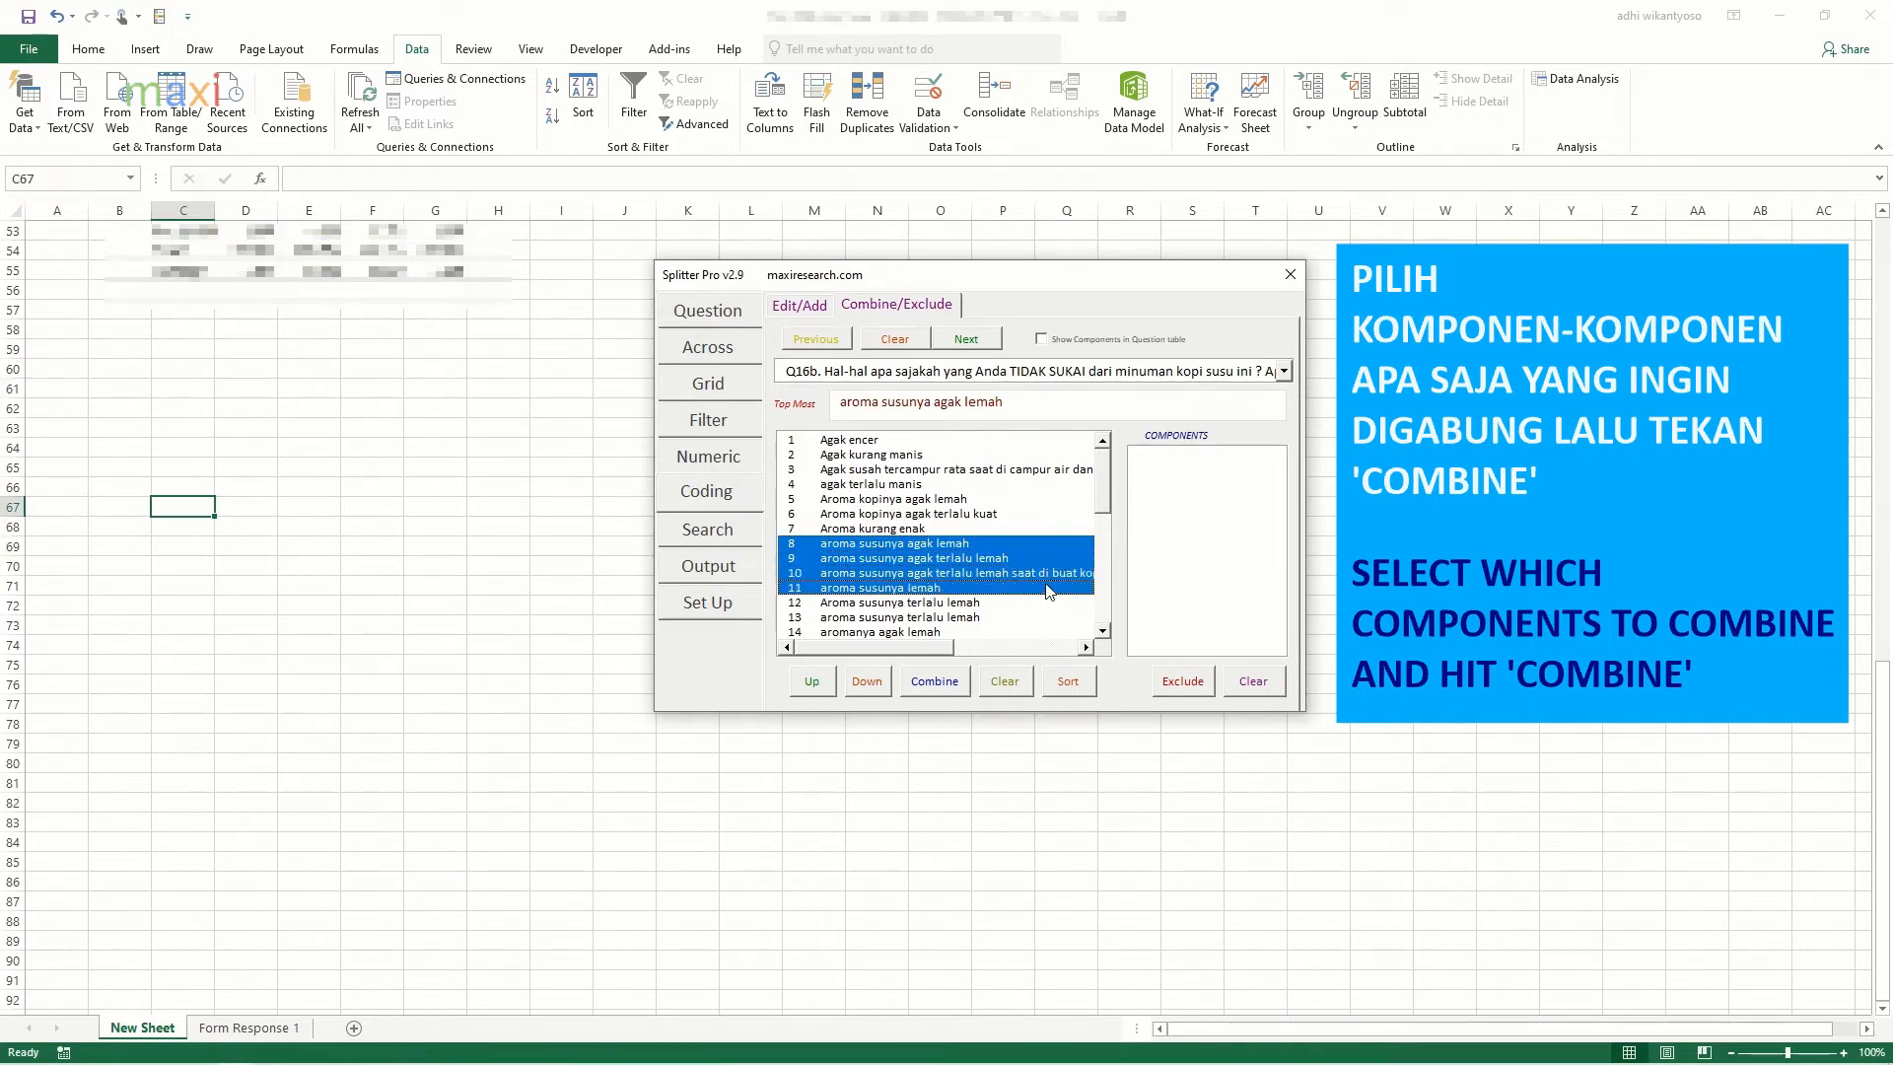
{"action": "left_click", "coordinate": [1051, 604]}
{"action": "left_click", "coordinate": [1051, 618]}
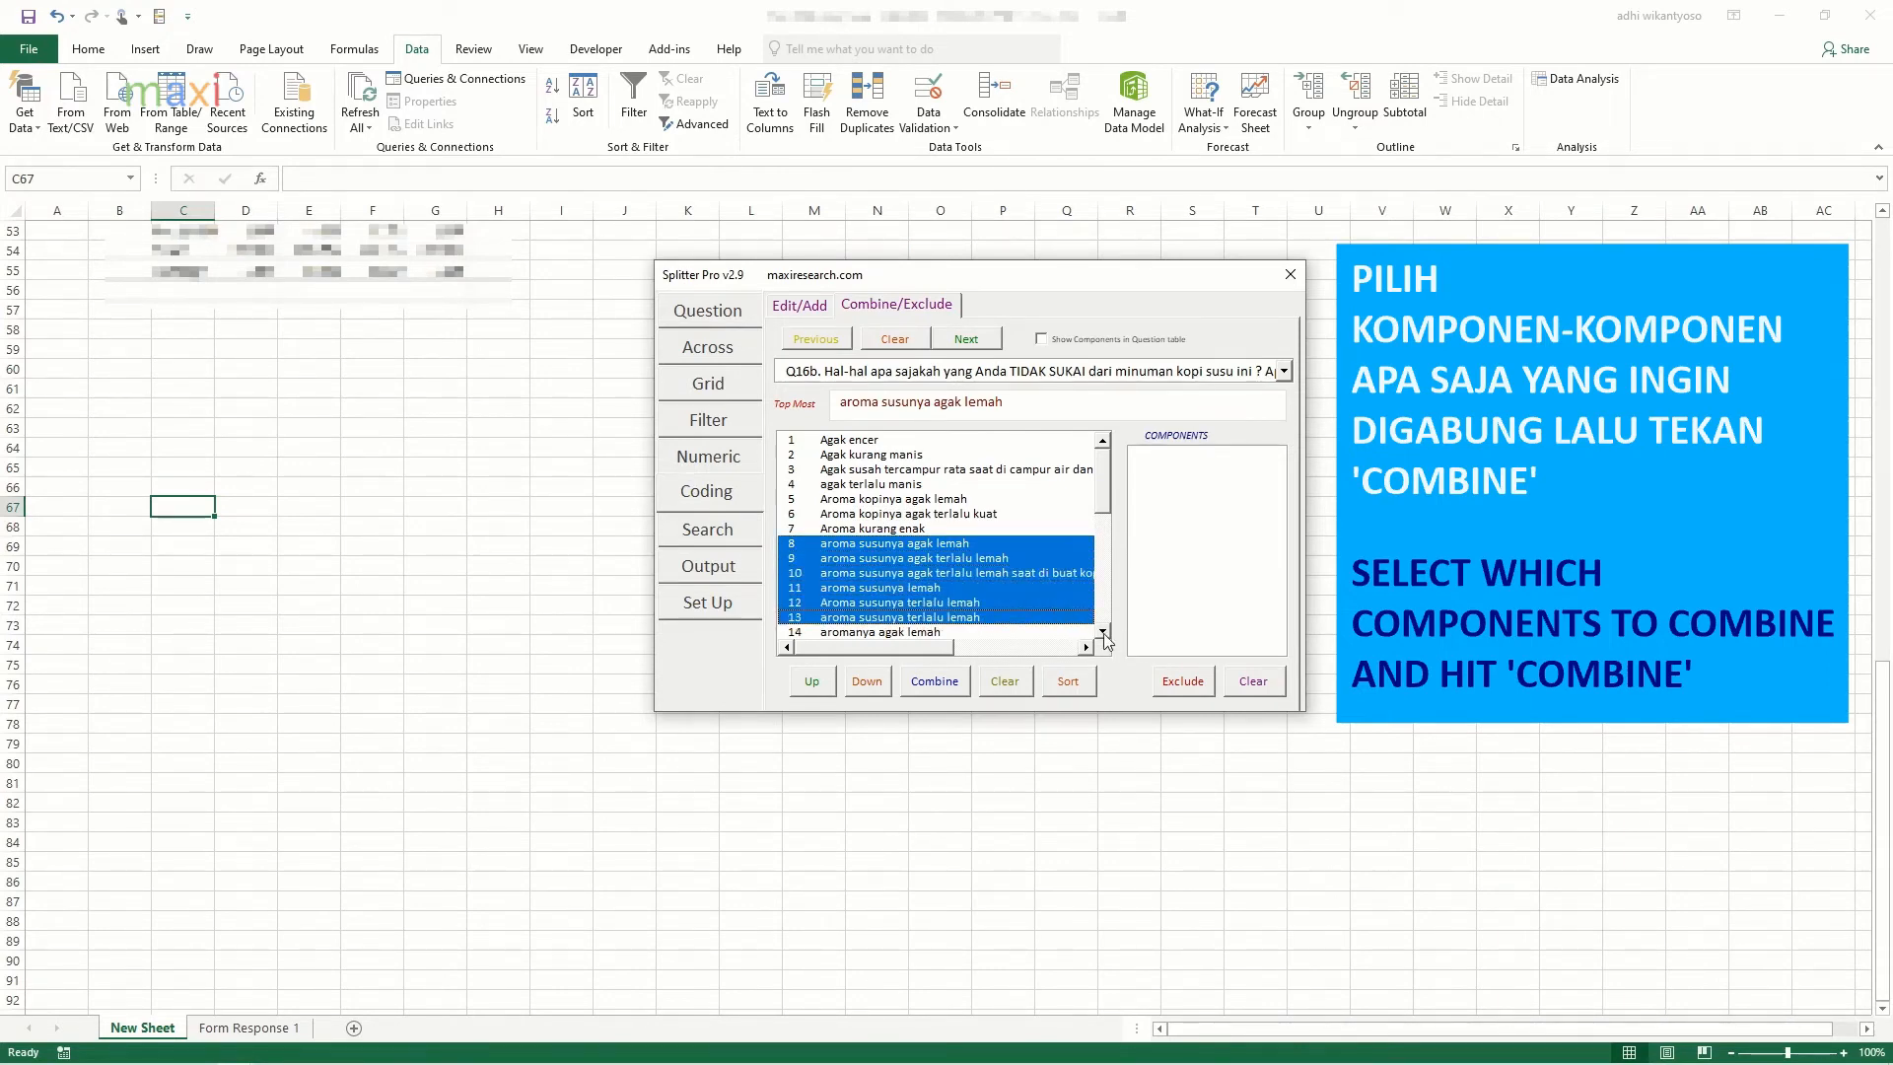
{"action": "left_click", "coordinate": [1104, 632]}
{"action": "left_click", "coordinate": [1104, 632]}
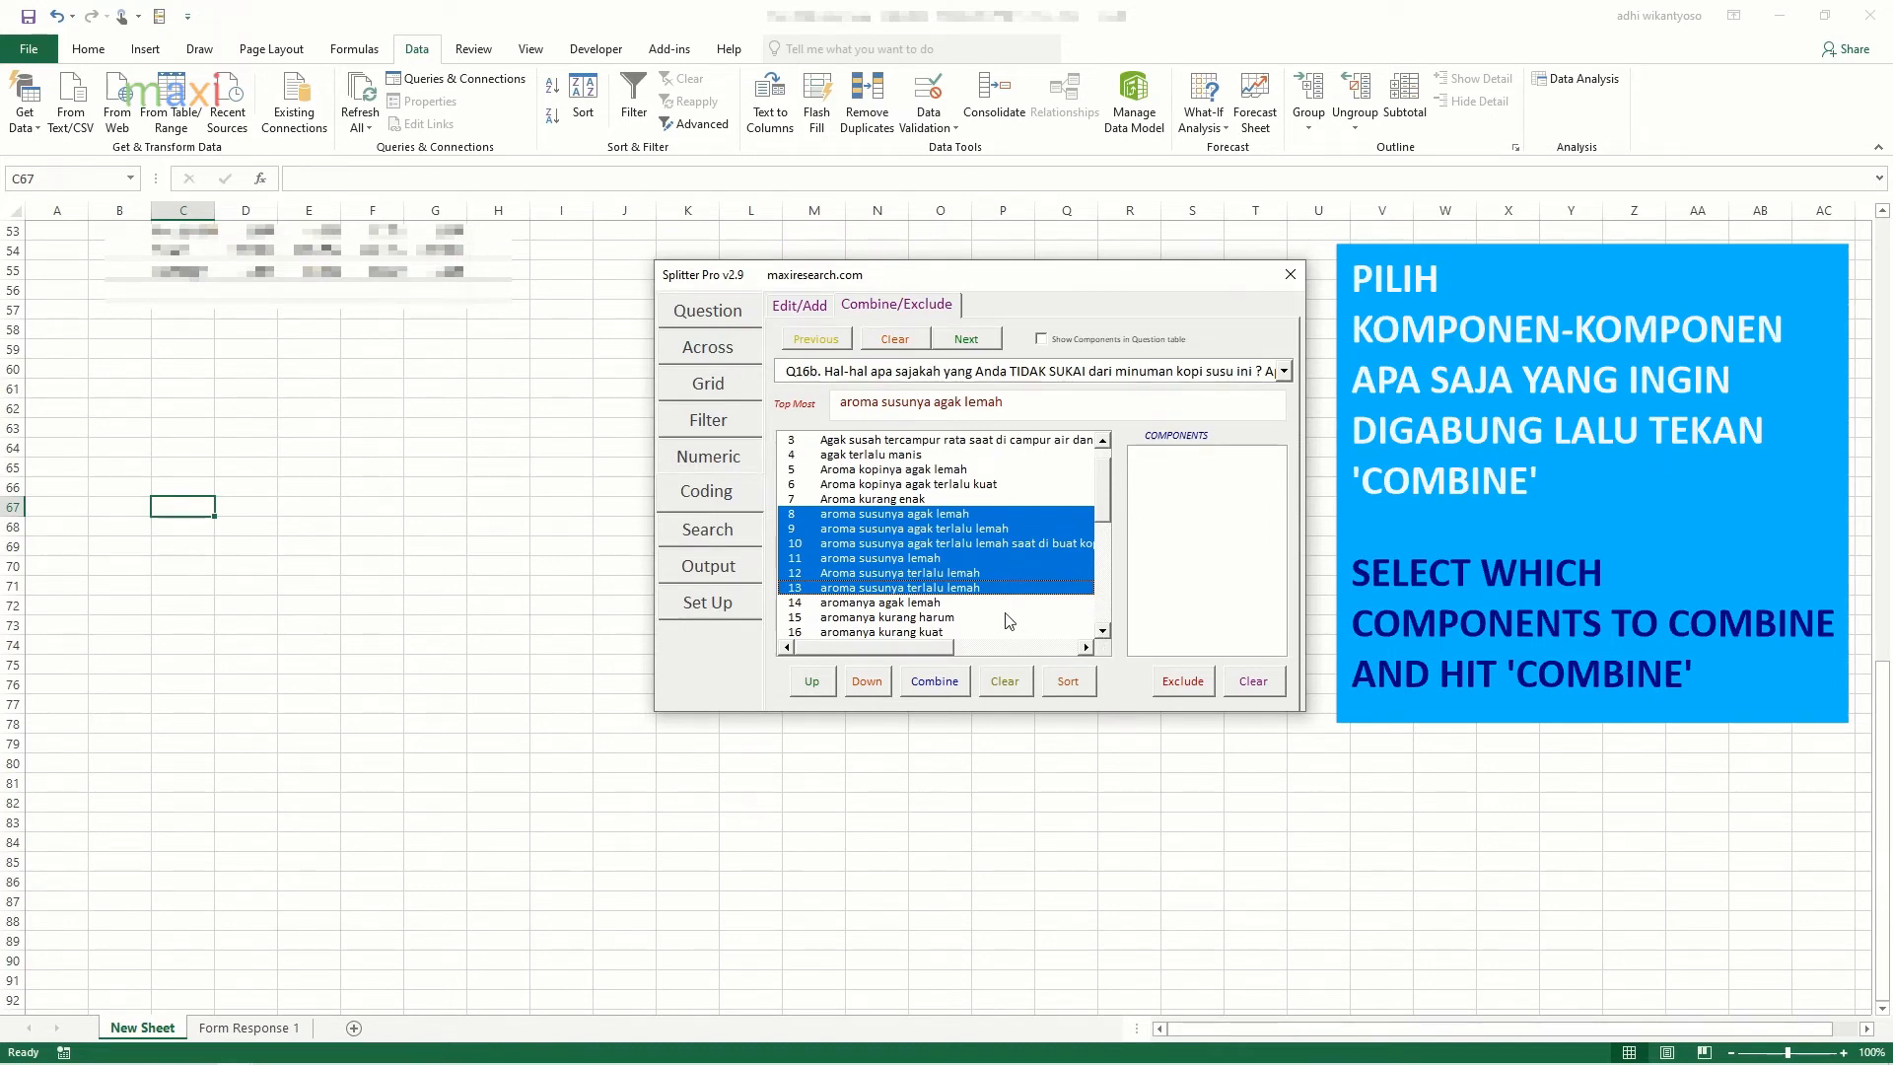
{"action": "left_click", "coordinate": [937, 687]}
{"action": "left_click", "coordinate": [928, 517]}
Step: Combine "aromanya kurang harum", "aromanya kurang kuat" and both "aromanya kurang wangi" entries with "aromanya agak lemah"
{"action": "left_click", "coordinate": [973, 531]}
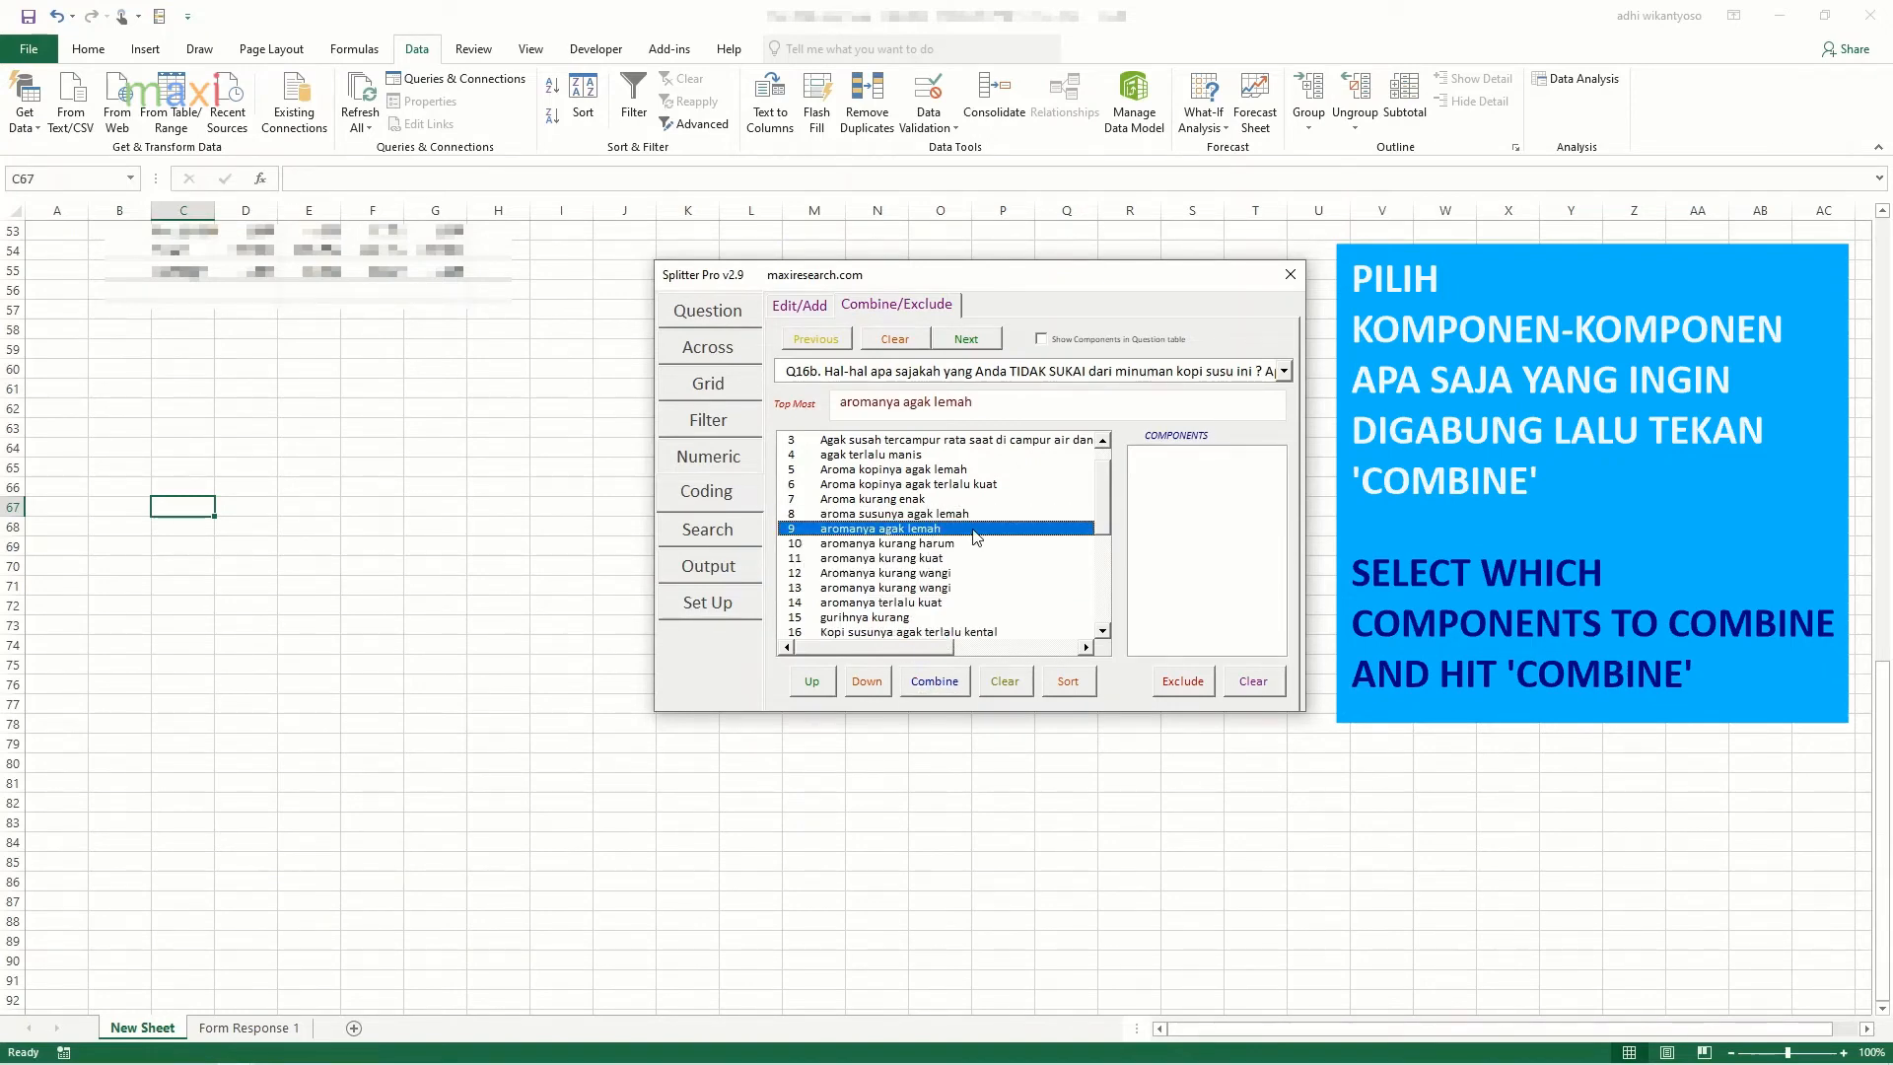
{"action": "left_click", "coordinate": [976, 544]}
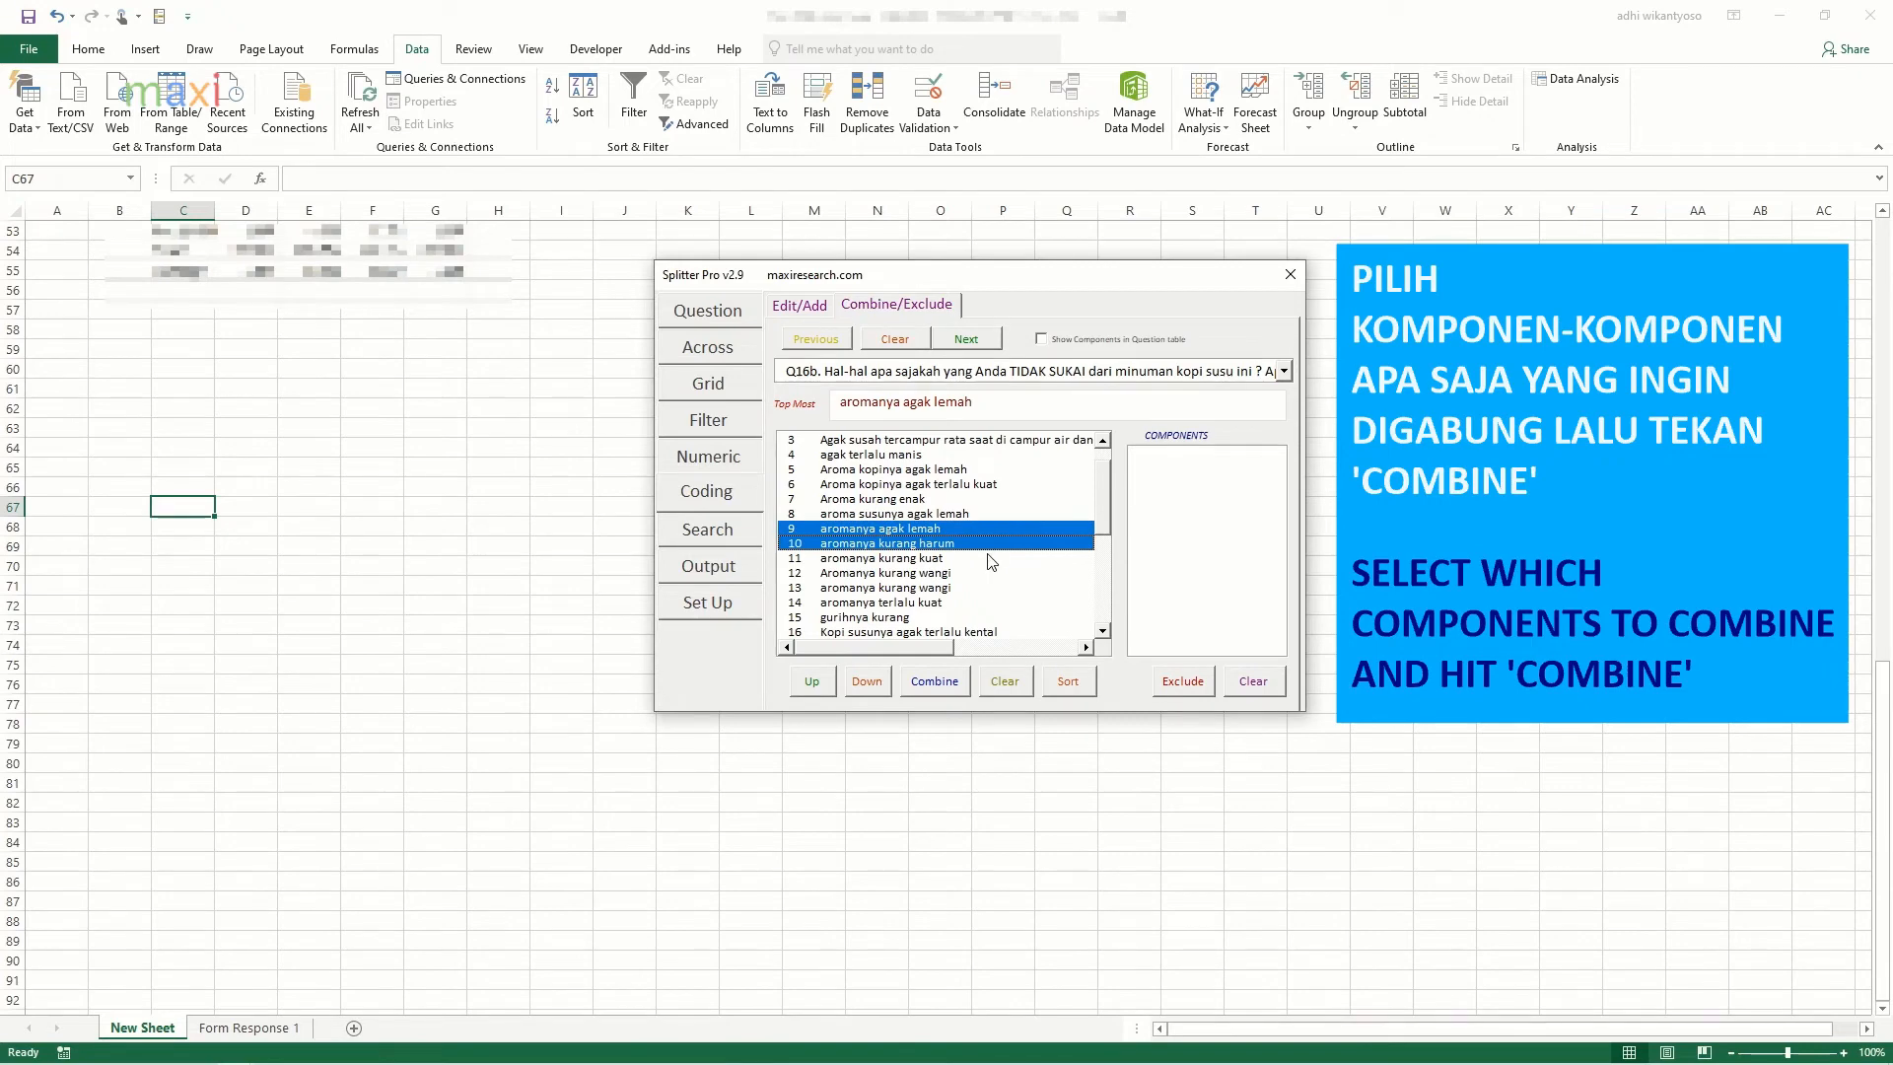
{"action": "left_click", "coordinate": [991, 559]}
{"action": "left_click", "coordinate": [995, 575]}
{"action": "left_click", "coordinate": [999, 588]}
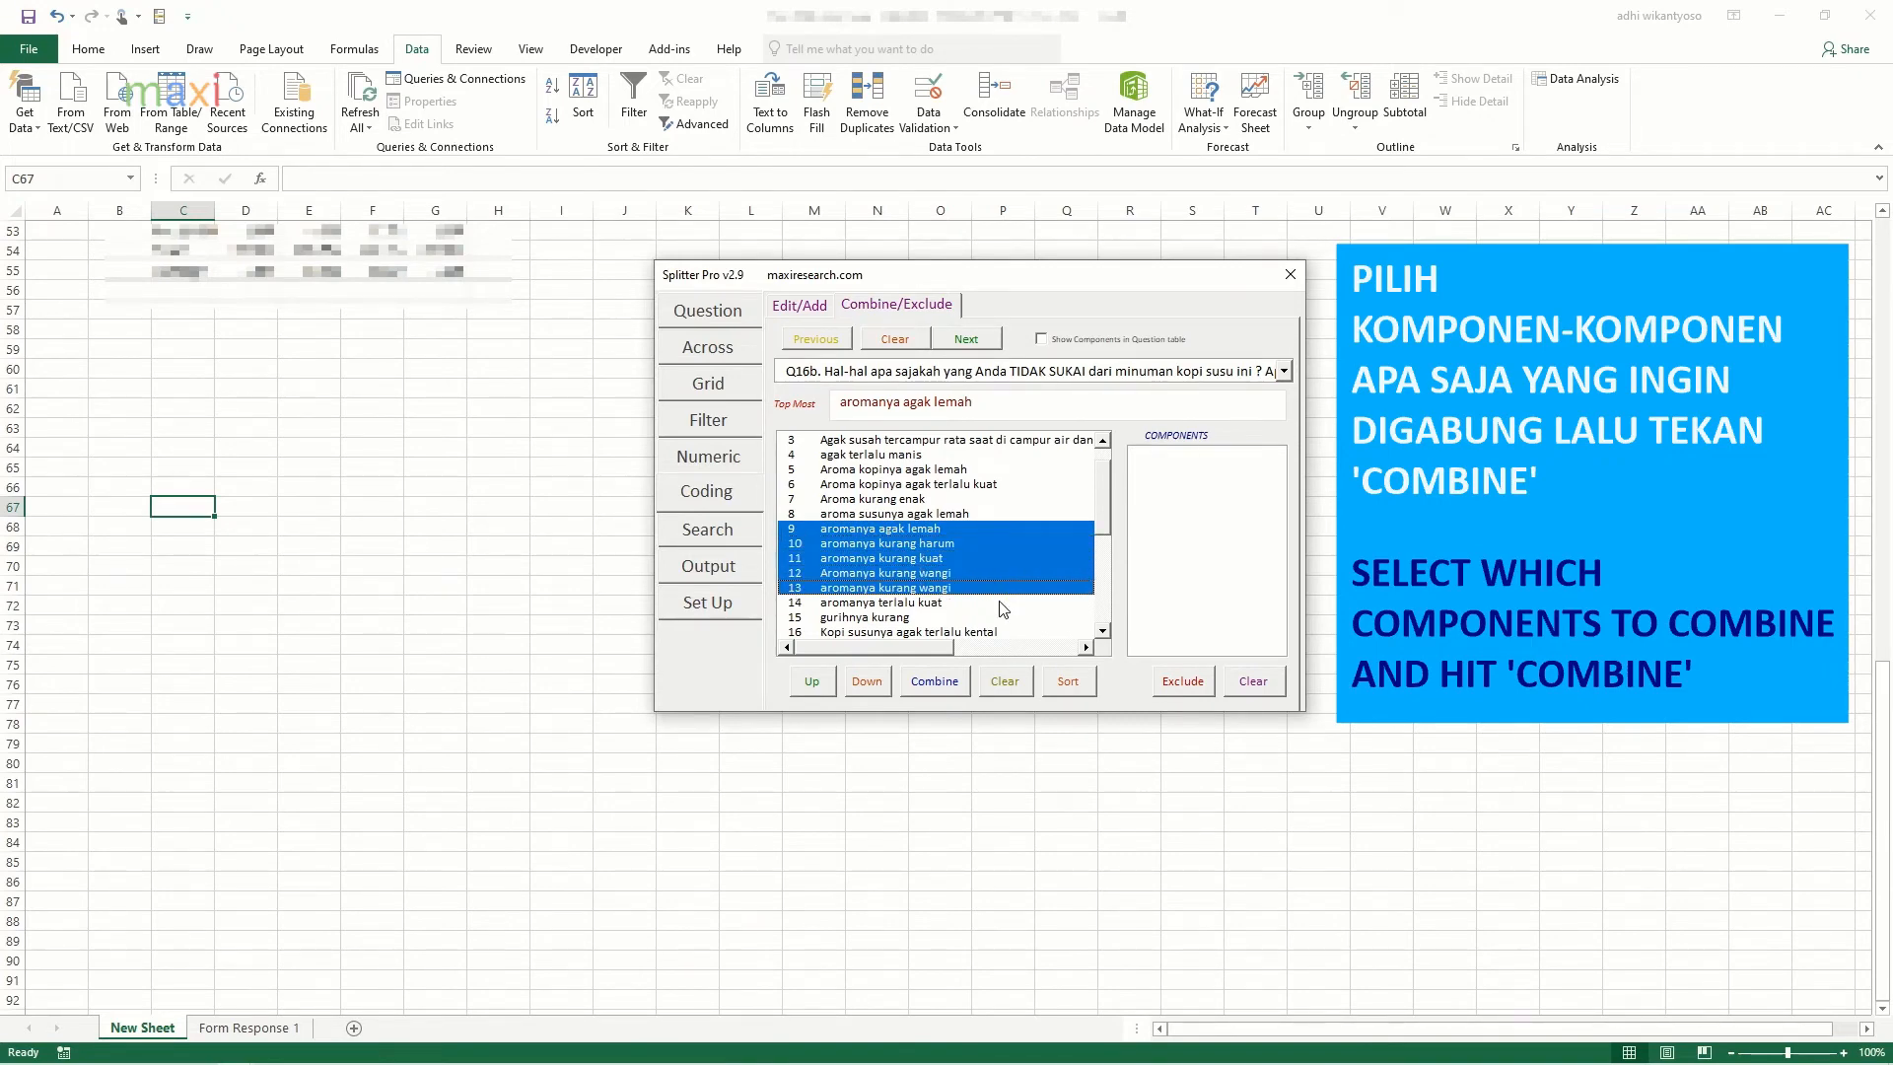
{"action": "left_click", "coordinate": [934, 681]}
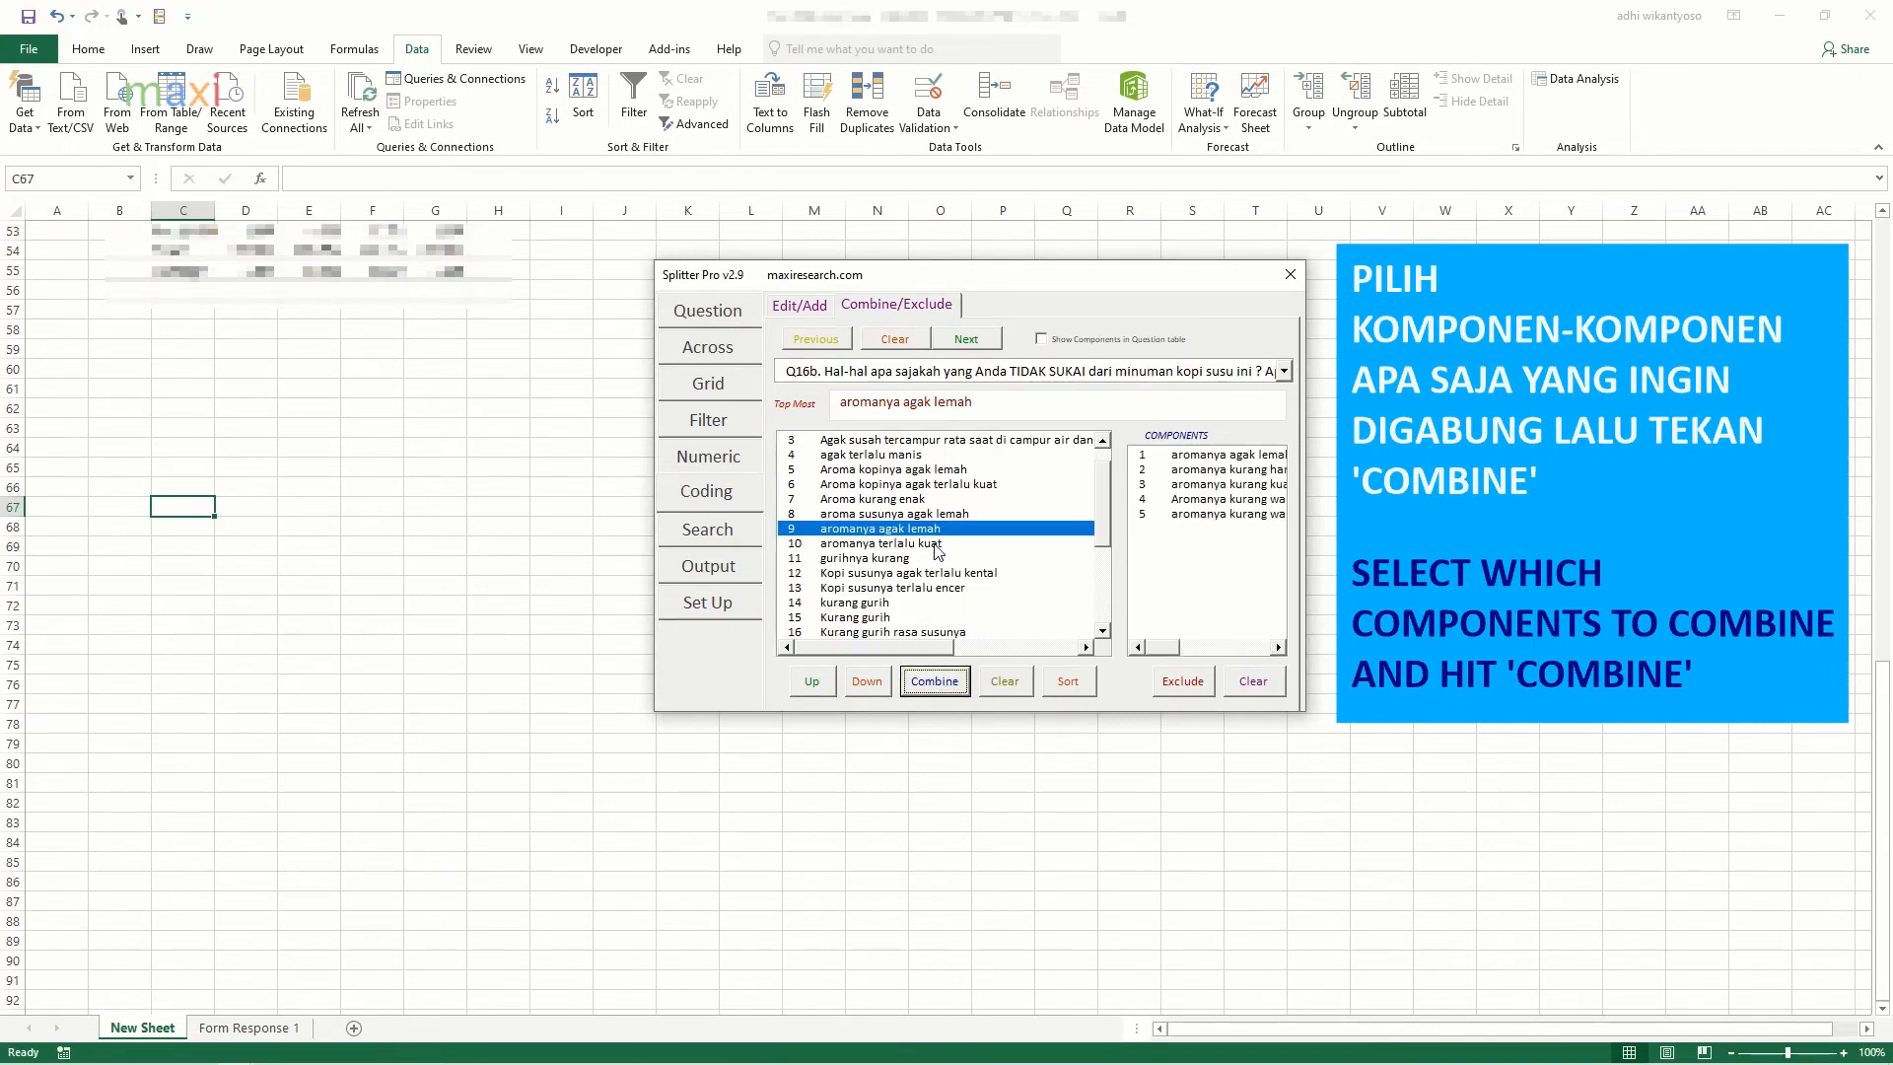
Step: Combine "Kopi susunya terlalu encer" with the "Agak encer" group
{"action": "left_click", "coordinate": [1010, 590]}
{"action": "left_click_drag", "start_coordinate": [1102, 518], "coordinate": [1112, 479]}
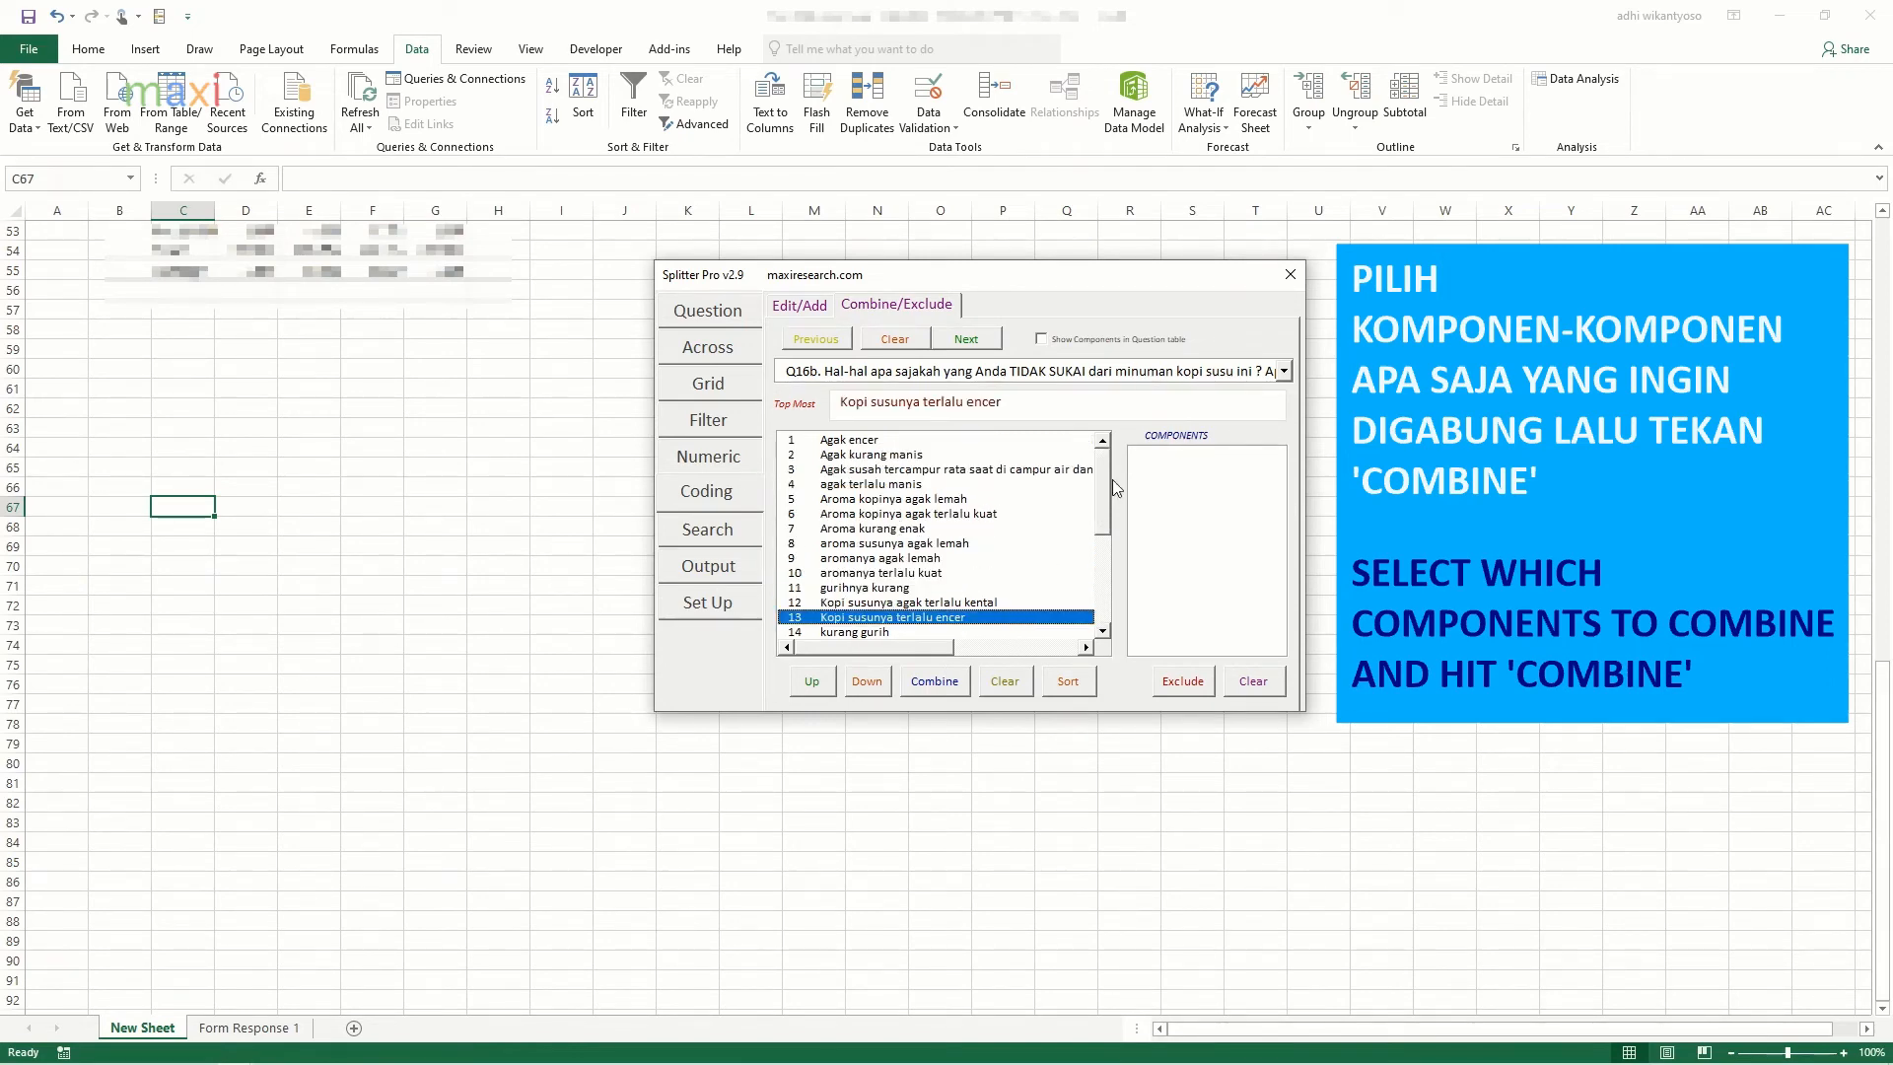
{"action": "left_click", "coordinate": [1001, 441]}
{"action": "left_click", "coordinate": [938, 682]}
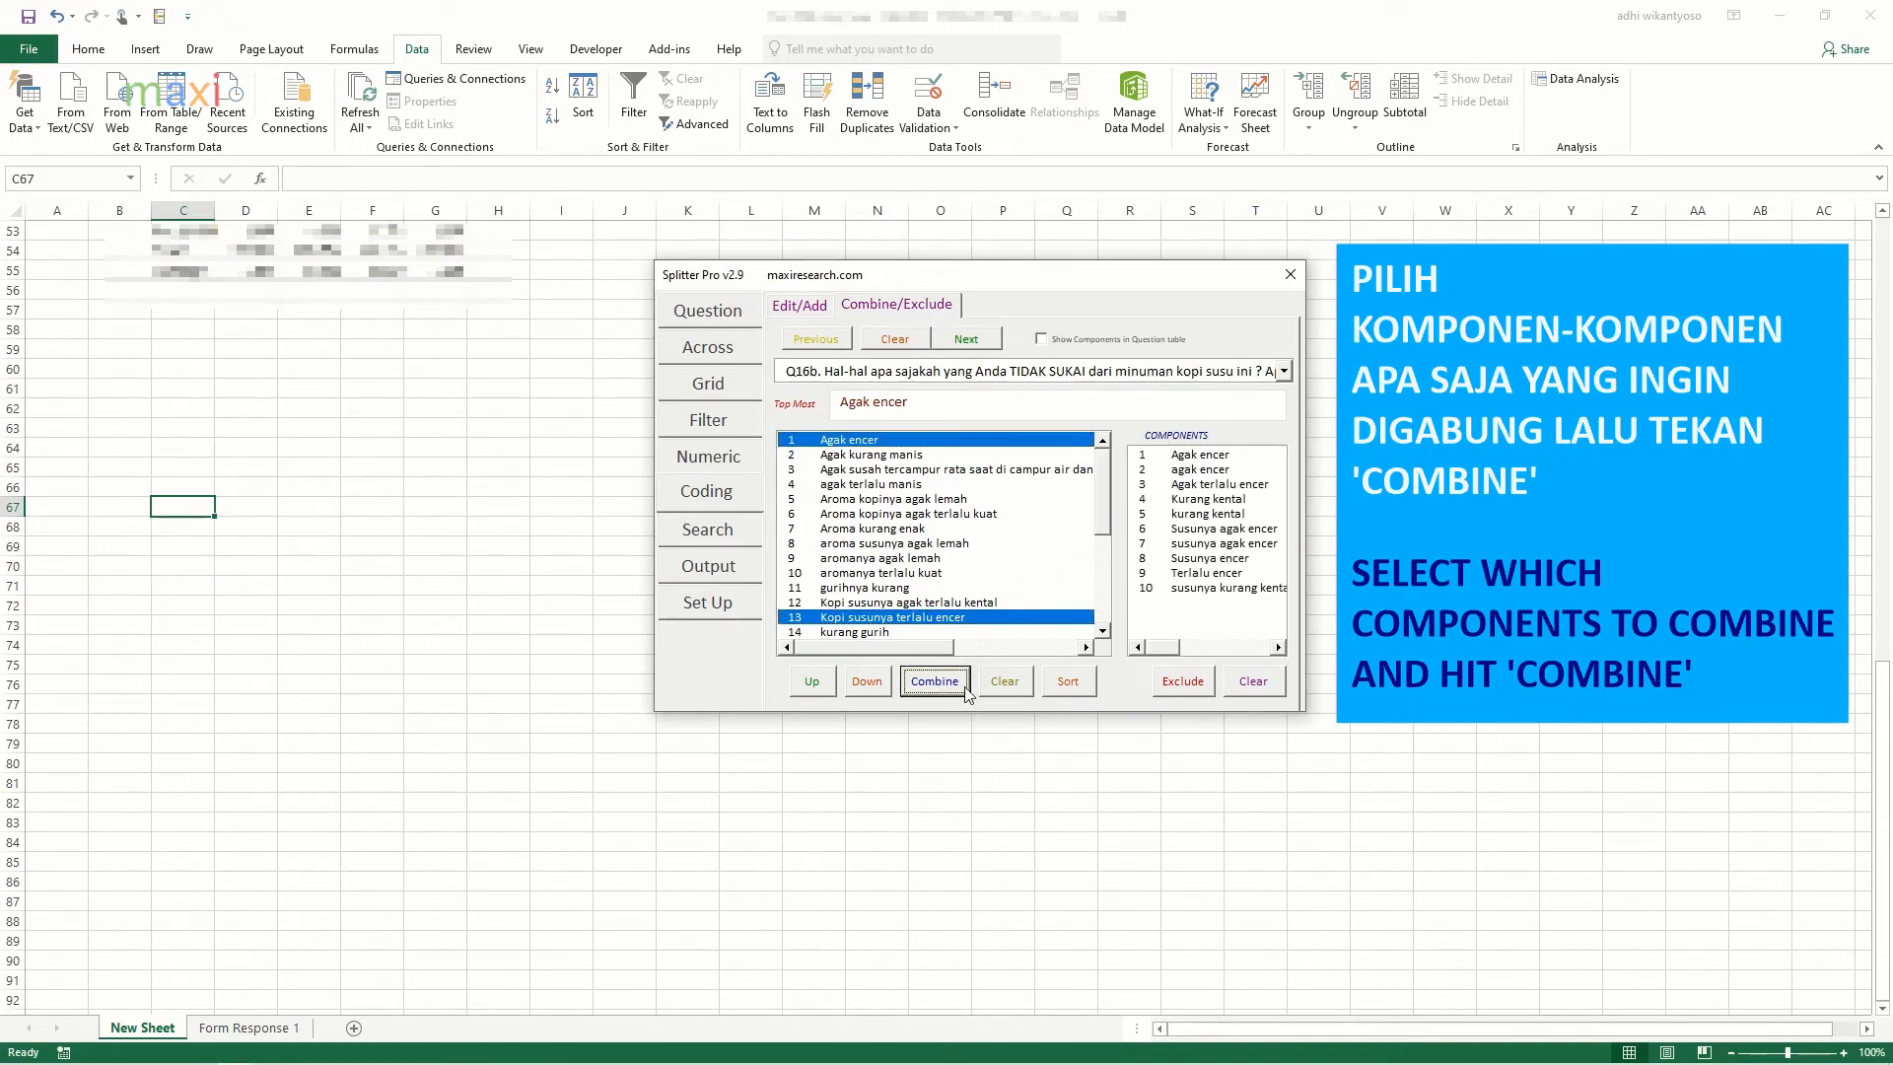
{"action": "left_click", "coordinate": [942, 619]}
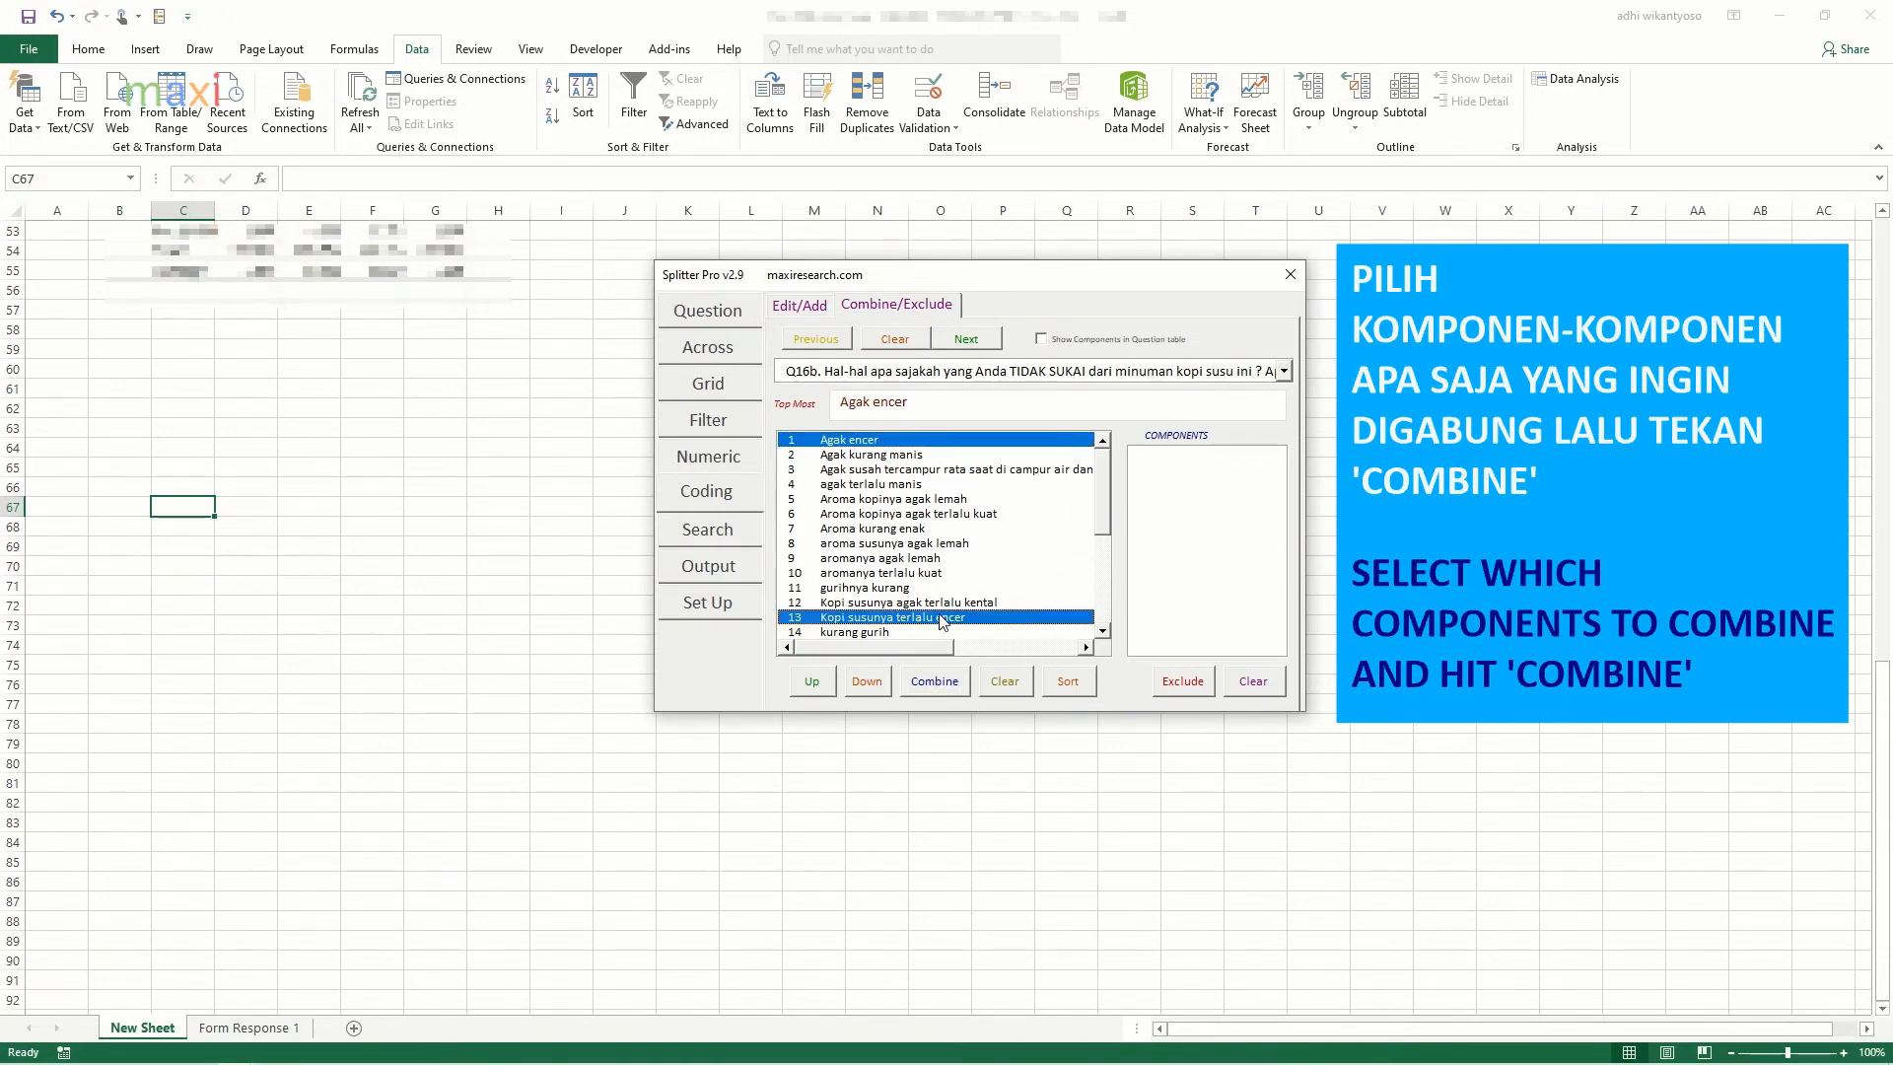
{"action": "left_click", "coordinate": [949, 684]}
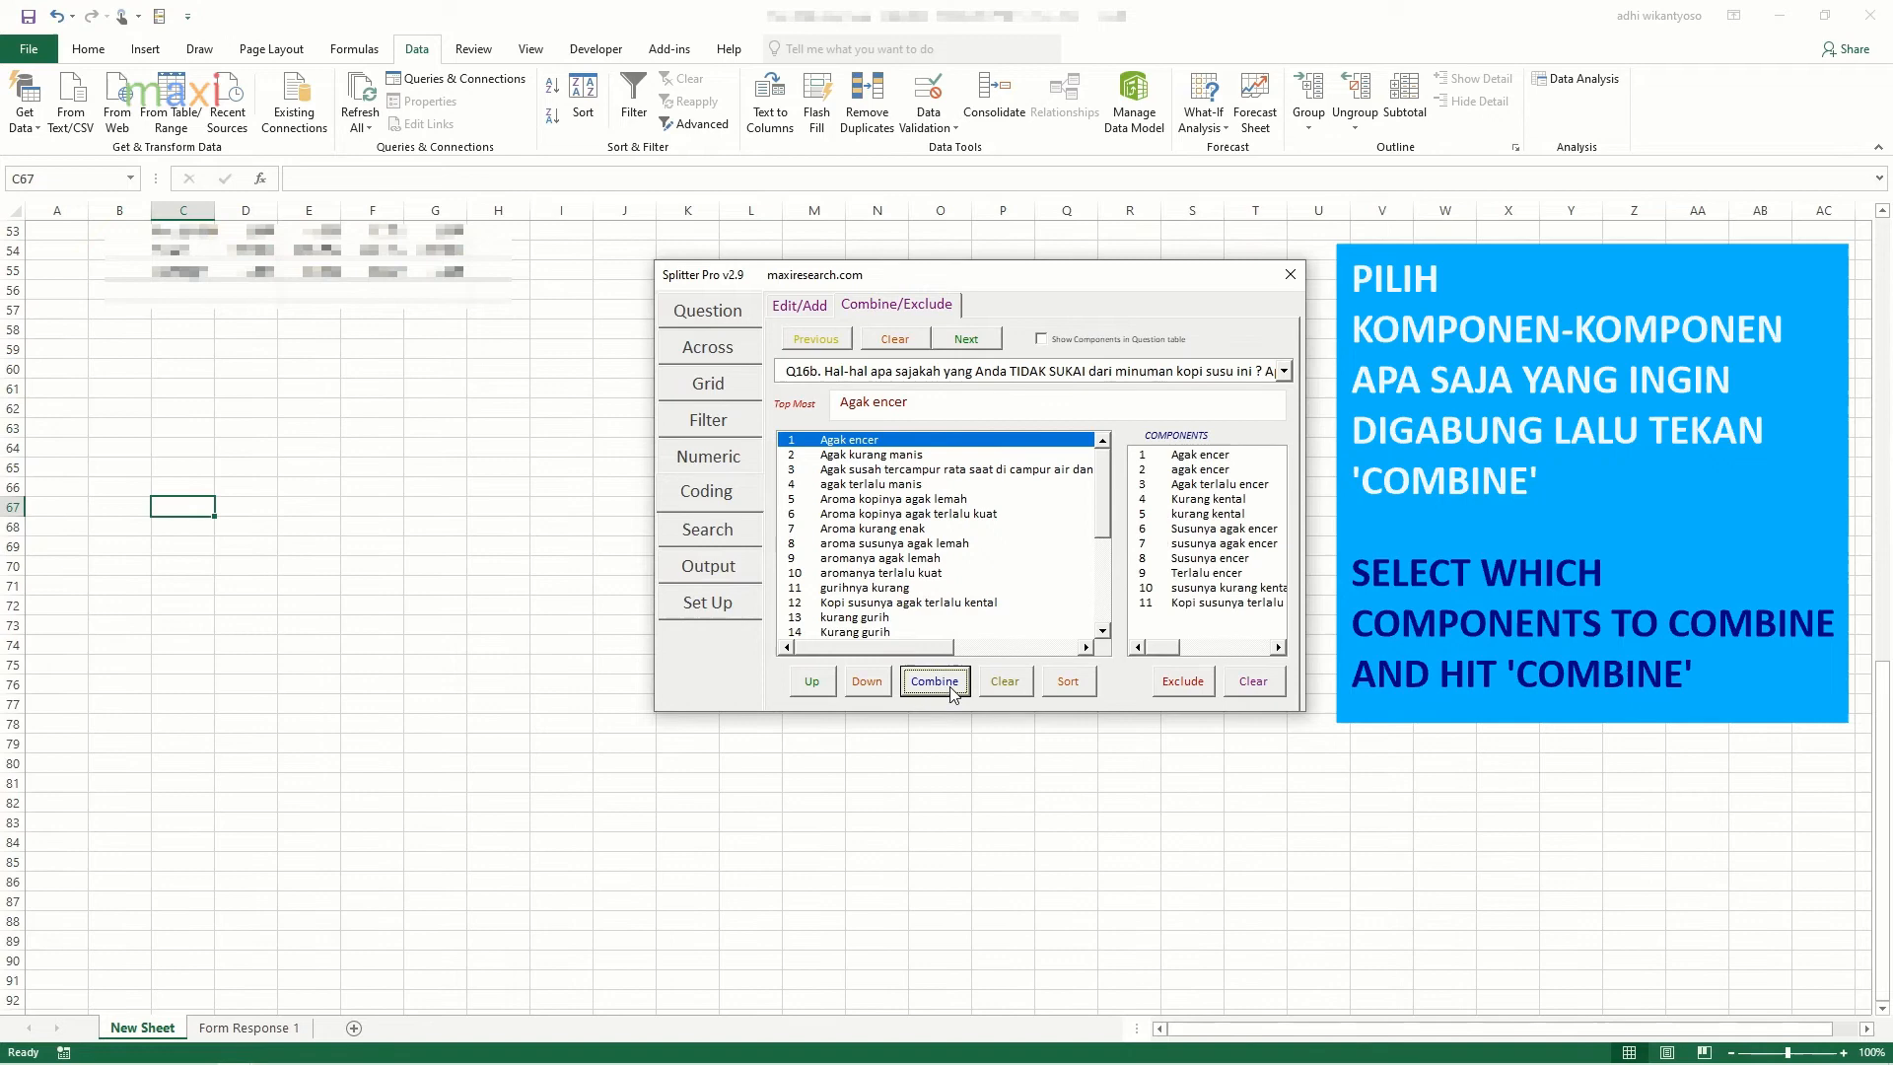
Step: Combine both "kurang gurih" entries, "Kurang gurih rasa susunya" and the "Rasa gurih kurang" group with "gurihnya kurang", leaving no component selected
{"action": "left_click", "coordinate": [947, 588]}
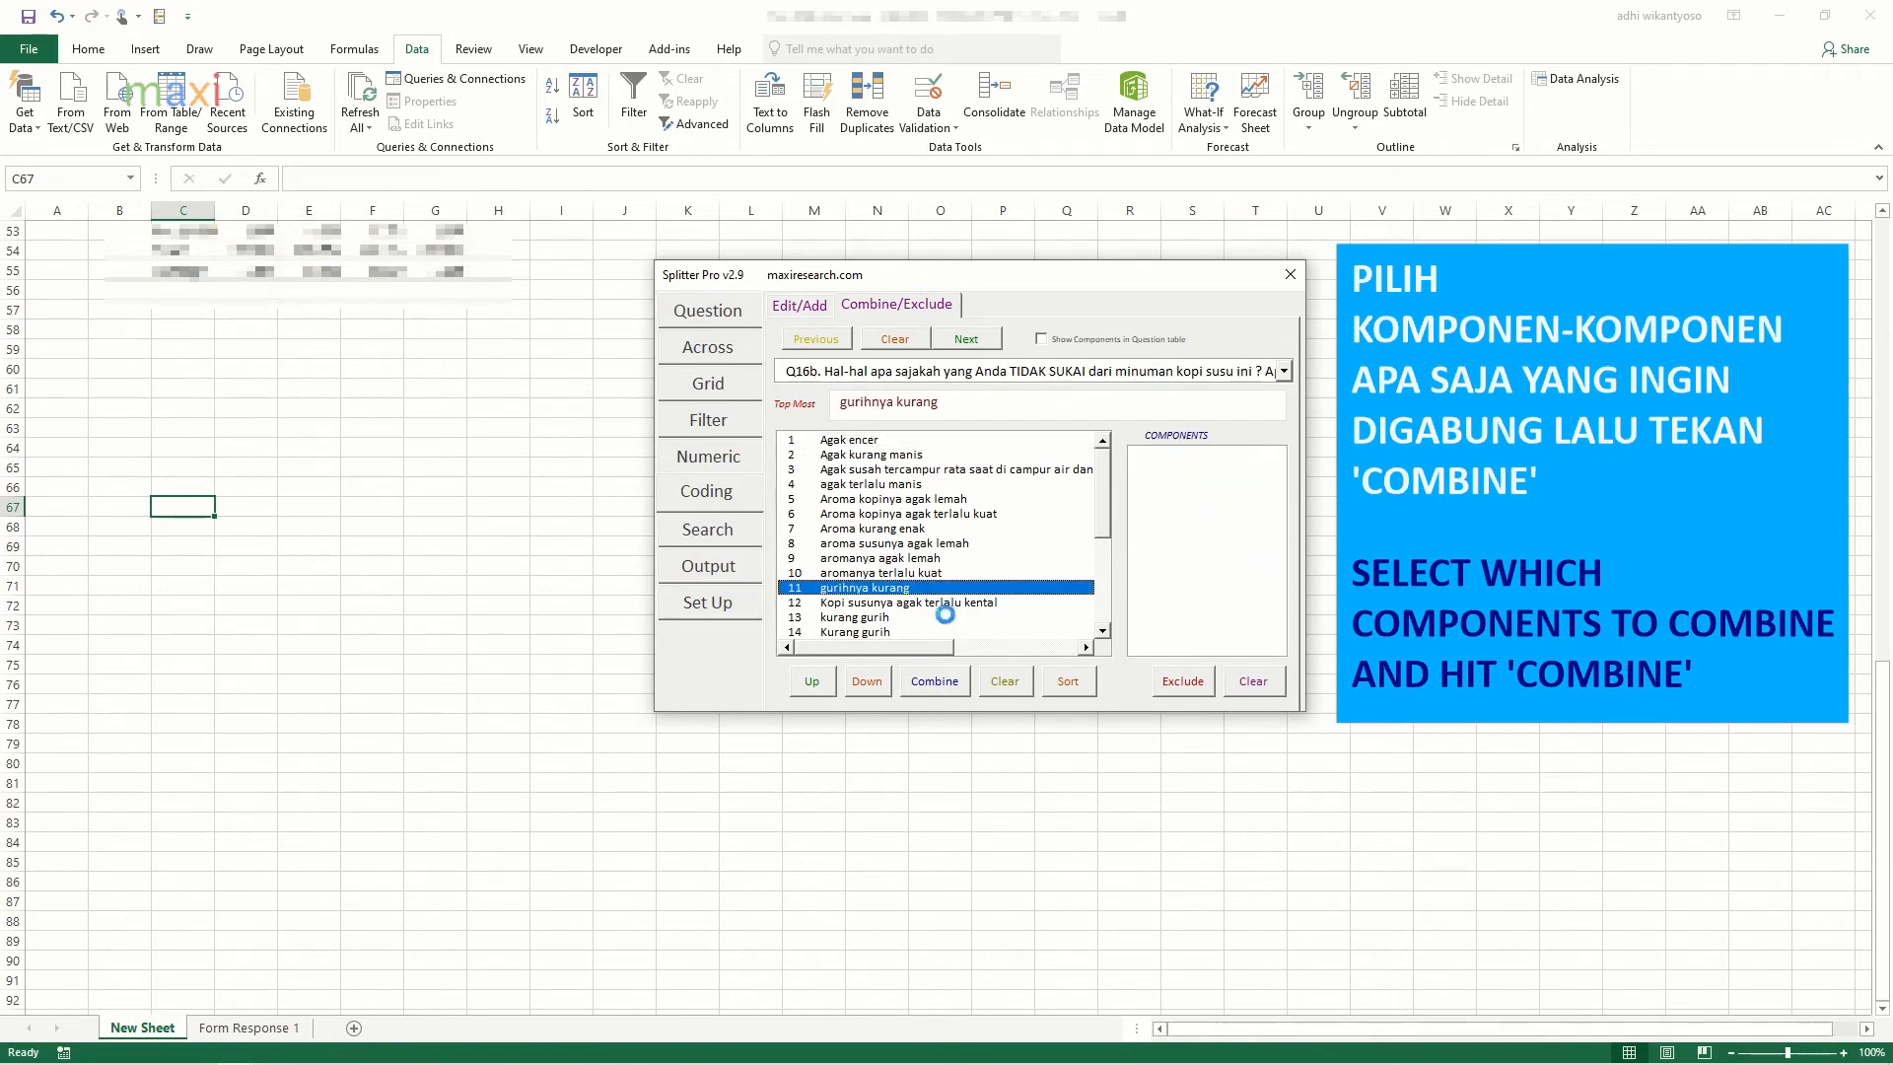
{"action": "left_click", "coordinate": [946, 617], "text": "ctrl"}
{"action": "left_click", "coordinate": [946, 632], "text": "ctrl"}
{"action": "left_click", "coordinate": [1103, 632]}
{"action": "scroll", "coordinate": [1108, 639], "scroll_direction": "down", "scroll_amount": 3}
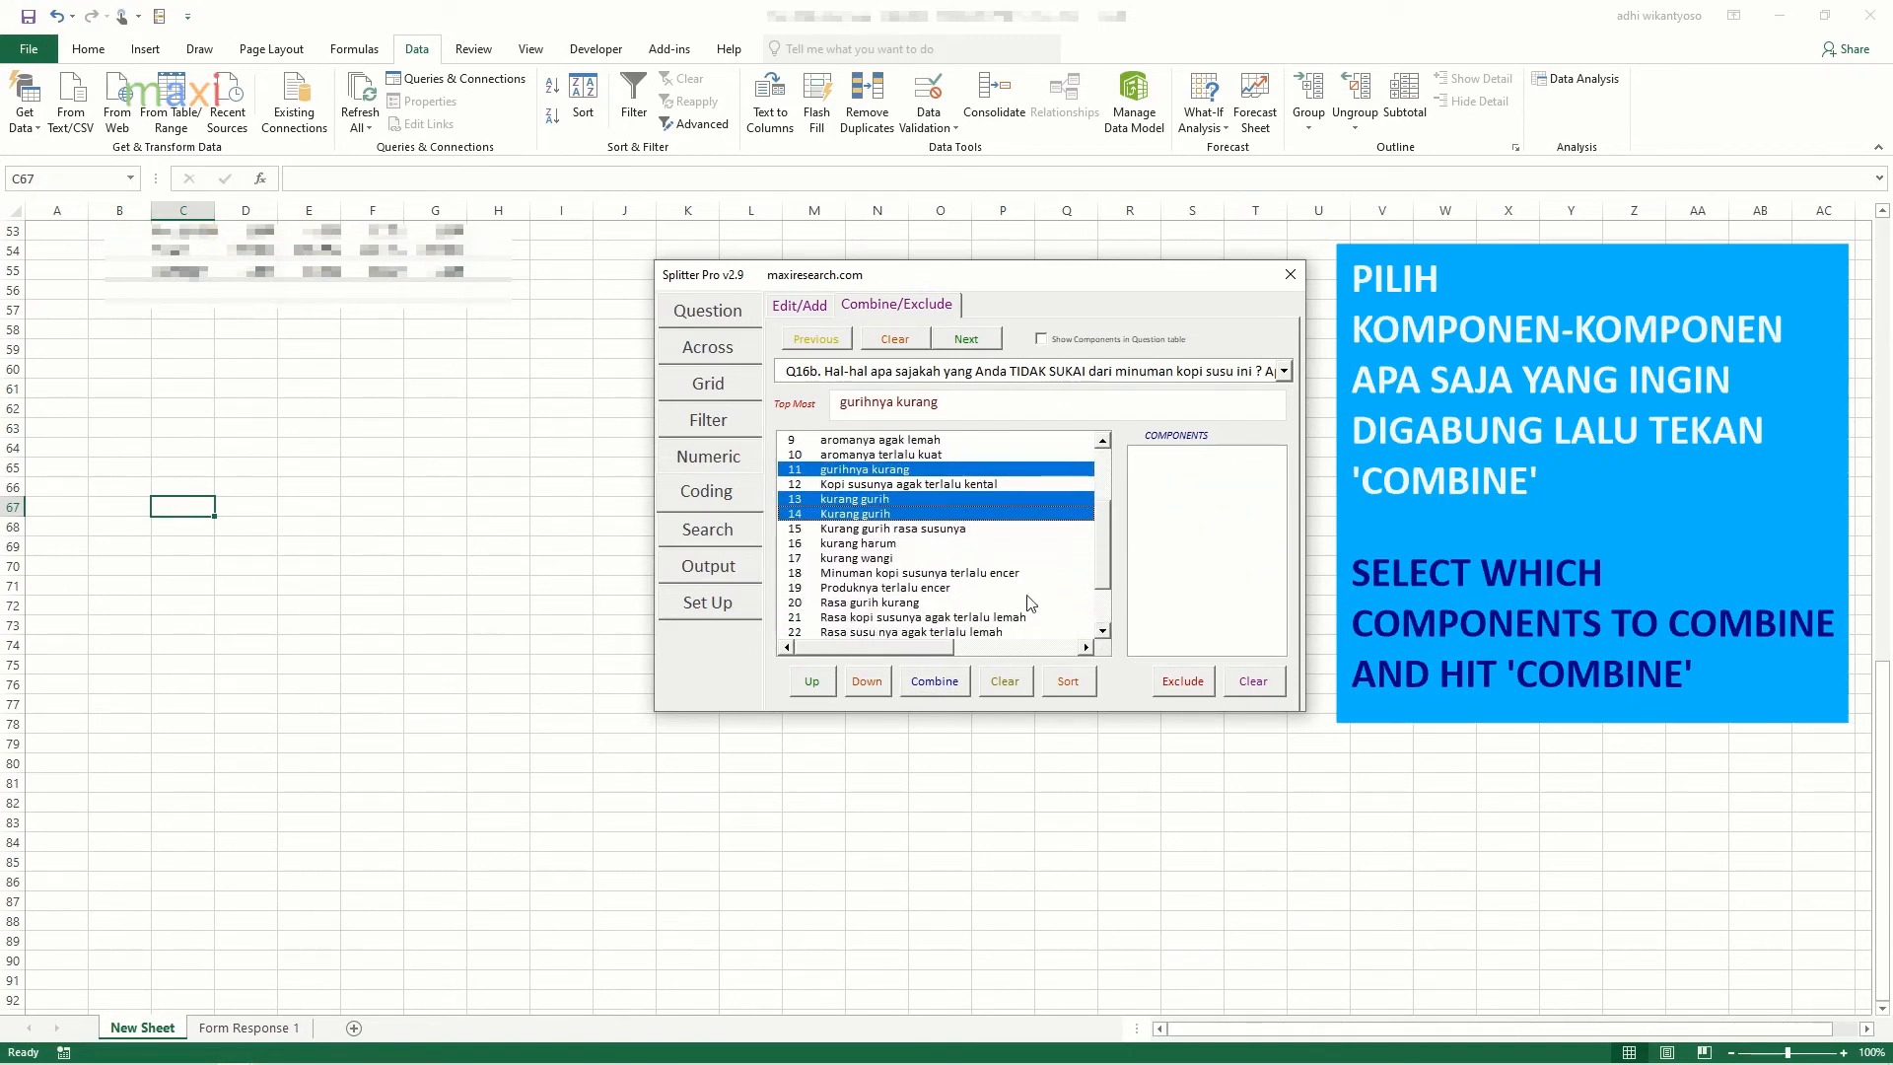
{"action": "left_click", "coordinate": [941, 530], "text": "ctrl"}
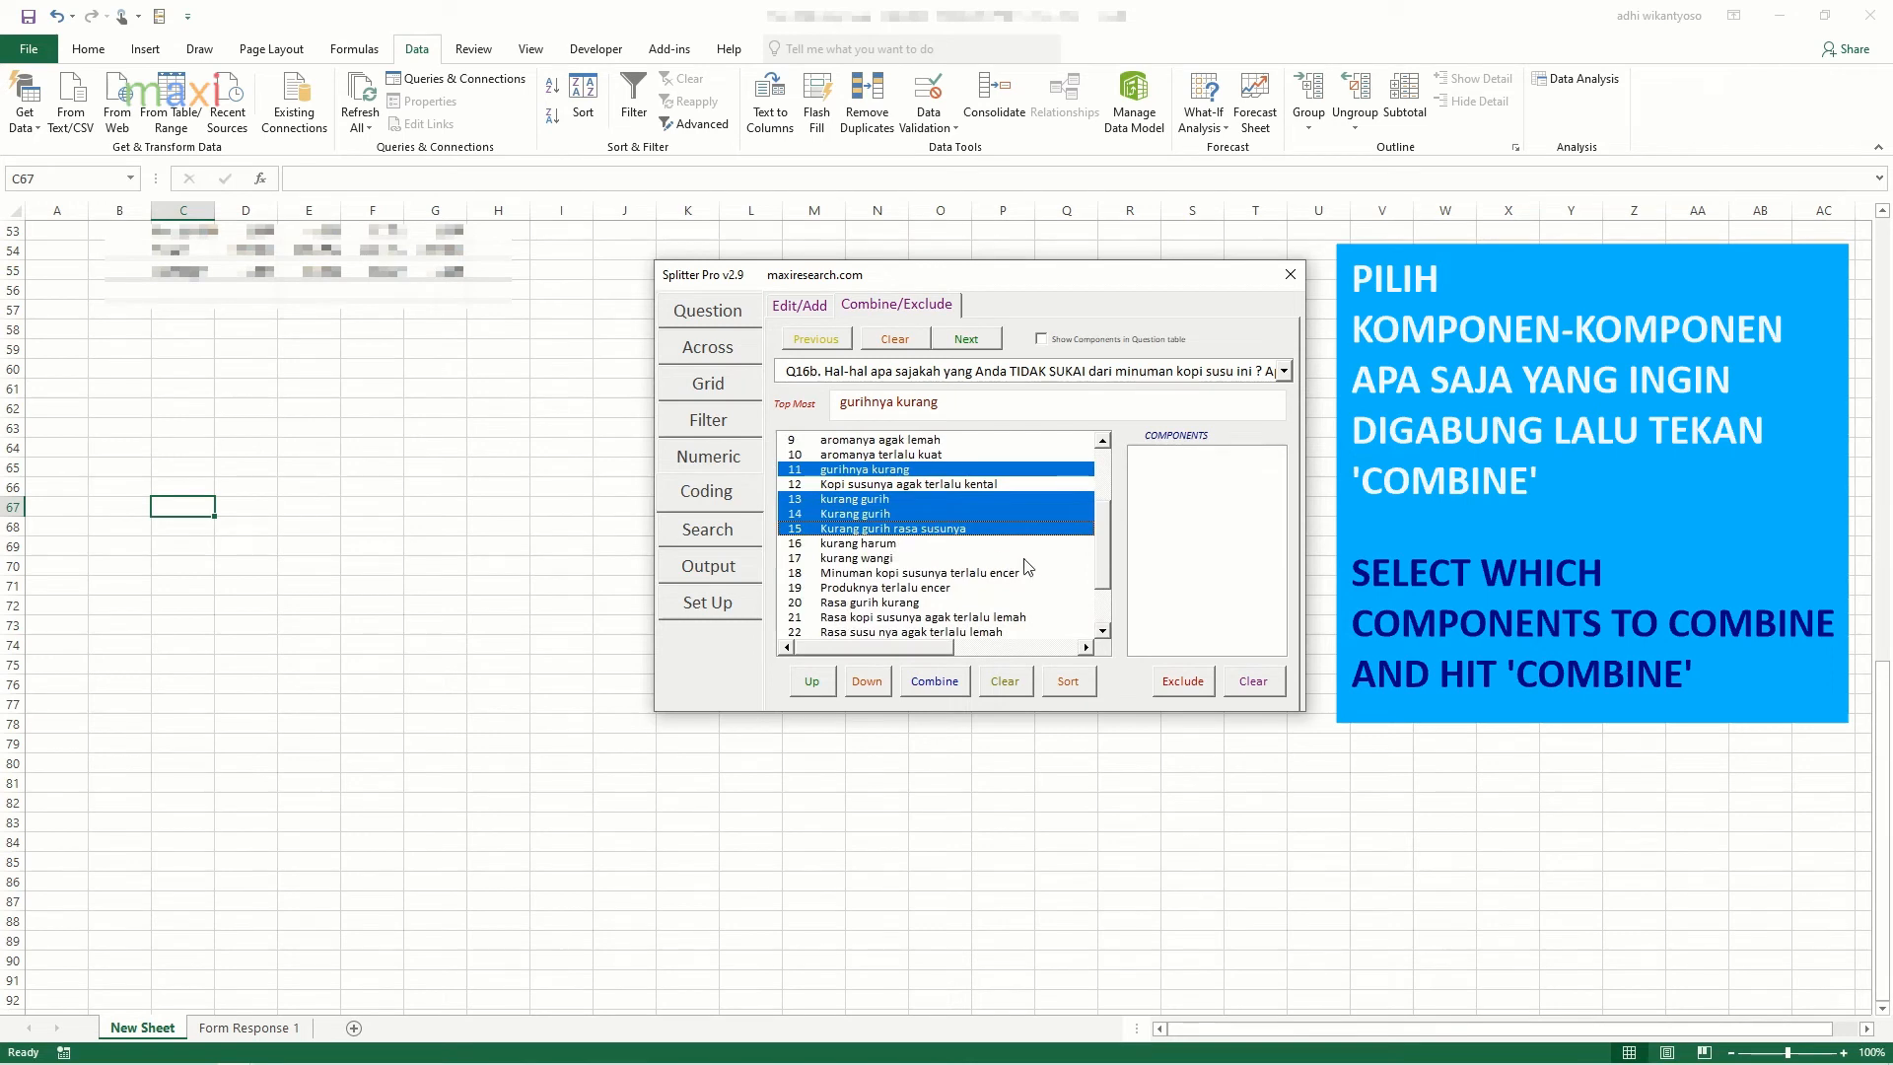
{"action": "left_click", "coordinate": [1104, 632]}
{"action": "left_click", "coordinate": [1104, 632]}
{"action": "left_click", "coordinate": [947, 573], "text": "ctrl"}
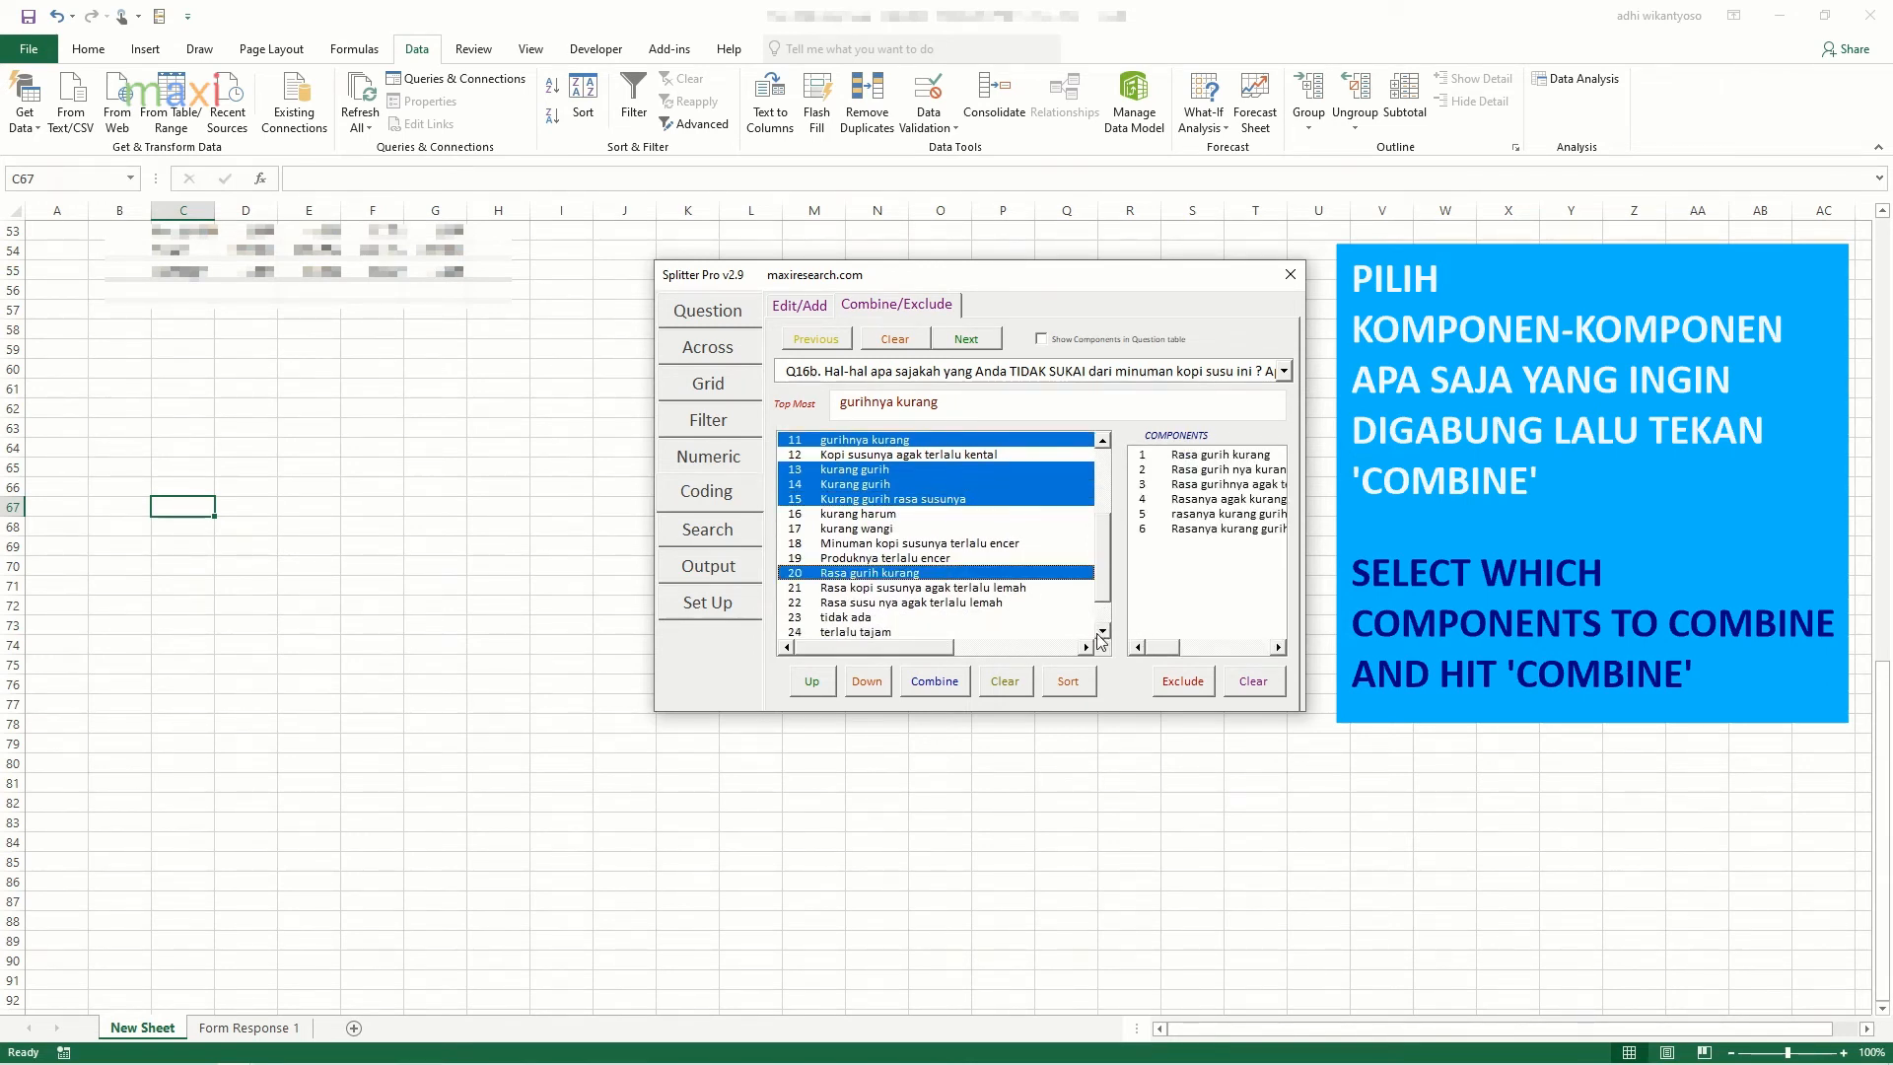
{"action": "left_click", "coordinate": [931, 683]}
{"action": "left_click", "coordinate": [915, 454], "text": "ctrl"}
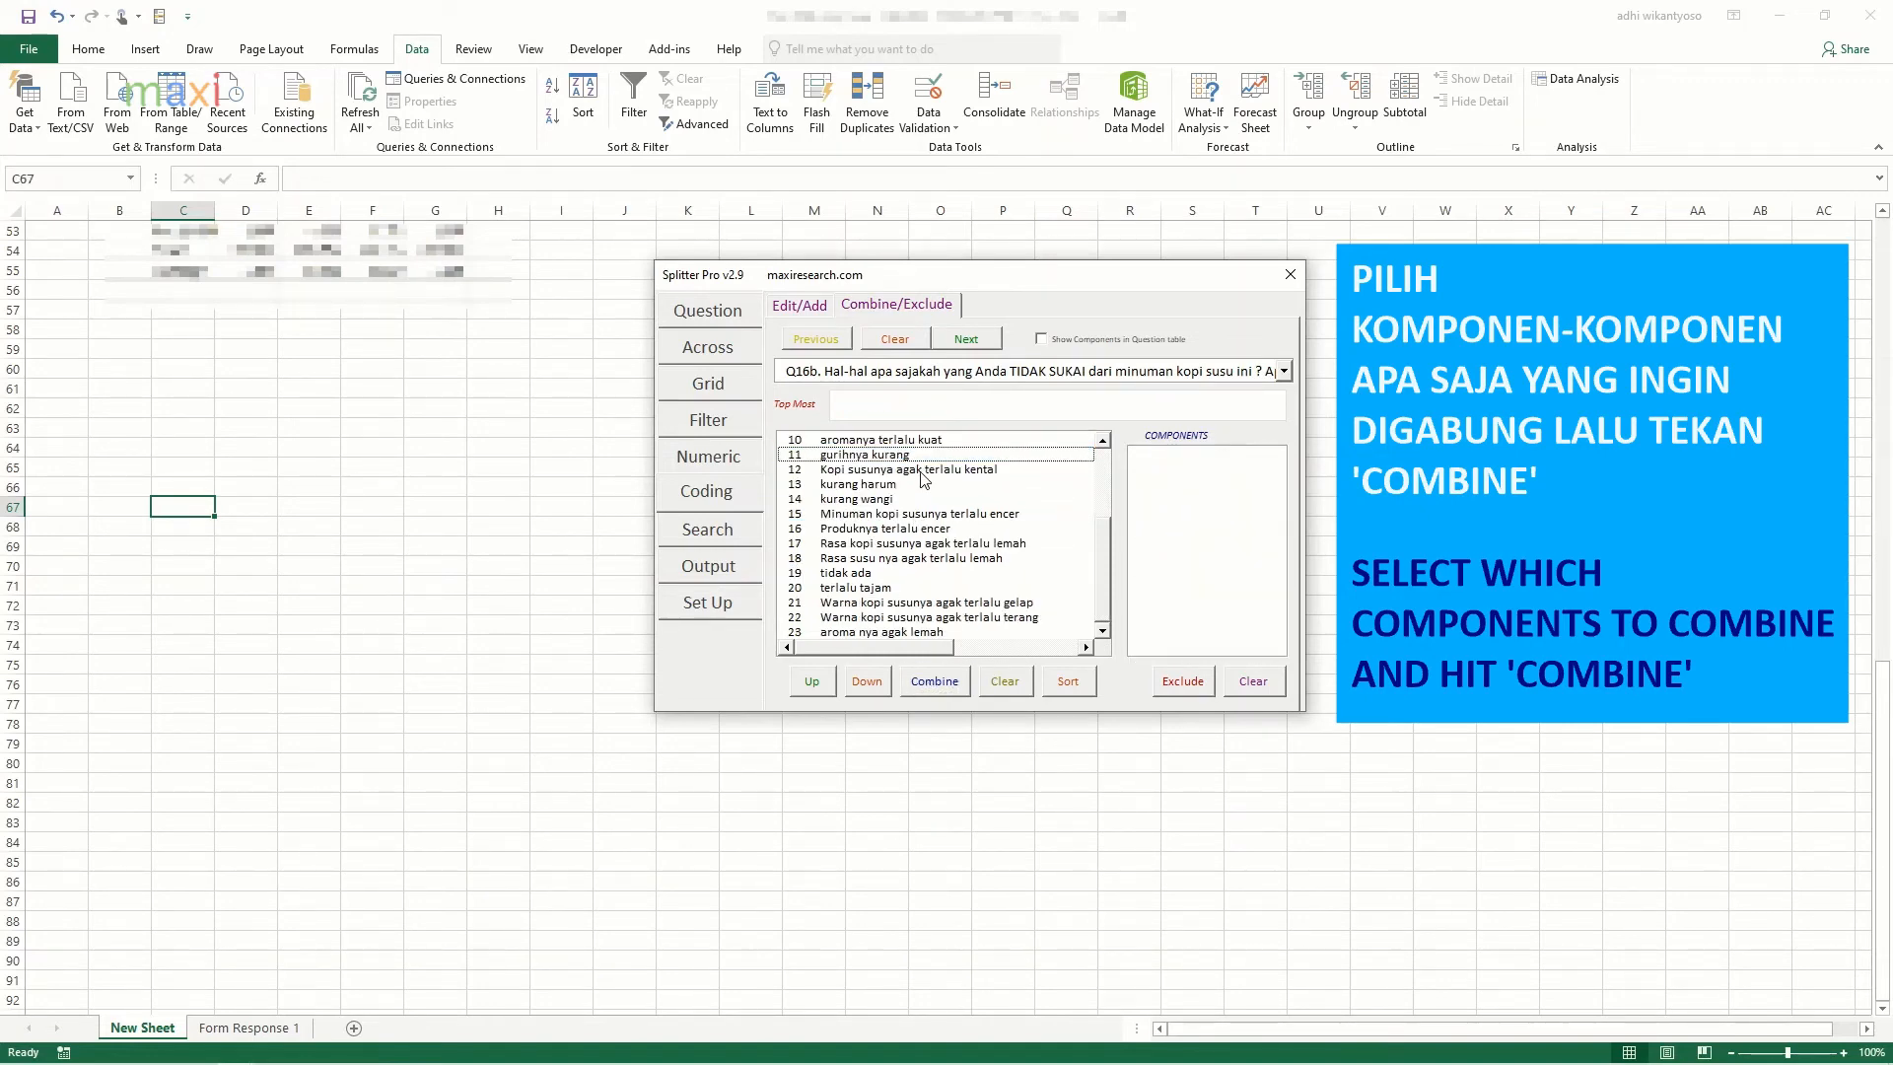
Step: Combine "kurang wangi" with "kurang harum", and merge the pair into the "aromanya agak lemah" group
{"action": "left_click", "coordinate": [924, 483]}
{"action": "left_click", "coordinate": [919, 499], "text": "ctrl"}
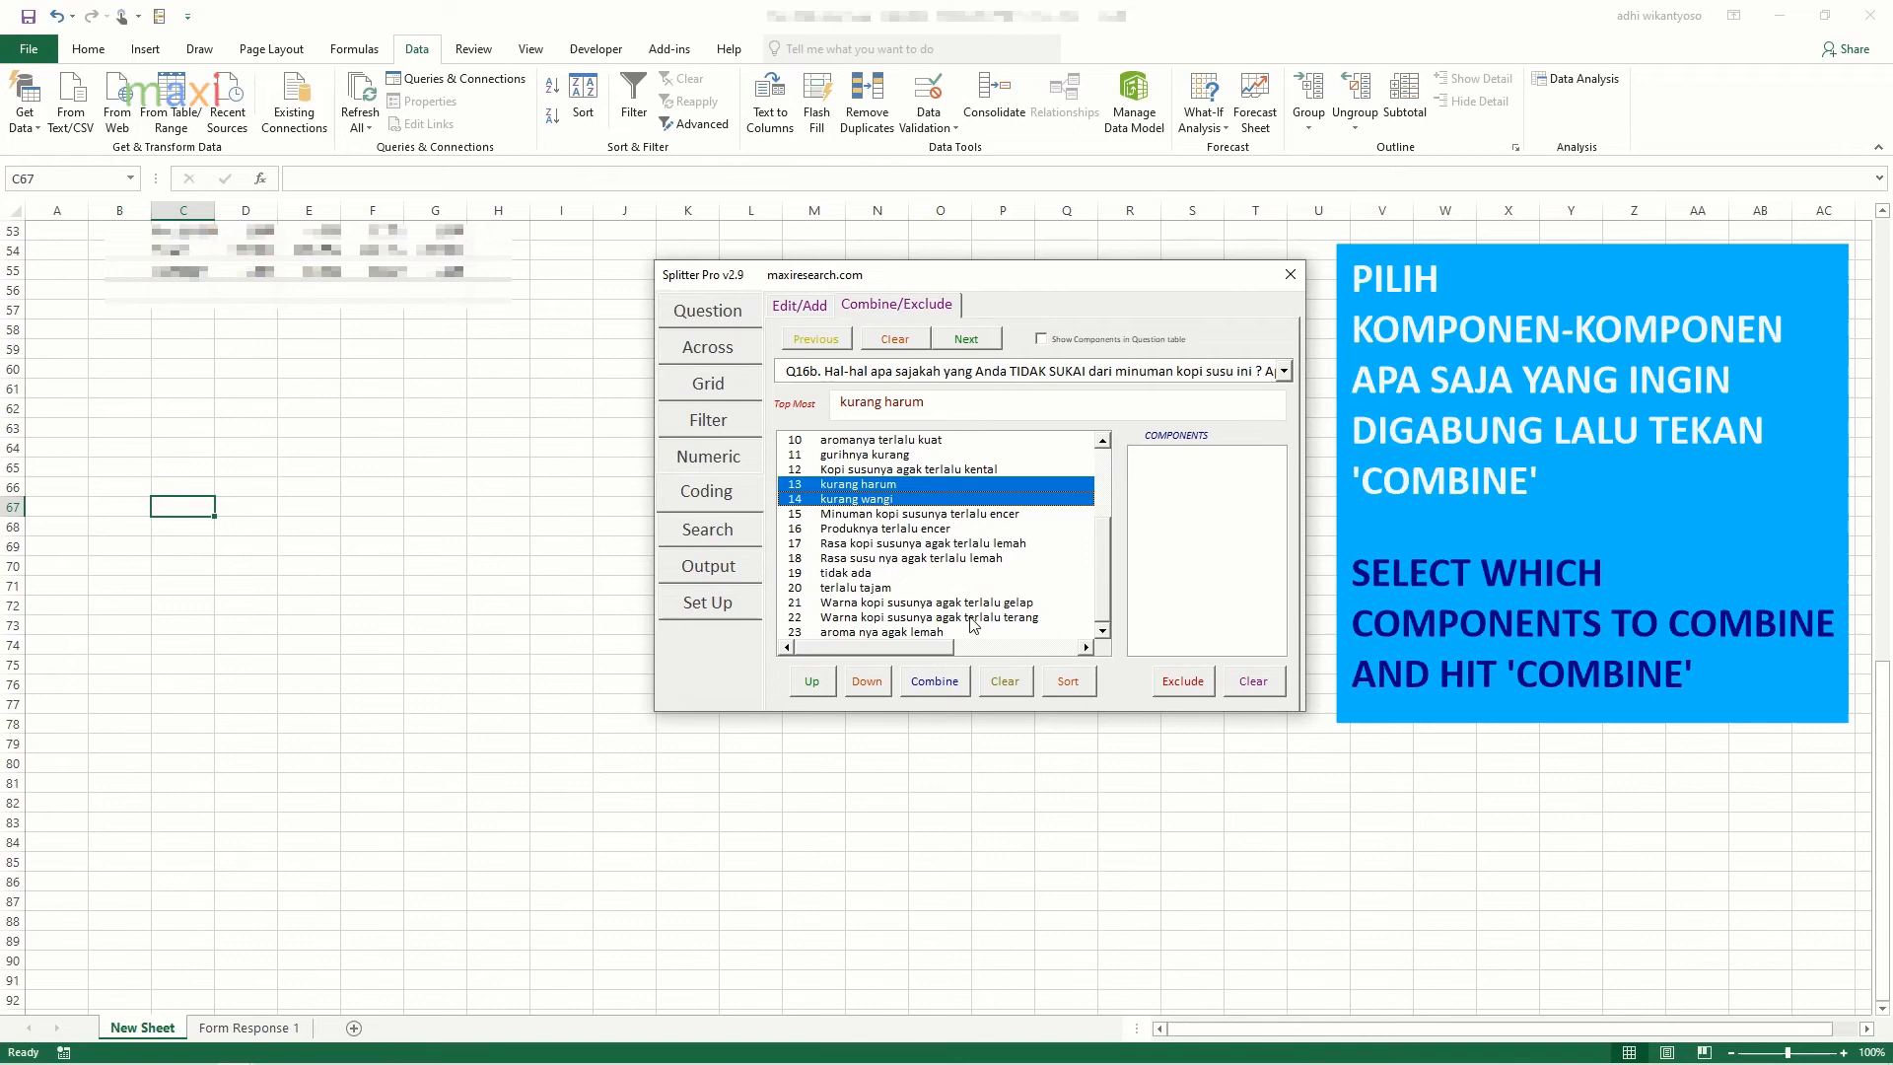
{"action": "left_click", "coordinate": [939, 684]}
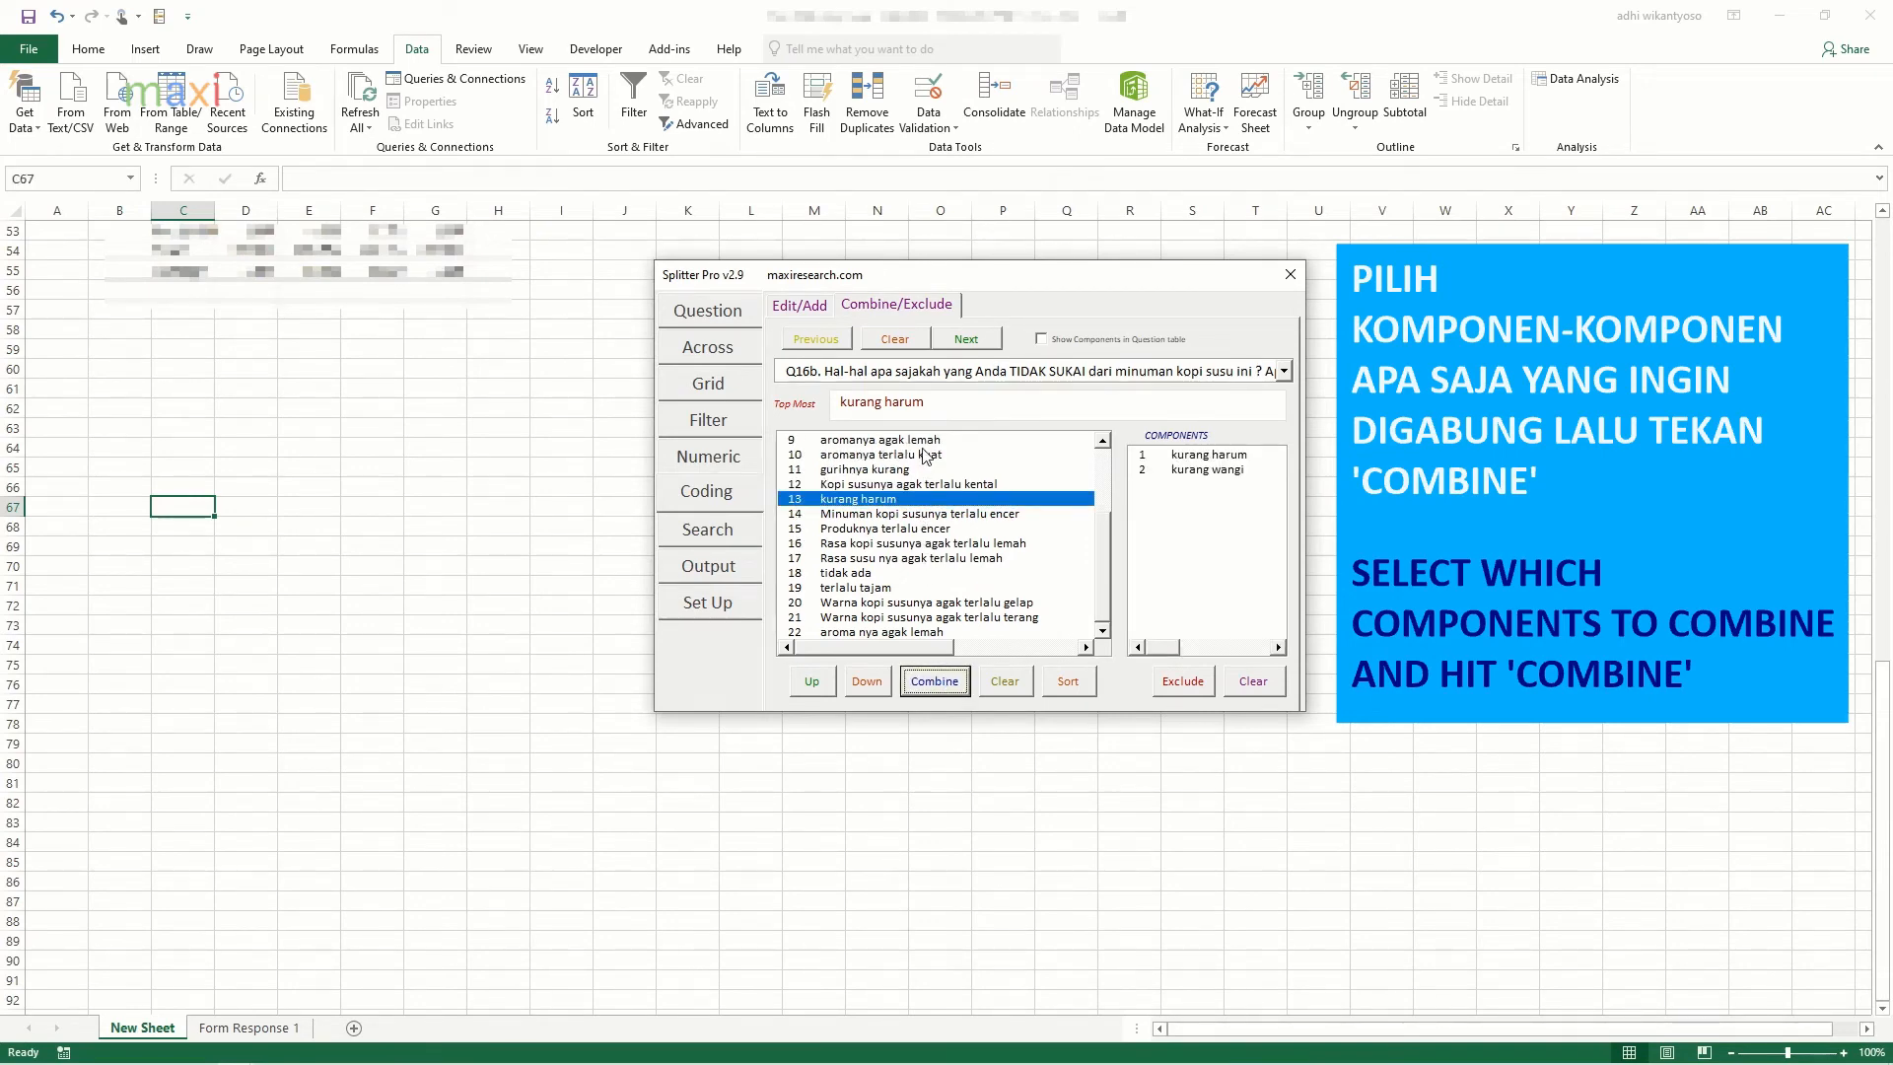
{"action": "left_click", "coordinate": [957, 441], "text": "ctrl"}
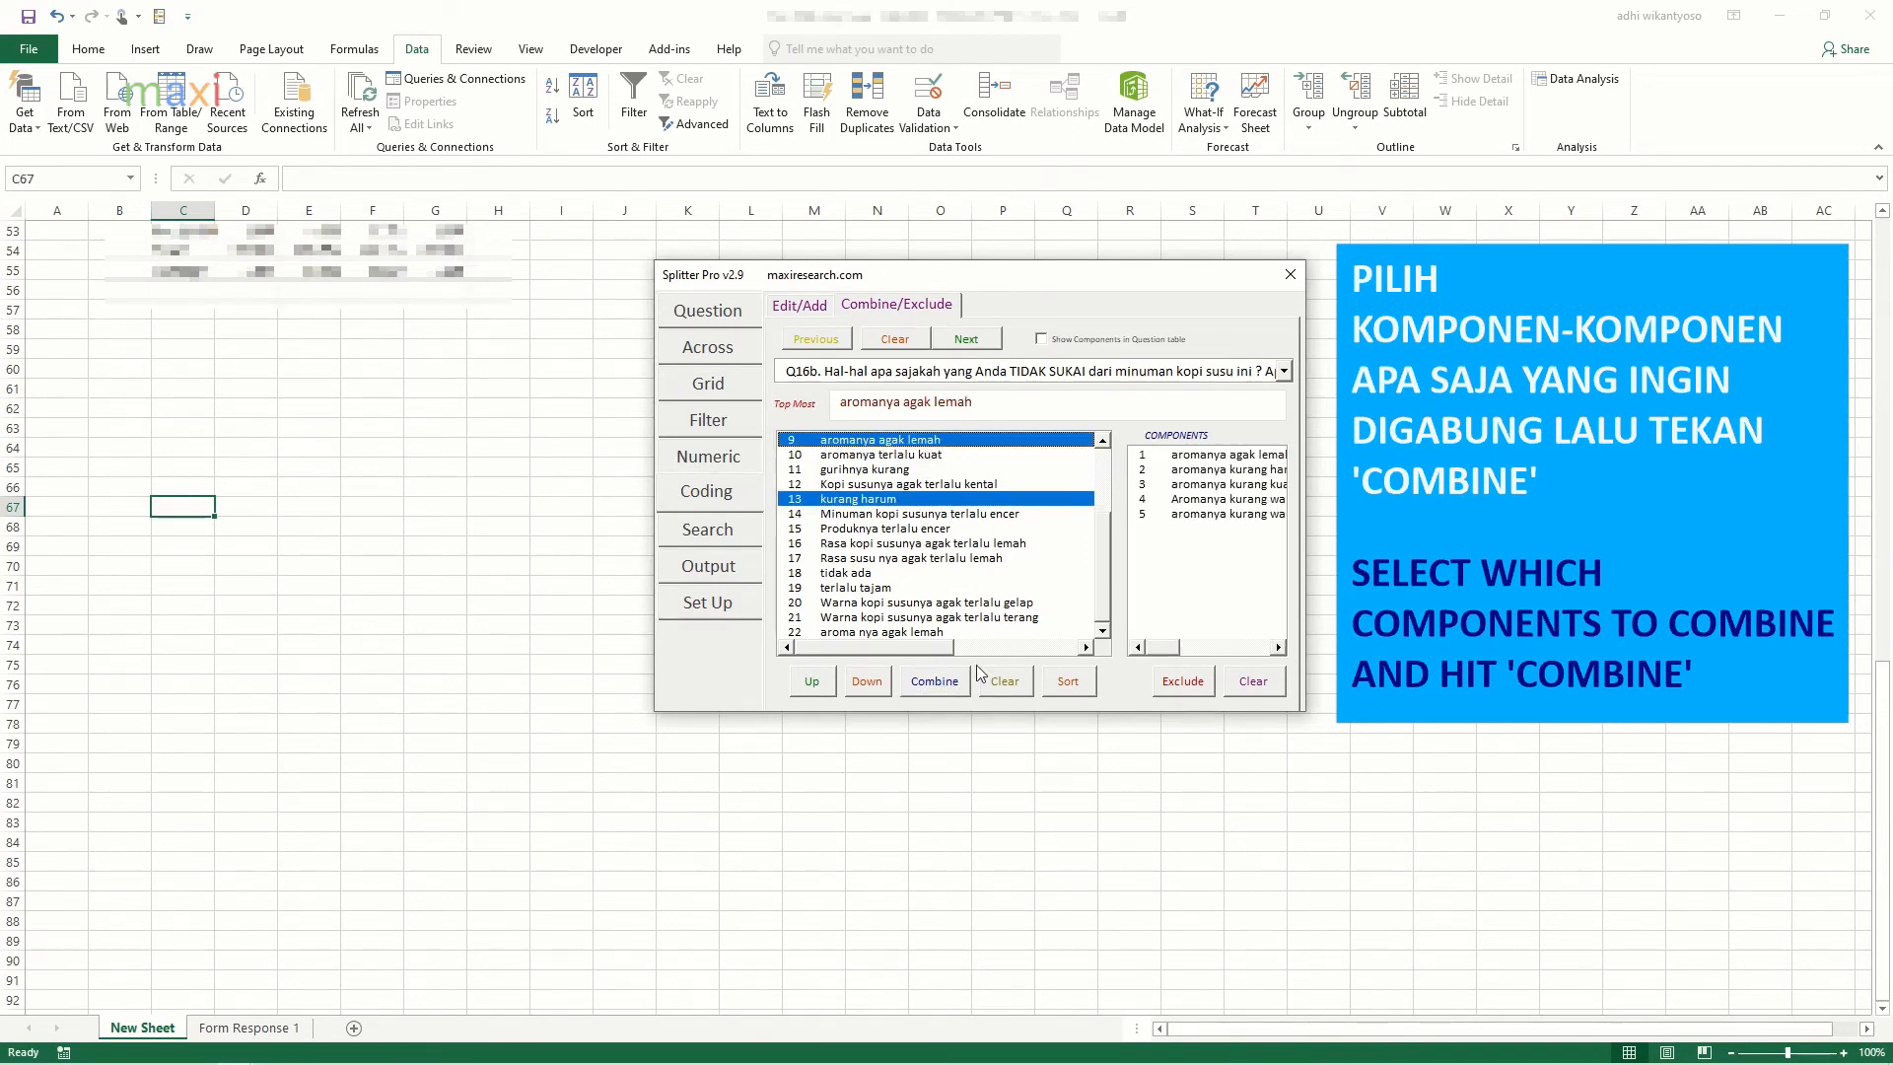
{"action": "left_click", "coordinate": [939, 683]}
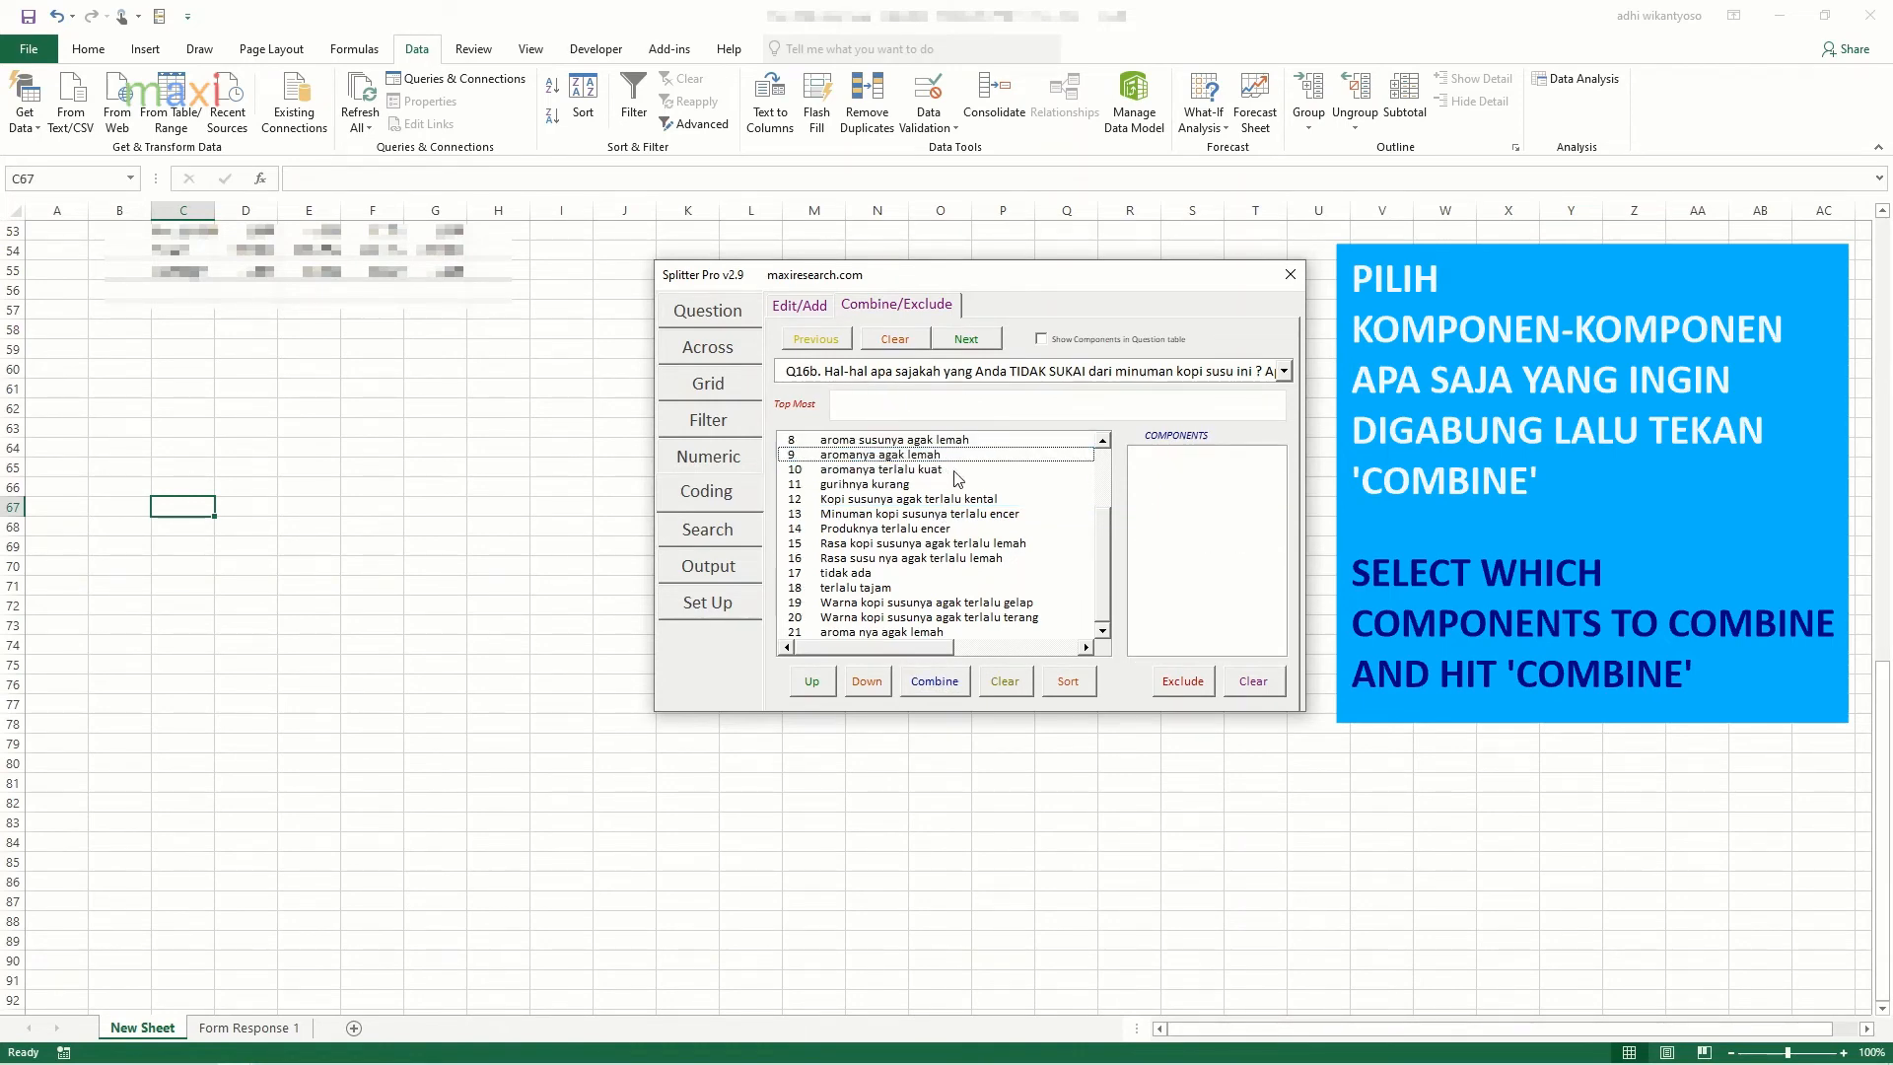
{"action": "left_click", "coordinate": [950, 458]}
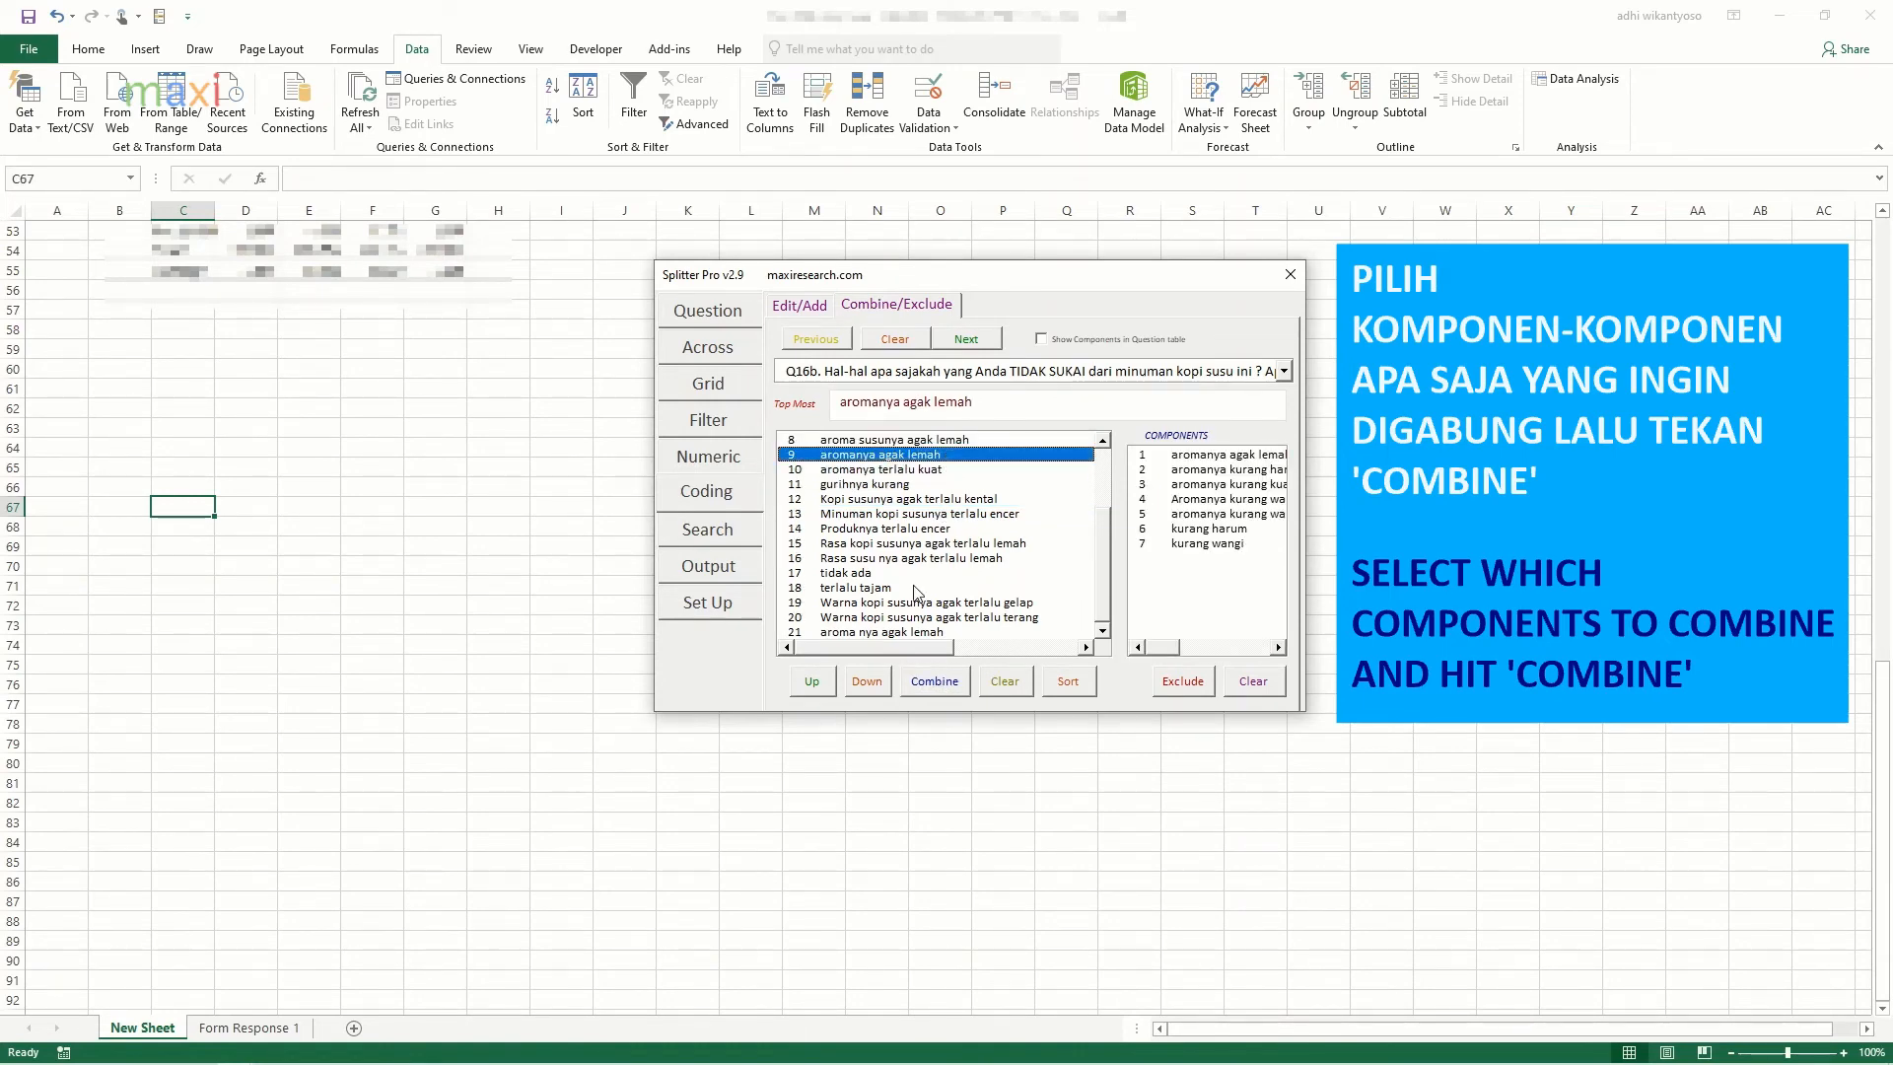
Step: Combine "Minuman kopi susunya terlalu encer" and "Produknya terlalu encer" with the "Agak encer" group
{"action": "left_click", "coordinate": [966, 460]}
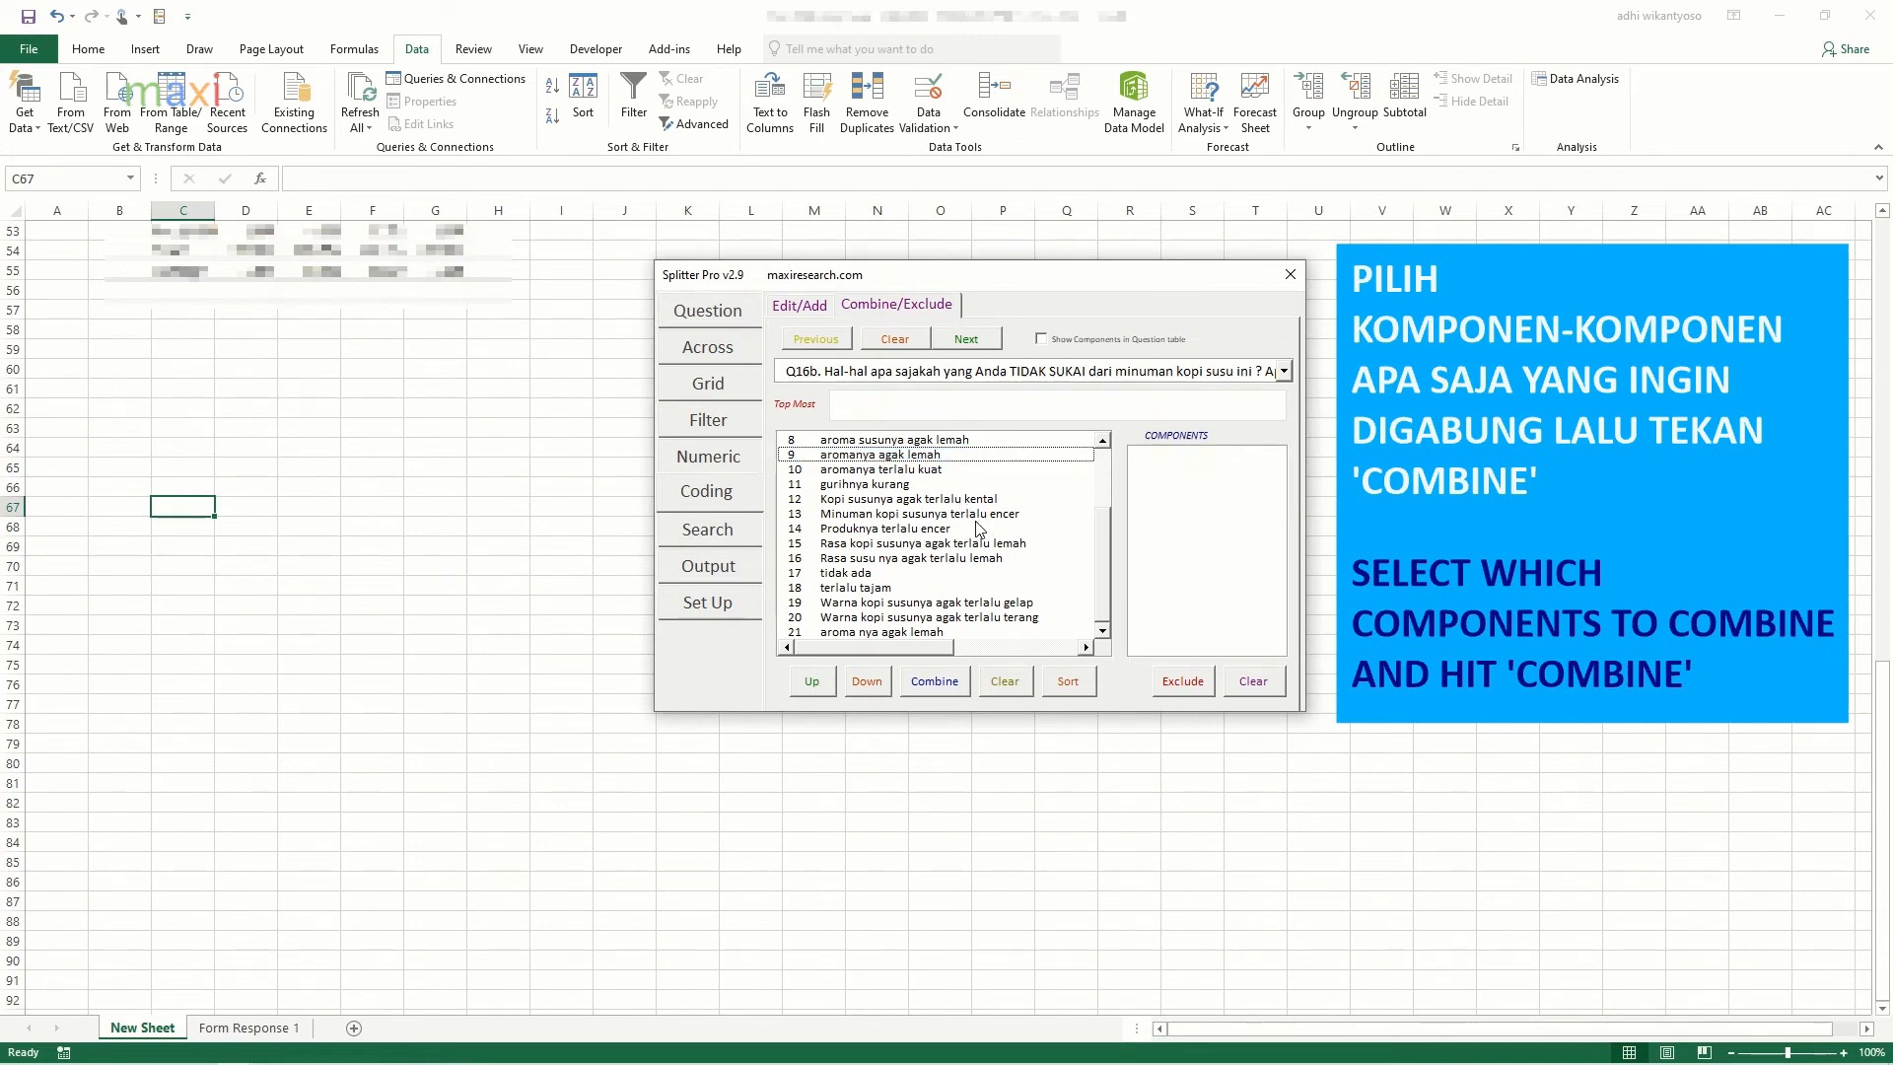
{"action": "left_click", "coordinate": [979, 516]}
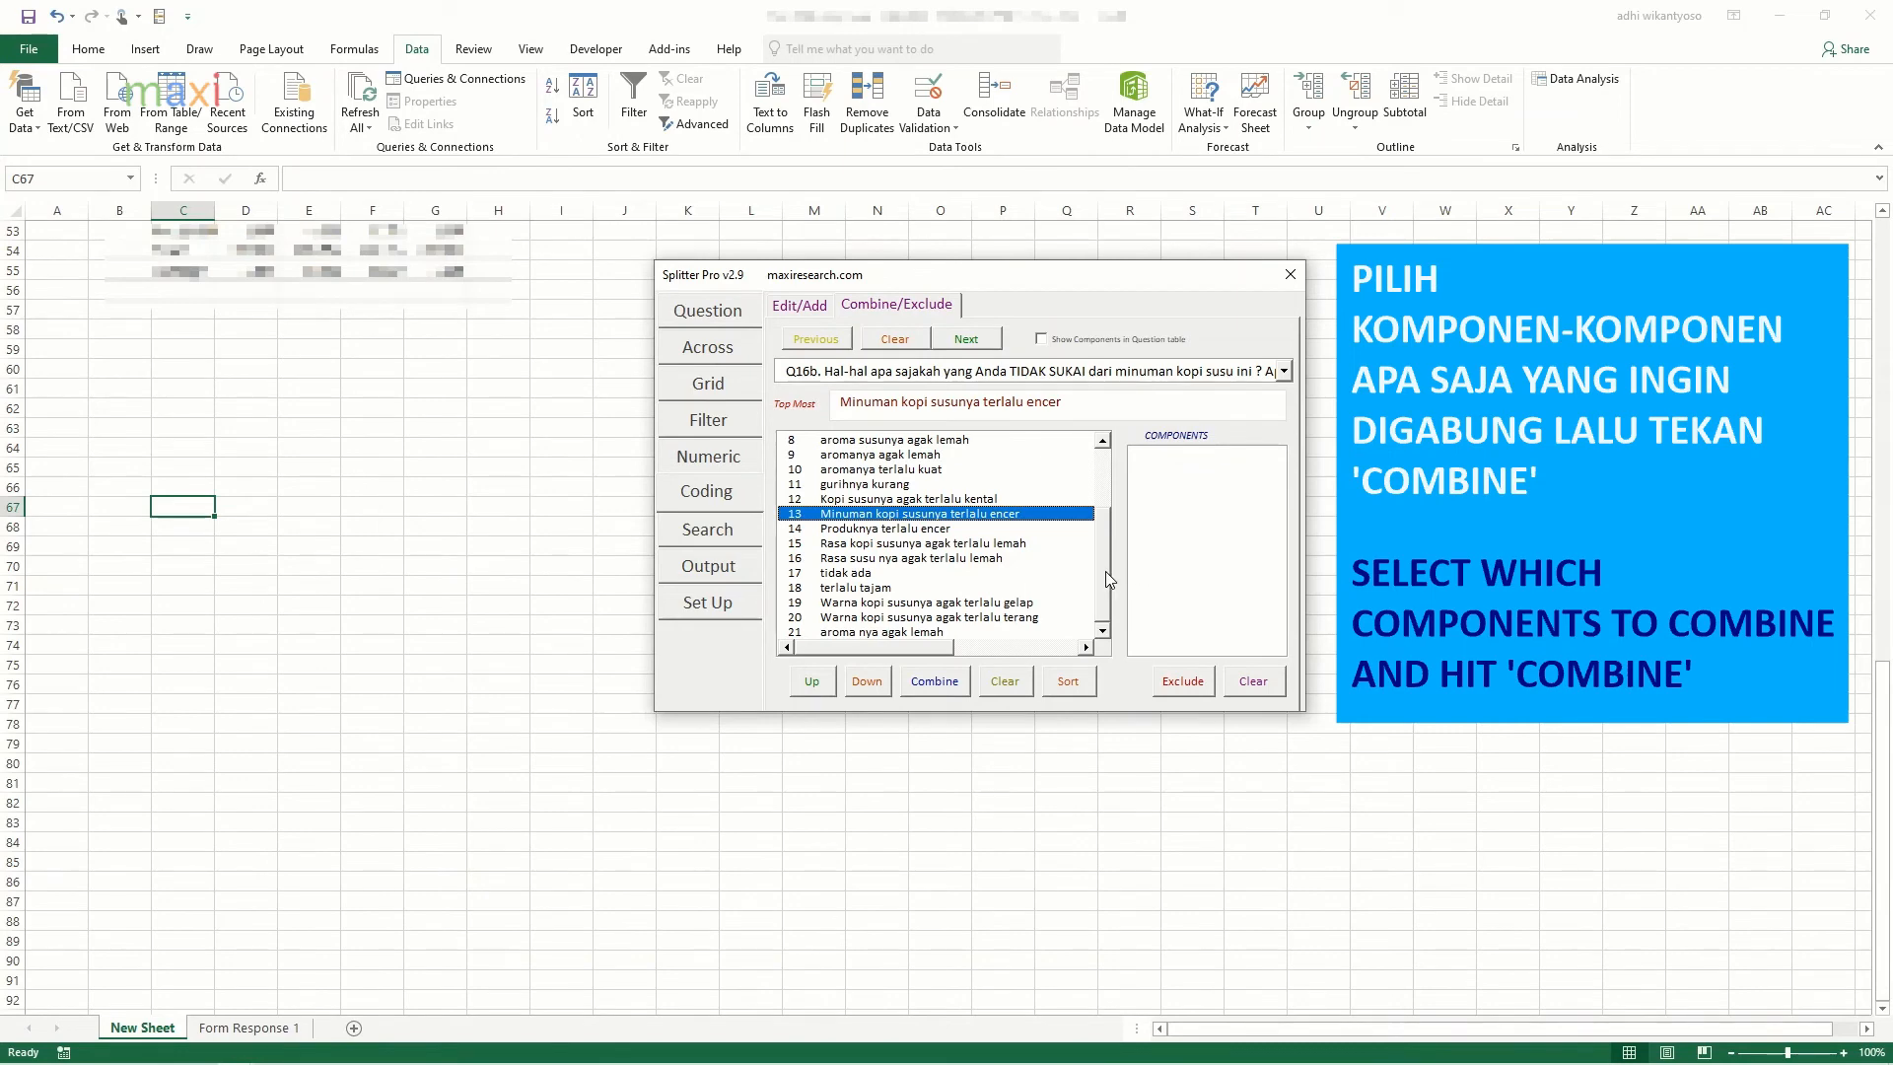
{"action": "left_click", "coordinate": [942, 530]}
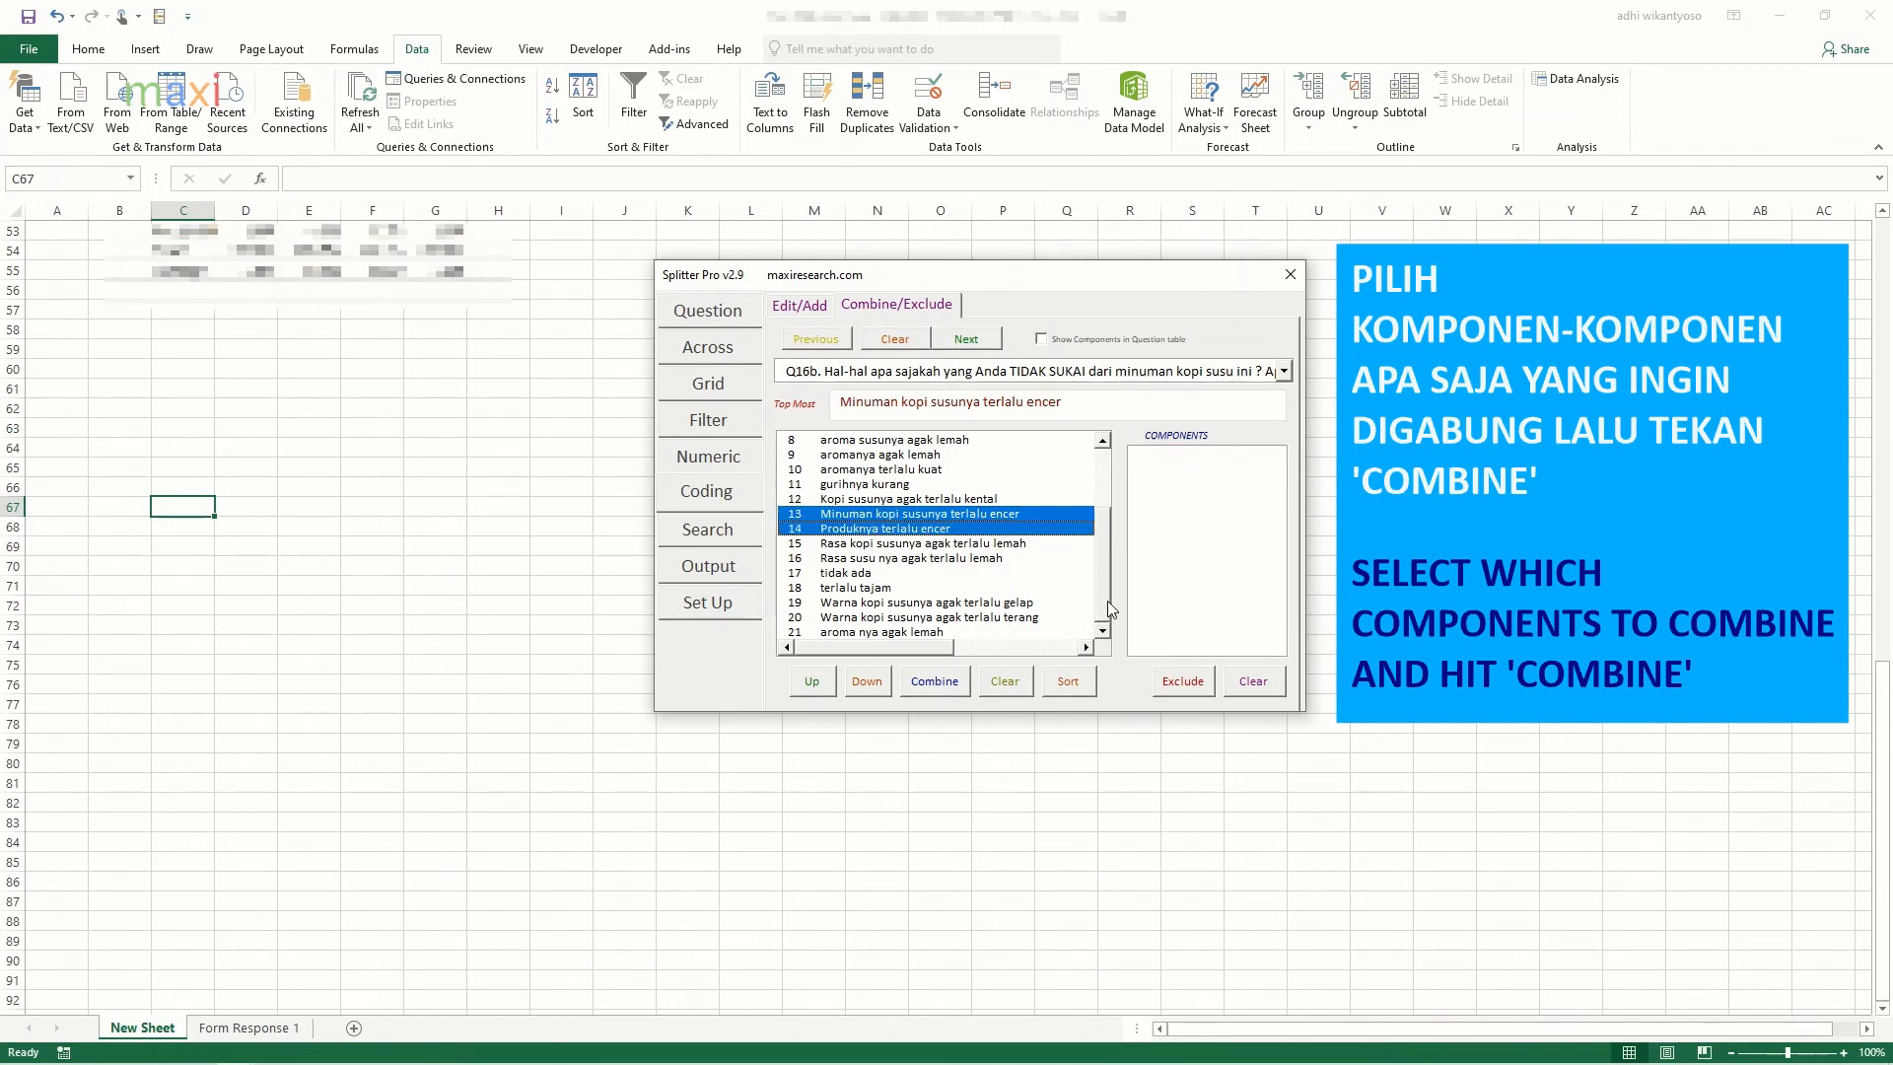
{"action": "left_click_drag", "start_coordinate": [1108, 600], "coordinate": [1110, 501]}
{"action": "left_click", "coordinate": [976, 440]}
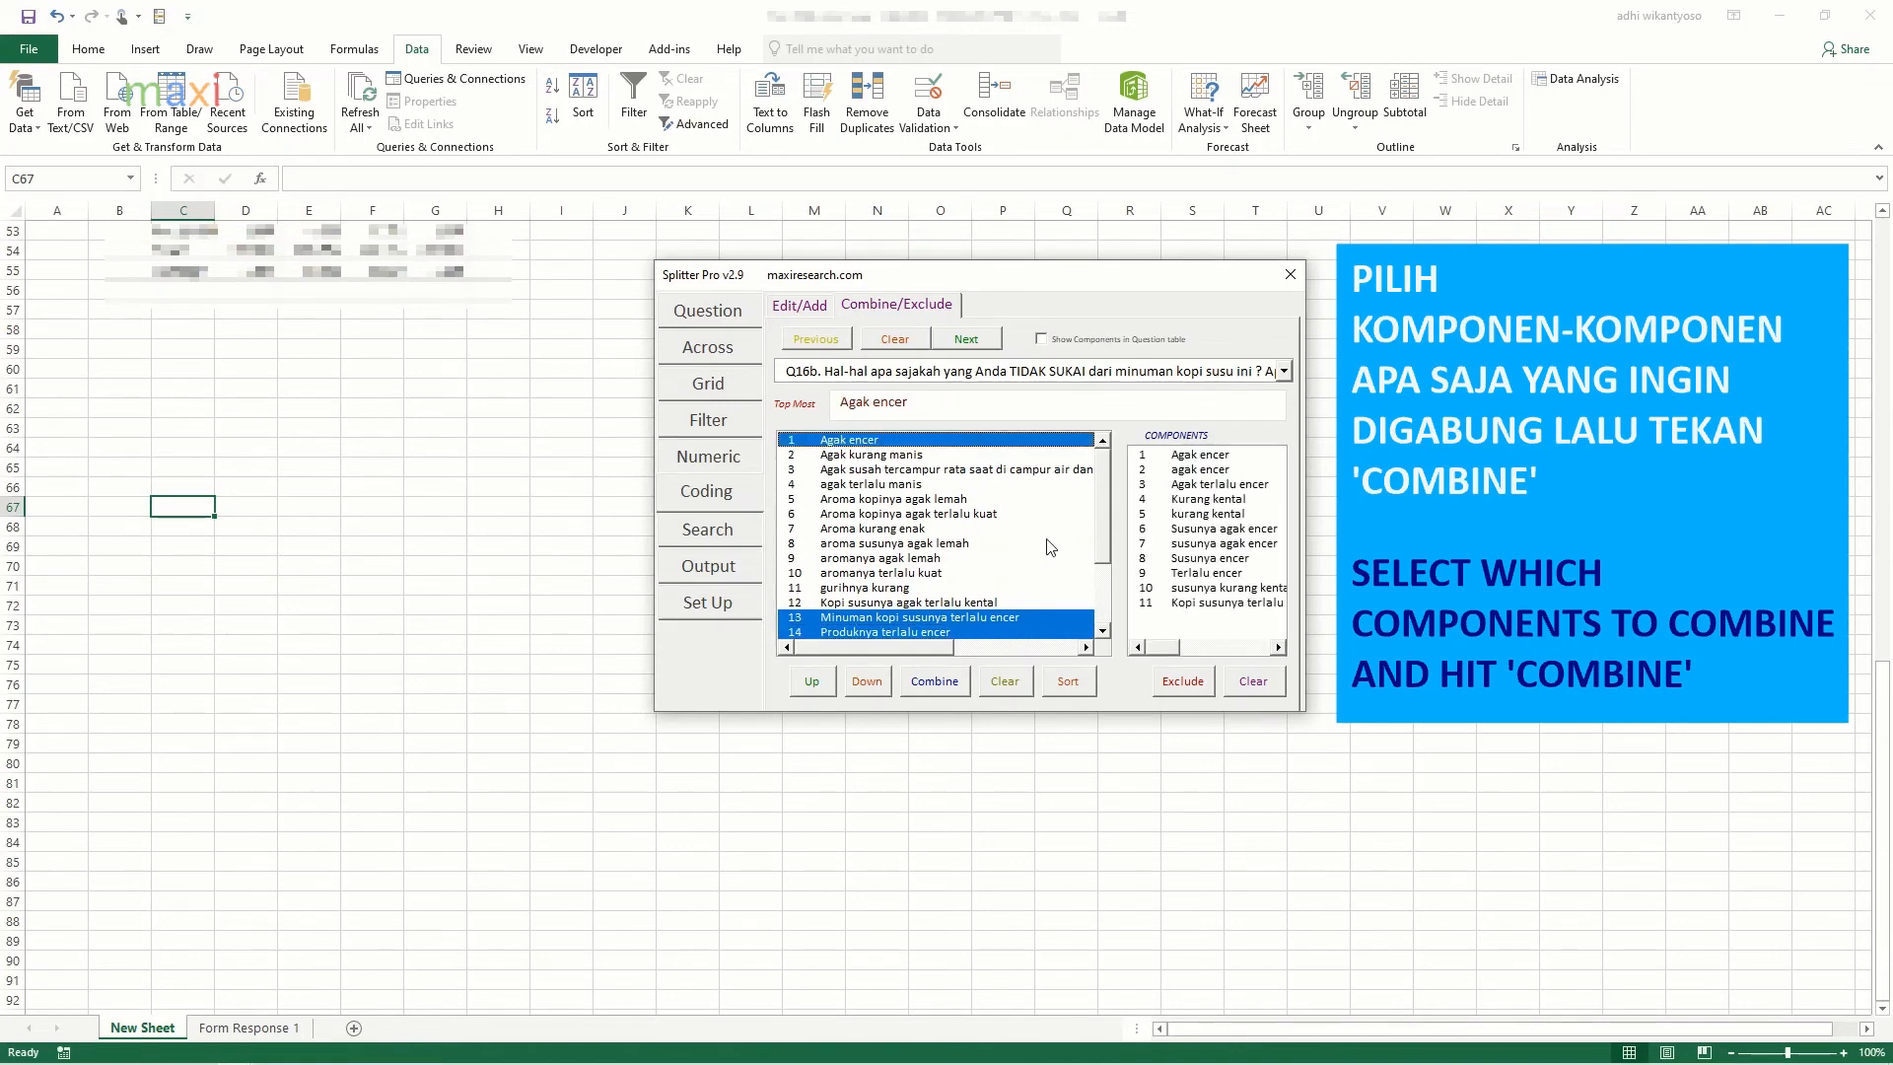
{"action": "left_click", "coordinate": [952, 686]}
{"action": "left_click", "coordinate": [921, 619]}
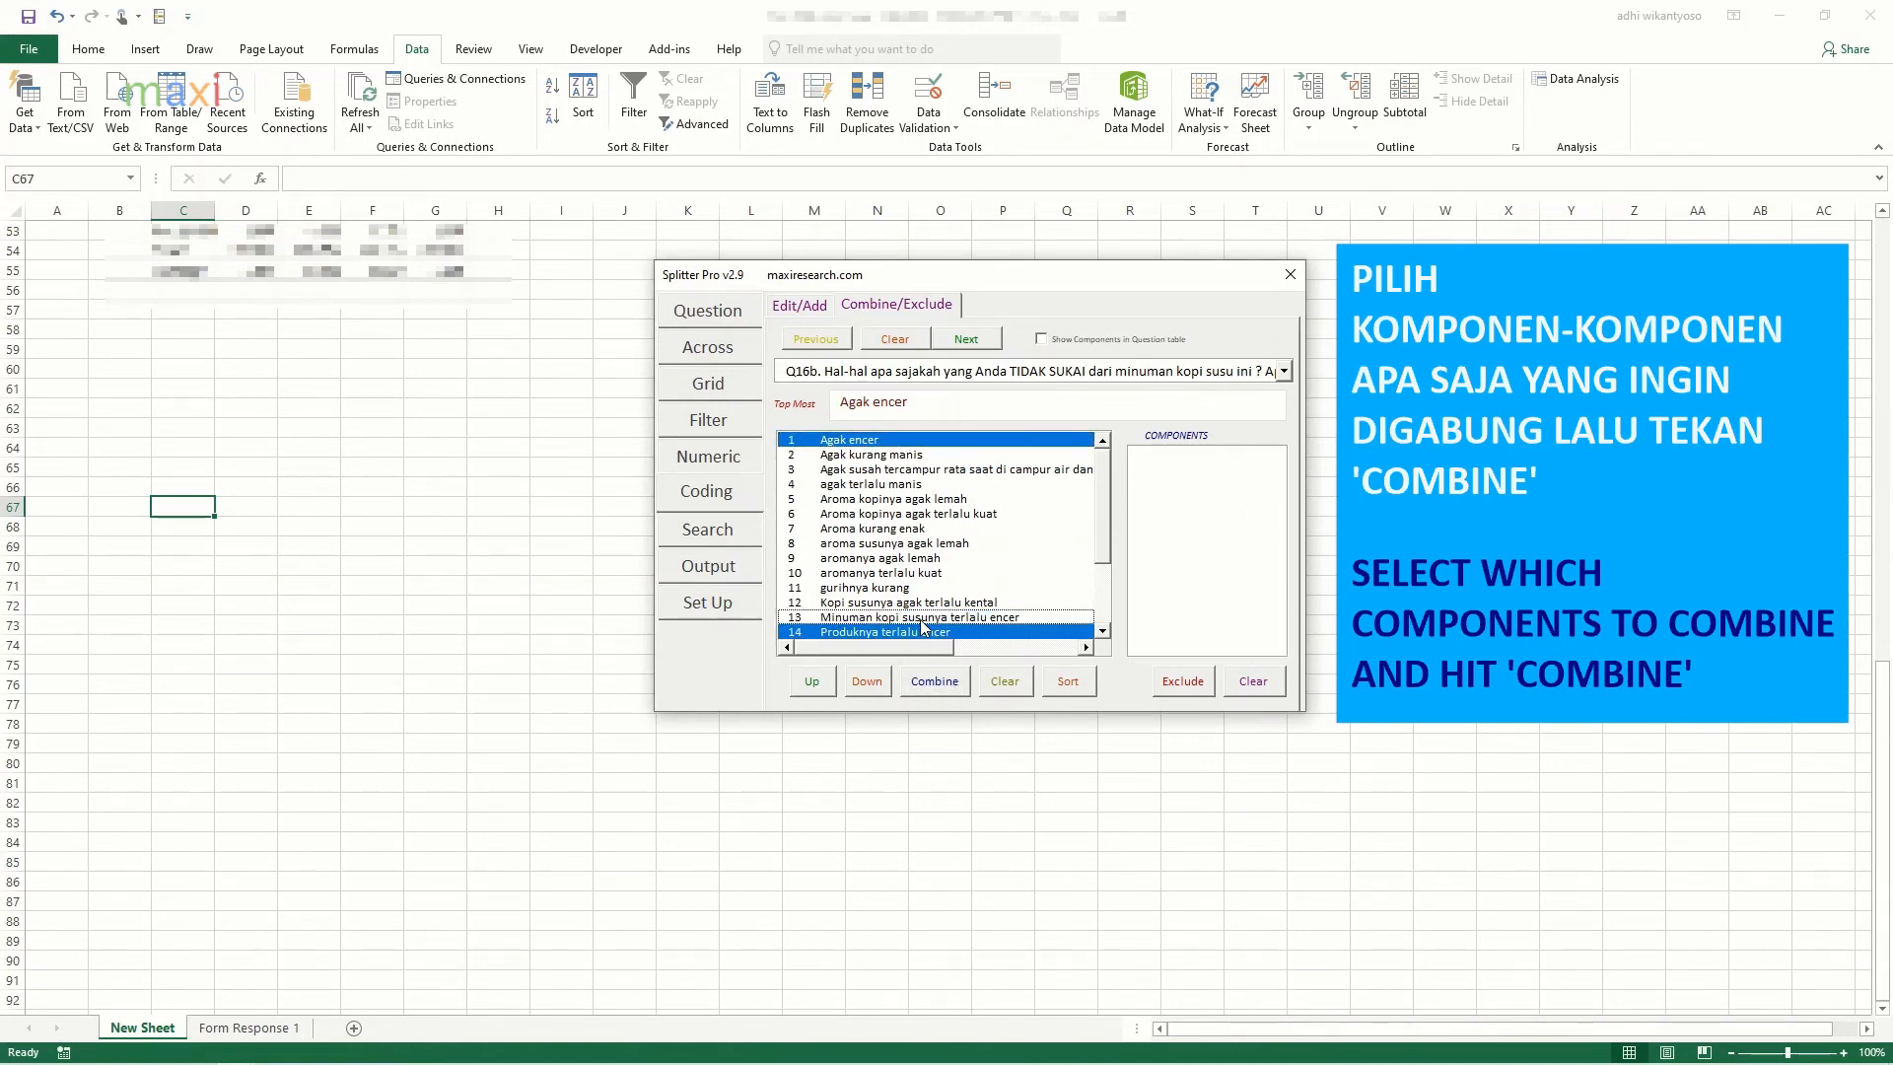
{"action": "left_click", "coordinate": [943, 682]}
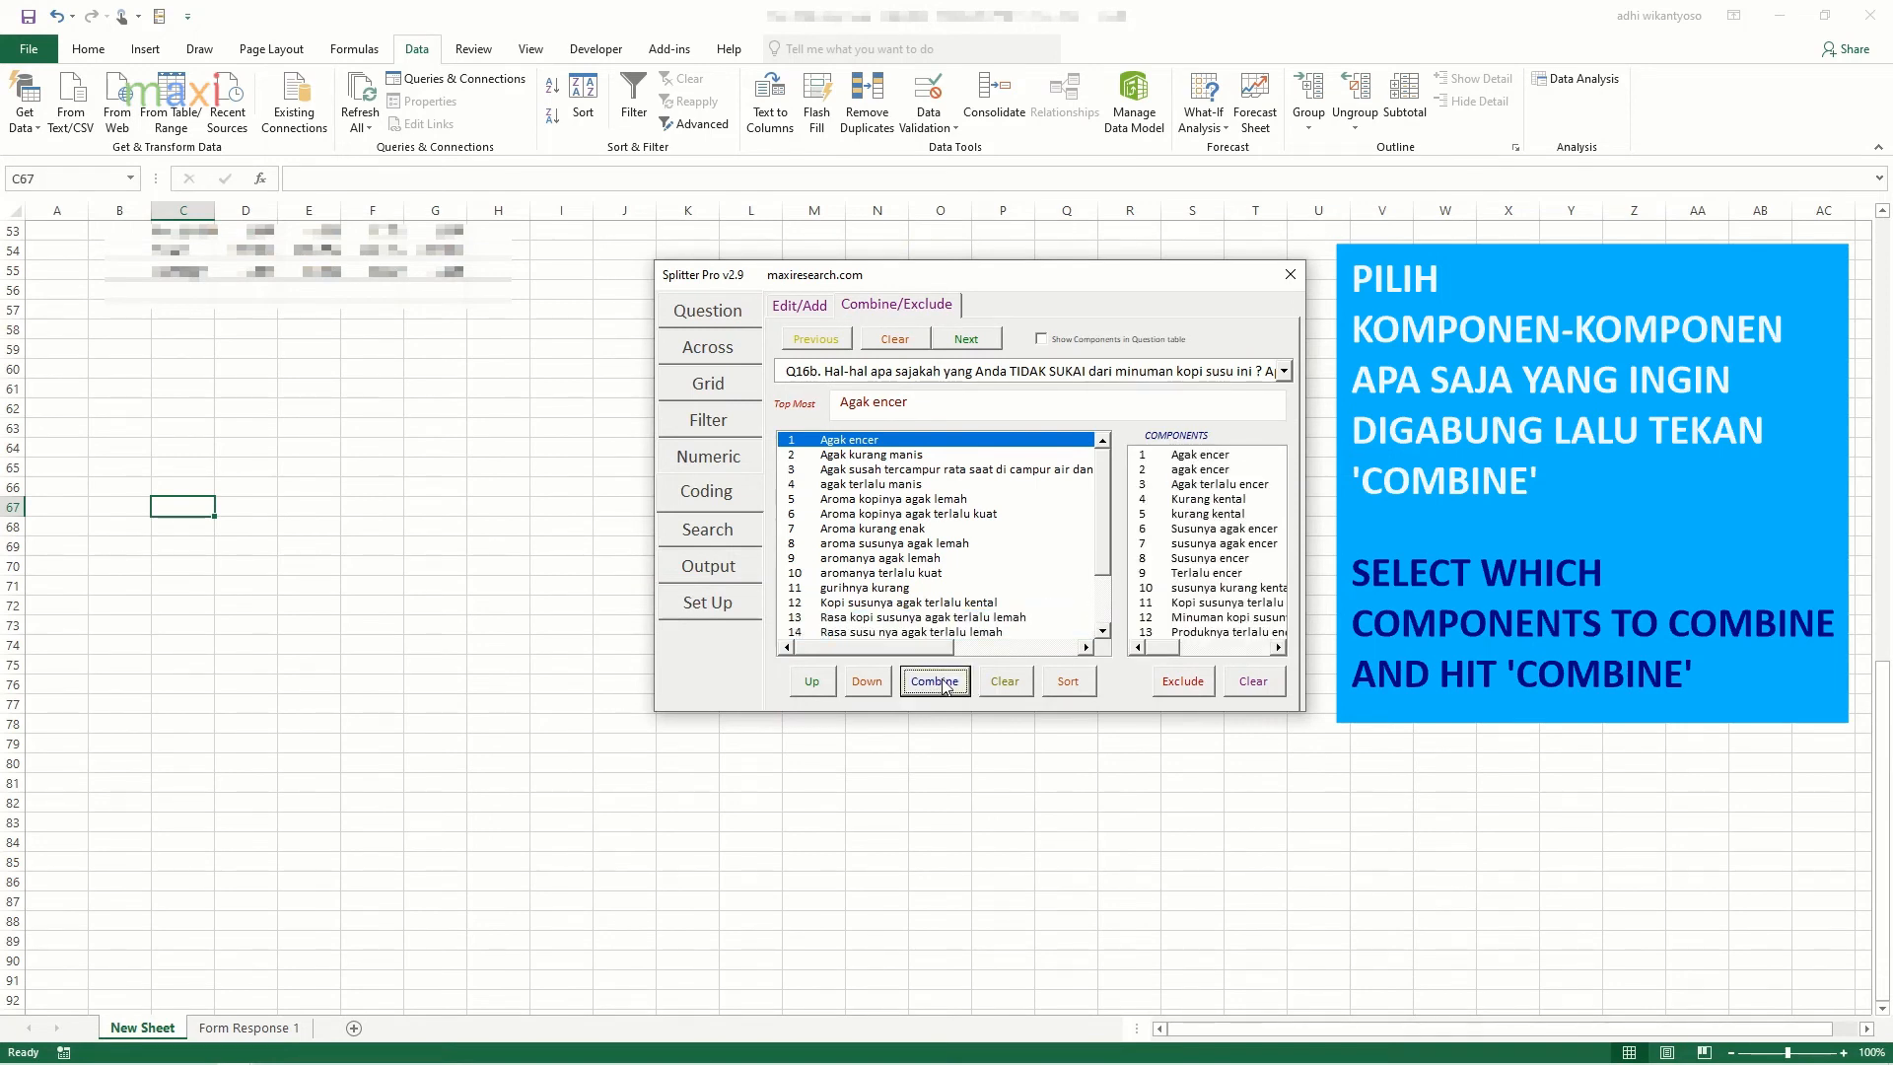
{"action": "left_click", "coordinate": [945, 469]}
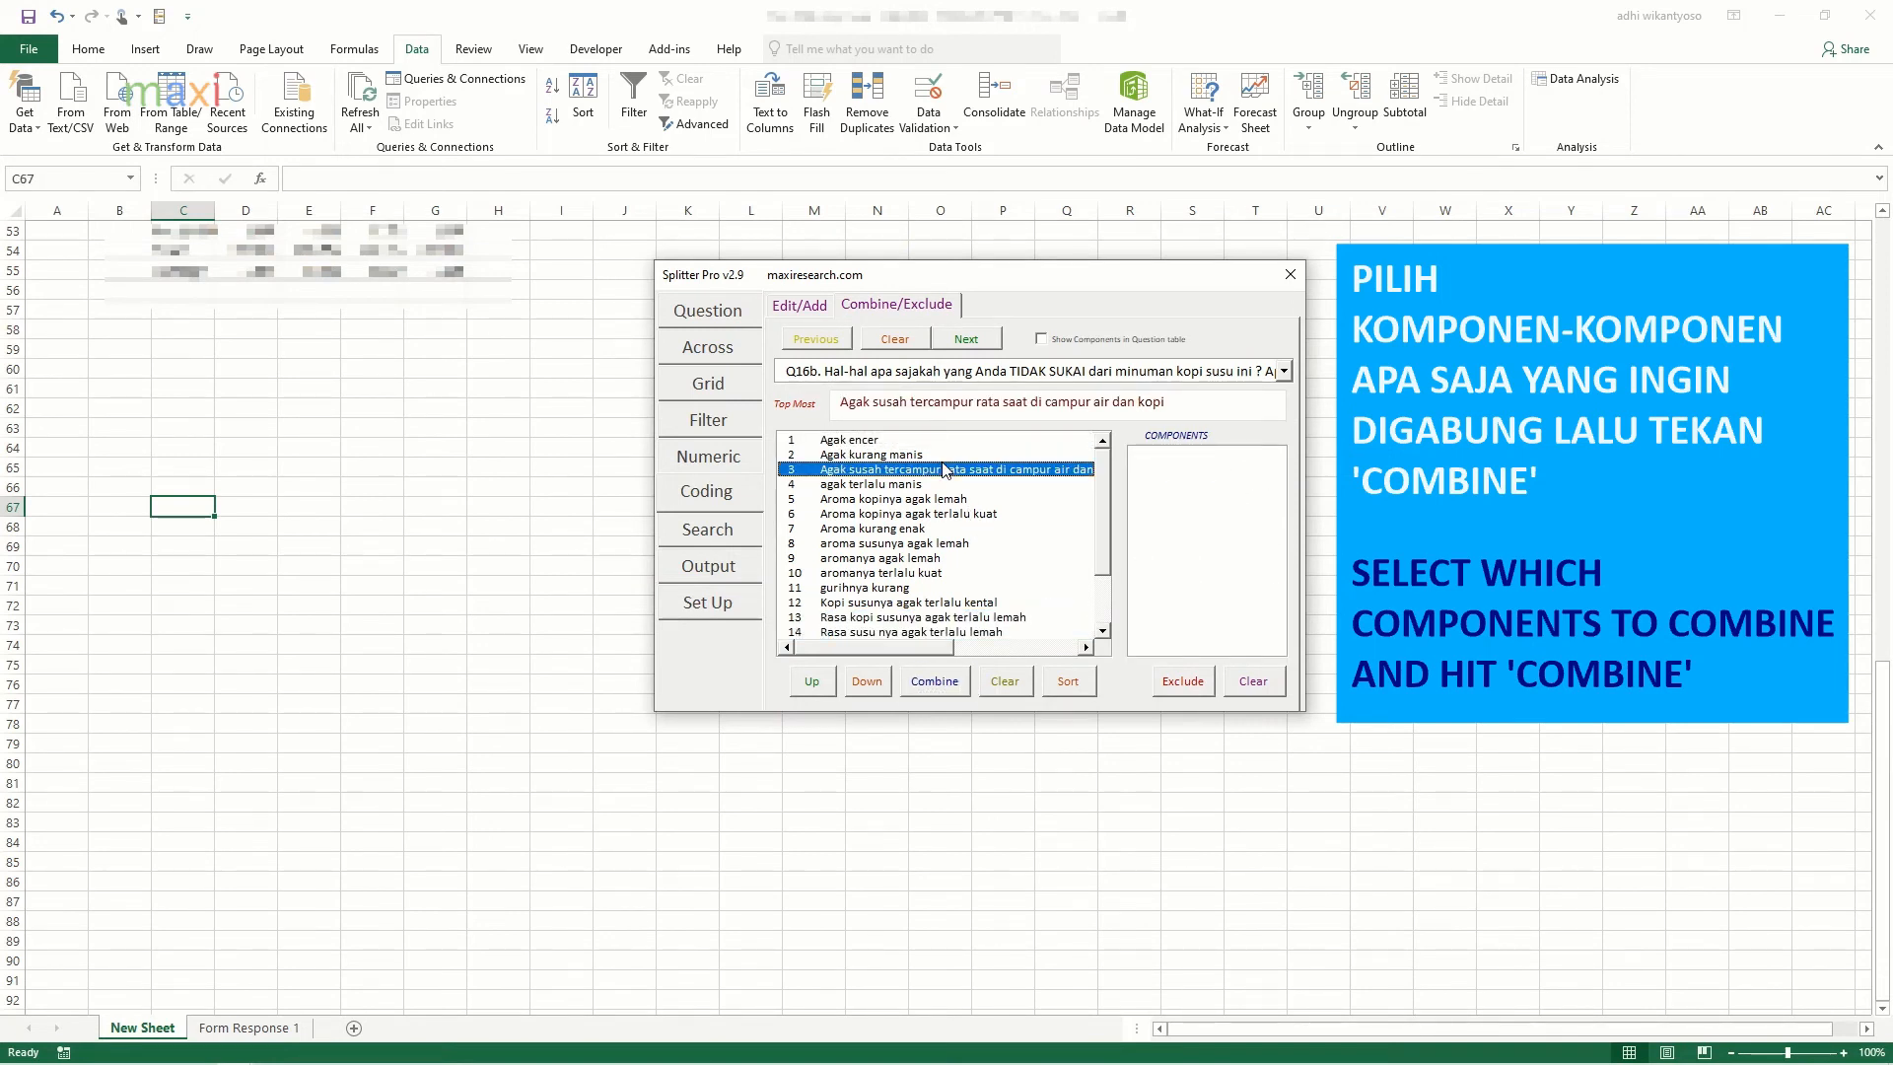
{"action": "left_click", "coordinate": [946, 470]}
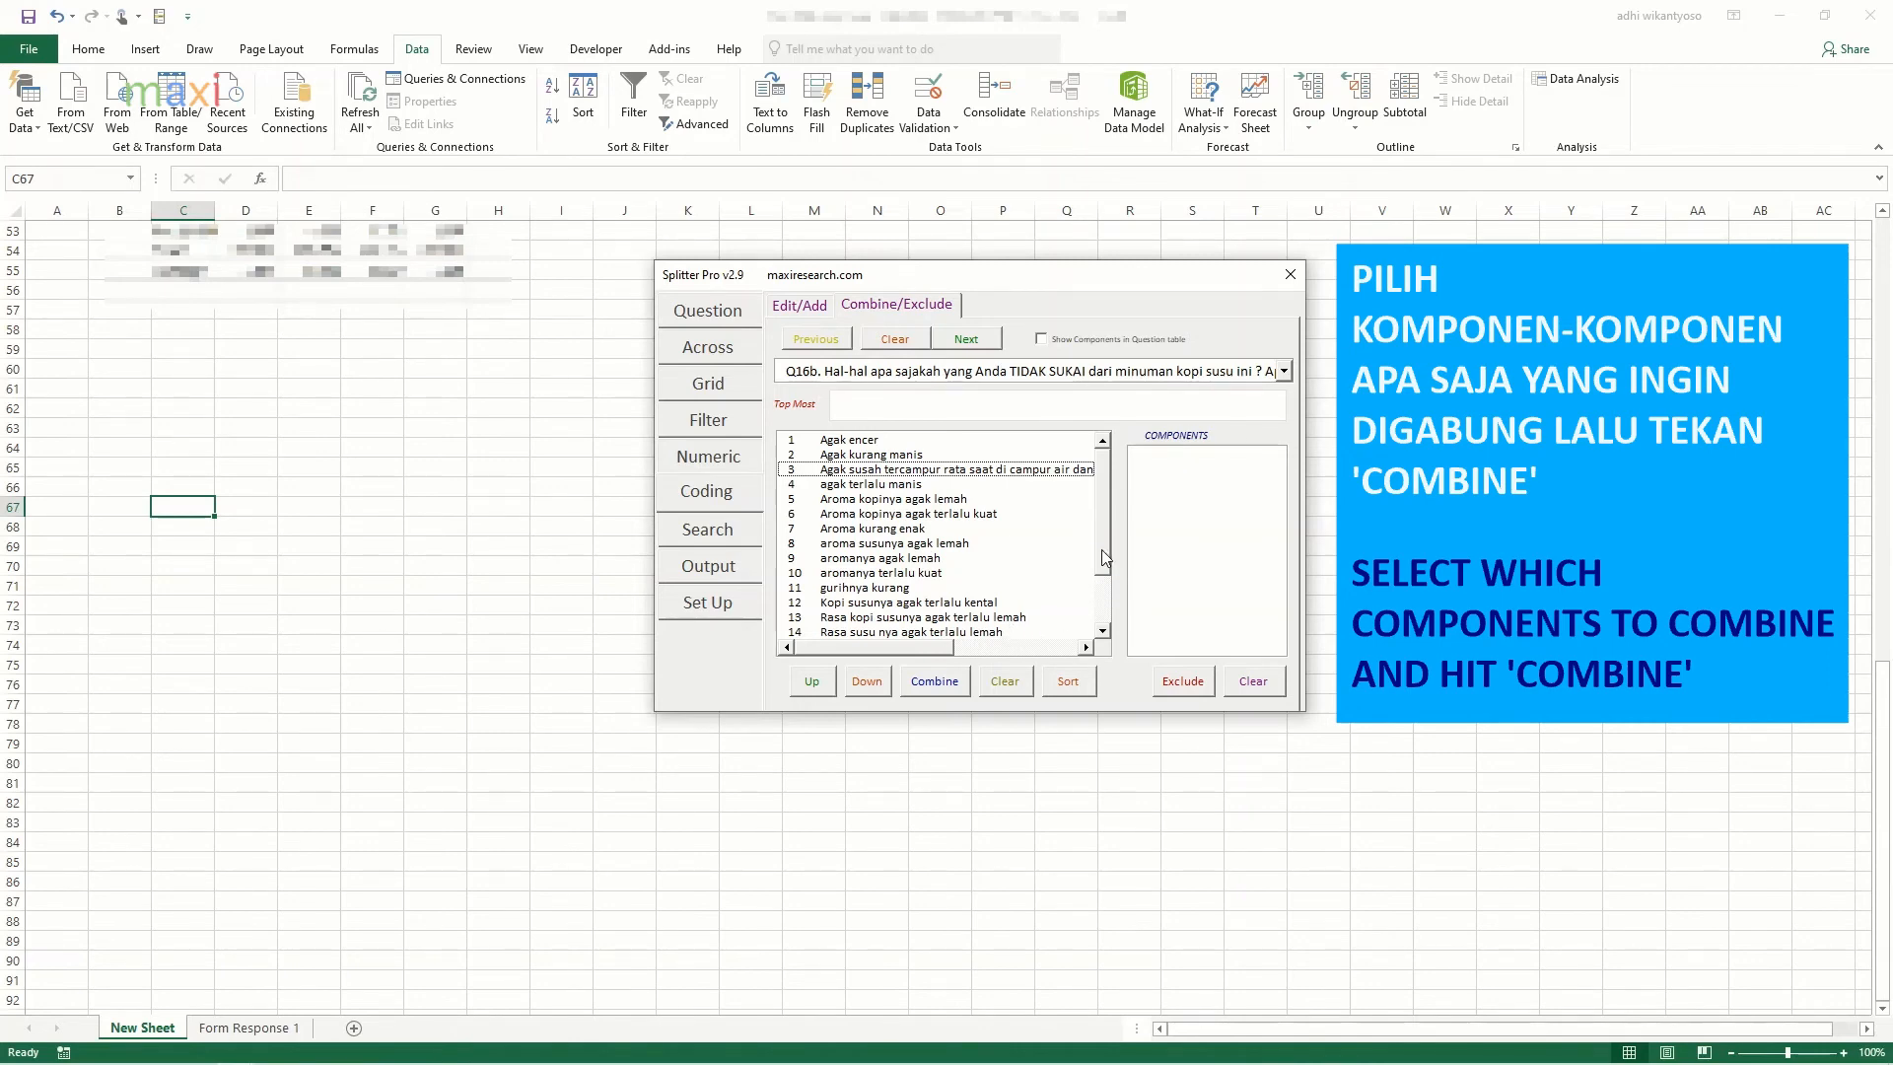
{"action": "left_click", "coordinate": [1002, 558]}
{"action": "left_click", "coordinate": [1002, 558]}
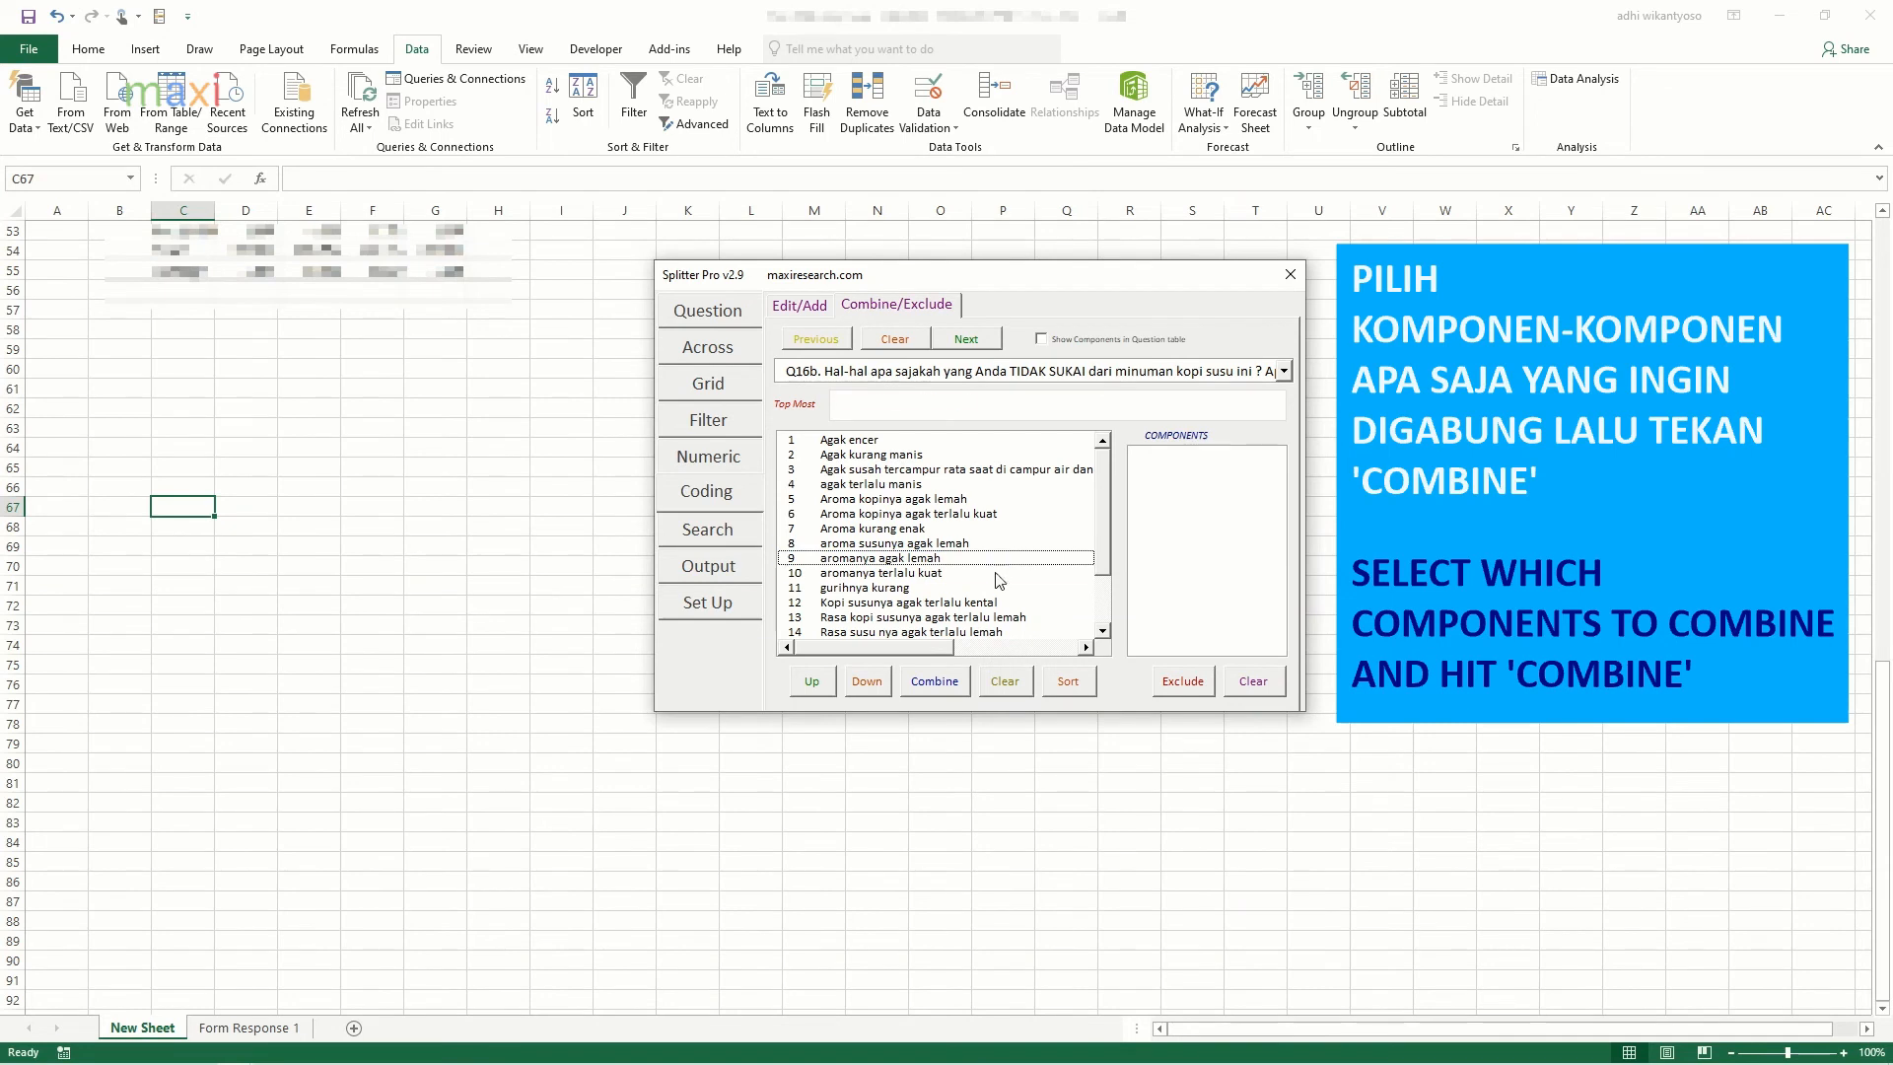
{"action": "left_click", "coordinate": [999, 573]}
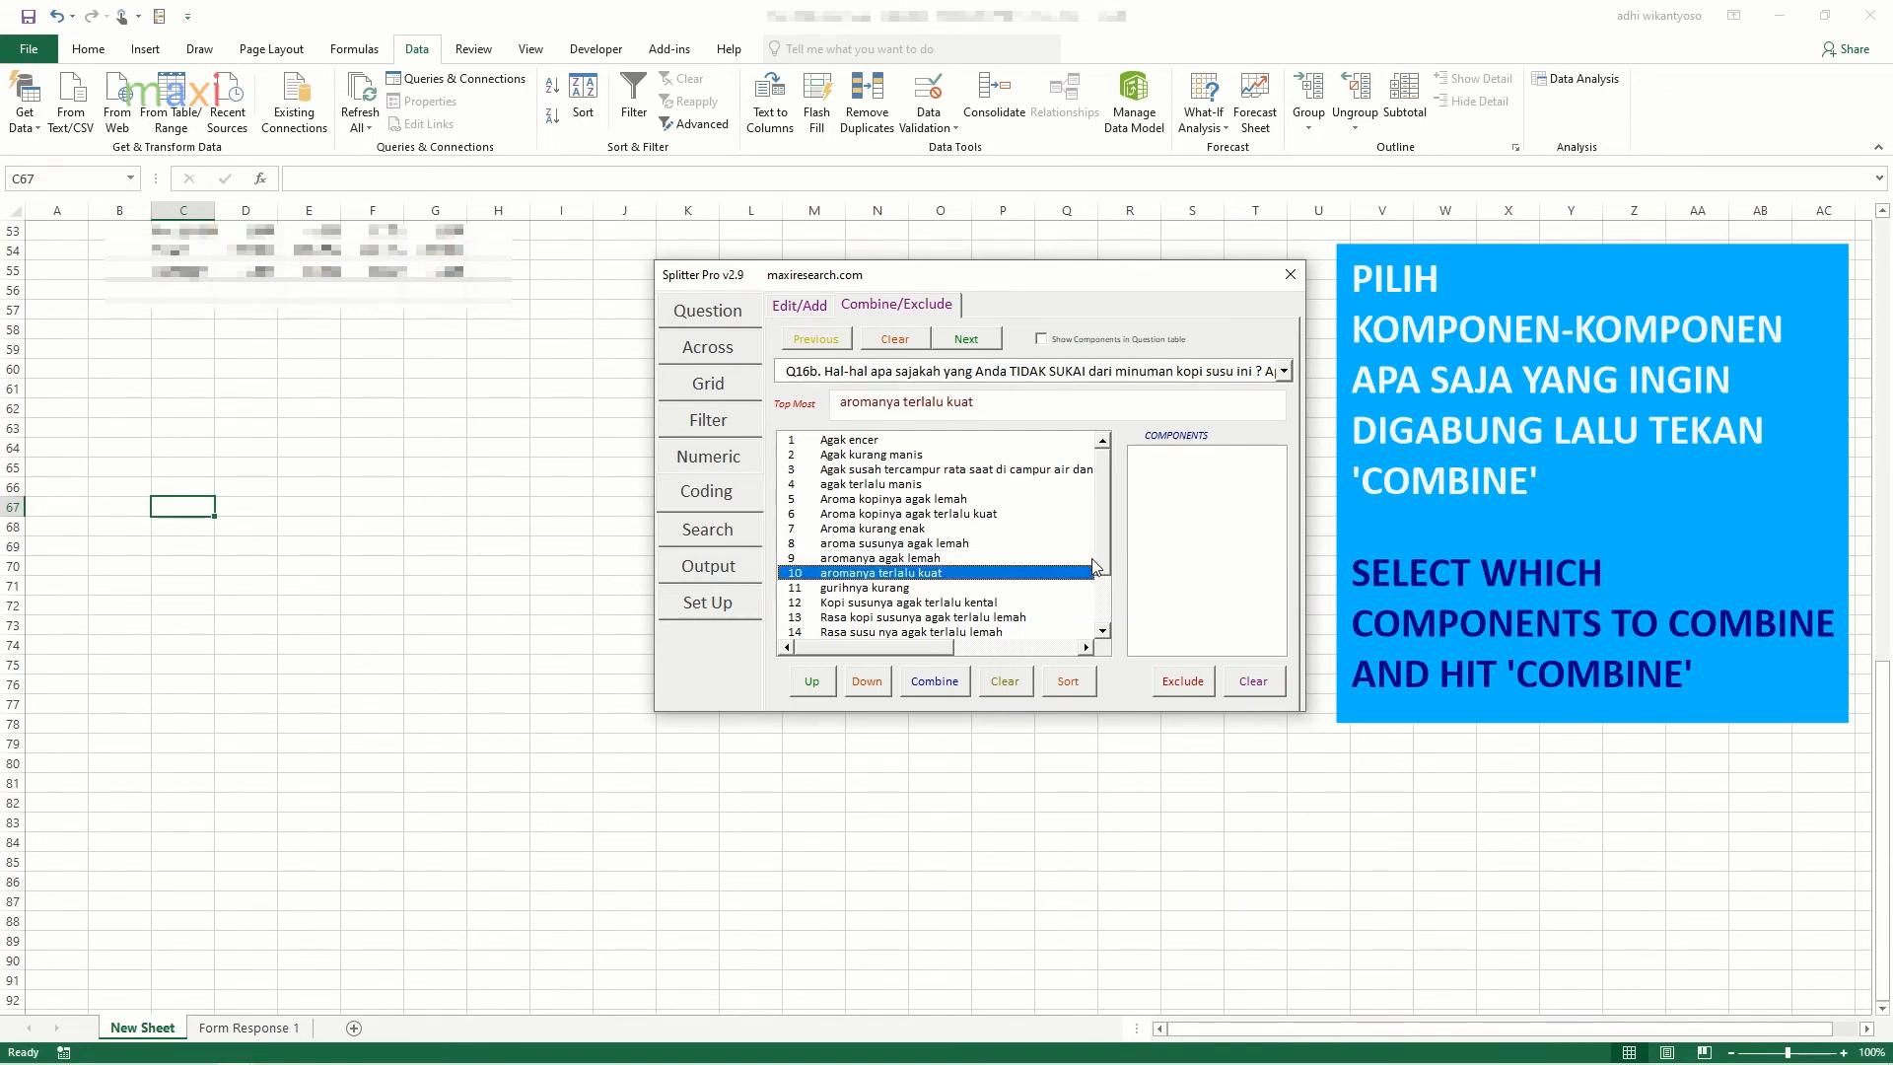
{"action": "left_click", "coordinate": [1092, 563]}
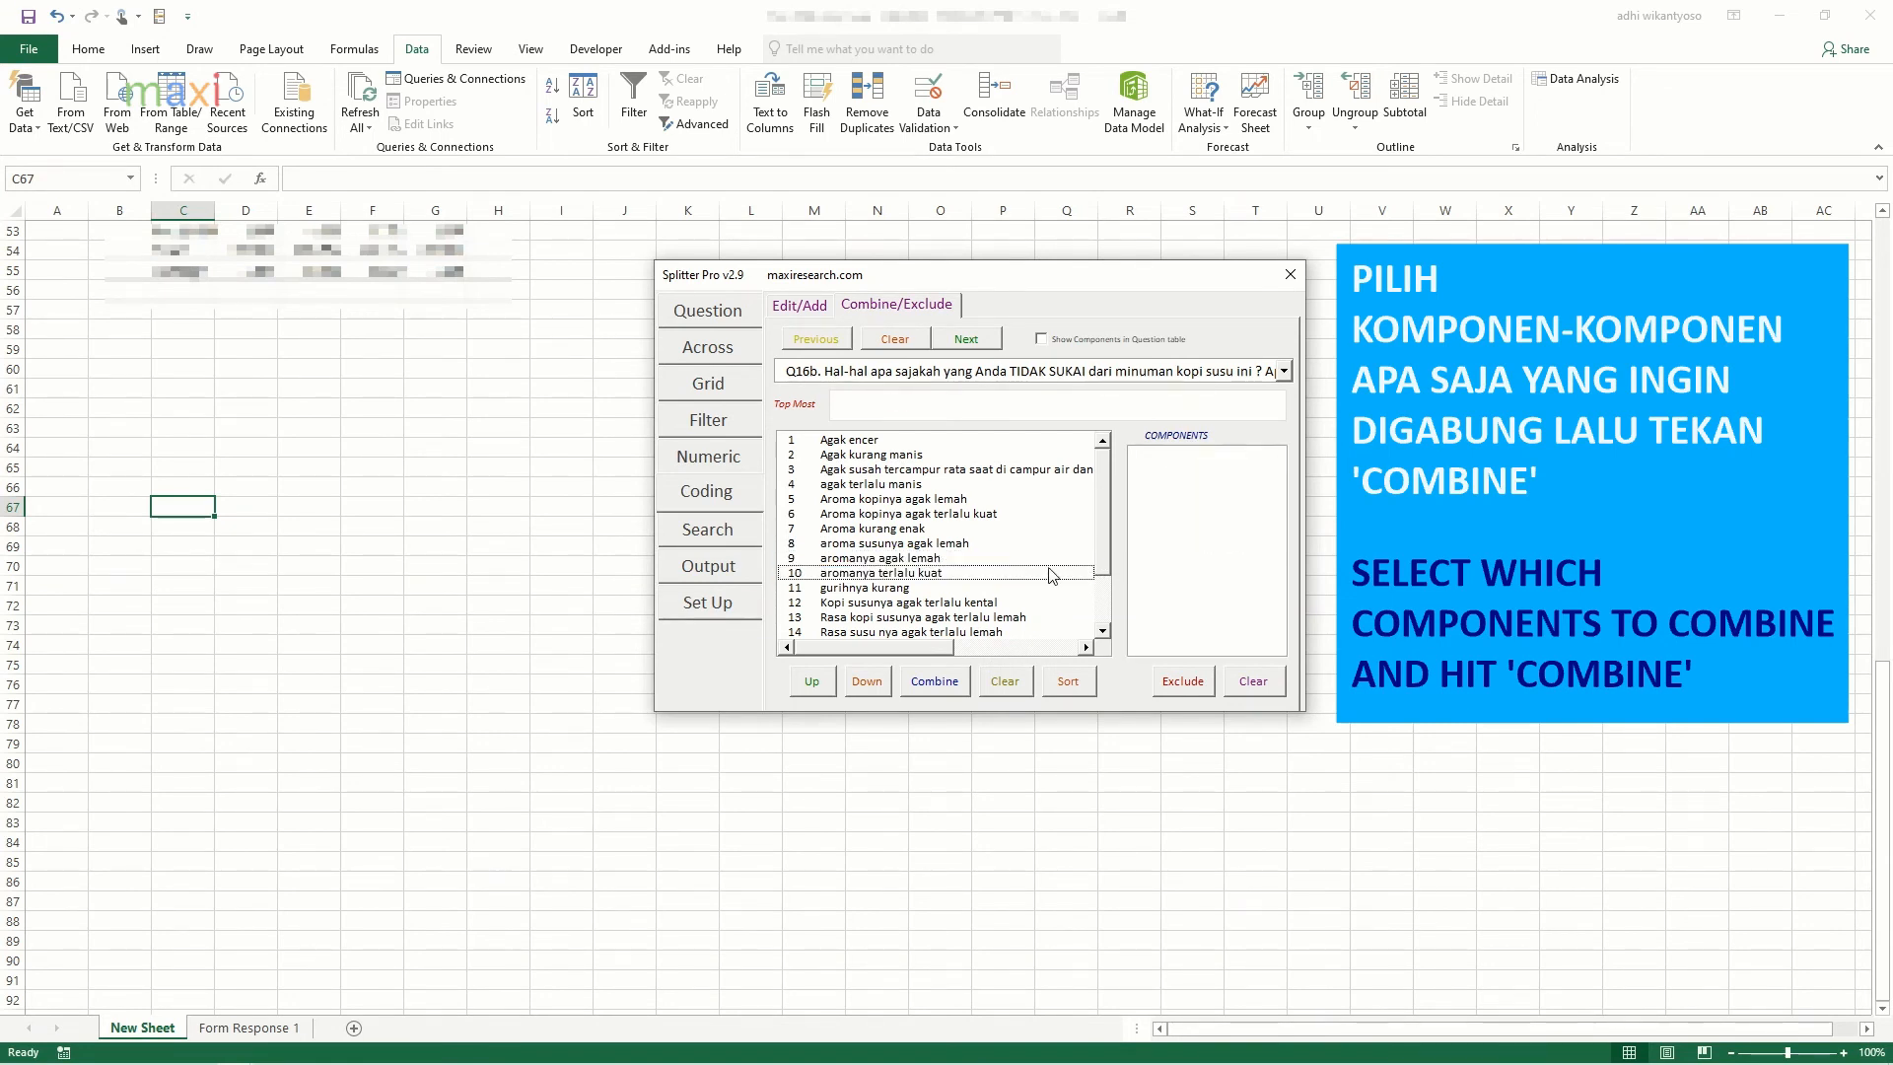
Step: Combine "terlalu tajam" with "aromanya terlalu kuat"
{"action": "left_click", "coordinate": [1048, 569]}
{"action": "left_click_drag", "start_coordinate": [1104, 560], "coordinate": [1096, 616]}
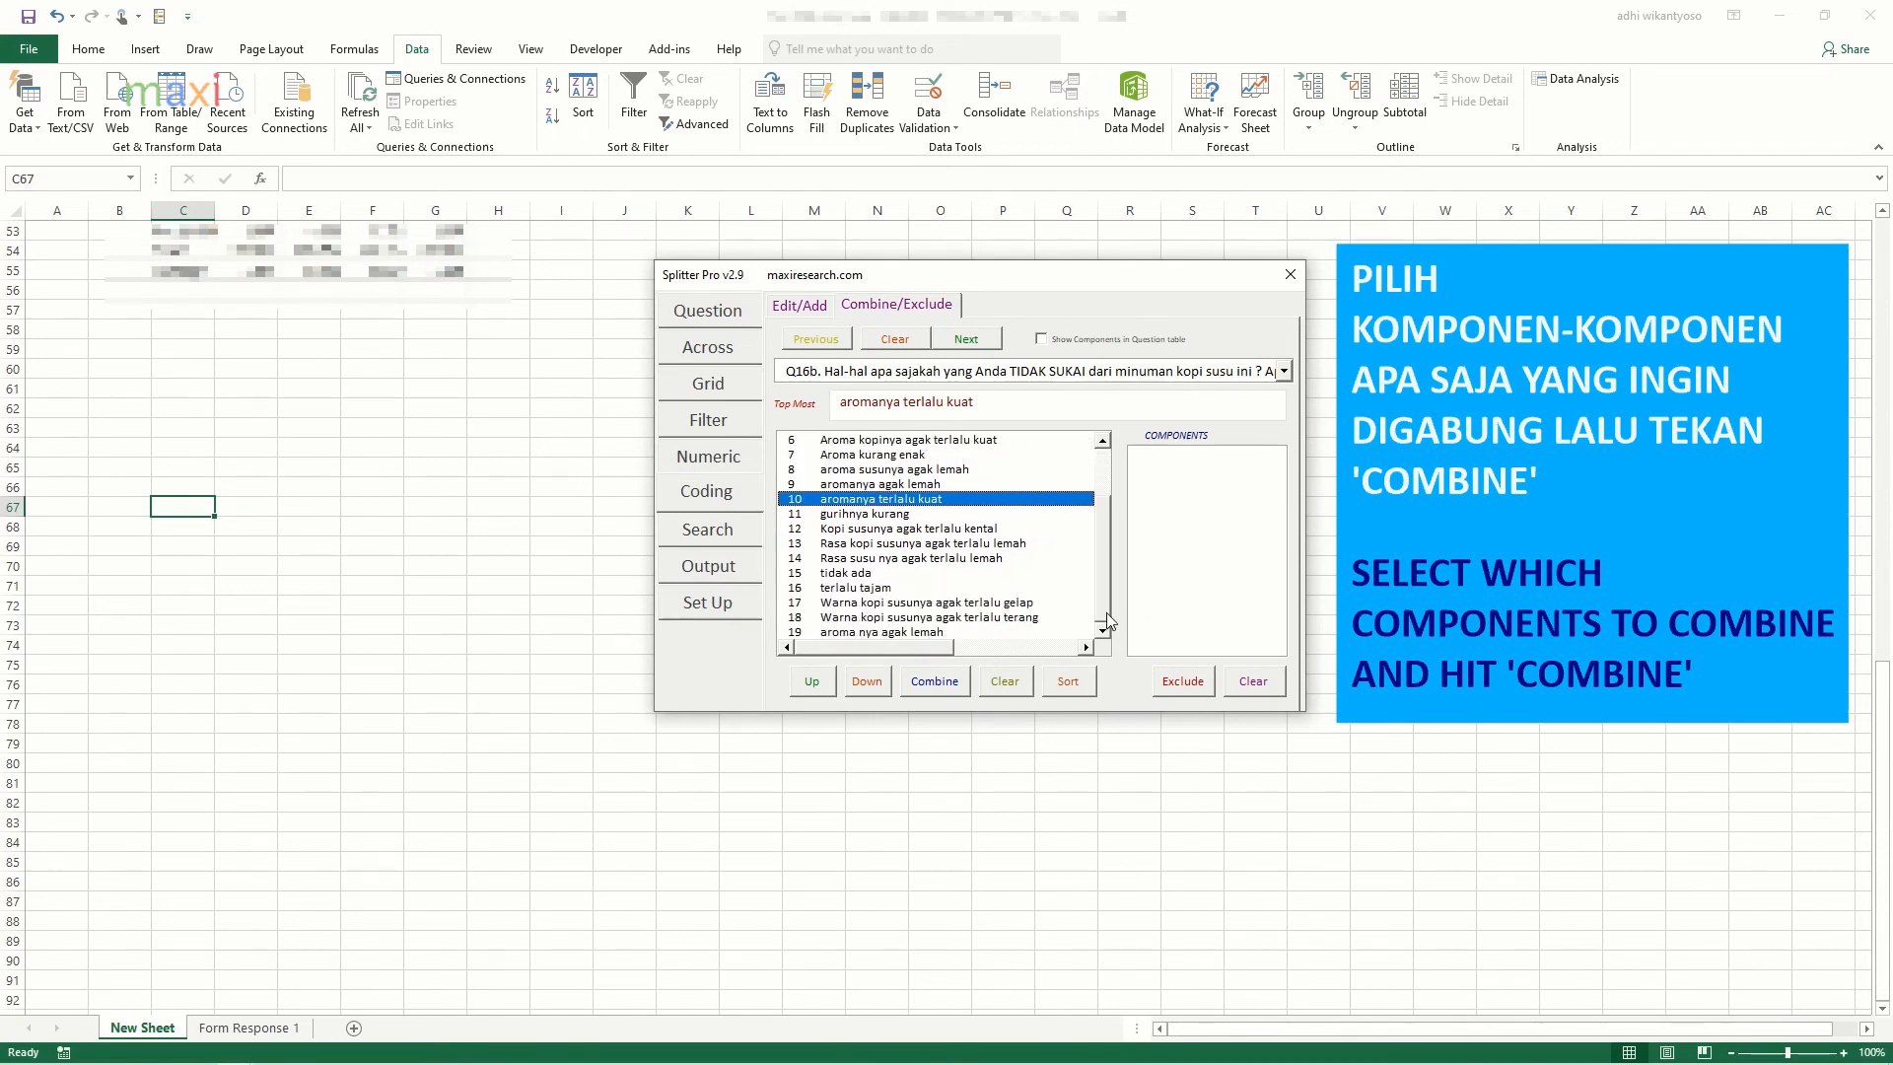
{"action": "left_click", "coordinate": [946, 588]}
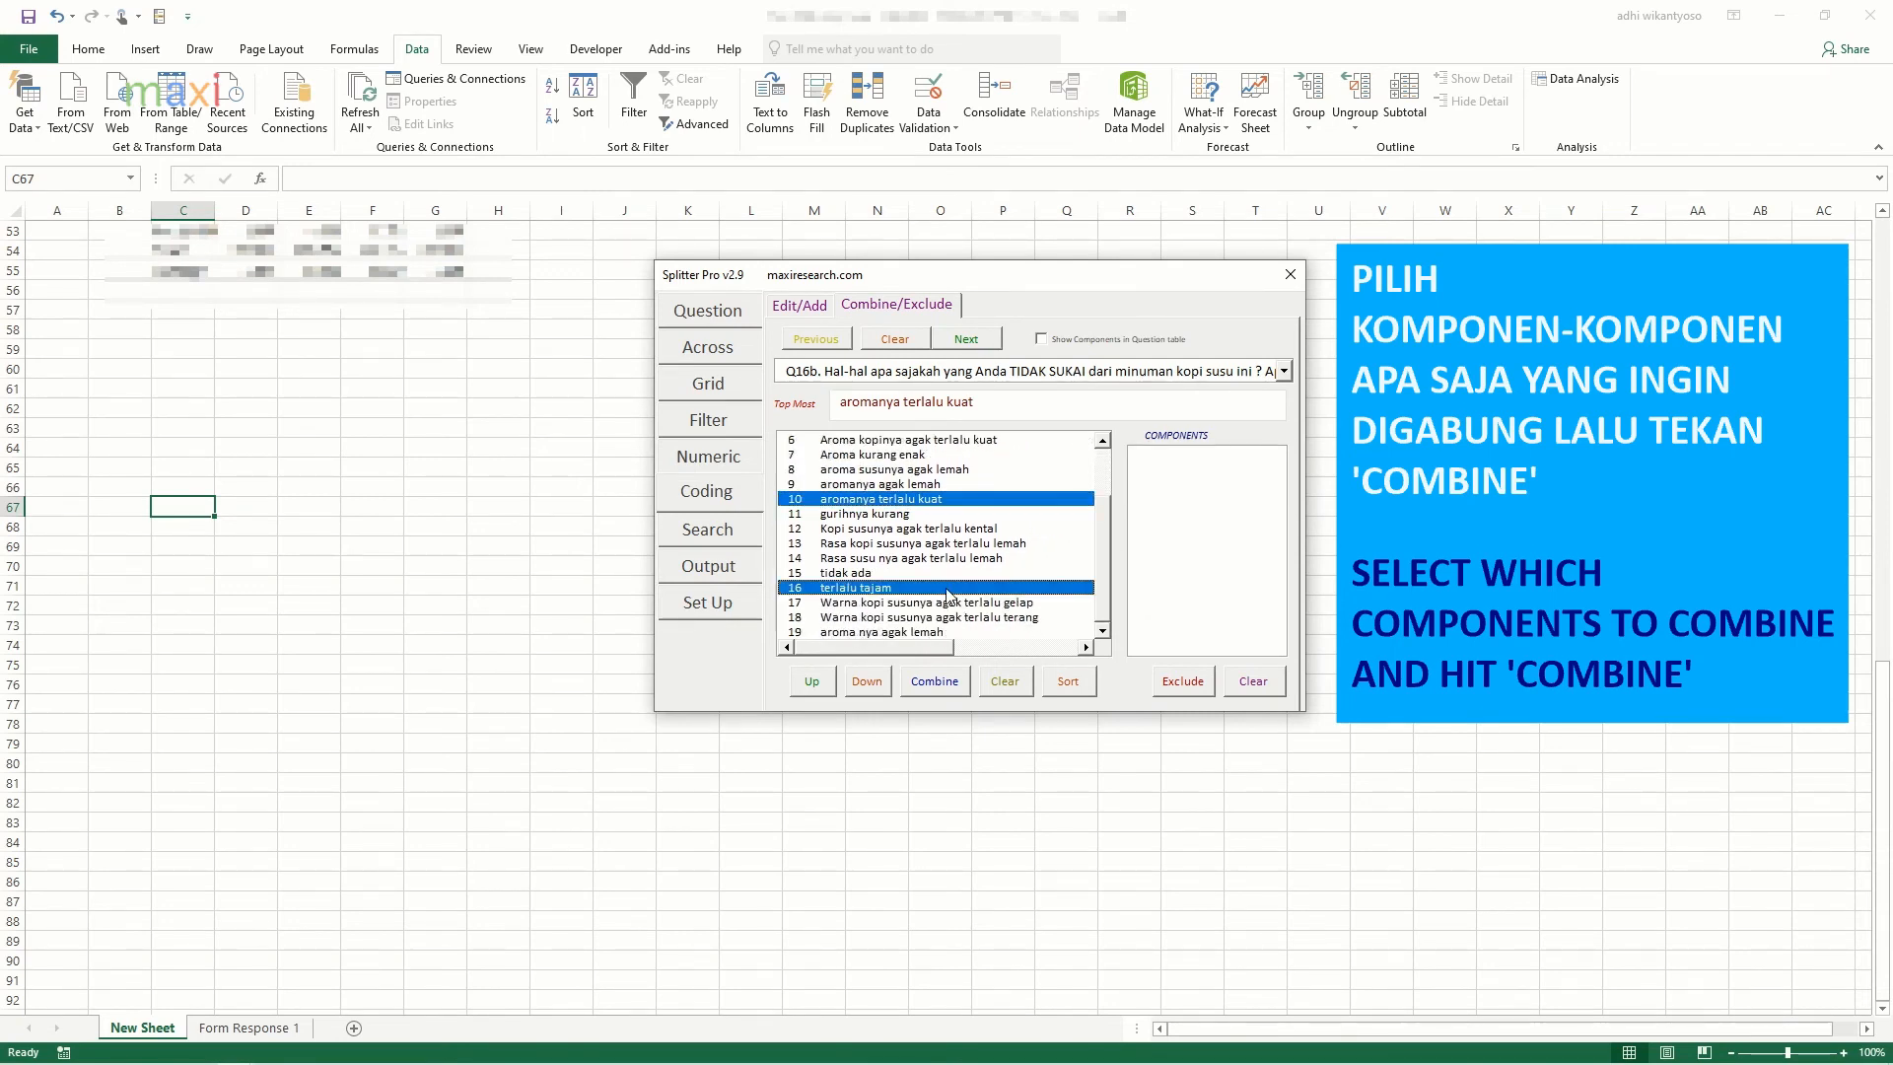
{"action": "left_click", "coordinate": [933, 681]}
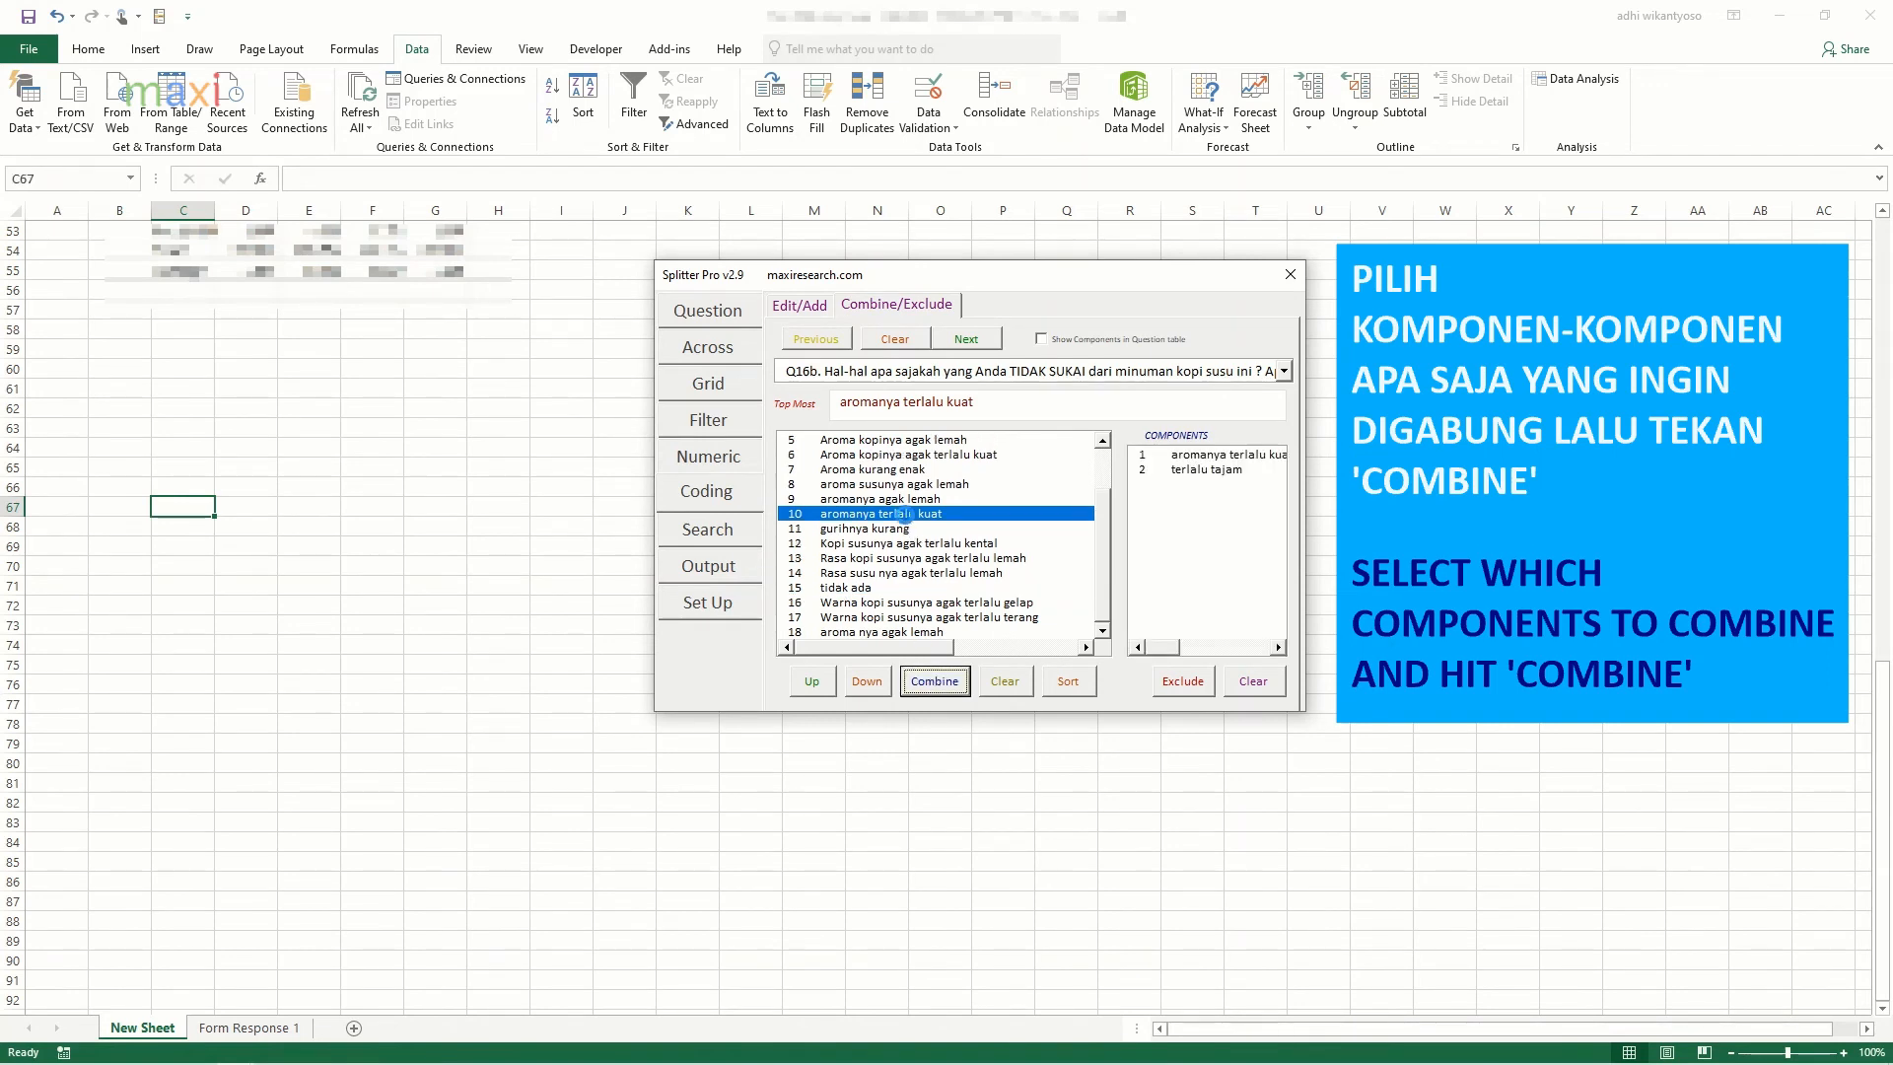
Step: Merge the "aromanya terlalu kuat" group into "Aroma kopinya agak terlalu kuat", leaving no component selected
{"action": "left_click", "coordinate": [930, 528]}
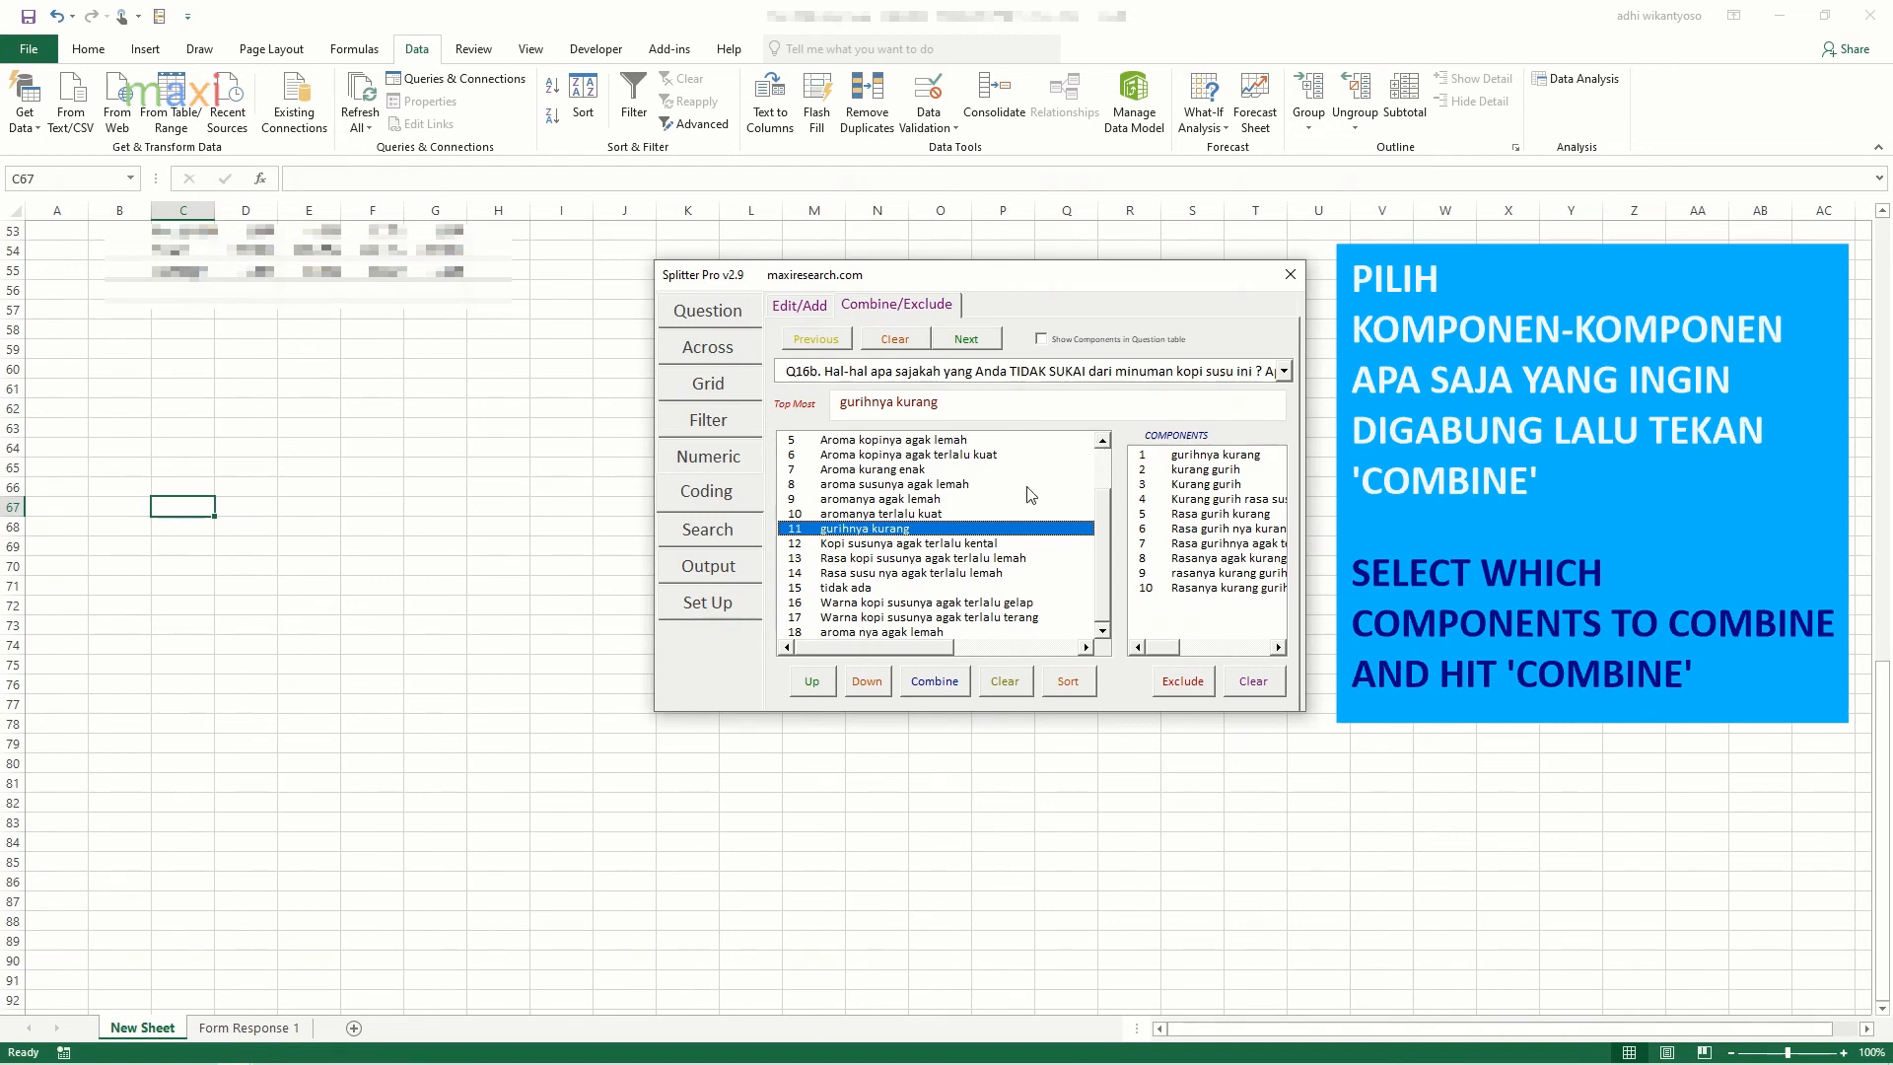
{"action": "left_click", "coordinate": [957, 528]}
{"action": "left_click", "coordinate": [955, 456]}
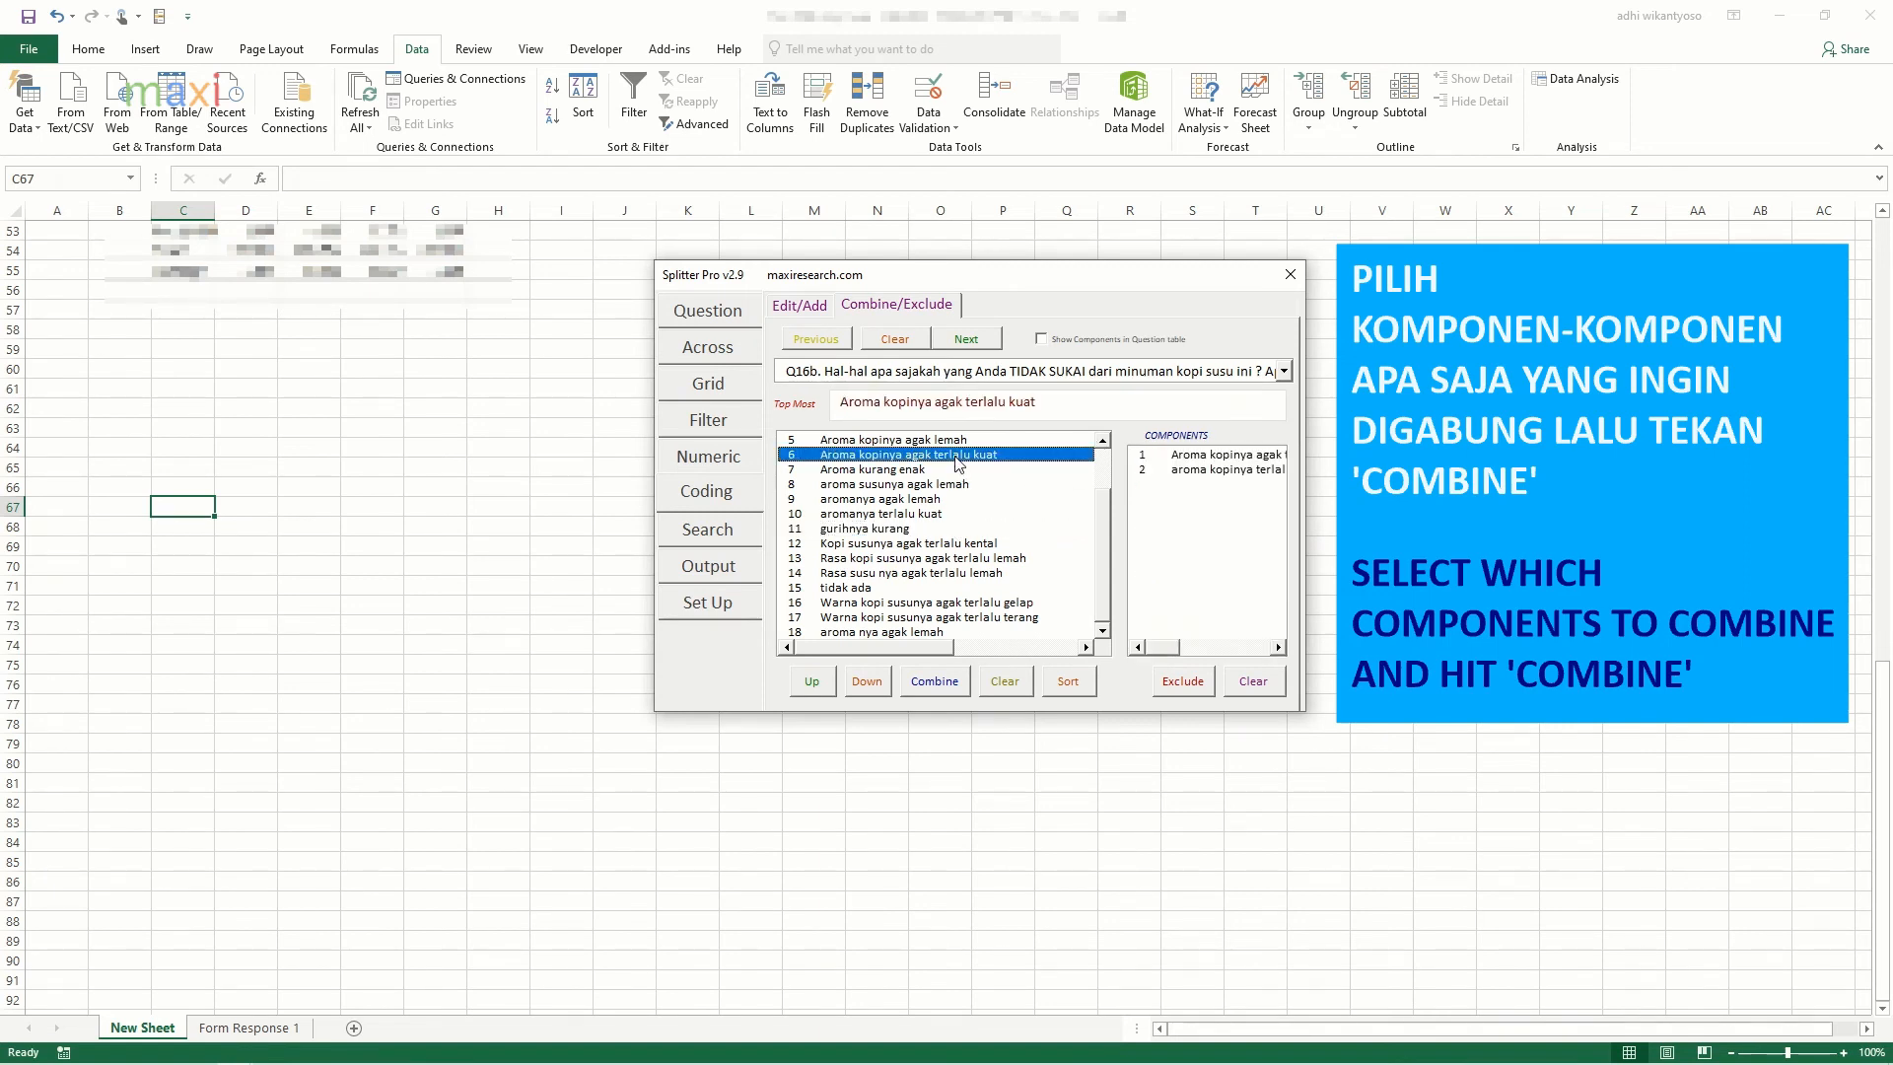
{"action": "left_click", "coordinate": [953, 514]}
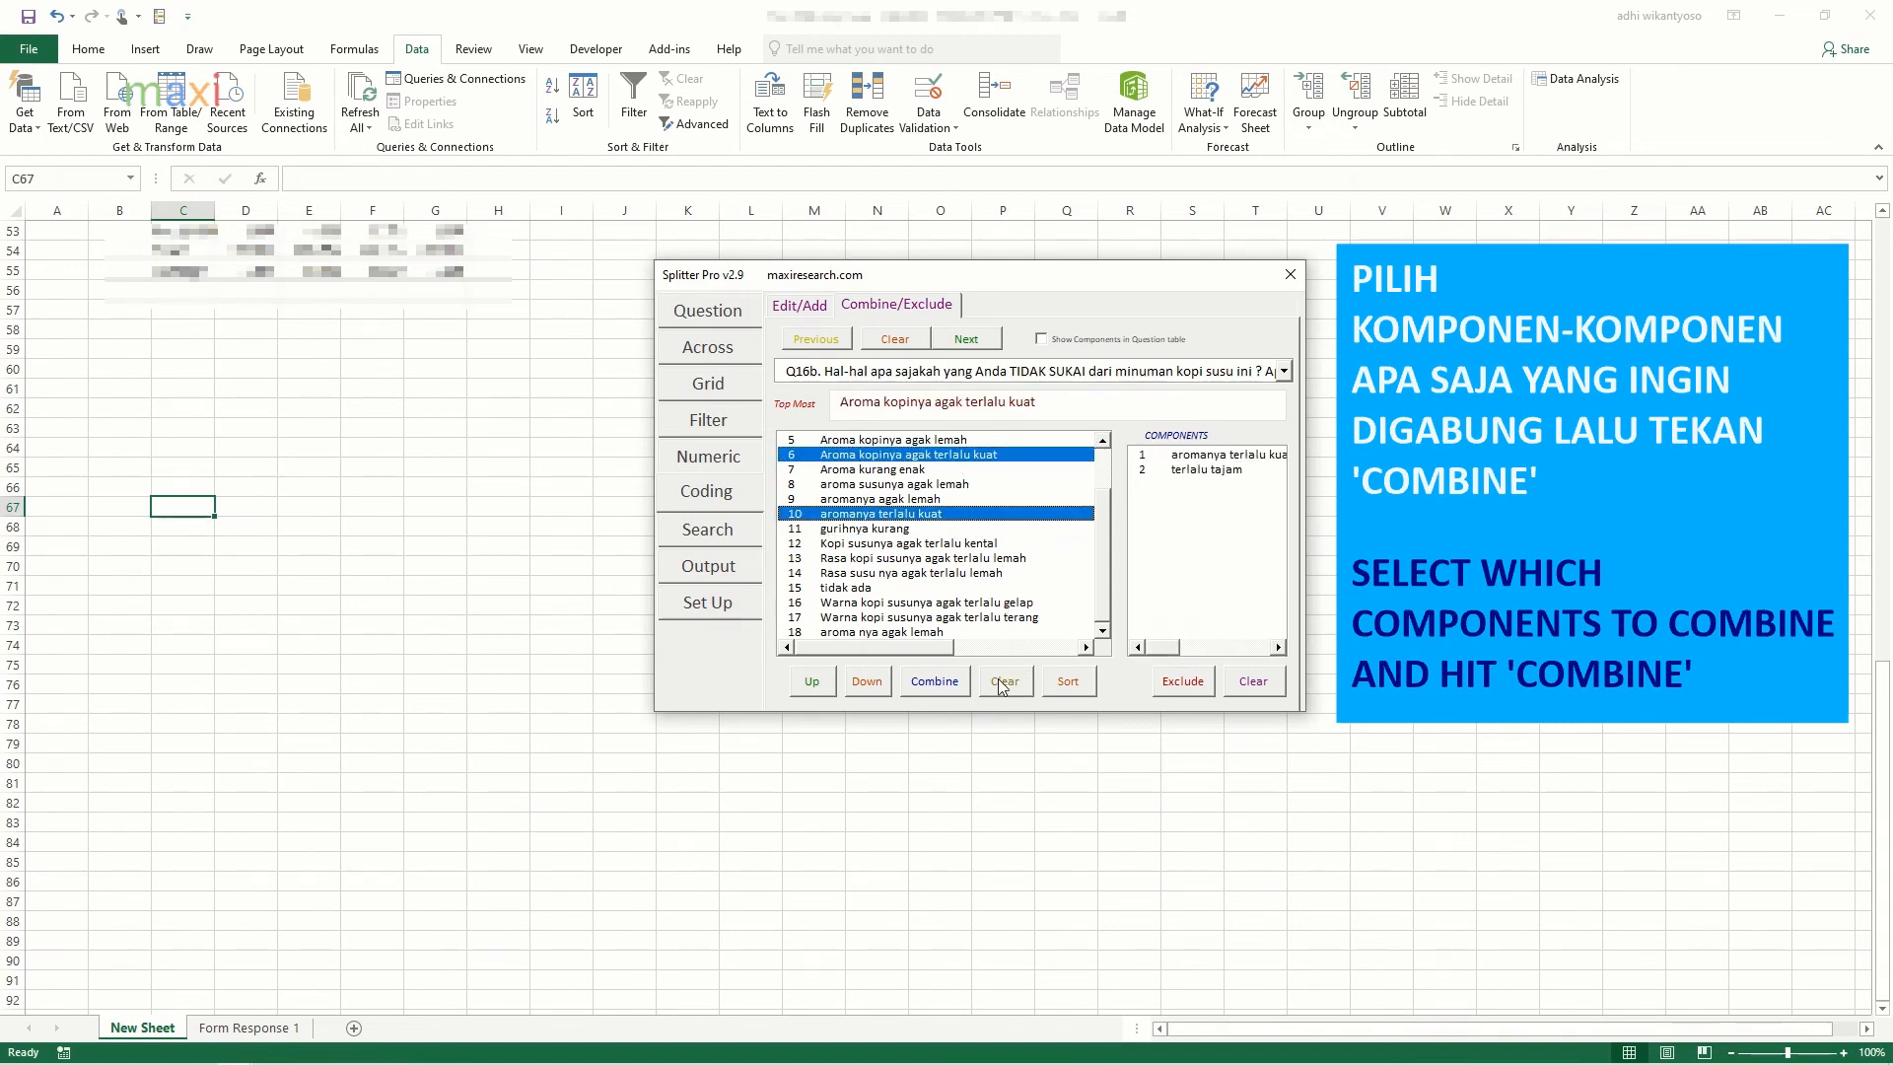
{"action": "left_click", "coordinate": [935, 682]}
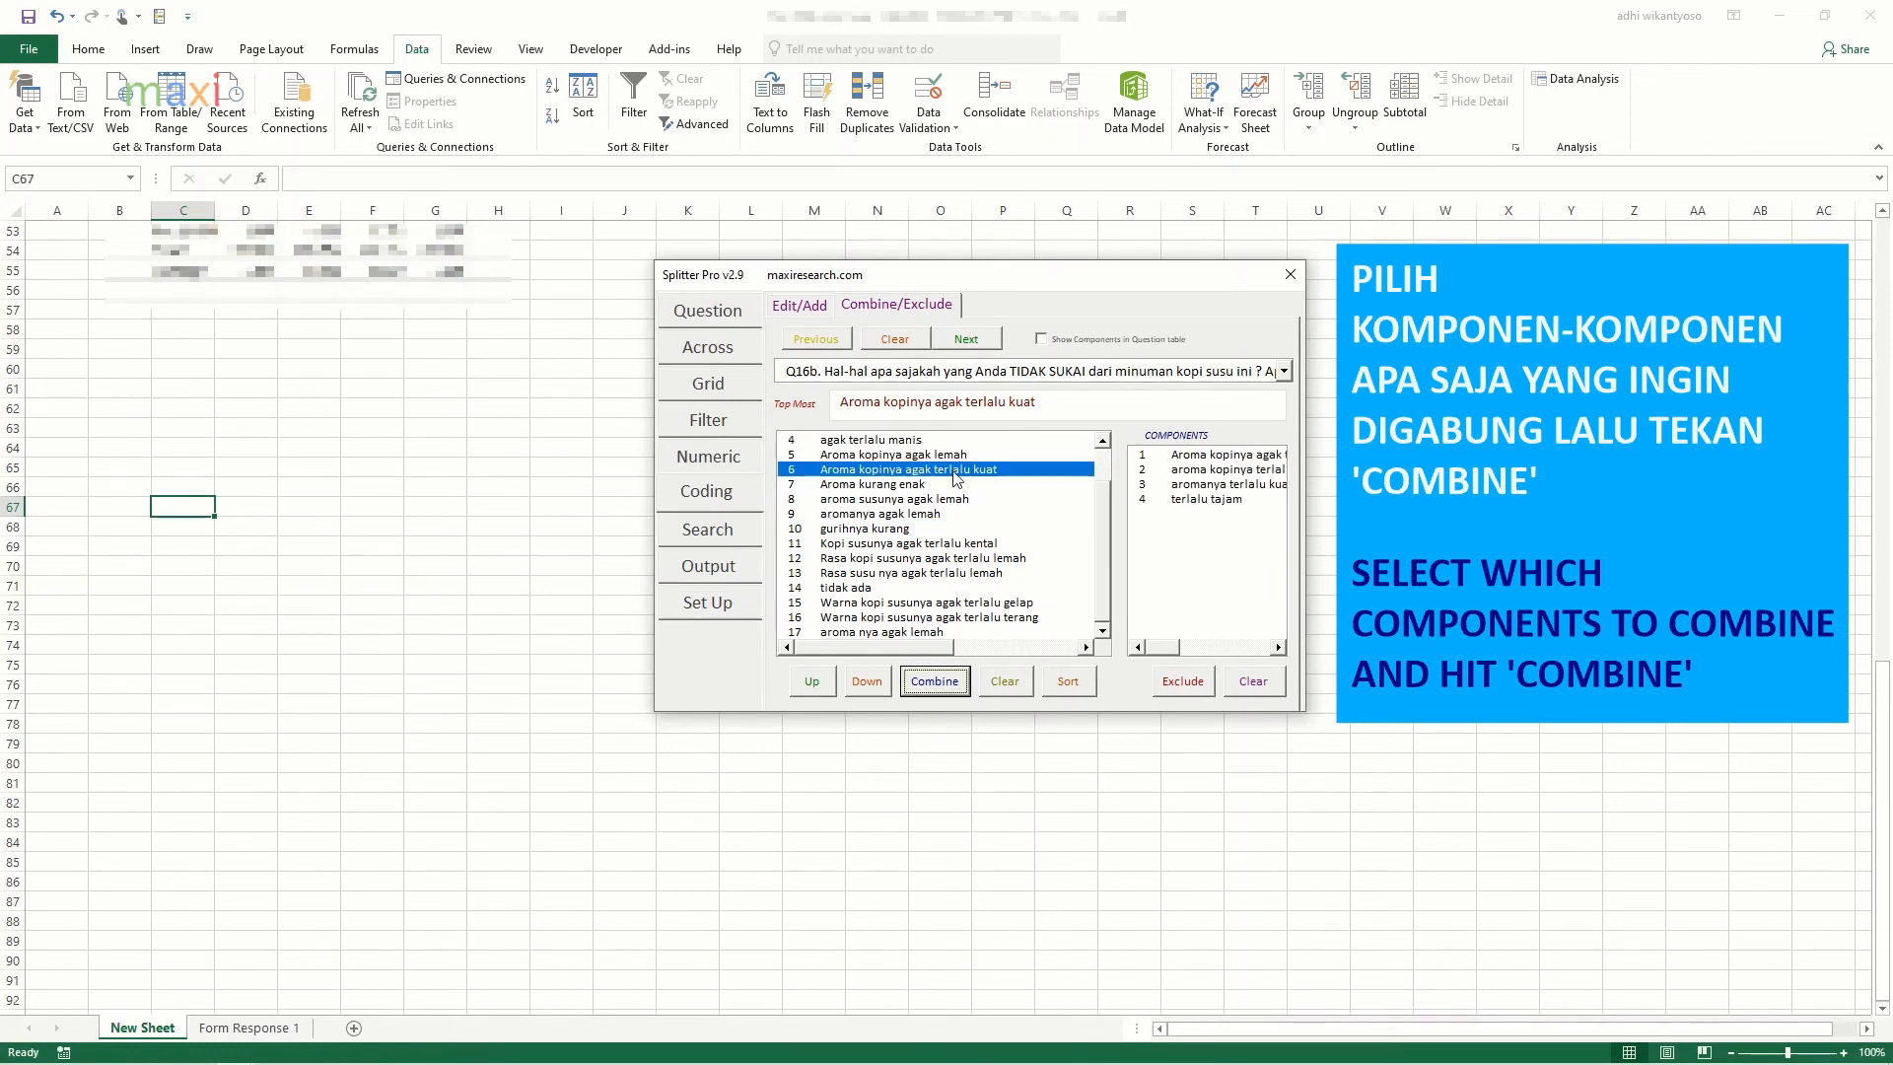
{"action": "left_click", "coordinate": [955, 473]}
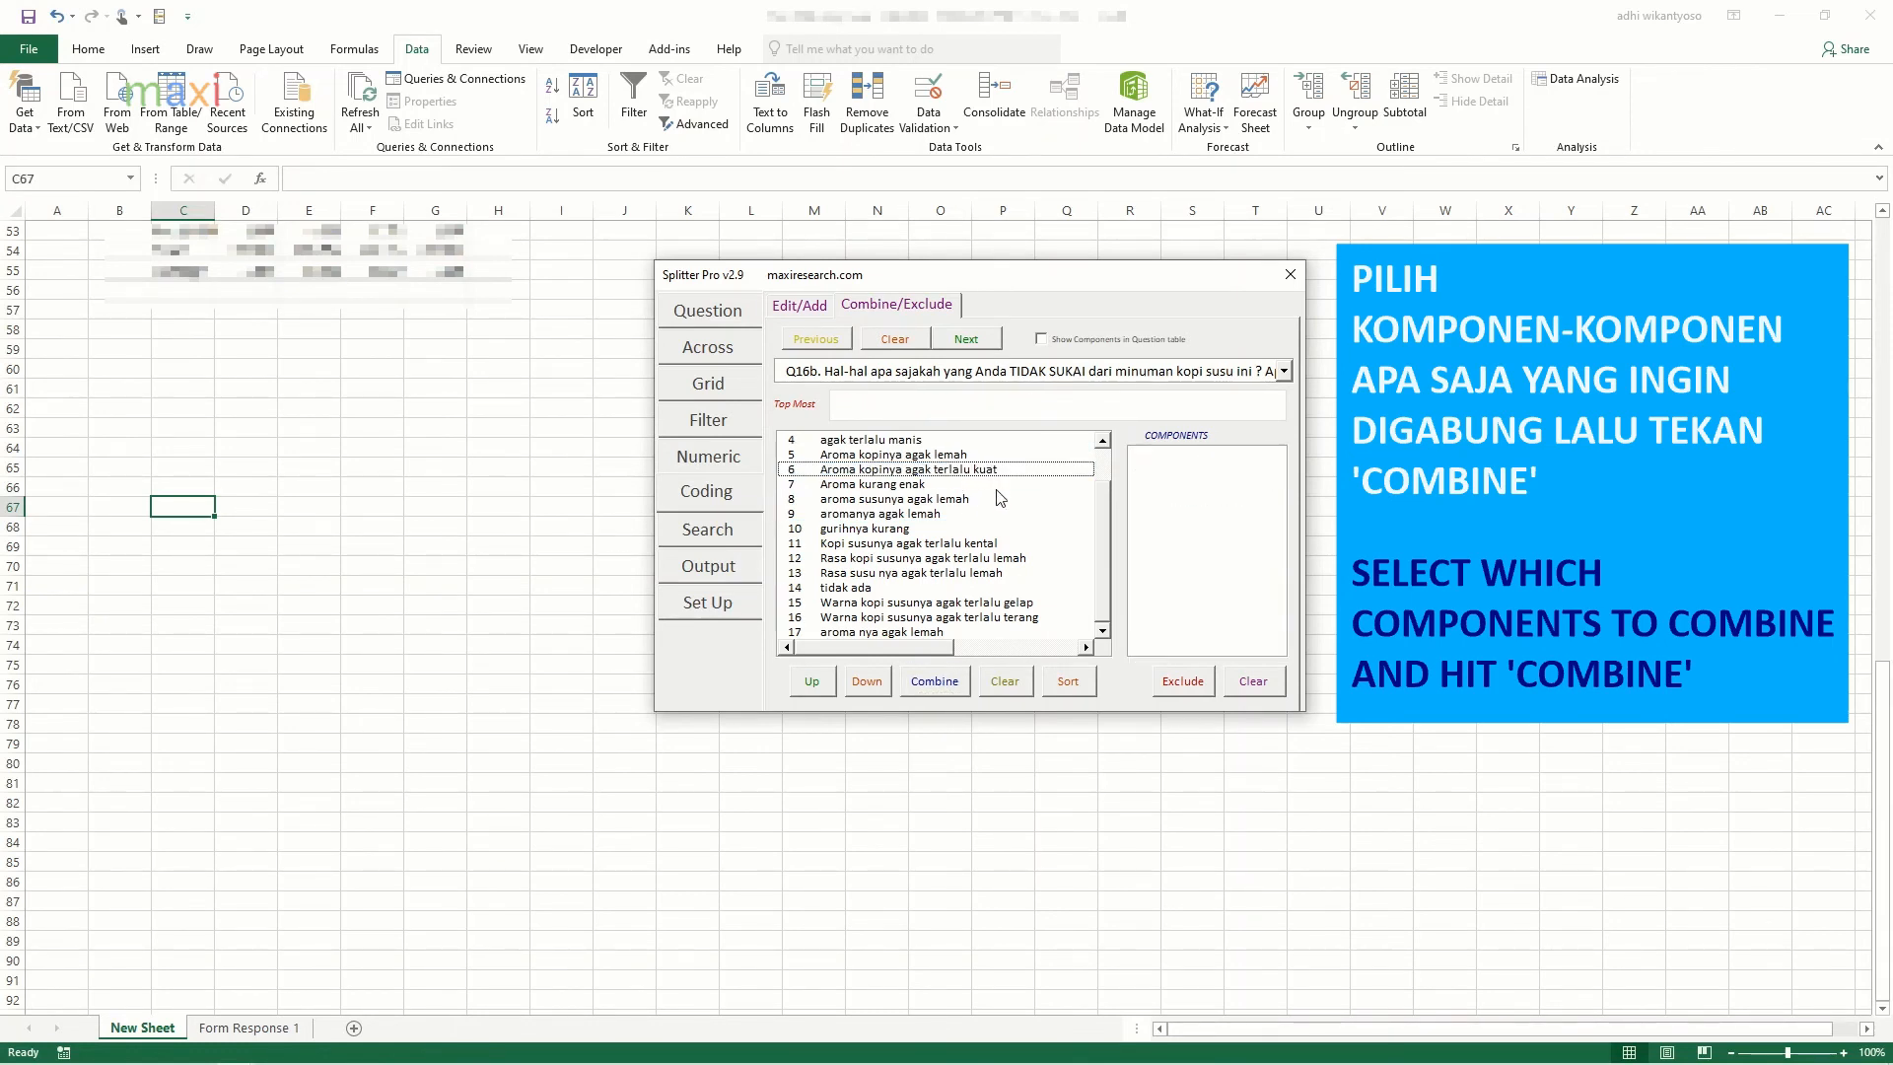
Step: Merge the "aromanya agak lemah" group into the "aroma susunya agak lemah" group
{"action": "left_click", "coordinate": [986, 499]}
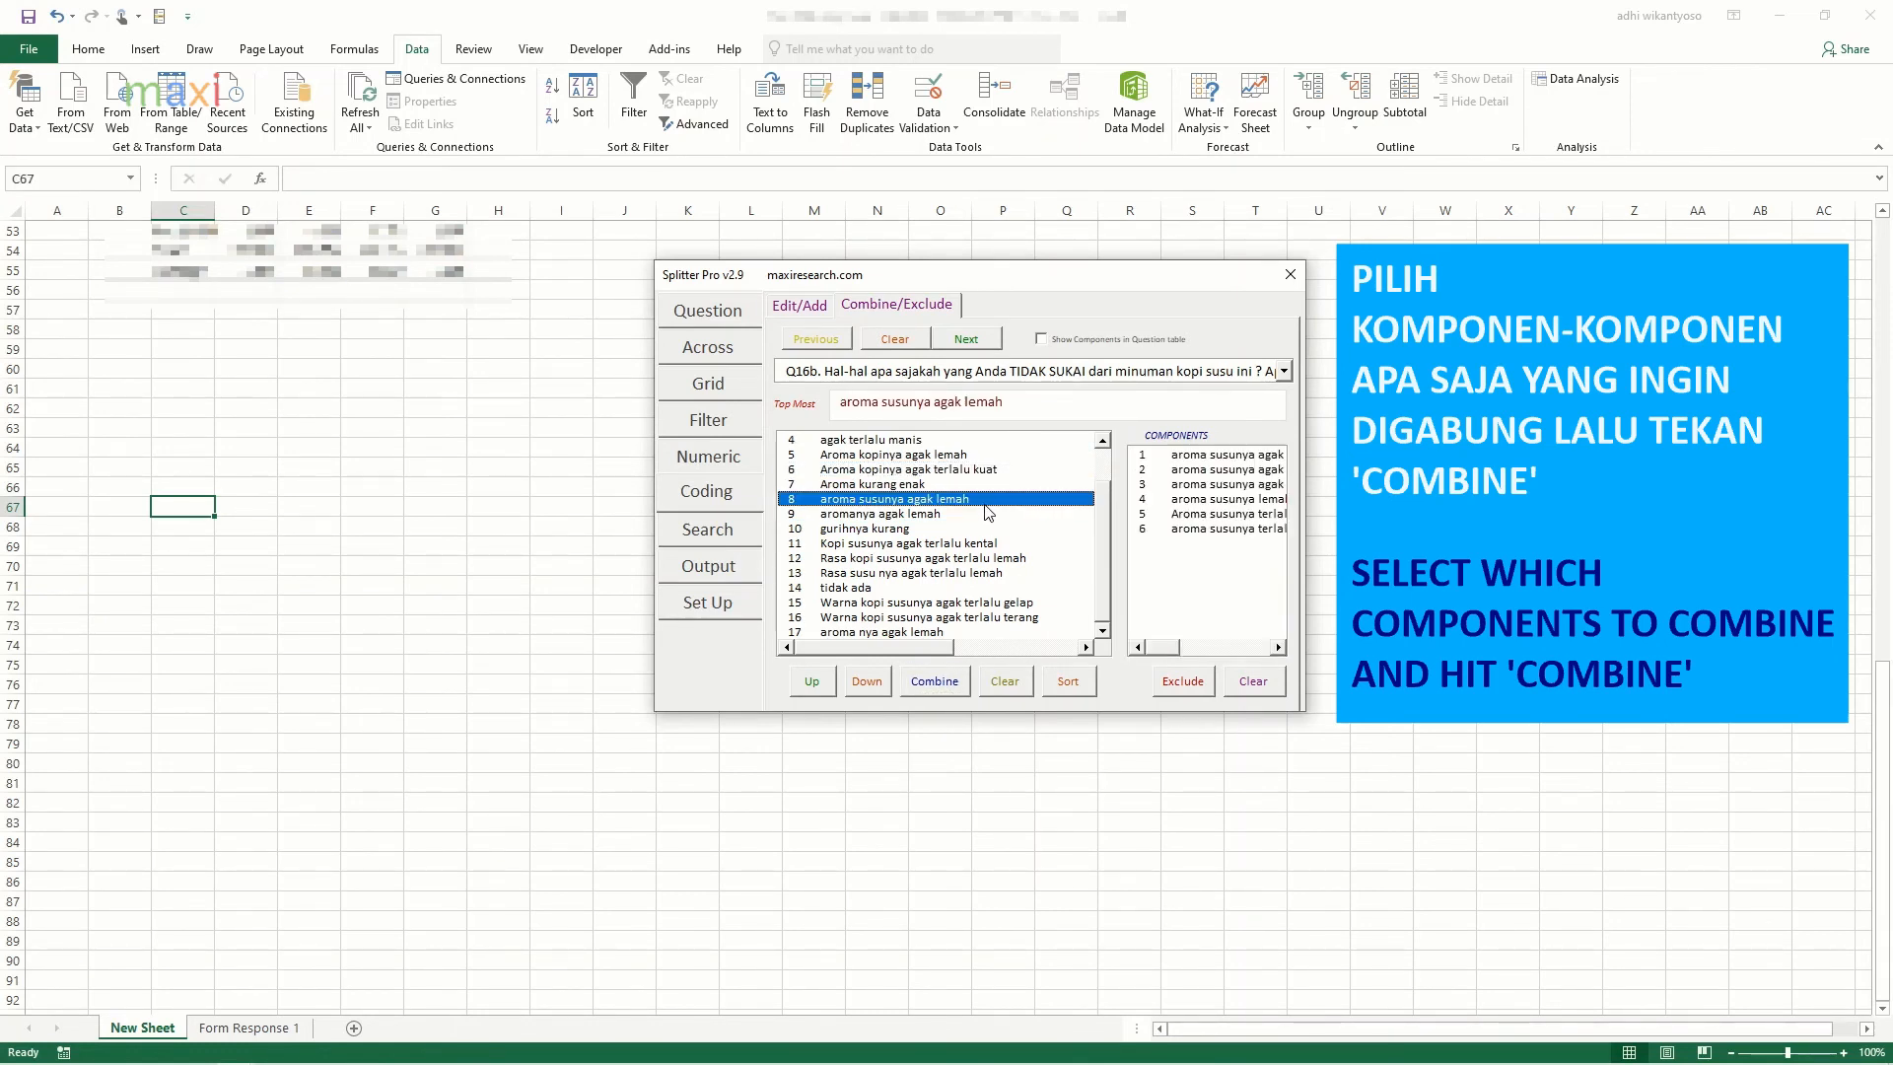
{"action": "left_click", "coordinate": [986, 514], "text": "ctrl"}
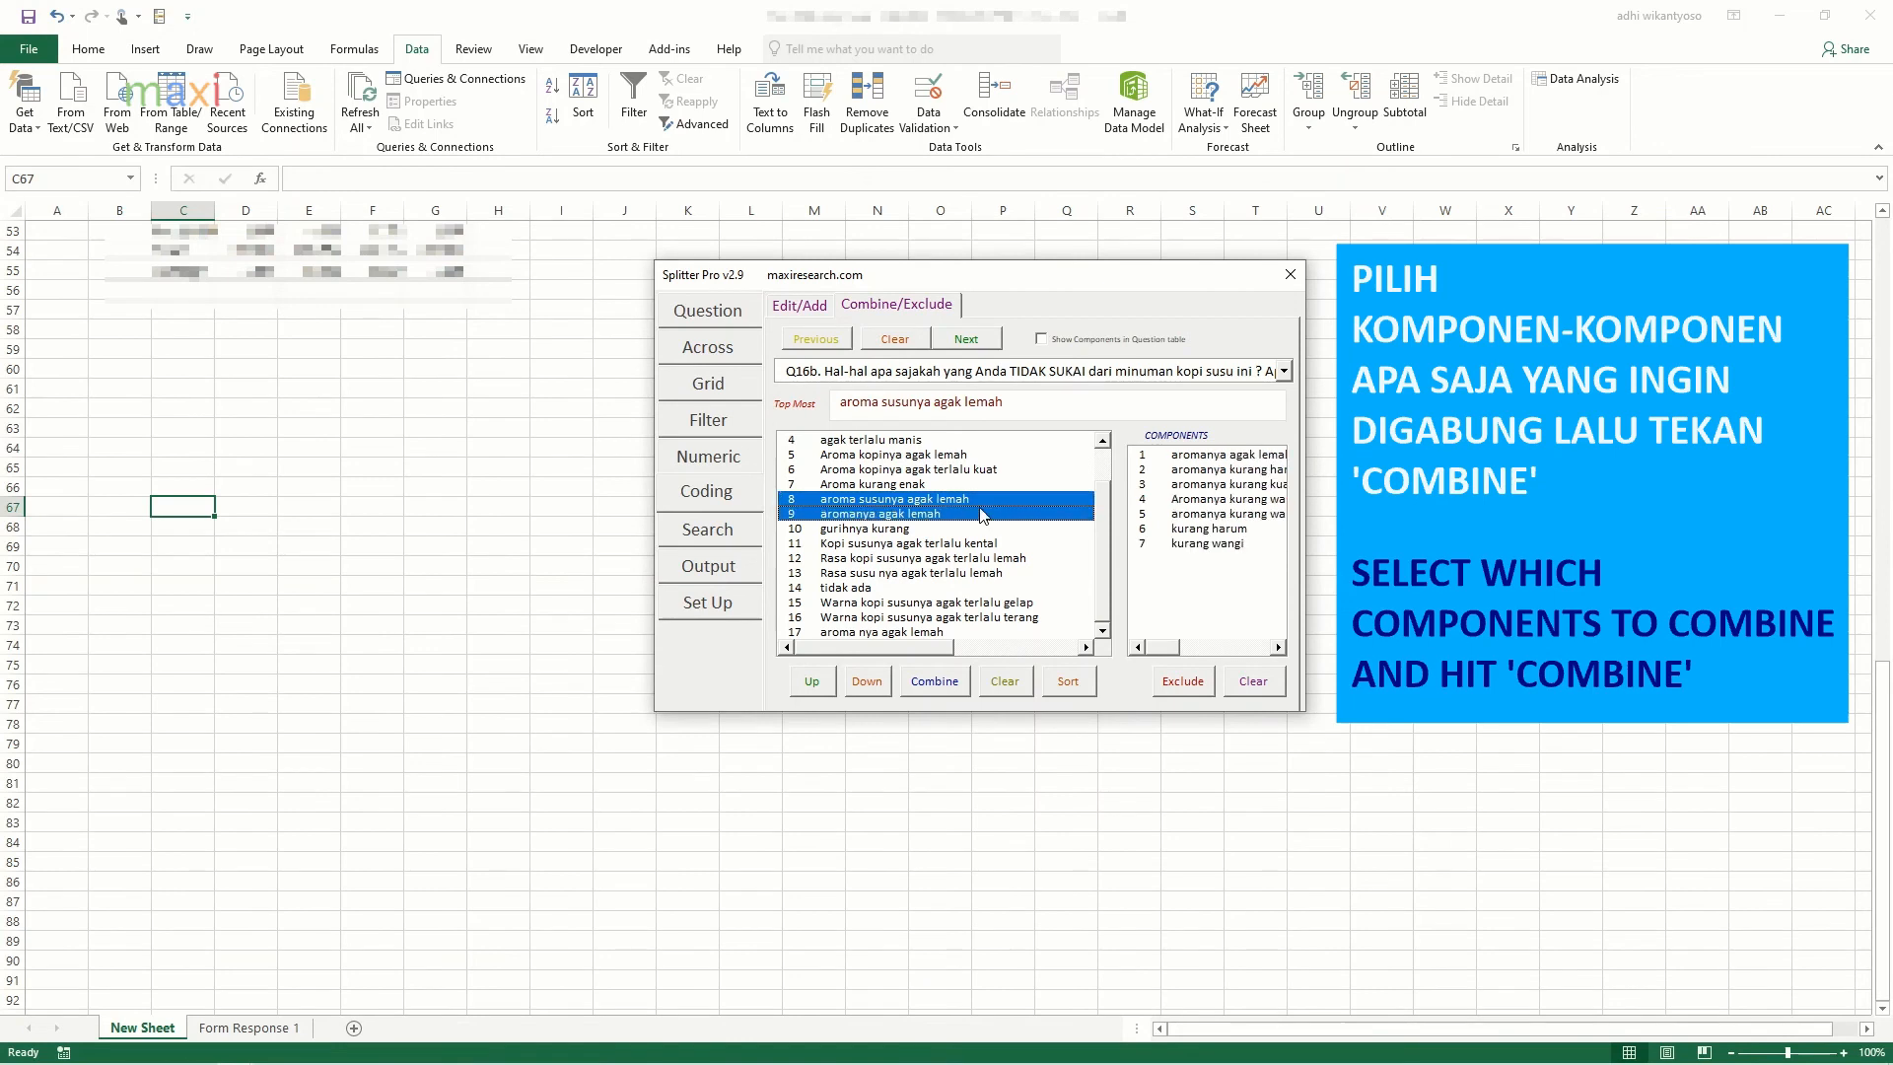
{"action": "left_click", "coordinate": [943, 690]}
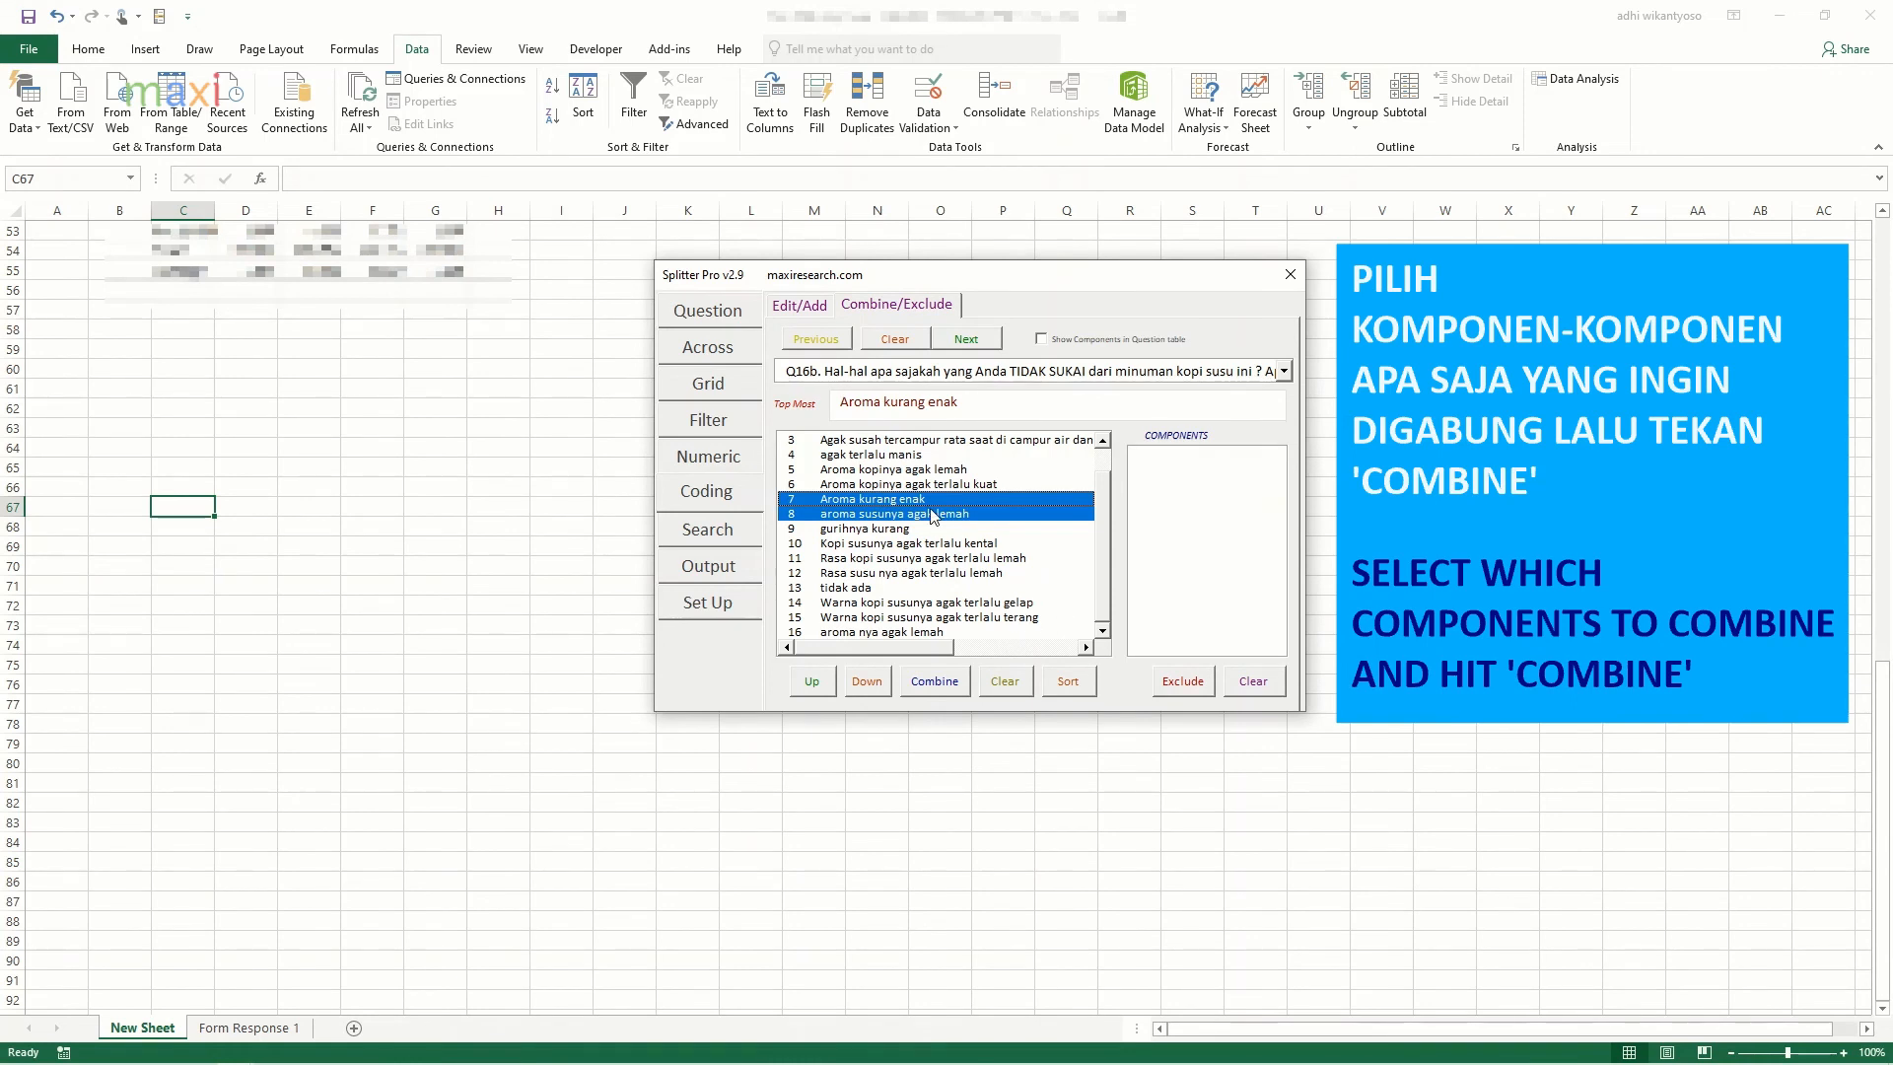
Step: Combine "aroma nya agak lemah" with the "aroma susunya agak lemah" group, keeping "Aroma kurang enak" out of the selection
{"action": "left_click", "coordinate": [935, 500]}
{"action": "left_click", "coordinate": [939, 502]}
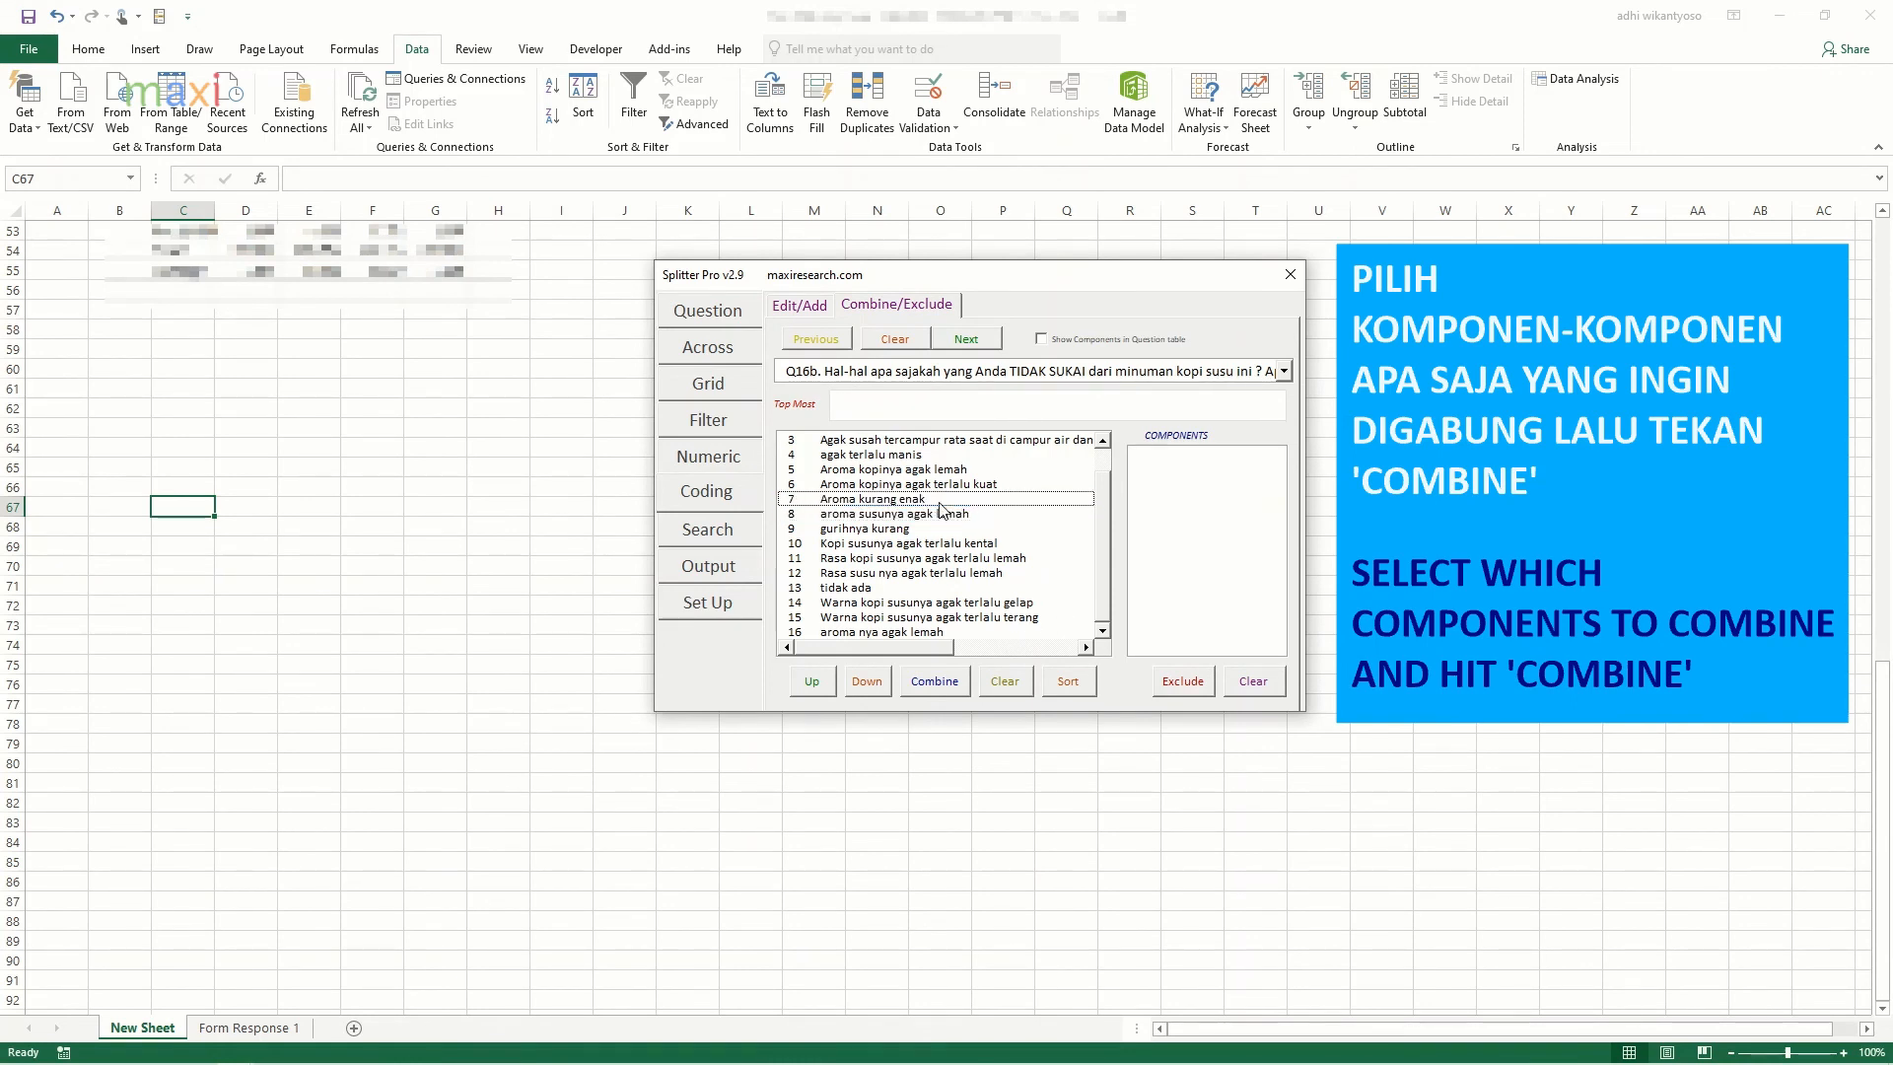
{"action": "left_click", "coordinate": [943, 514]}
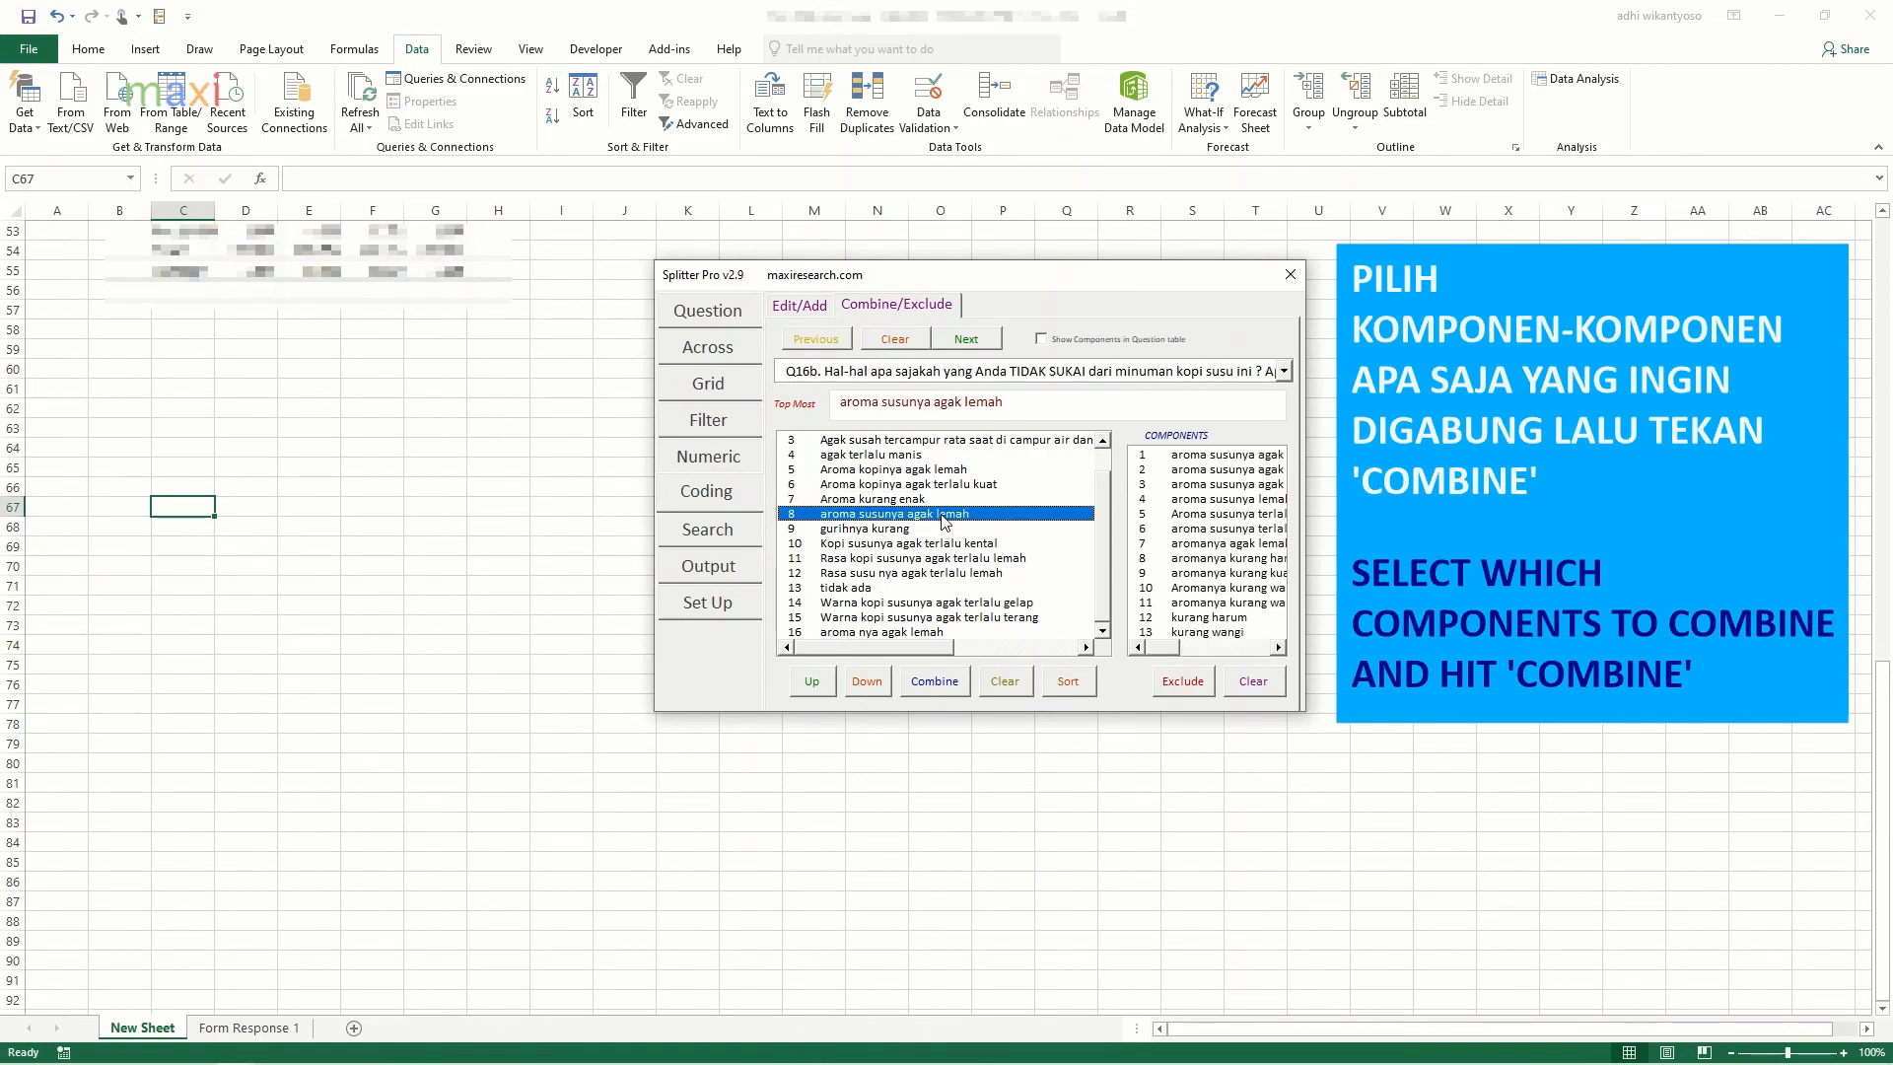
{"action": "left_click", "coordinate": [956, 632]}
{"action": "left_click", "coordinate": [936, 688]}
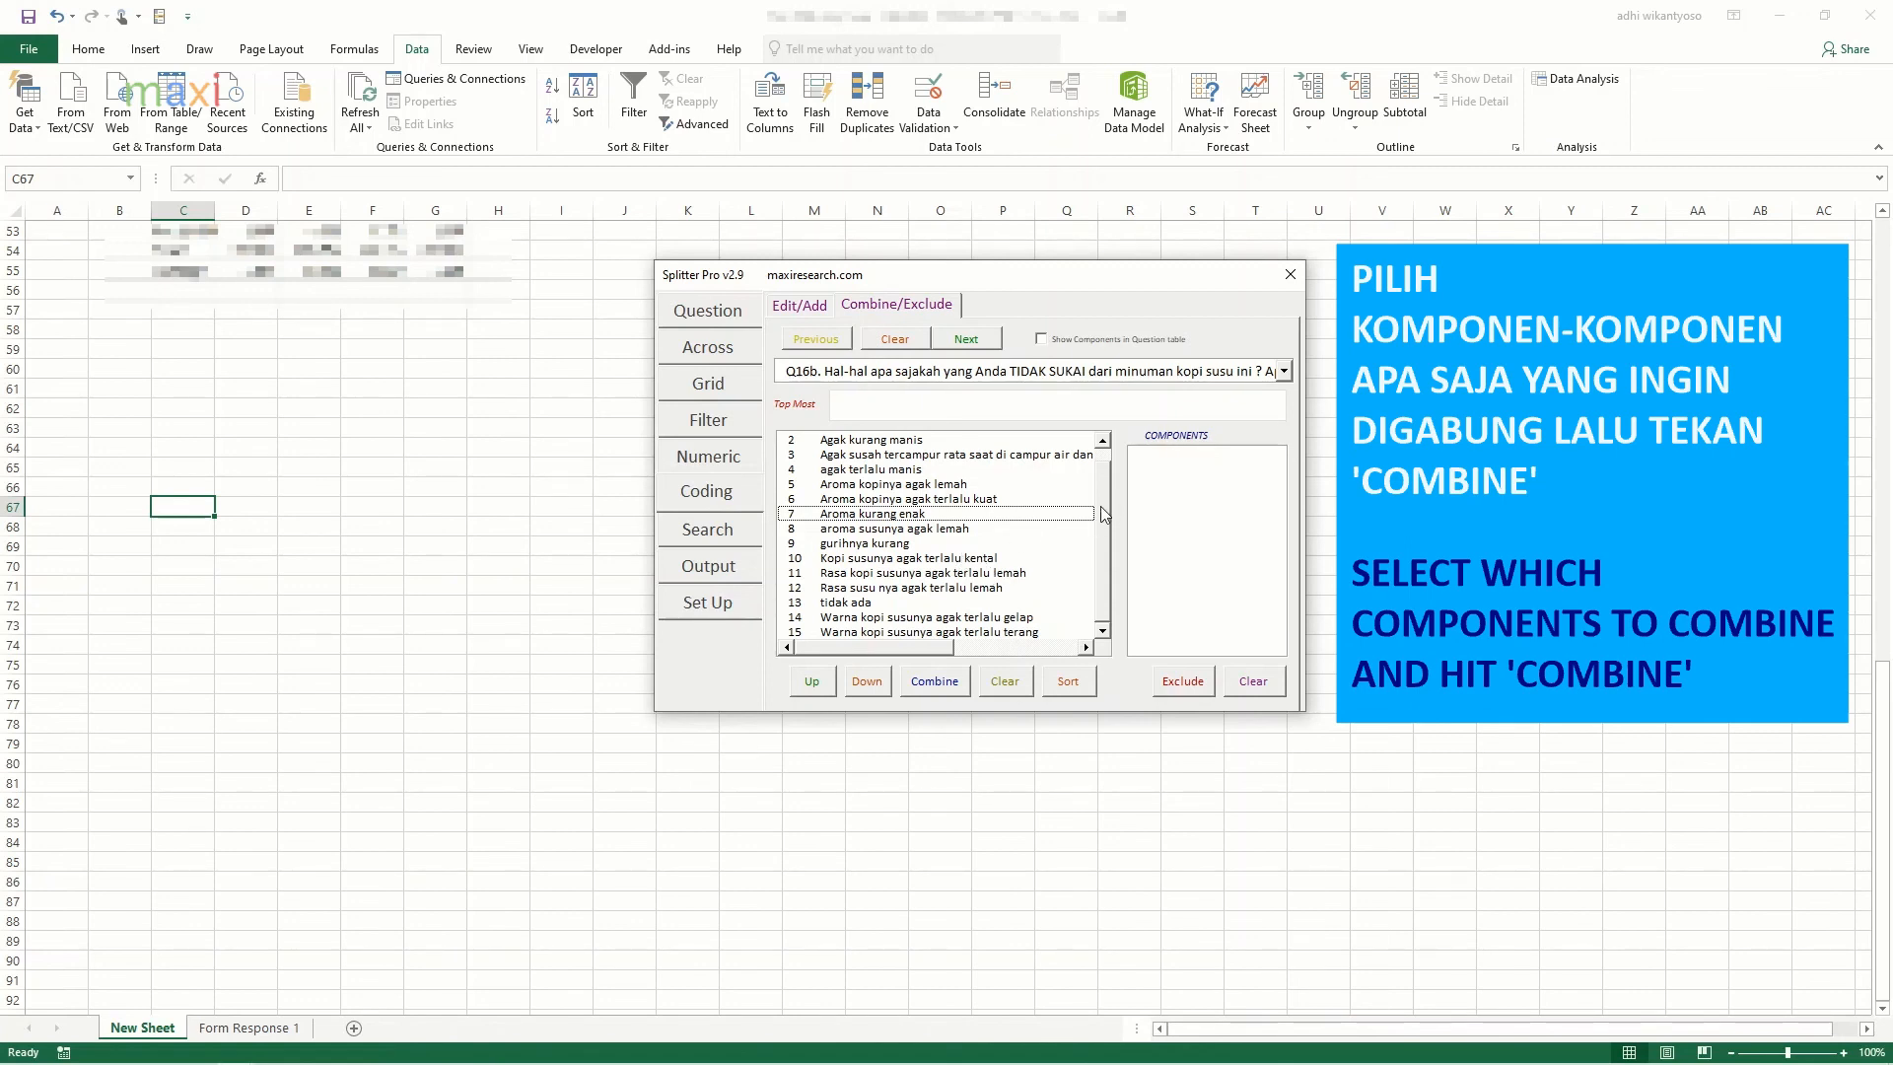
{"action": "scroll", "coordinate": [1101, 513], "scroll_direction": "up", "scroll_amount": 1}
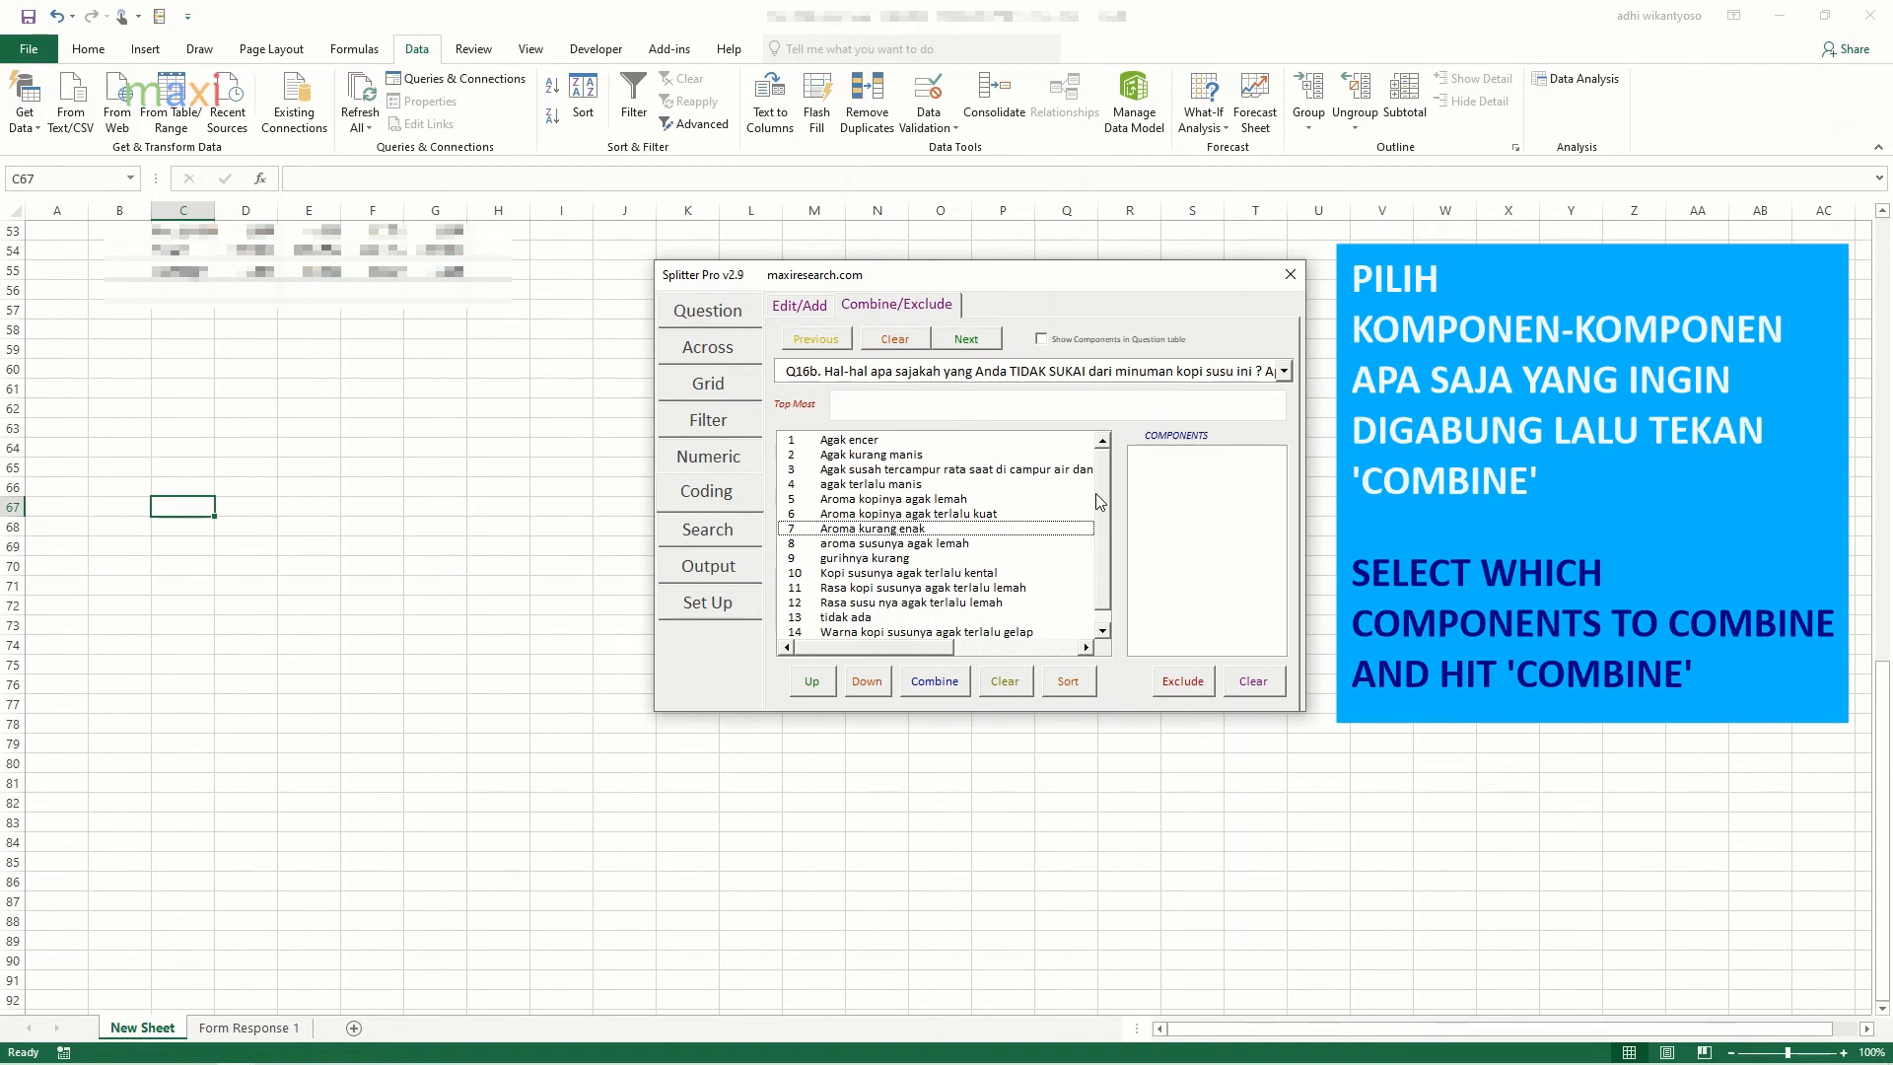
{"action": "scroll", "coordinate": [1096, 493], "scroll_direction": "down", "scroll_amount": 1}
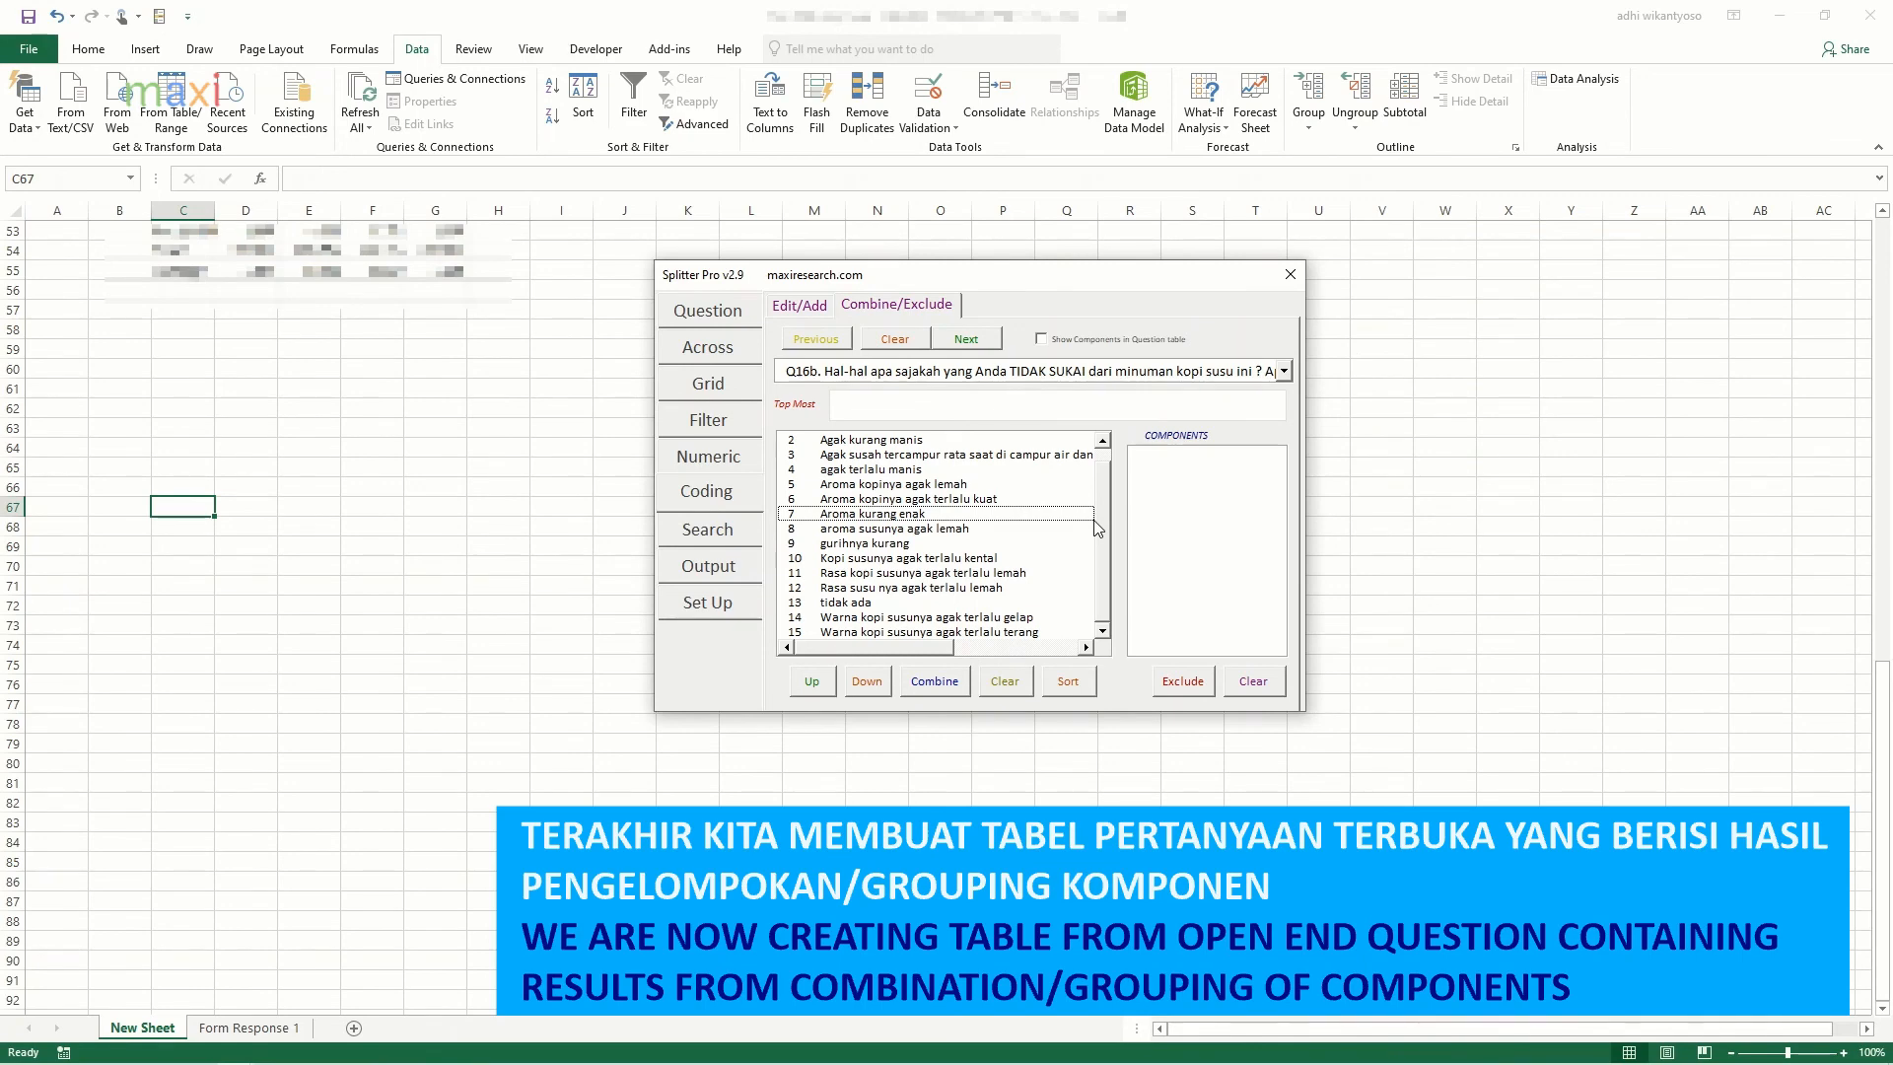
Step: Generate the table for question Q16b at cell C67 and move the Splitter Pro window clear of it
{"action": "left_click", "coordinate": [698, 311]}
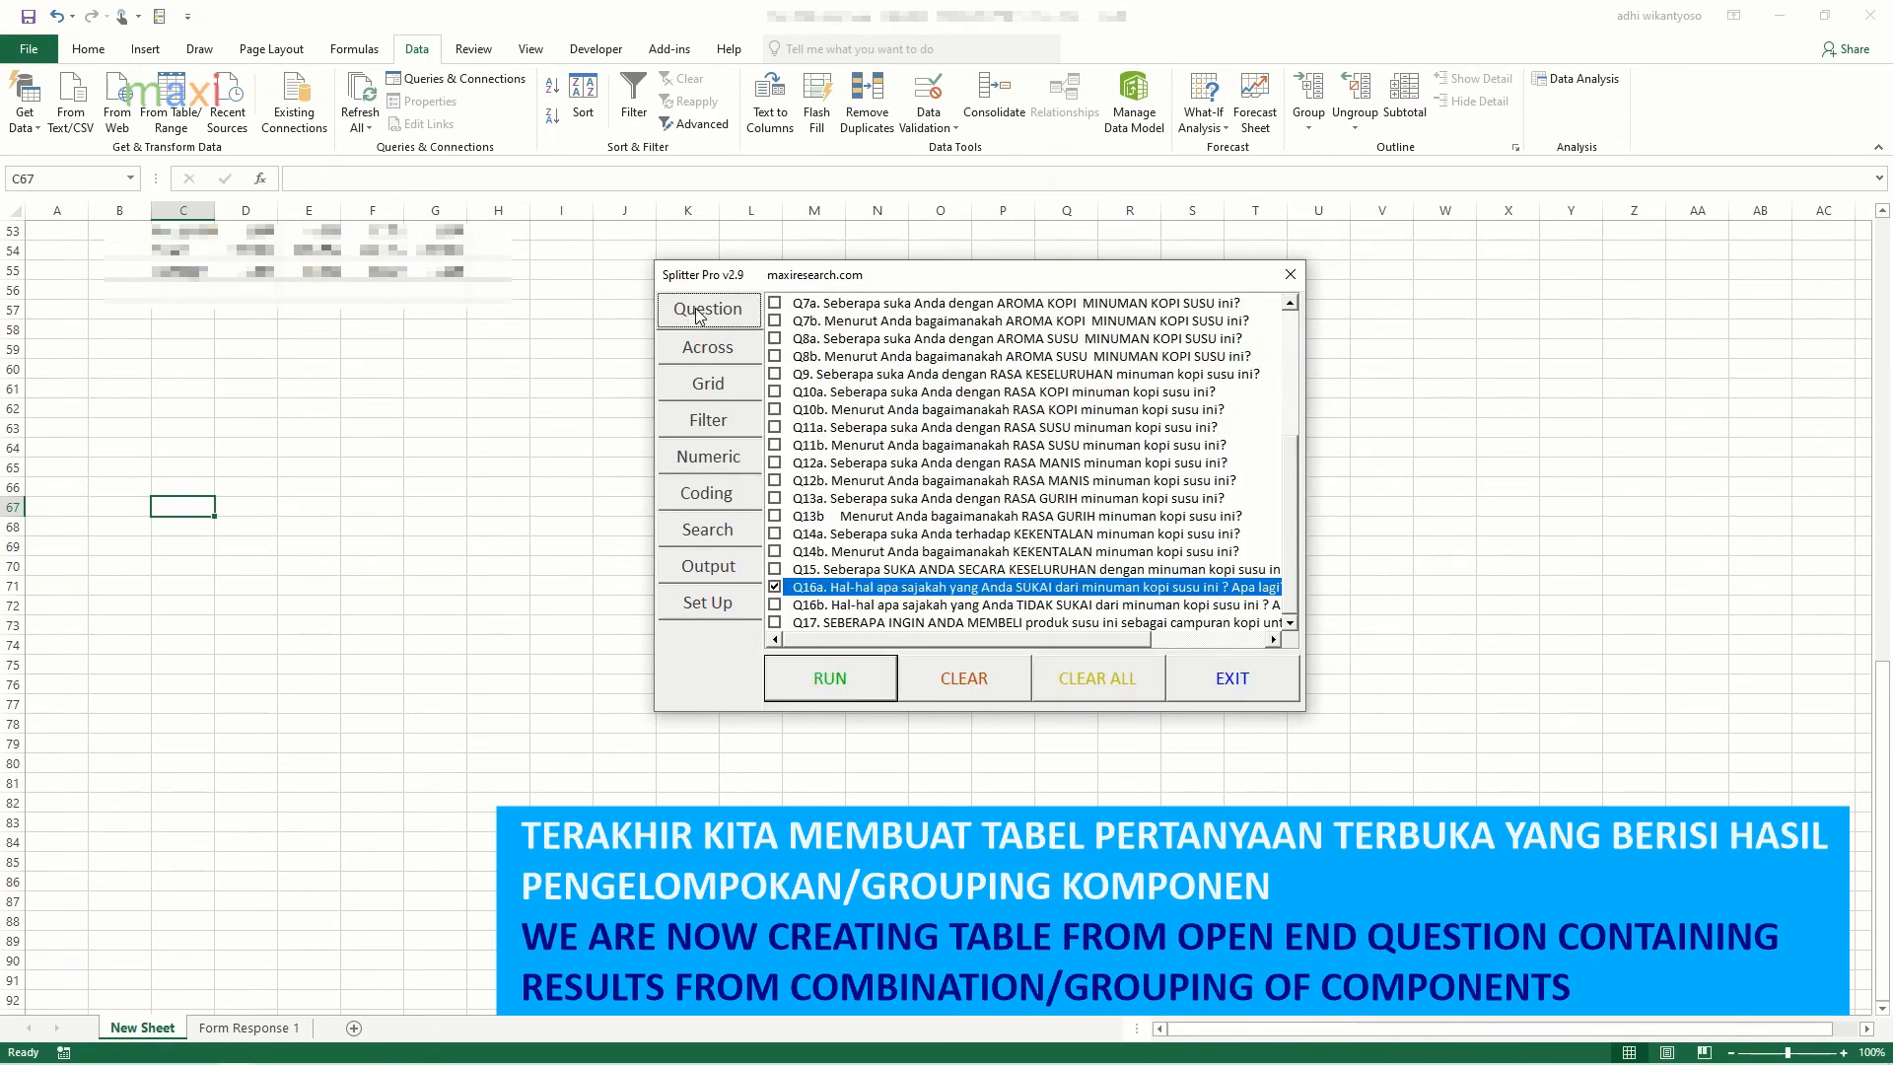
{"action": "left_click", "coordinate": [788, 604]}
{"action": "left_click", "coordinate": [813, 670]}
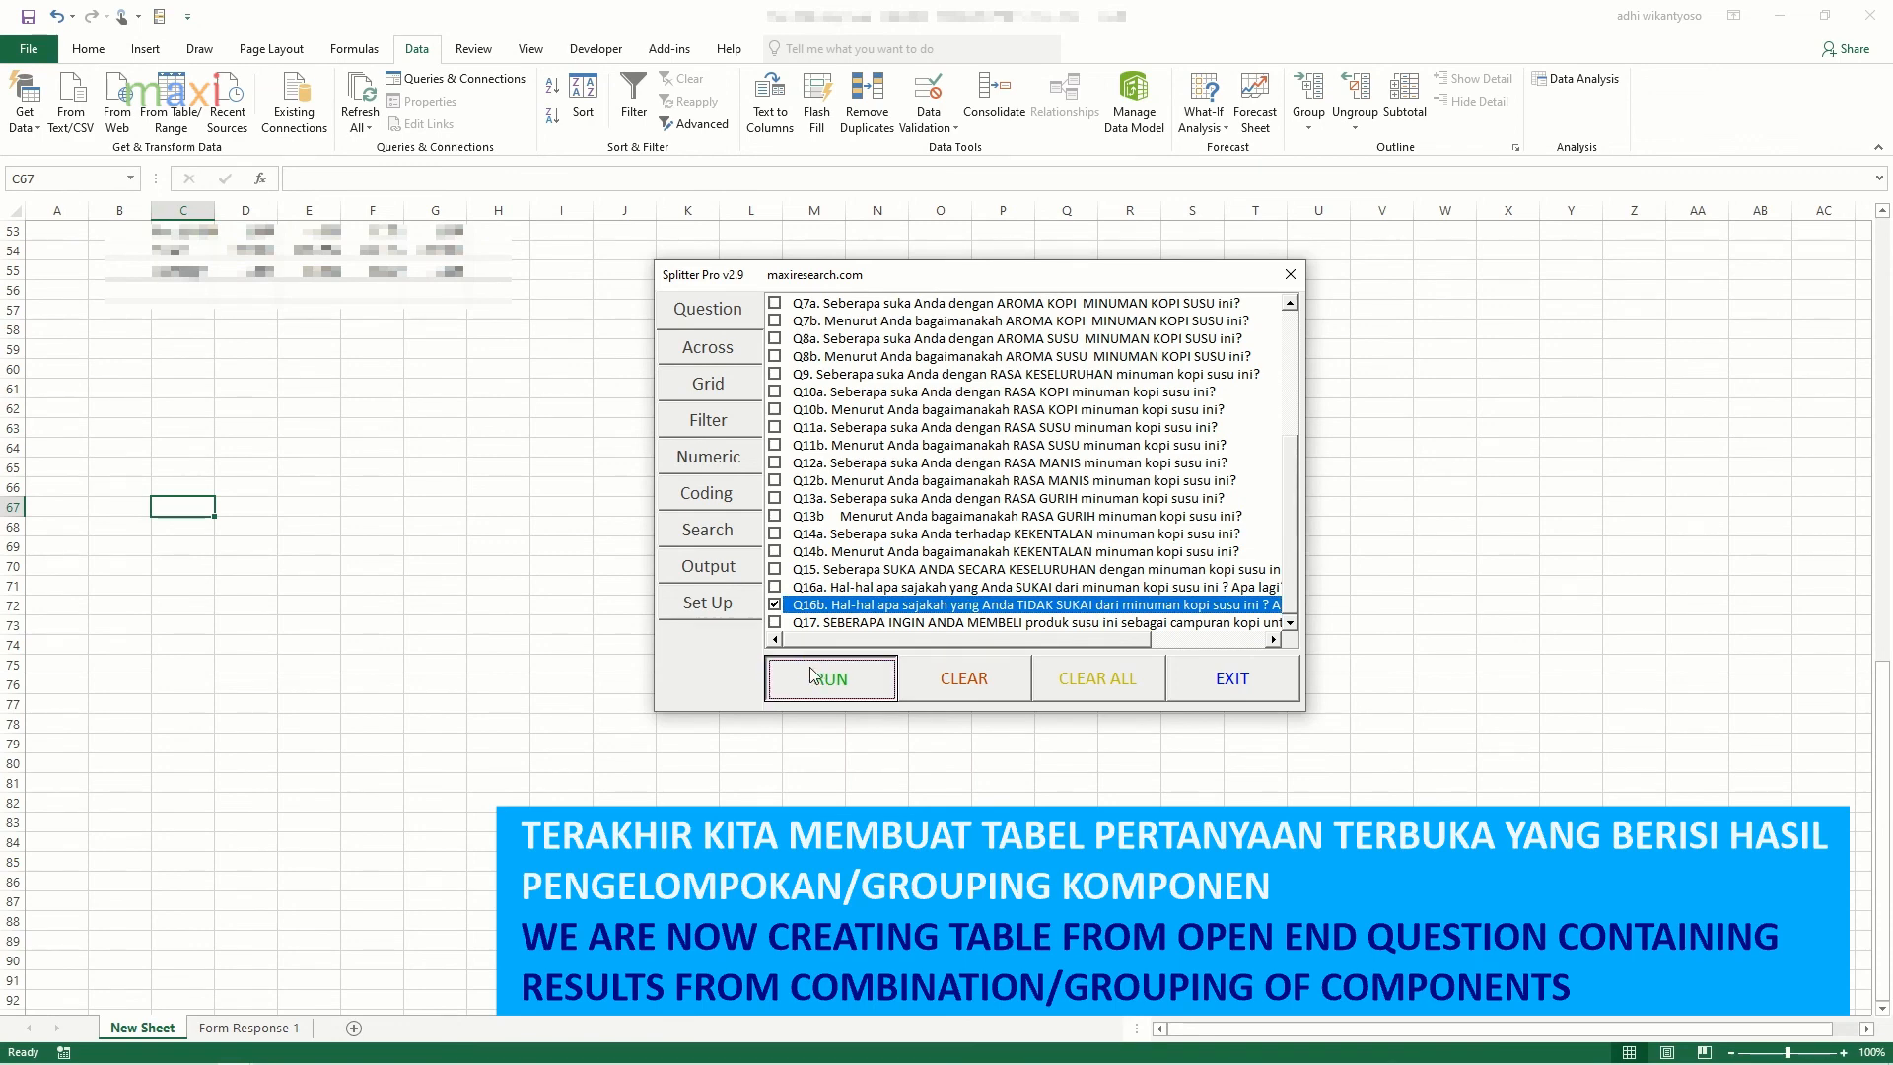
{"action": "left_click_drag", "start_coordinate": [989, 287], "coordinate": [1156, 273]}
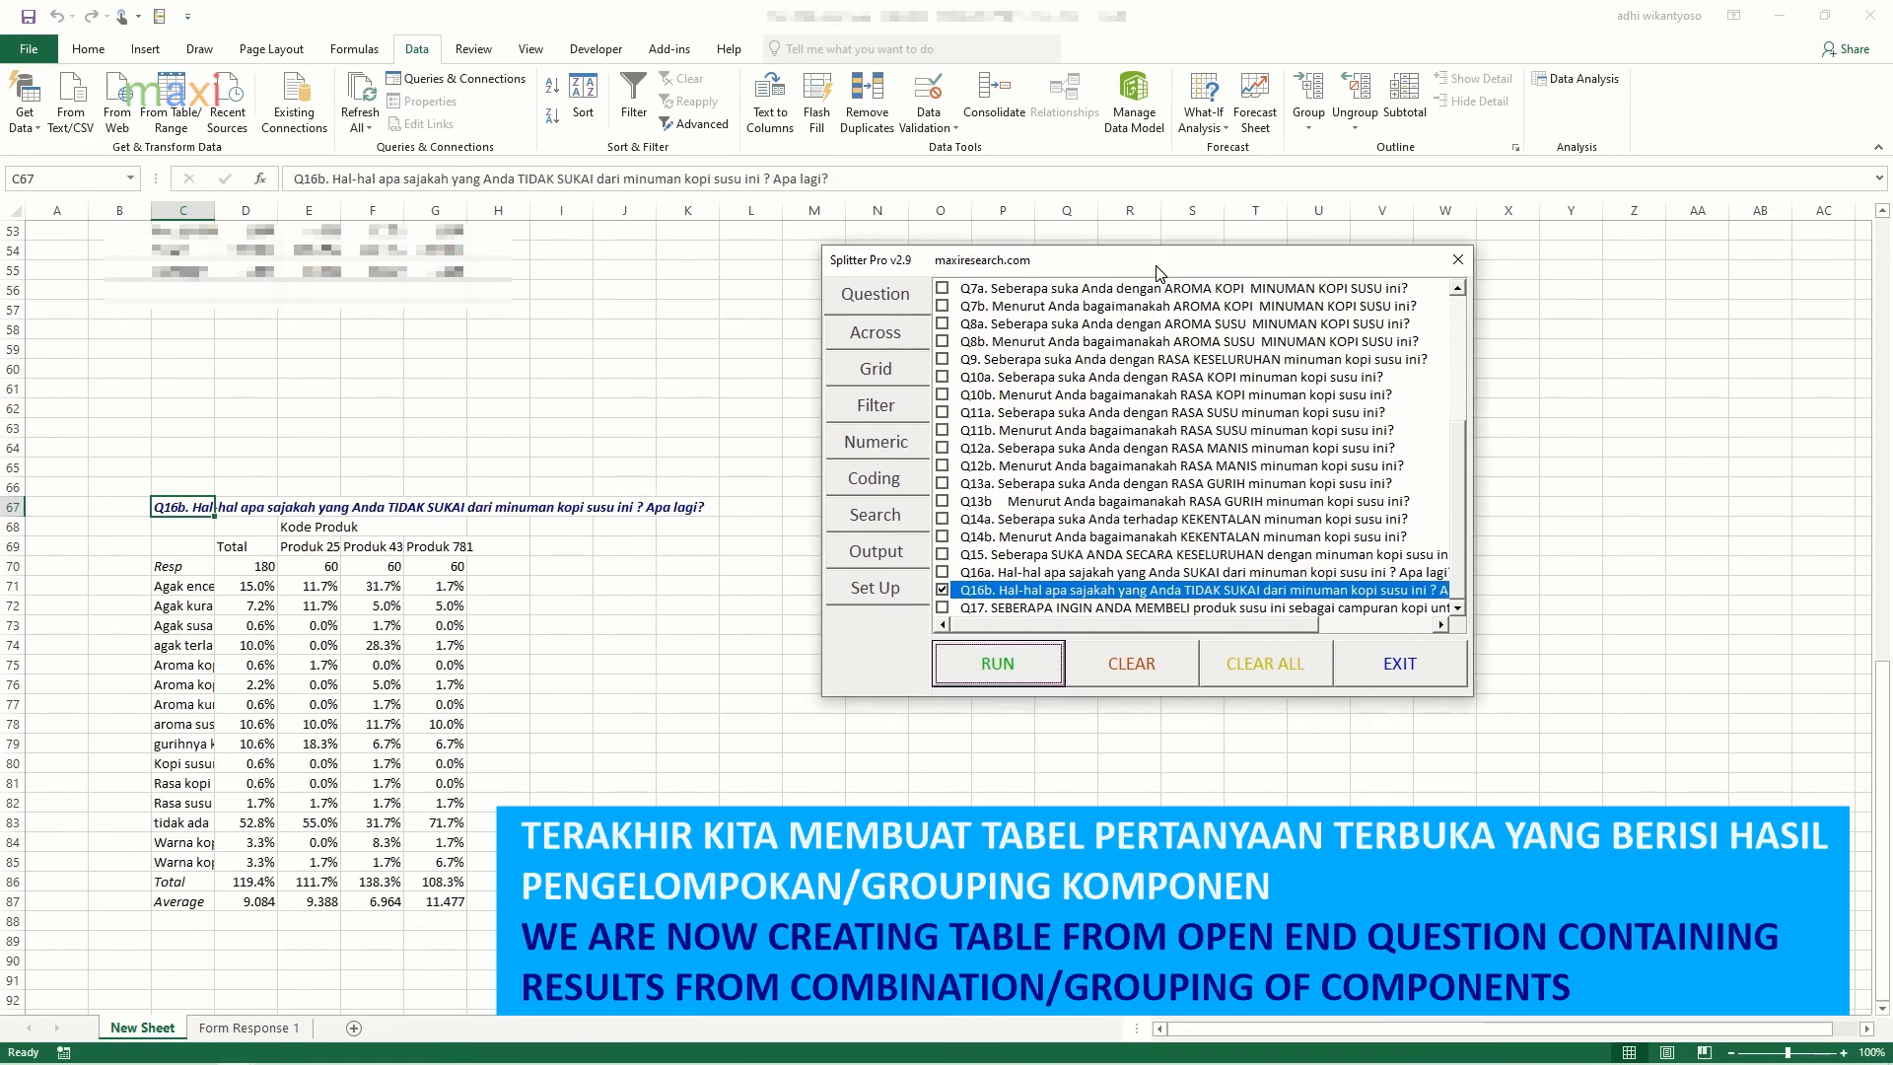
Step: Sort the Q16b answer rows C71:G85 without headers by Column D cell values, largest to smallest
{"action": "left_click_drag", "start_coordinate": [169, 587], "coordinate": [434, 863]}
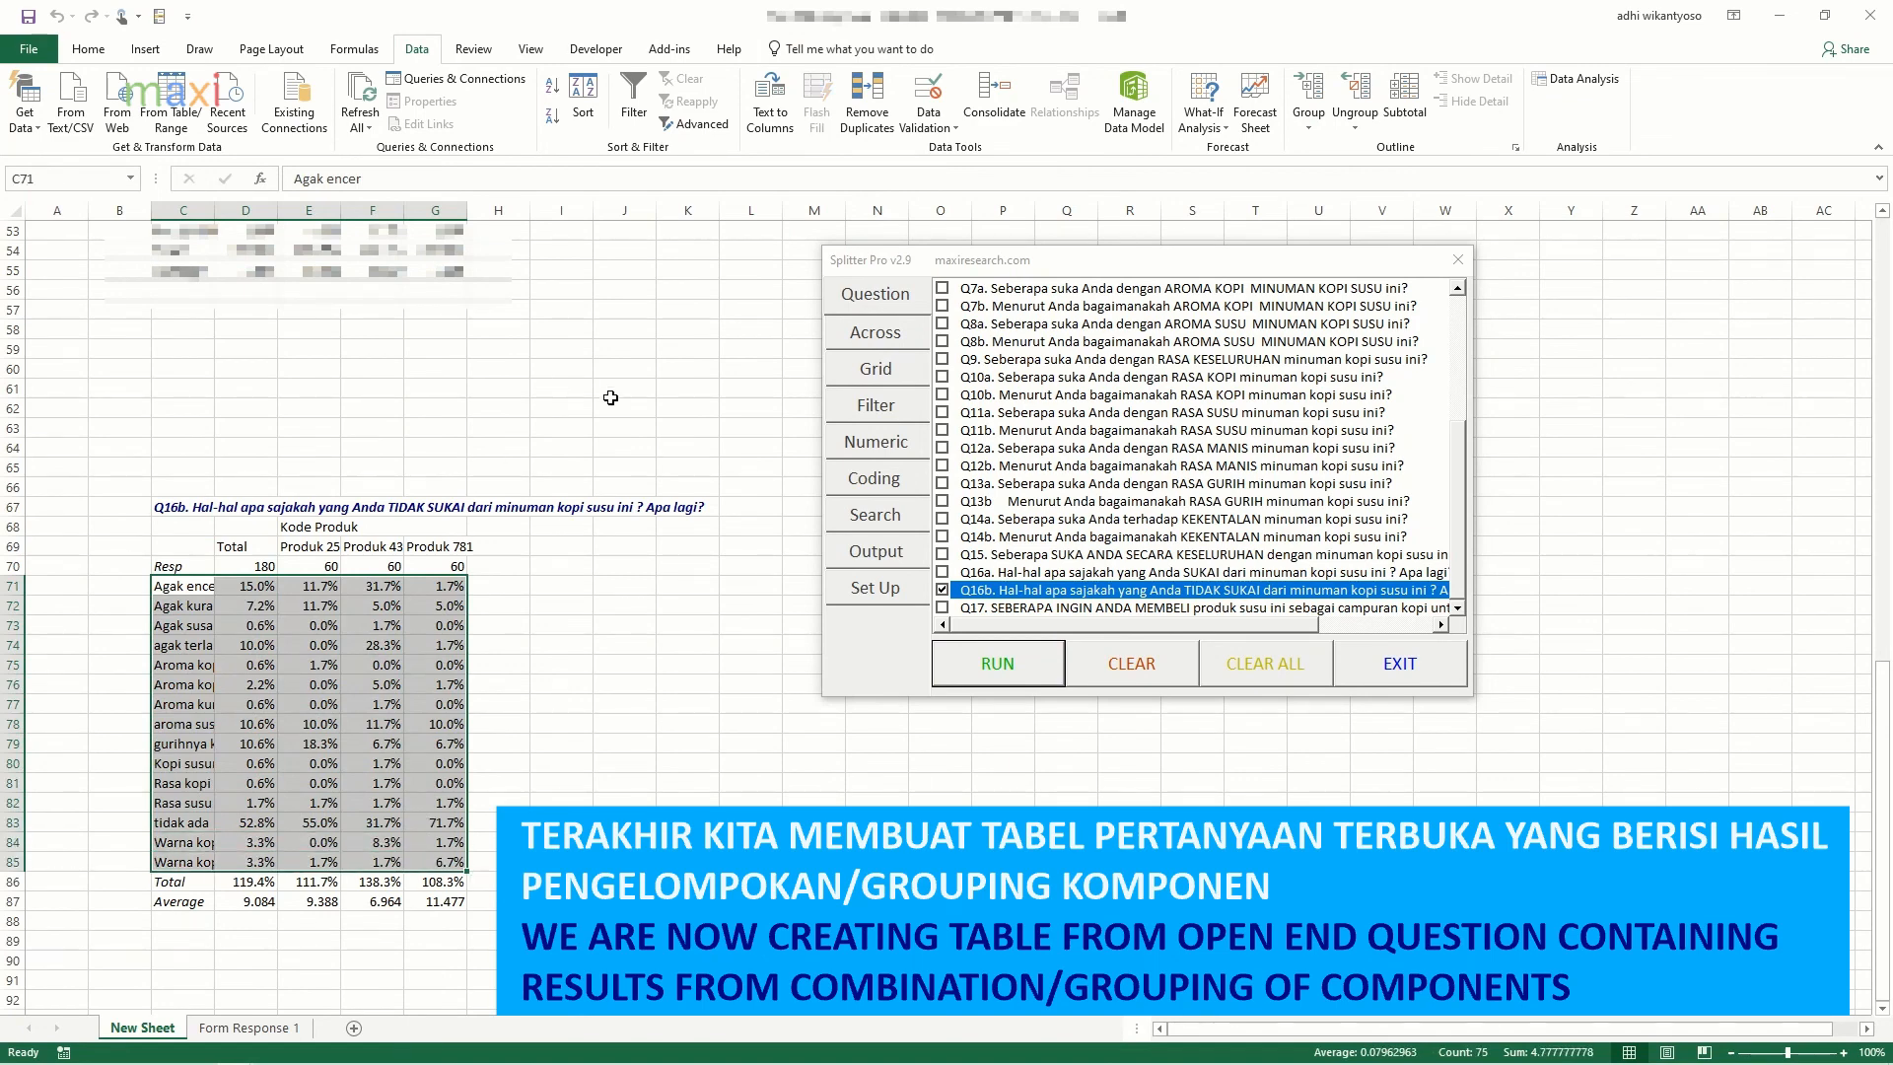
{"action": "left_click", "coordinate": [580, 99]}
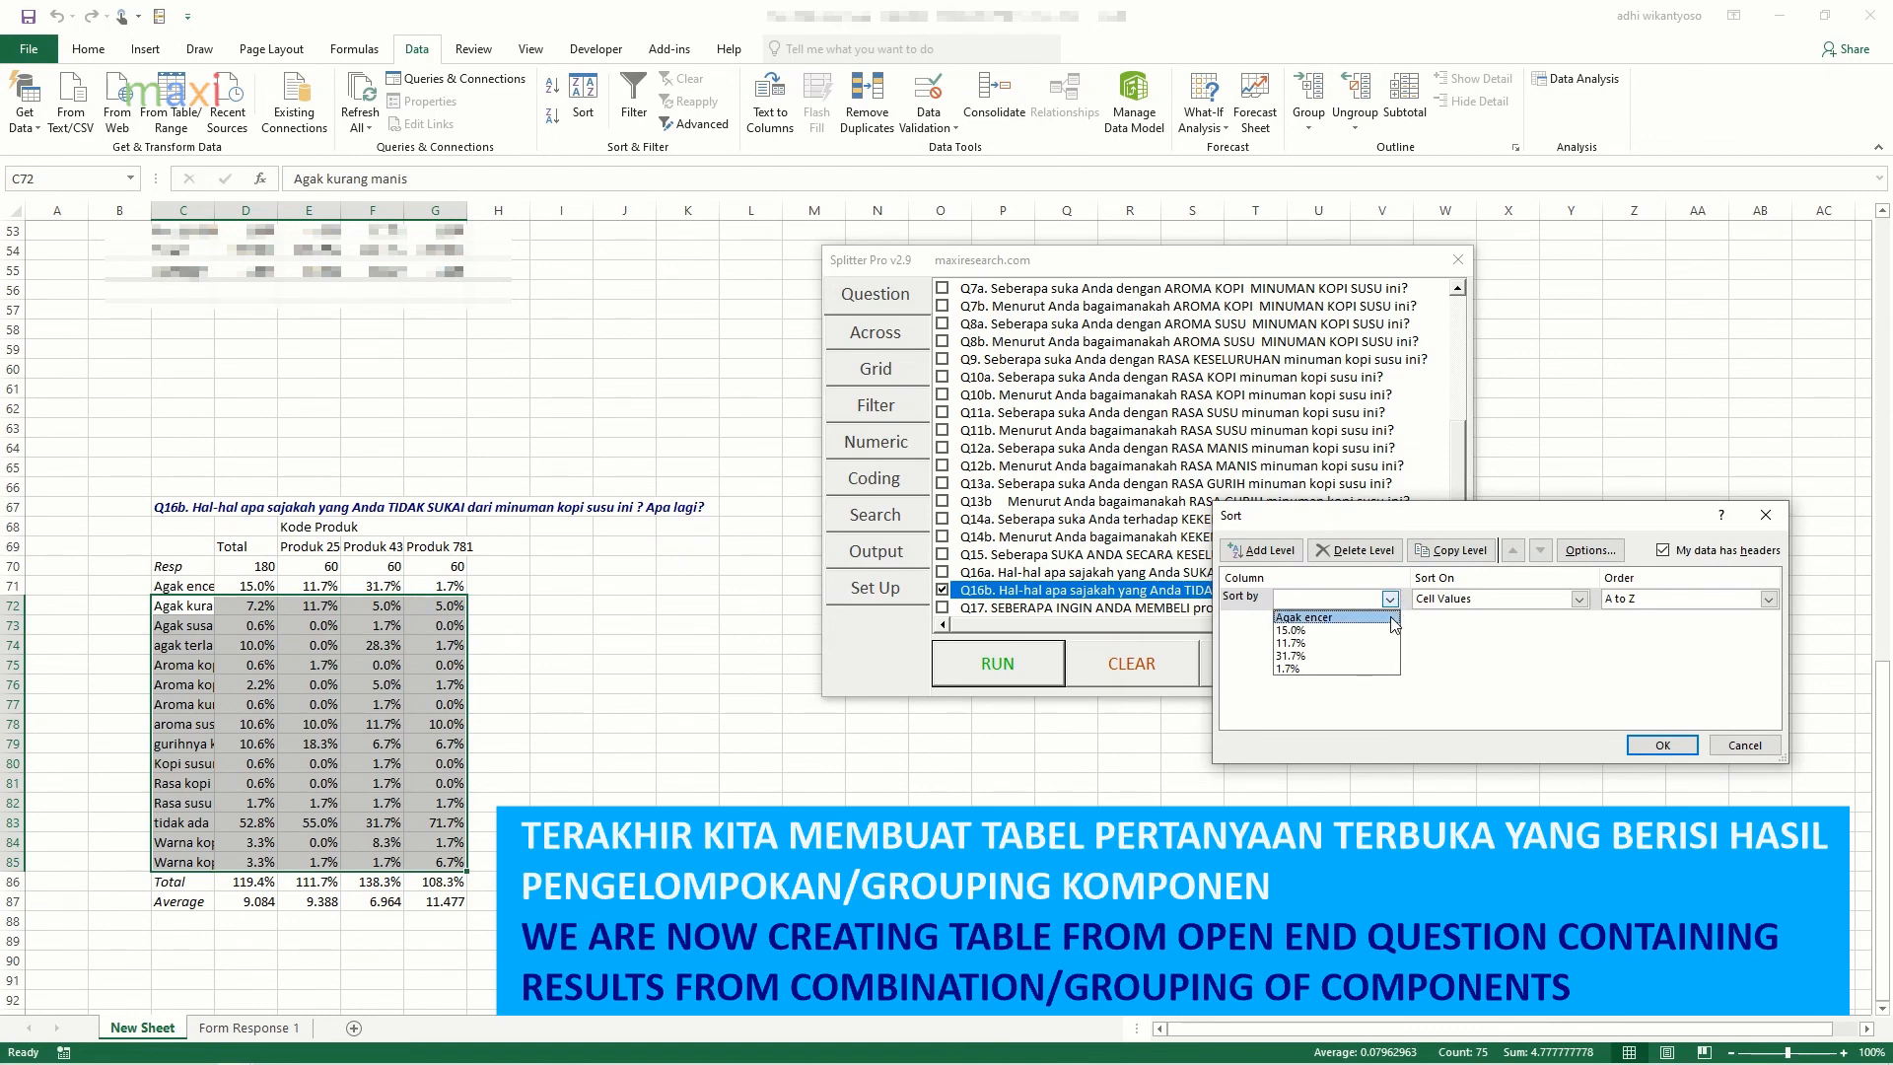
{"action": "left_click", "coordinate": [1681, 558]}
{"action": "left_click", "coordinate": [1681, 559]}
{"action": "left_click", "coordinate": [1579, 598]}
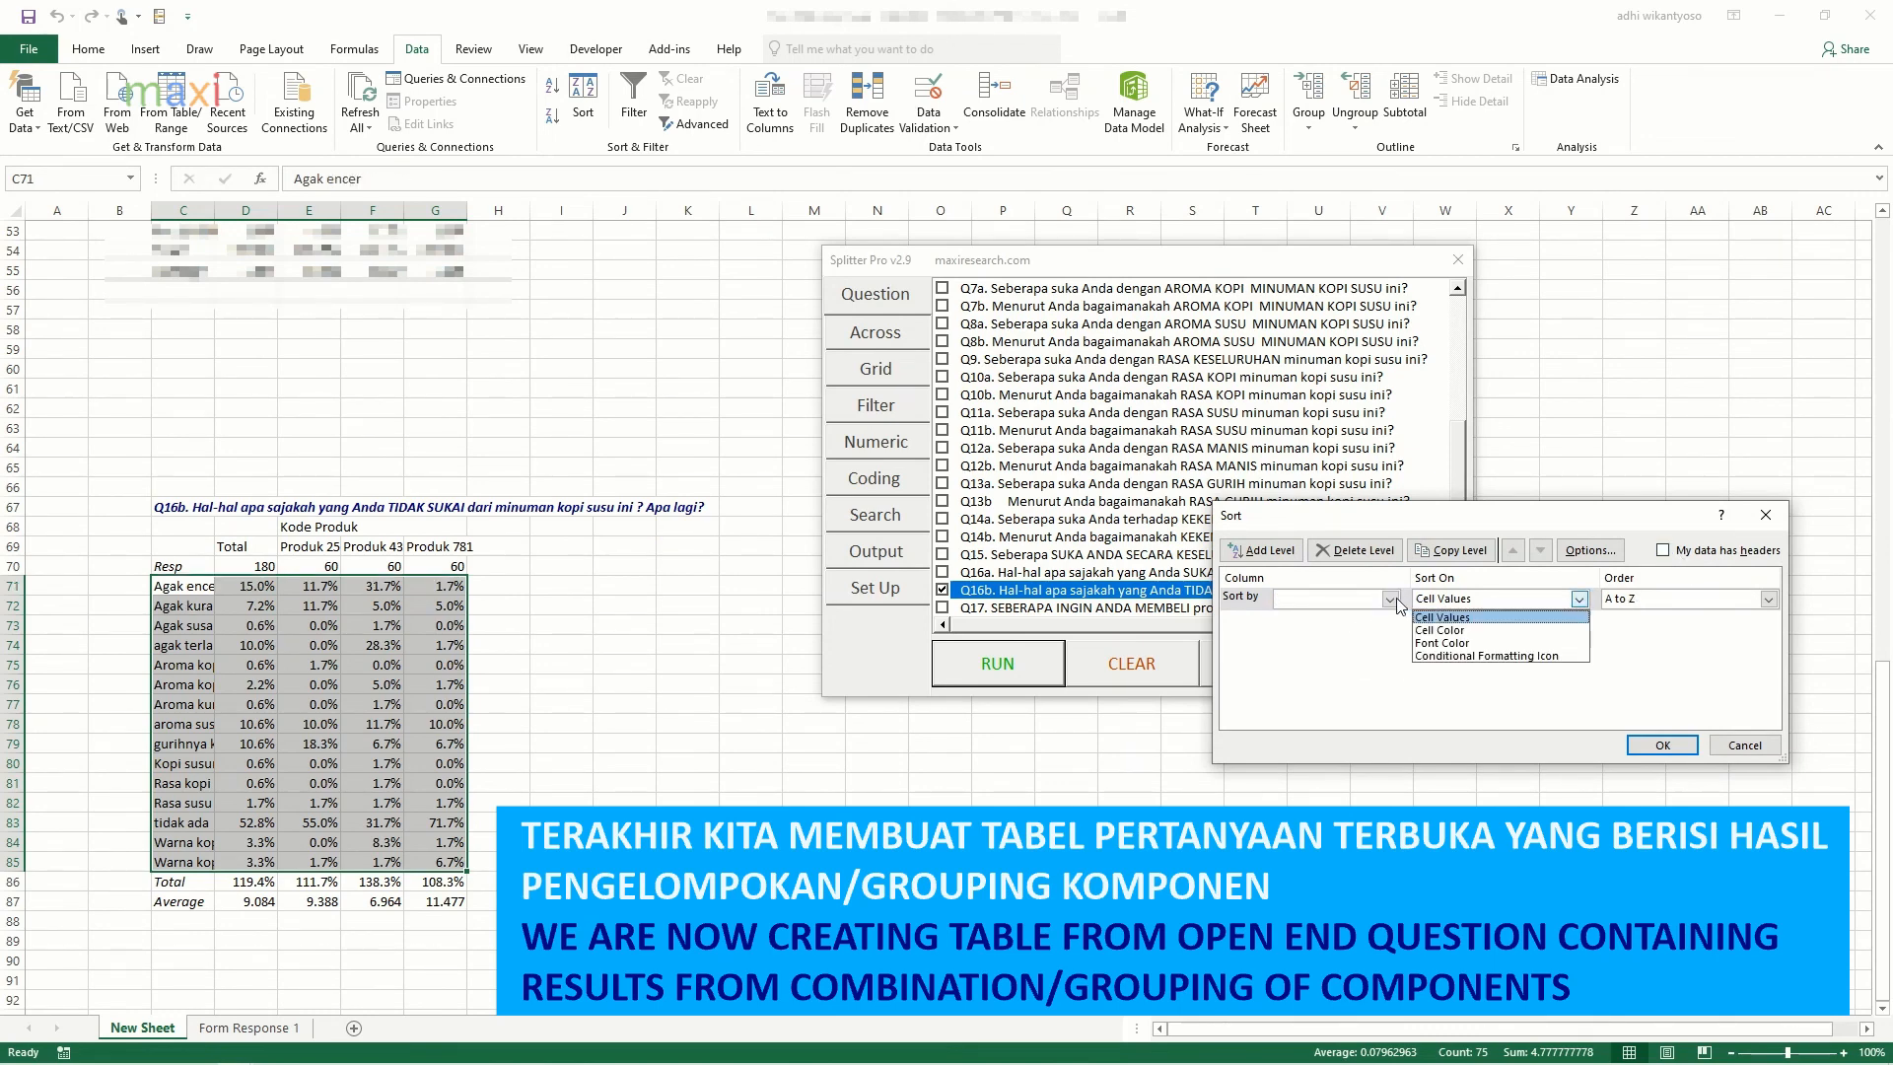
{"action": "left_click", "coordinate": [1390, 598]}
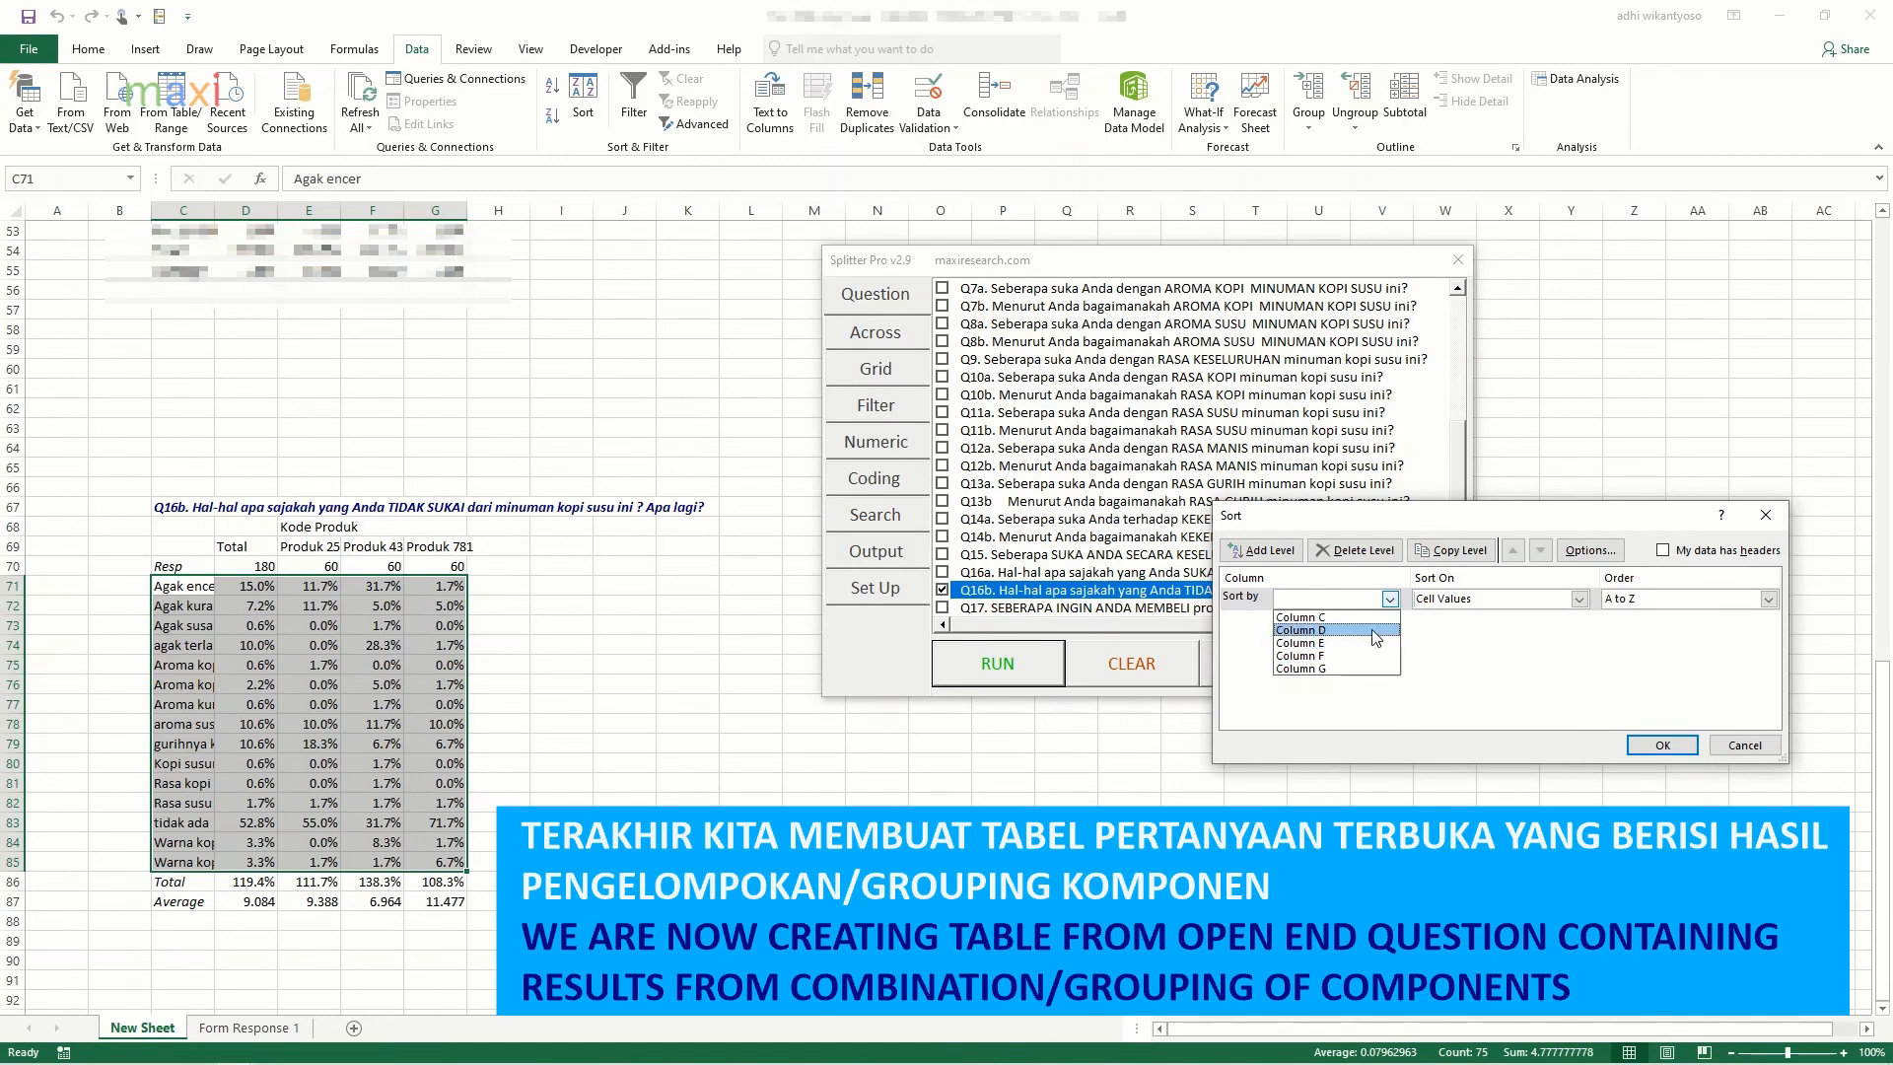
{"action": "left_click", "coordinate": [1375, 631]}
{"action": "left_click", "coordinate": [1636, 599]}
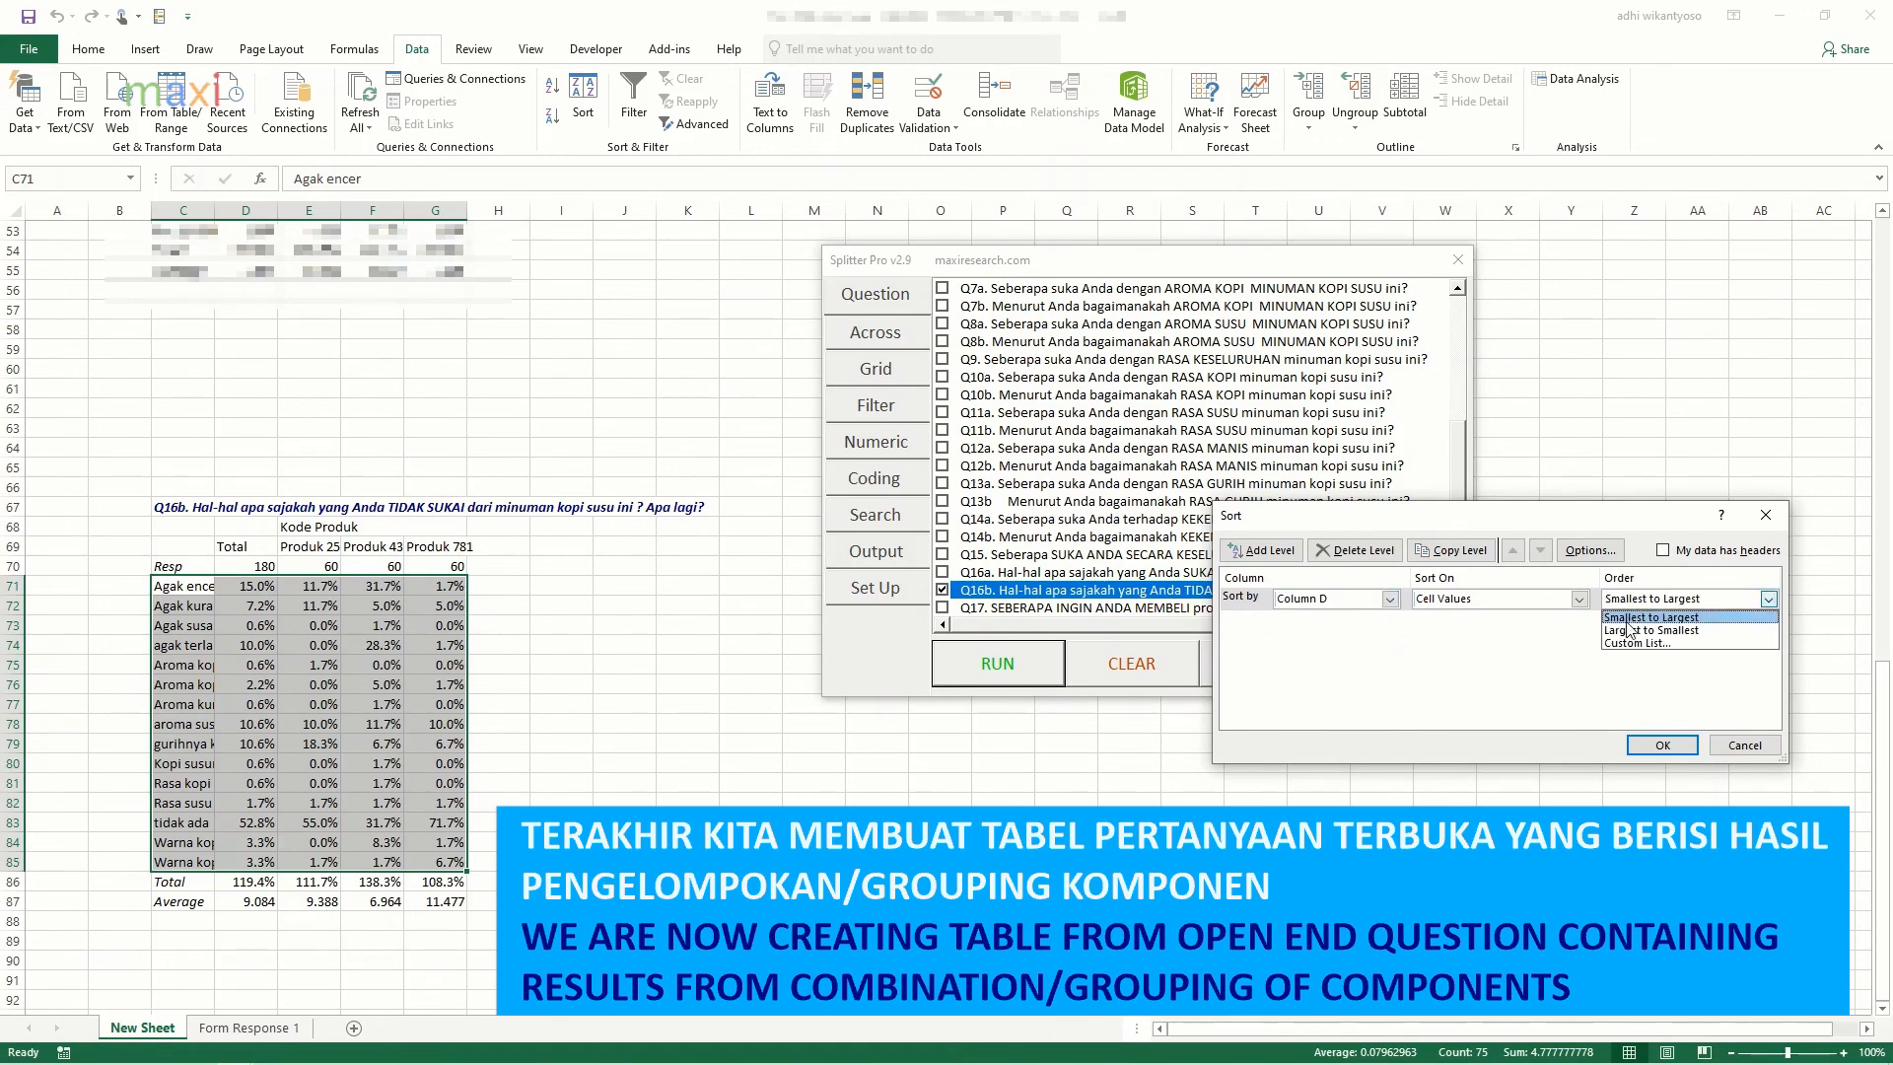
{"action": "left_click", "coordinate": [1628, 629]}
{"action": "left_click", "coordinate": [1660, 745]}
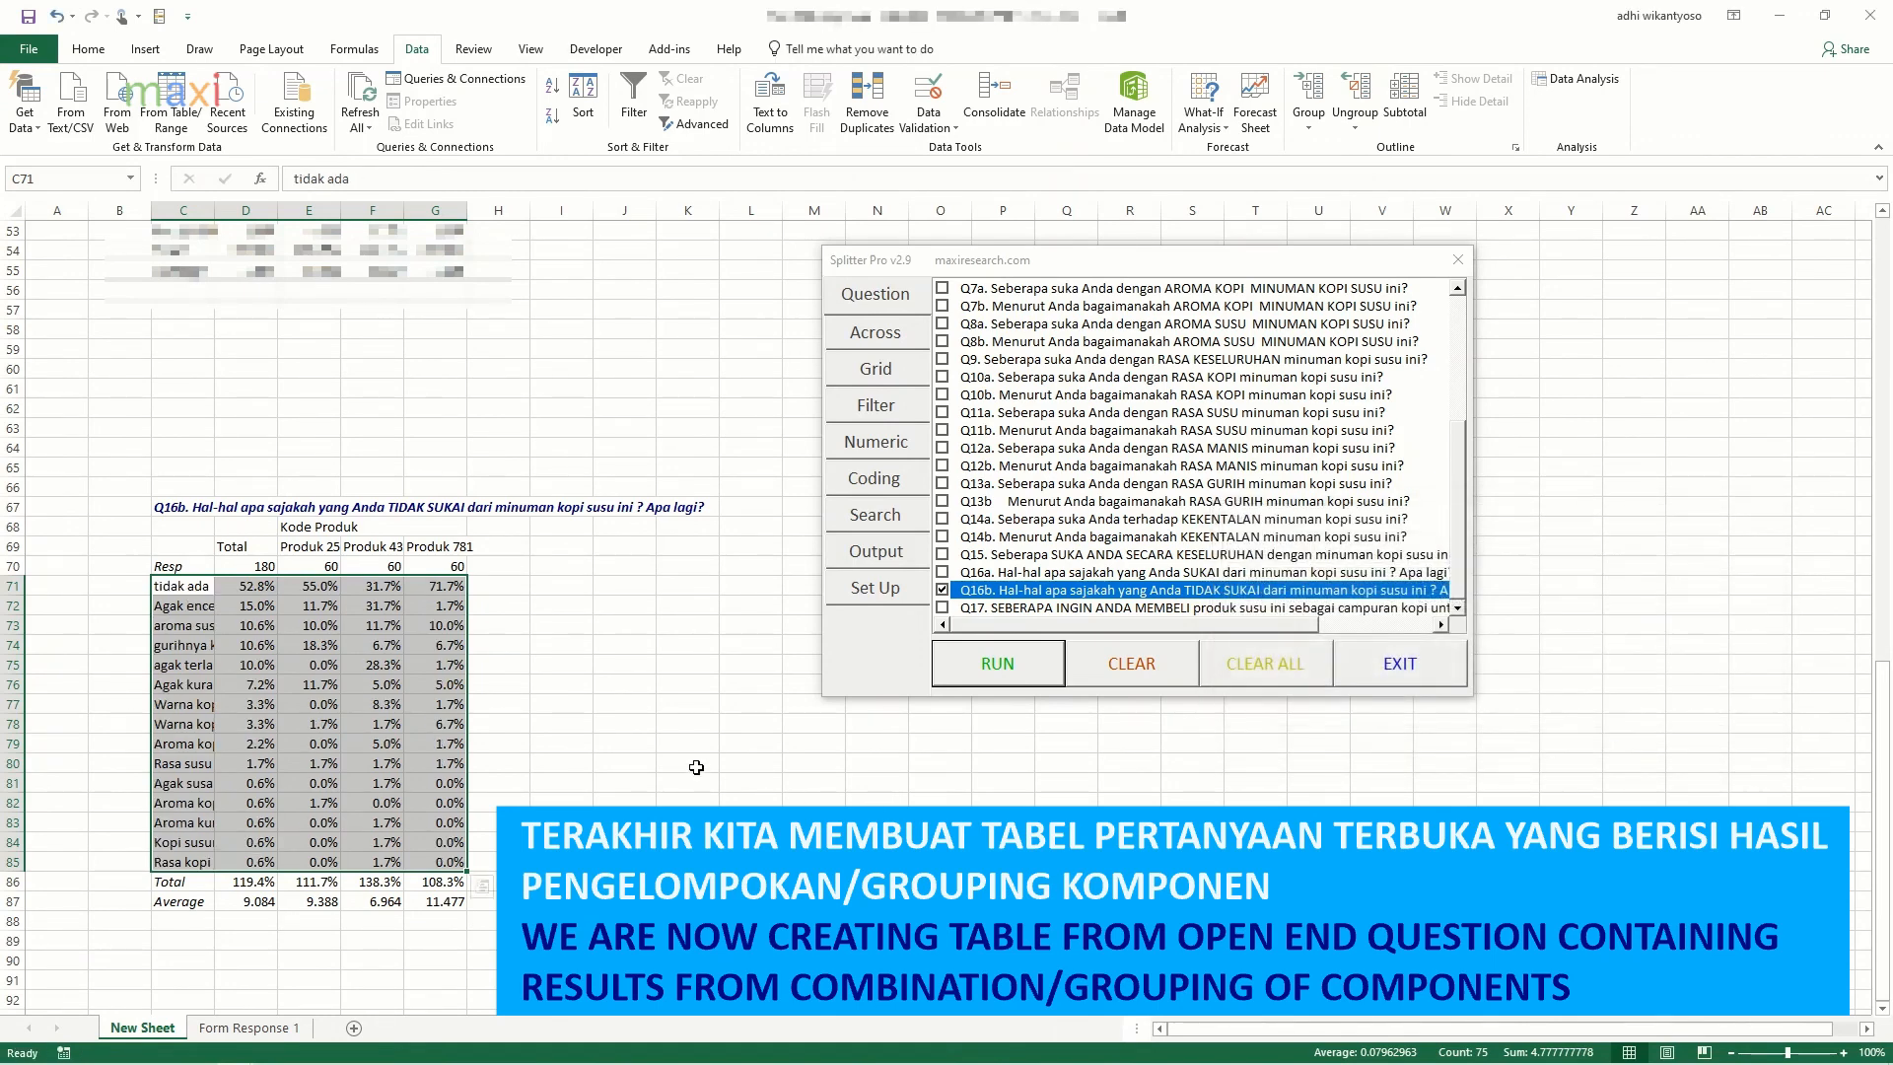